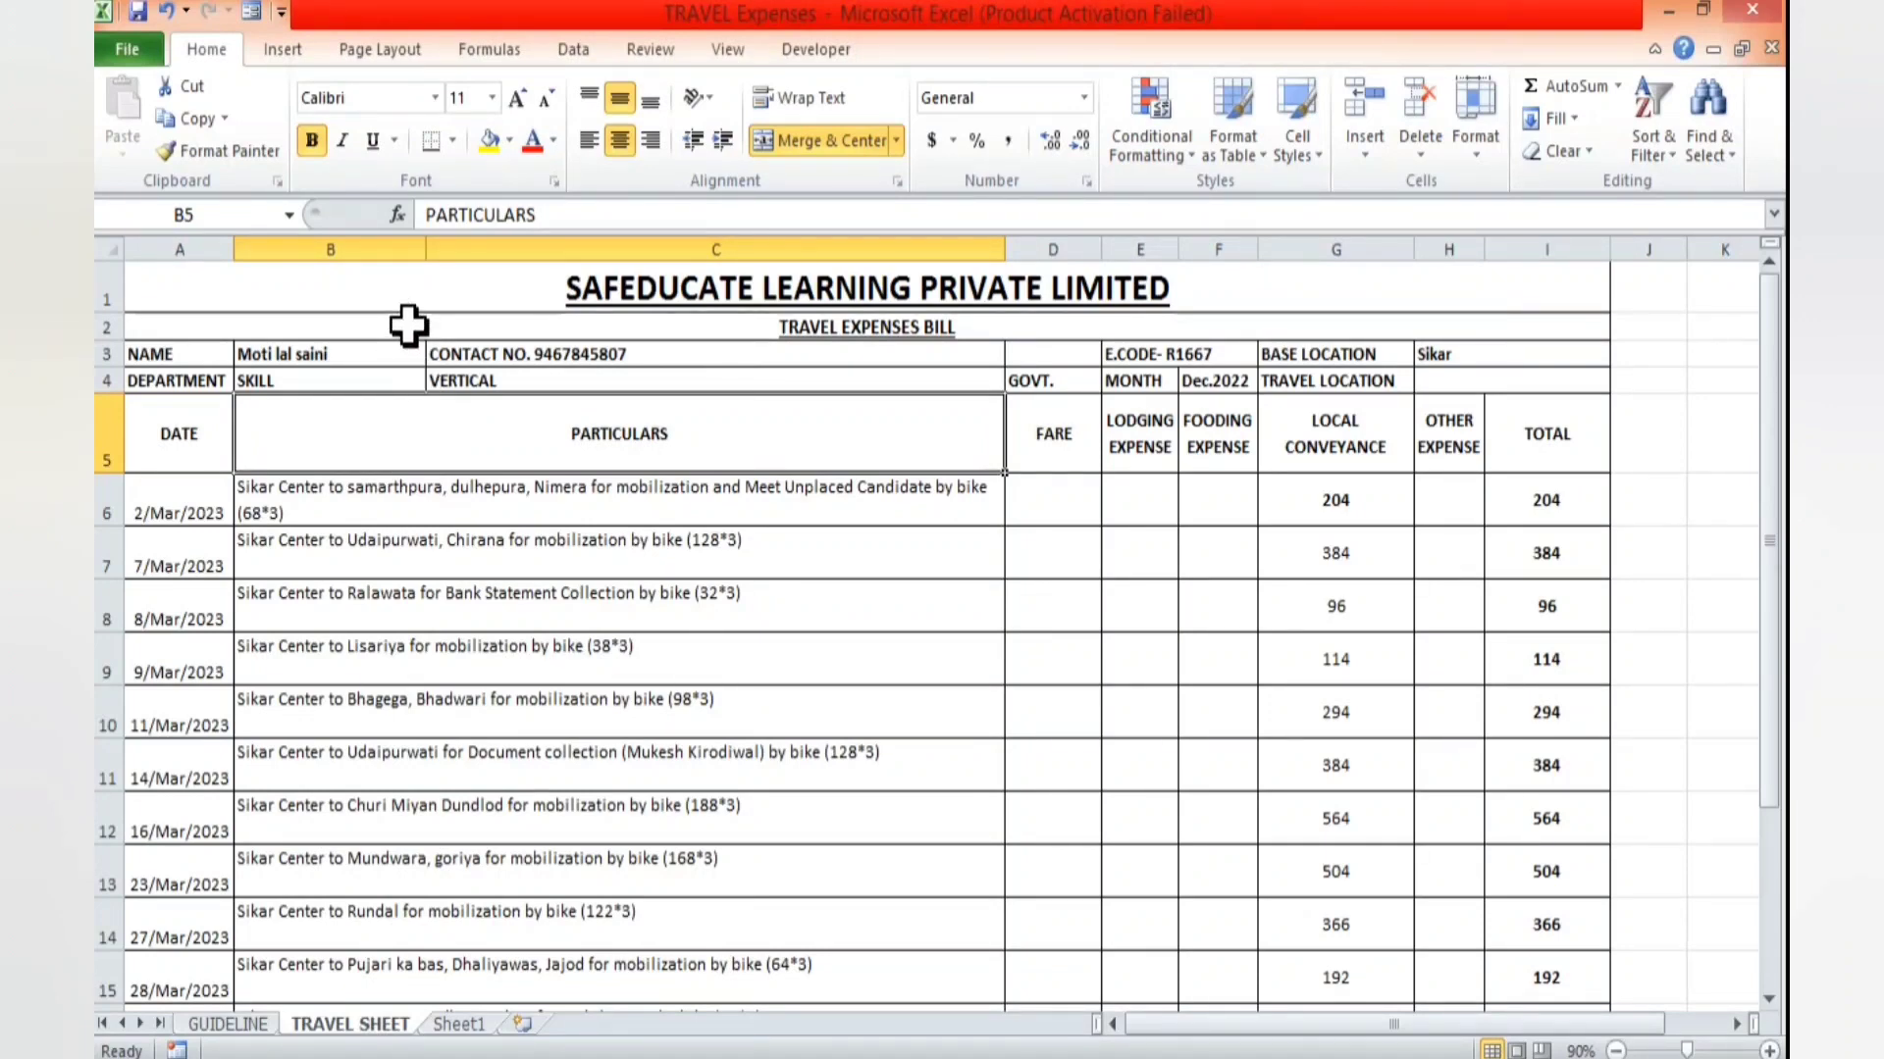
- Look over the TRAVEL SHEET from its title to the 3324 TOTAL row, then start a blank Book1
click(849, 329)
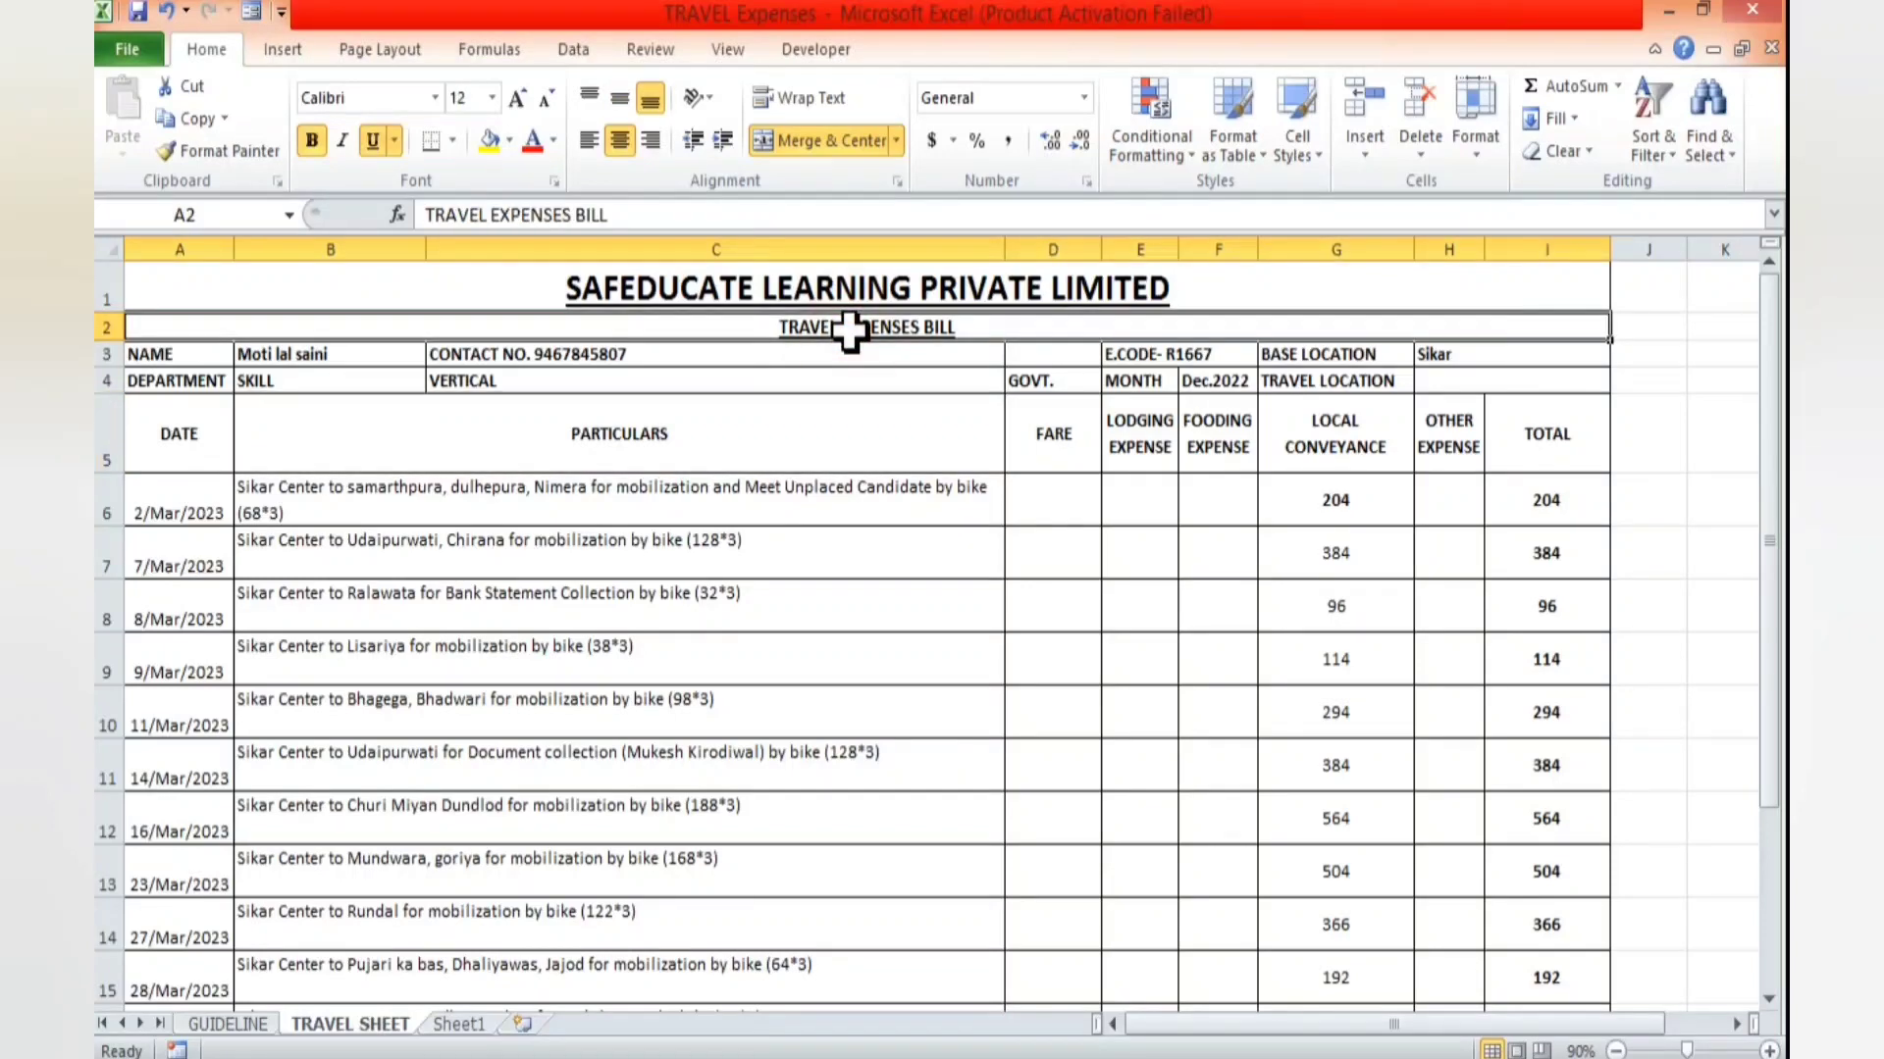
drag(641, 271, 650, 954)
scroll(647, 731, down, 1)
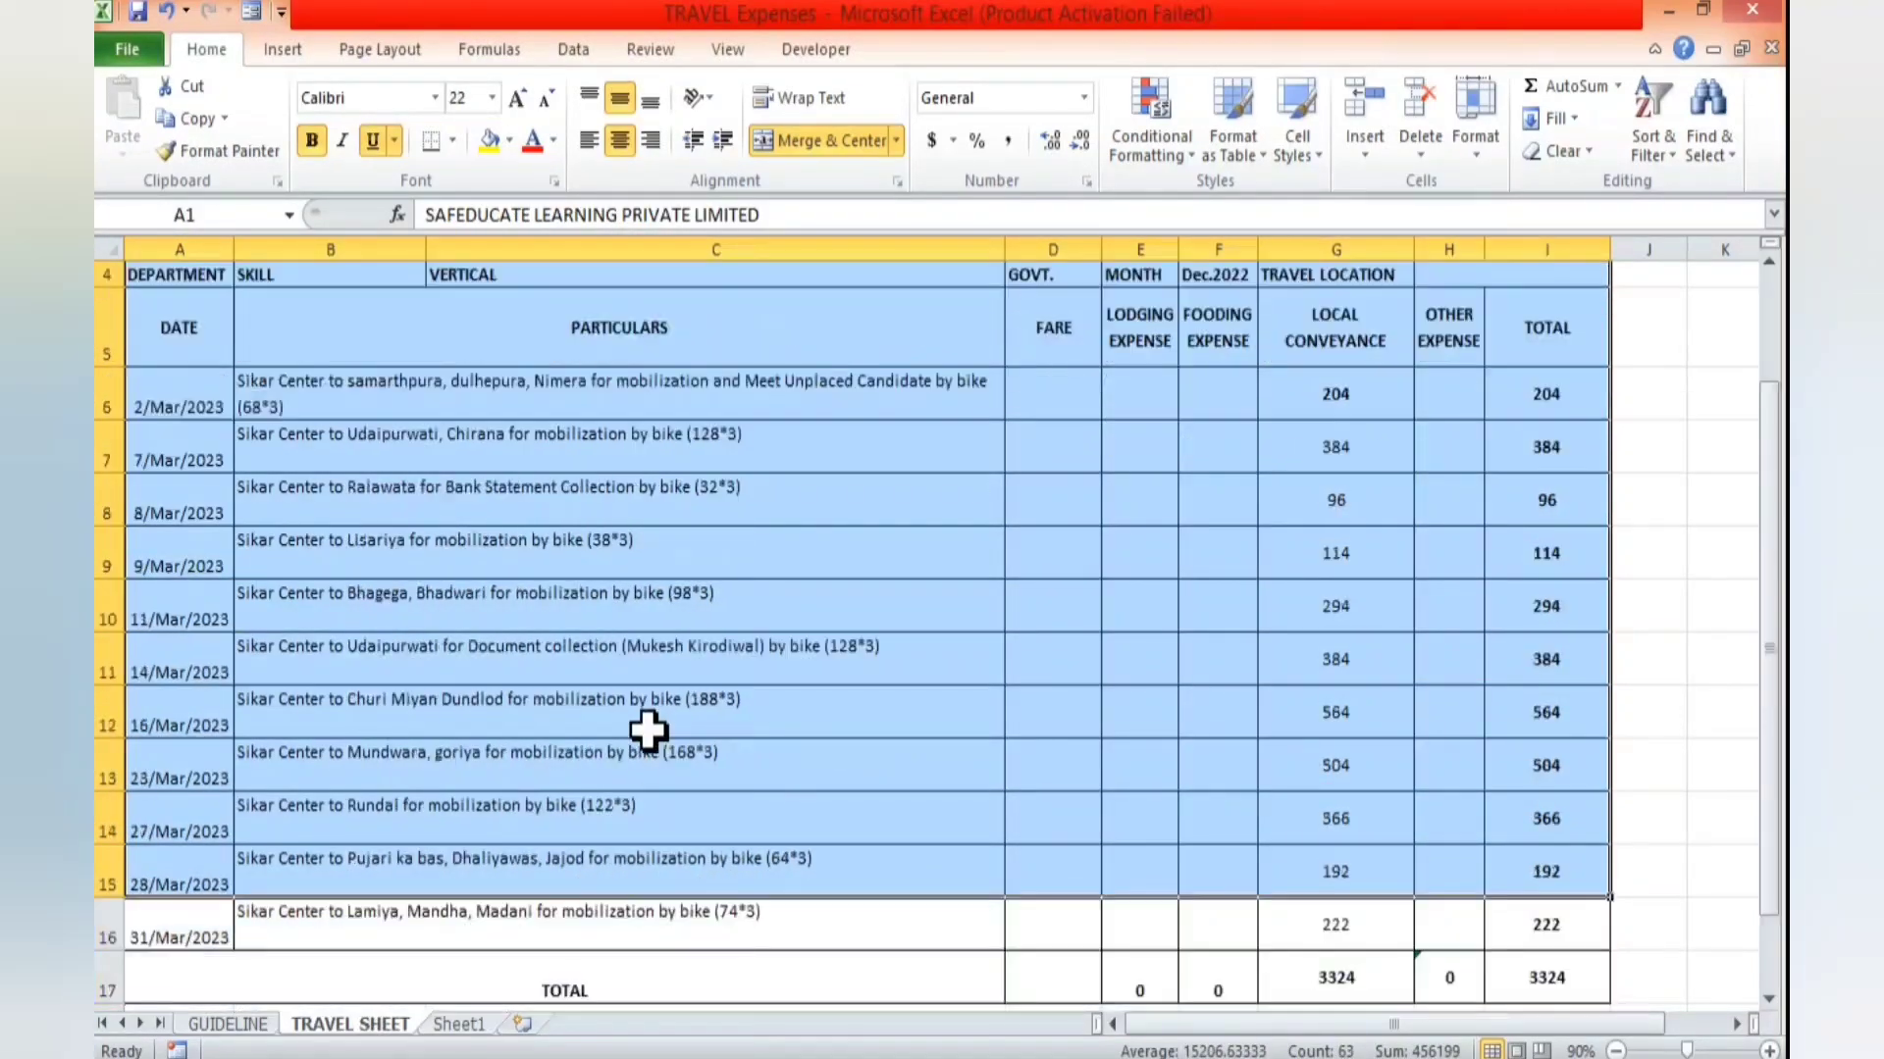
scroll(647, 730, down, 1)
click(605, 827)
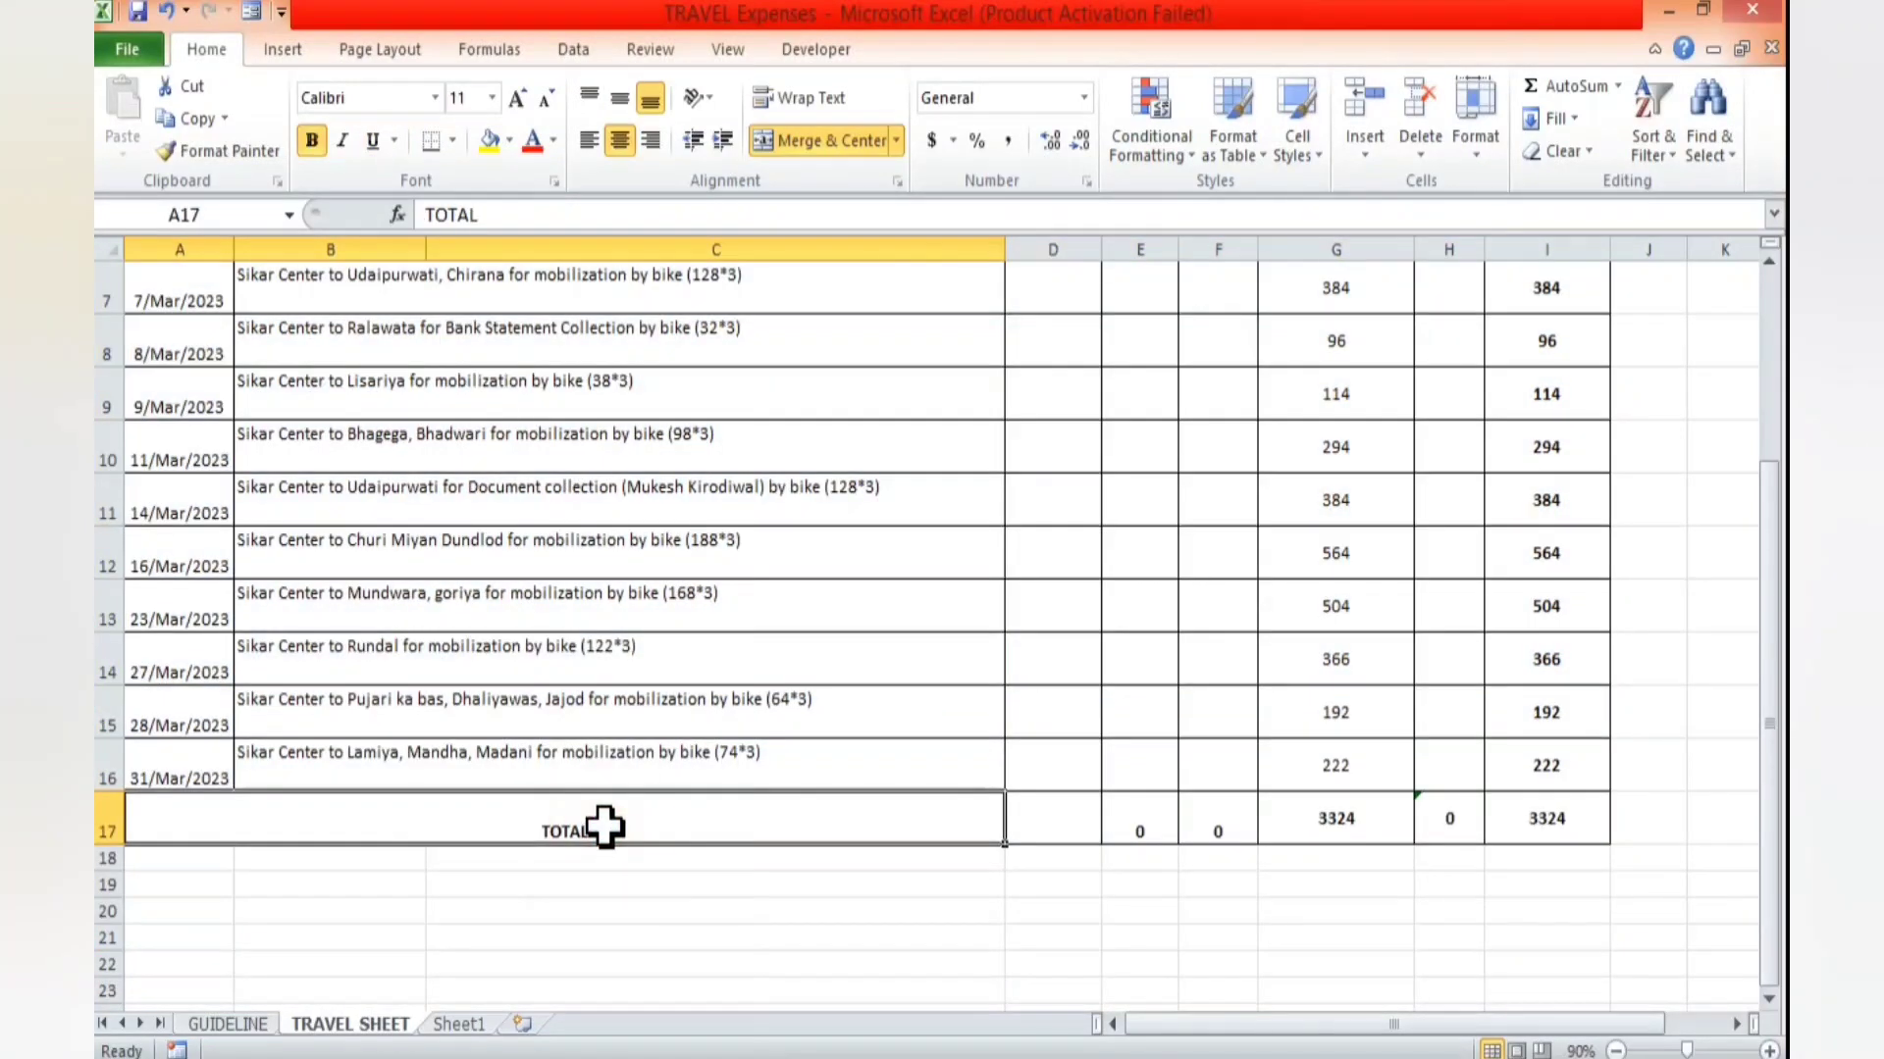
scroll(604, 827, up, 2)
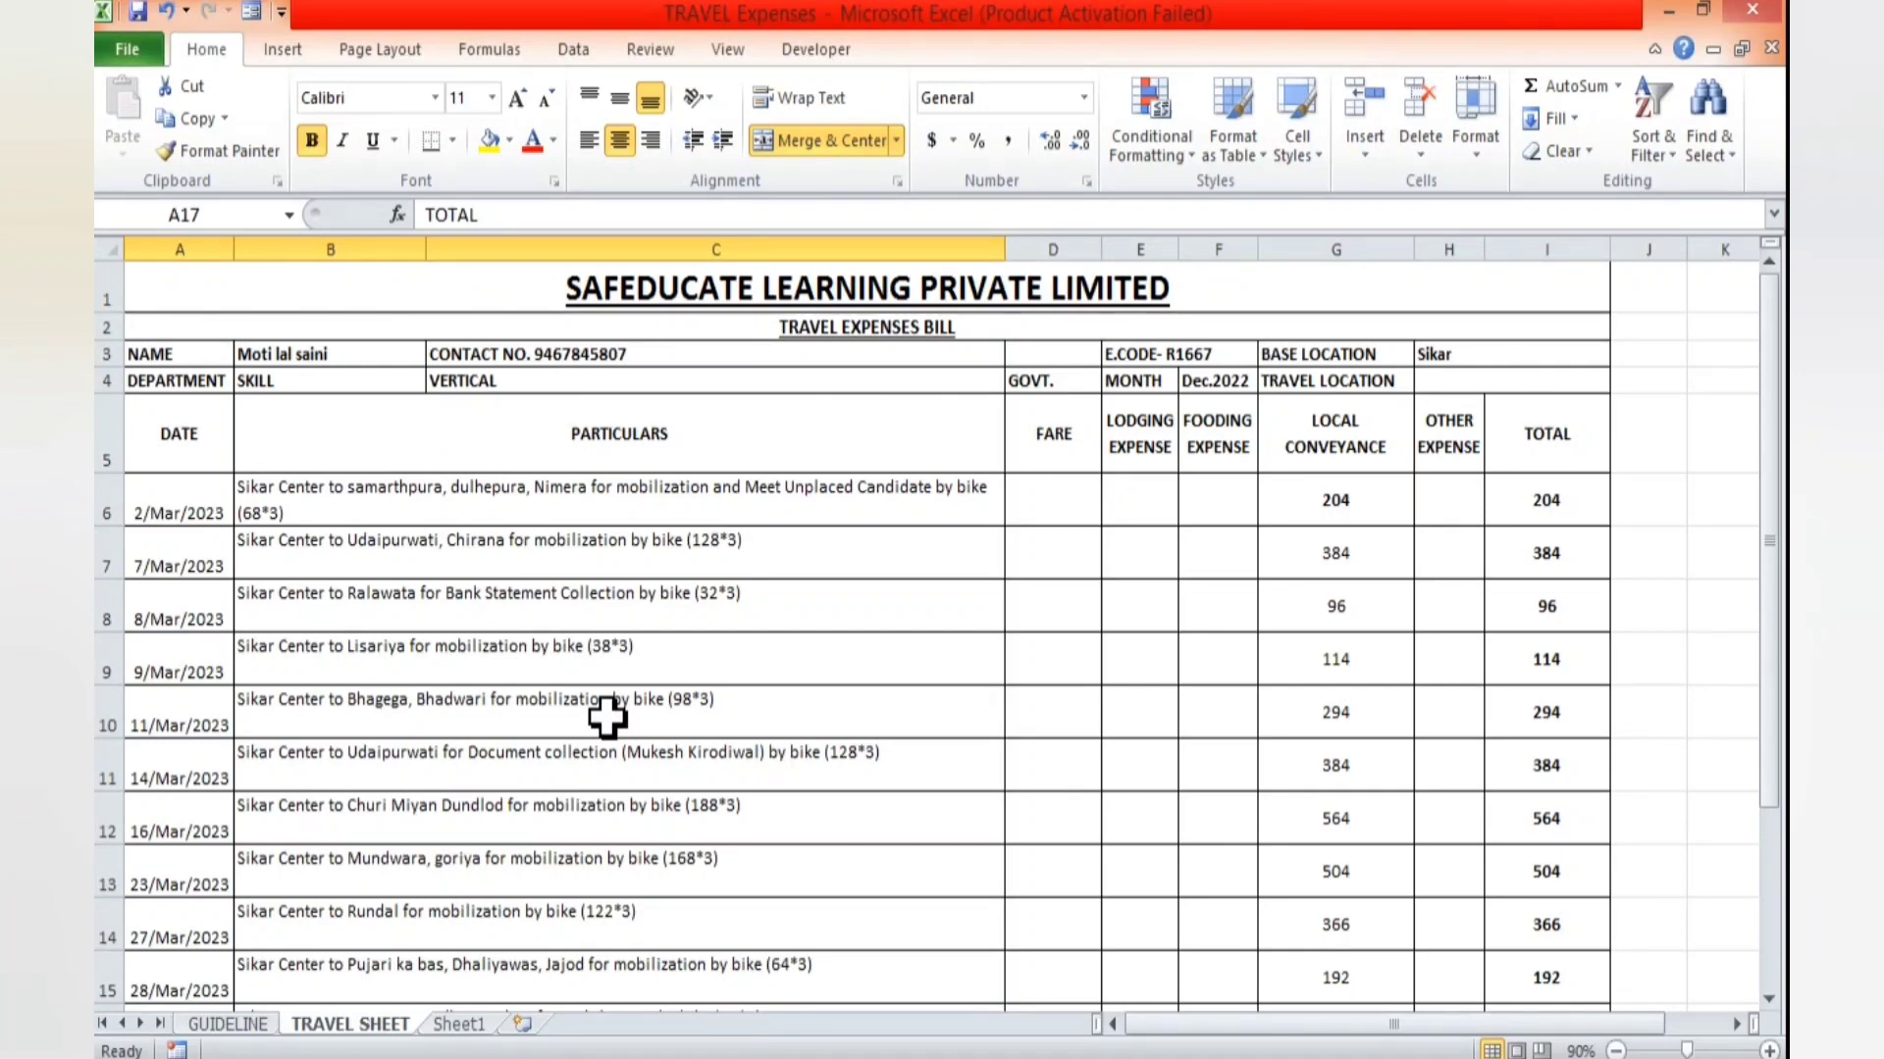
key(ctrl+n)
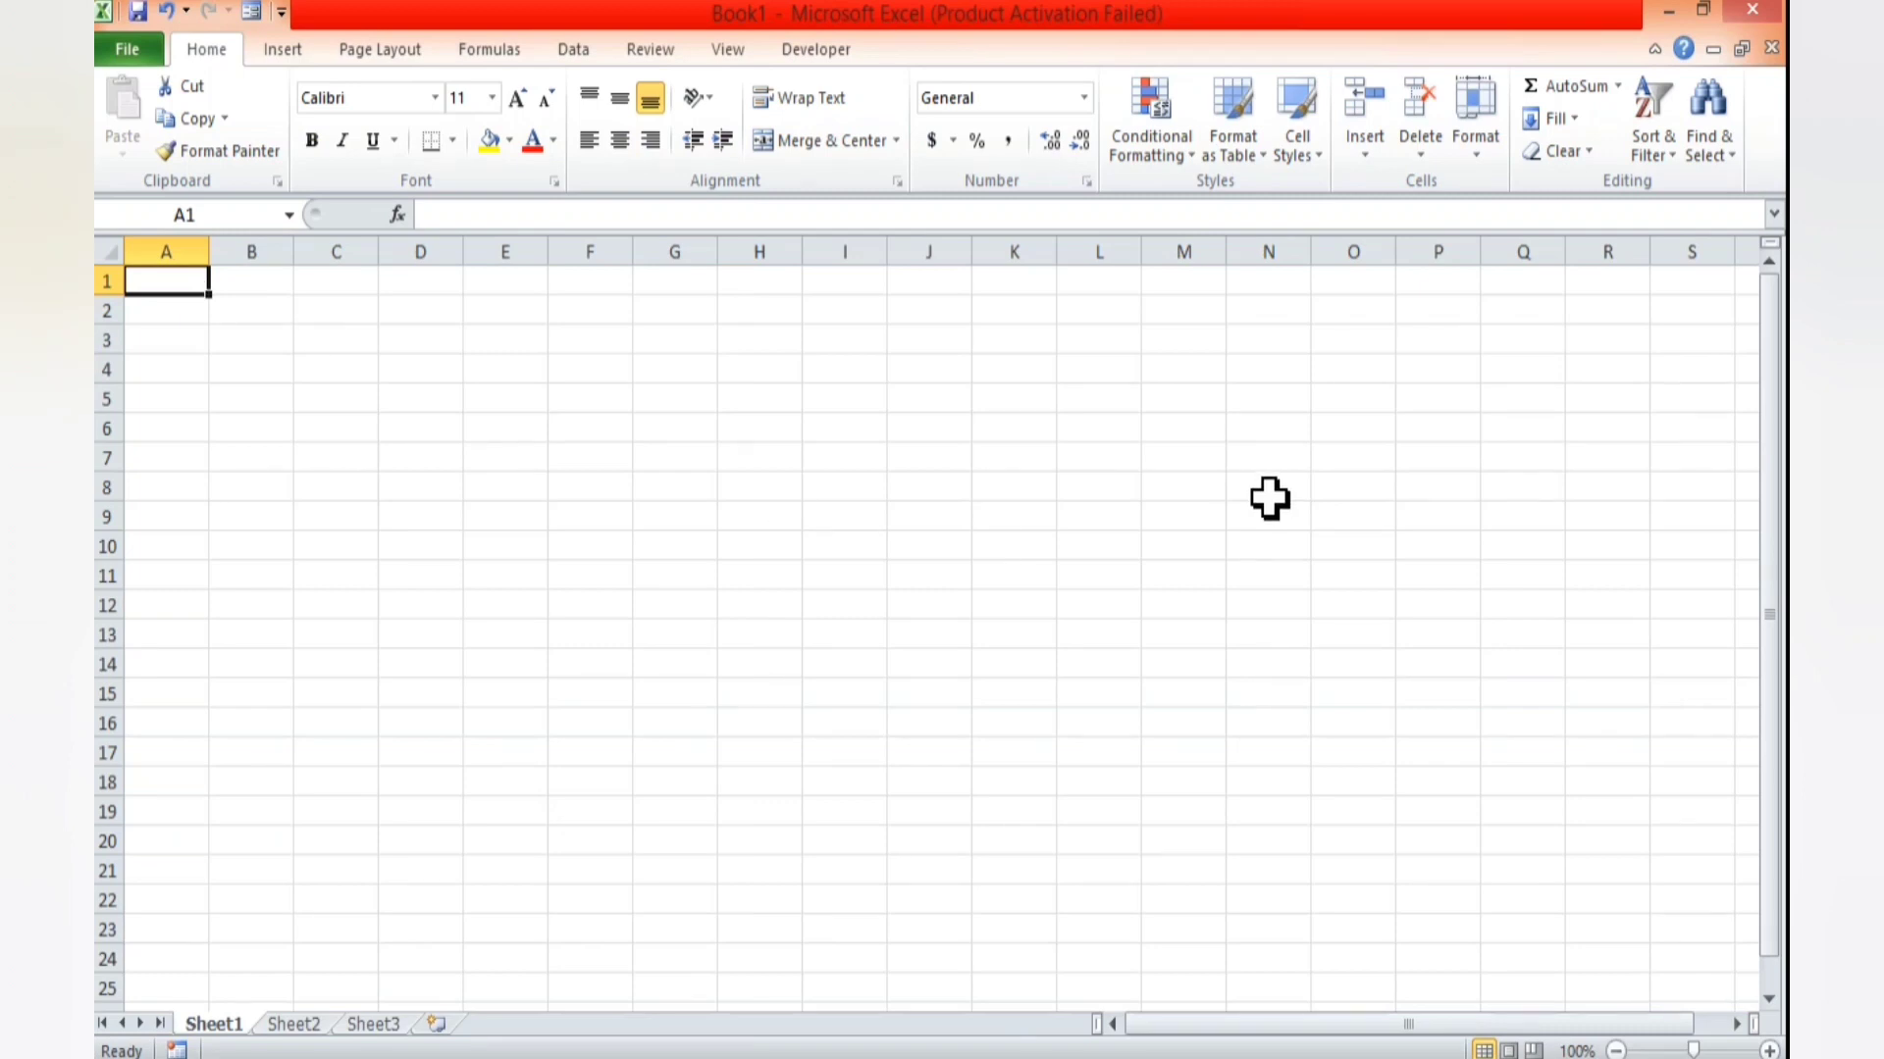
- Enter the company title 'ABC PVT. LT.' in A1, adding the missing period after PVT
text(ABC)
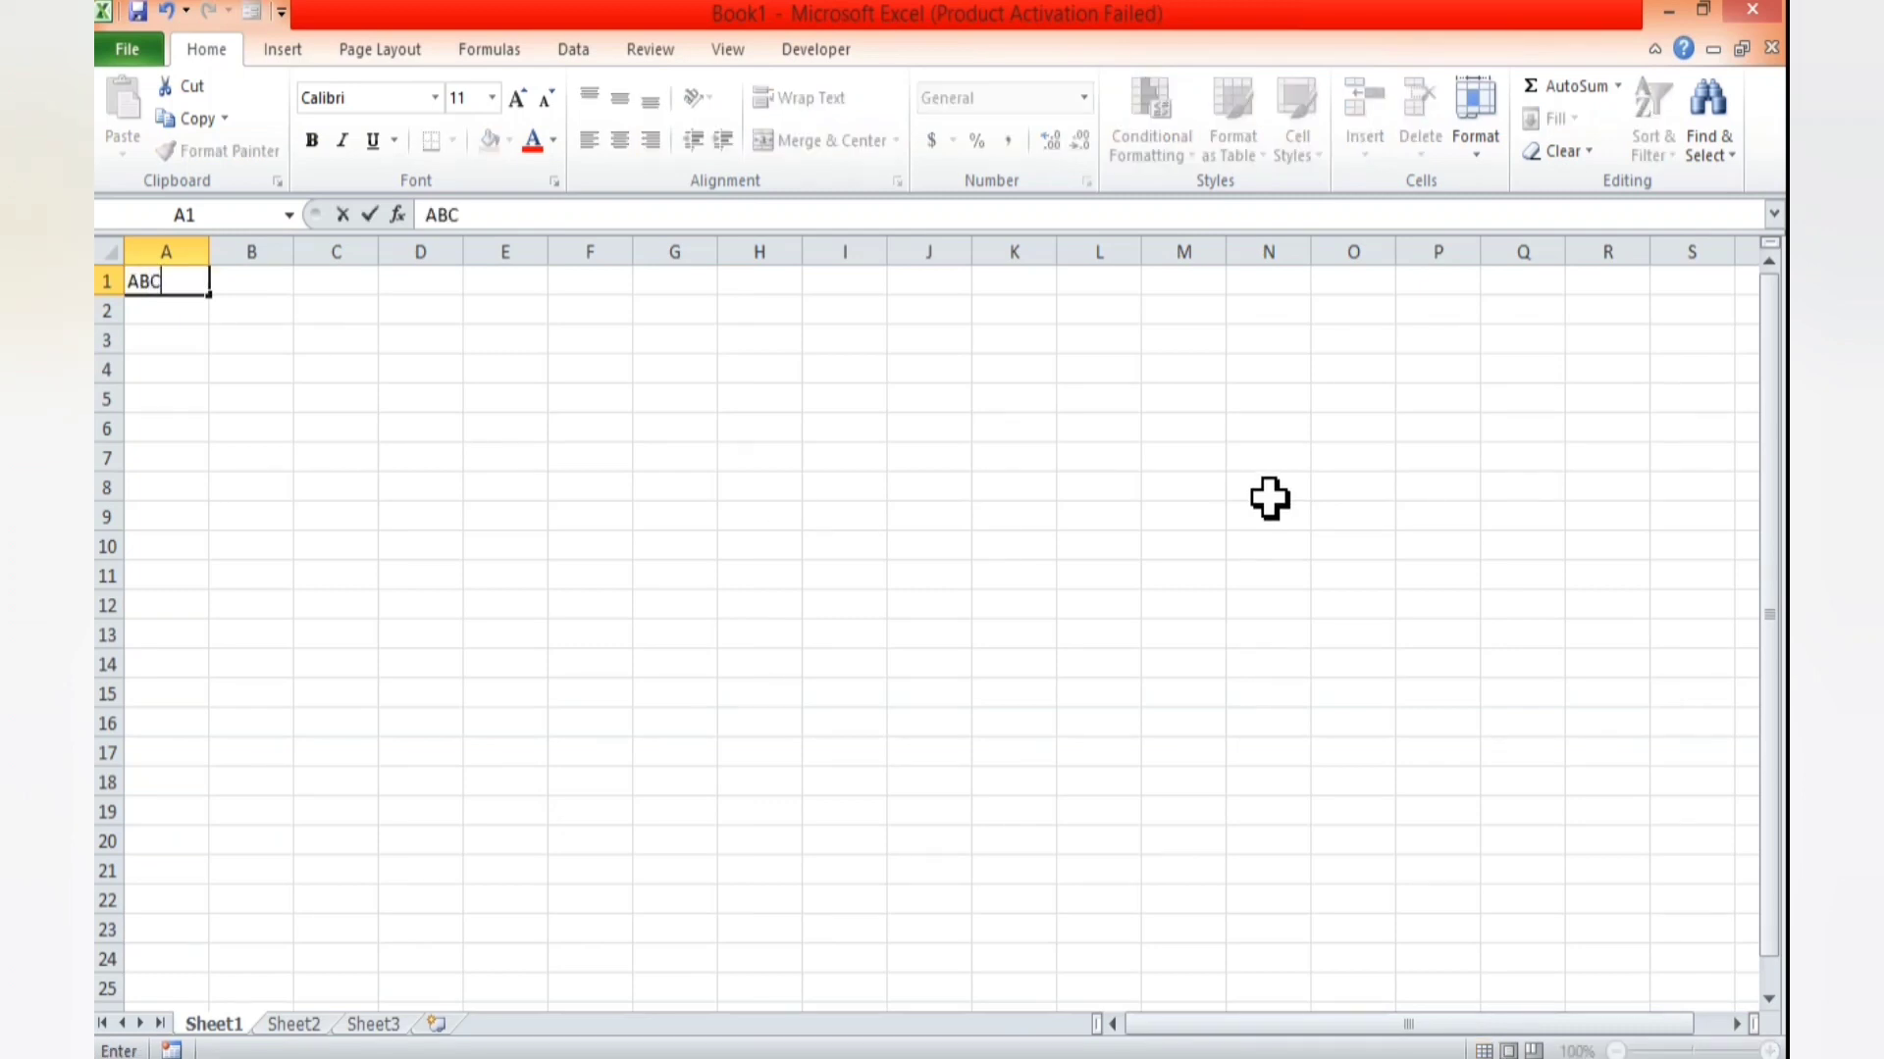
text( PVT LT.)
key(ctrl+Return)
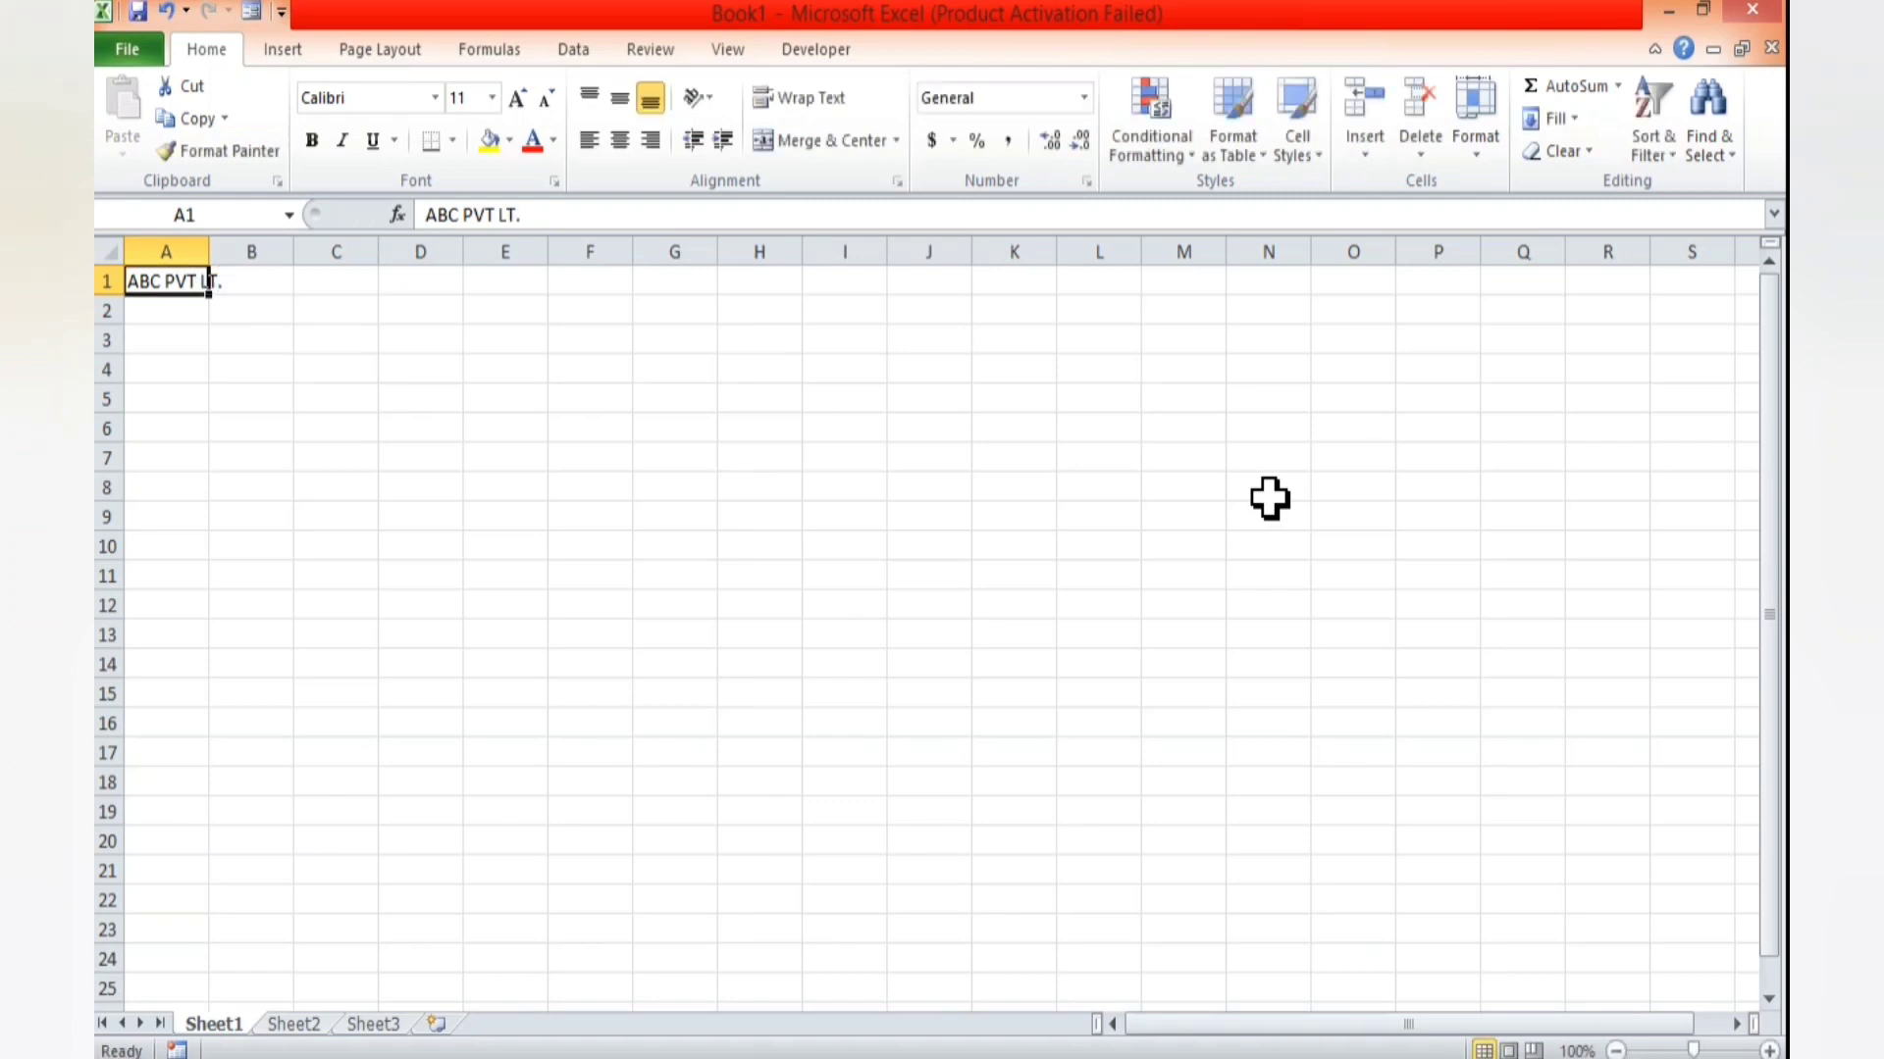
key(F2)
key(Left)
key(Left)
key(Left)
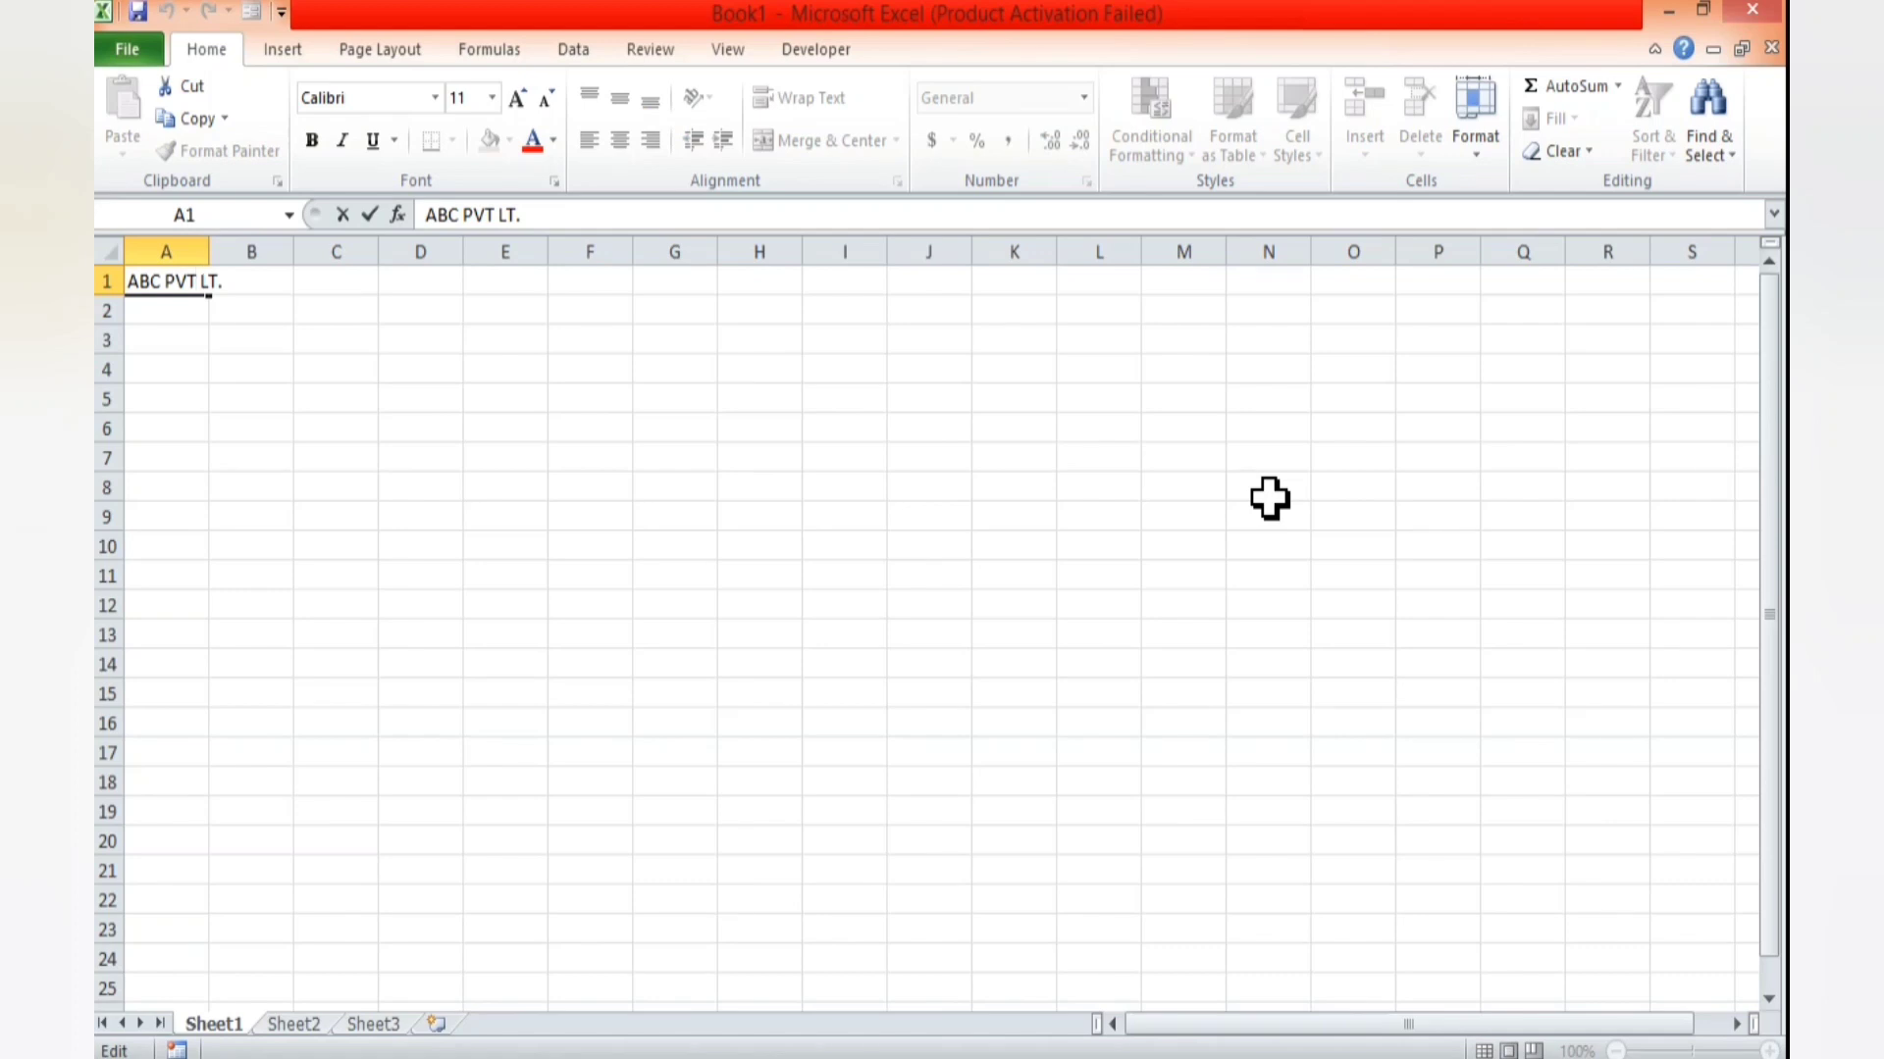
text(.)
key(Return)
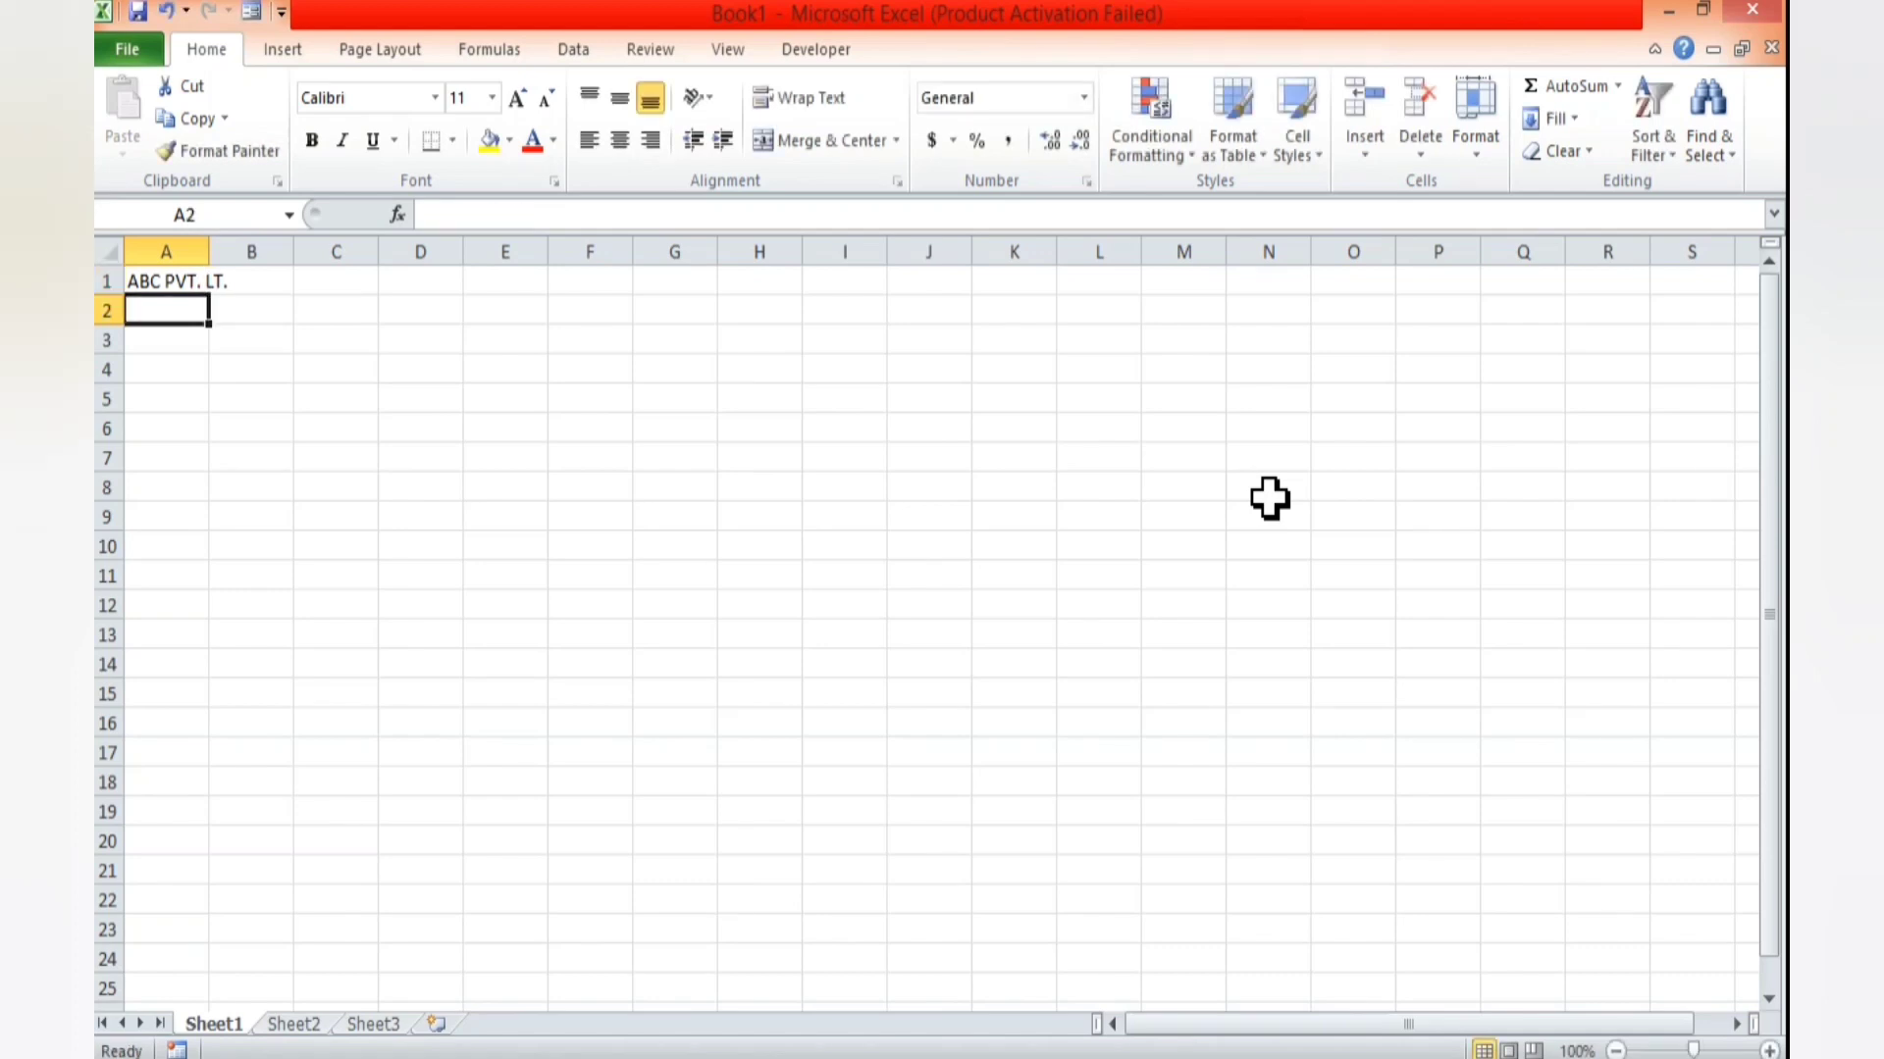
key(alt+Tab)
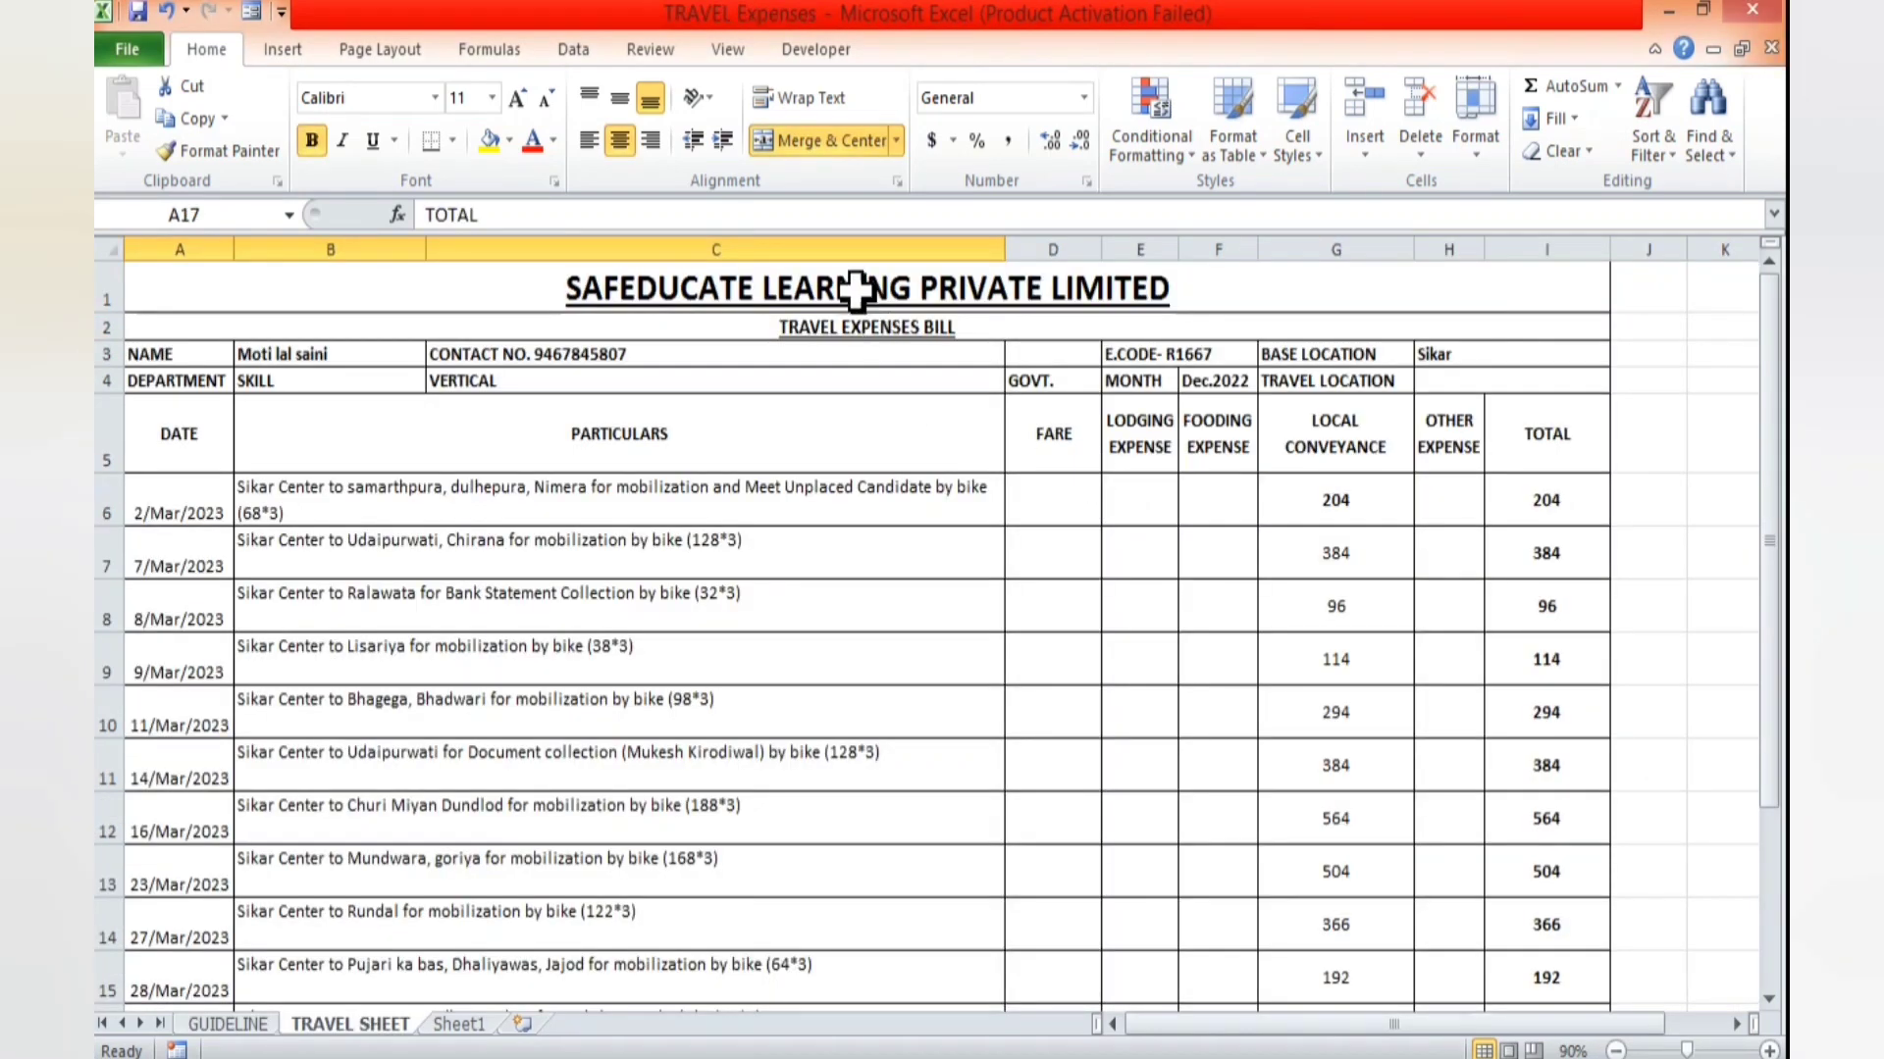
- Enter 'TRAVEL EXPENCES BILL' in A2 of Book1 after checking the sample's title
click(746, 284)
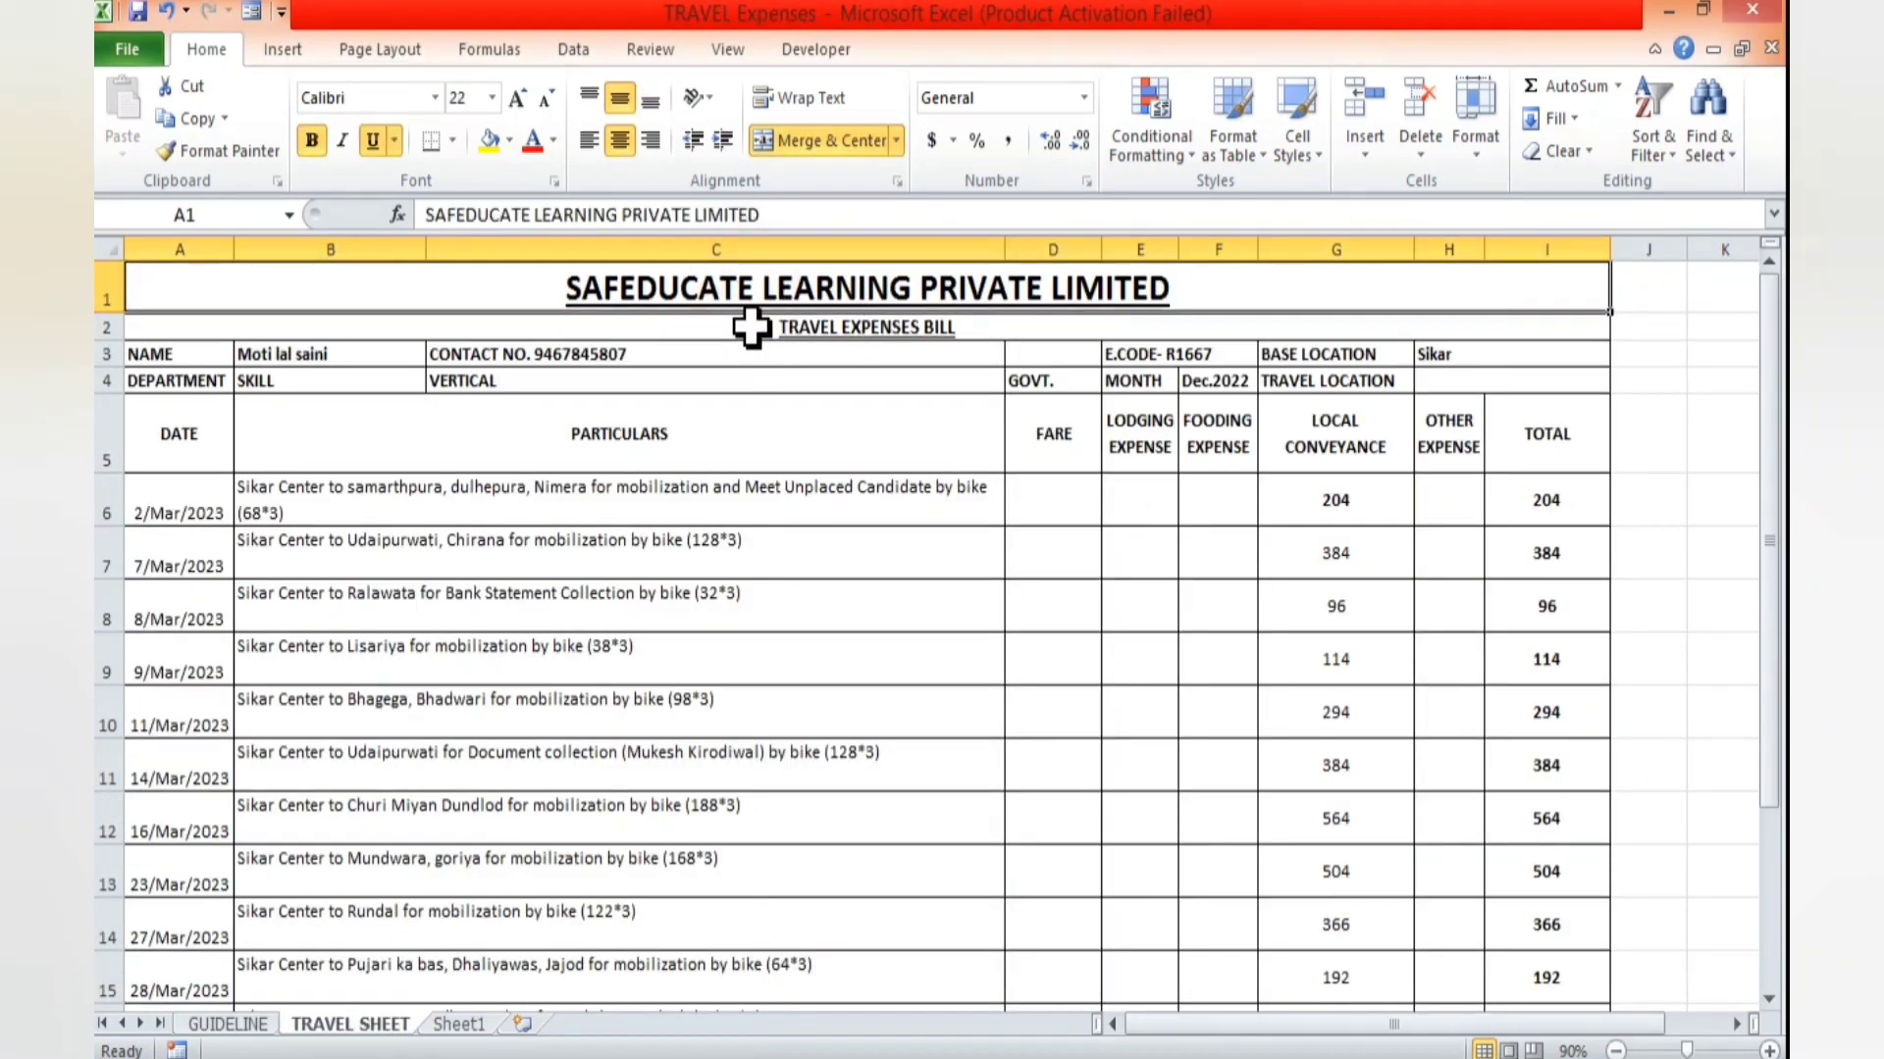
click(662, 329)
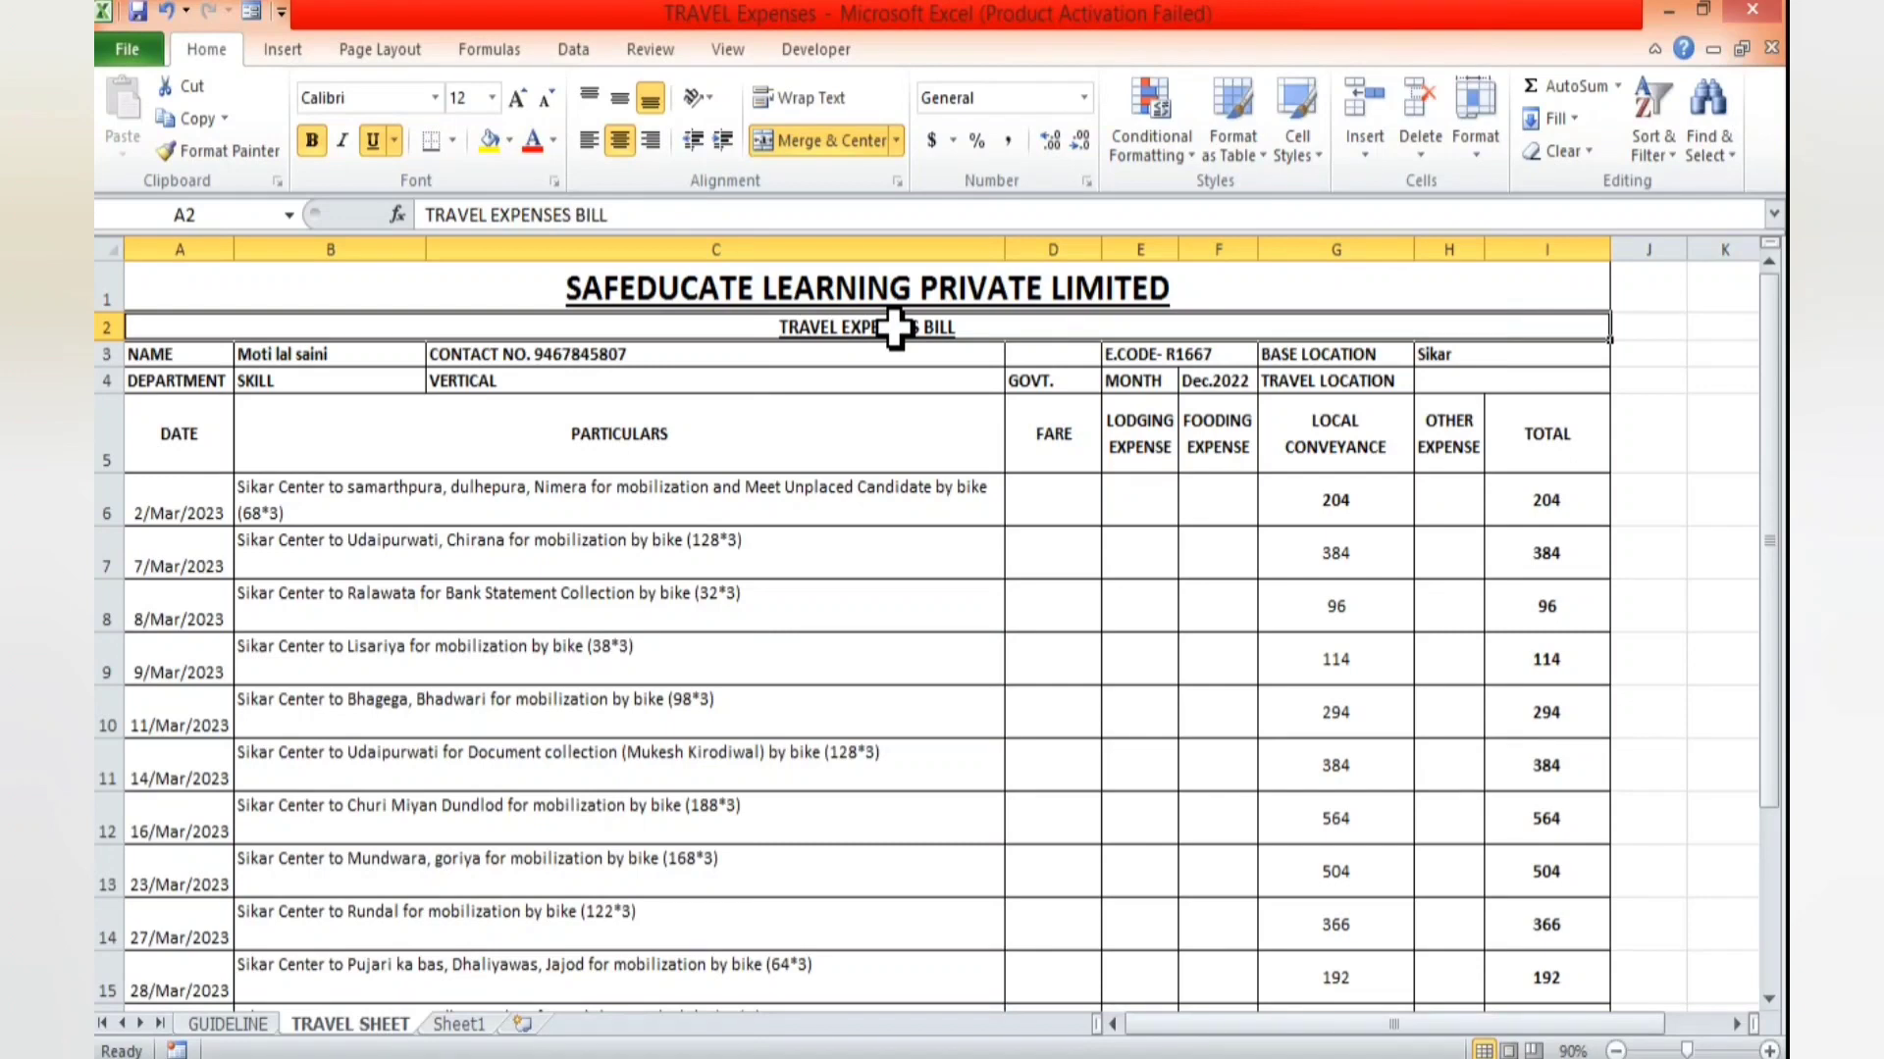
key(alt+Tab)
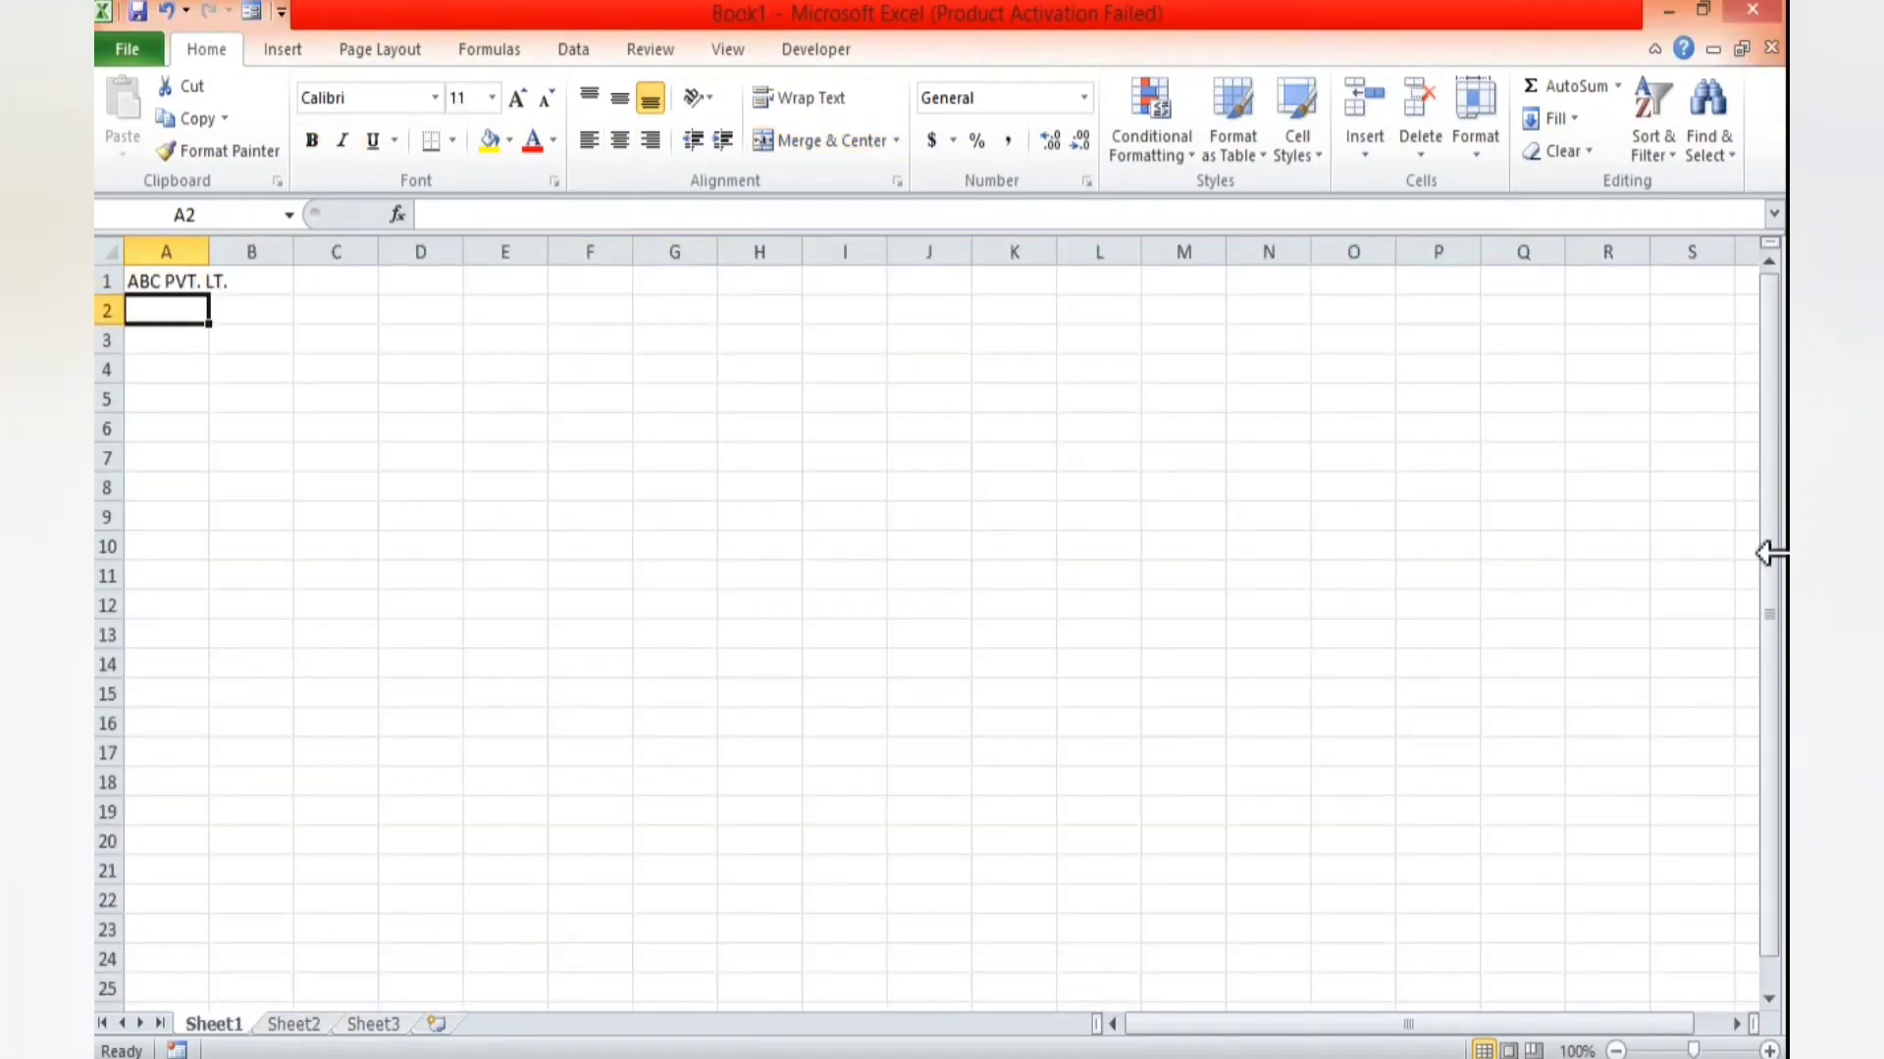
text(TREVI)
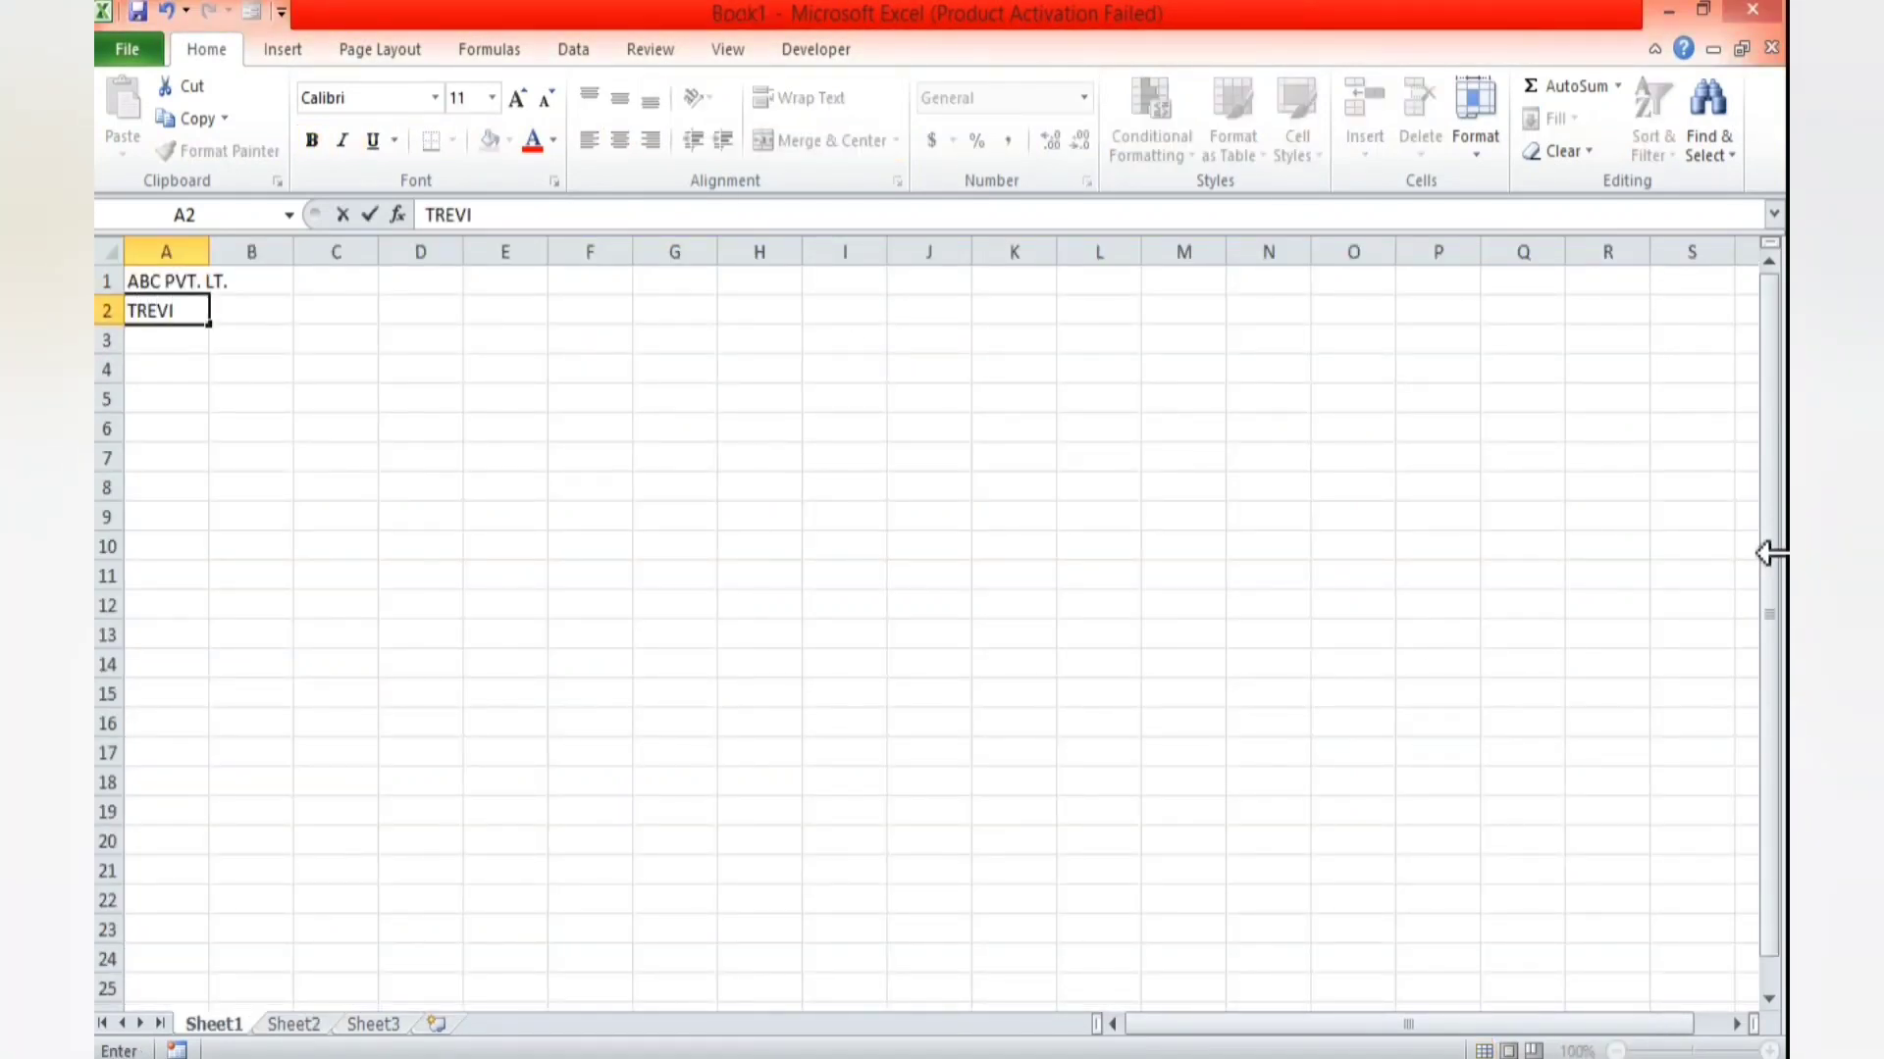
key(BackSpace)
key(BackSpace)
key(BackSpace)
text(A)
key(alt+Tab)
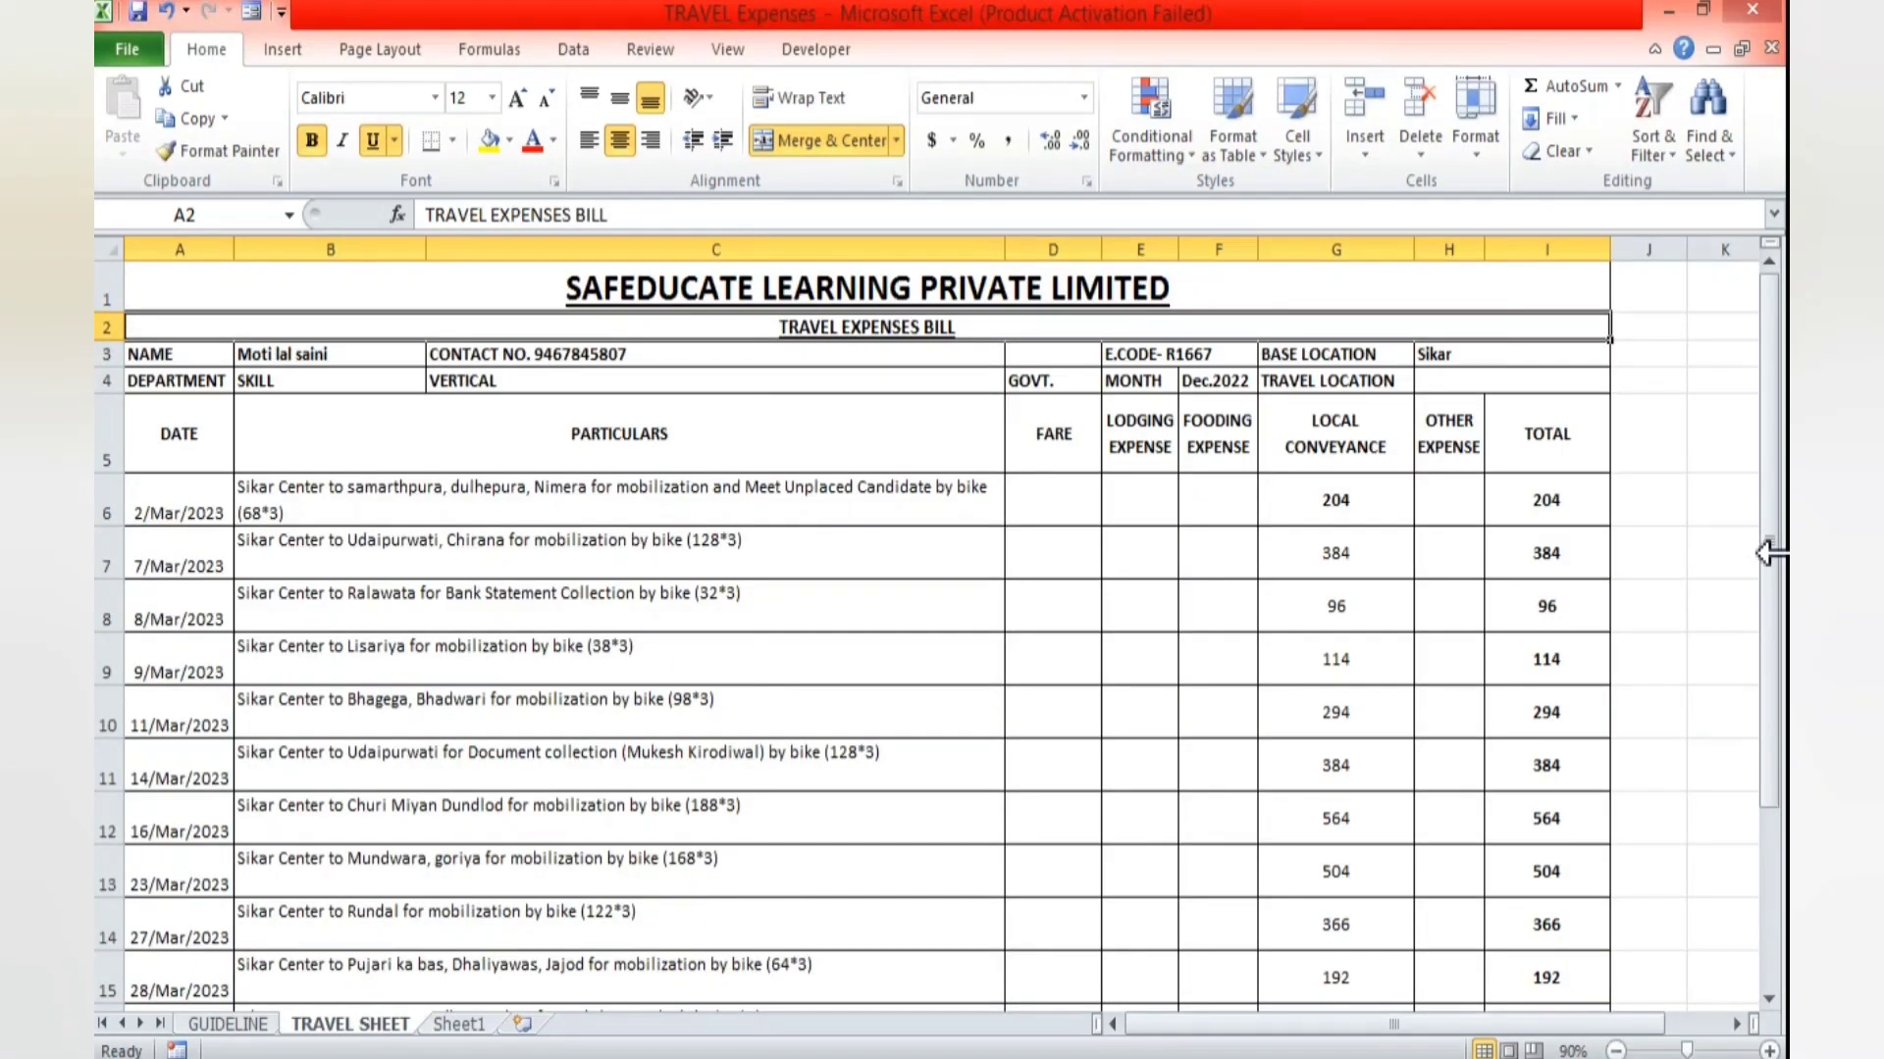
key(alt+Tab)
text(TRAVEL)
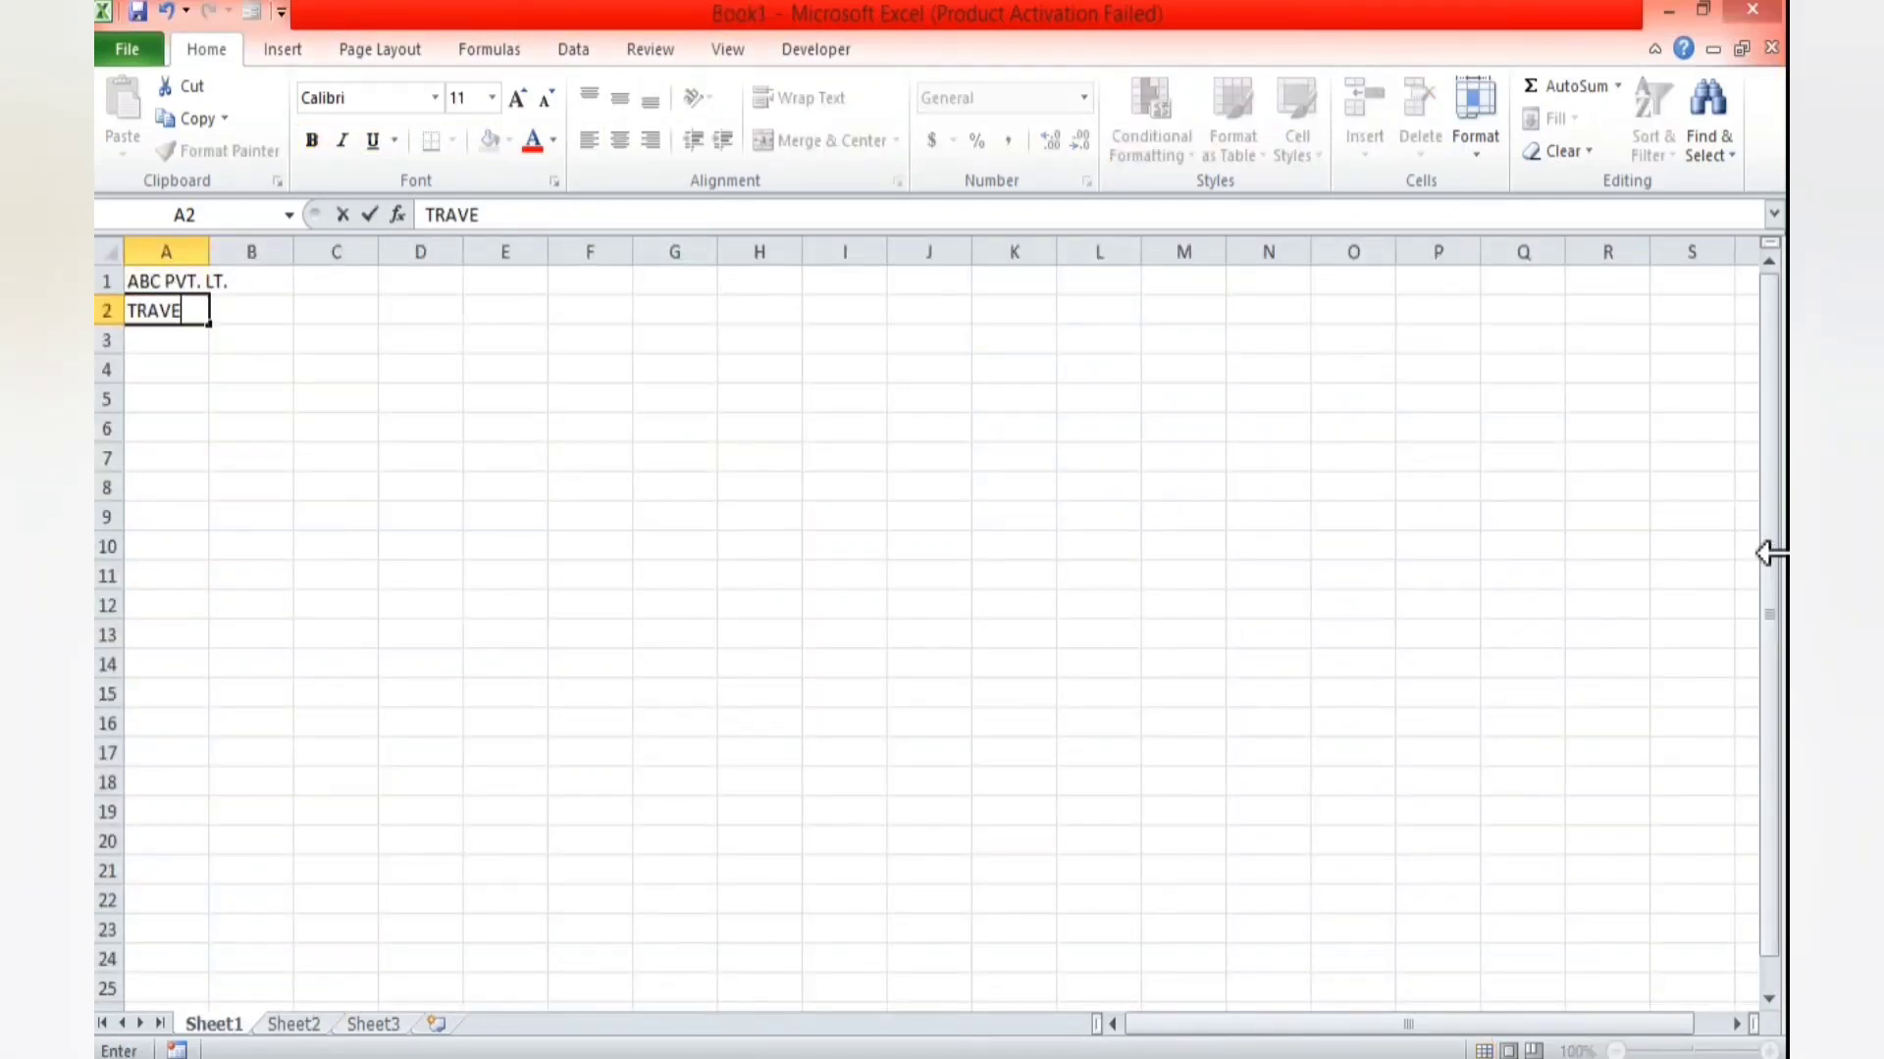
text( EXPENCES BILL)
key(Return)
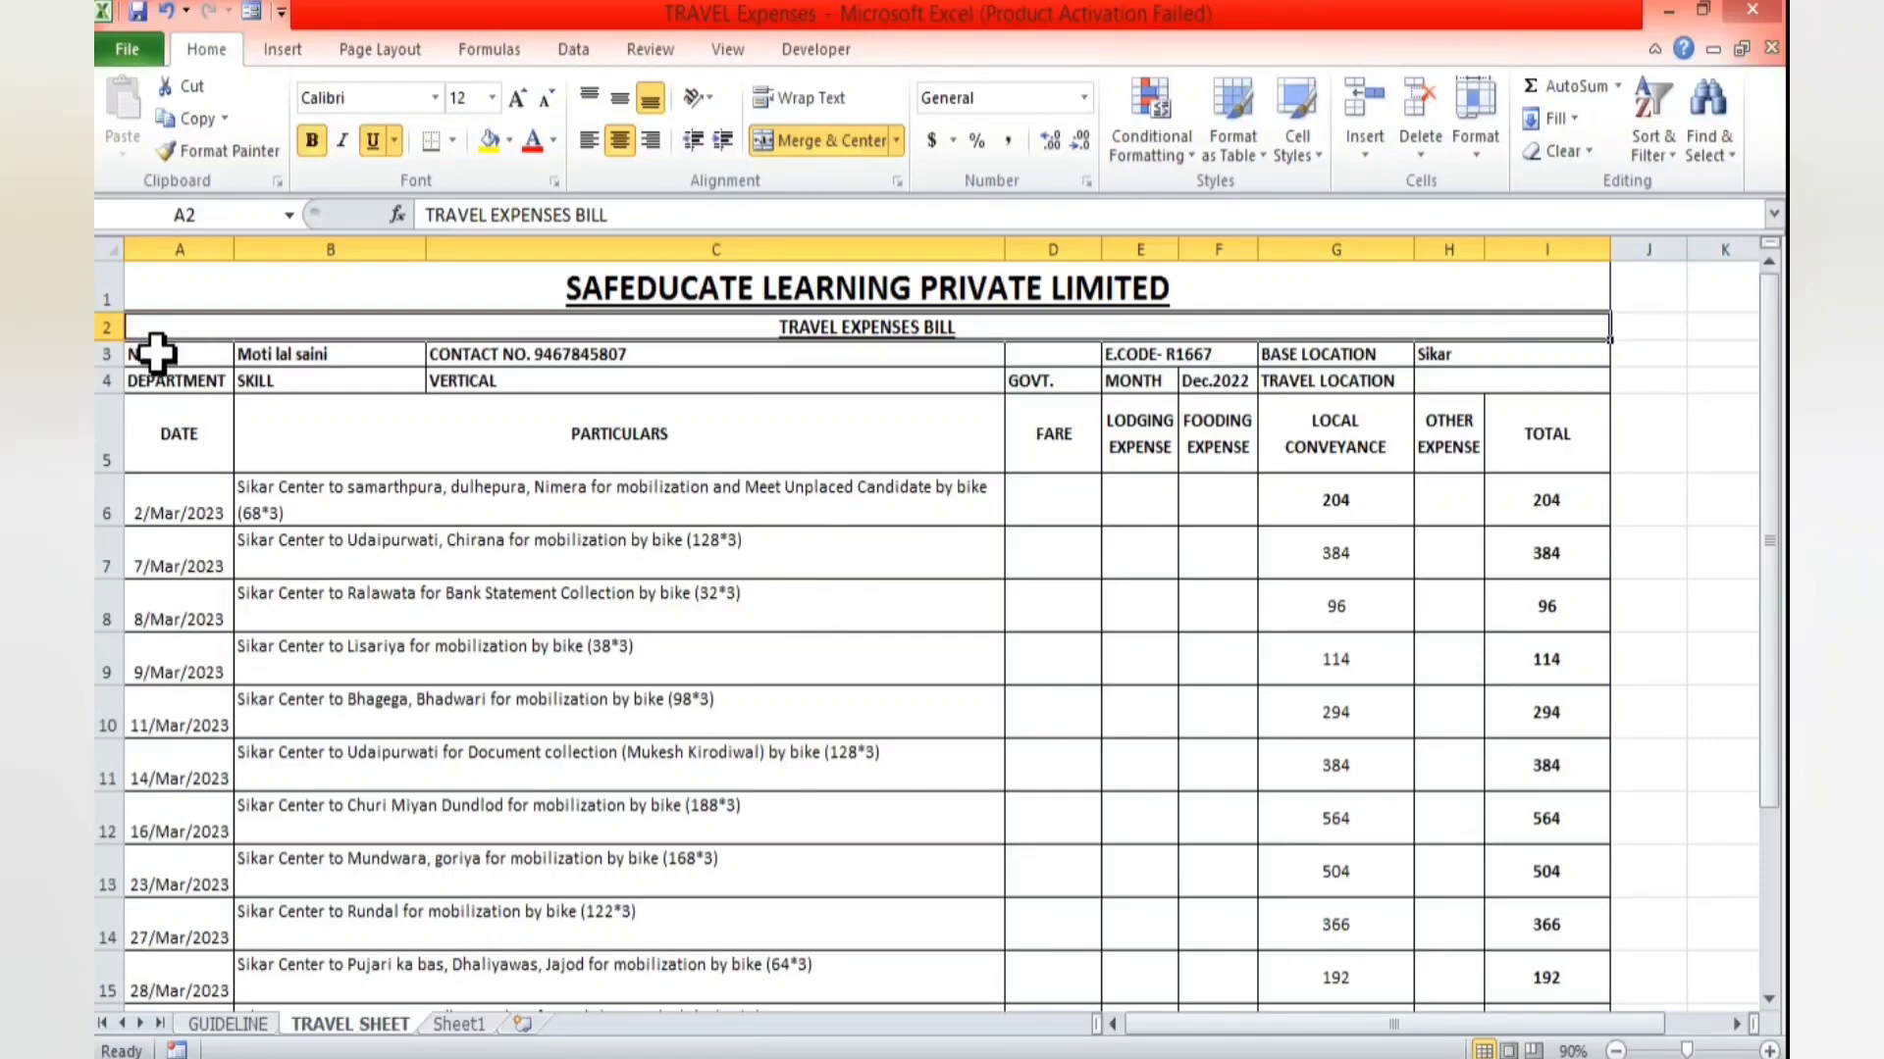
- Check the sample's NAME, DEPARTMENT, contact, employee code and location header cells
click(162, 355)
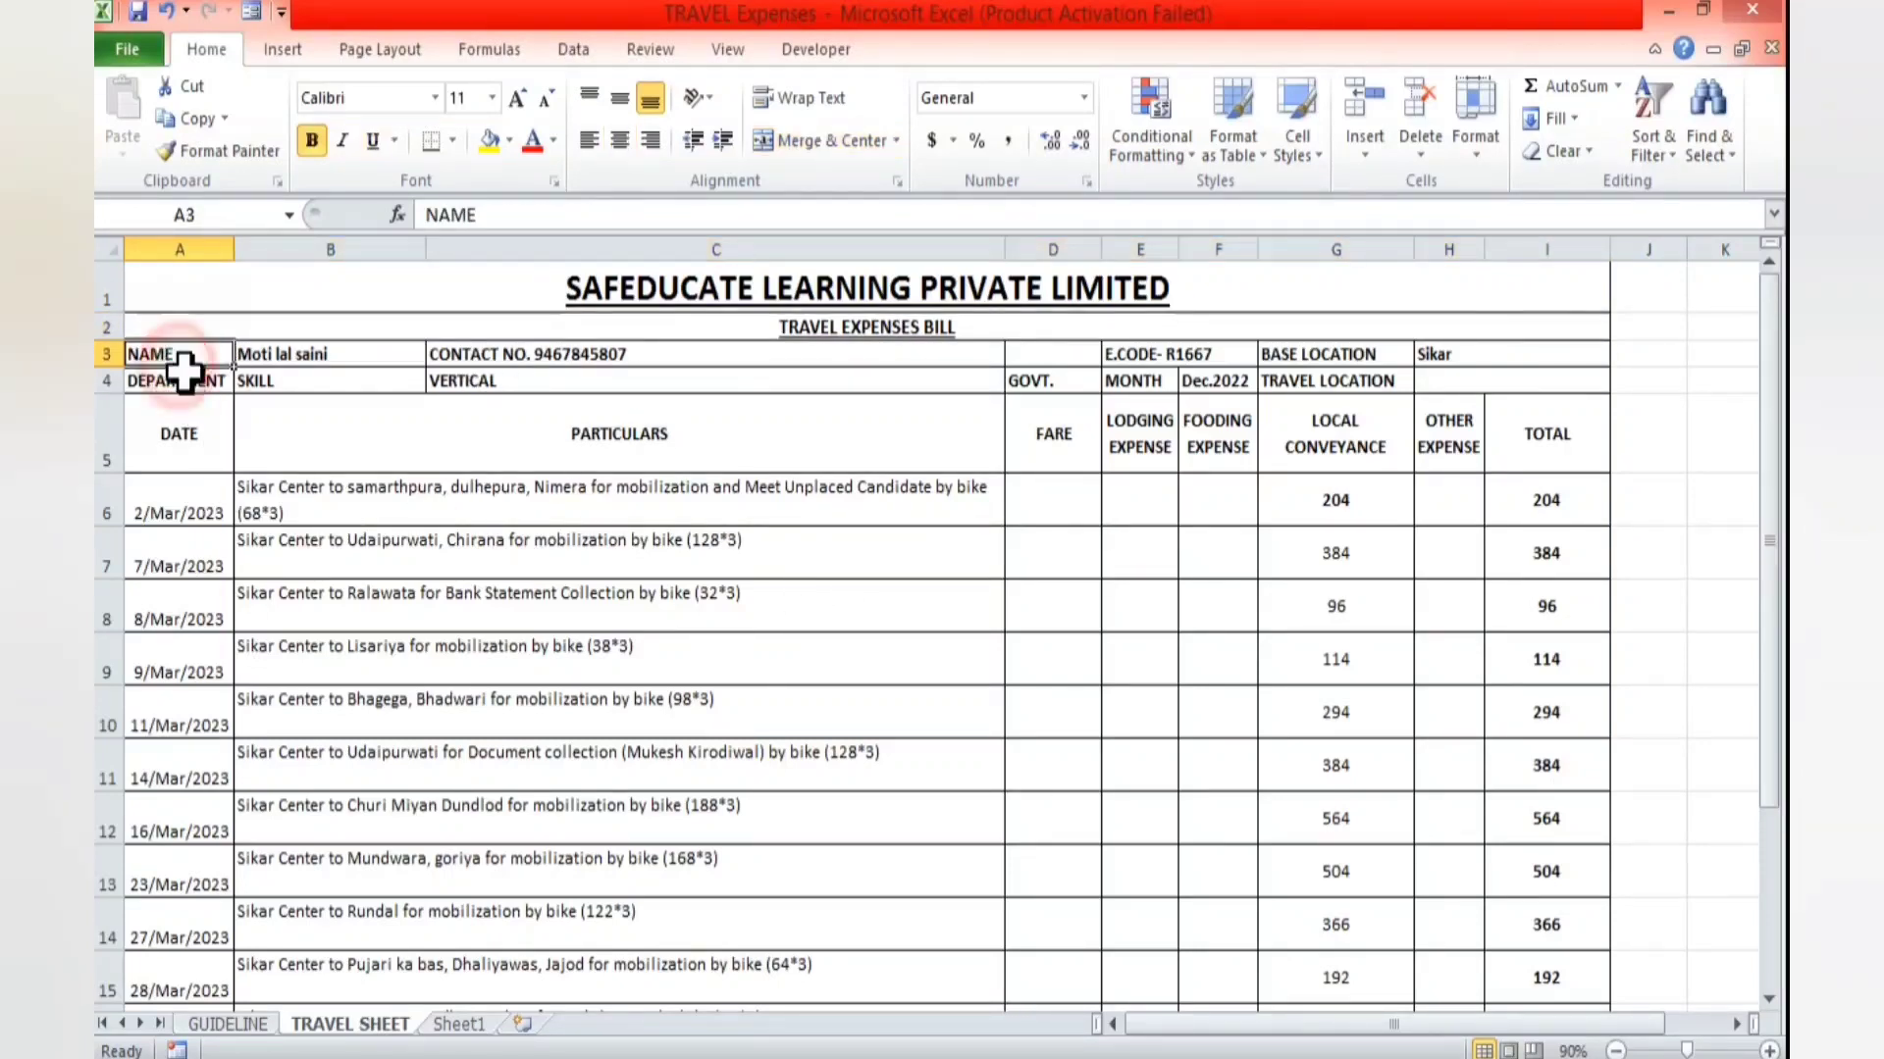
click(184, 381)
click(495, 359)
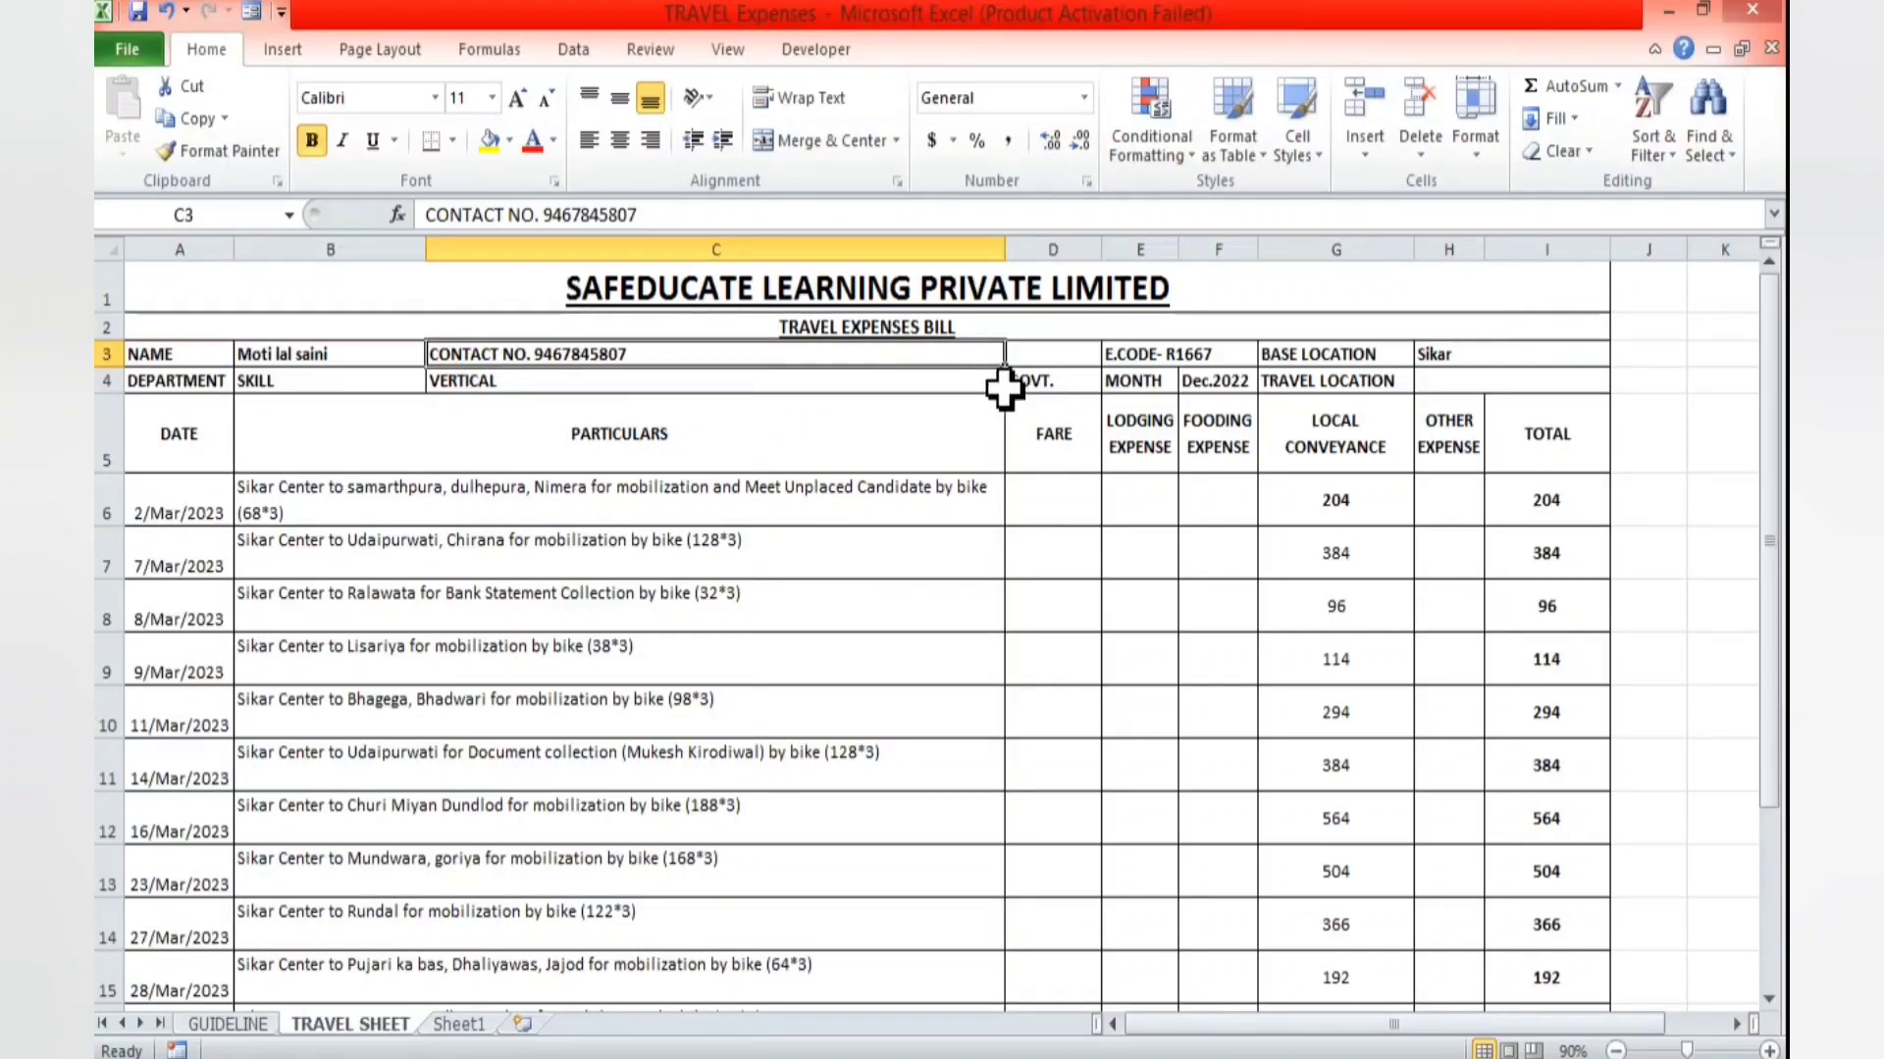
click(1161, 348)
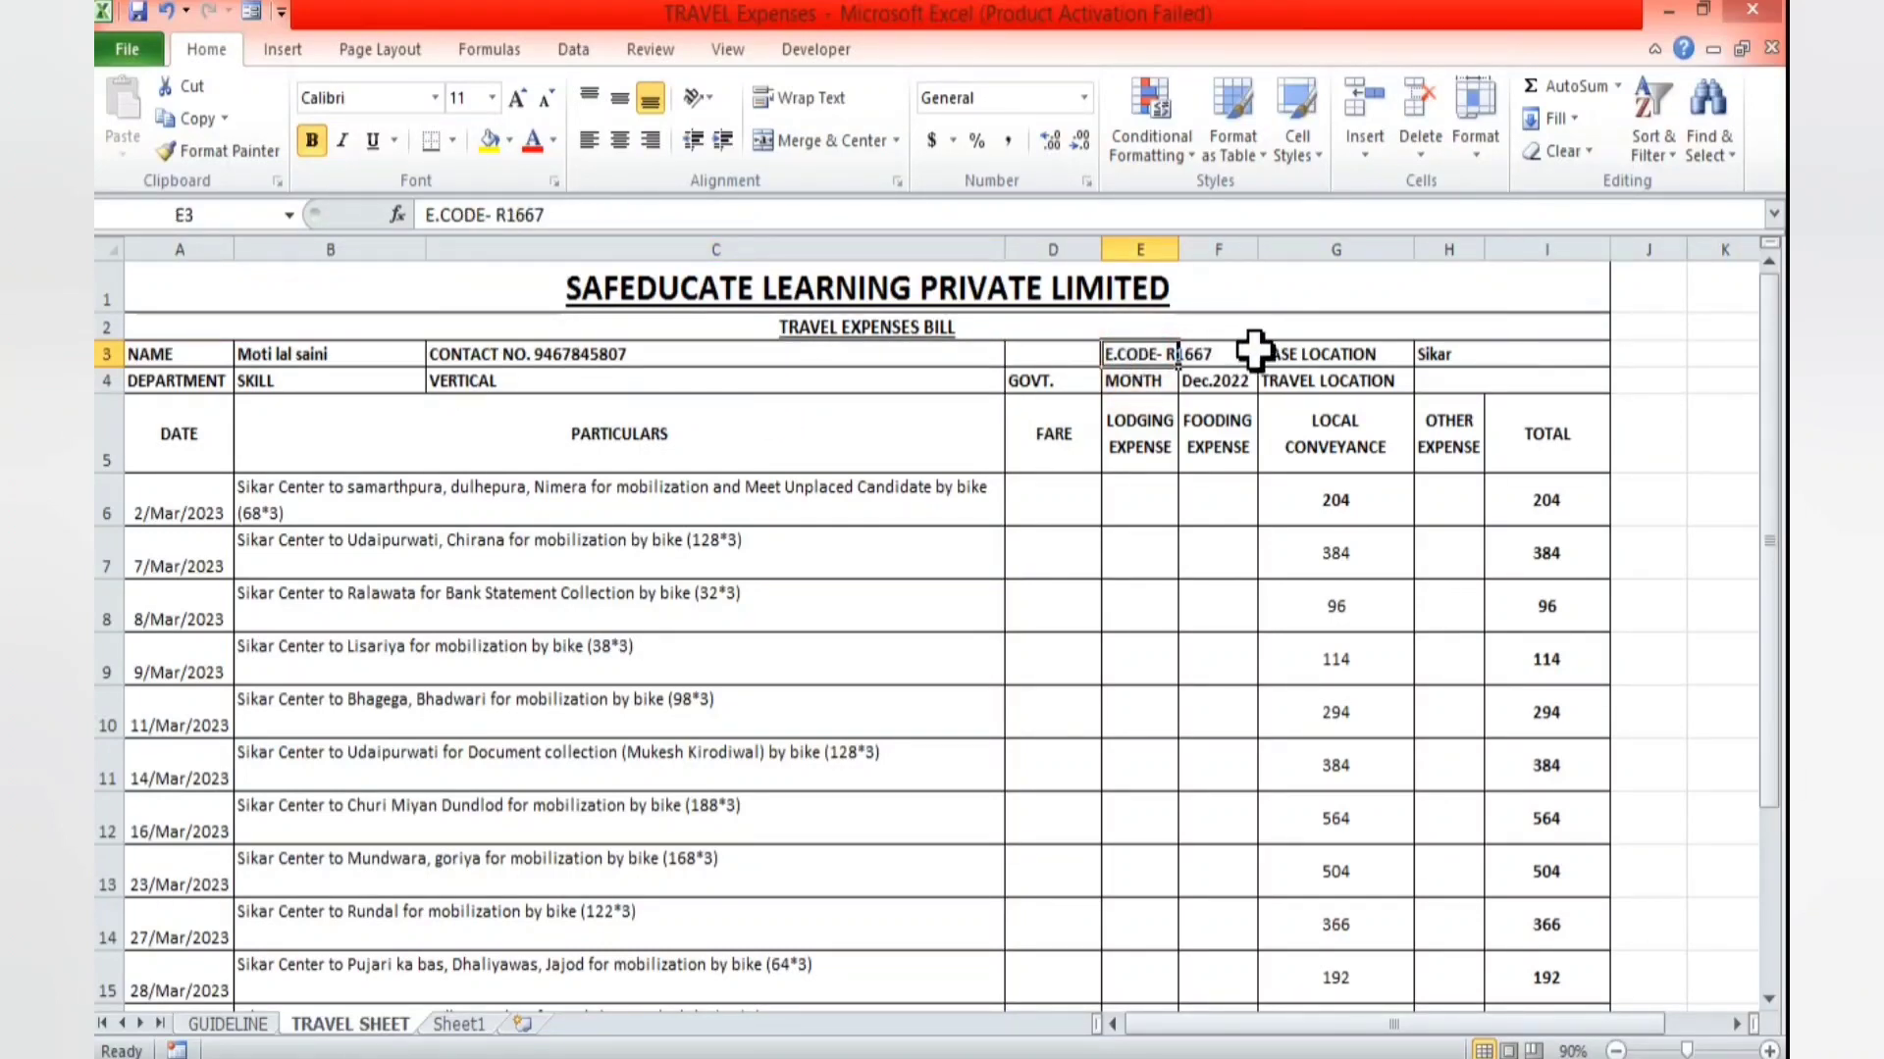
click(1336, 358)
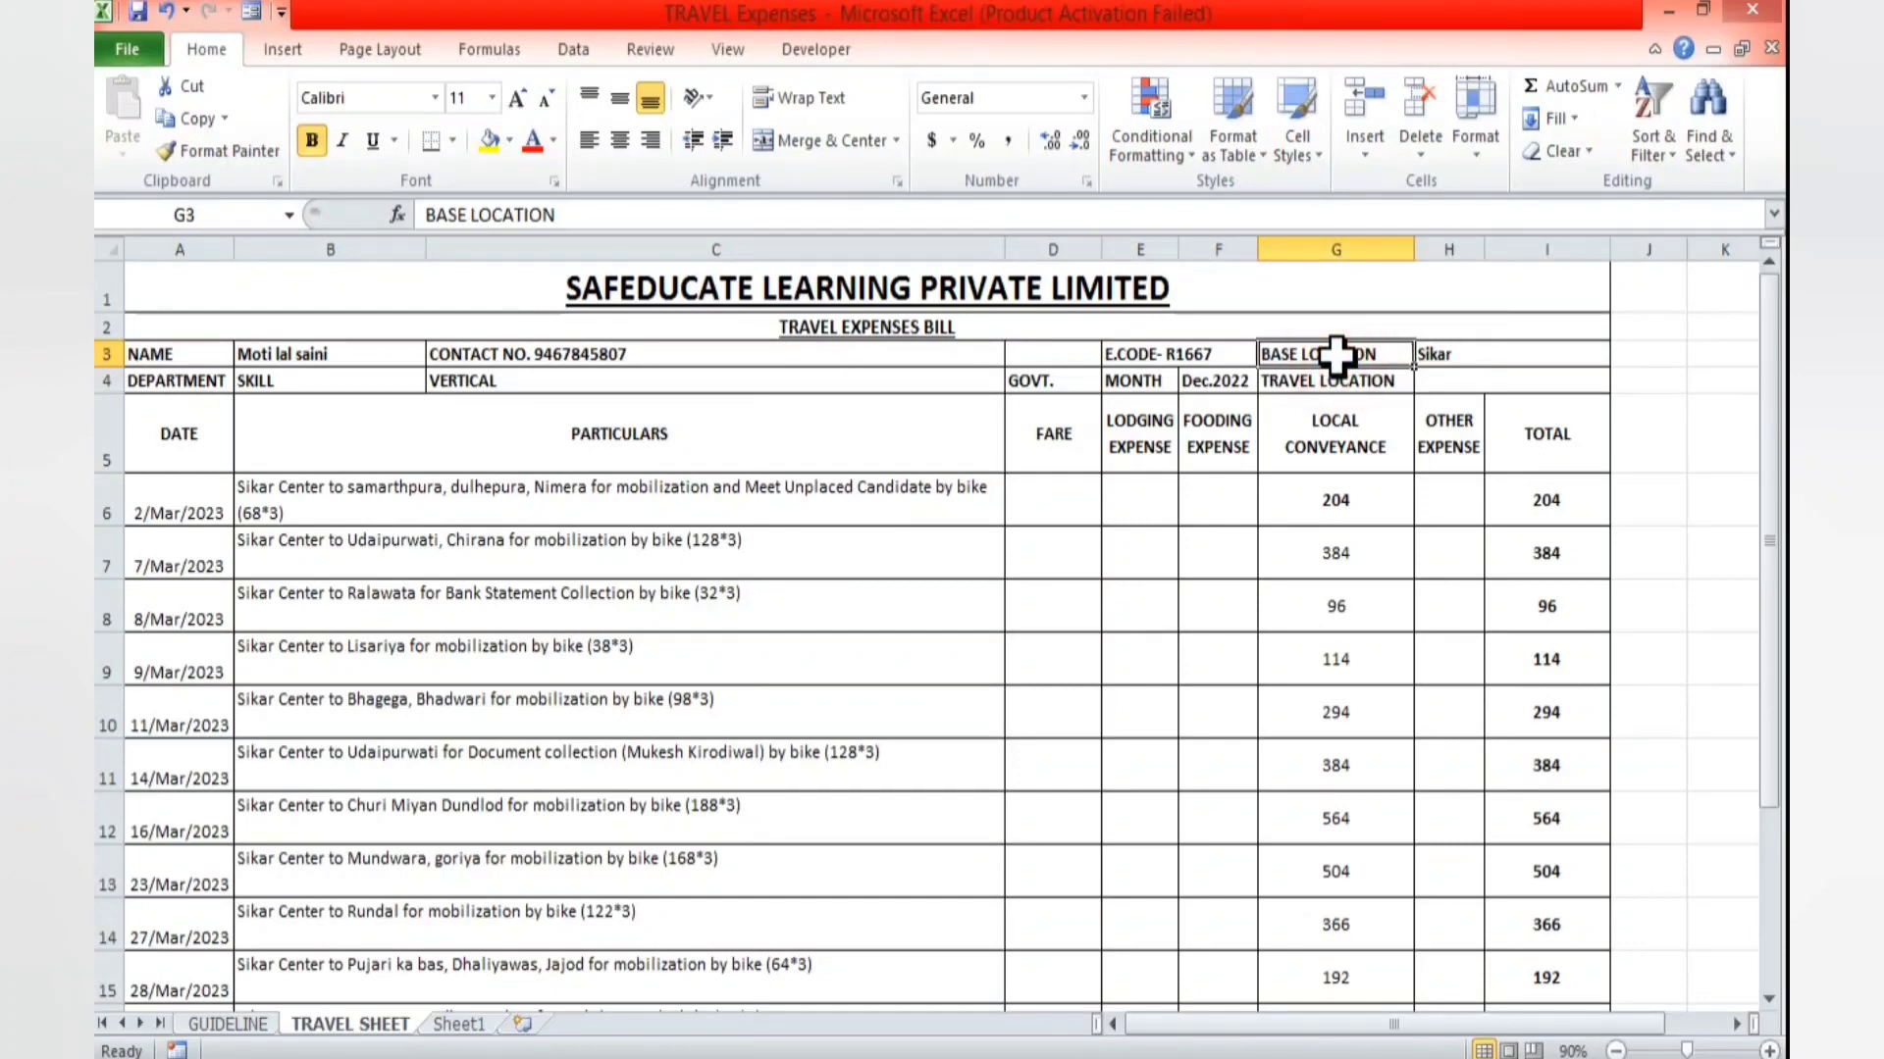
click(1344, 376)
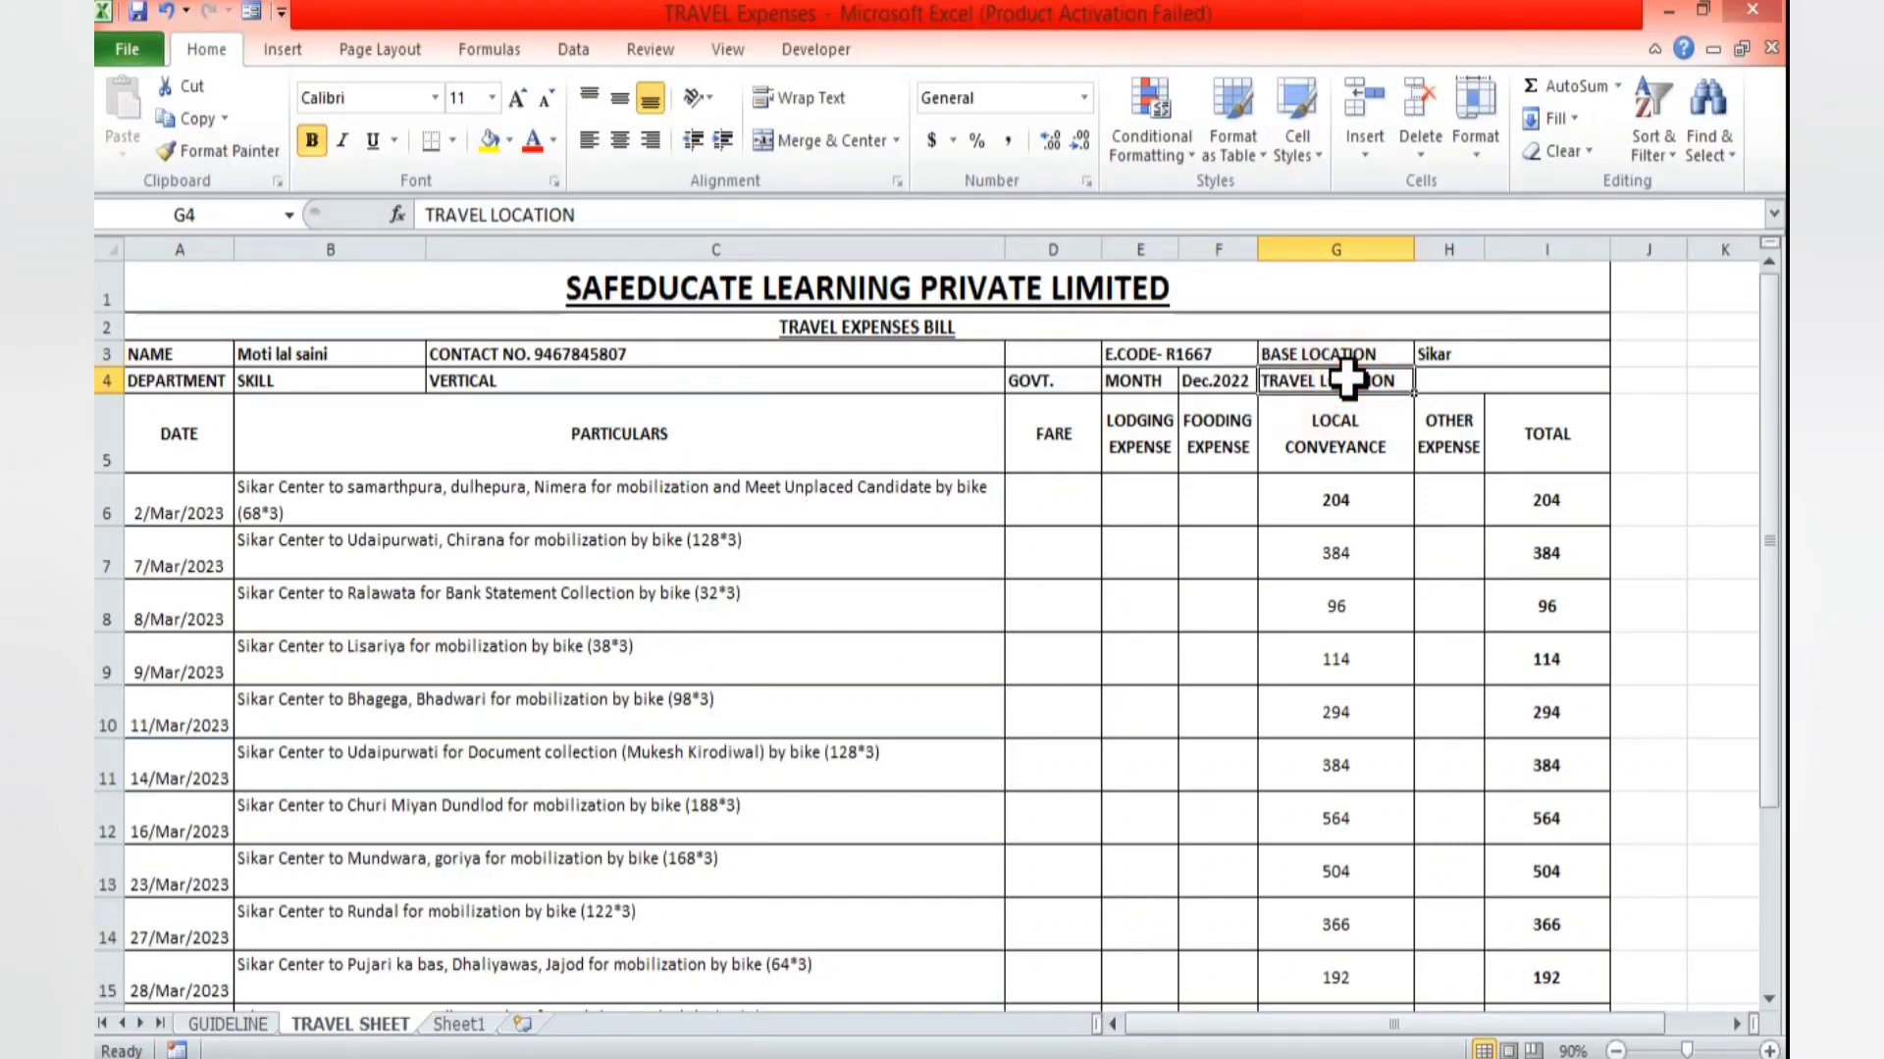
click(189, 353)
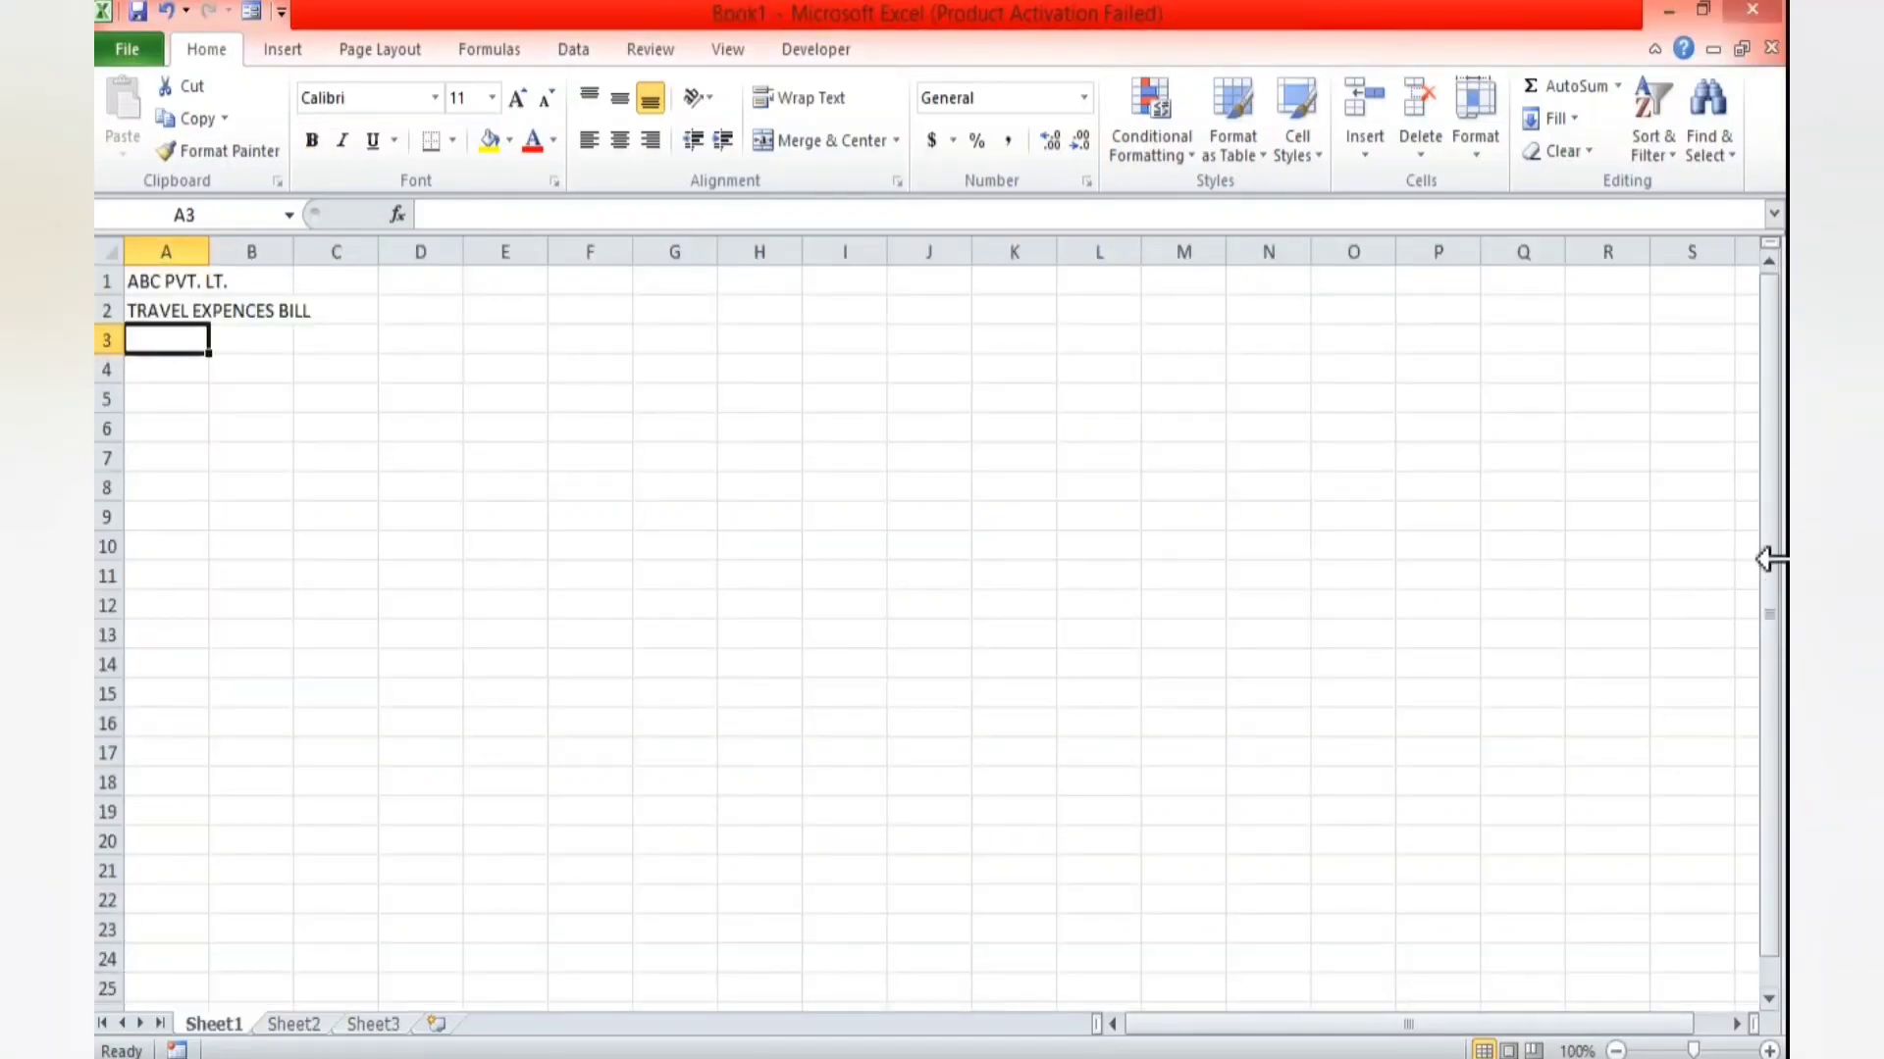
- Enter NAME in A3 and DEPARTMENT in A4 of the new bill
text(NAME)
key(Return)
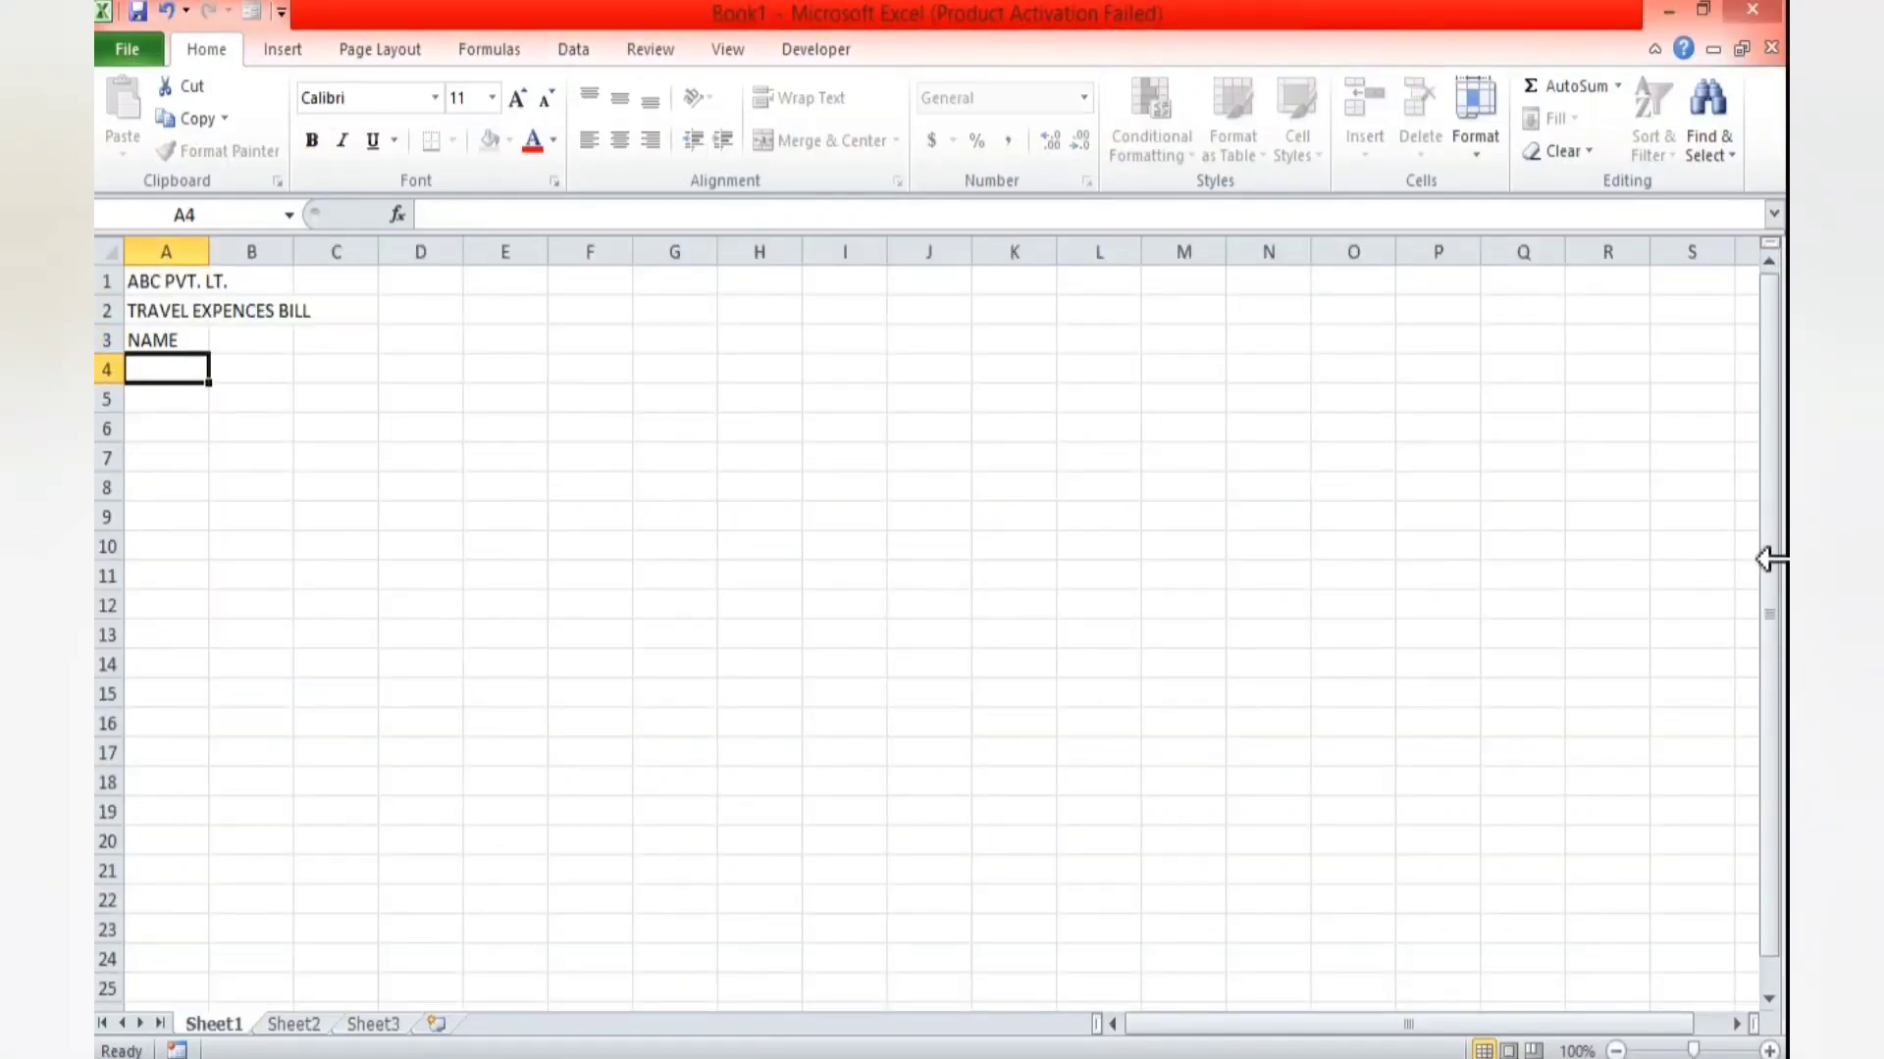
key(alt+Tab)
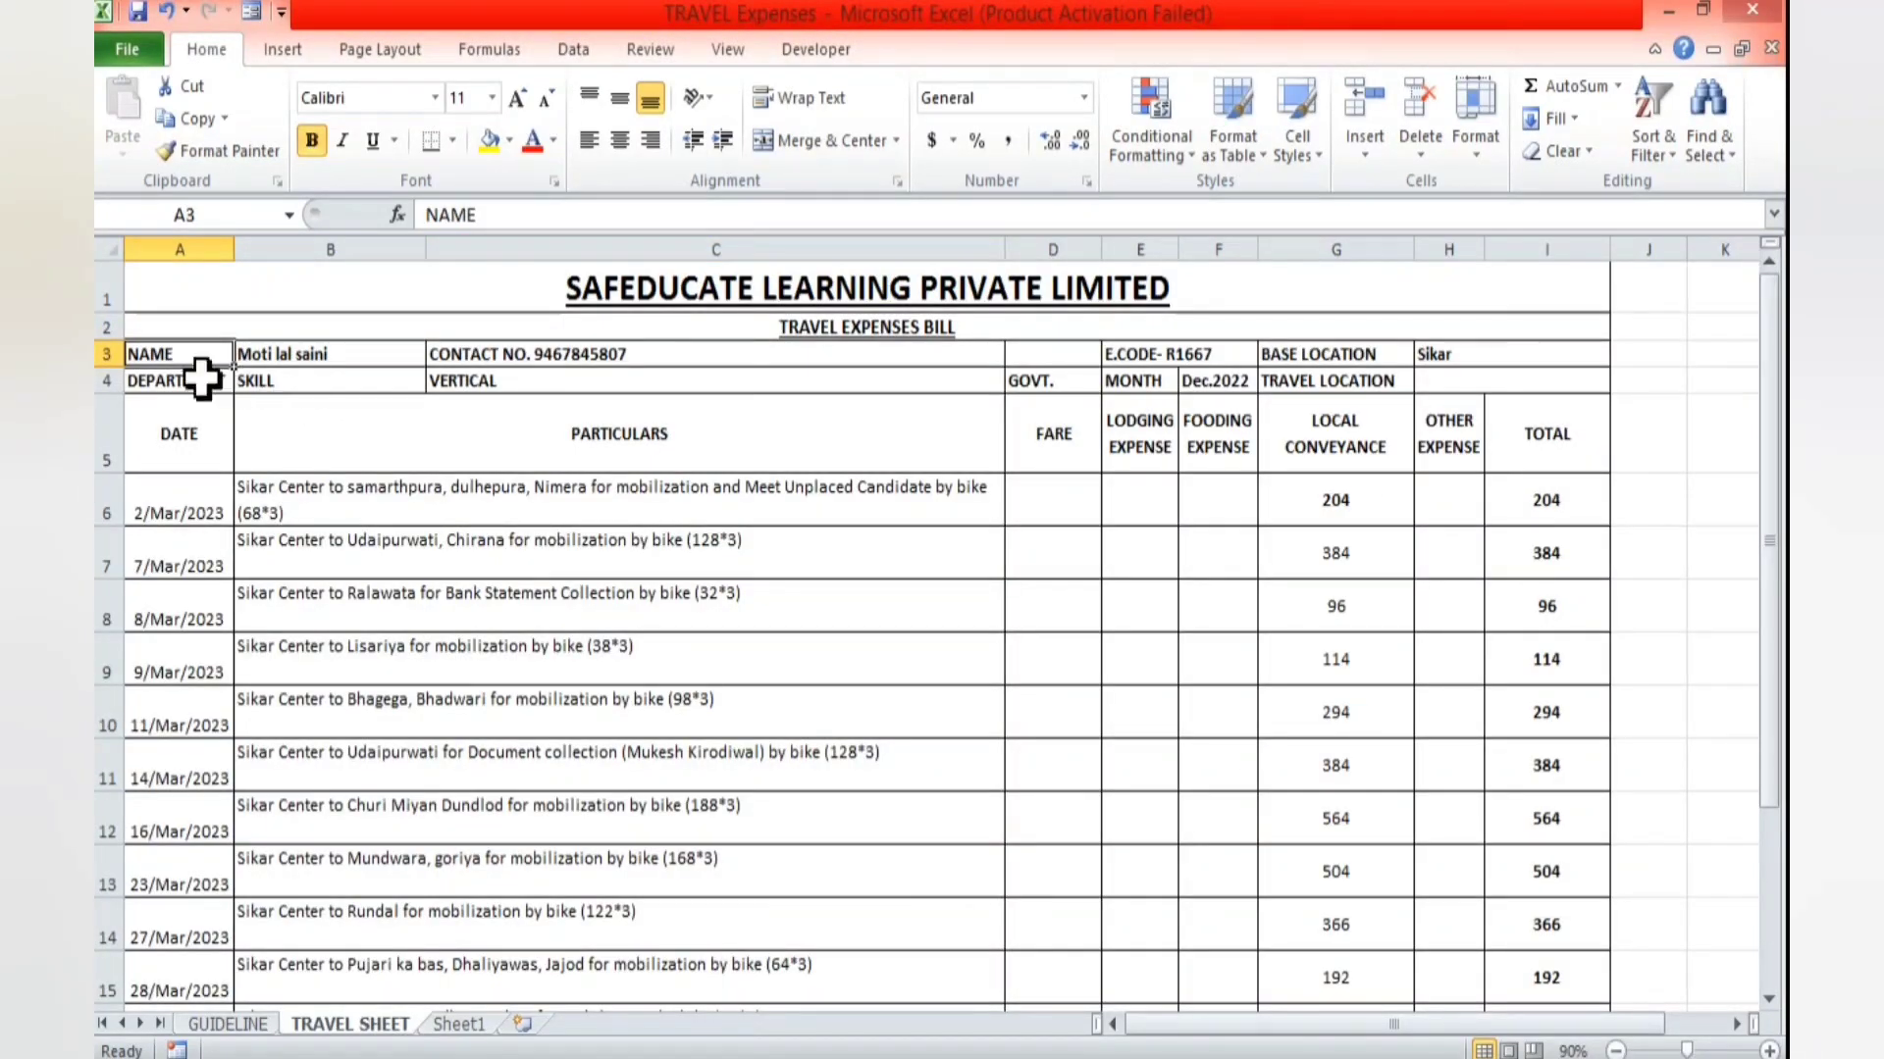
click(183, 373)
key(alt+Tab)
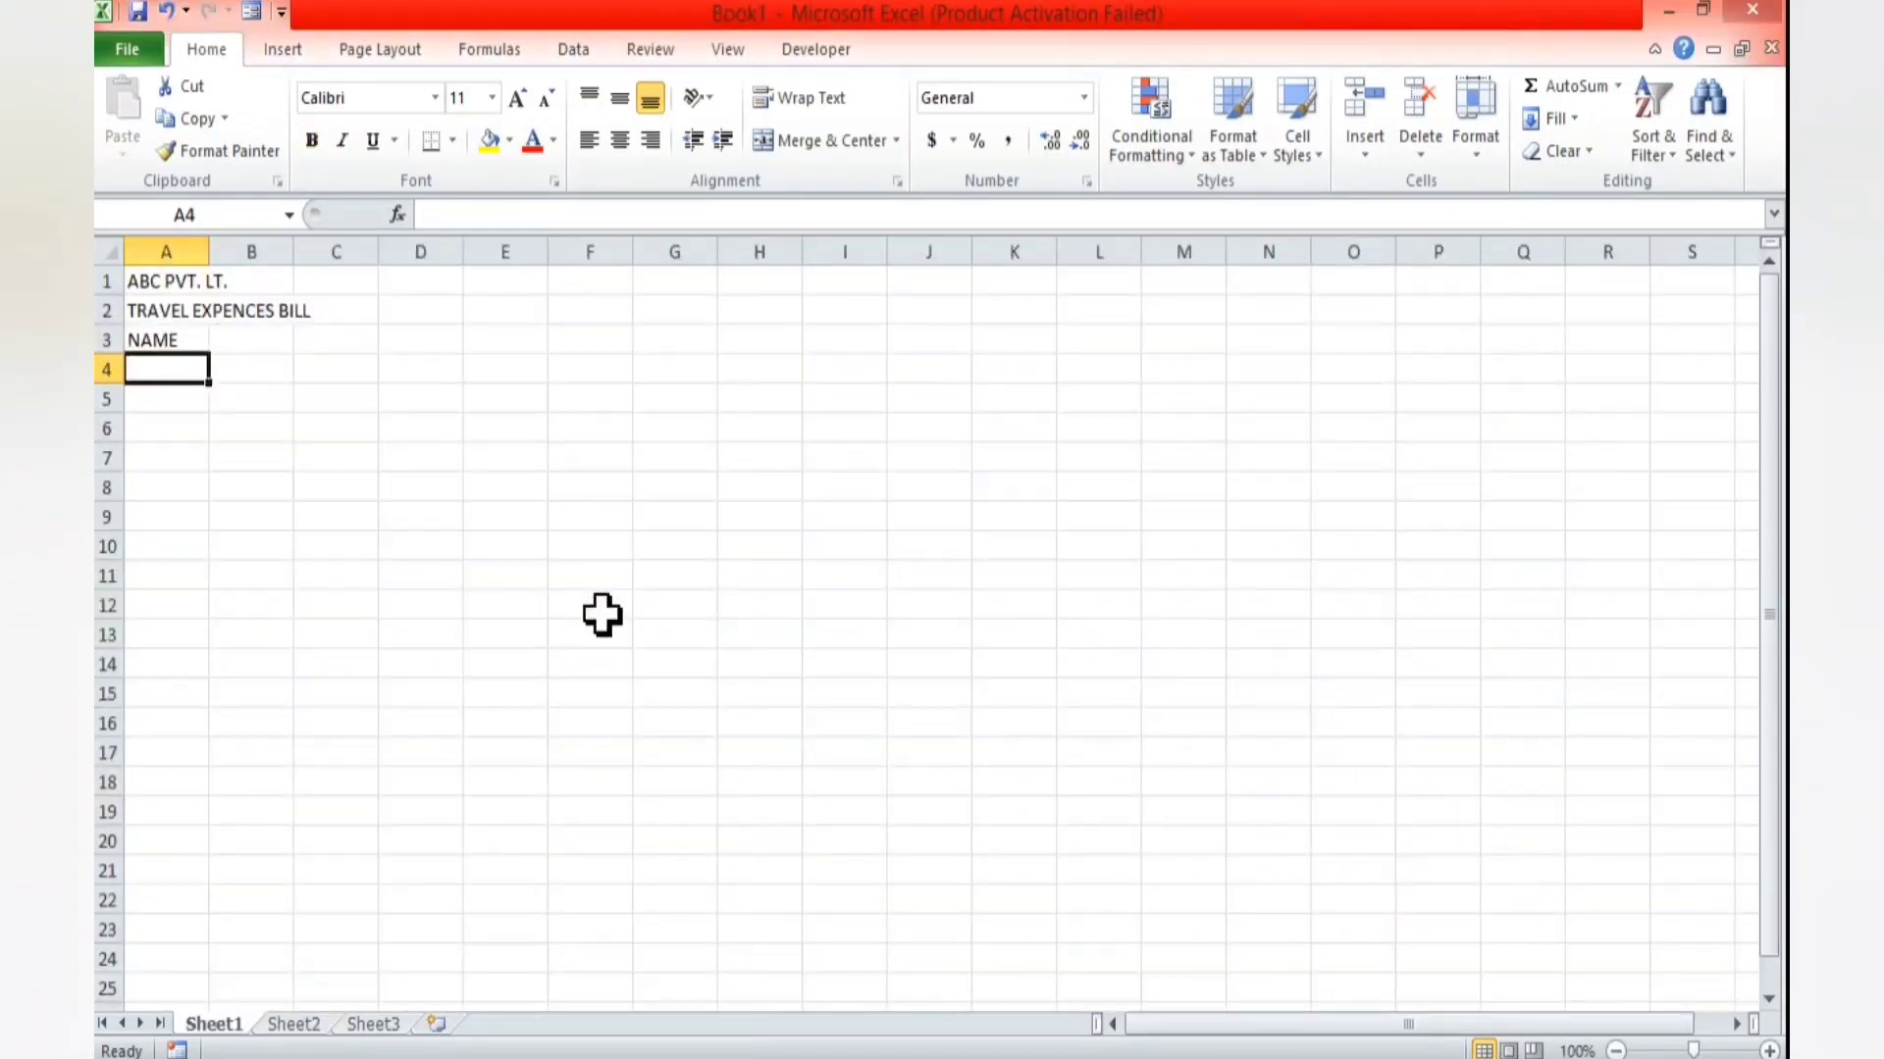
text(DEPART)
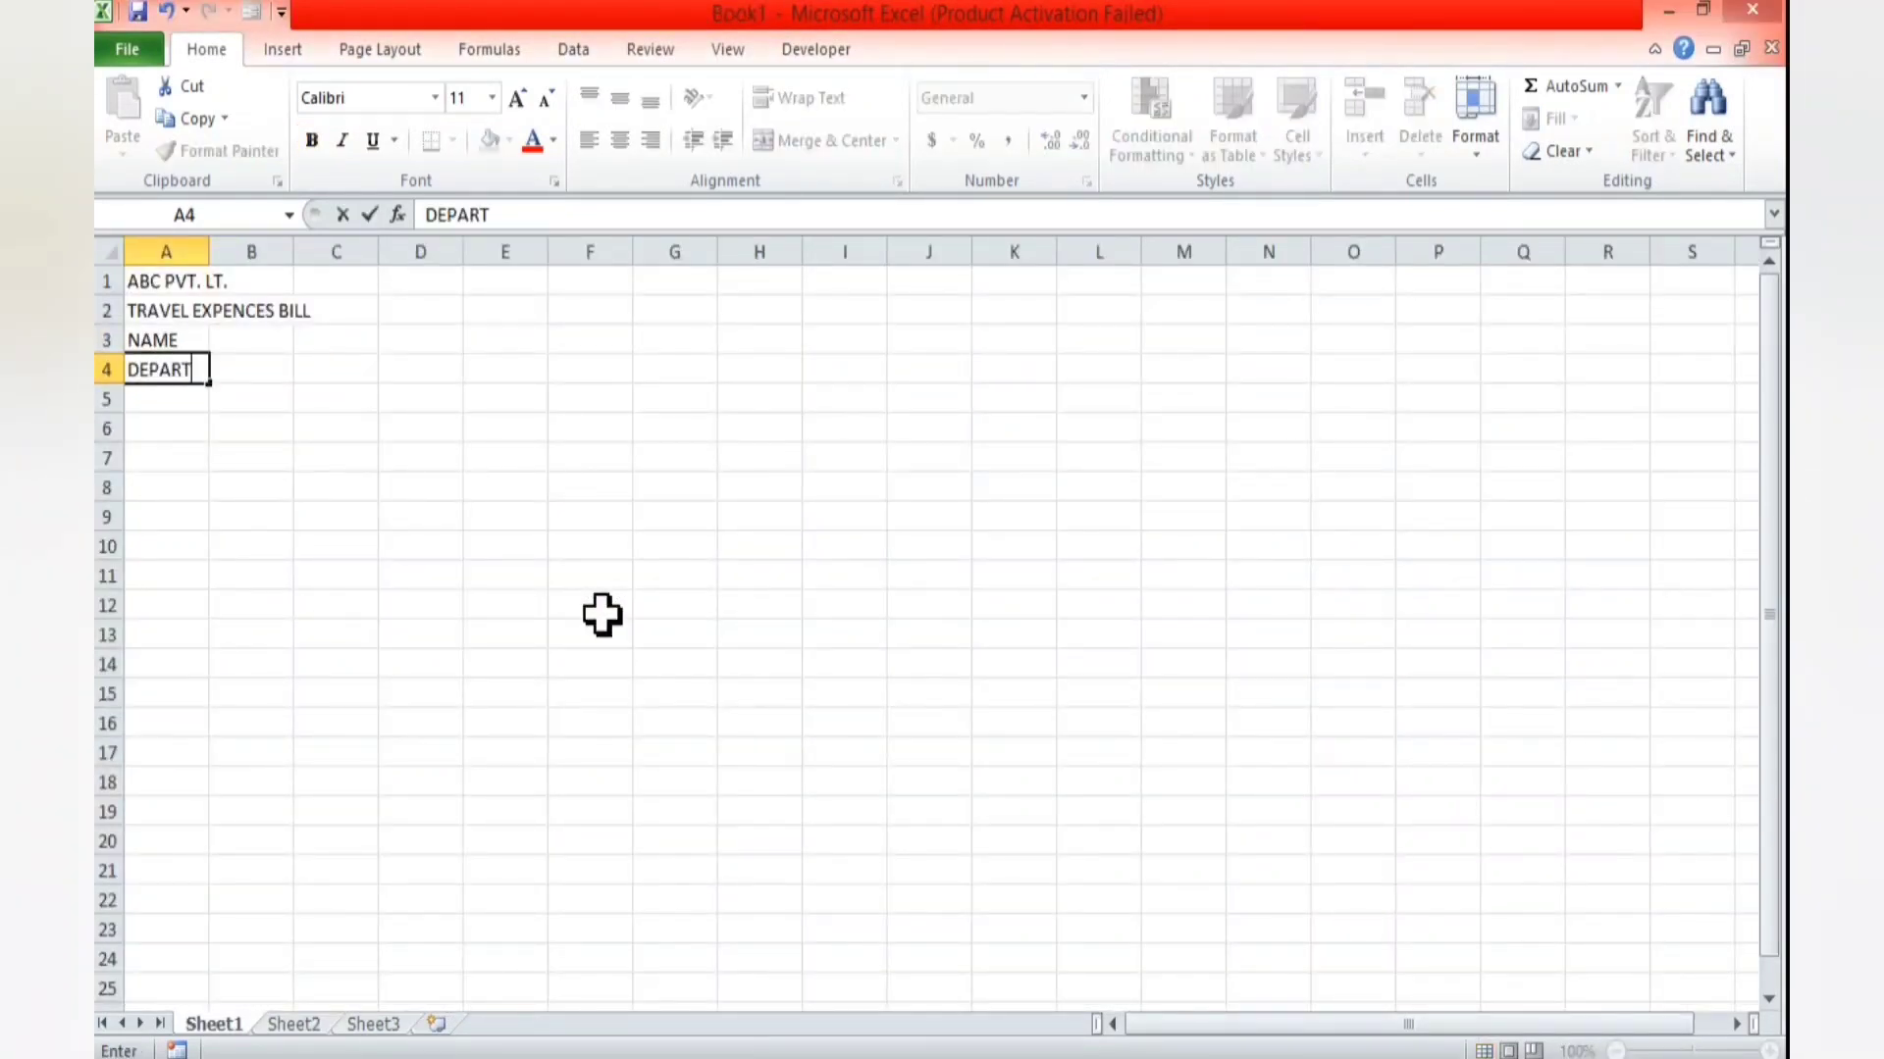
text(MENT)
key(Tab)
- Move to the next row 3 cell and check the sample's contact and VERTICAL labels
key(Up)
key(Down)
key(Up)
key(Down)
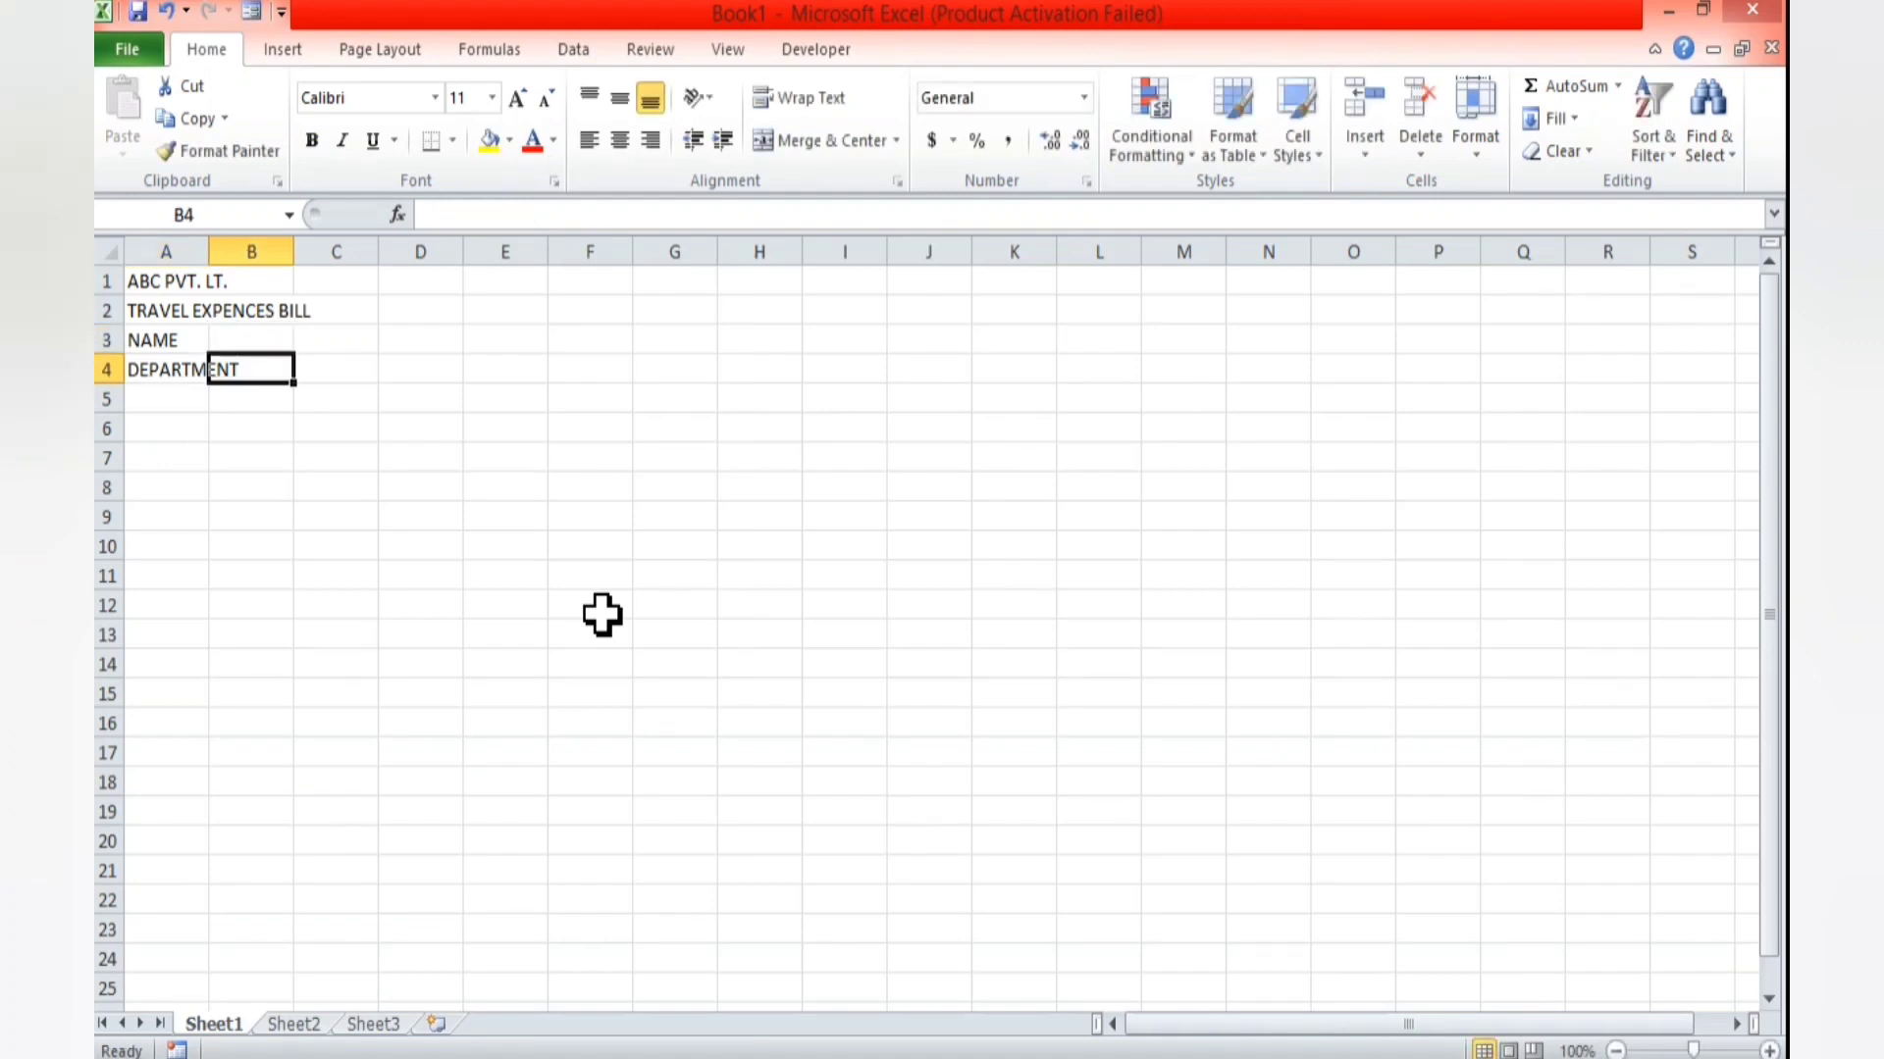
key(Up)
key(Right)
key(alt+Tab)
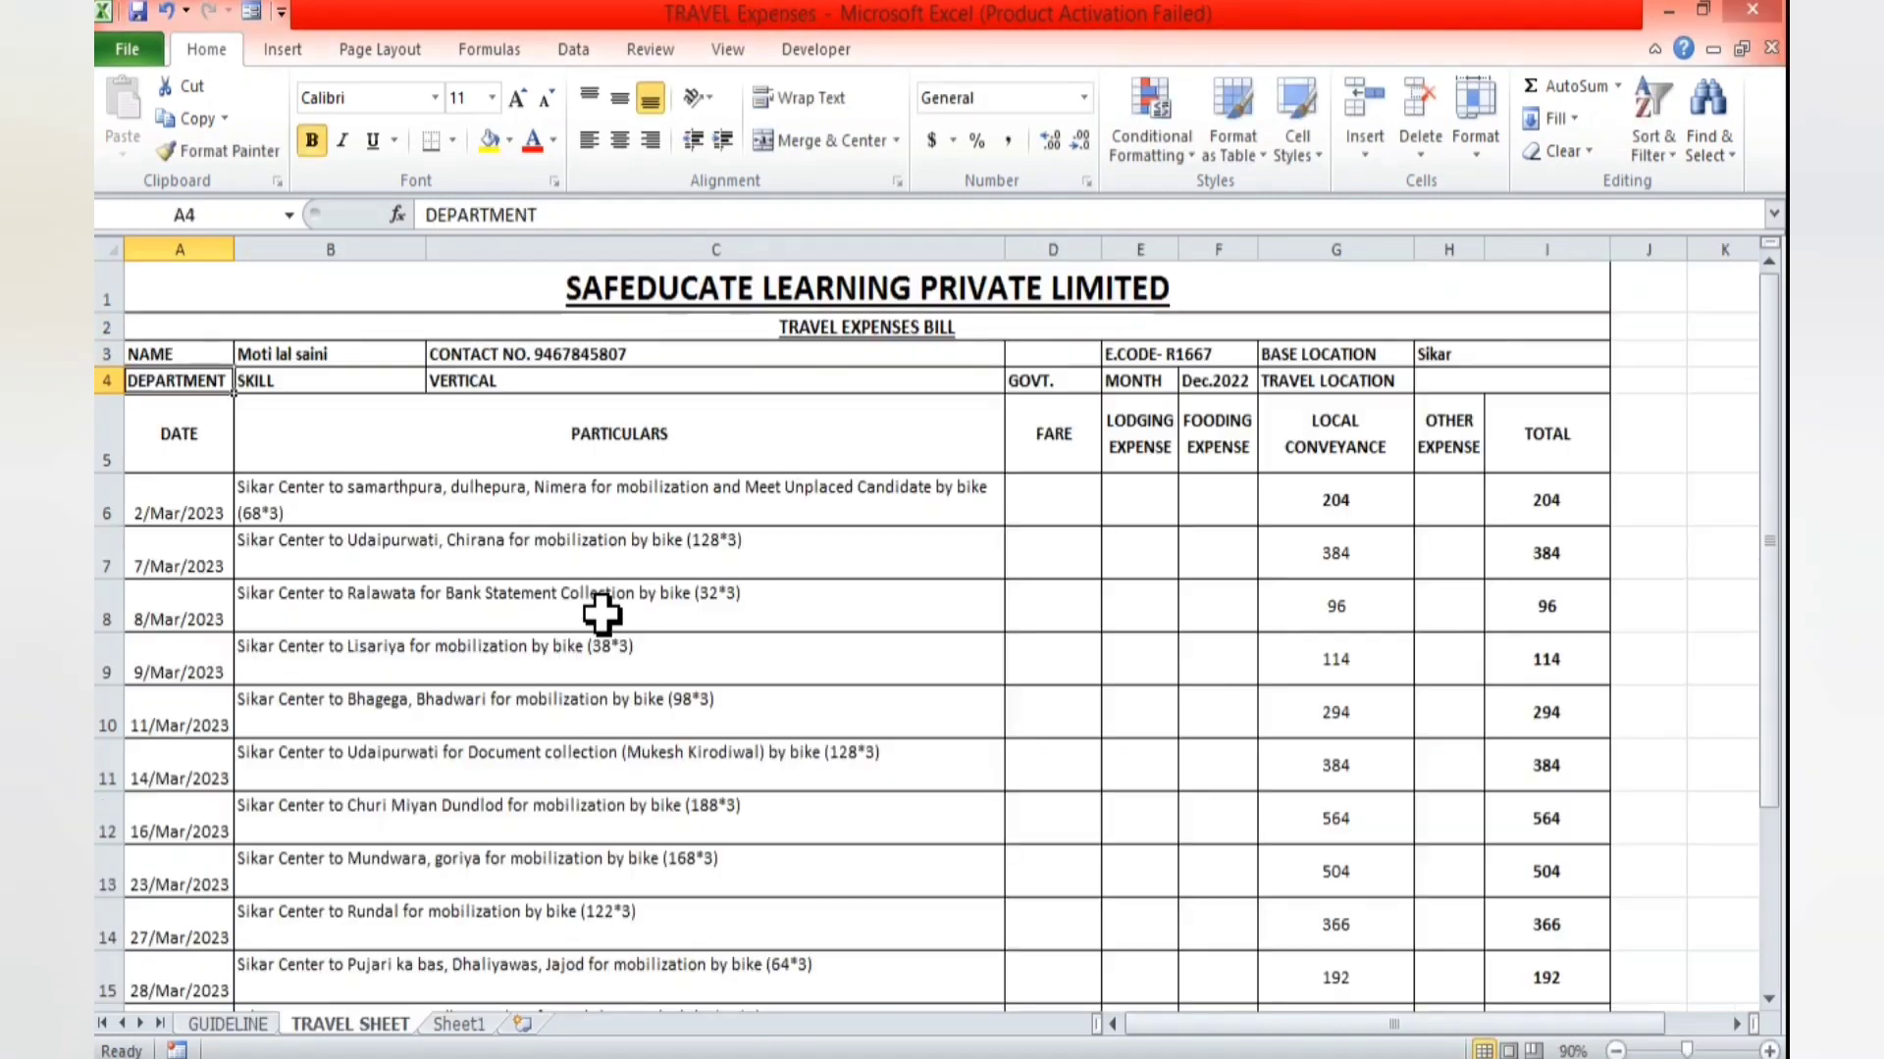
click(516, 351)
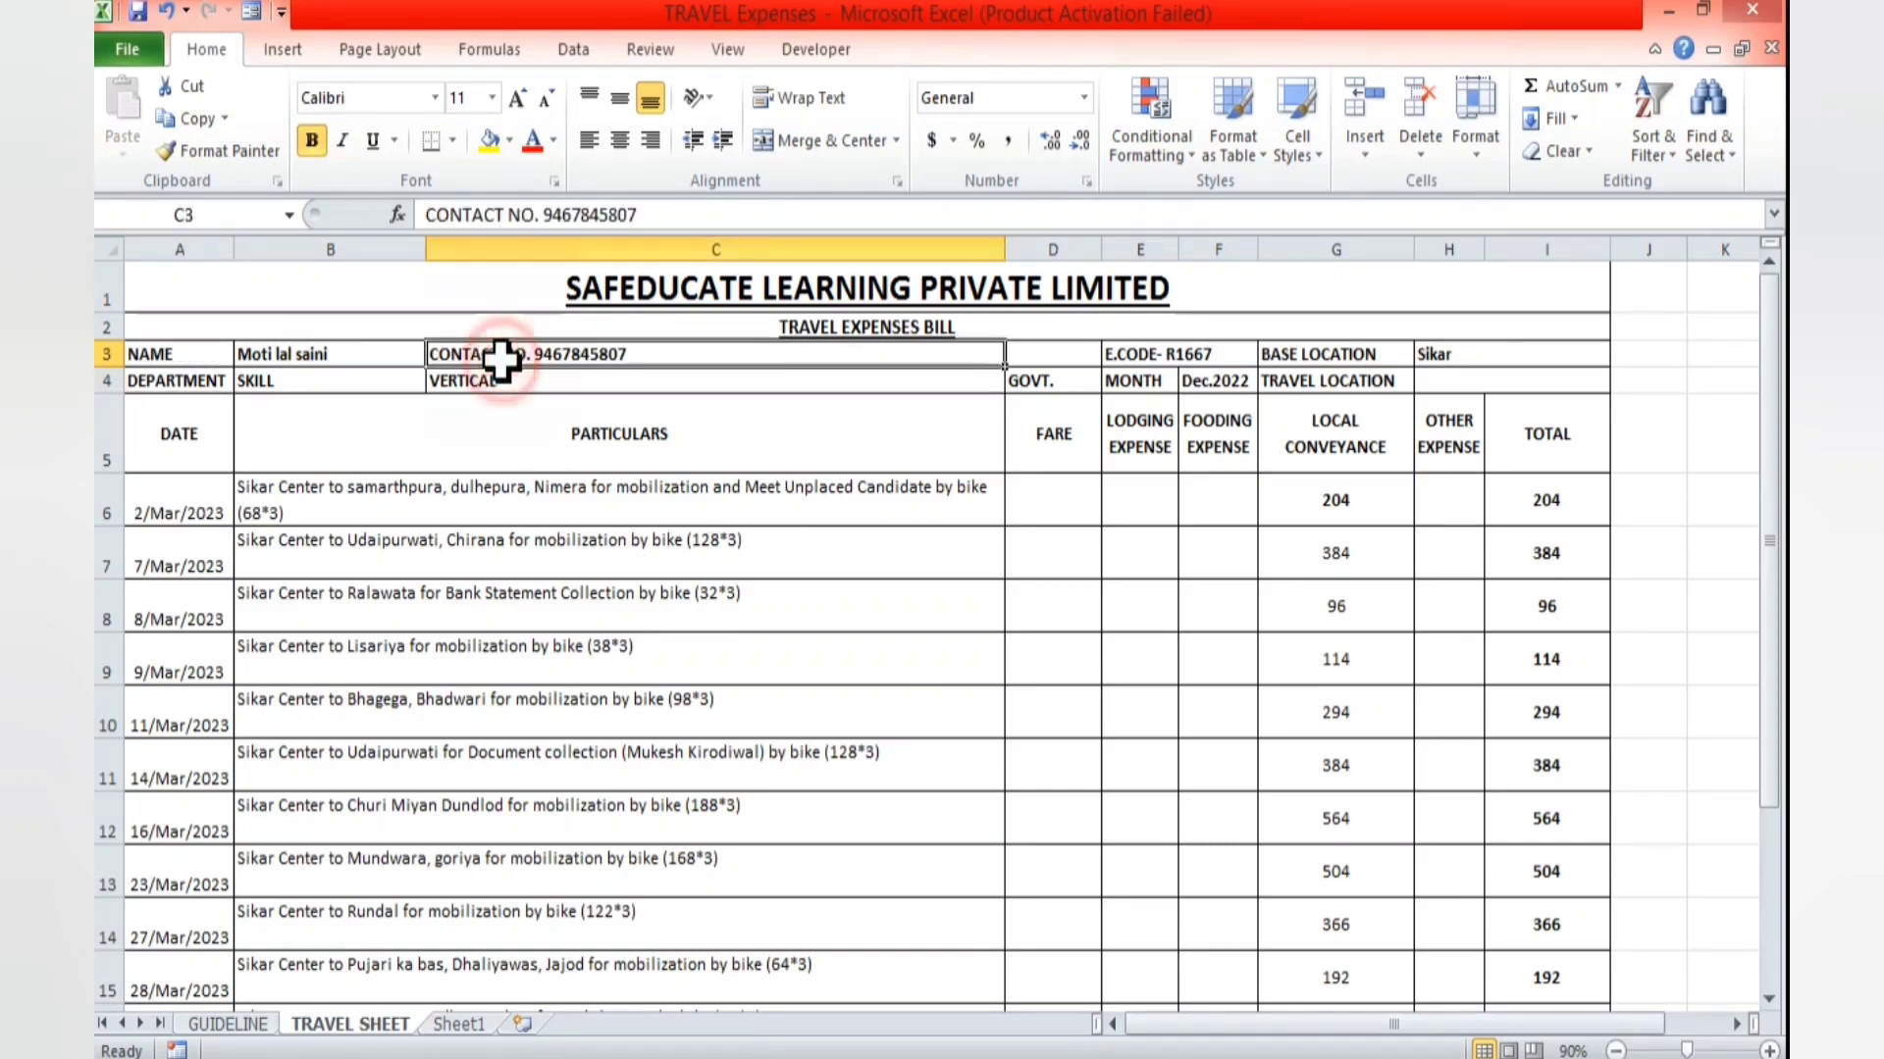
click(503, 382)
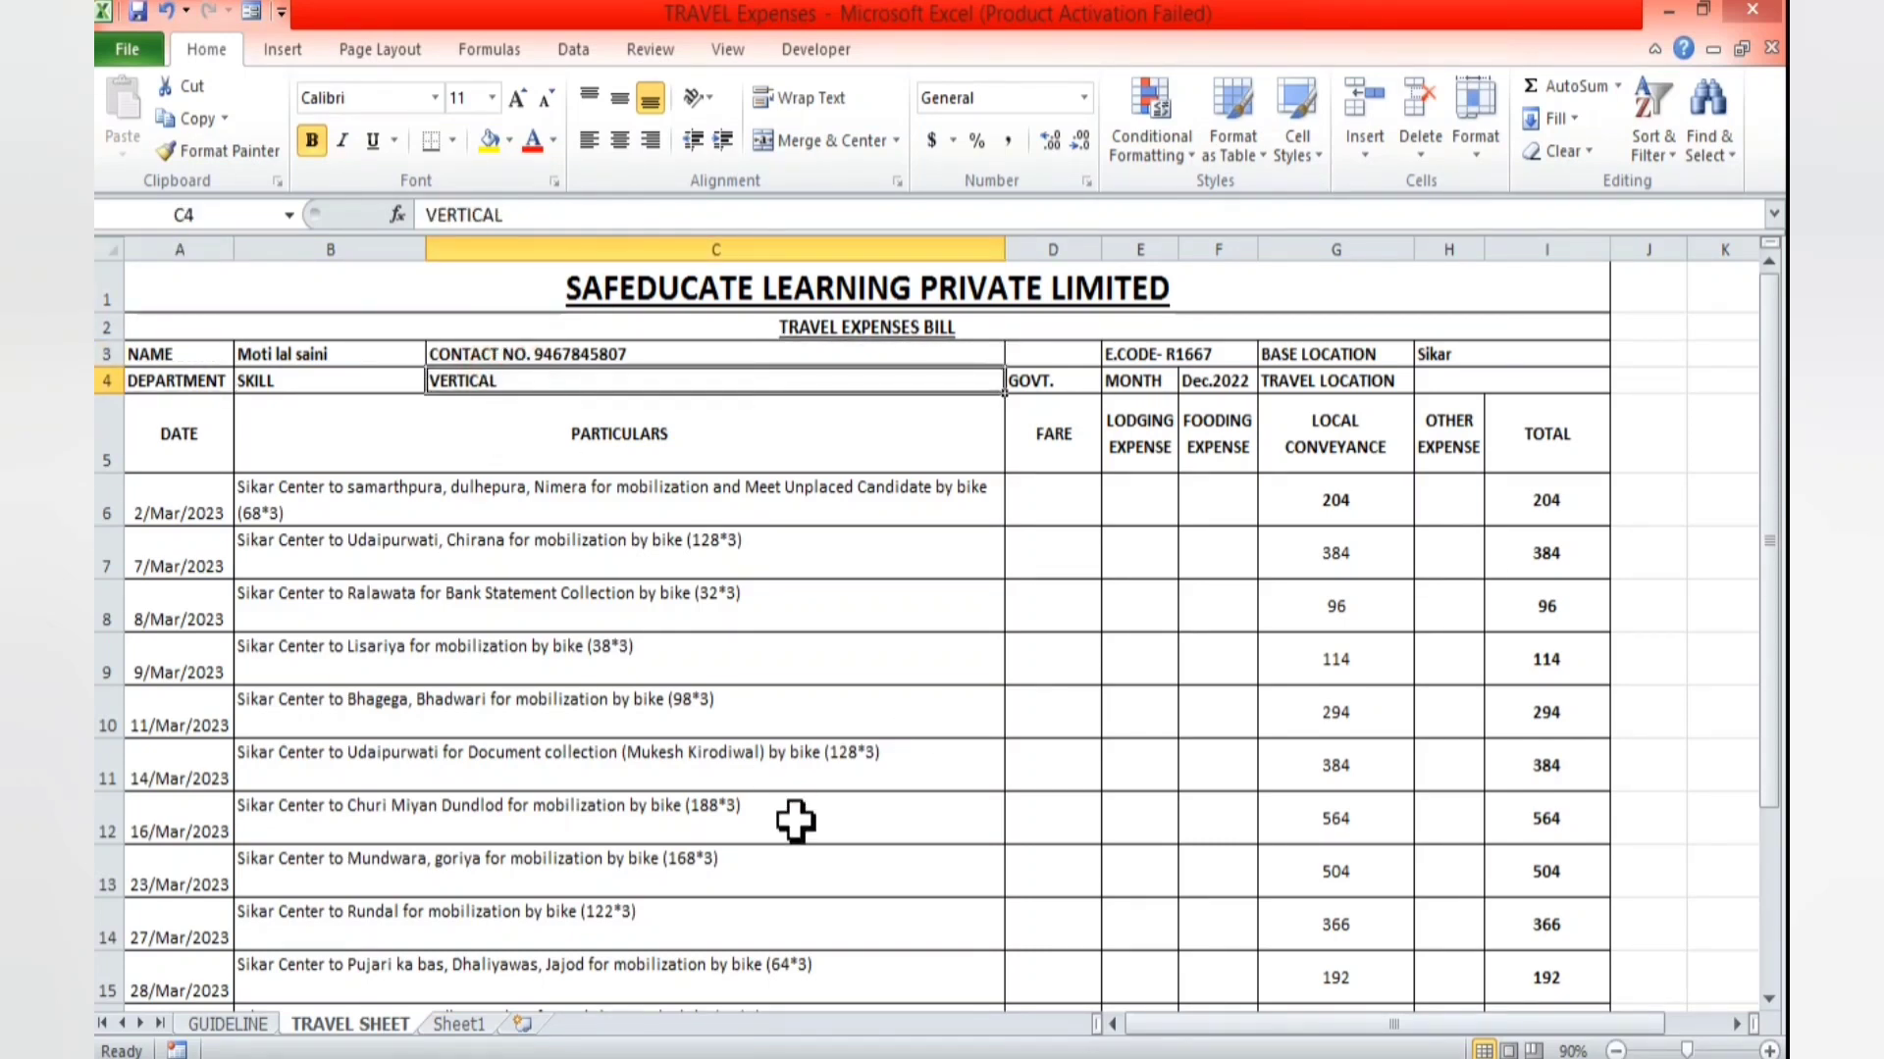
key(alt)
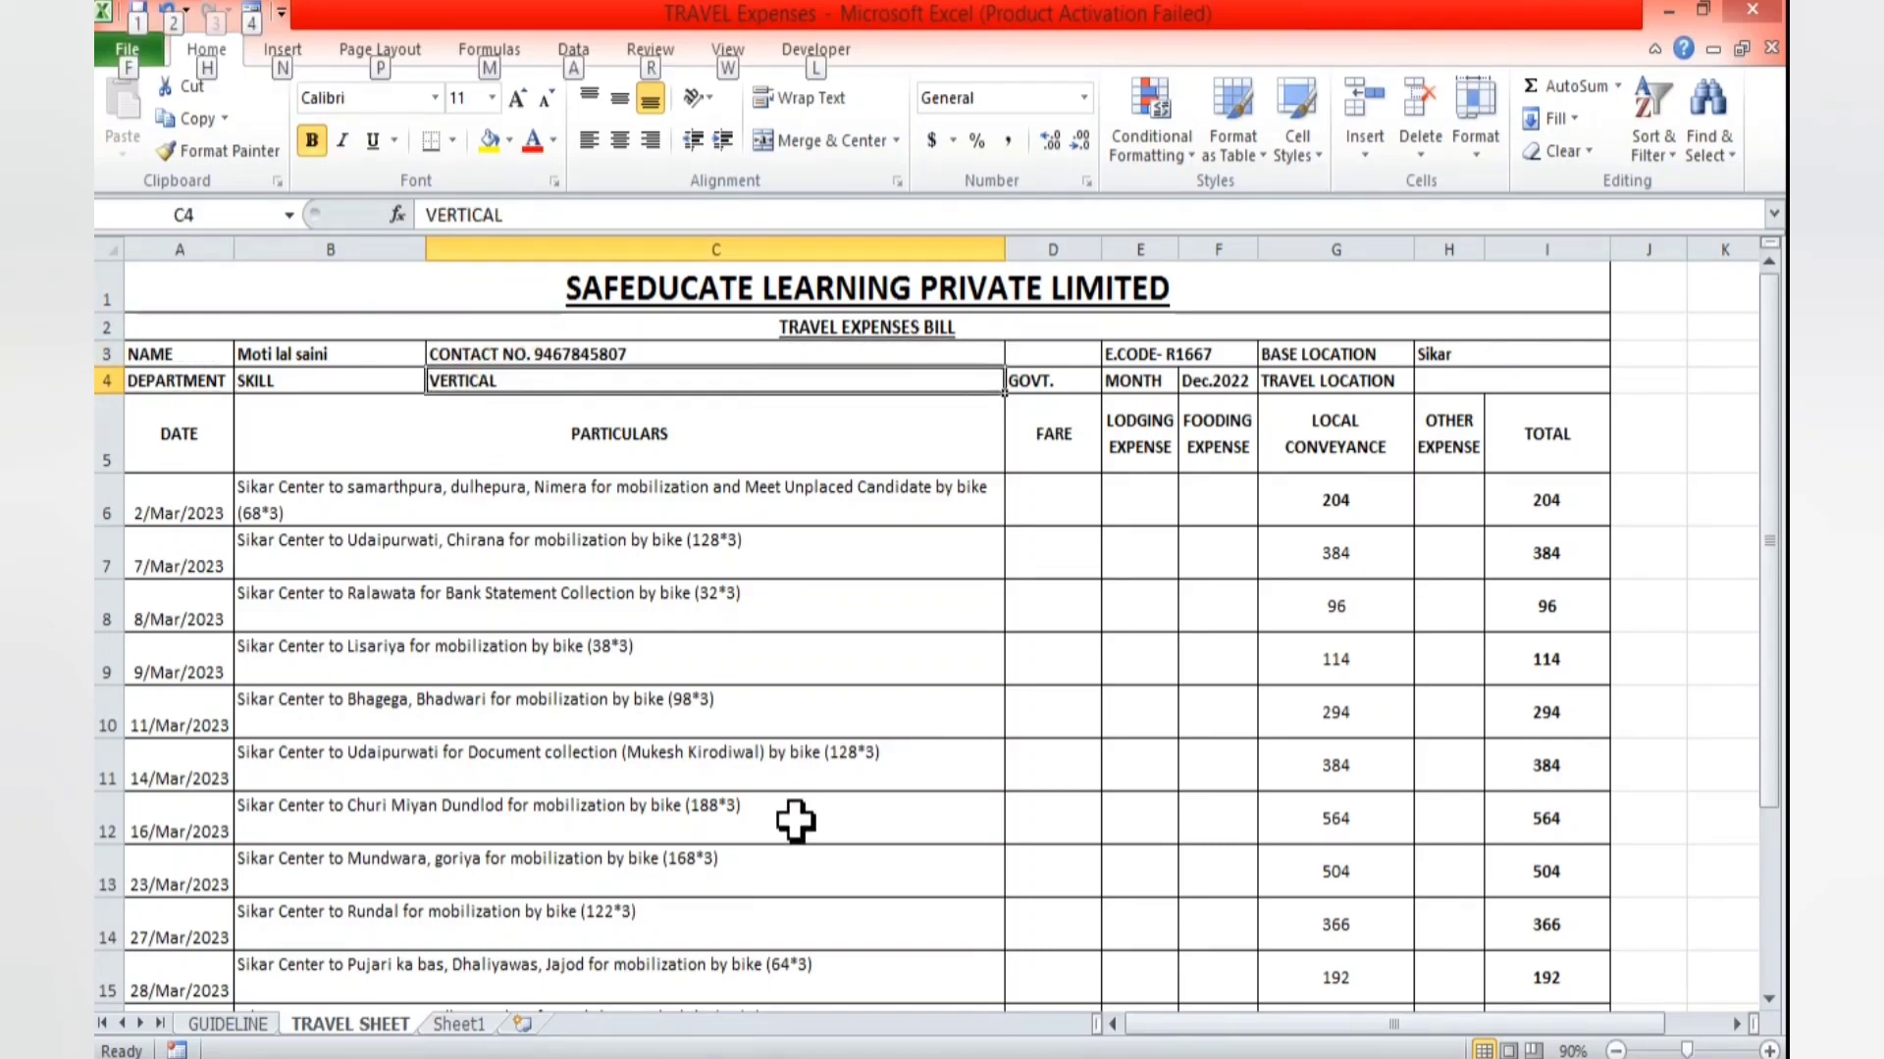
- Enter CONTECT NO. in C3 and VERITCAL in C4 of Book1
key(alt+Tab)
text(C)
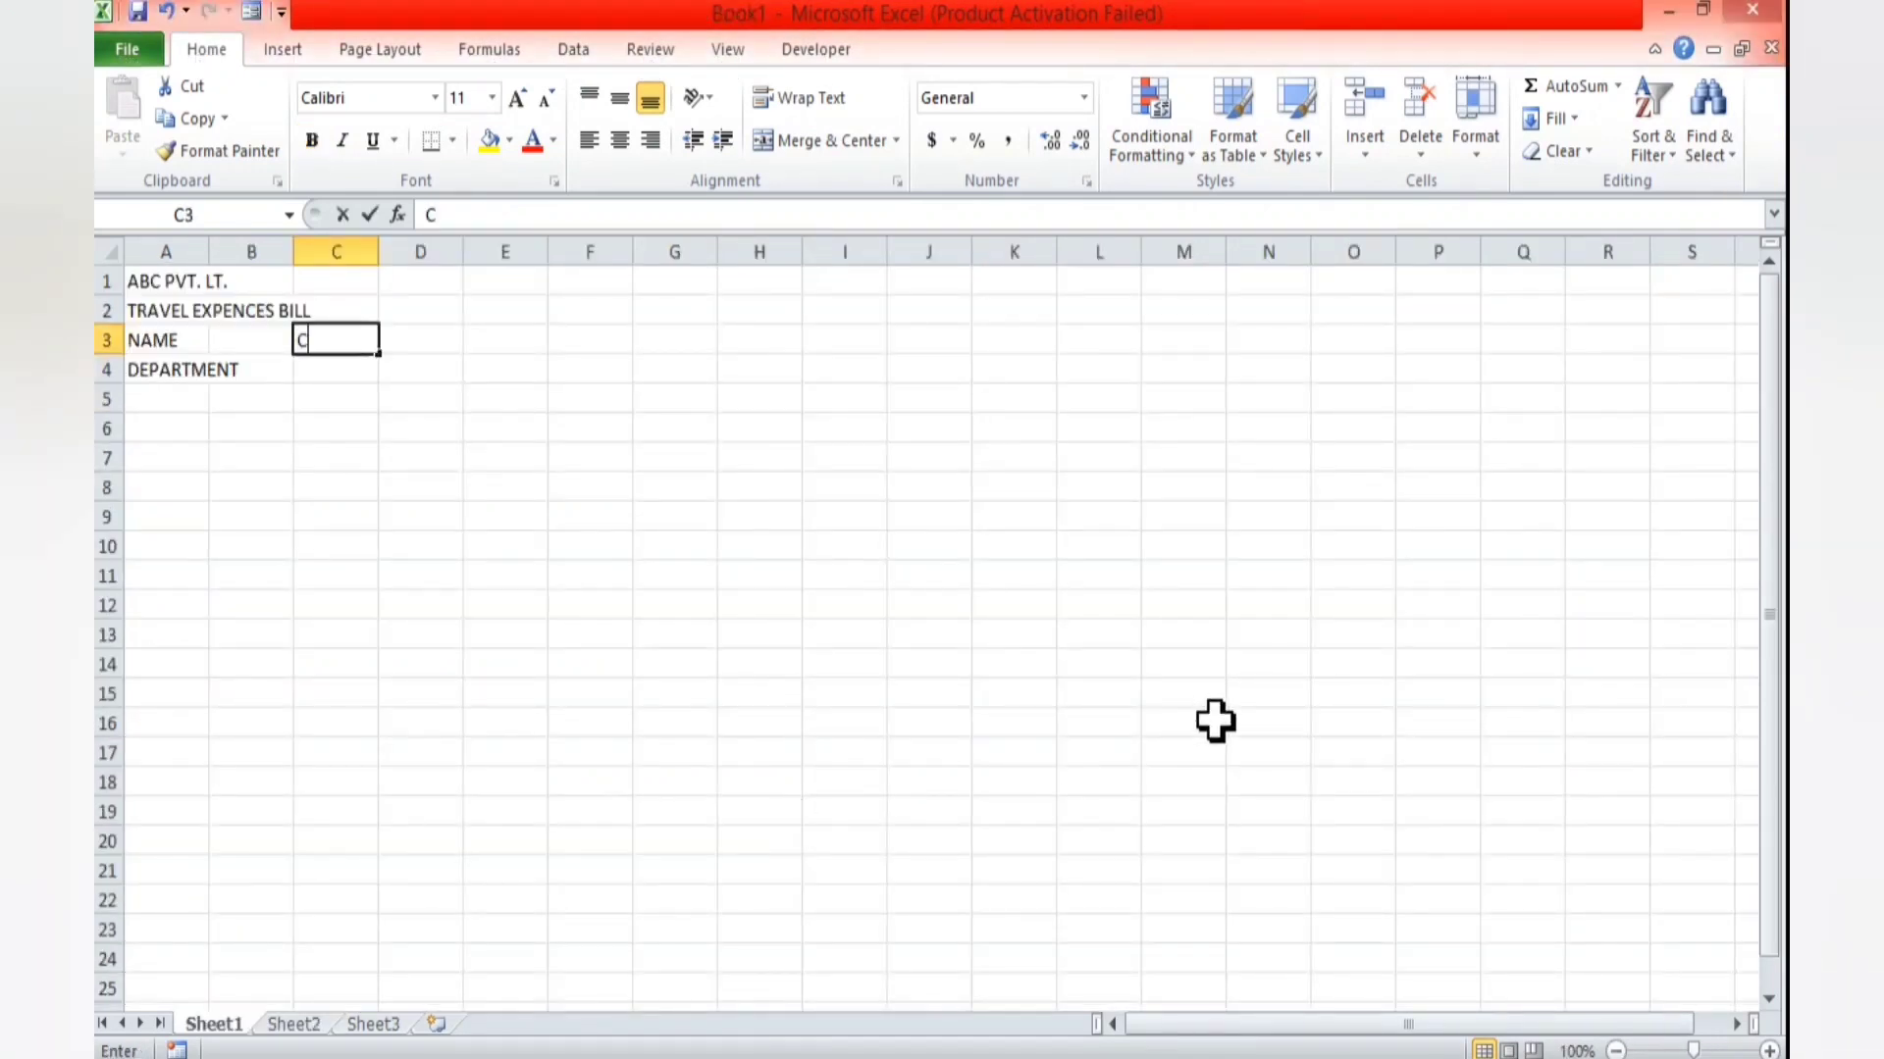
text(ONTEC)
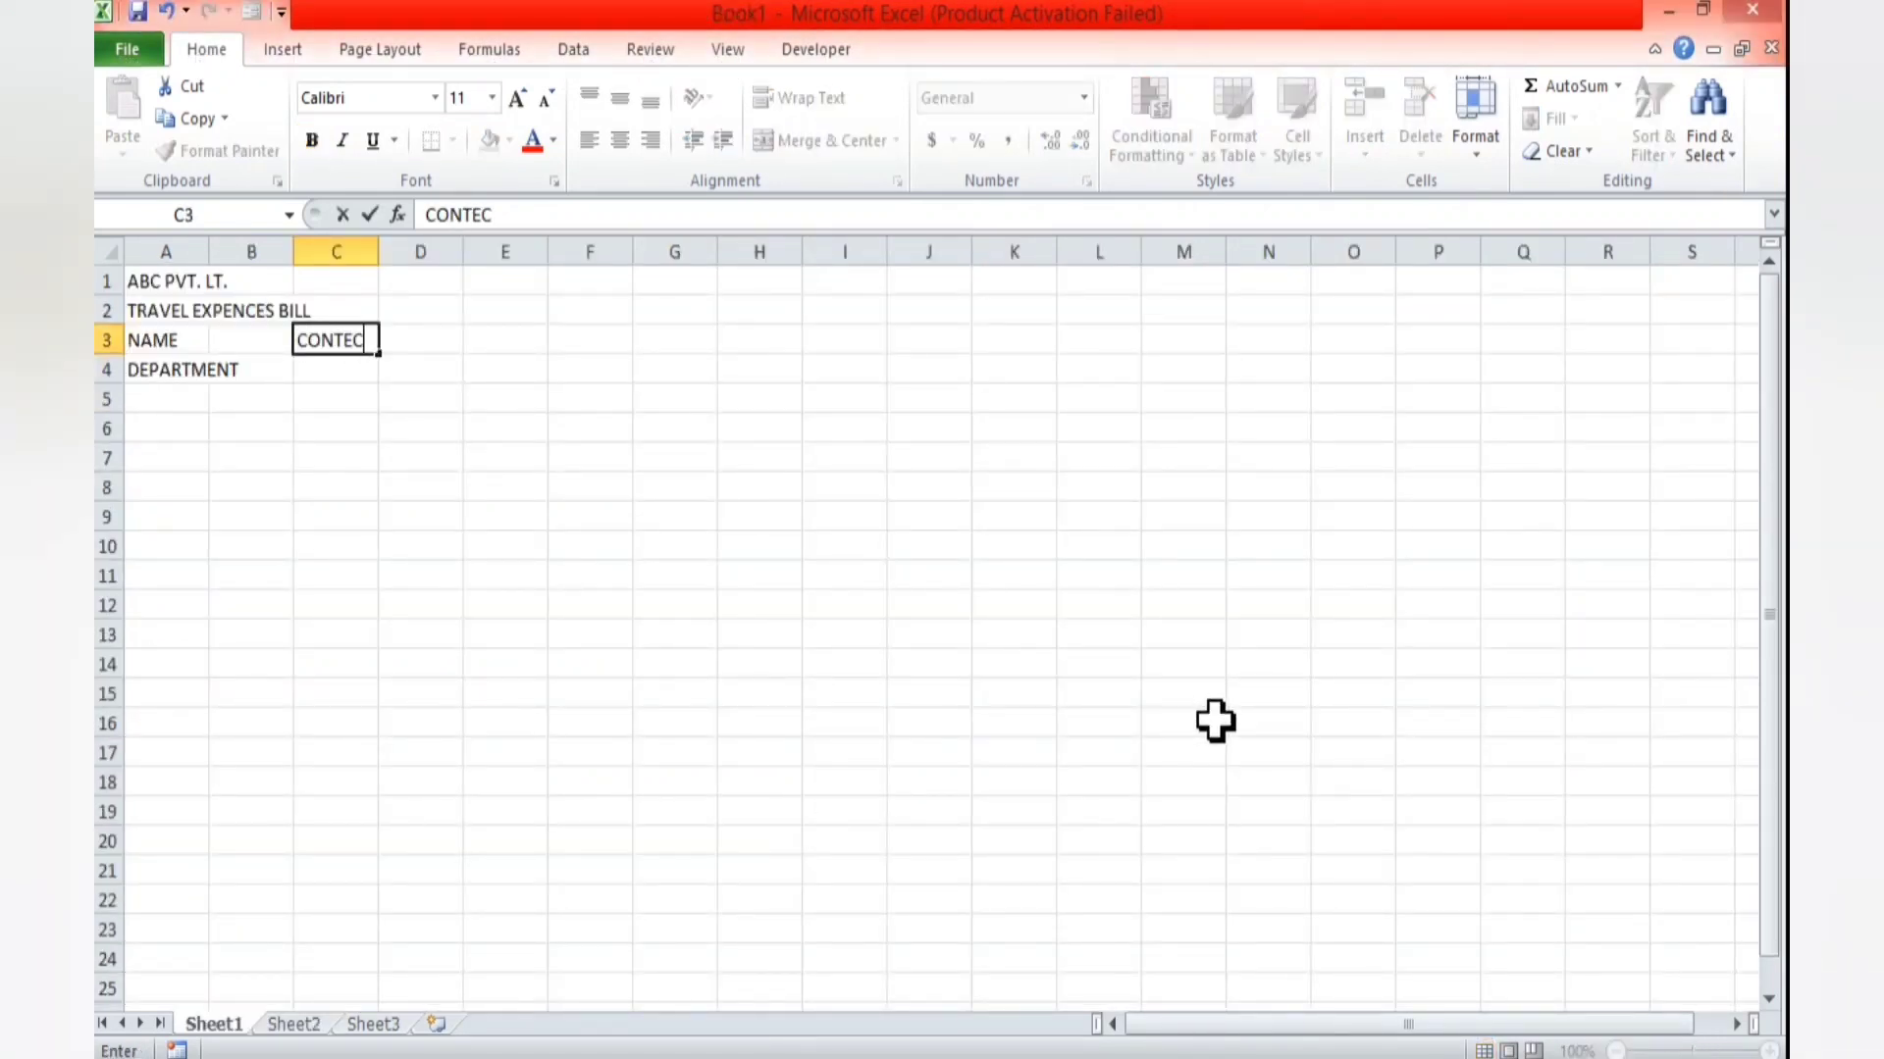
text(T NO.)
key(Tab)
key(Return)
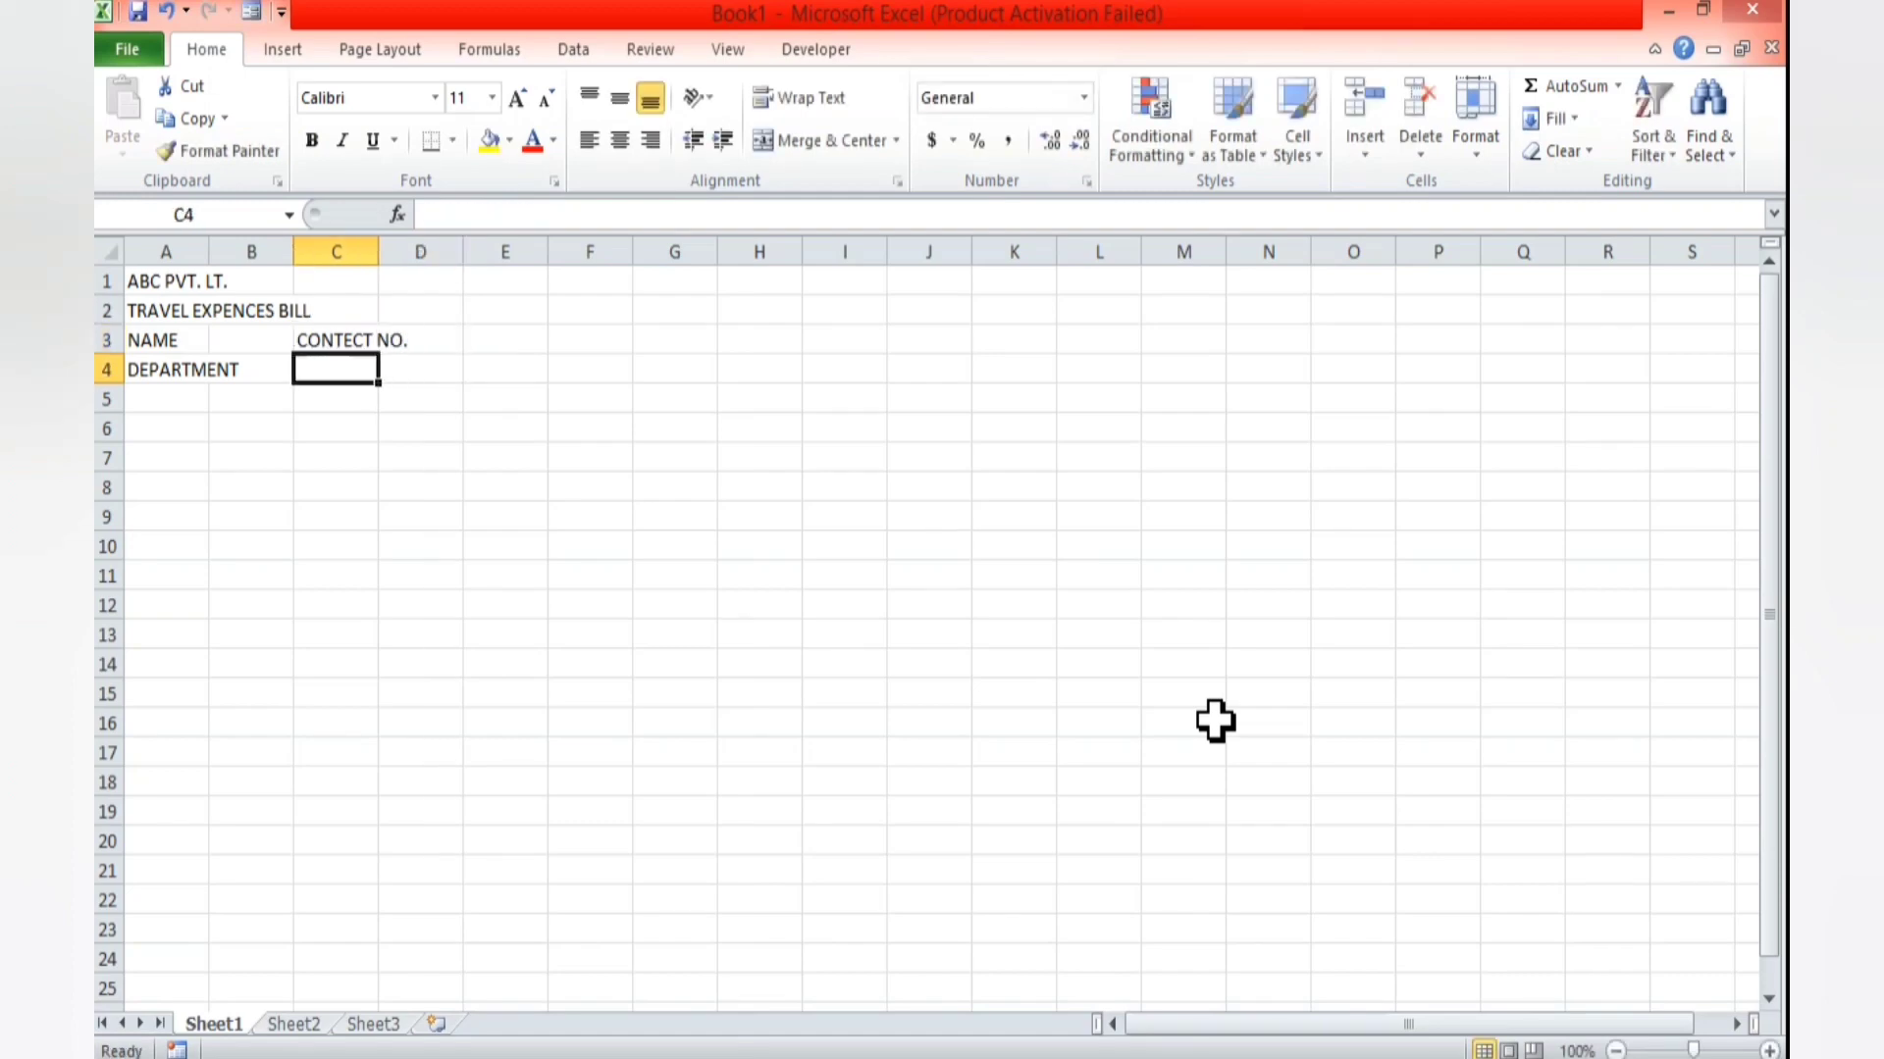
key(alt+Tab)
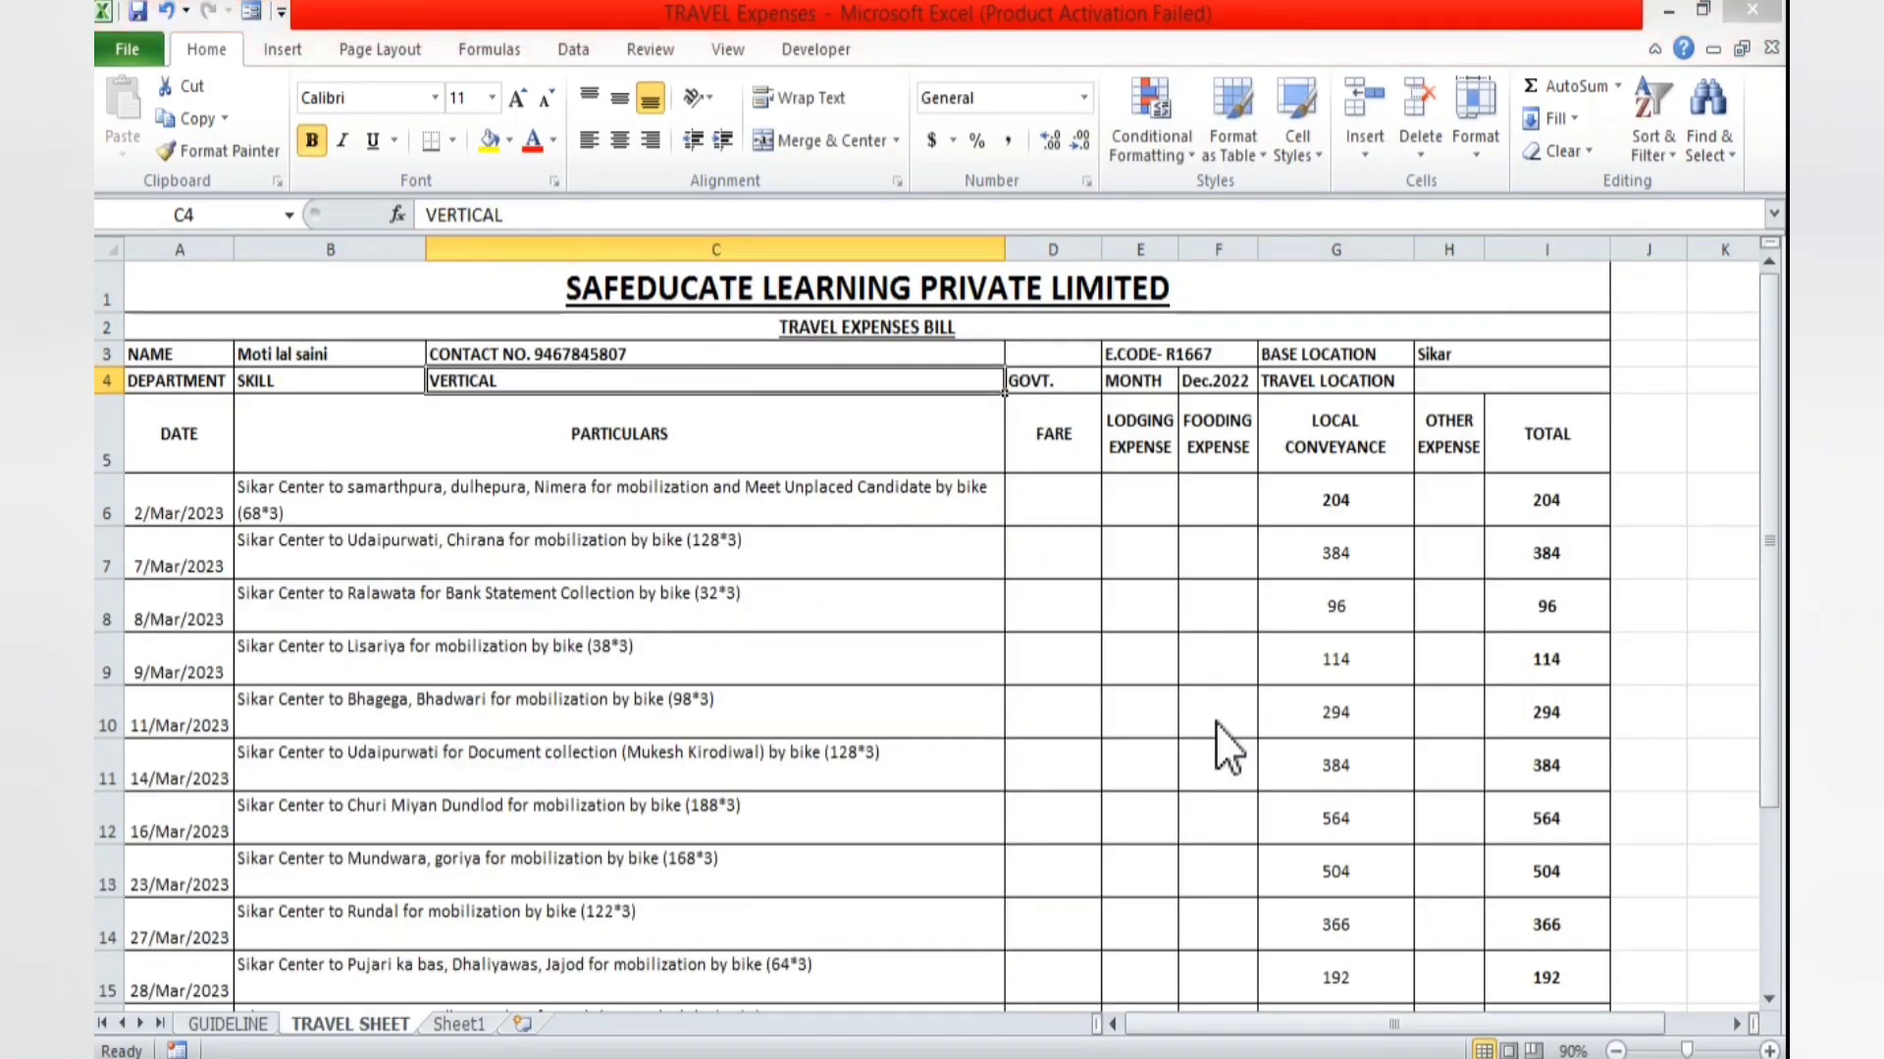
key(alt+Tab)
text(VERITCAL)
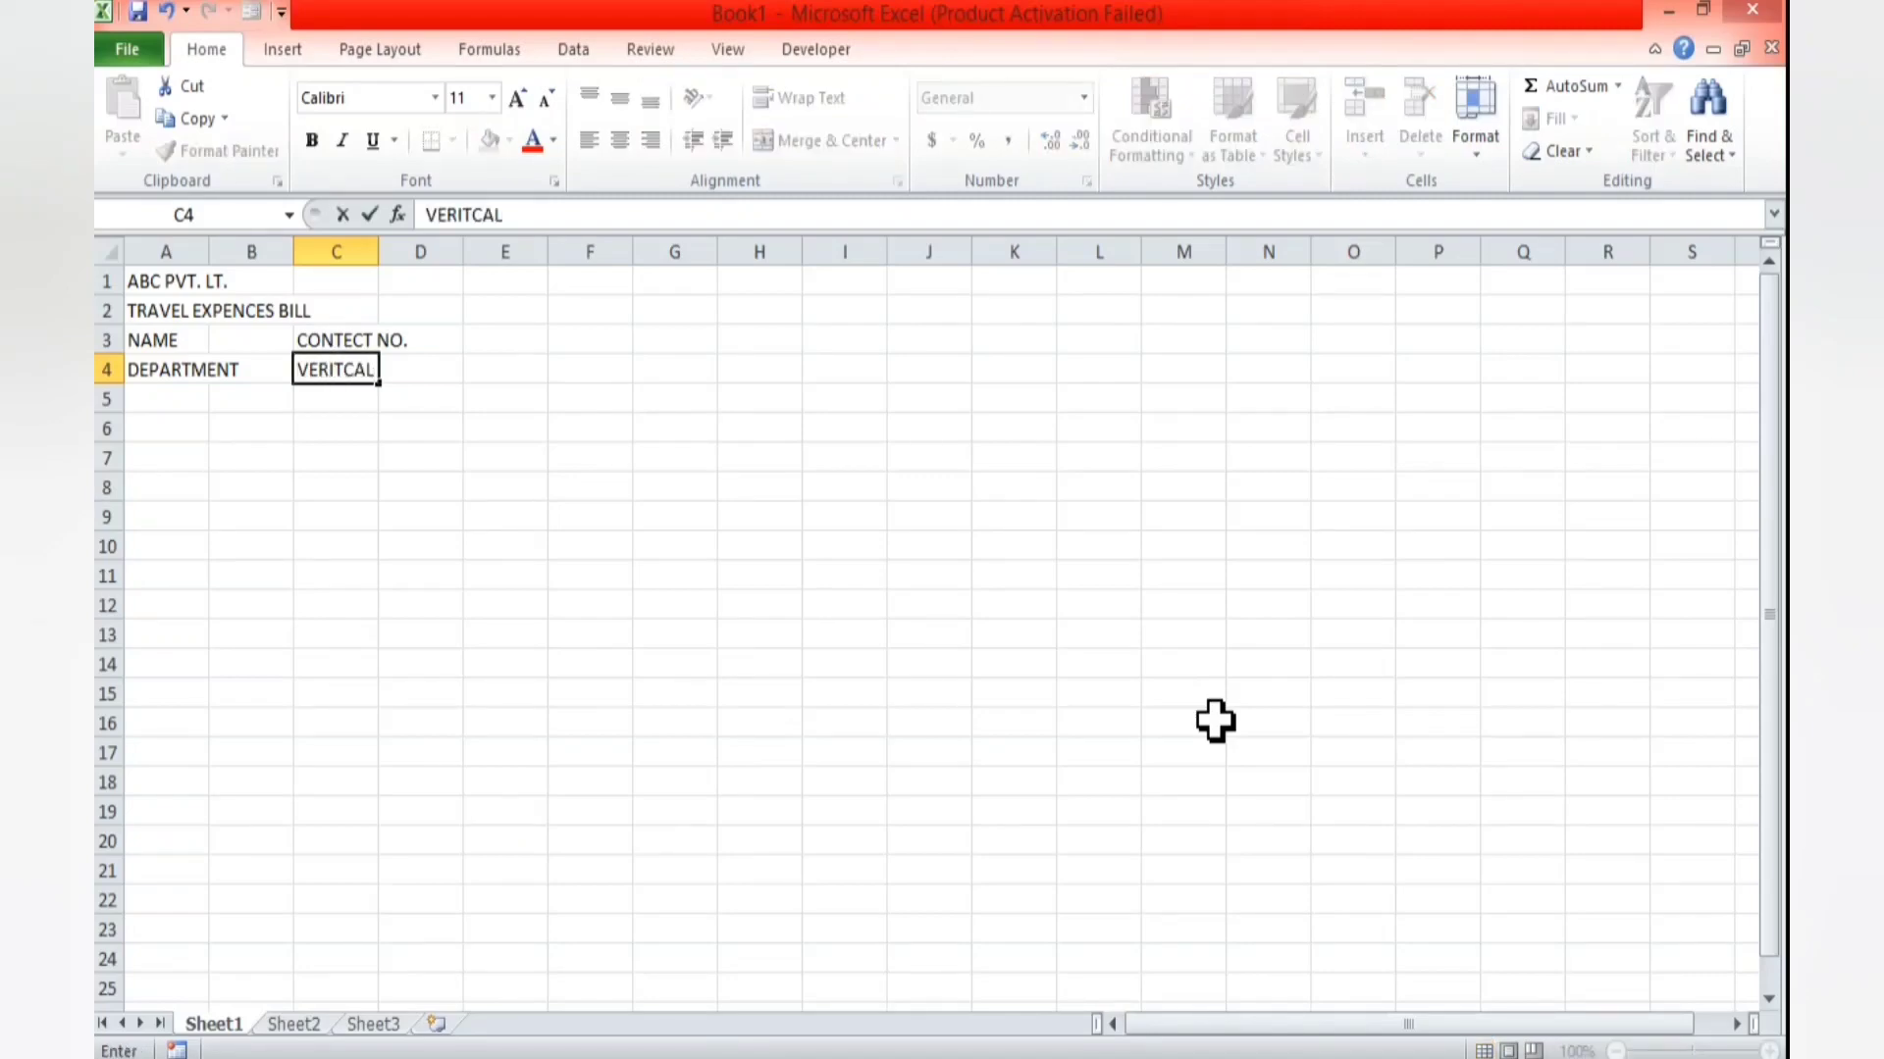
key(Tab)
- Move to E3 and enter EMP. CODE there
key(Up)
key(Down)
key(Up)
key(Down)
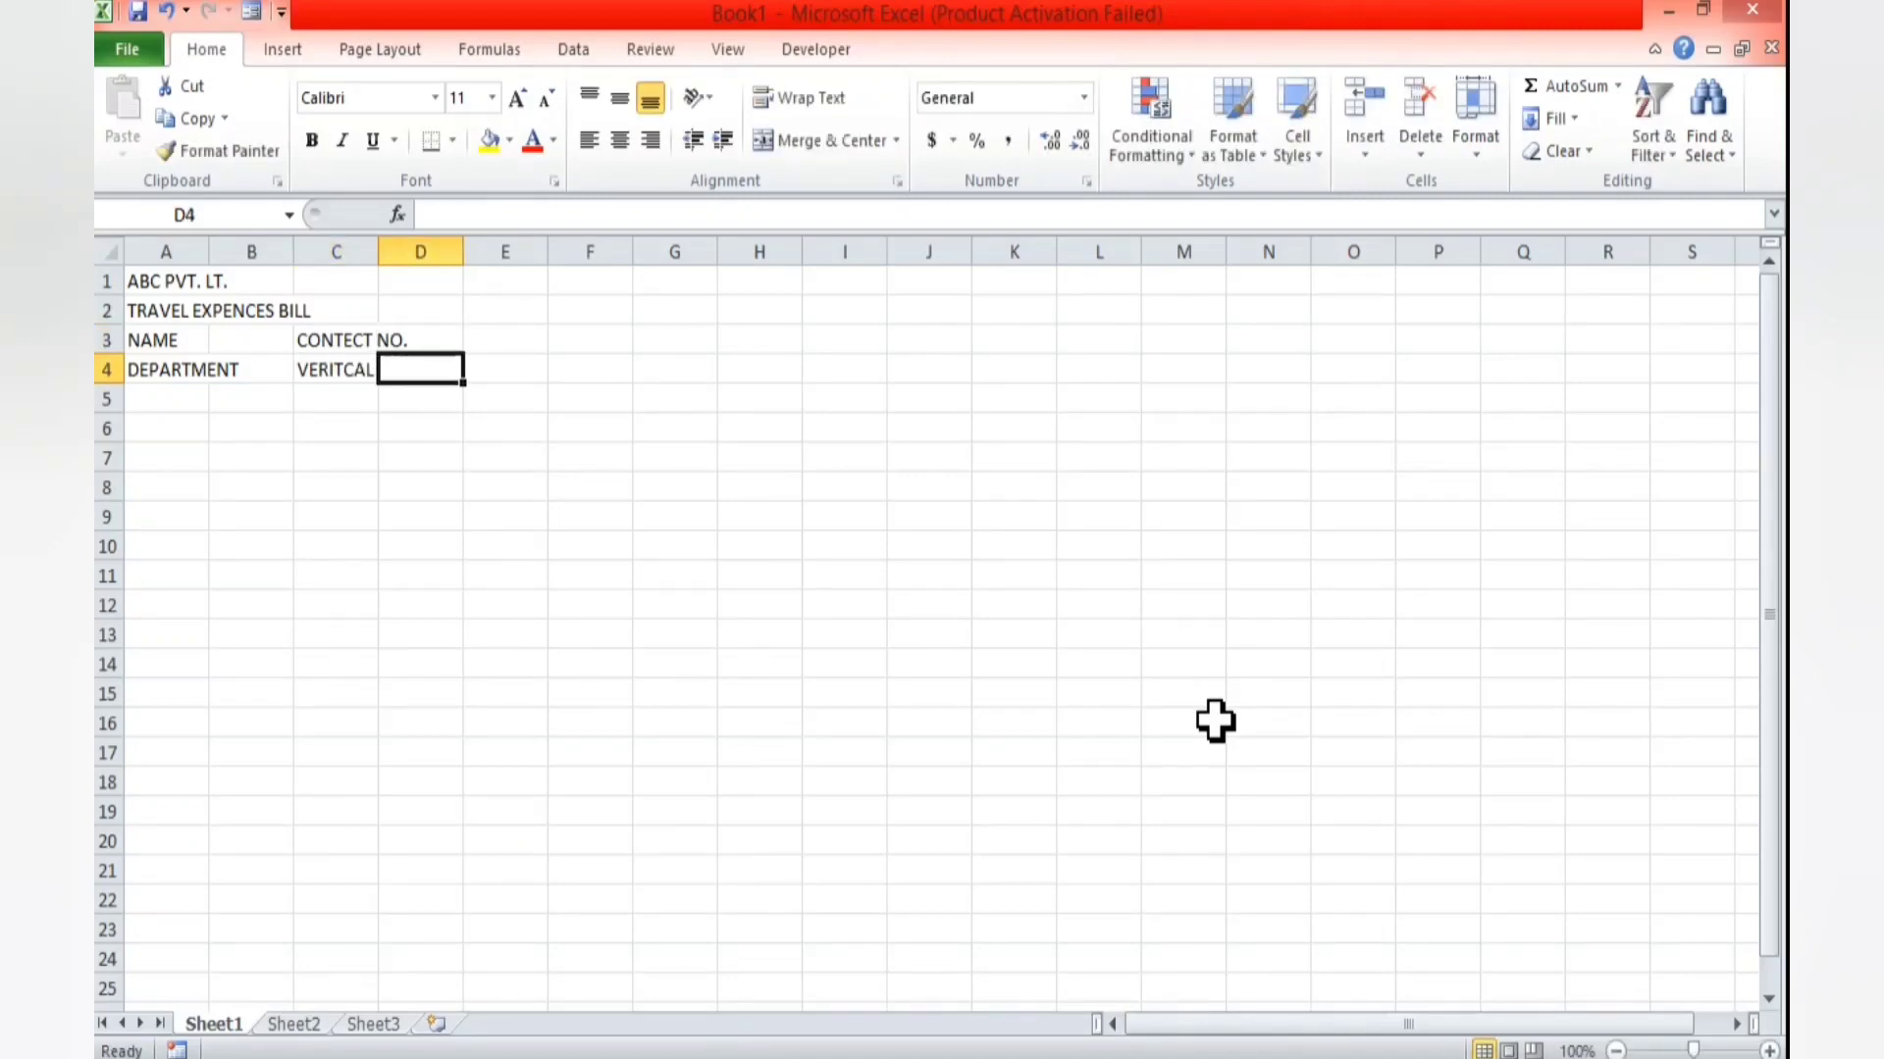
key(Up)
key(Down)
key(Up)
key(Right)
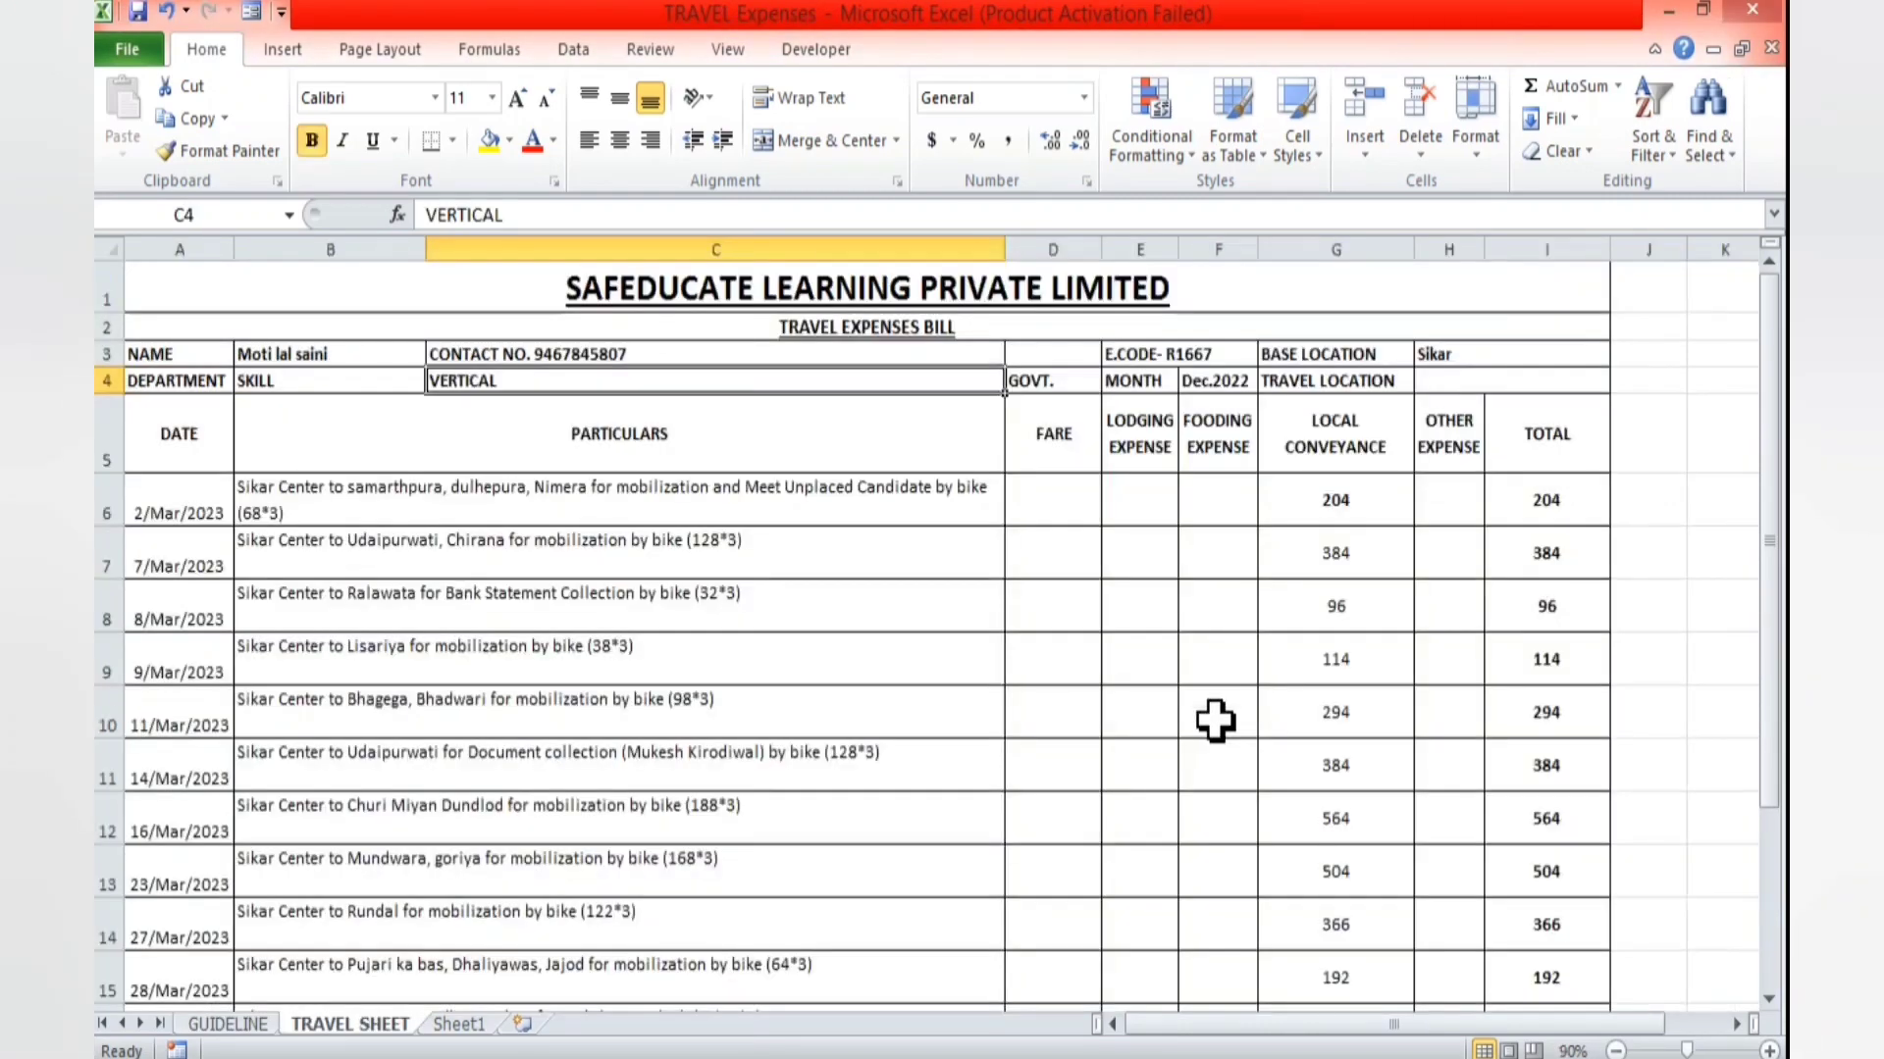
key(Right)
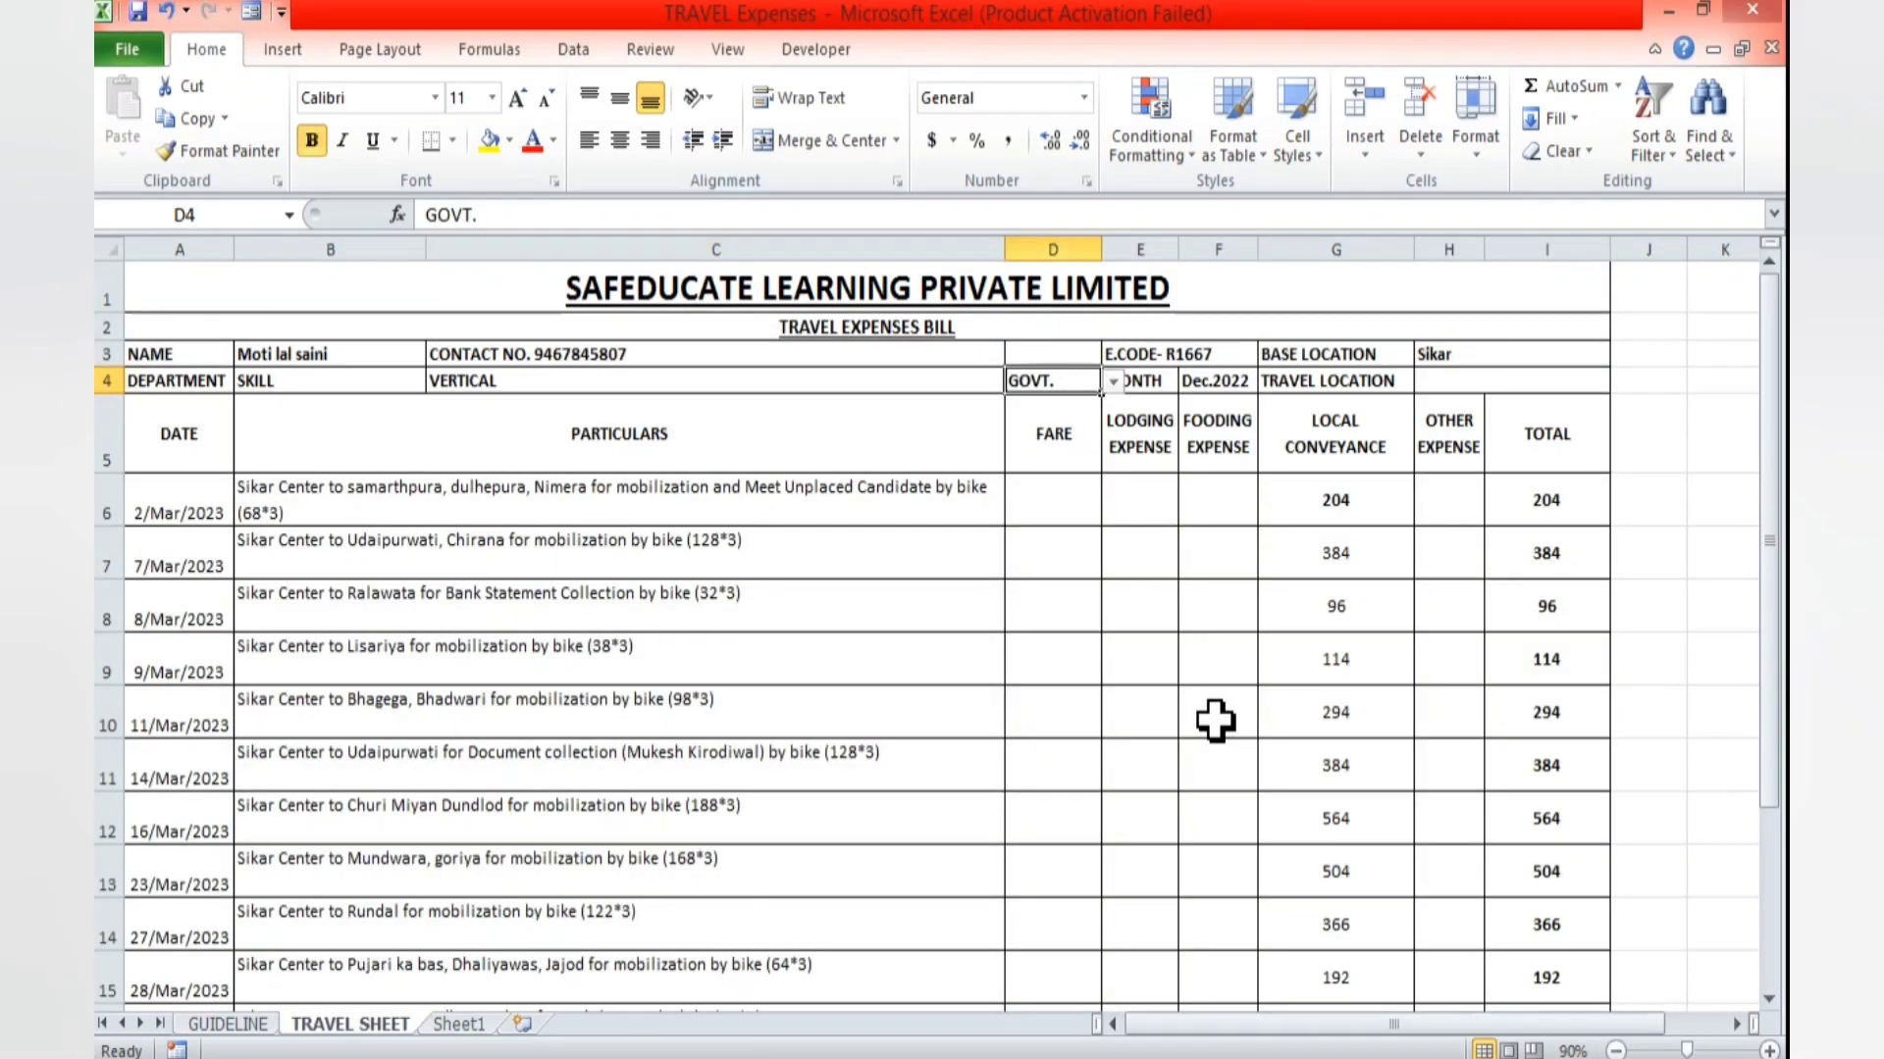
key(Up)
key(Right)
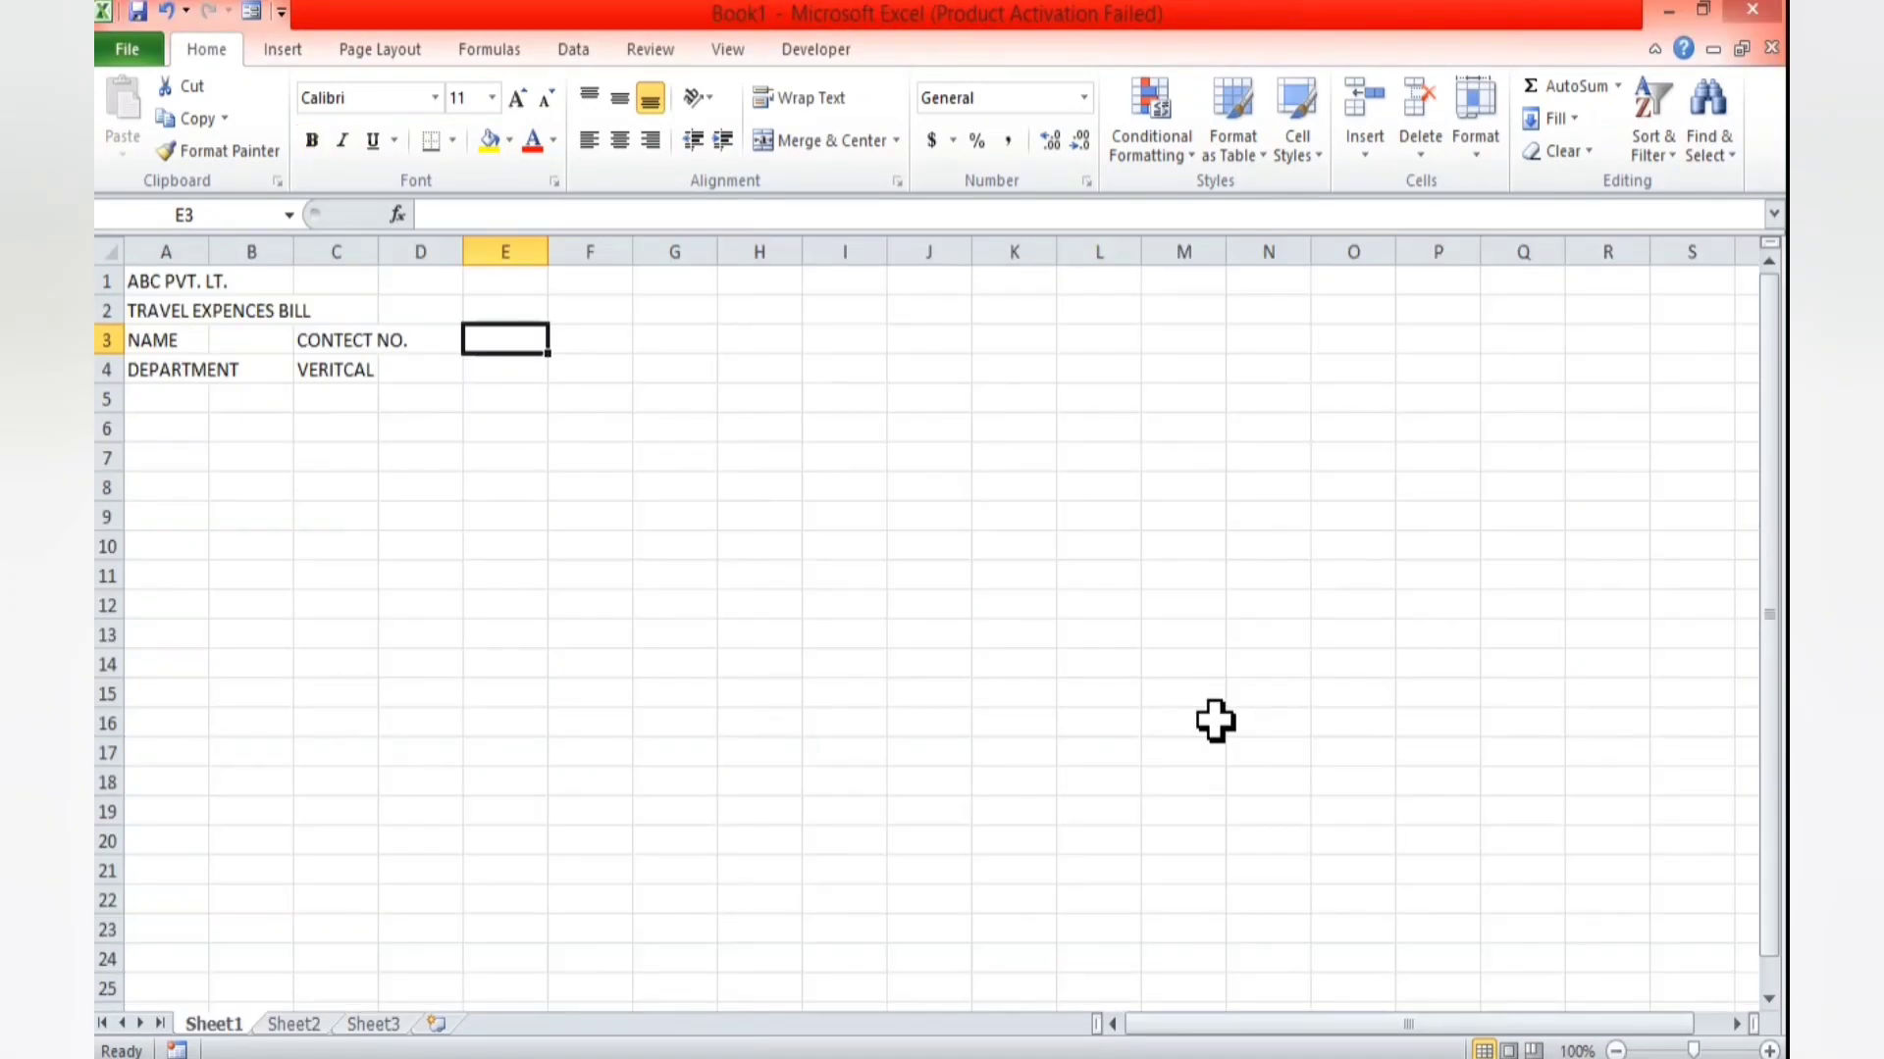
text(EMP)
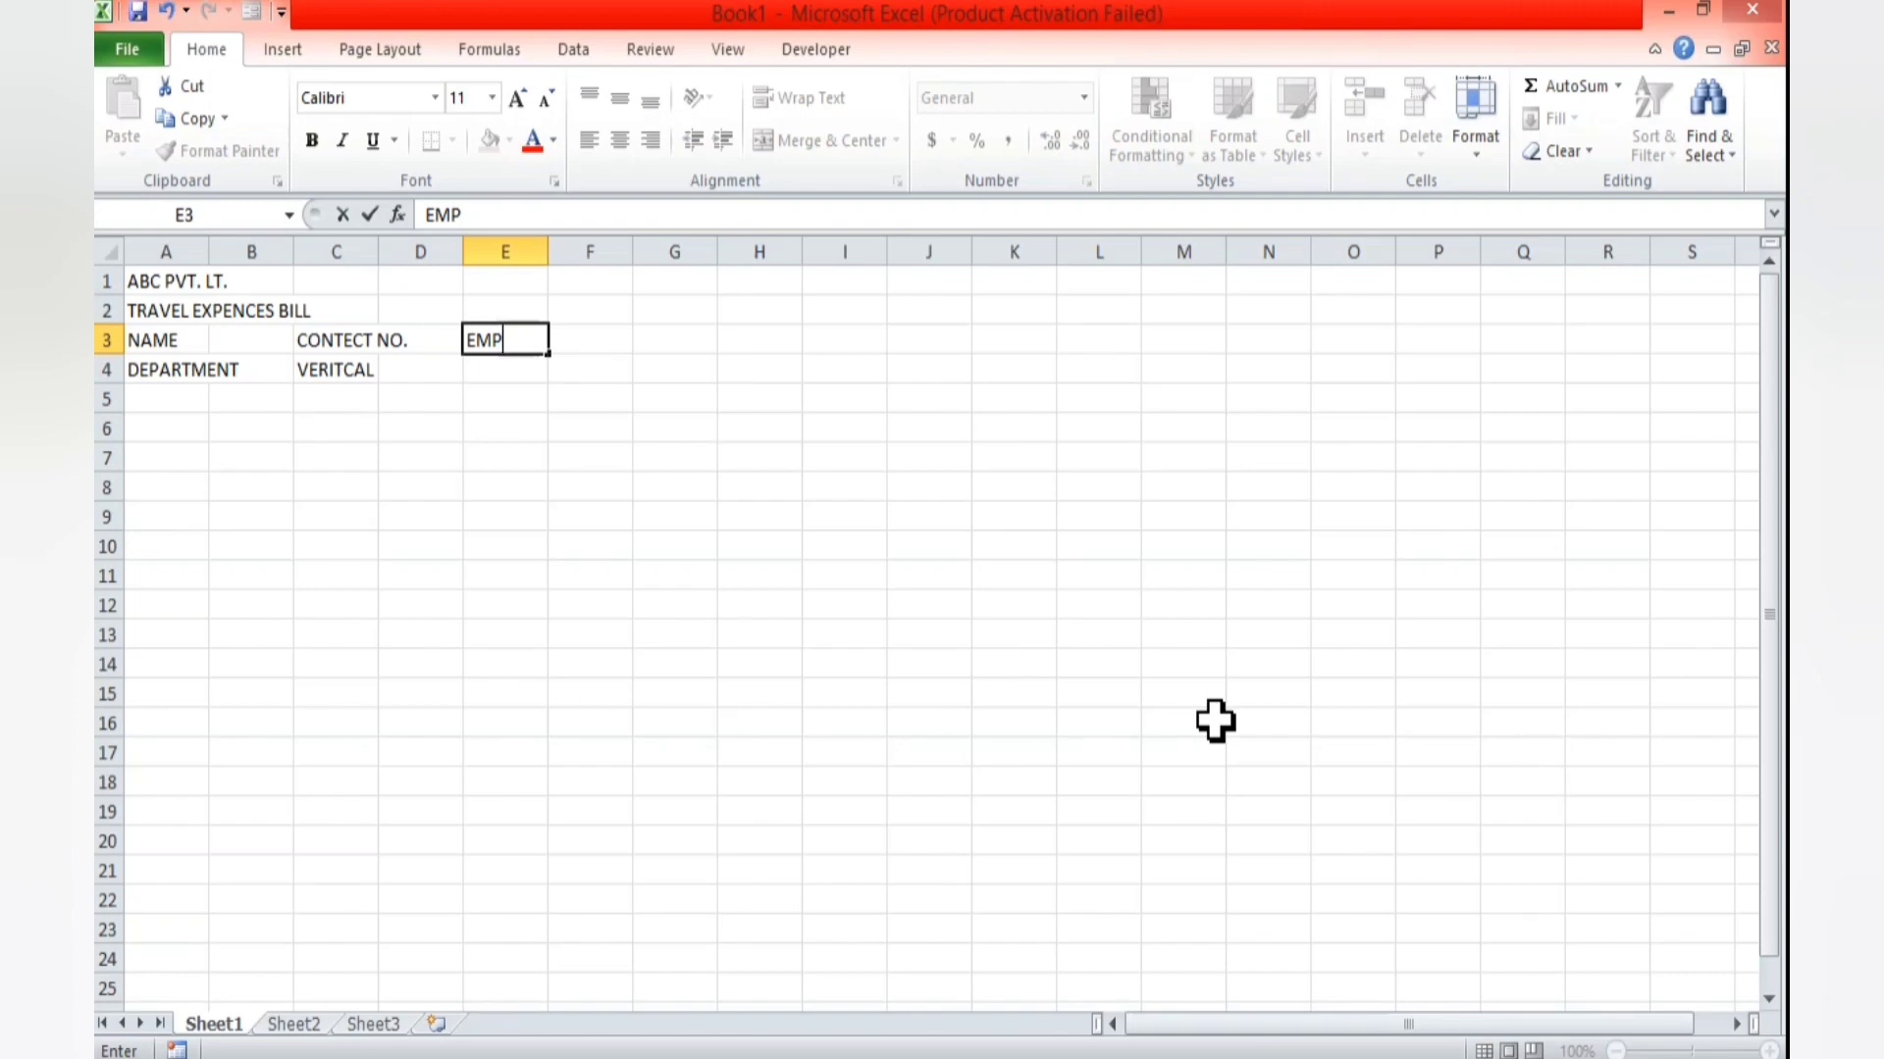
text(. CODE)
key(Return)
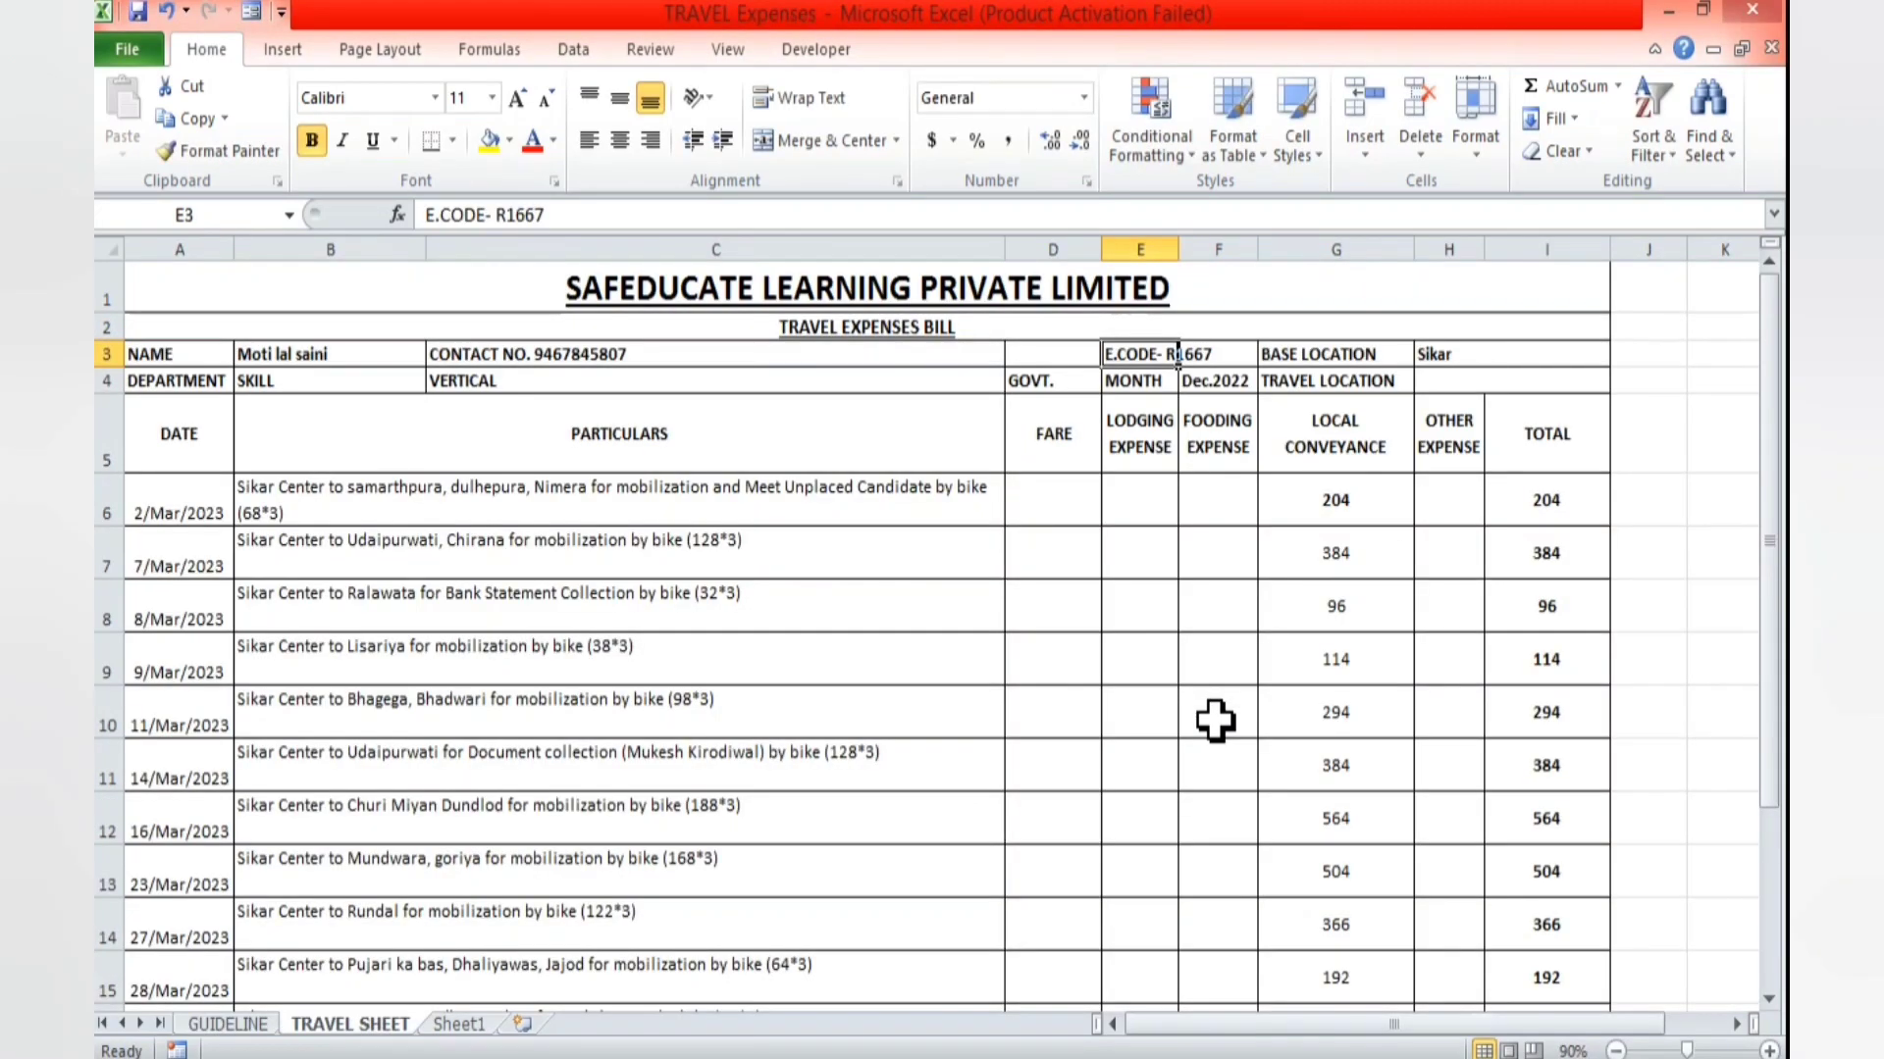
- Check the reference's MONTH and GOVT. cells, then enter GOVT. in E4
key(Down)
key(Left)
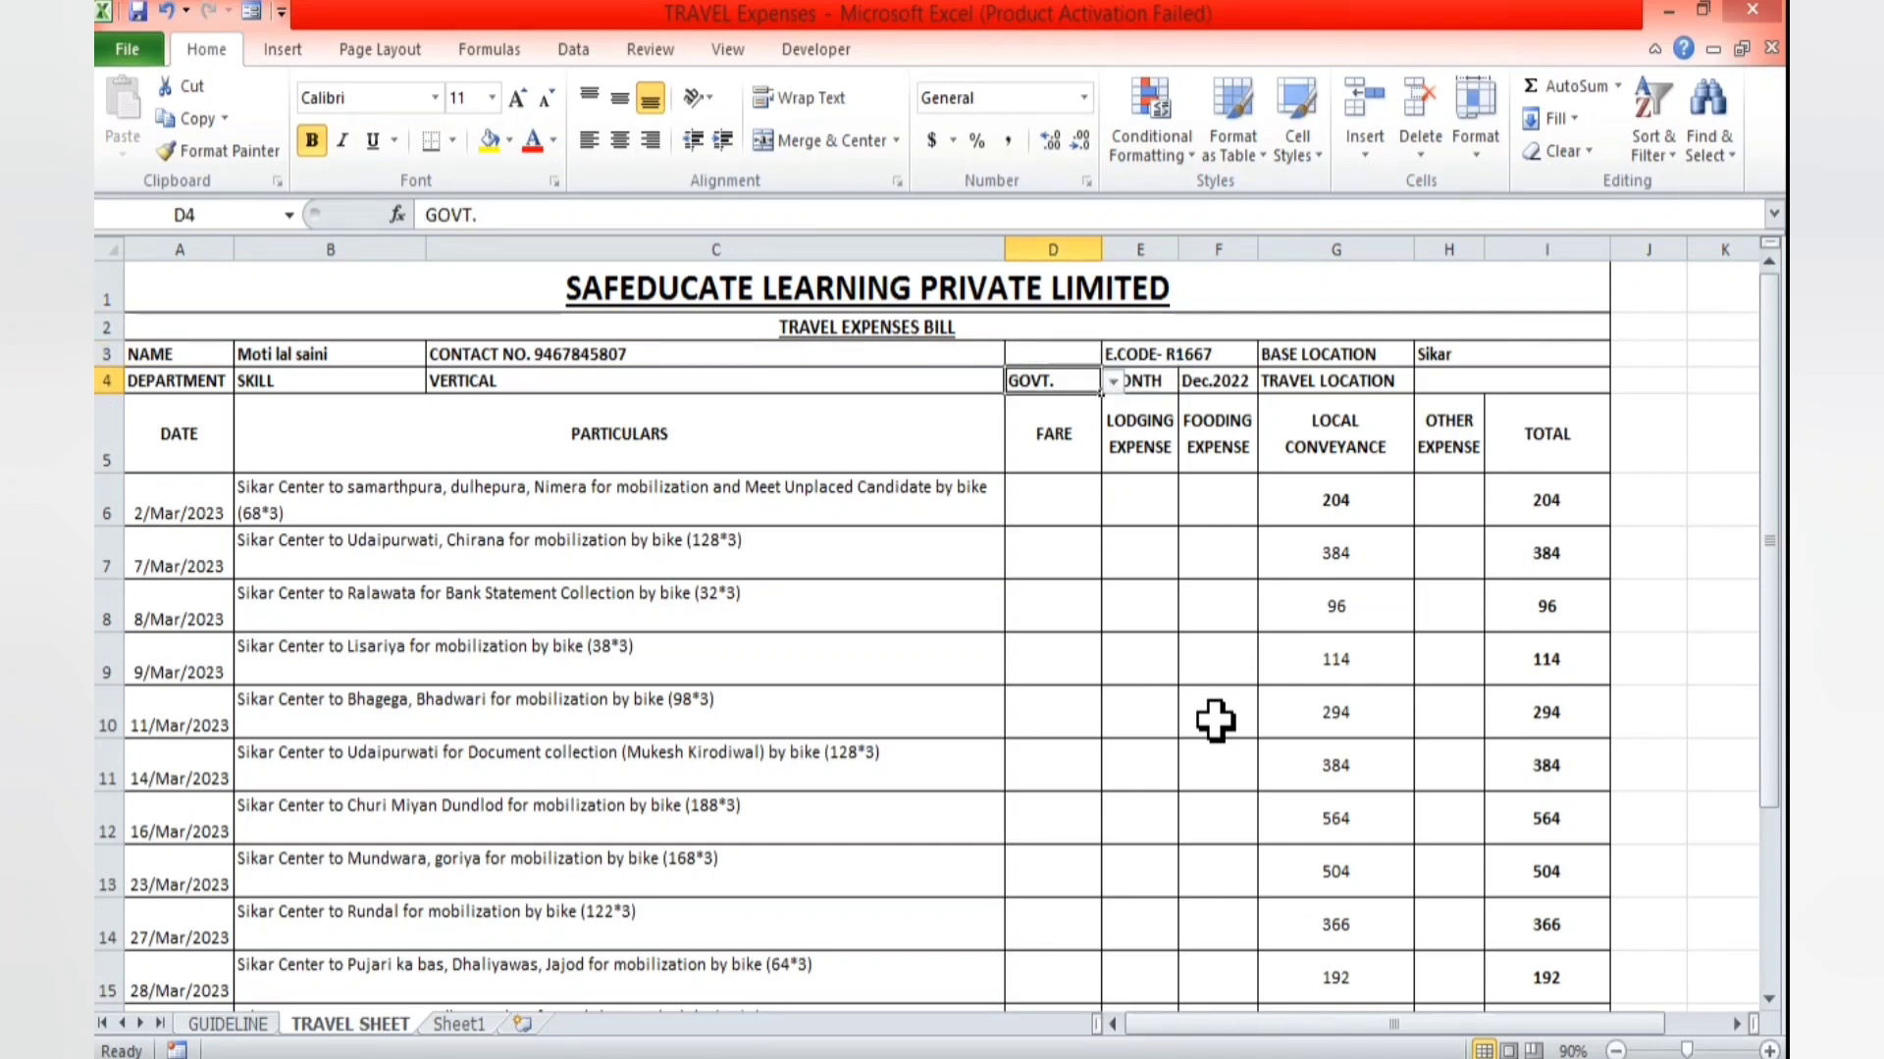
key(Left)
key(Right)
key(Right)
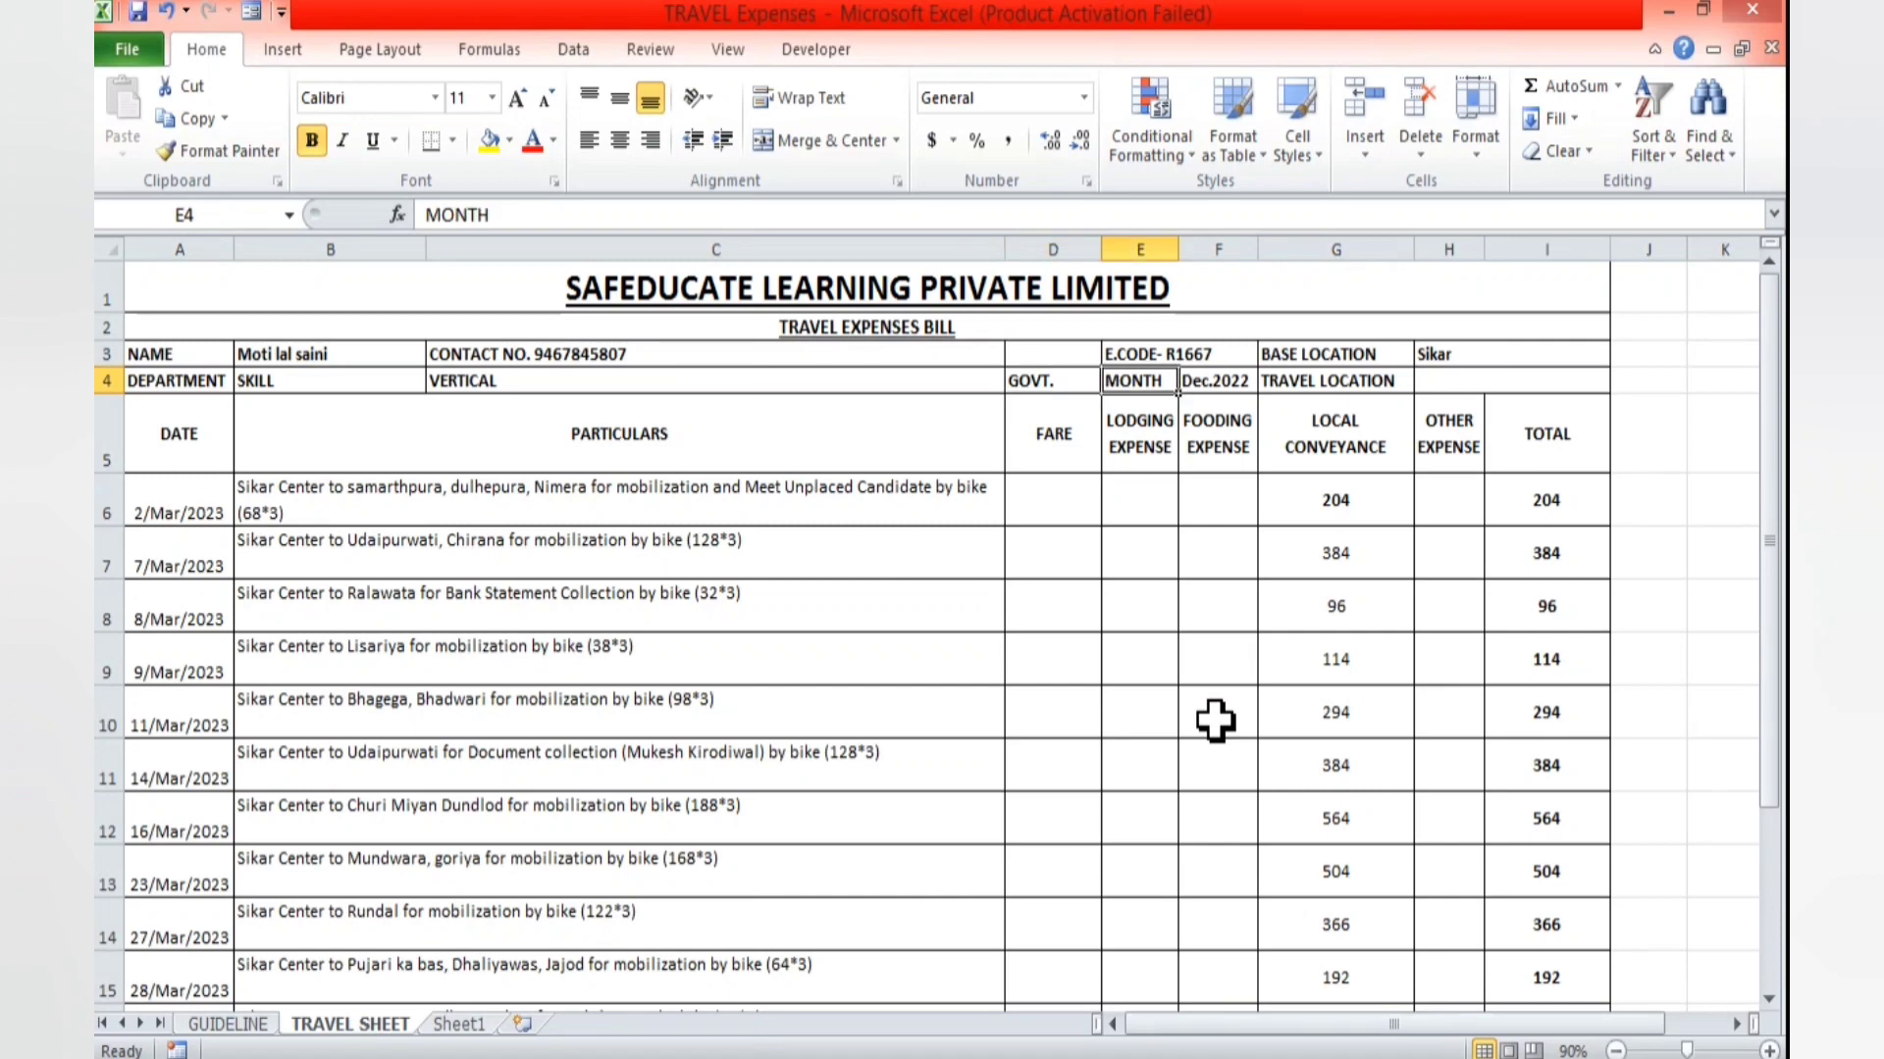
key(alt+Tab)
key(Left)
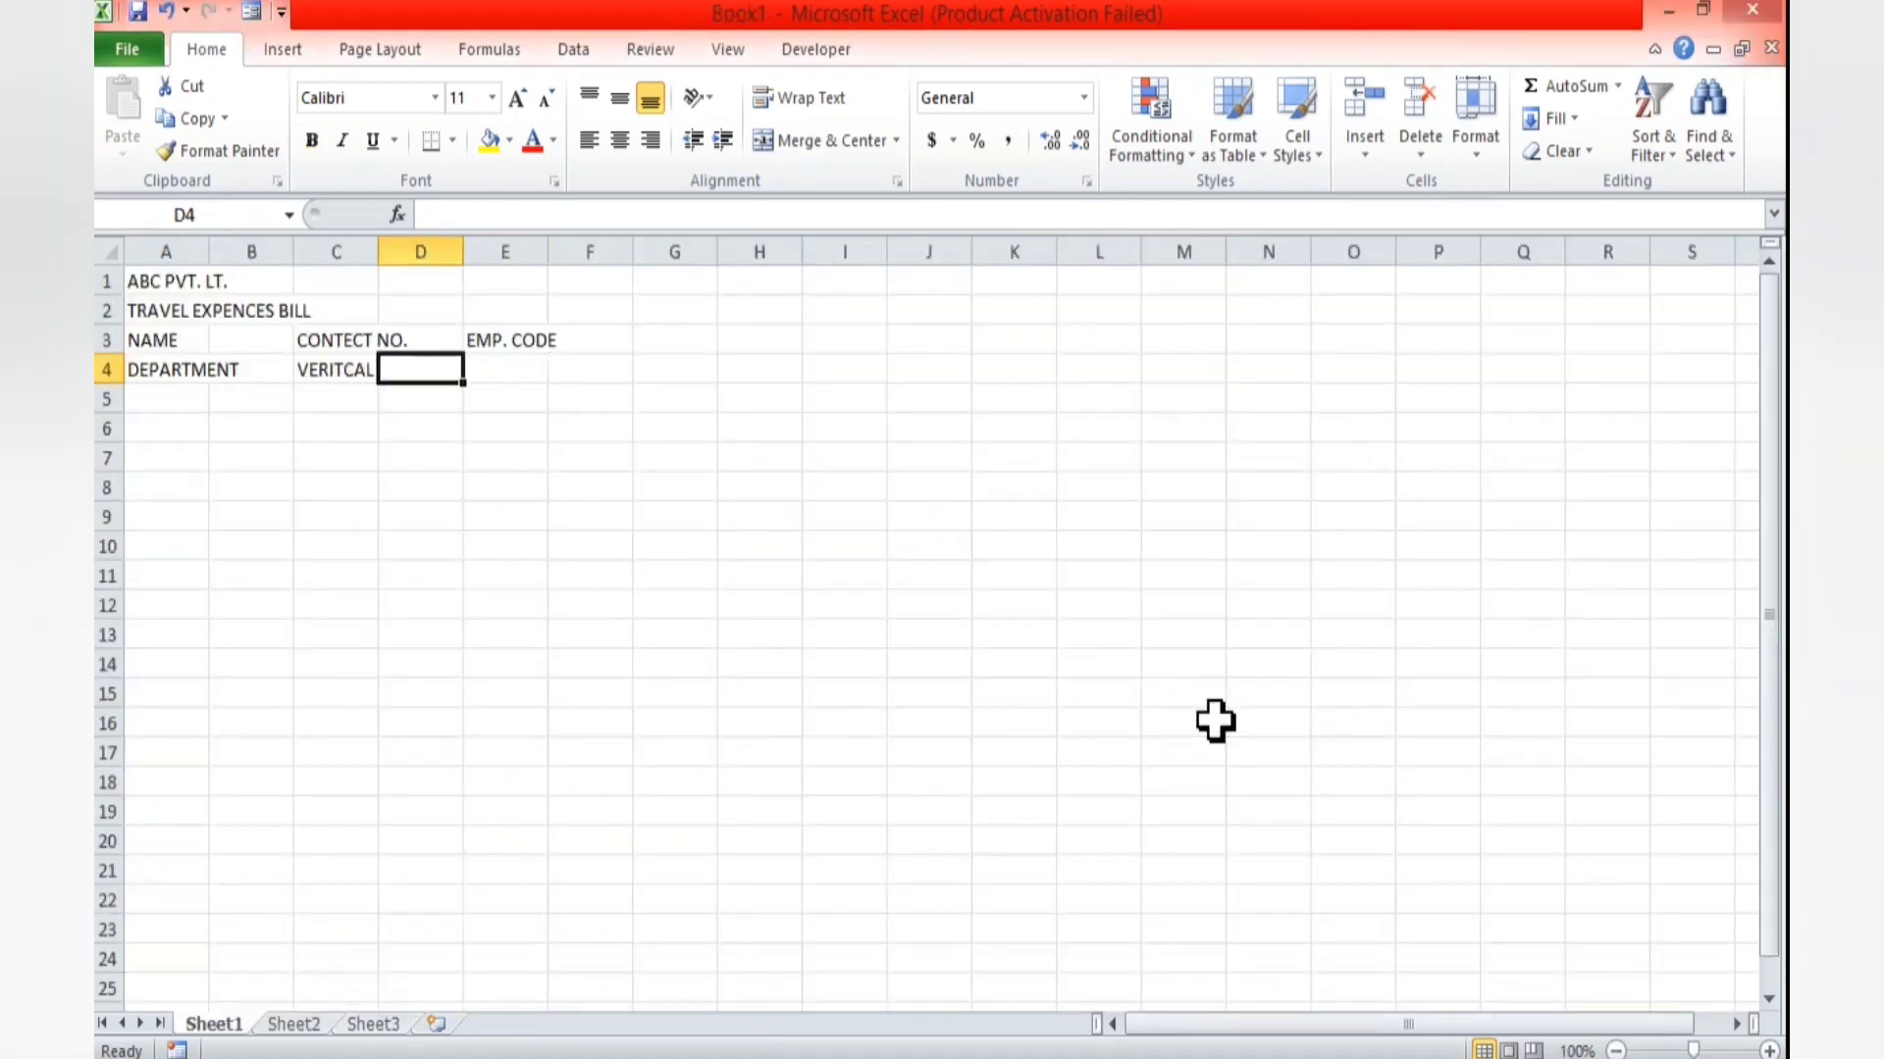
key(Right)
text(GOVT.)
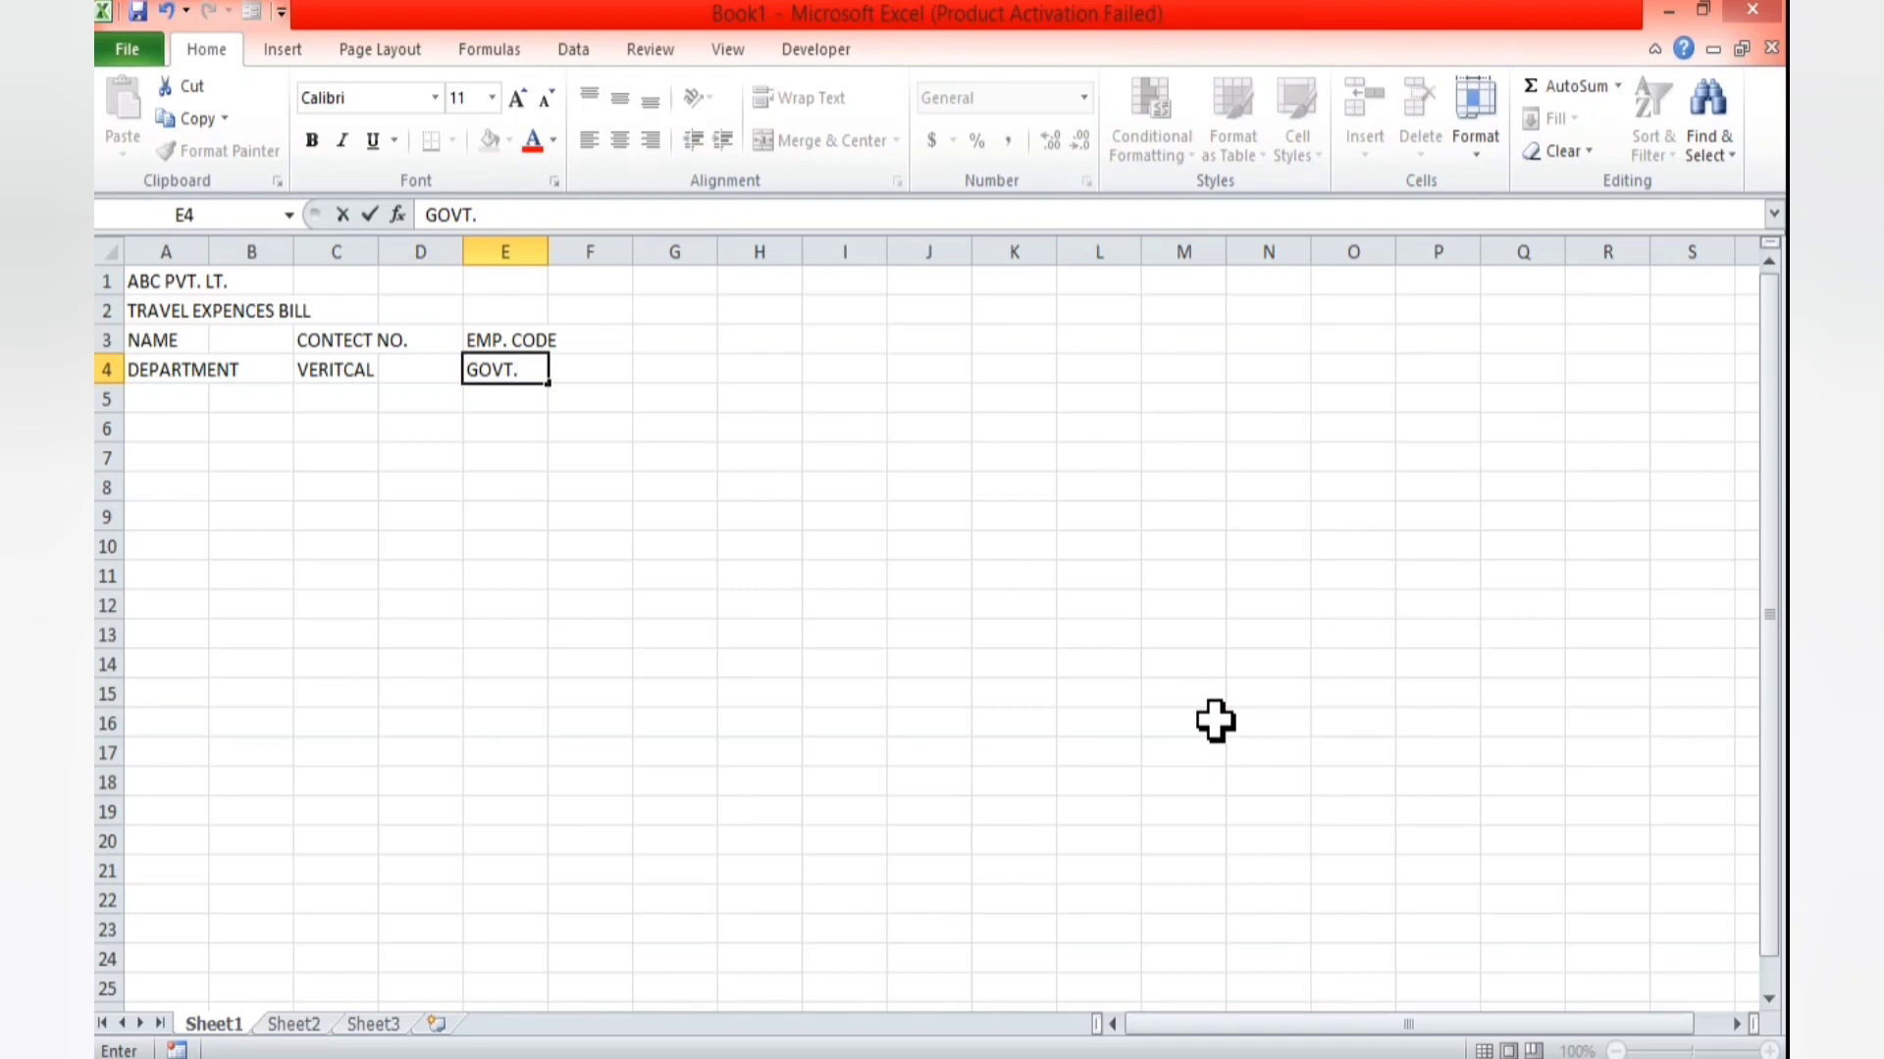
key(Tab)
key(Up)
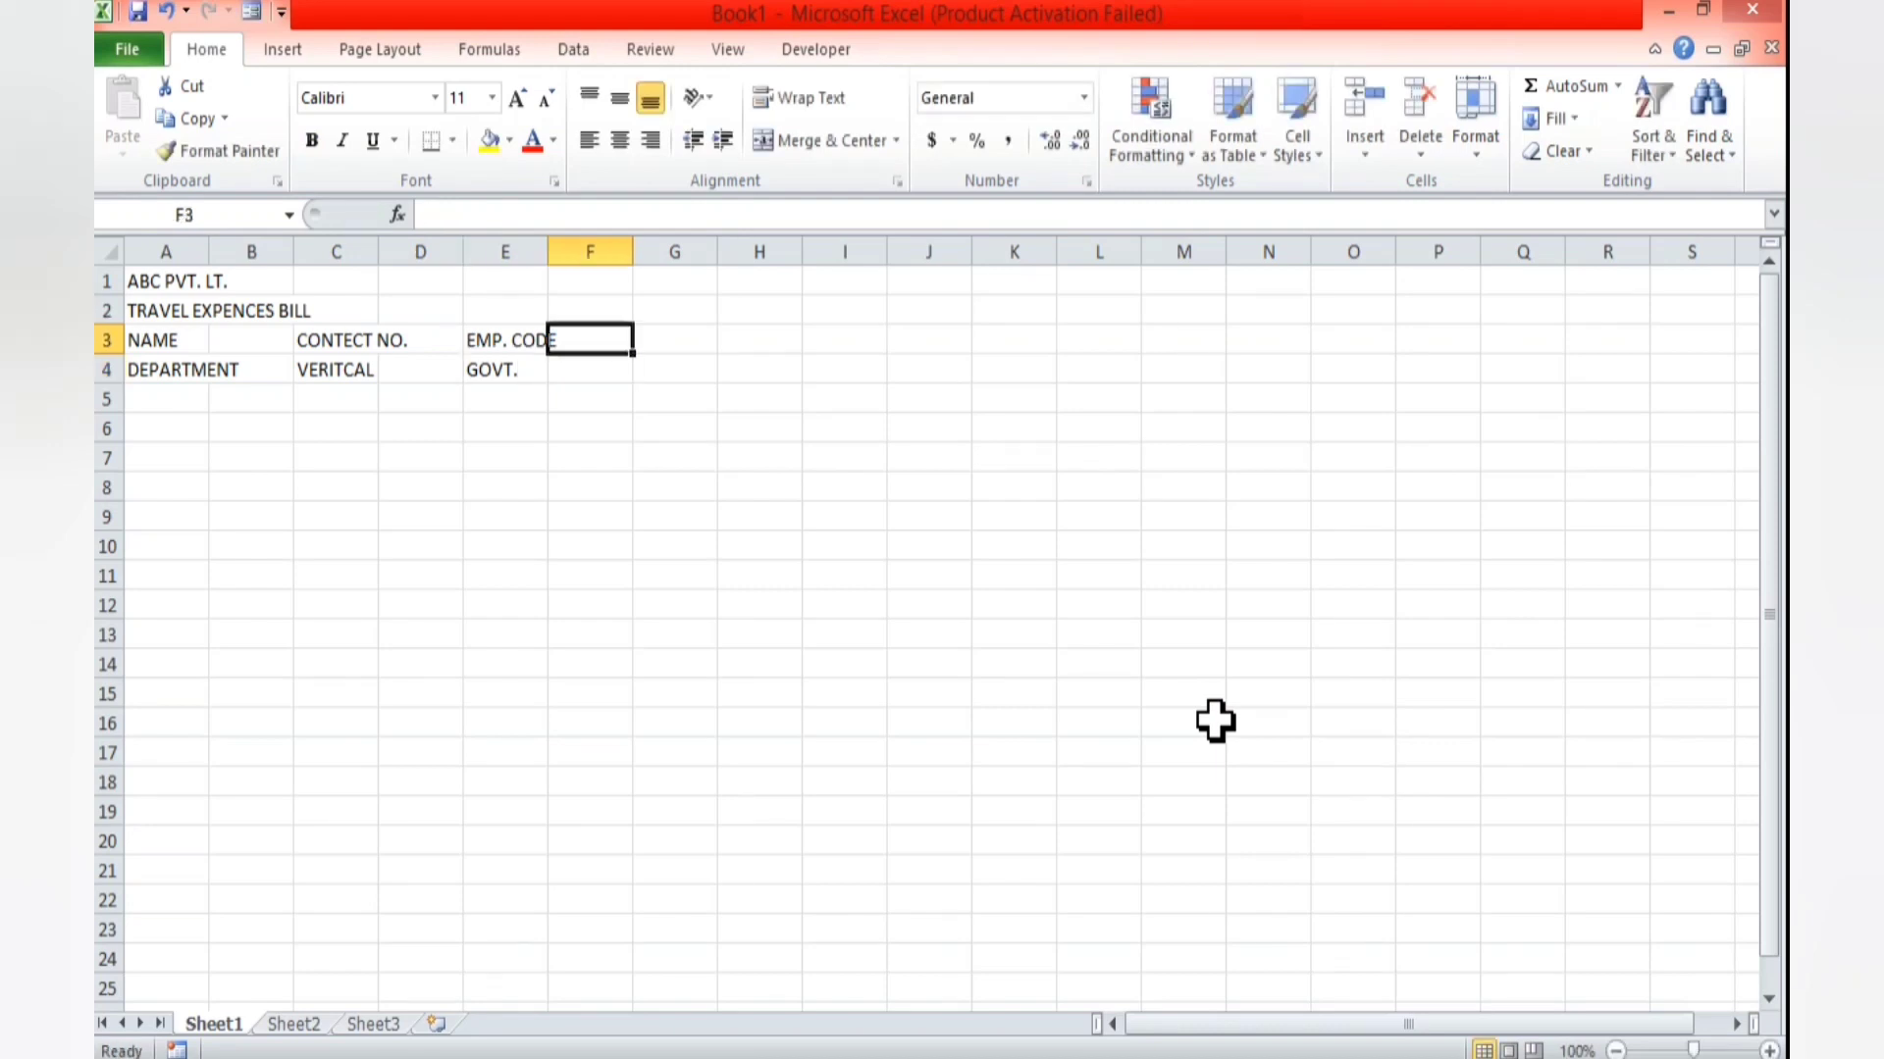
key(Right)
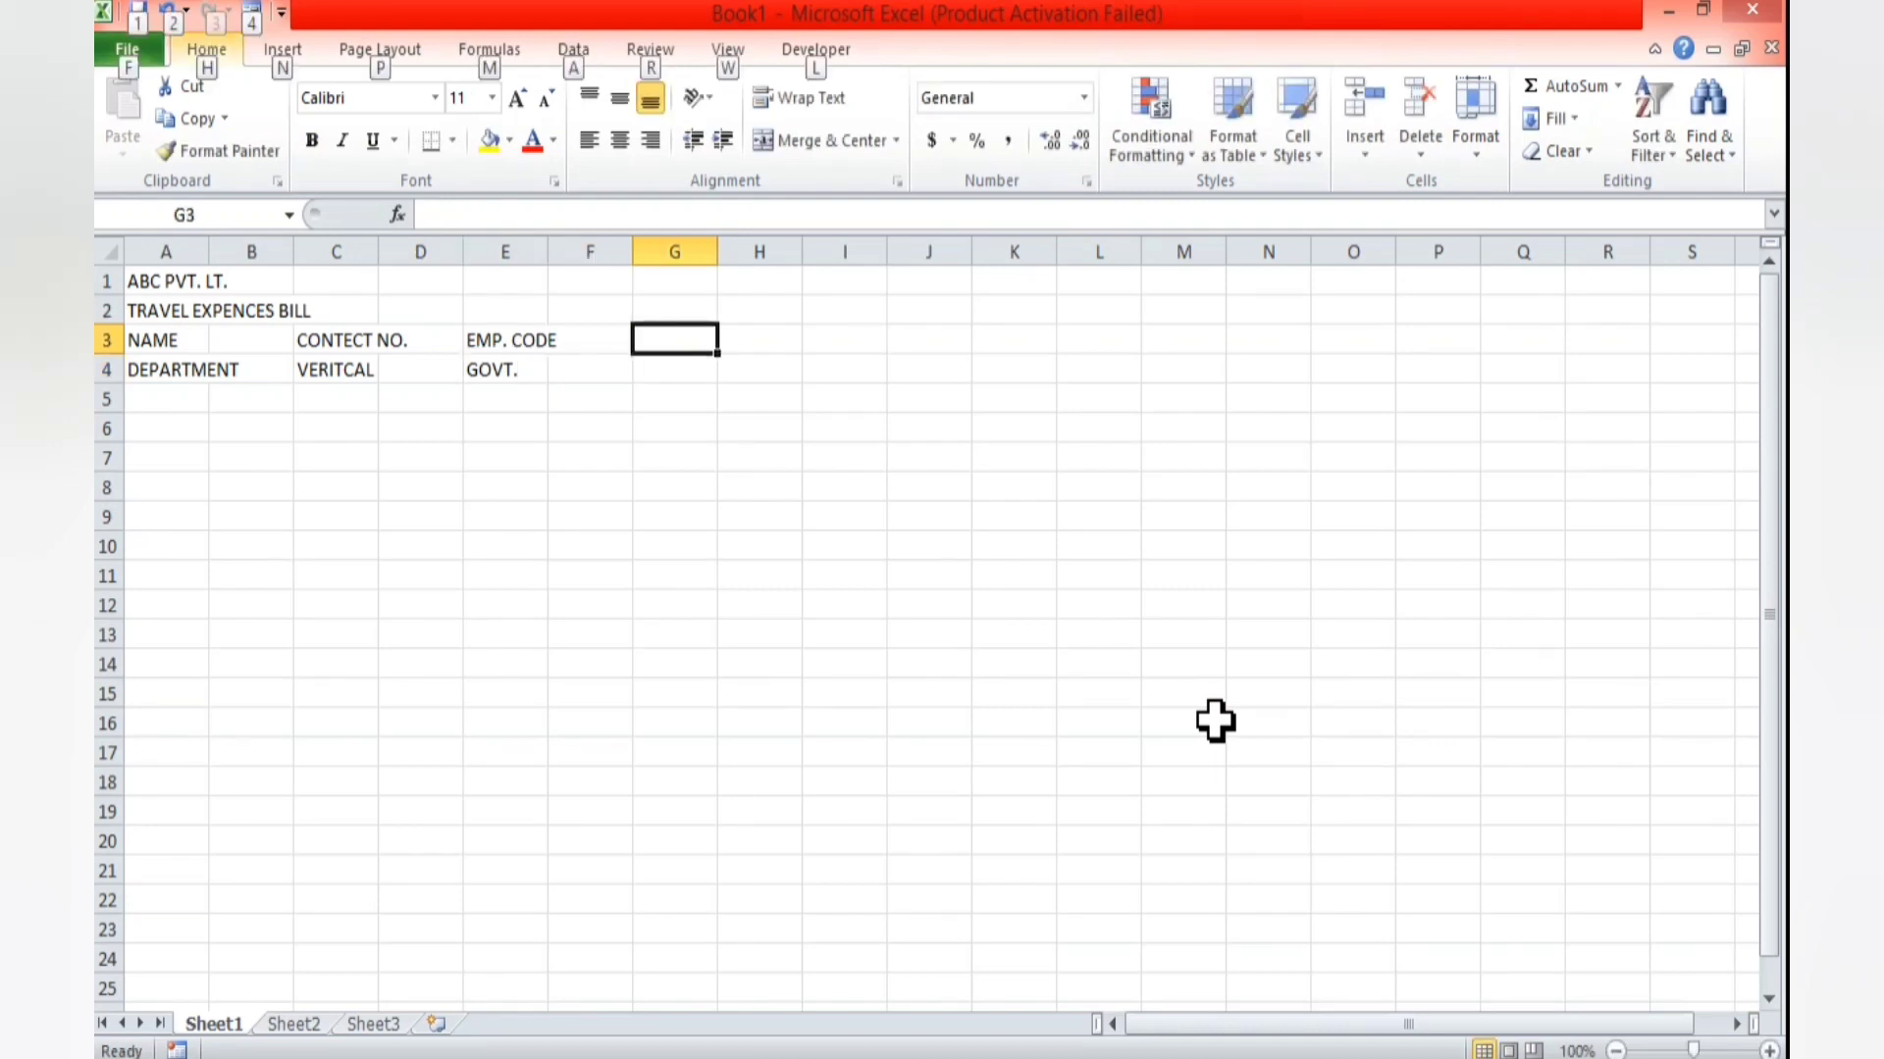
key(Left)
key(Down)
key(Up)
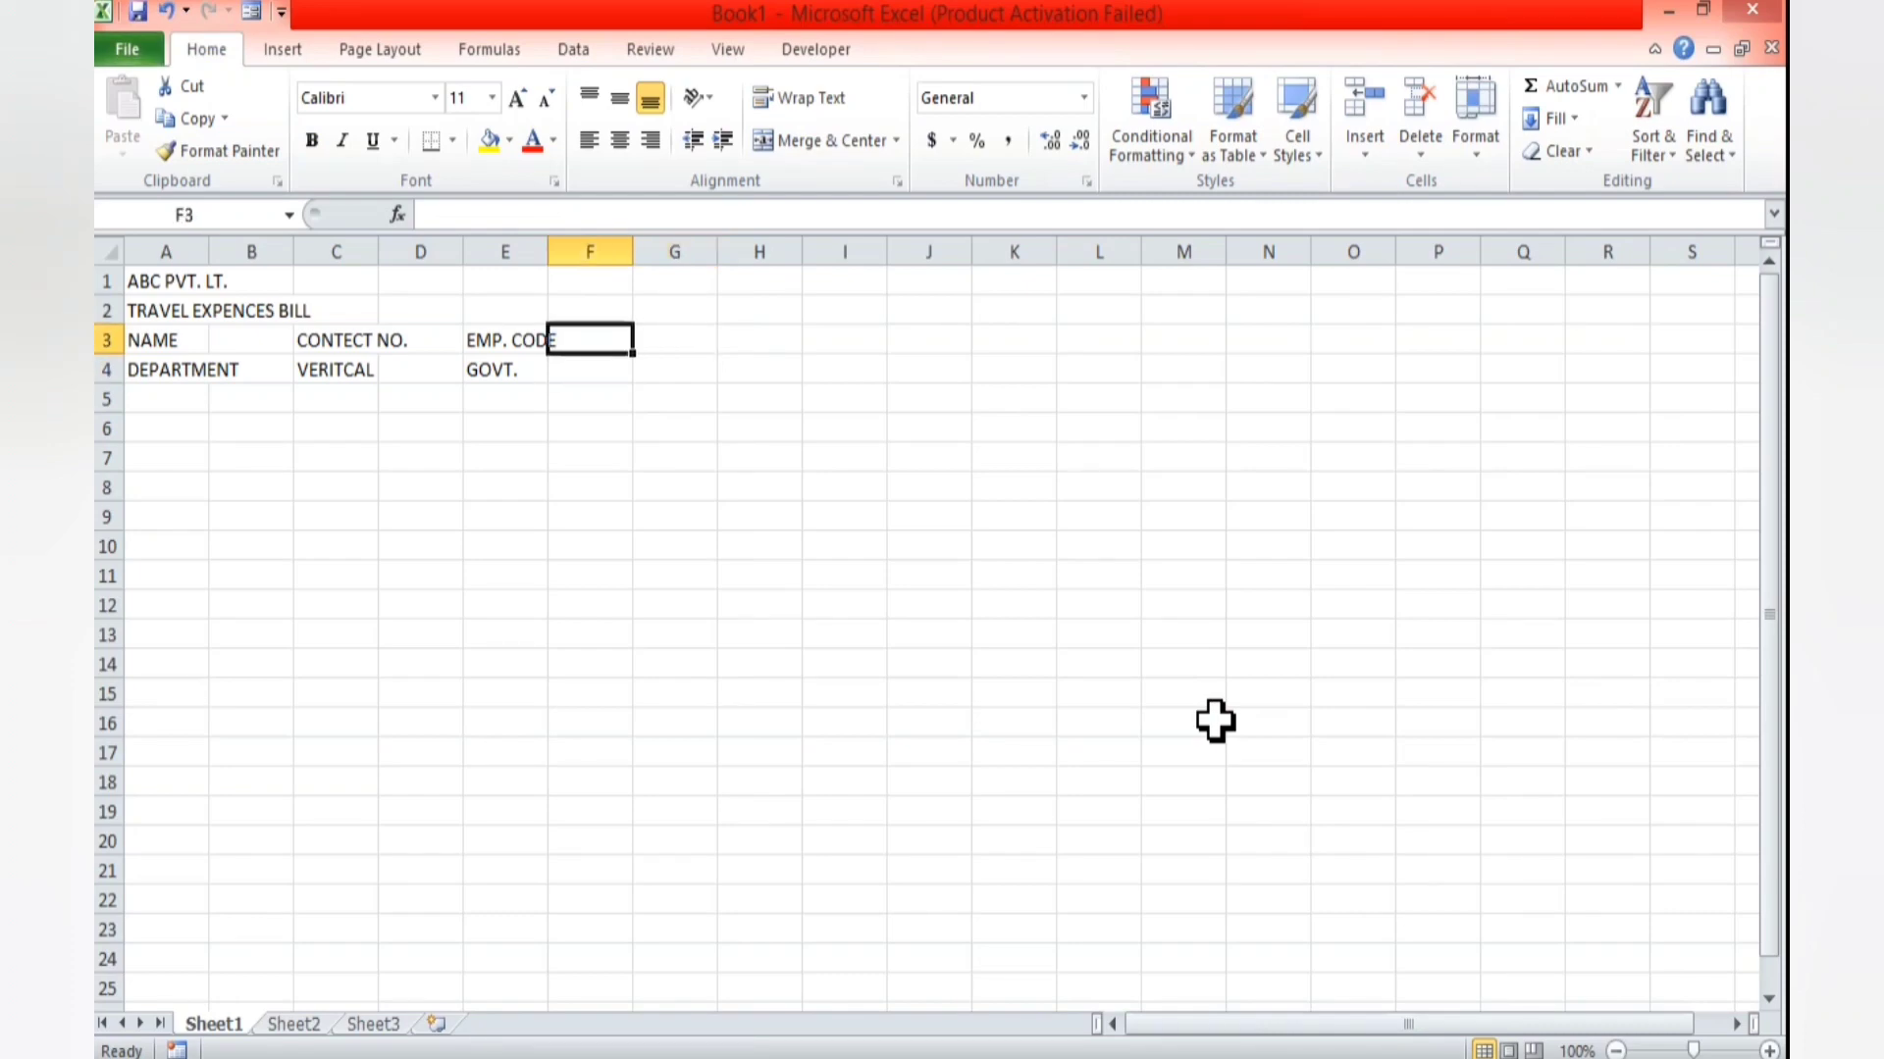
key(Down)
key(Up)
key(Right)
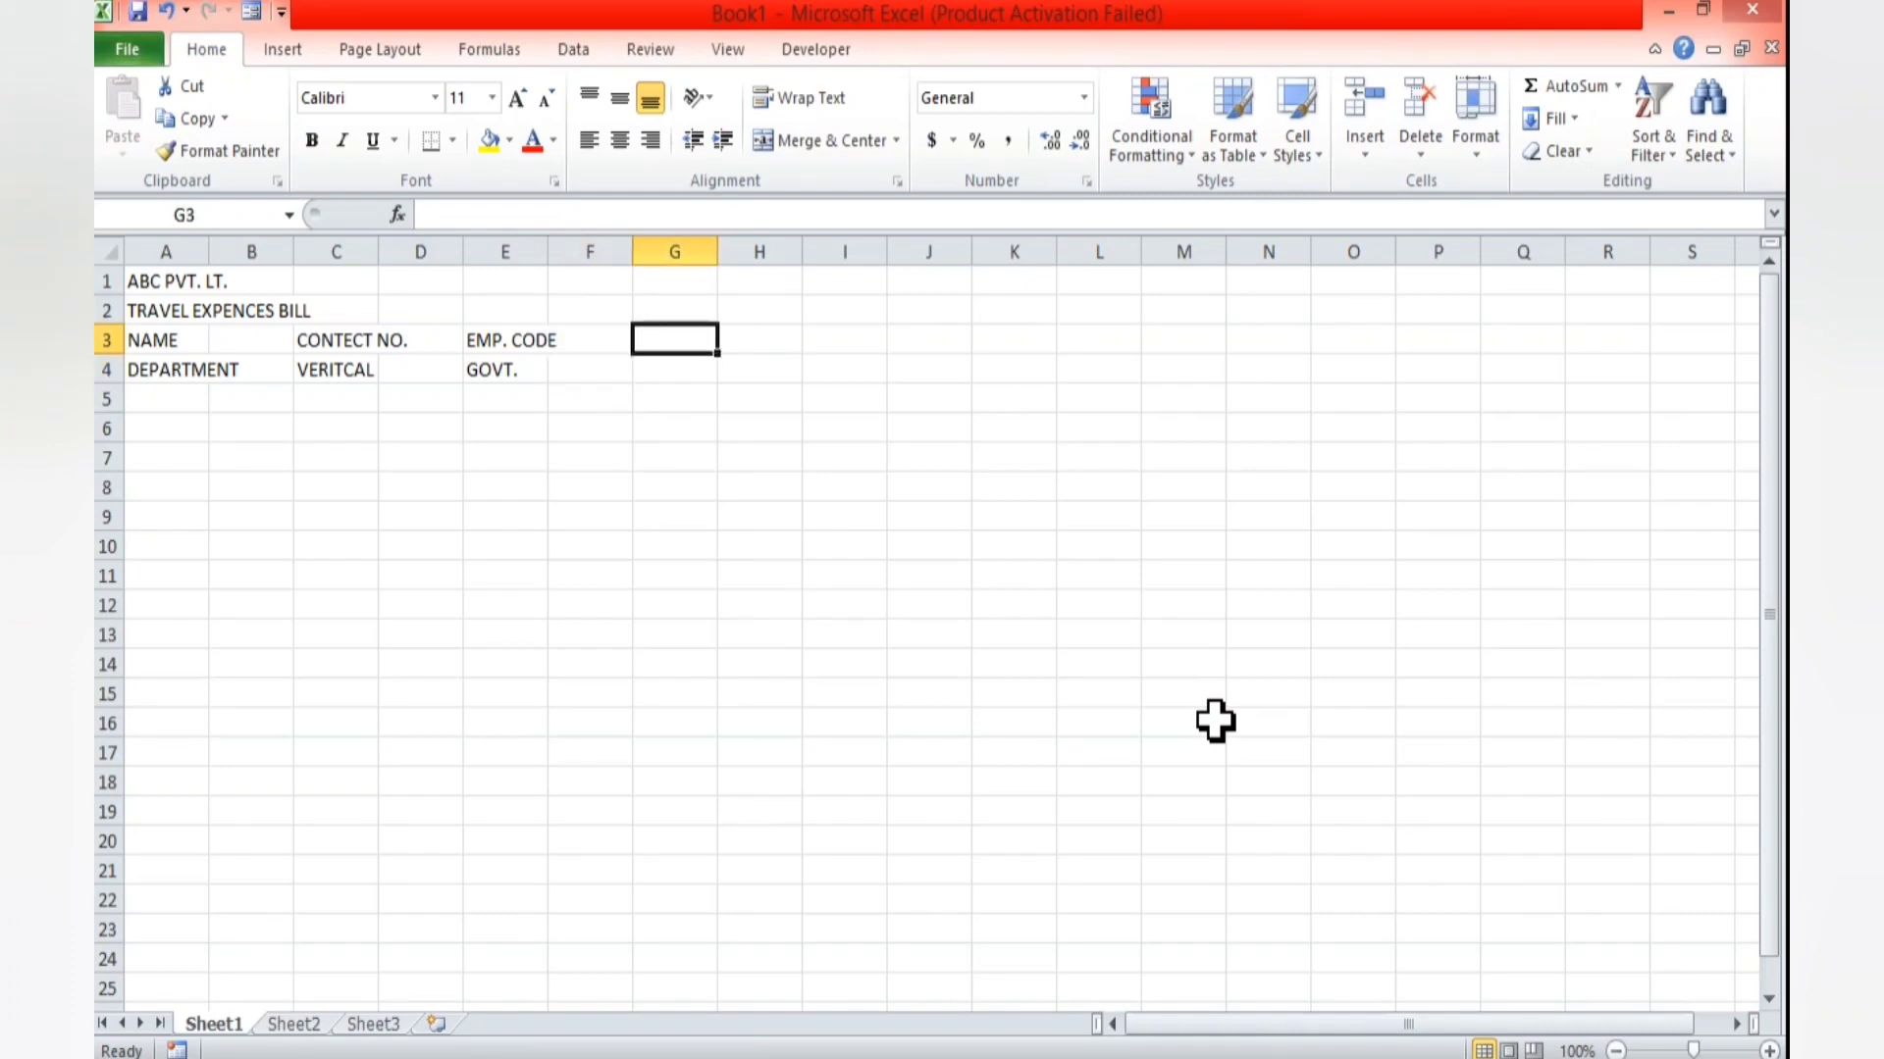
- Replace GOVT. in E4 with MONTH after rechecking the reference header
key(alt+Tab)
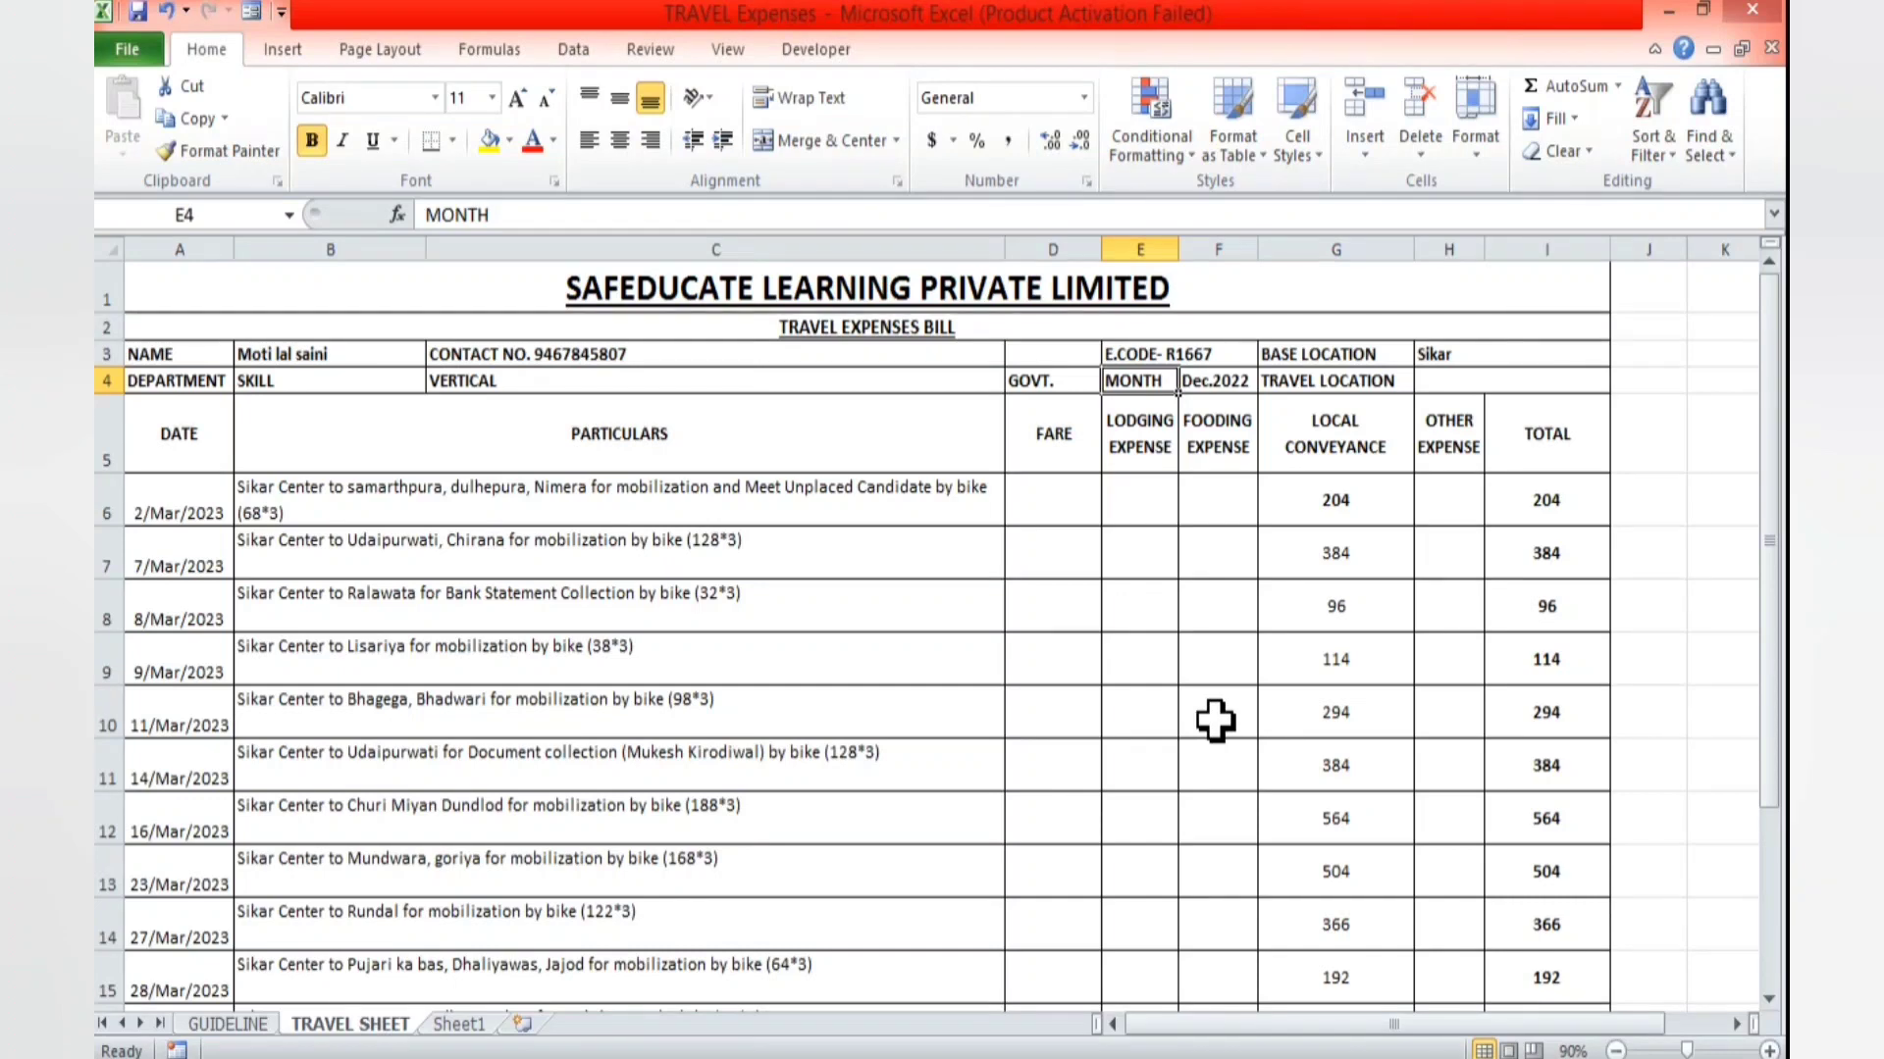
key(Up)
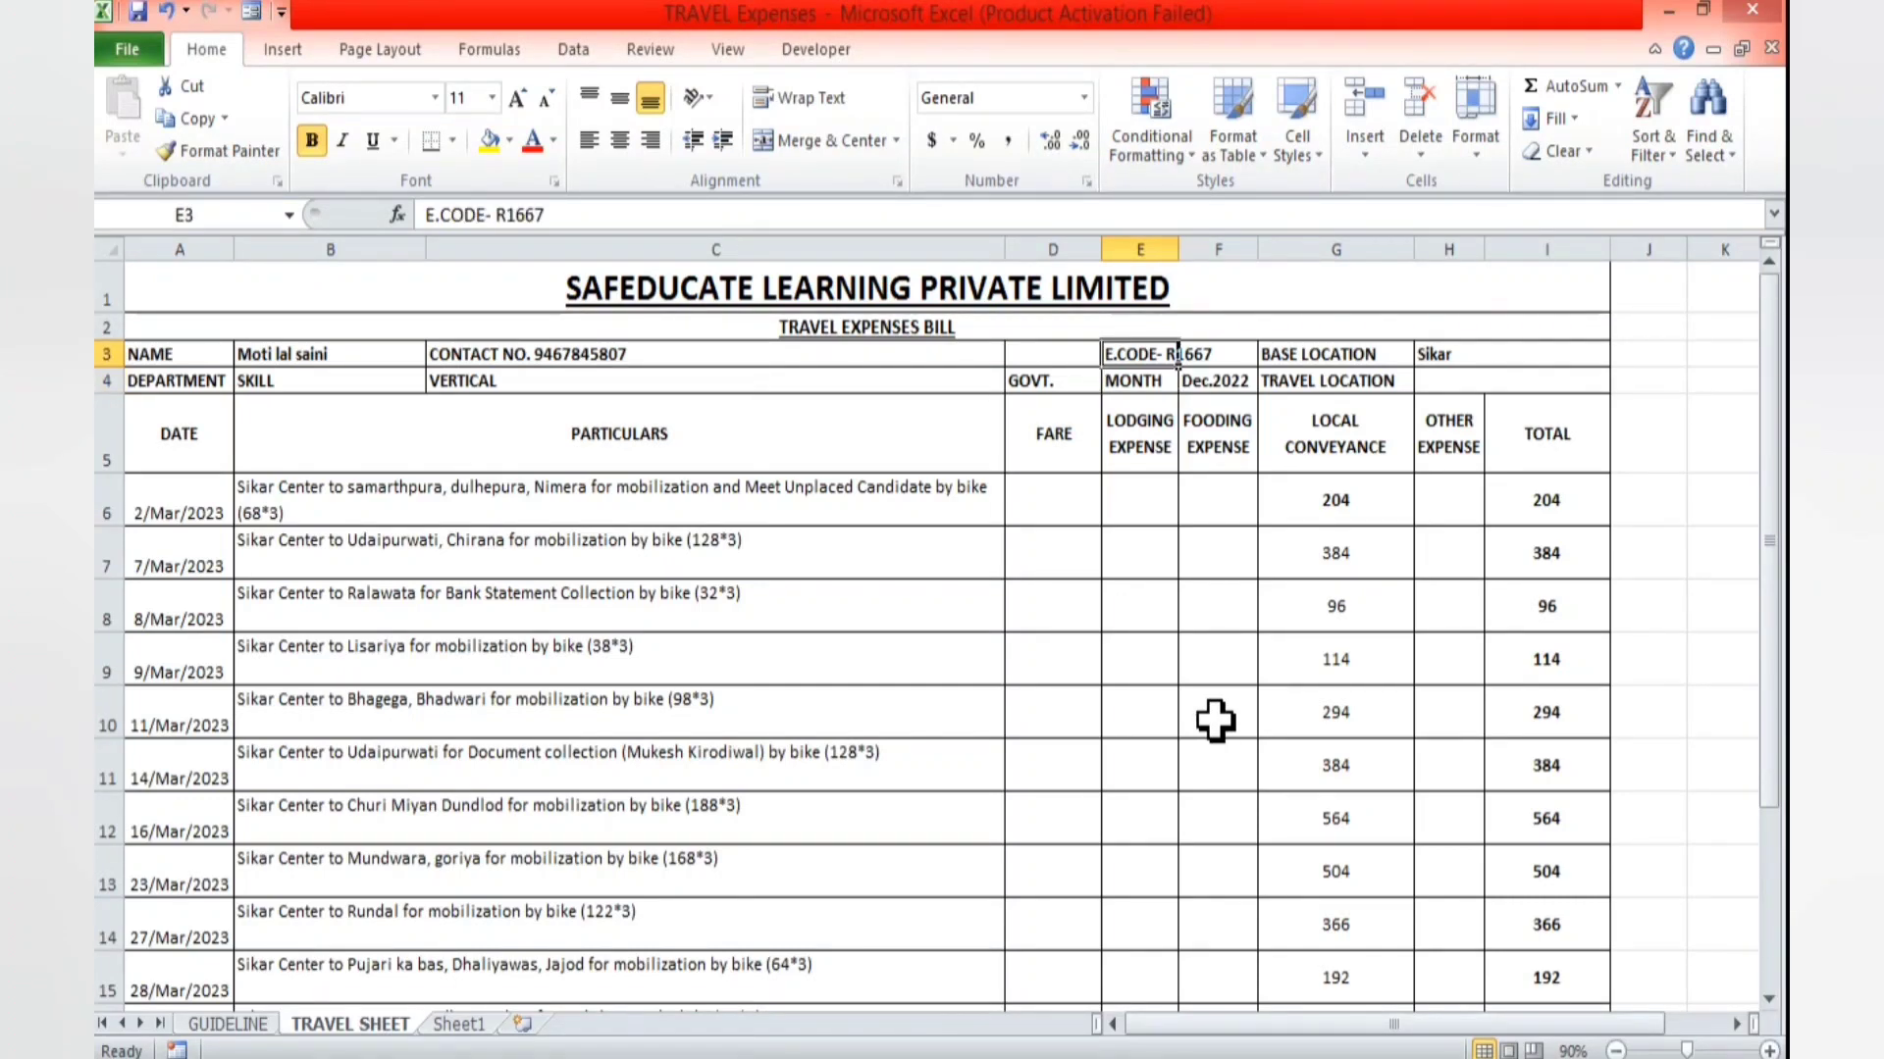
key(Down)
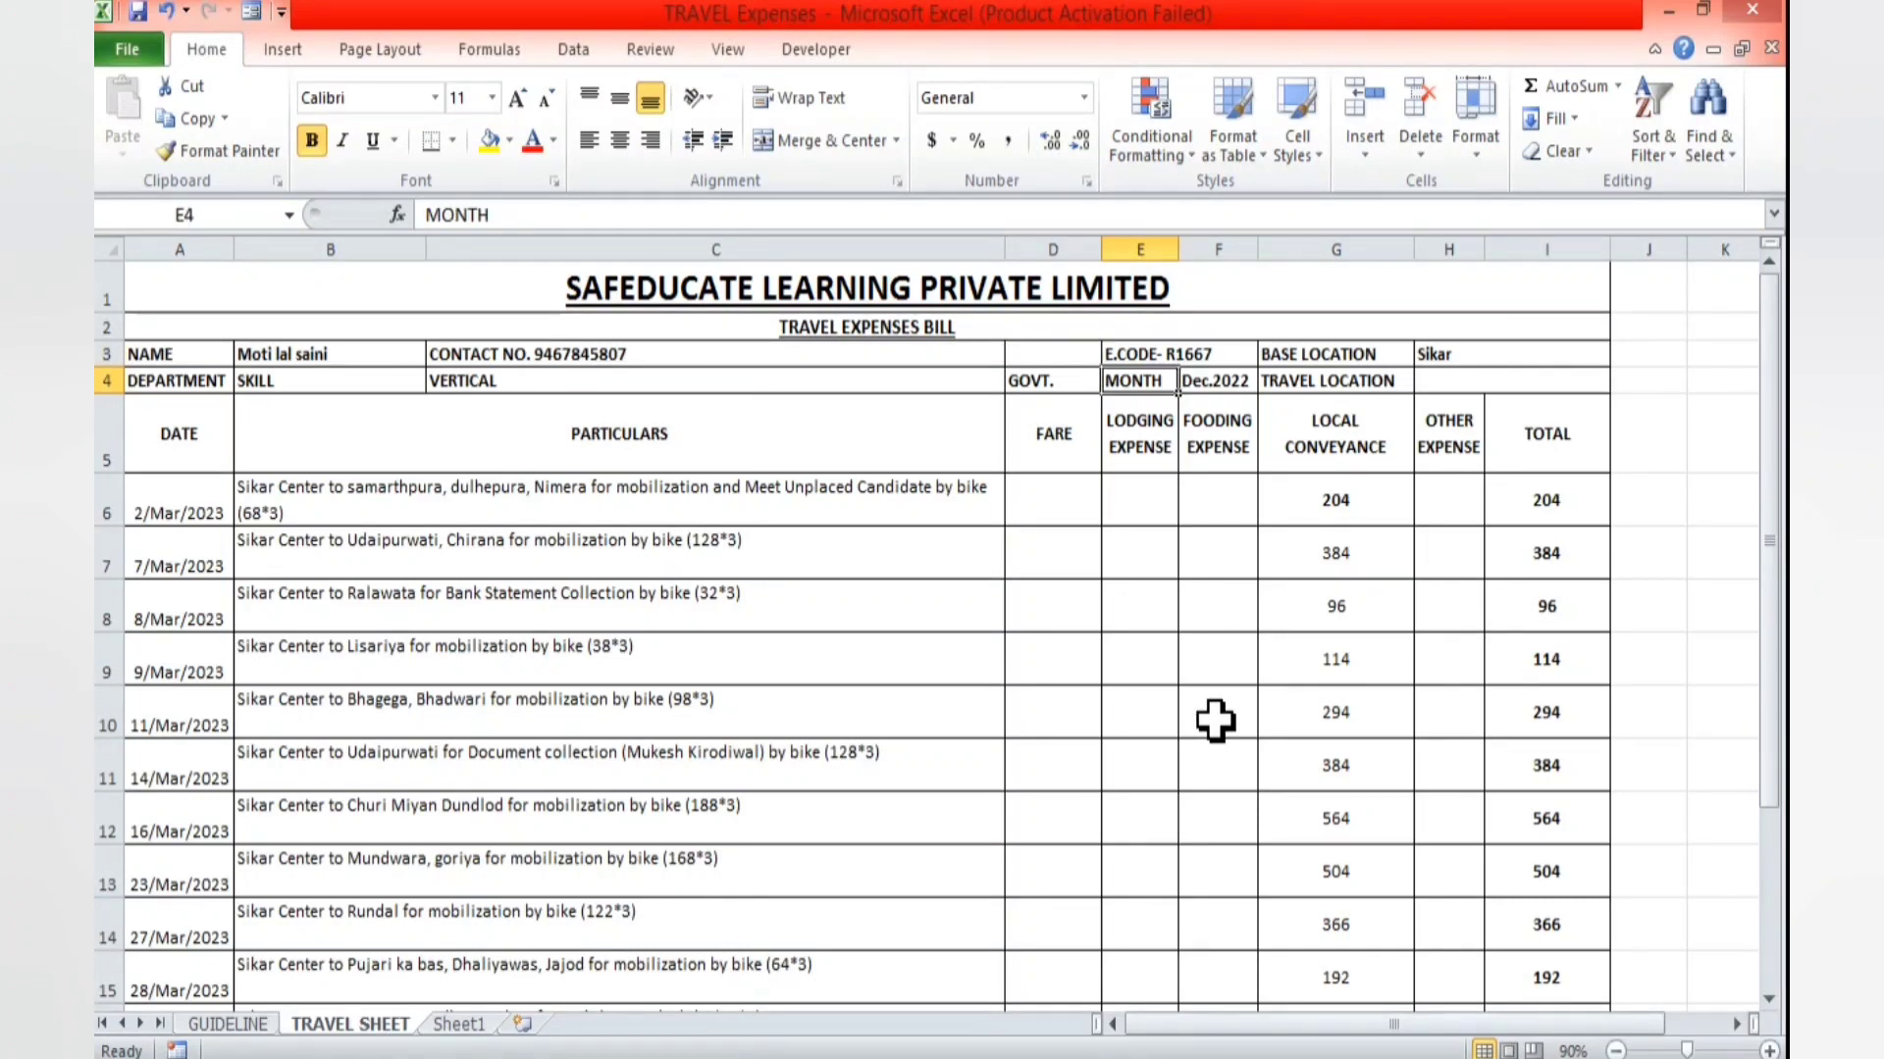
key(alt+Tab)
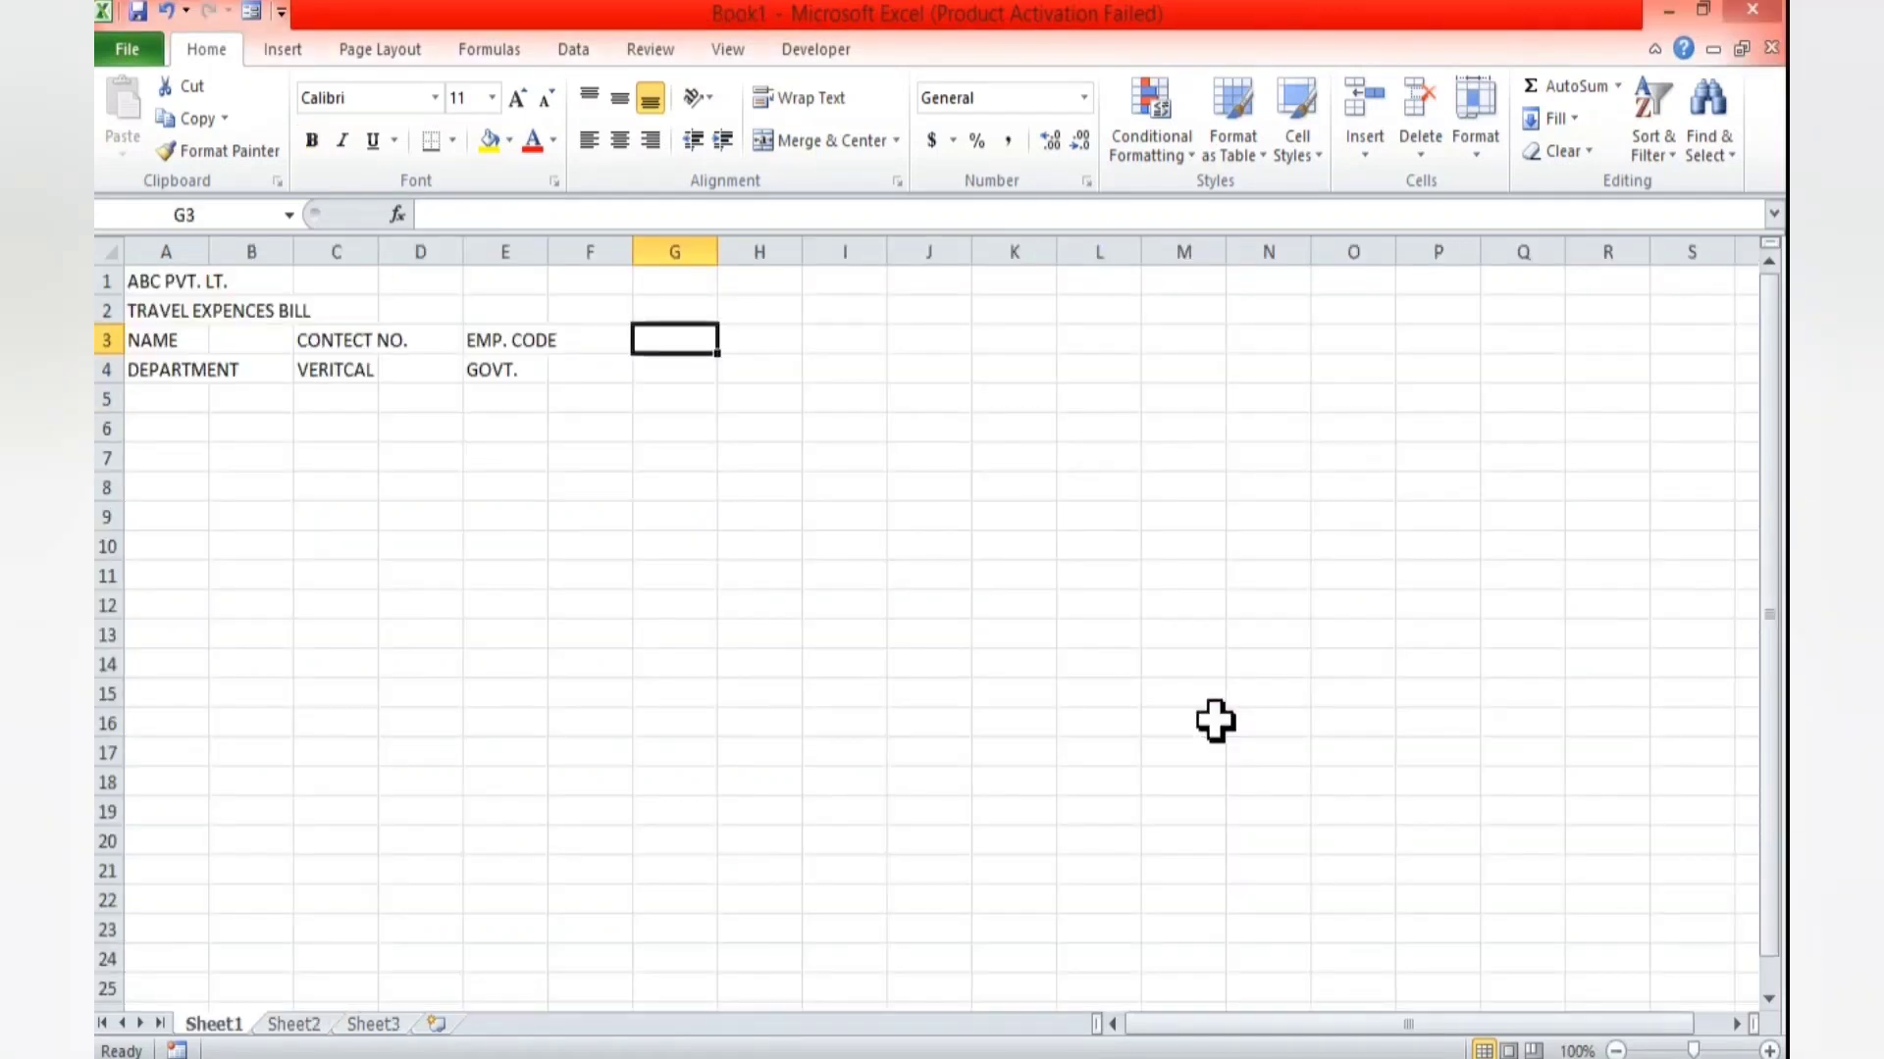
key(Up)
key(Down)
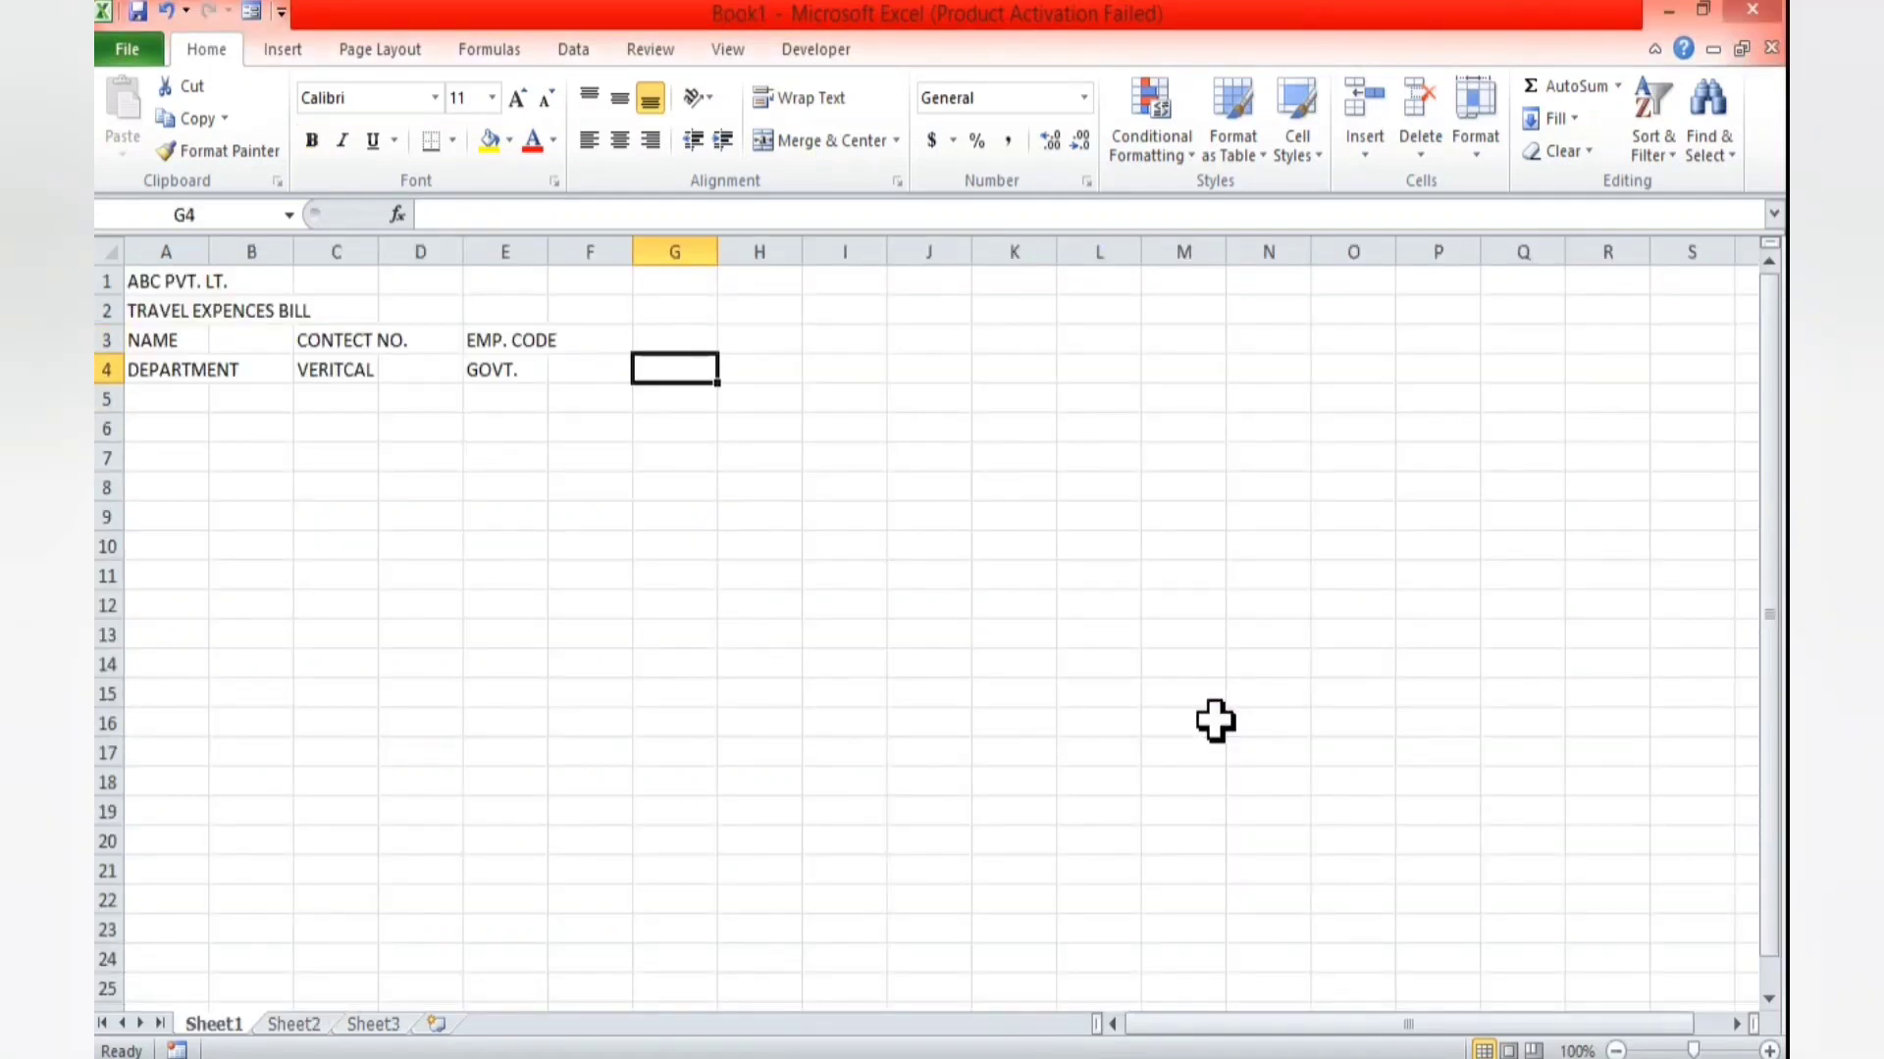
key(Left)
key(Left)
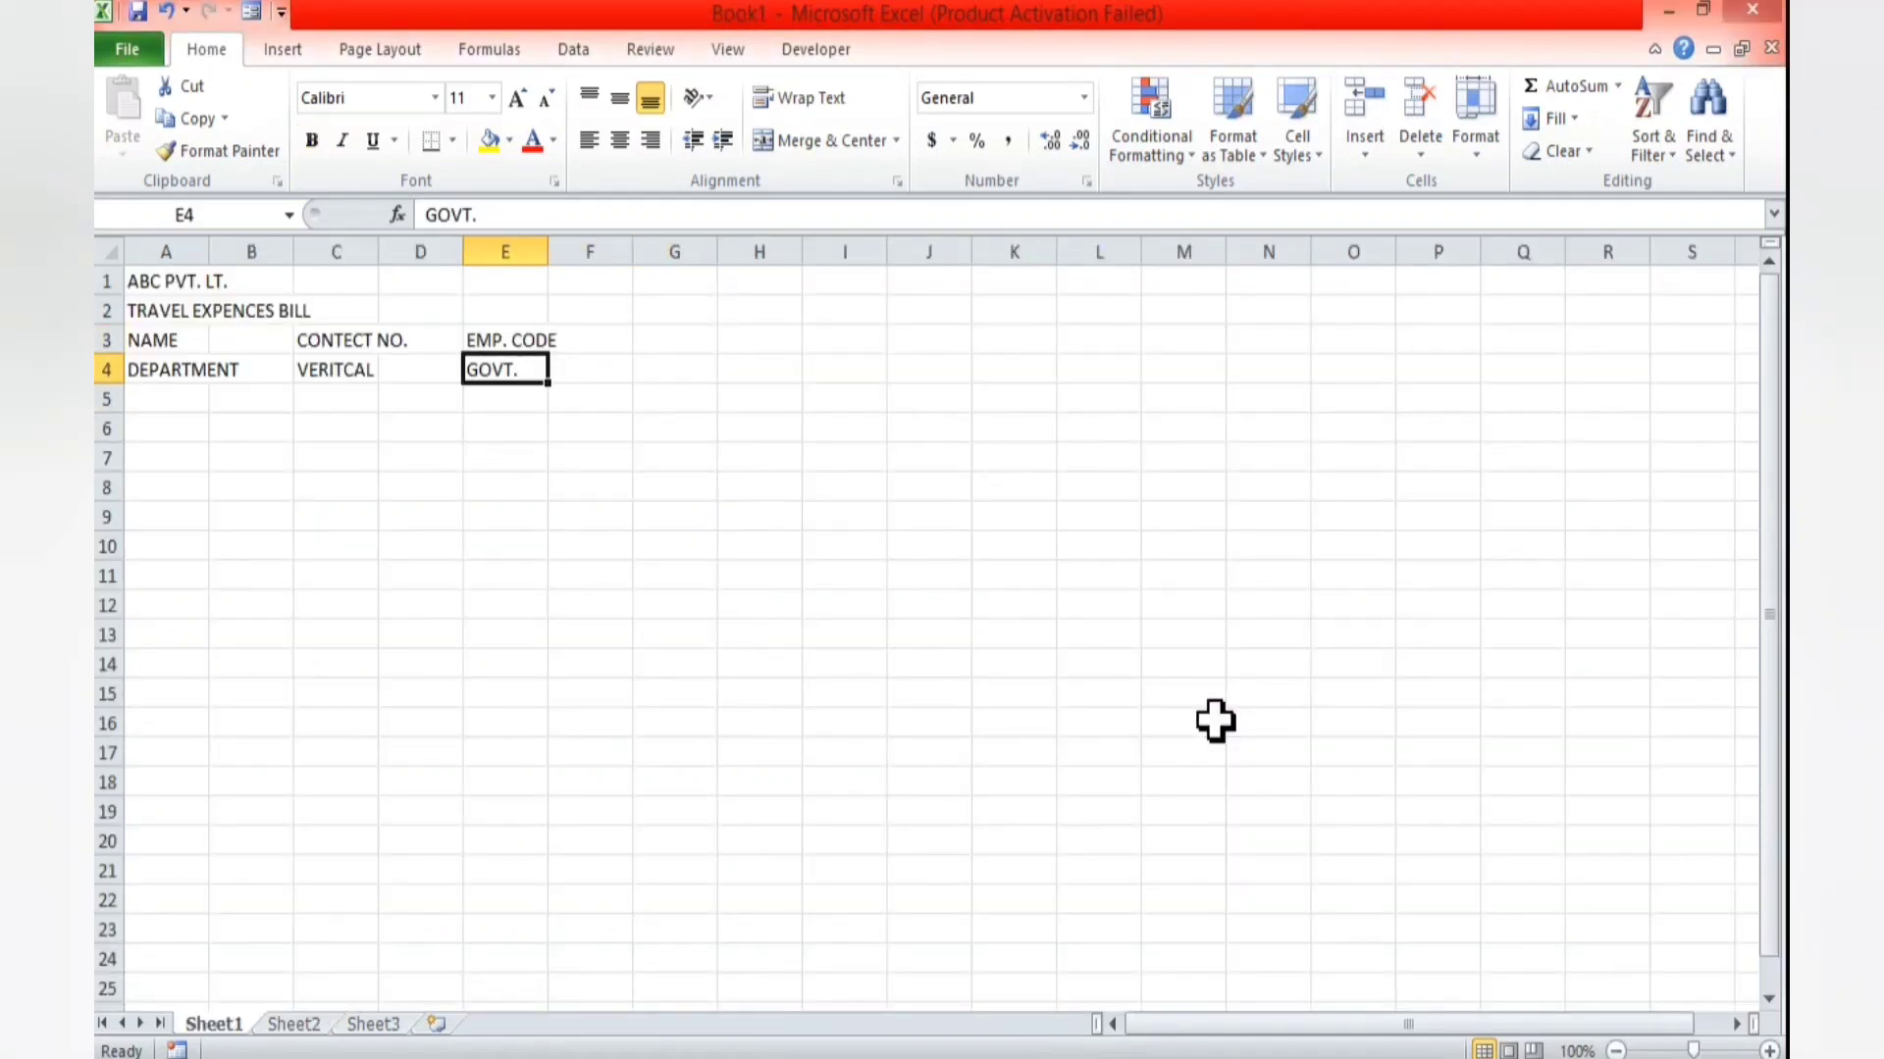
text(MONTH)
key(Tab)
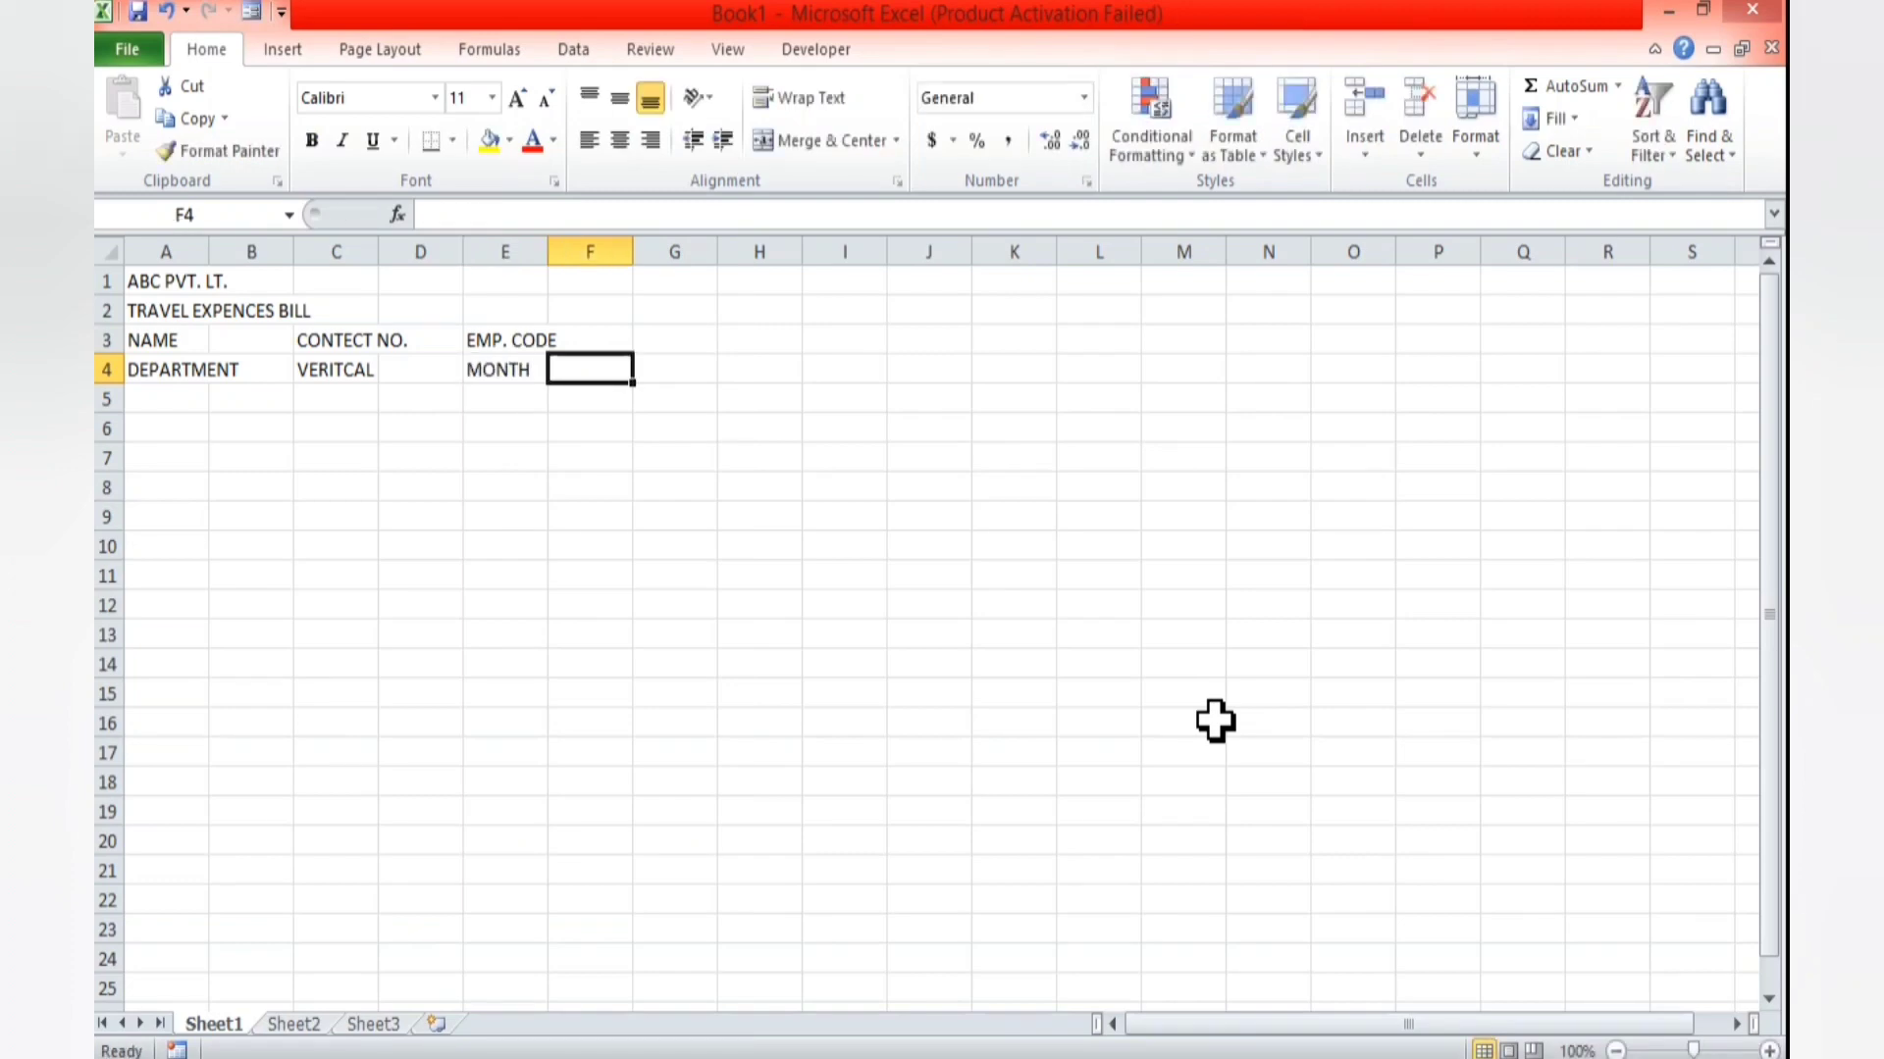
key(Up)
key(Right)
key(alt+Tab)
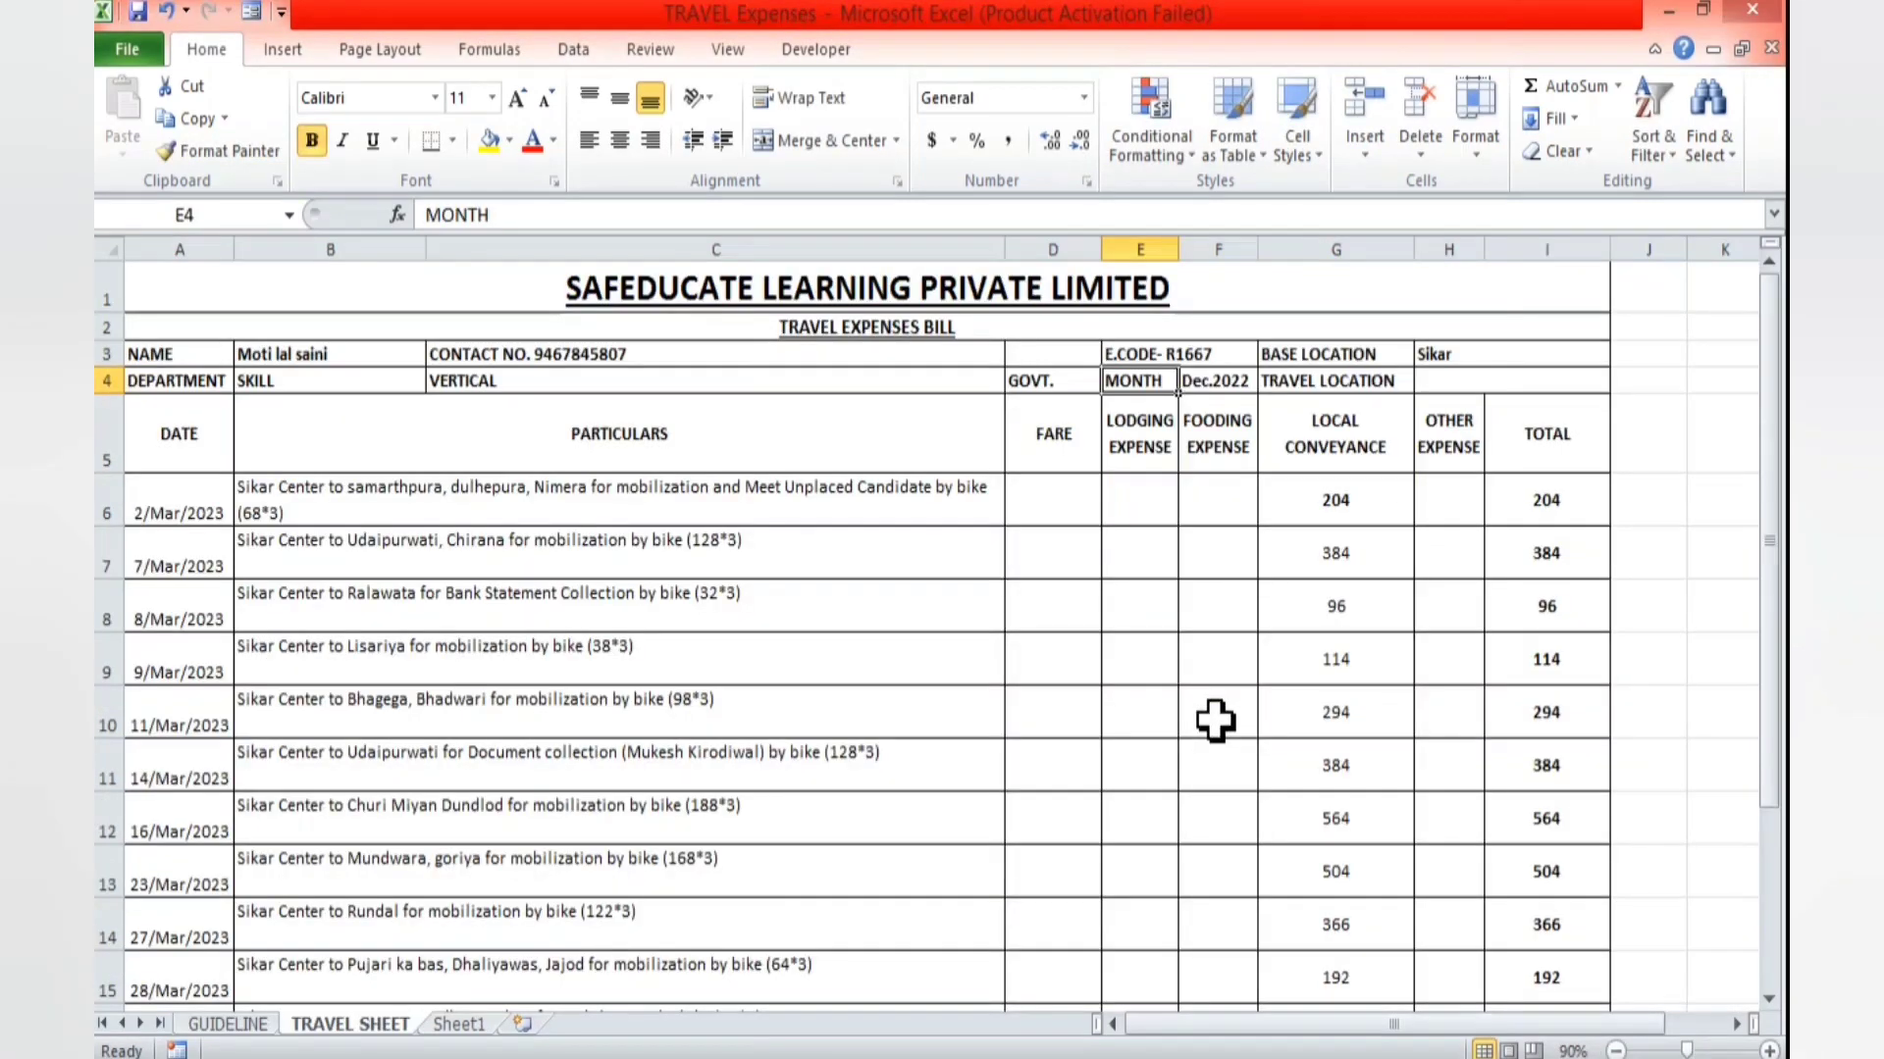
- Enter BASE LOCATION in G3 after checking the reference's location labels
key(Right)
key(Up)
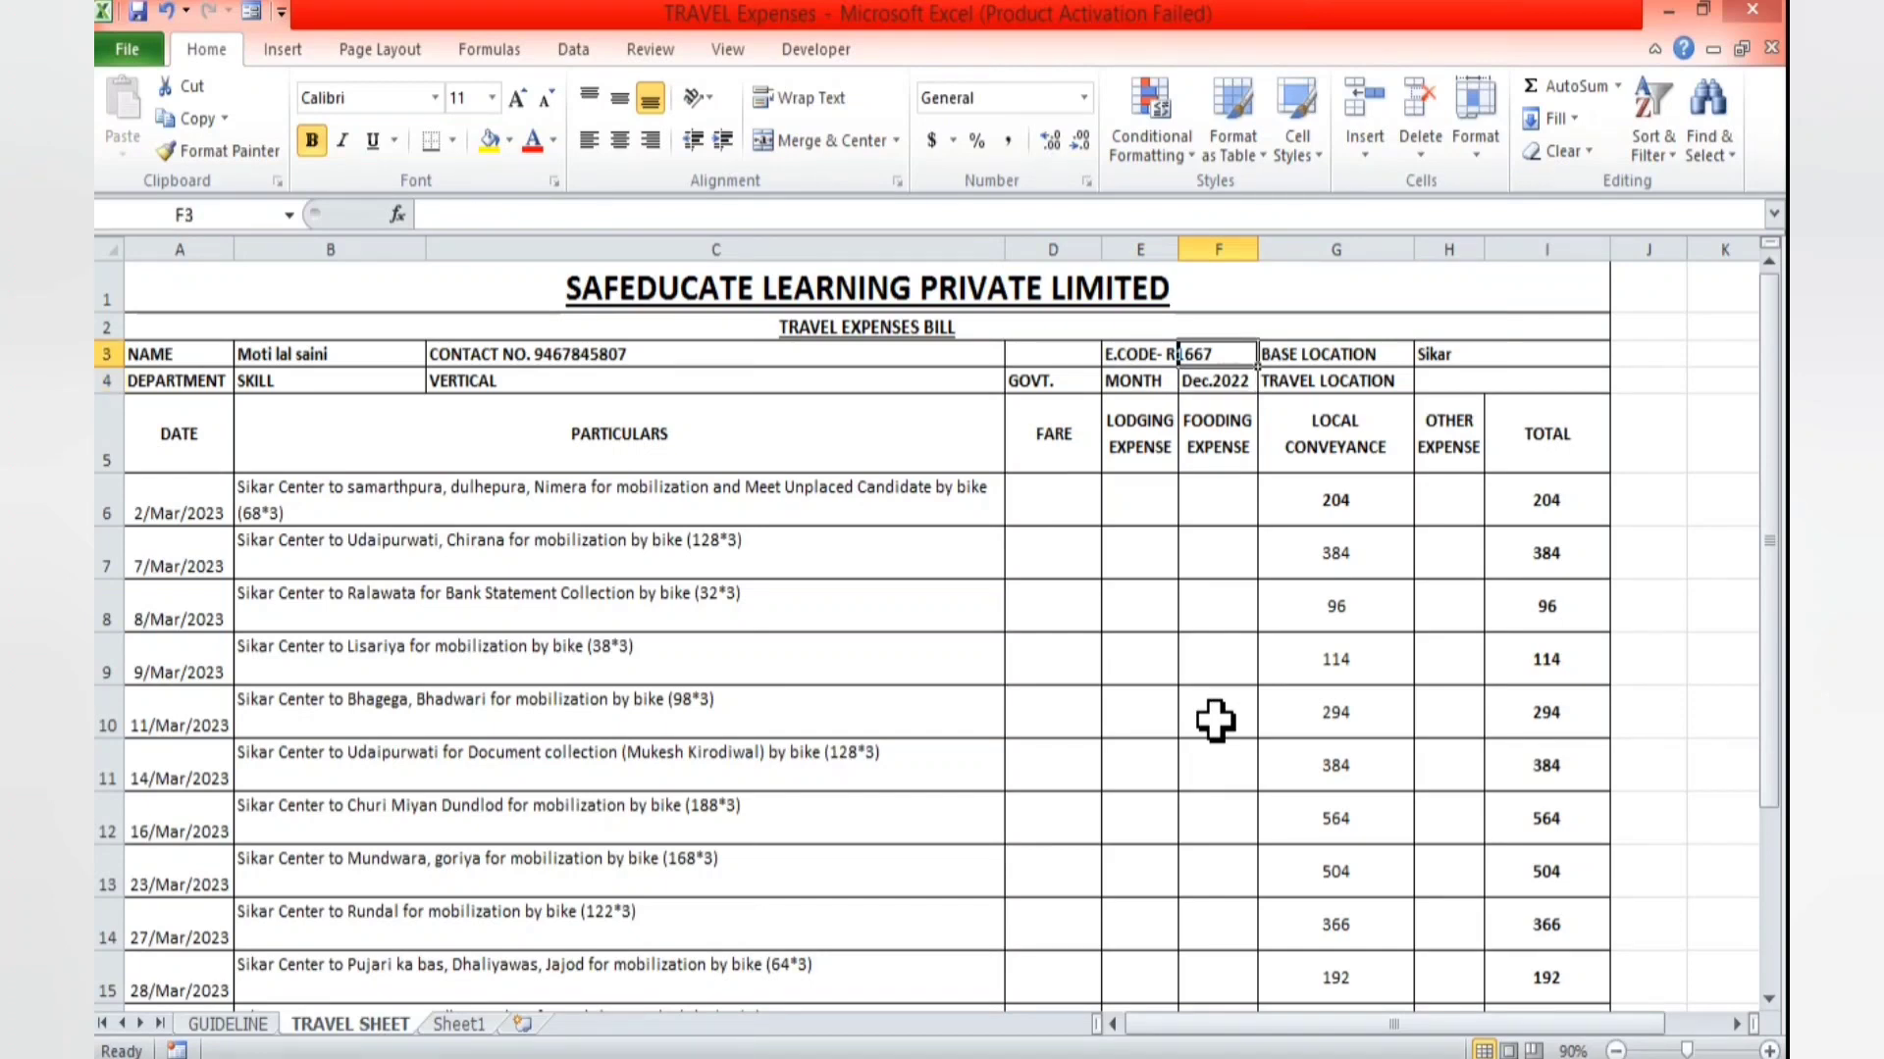
key(Right)
key(Down)
key(Up)
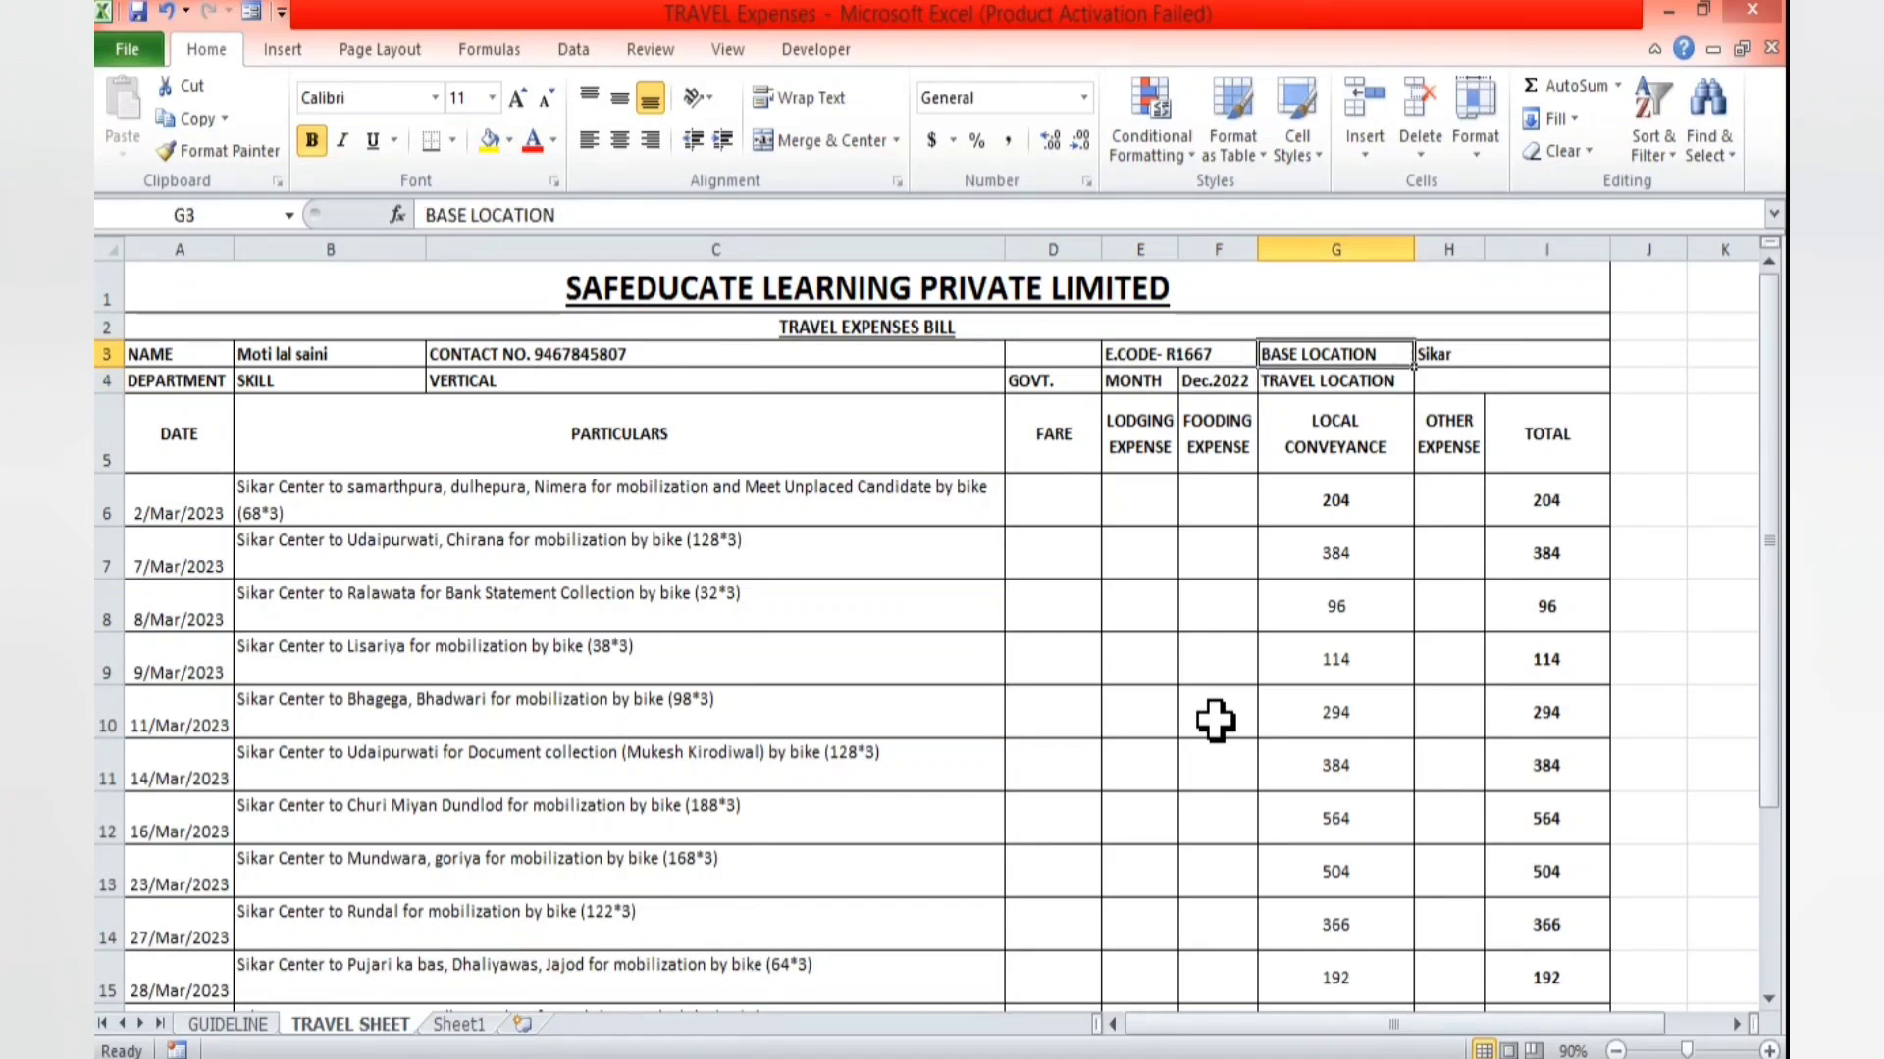
key(alt+Tab)
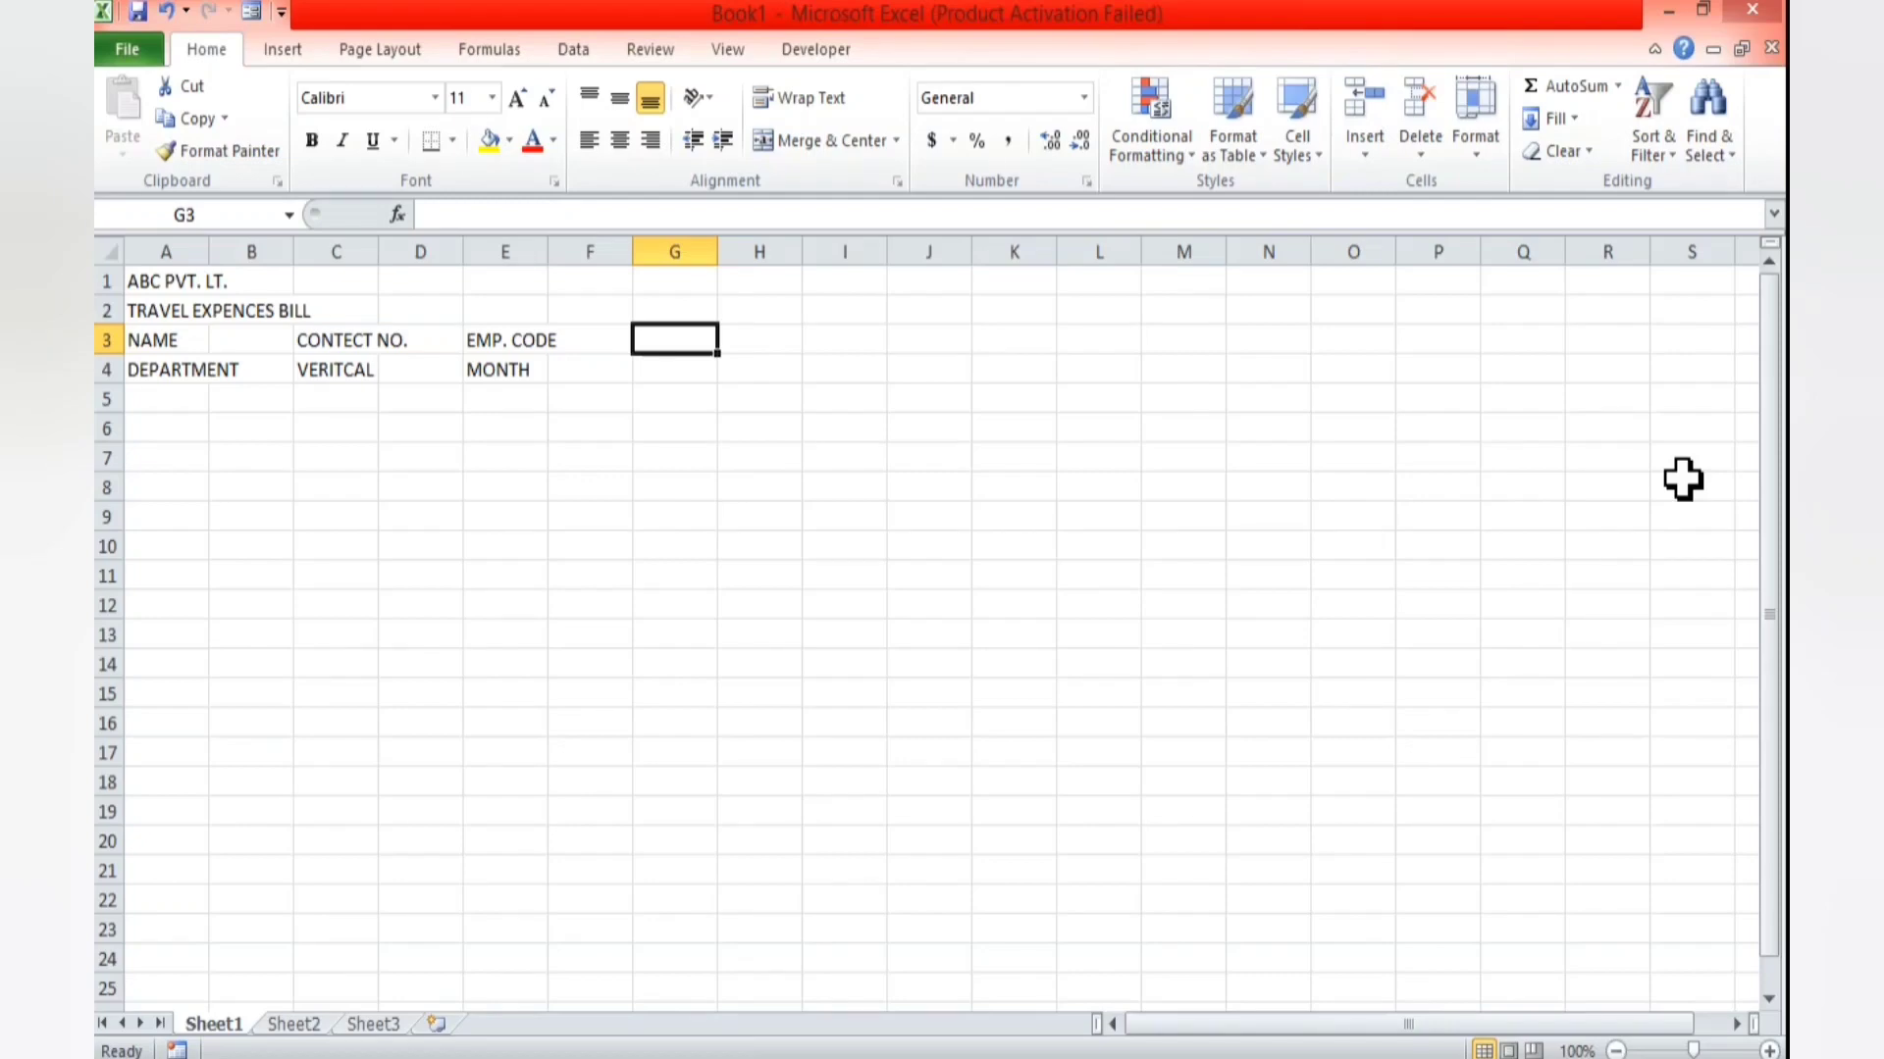
text(BASE LO)
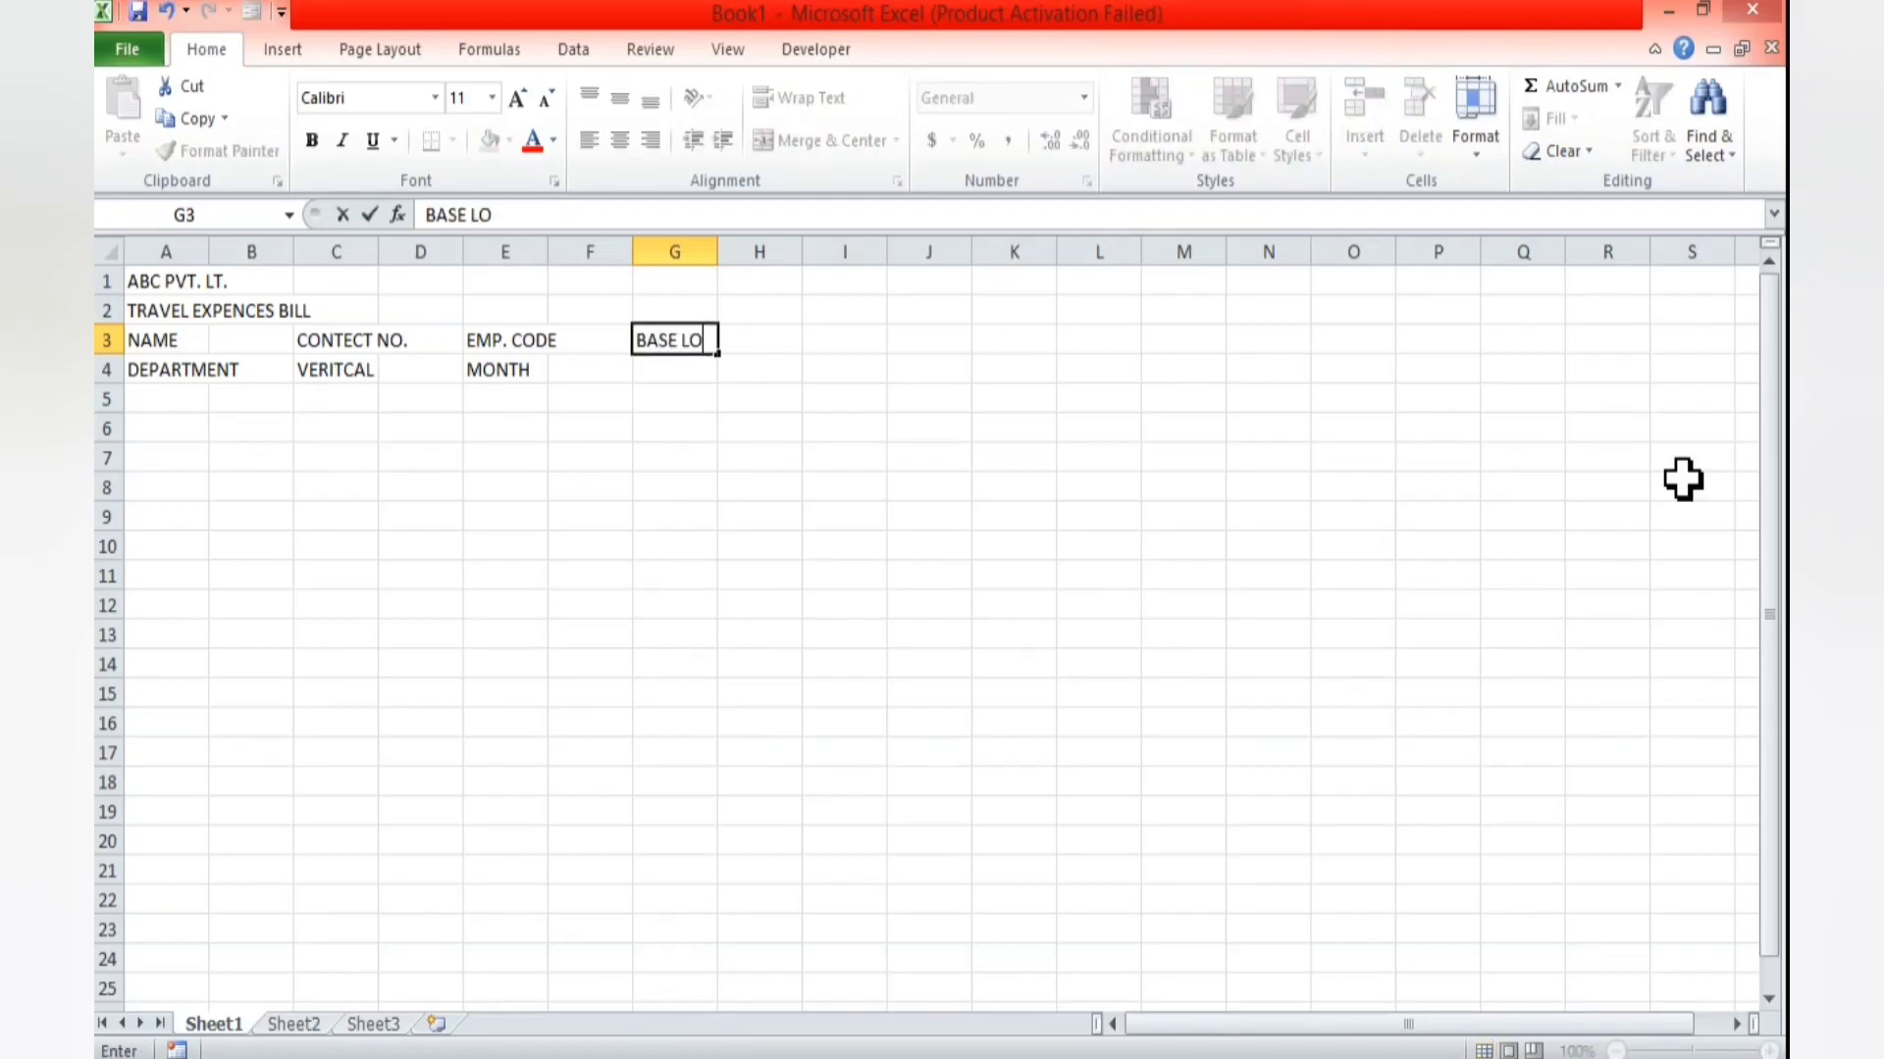
text(CATION)
key(Return)
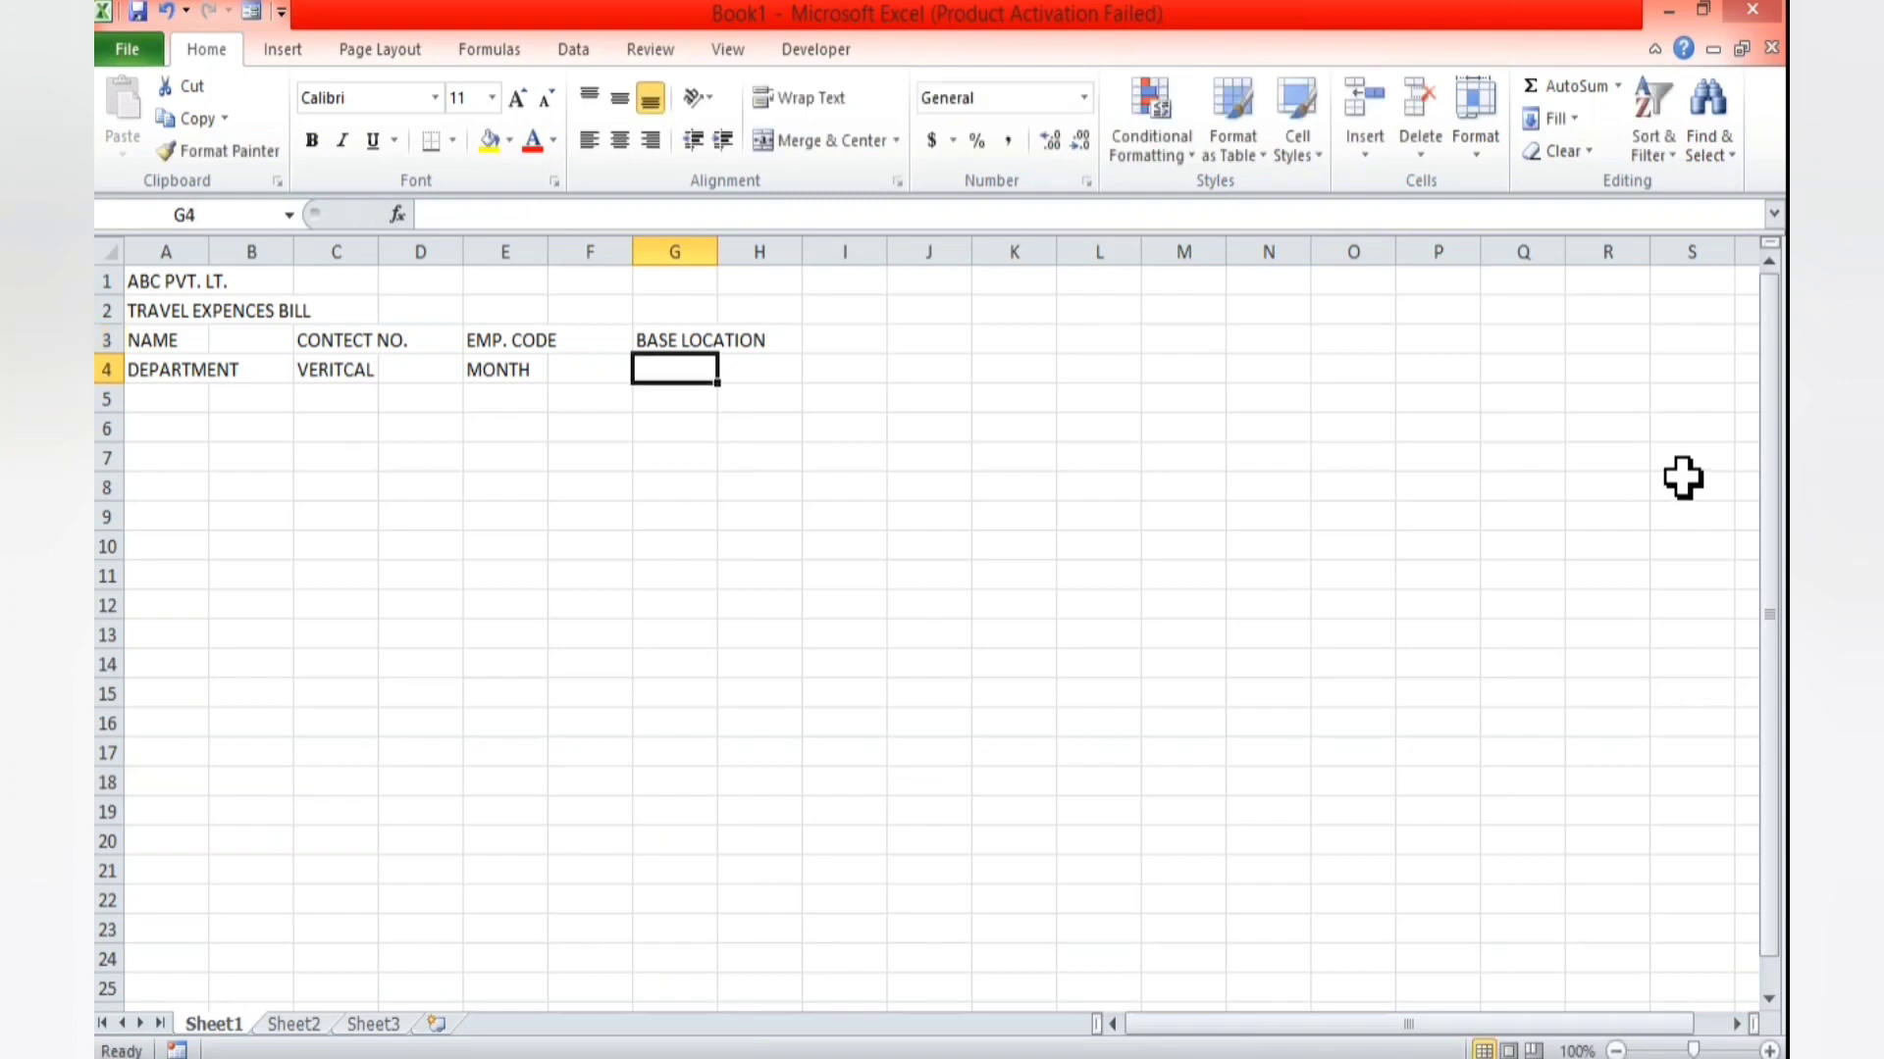
- Enter TRAVEL LOCATION in G4 of Book1
text(TRAVEL )
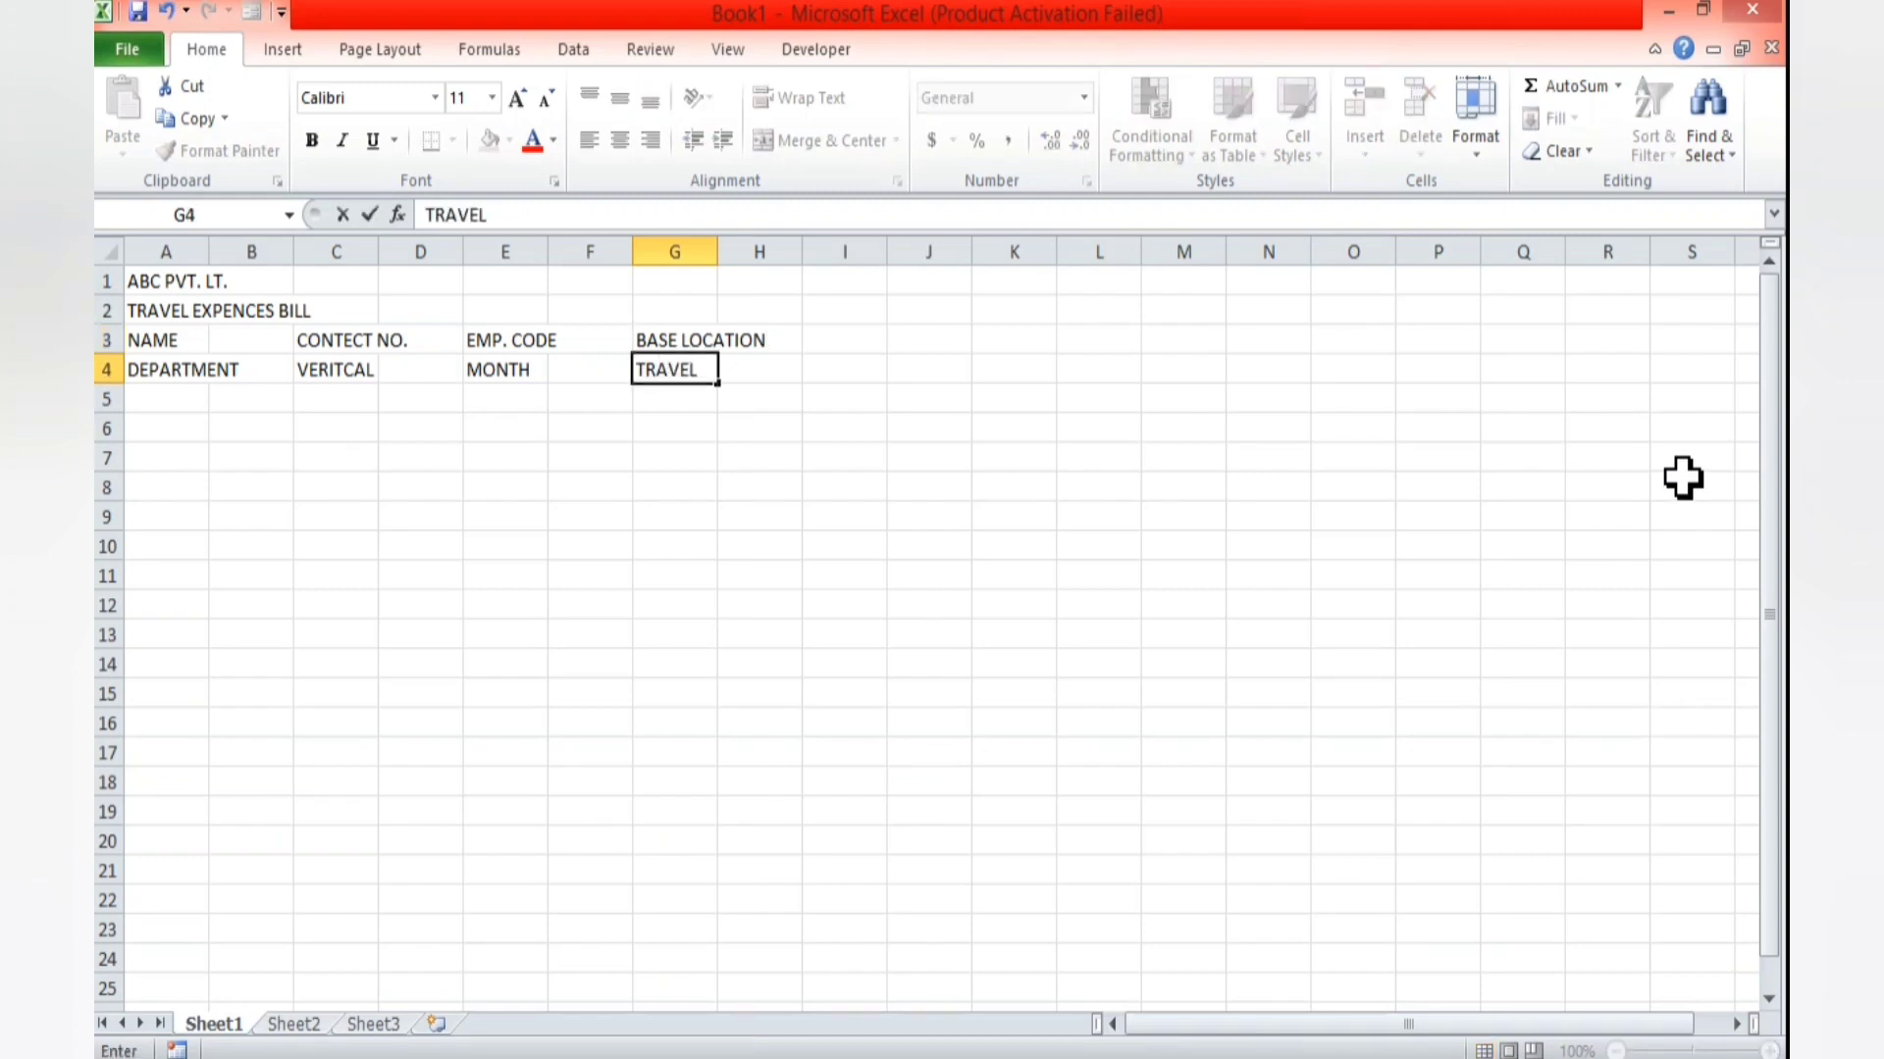
text(LOCATION)
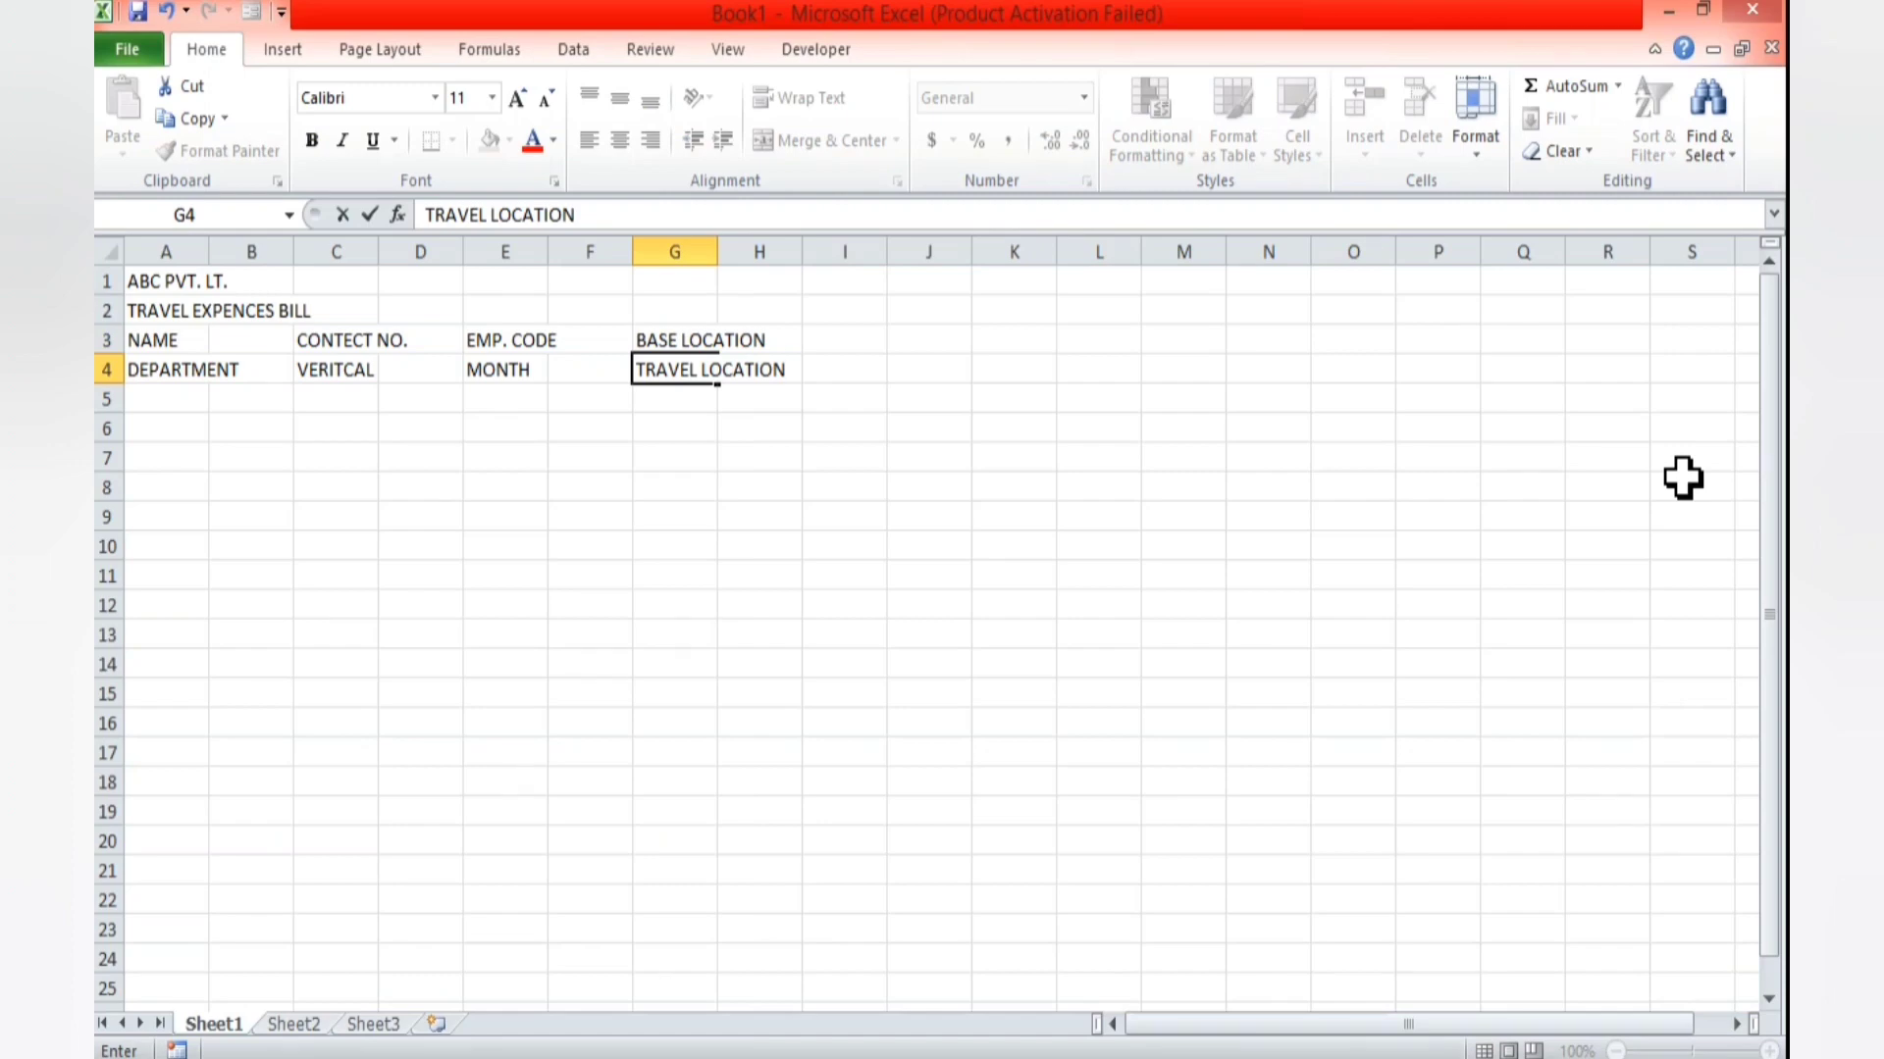
key(Return)
key(alt+Tab)
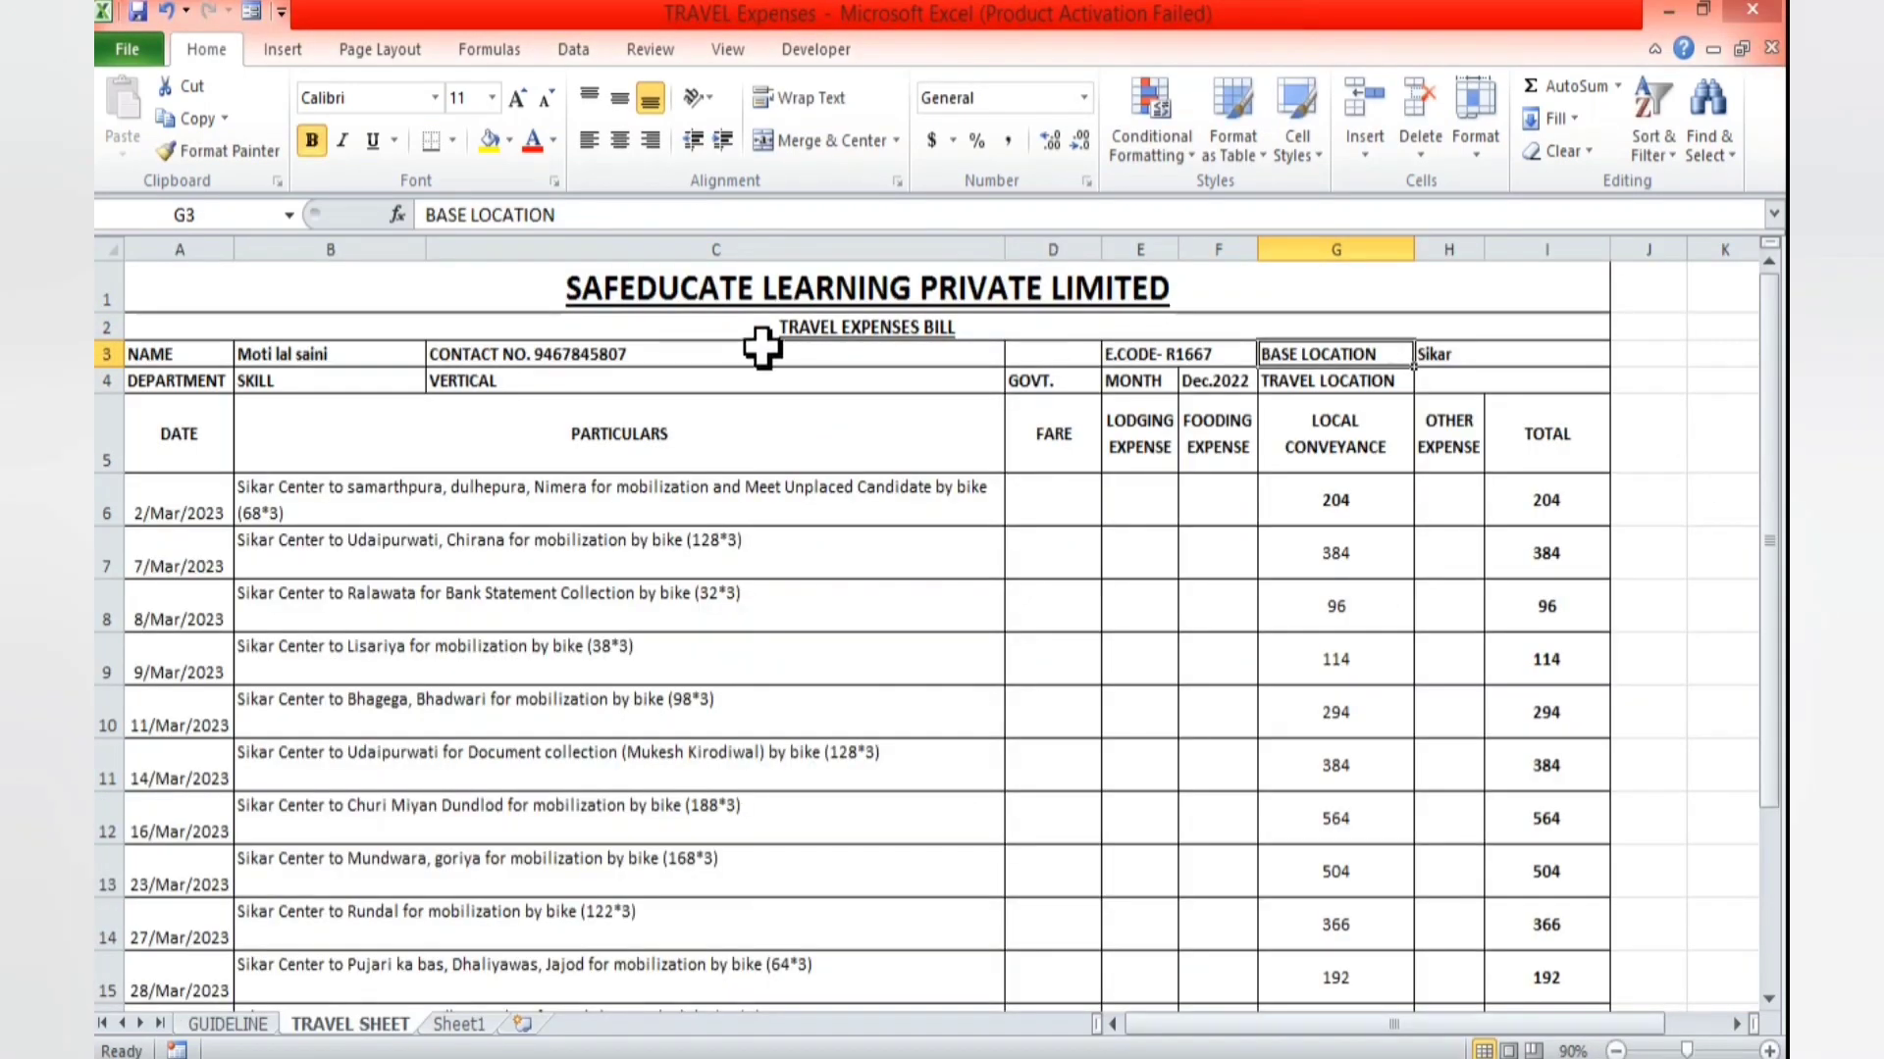
click(152, 427)
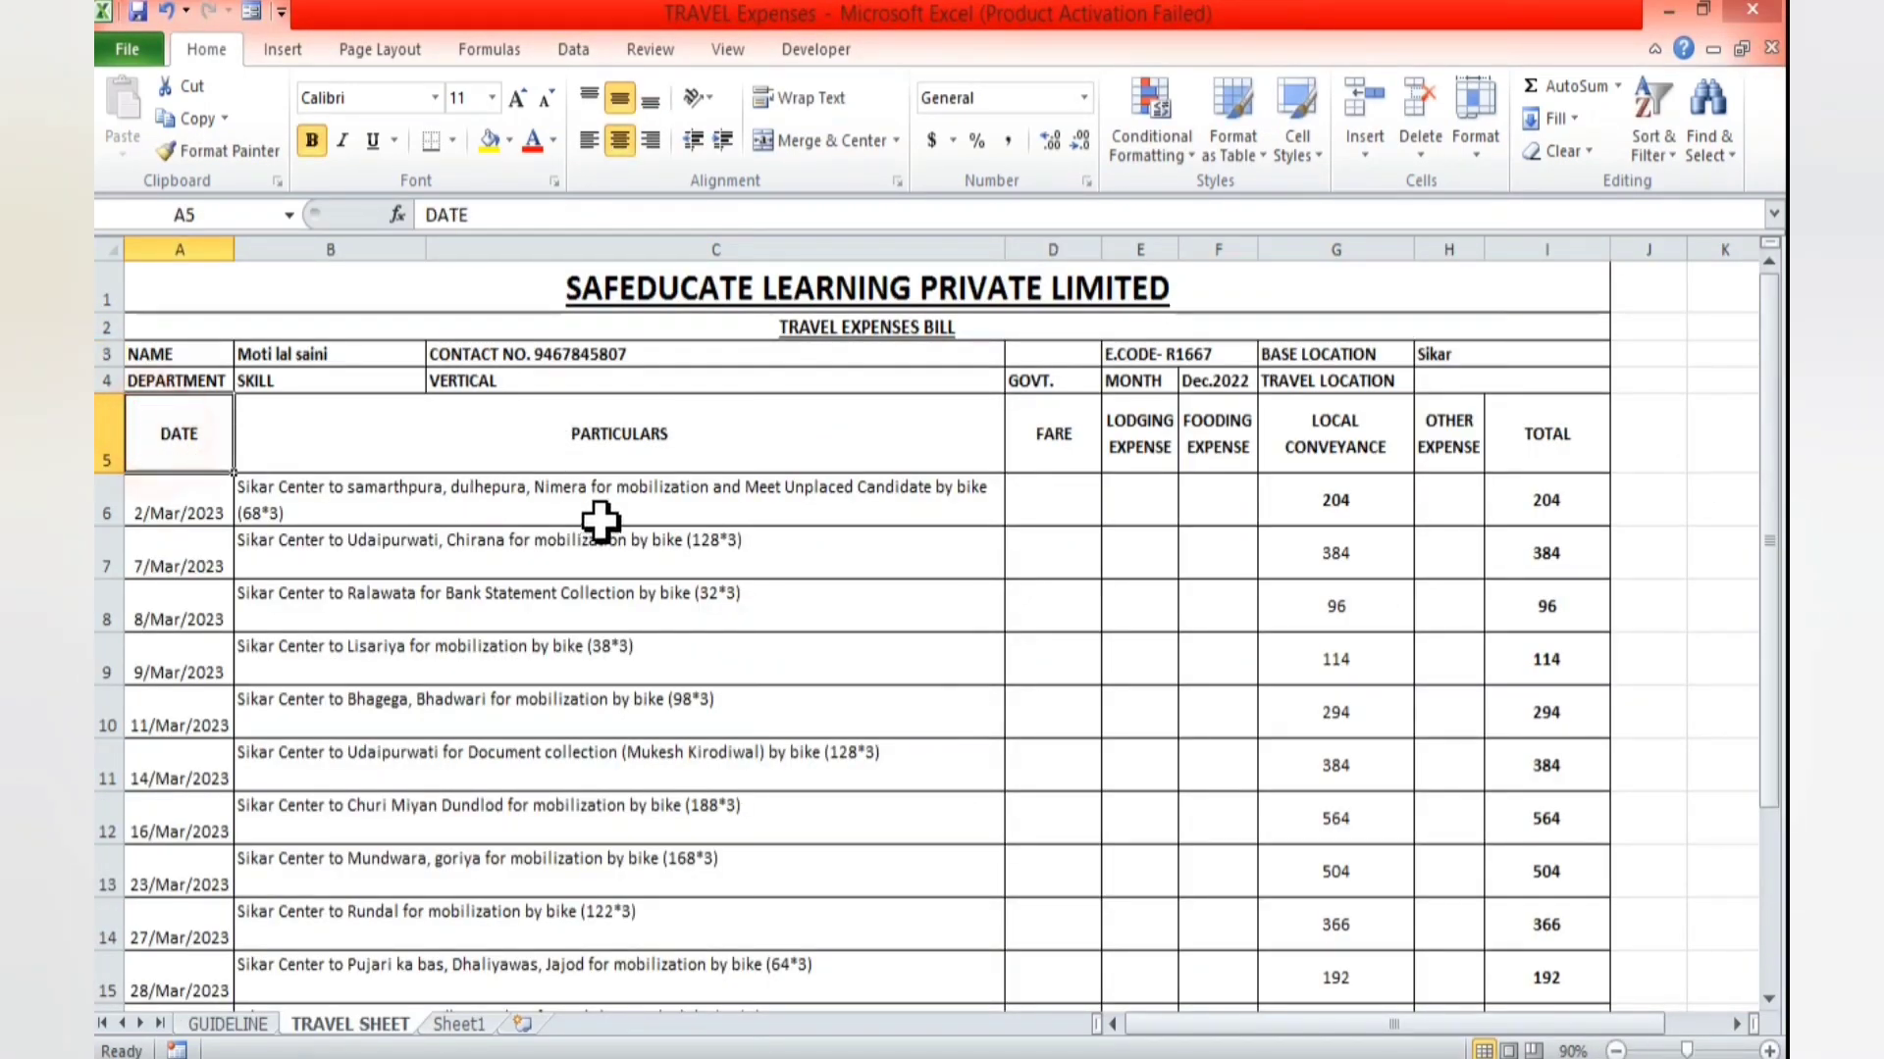
click(622, 427)
click(1040, 436)
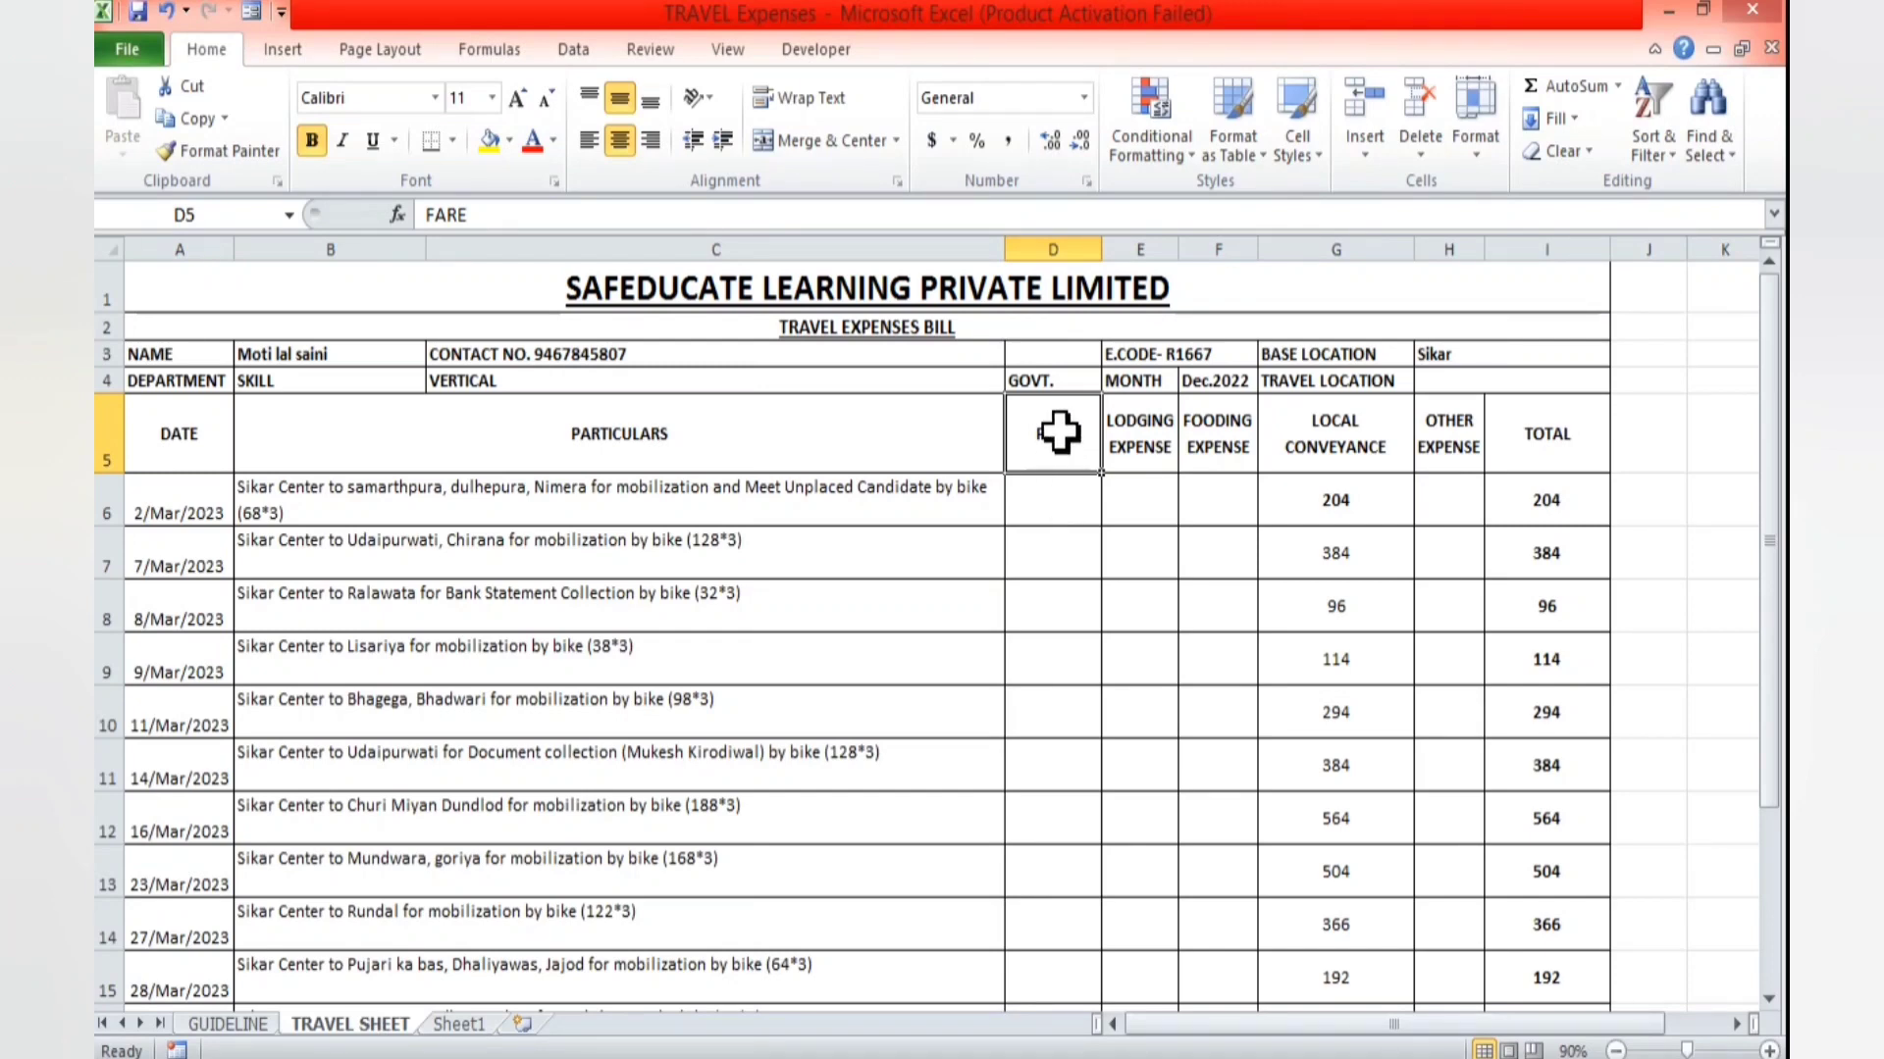
drag(1059, 439, 1048, 681)
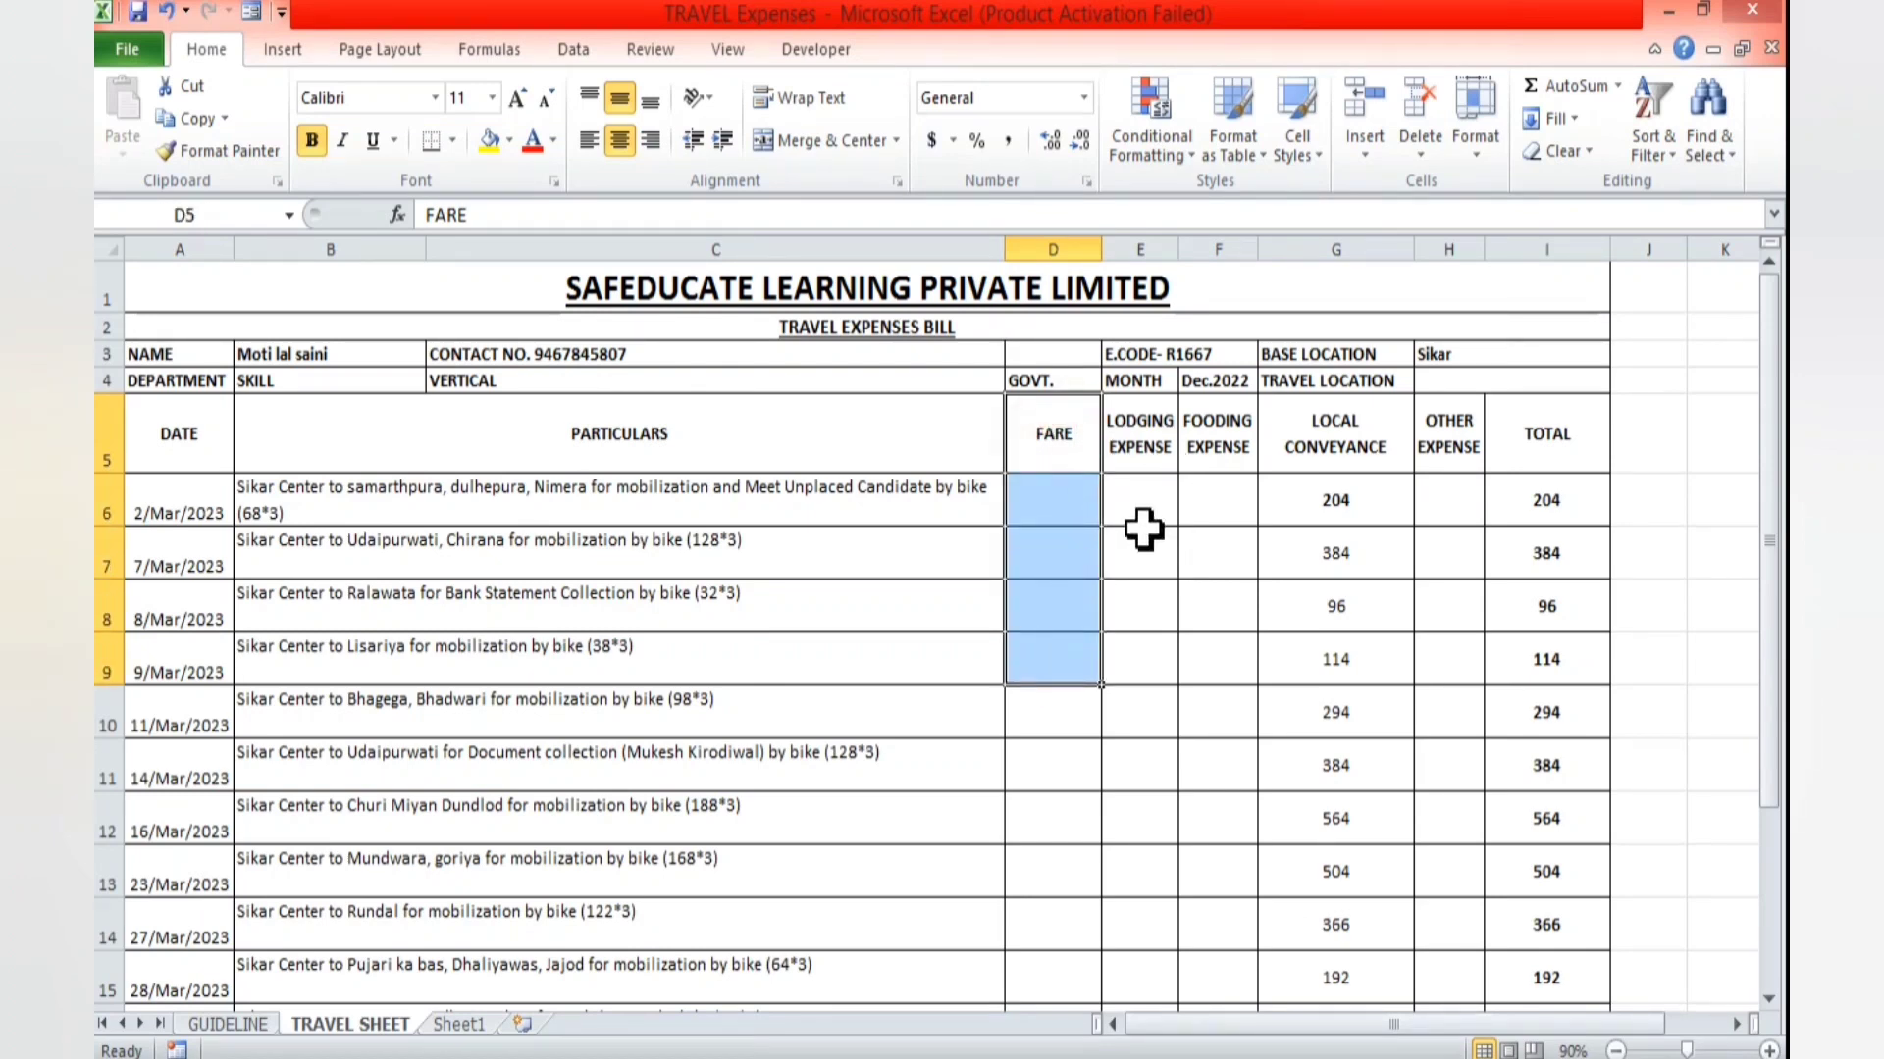
click(1141, 451)
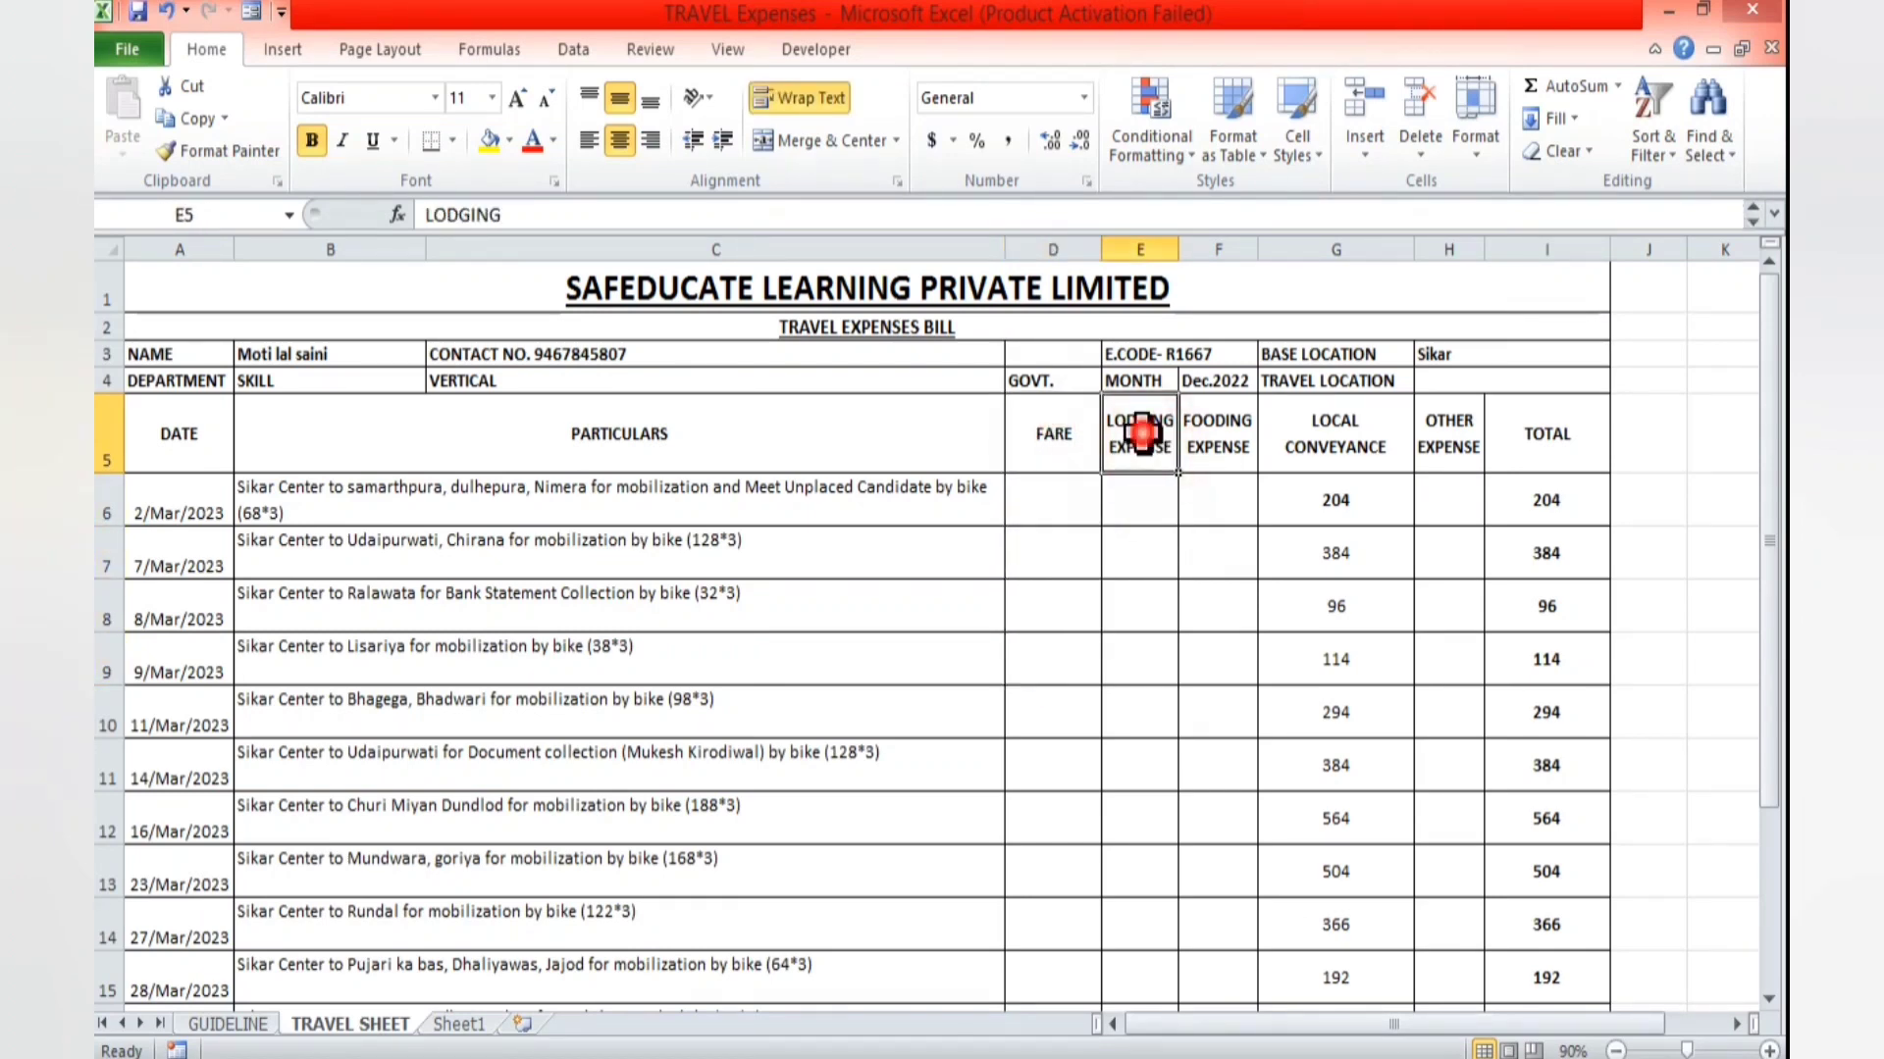
drag(1135, 432, 1148, 723)
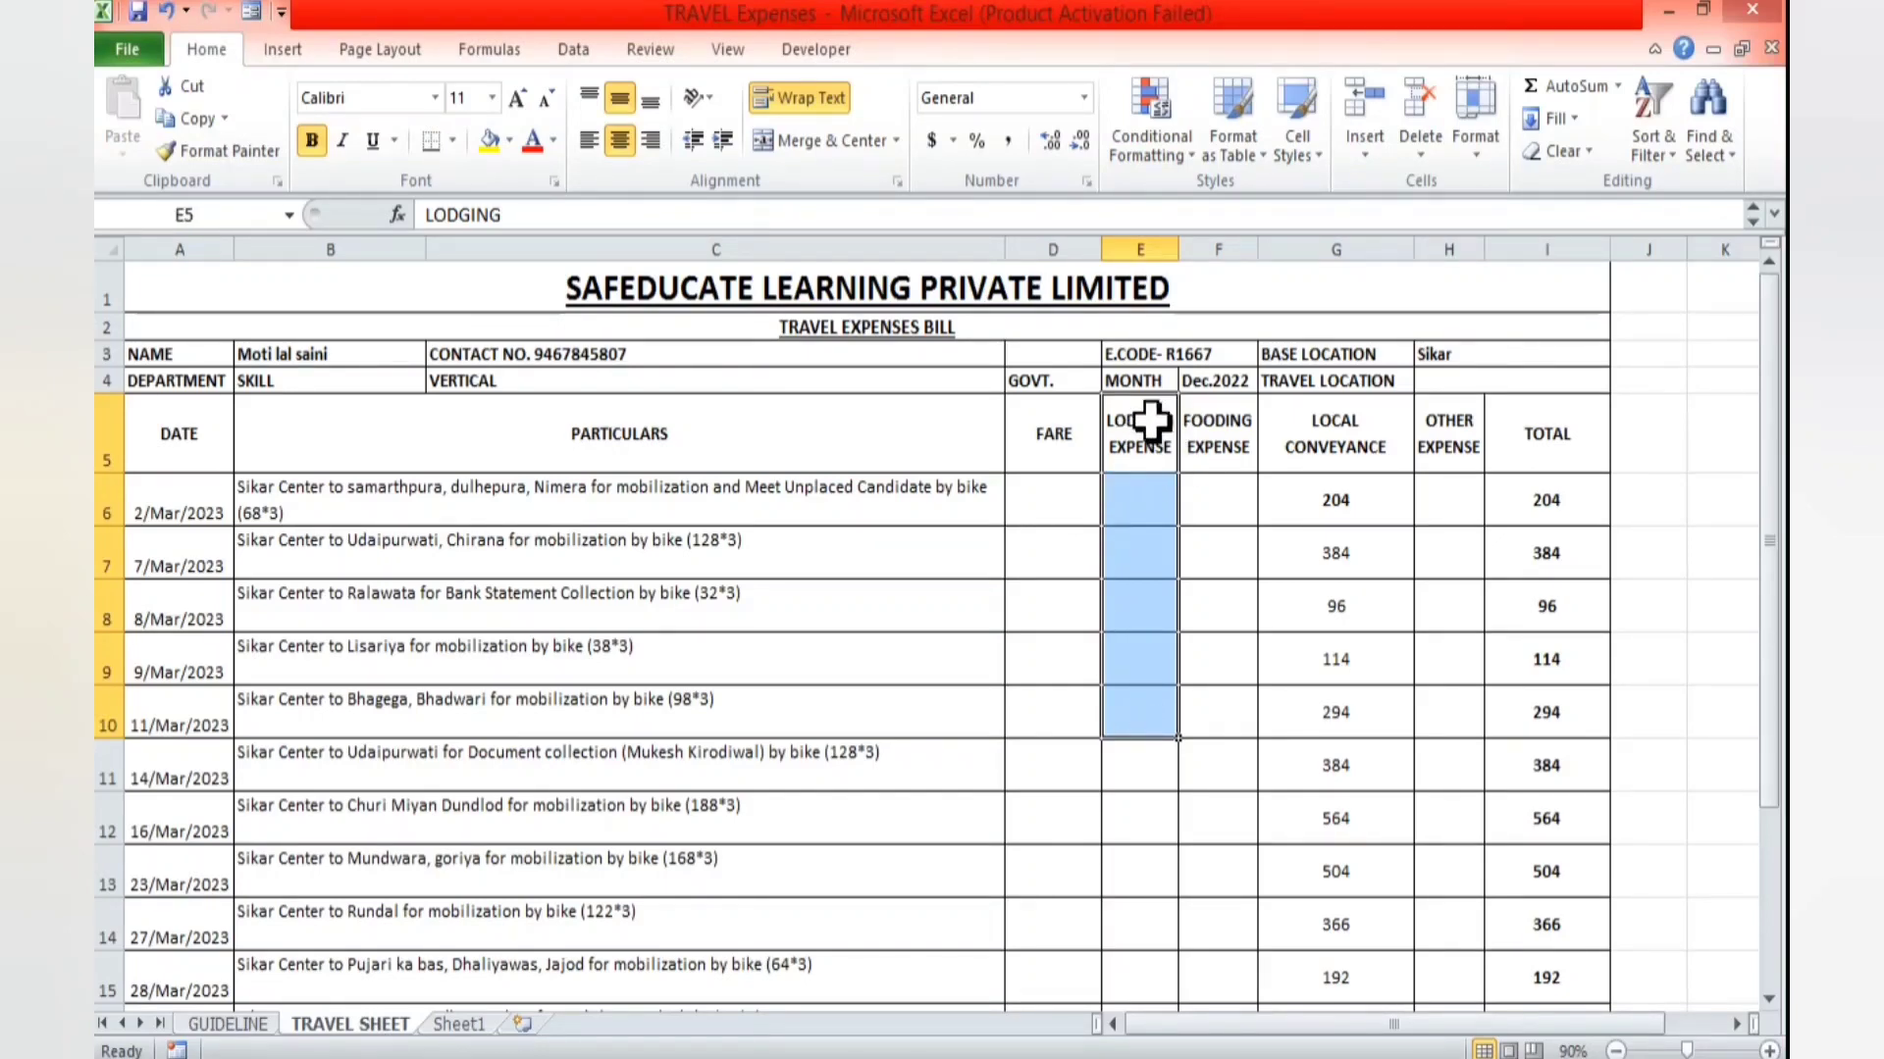
drag(1221, 433, 1232, 706)
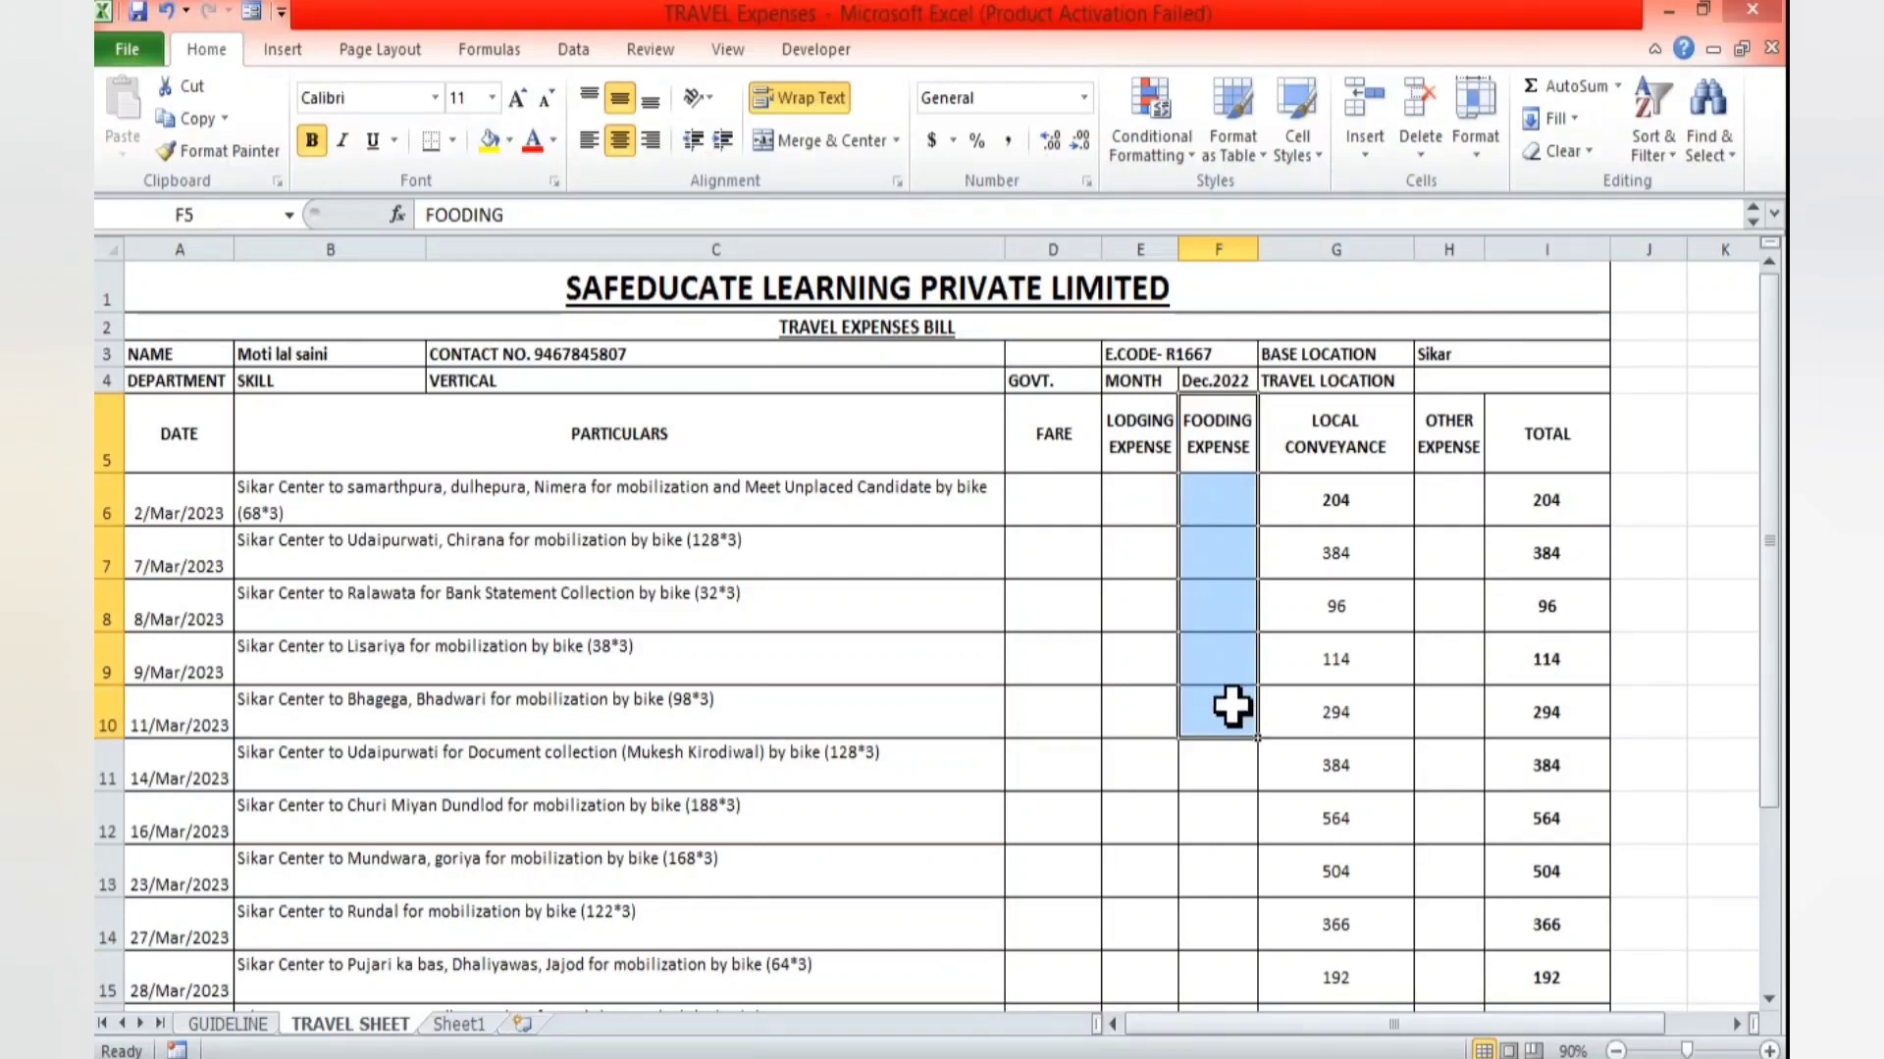
click(1298, 415)
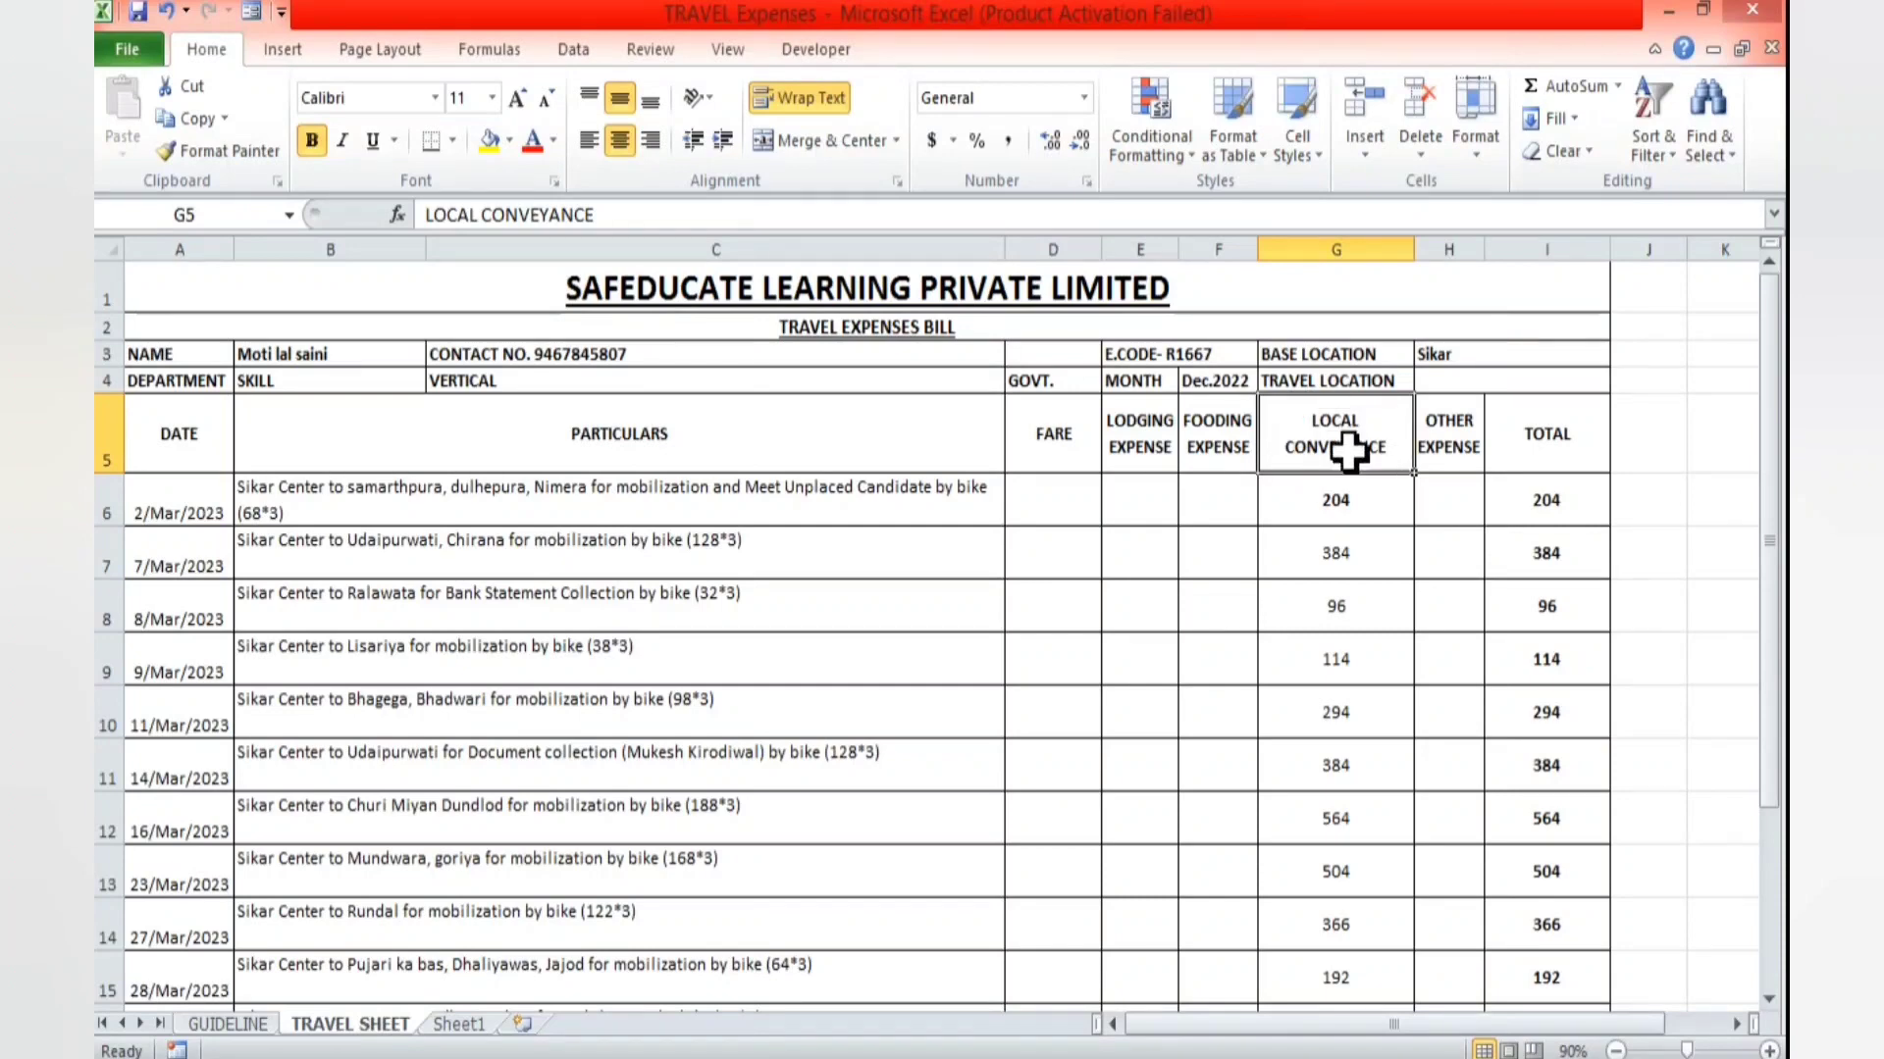
drag(1347, 451, 1344, 756)
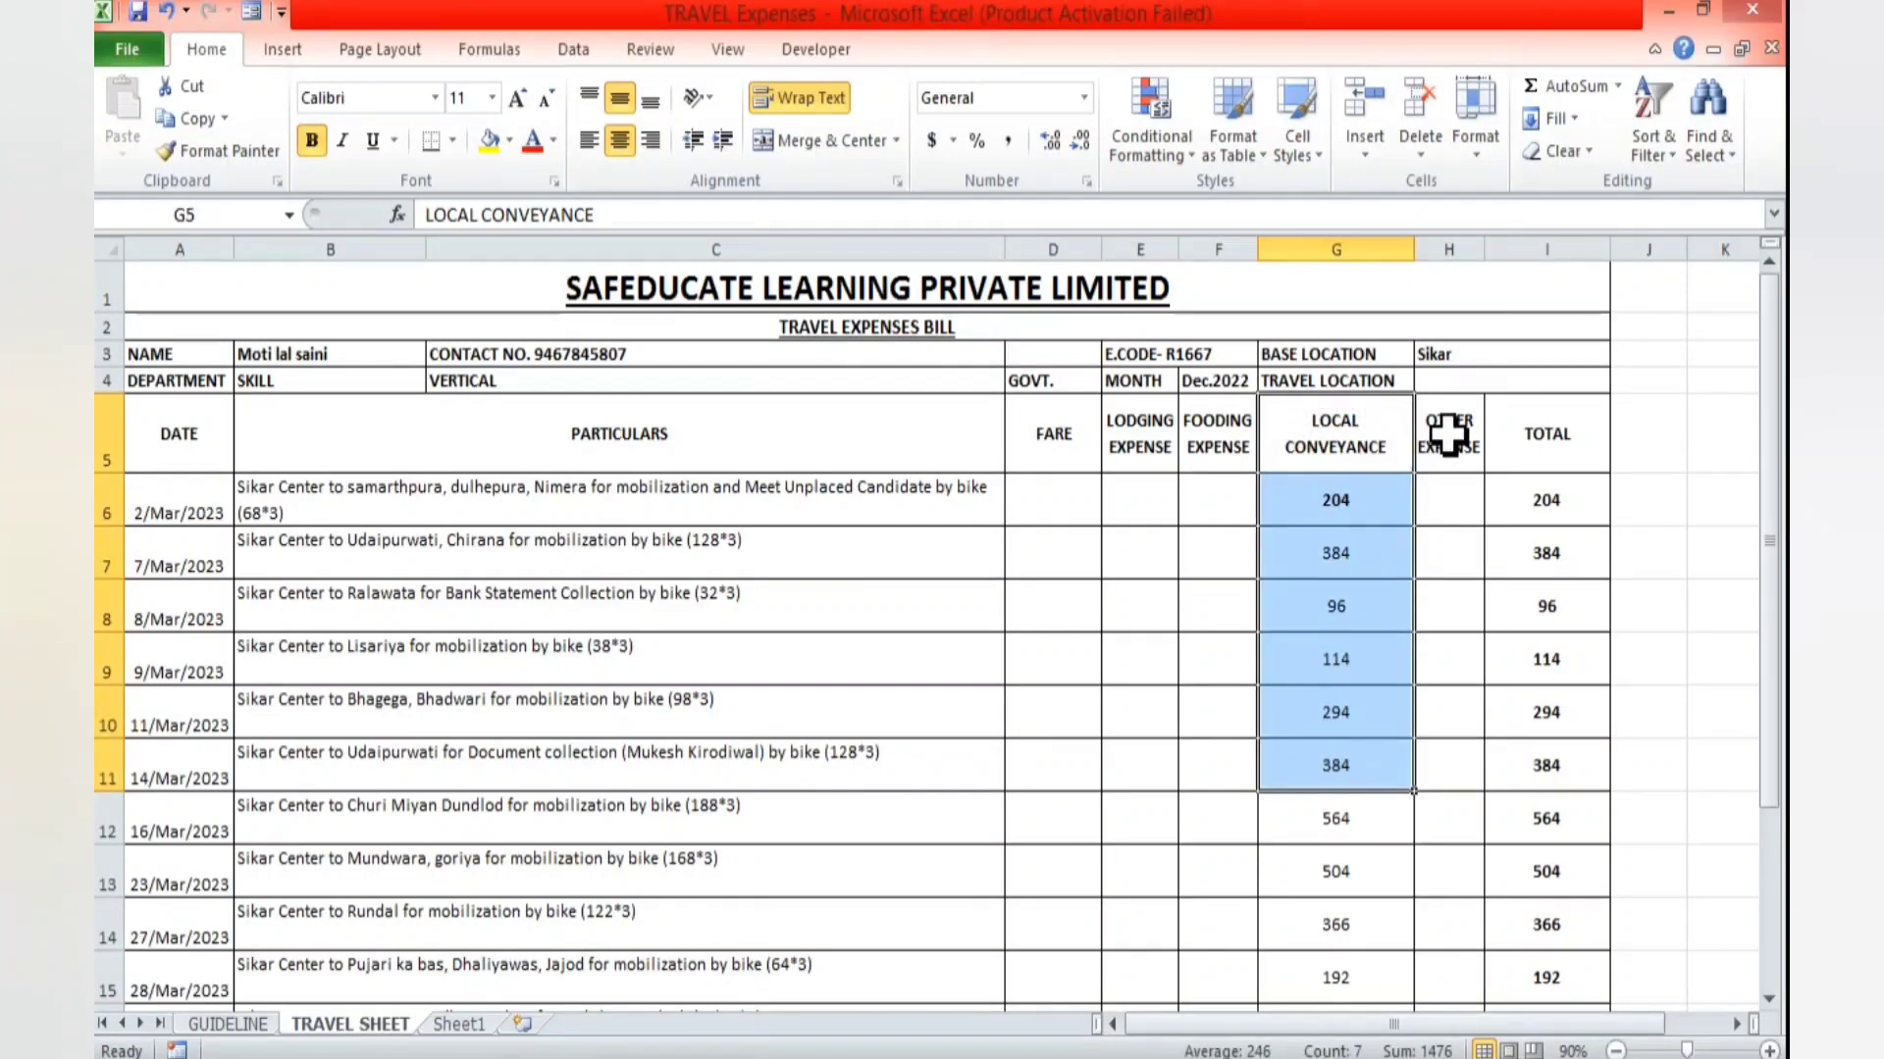
drag(1449, 431, 1450, 726)
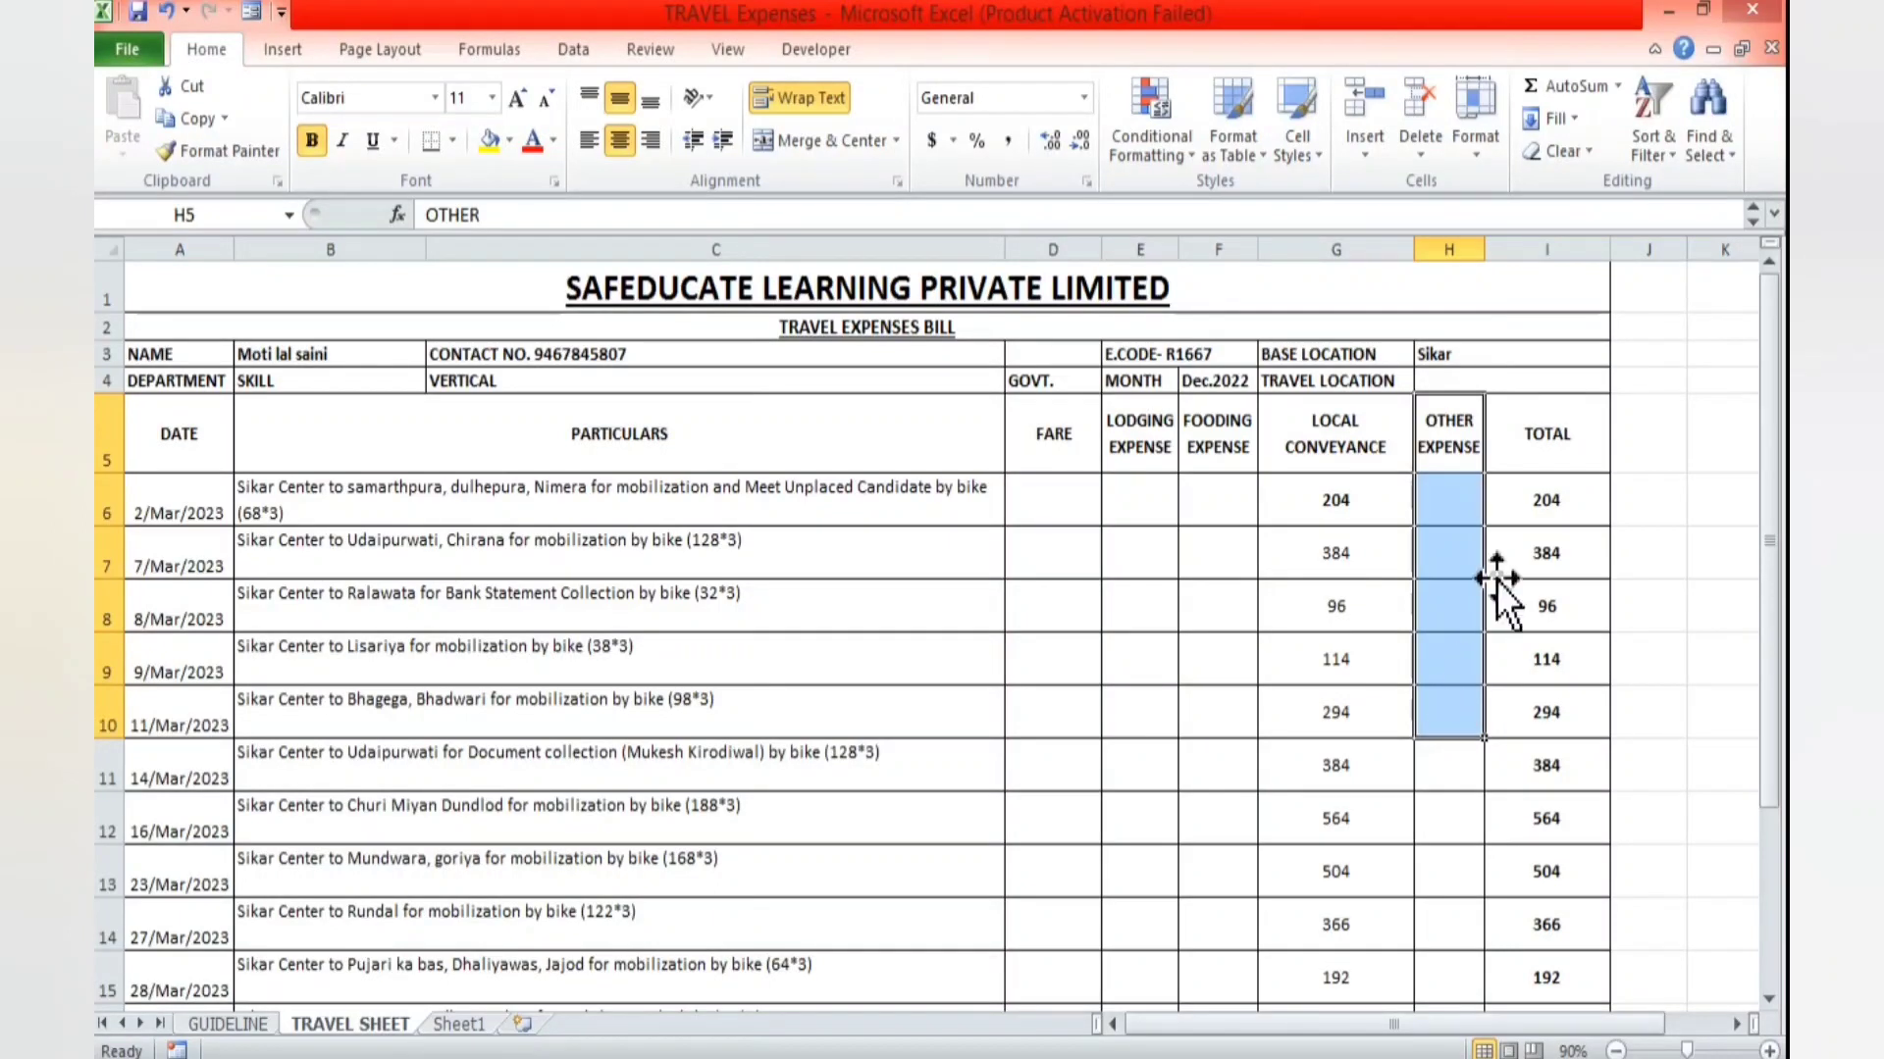
click(1530, 432)
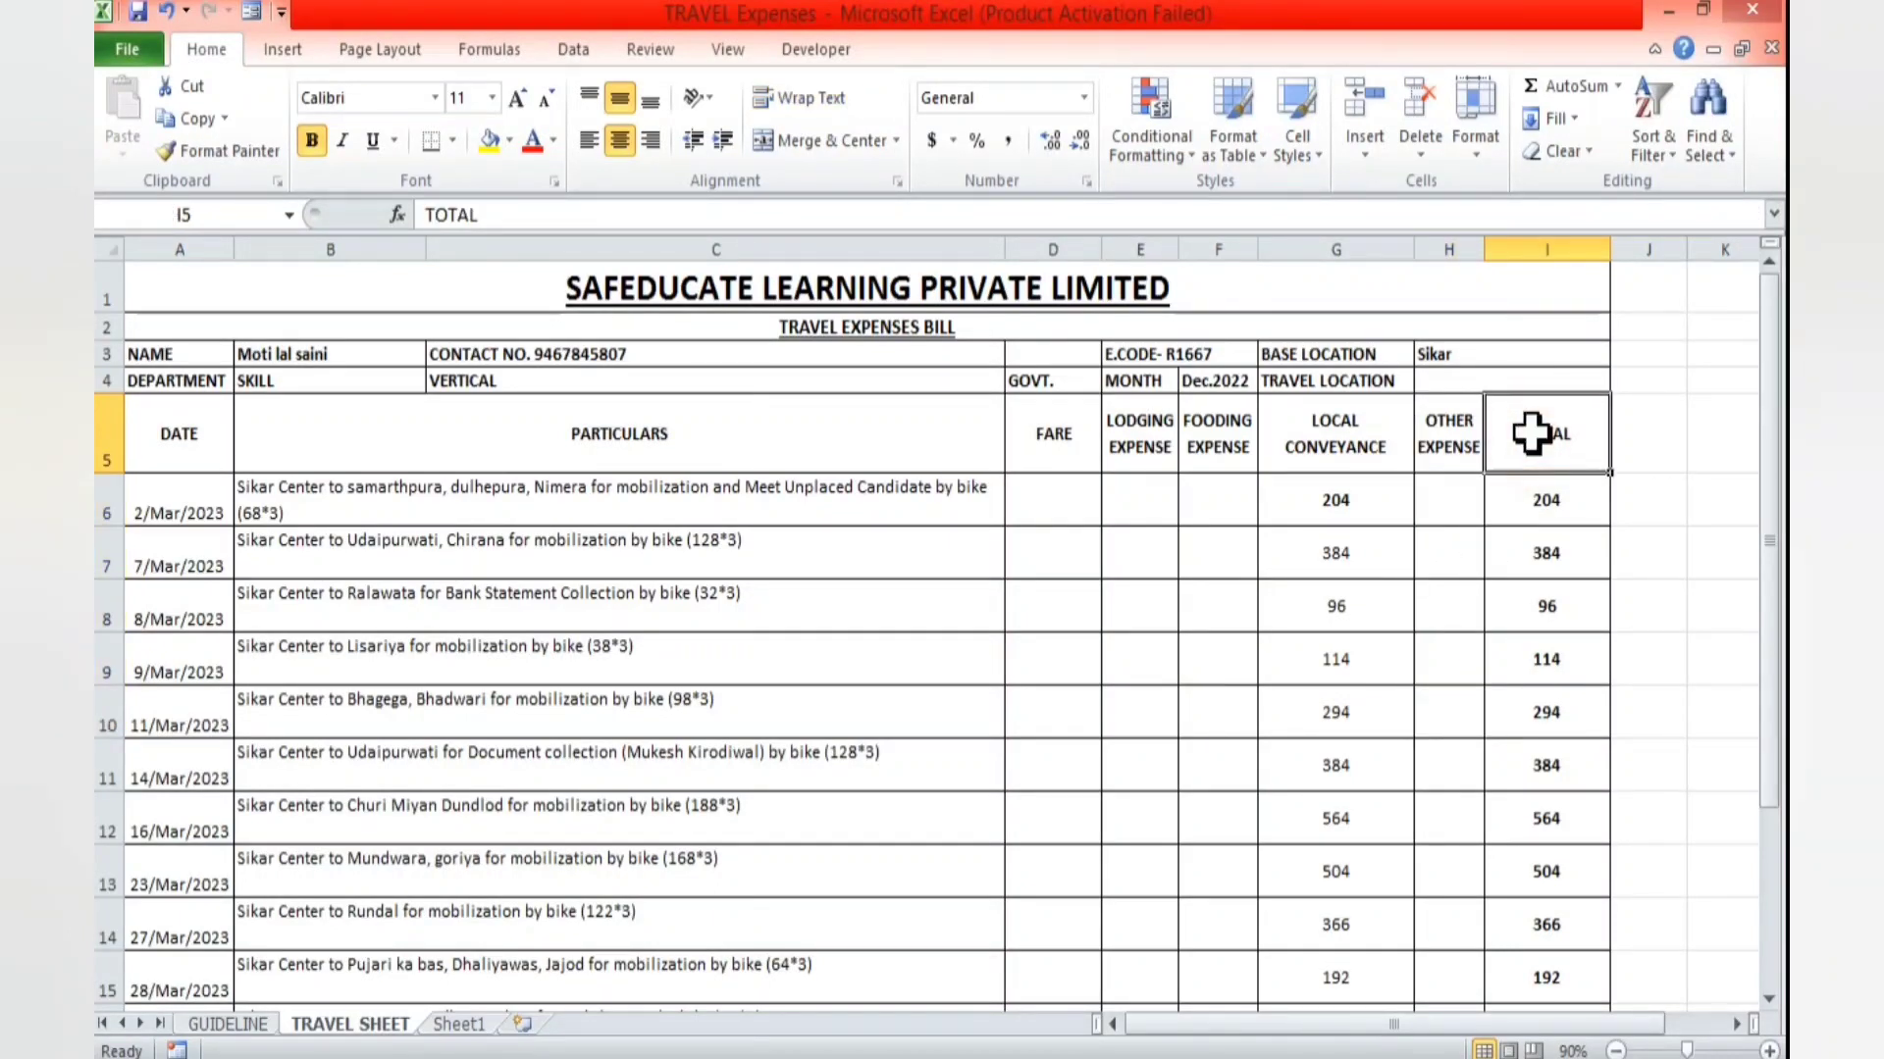
click(201, 412)
key(alt+Tab)
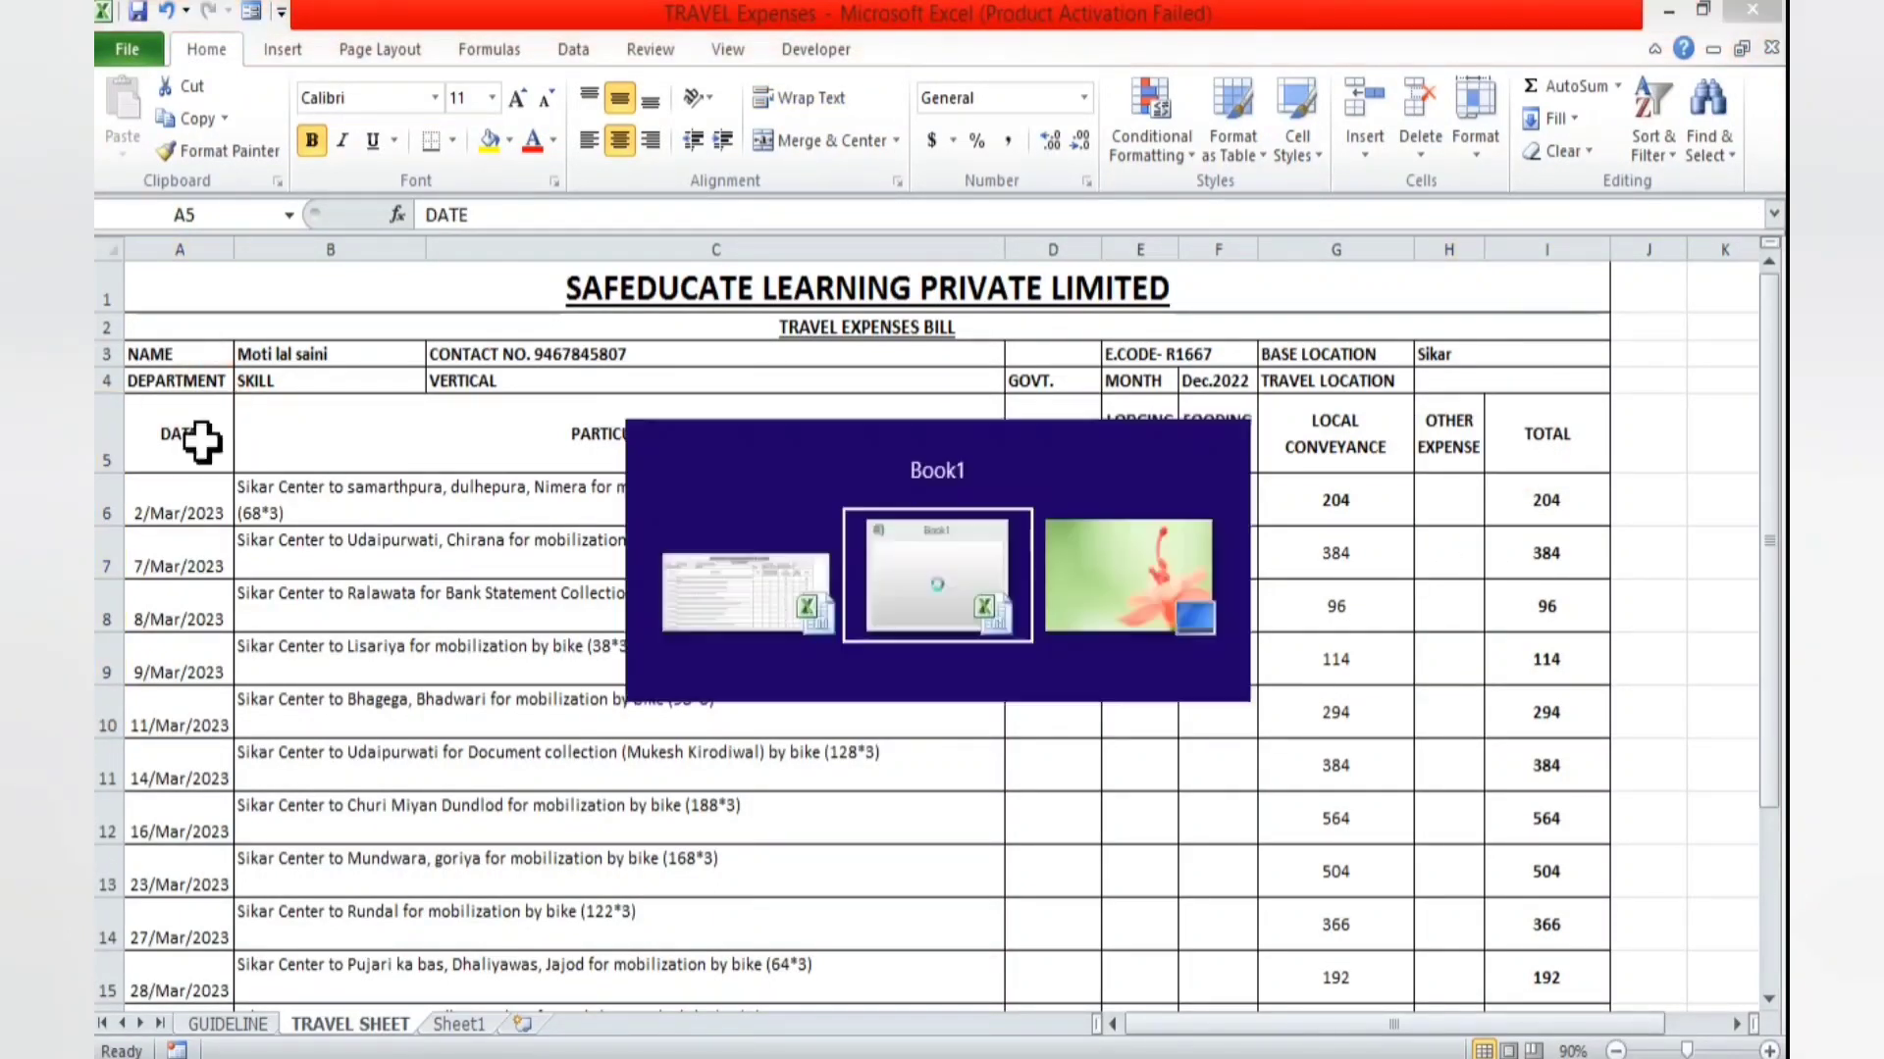
- Enter the headings DATE, PERTICULARS, FARE and LODING EXP. in A5:D5, matching the TRAVEL Expenses reference
click(135, 397)
text(DATE)
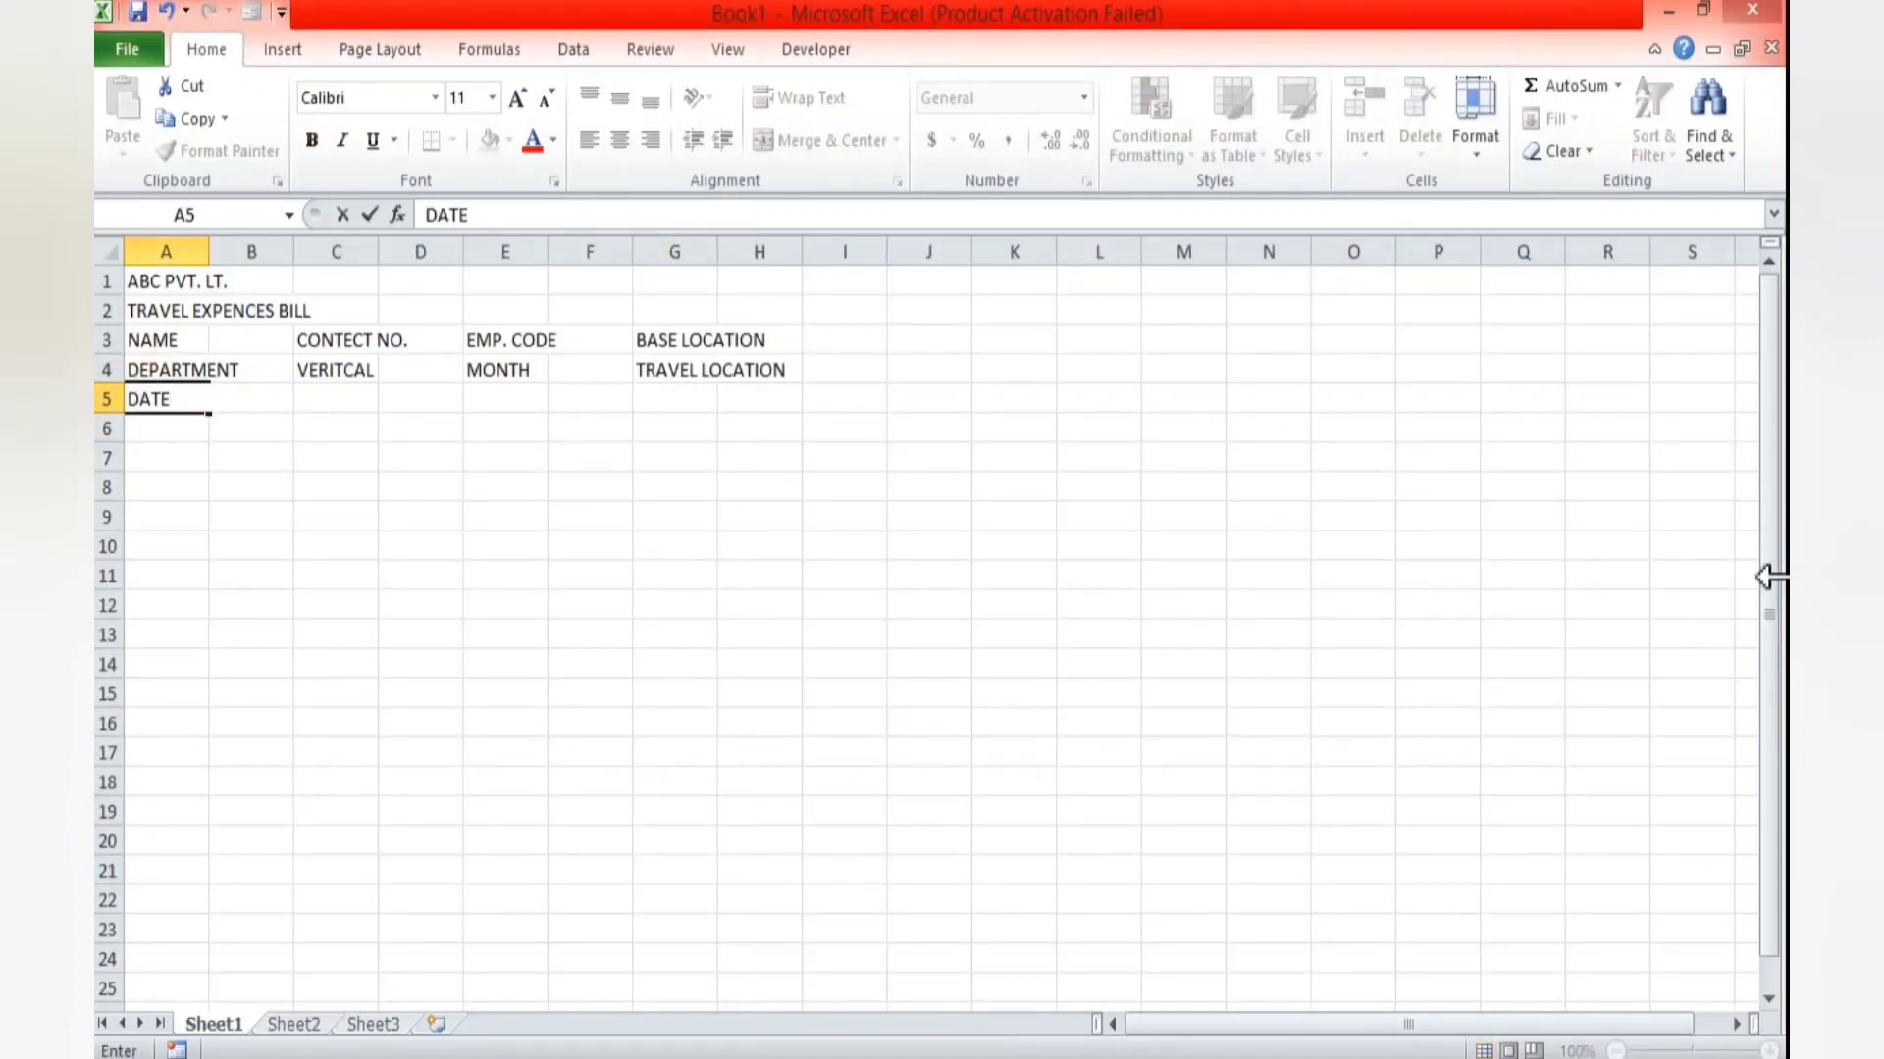
key(Tab)
key(alt+Tab)
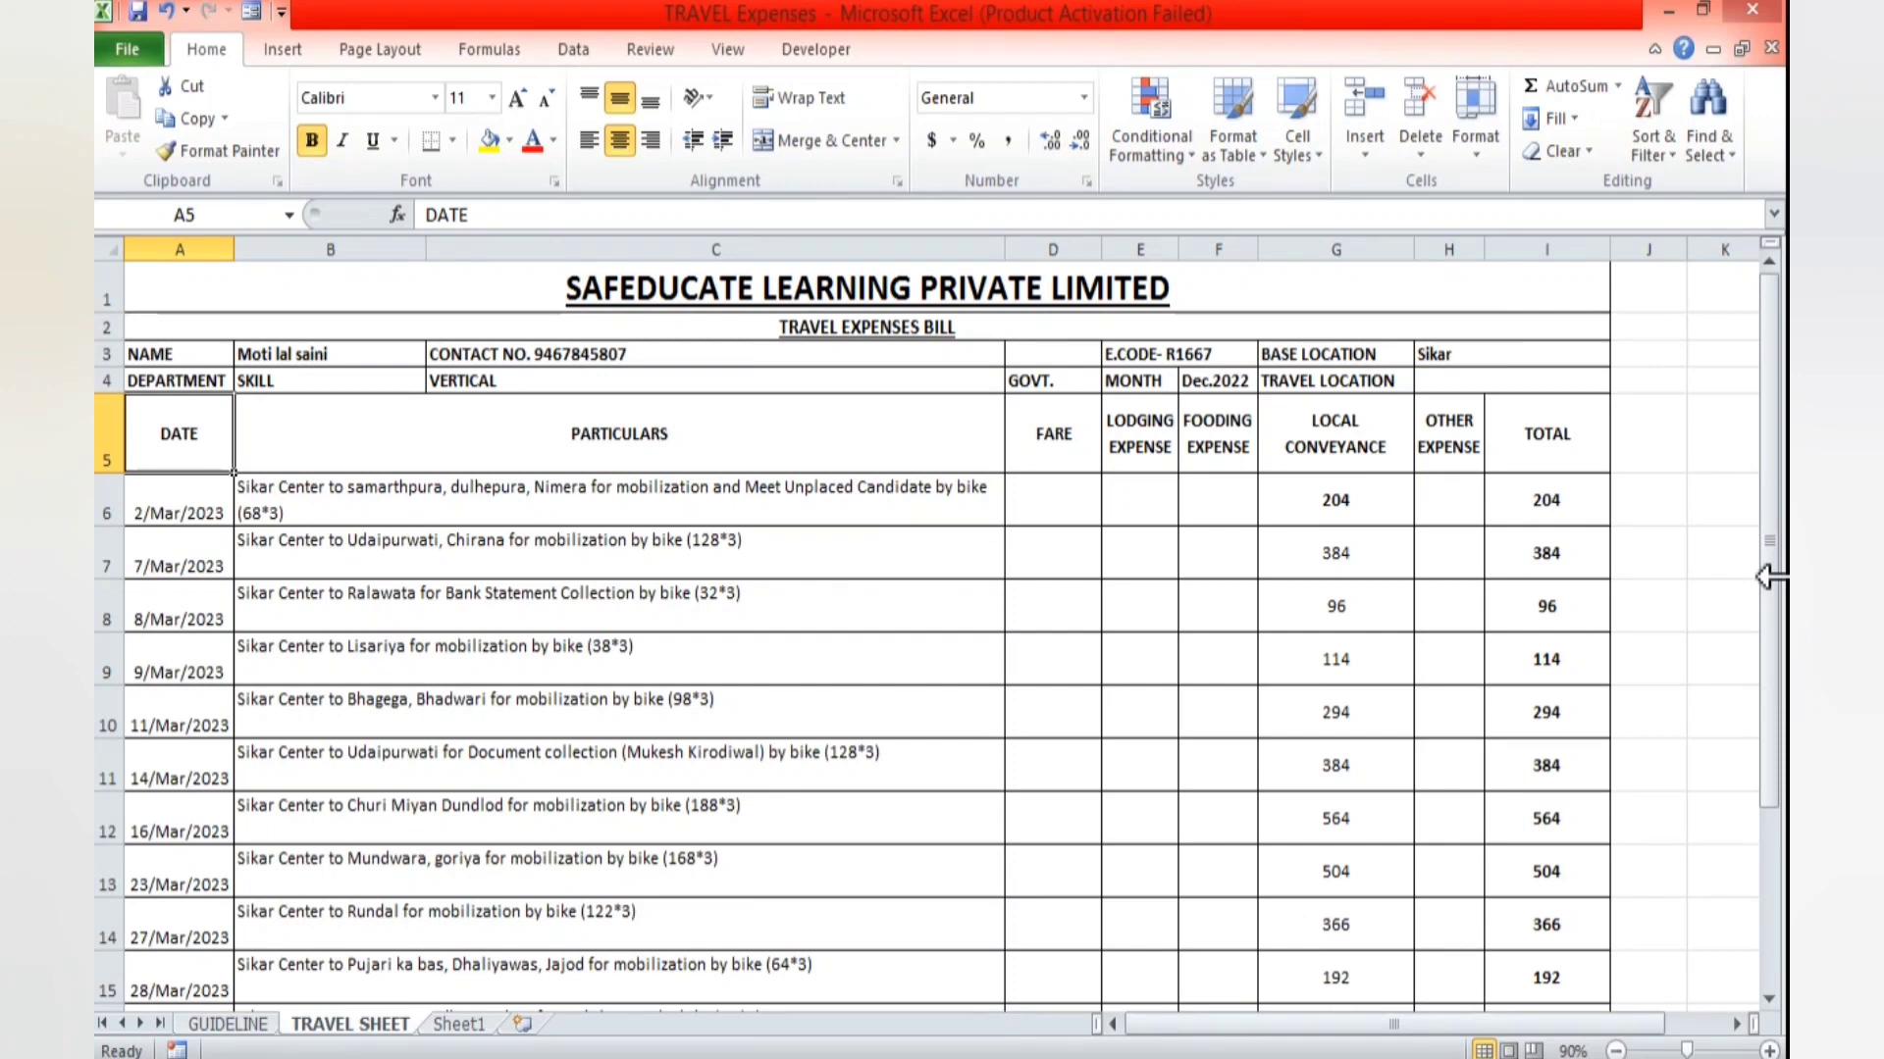
key(alt+Tab)
text(PR)
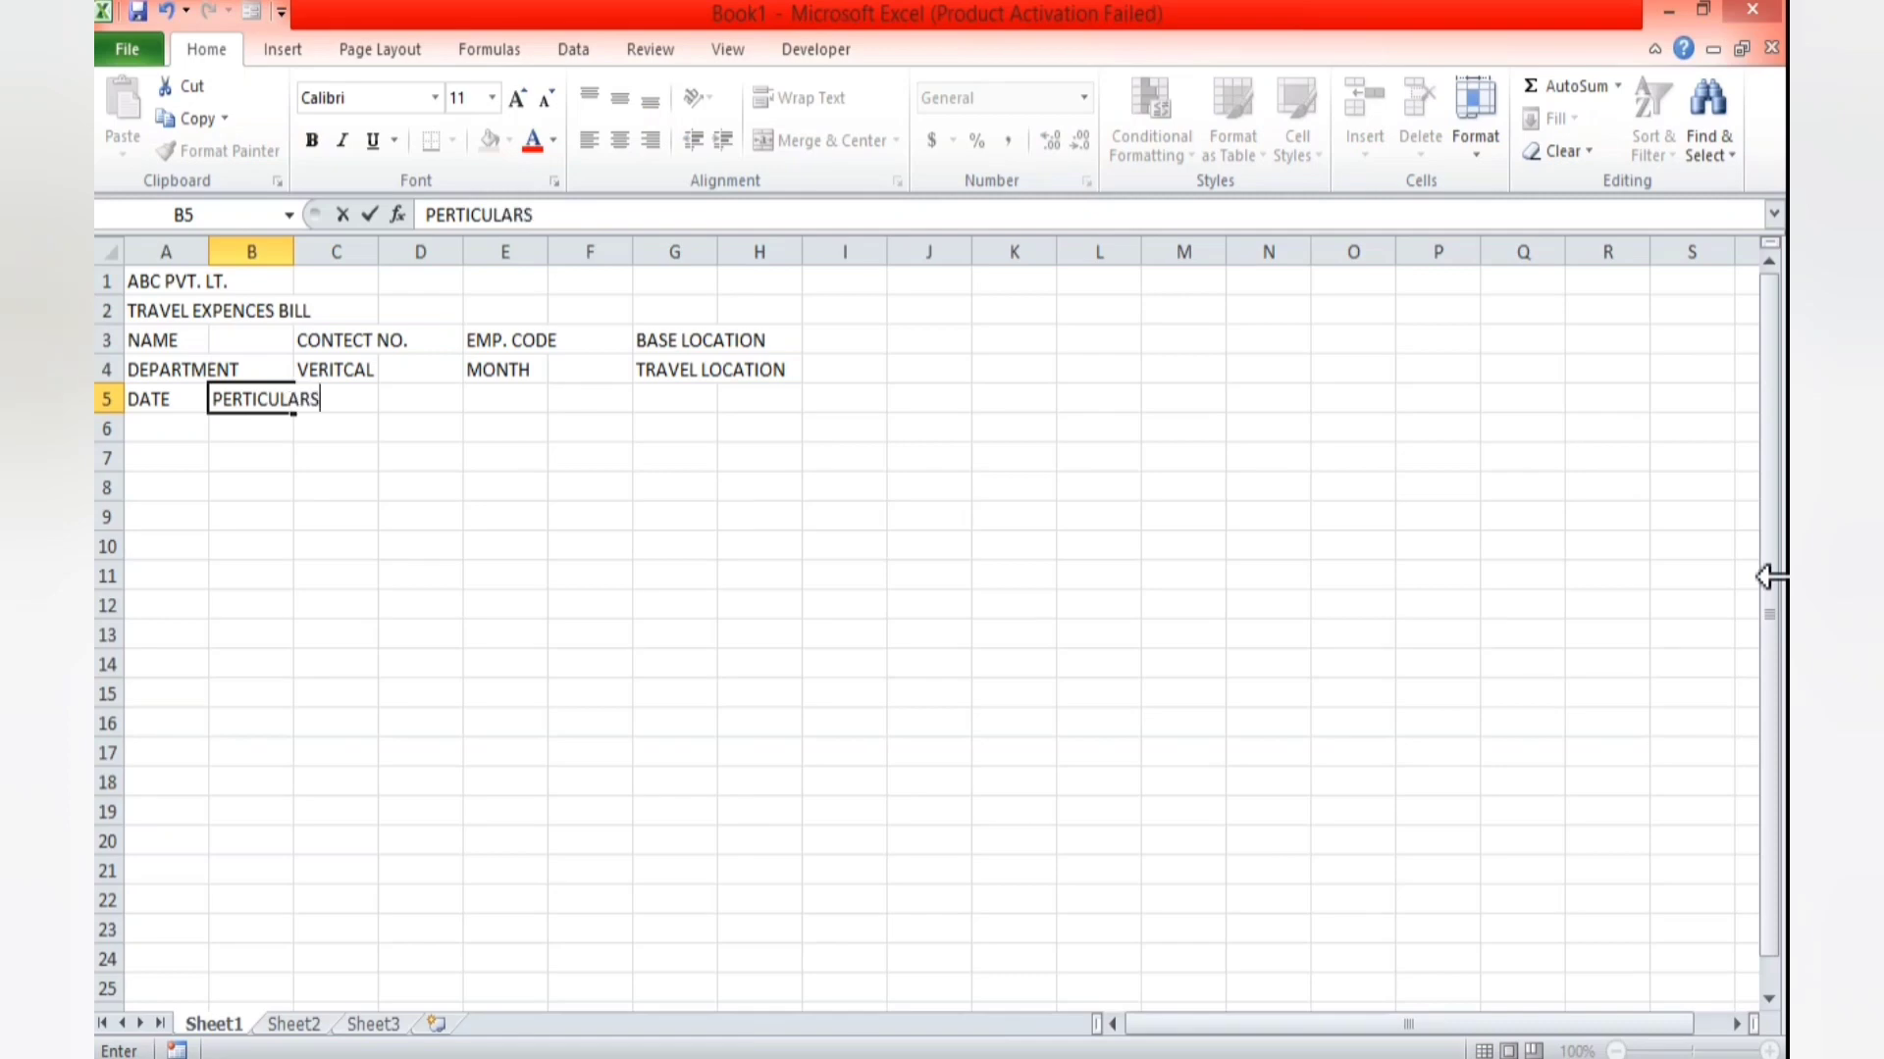
key(Tab)
key(alt+Tab)
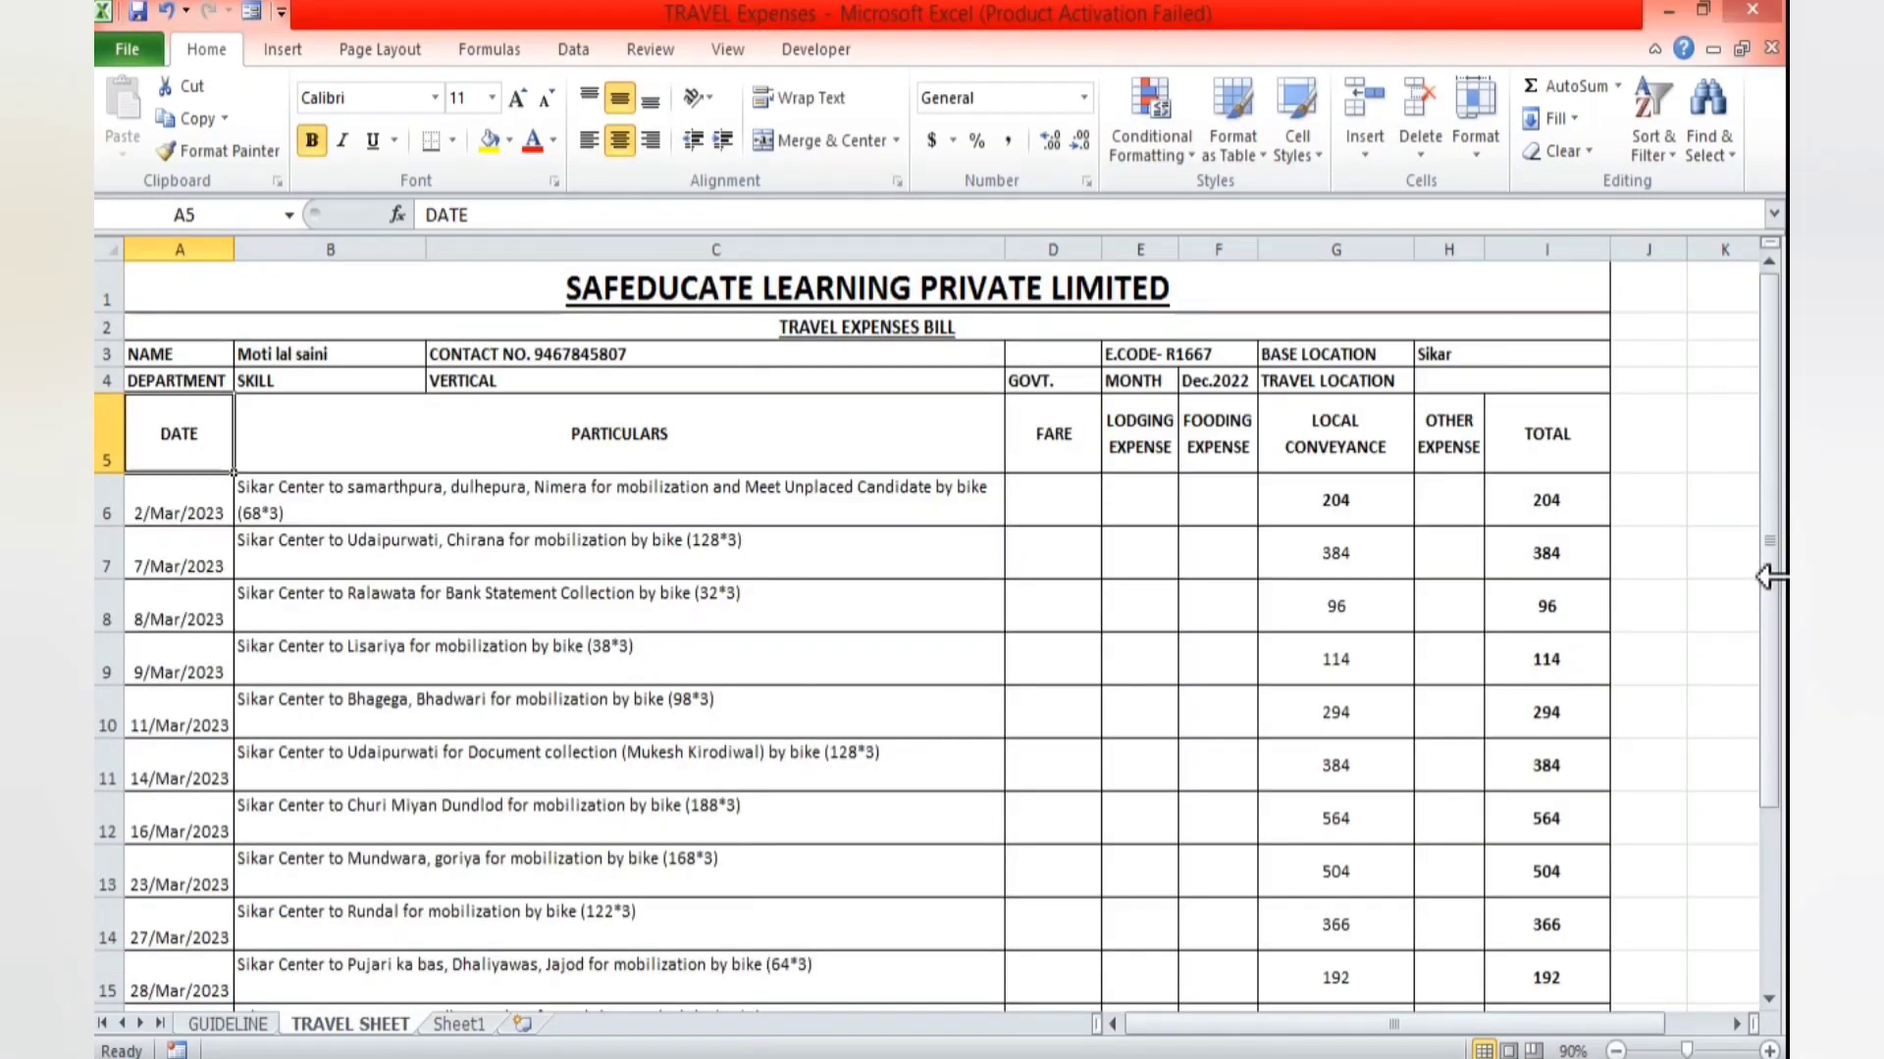
key(Right)
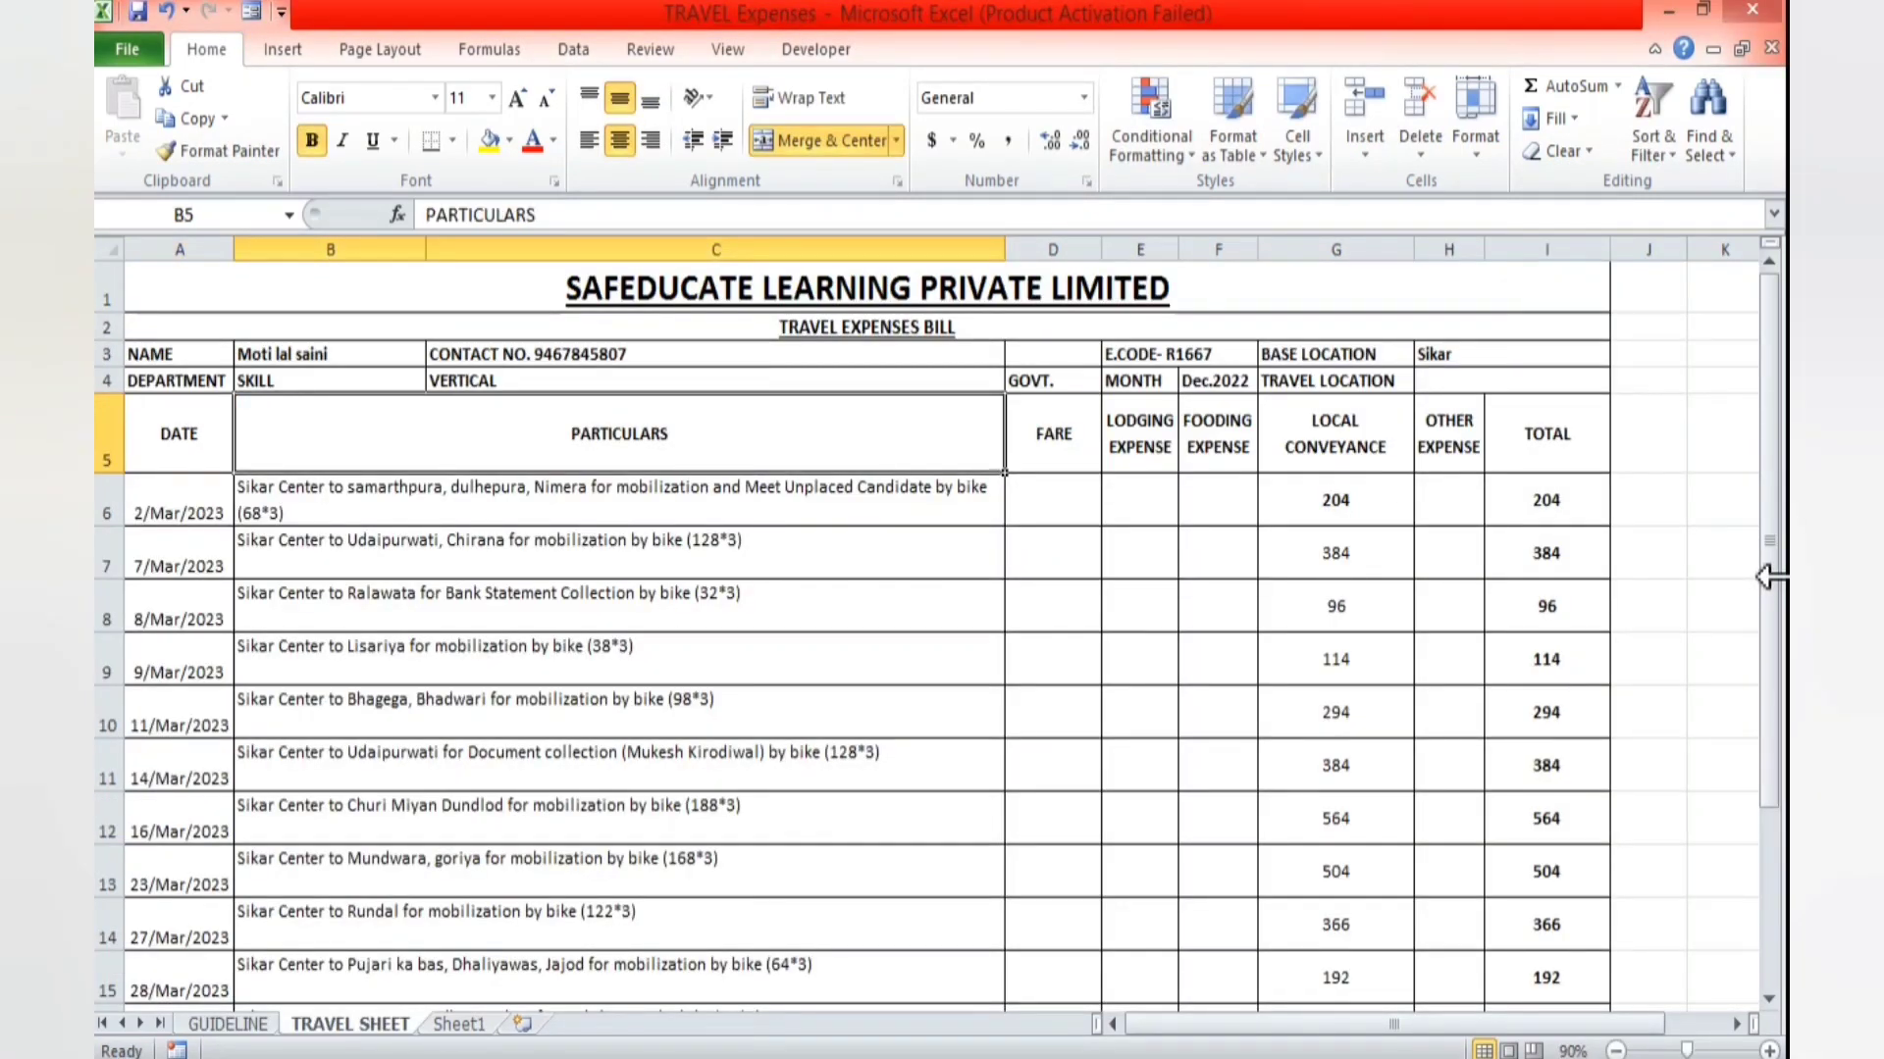
key(Right)
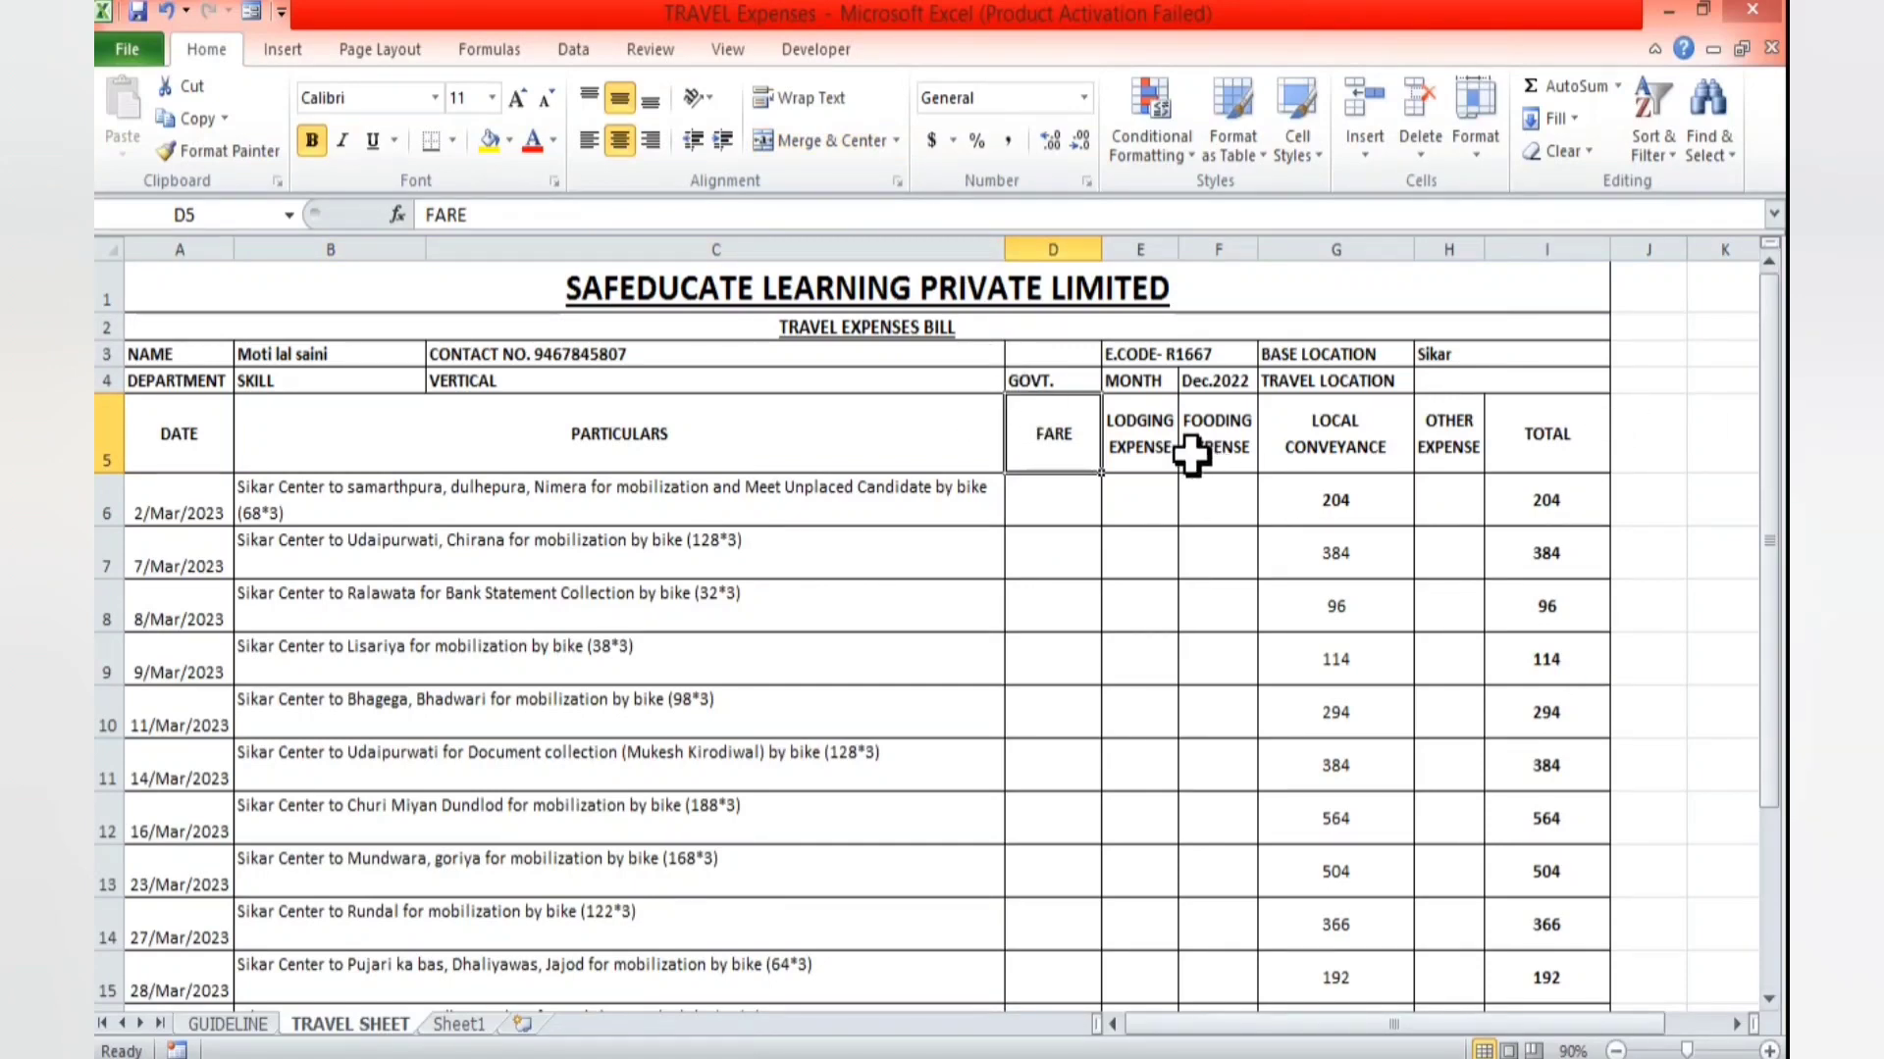
key(alt+Tab)
text(FAR)
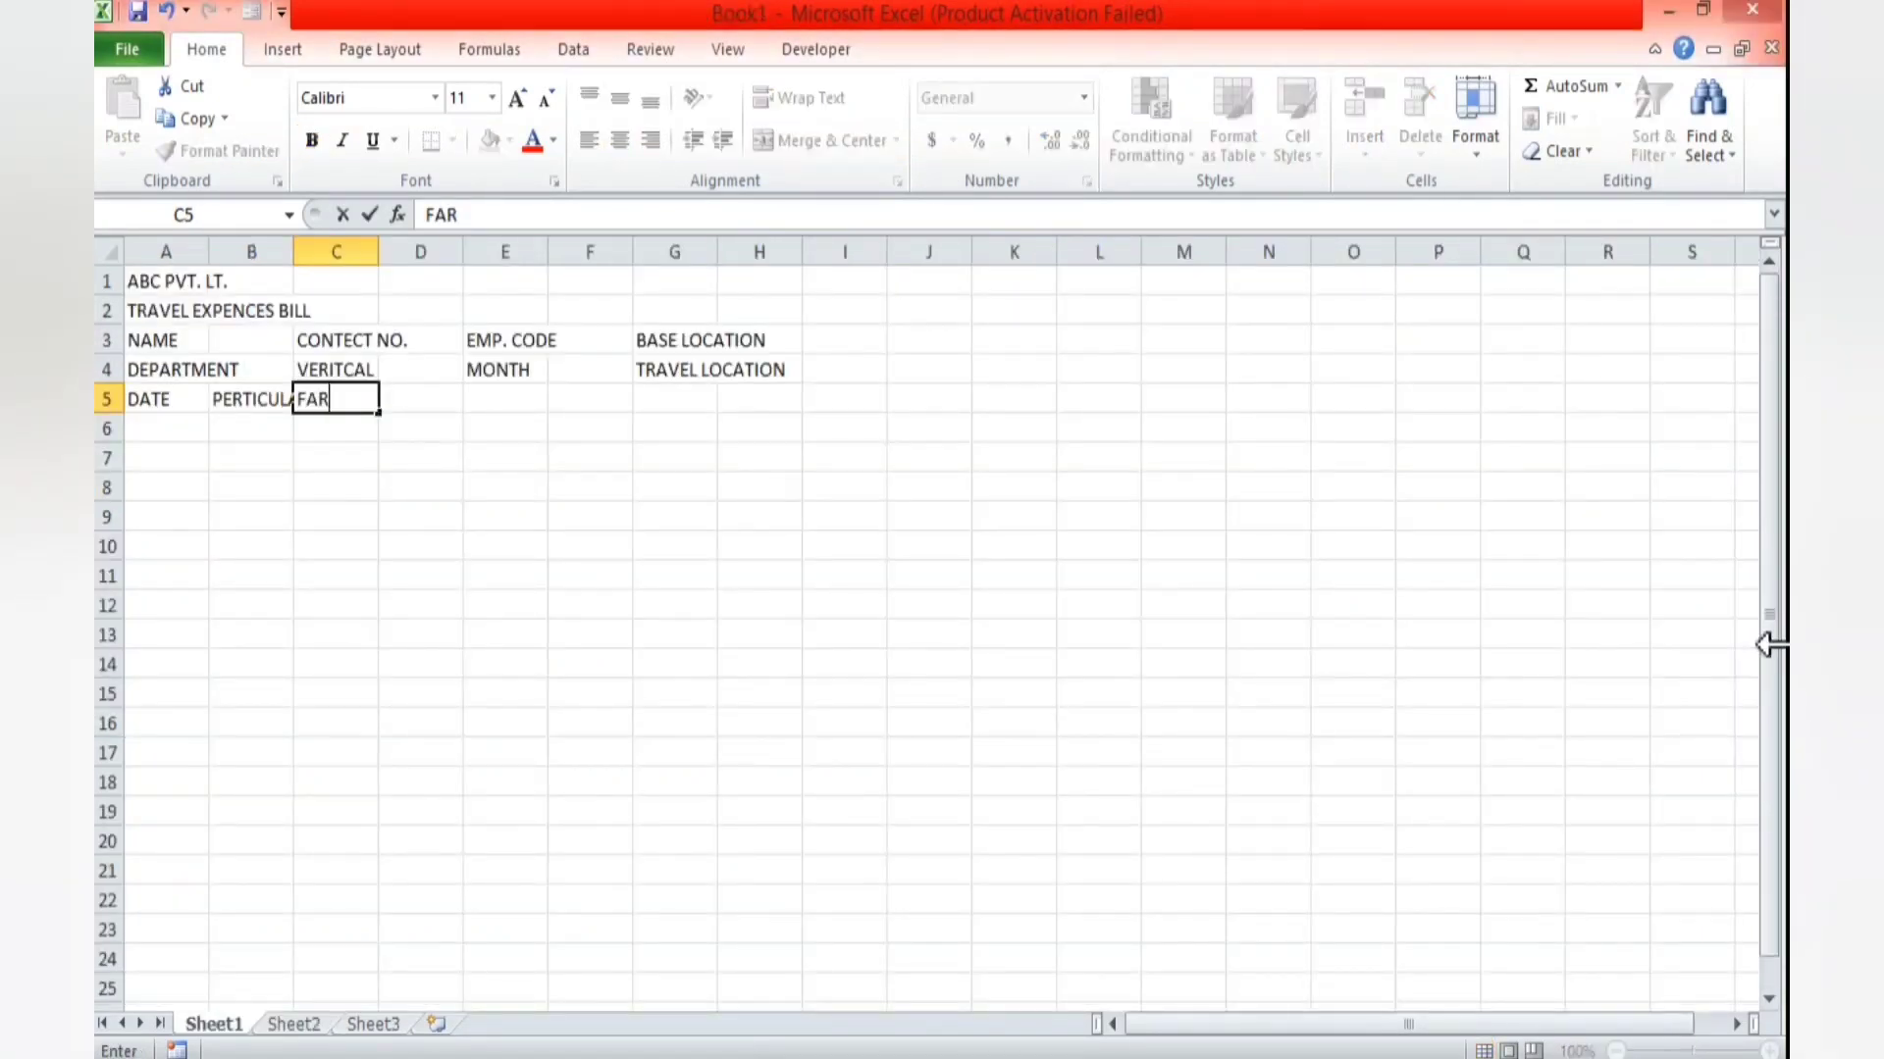
key(Tab)
text(LO)
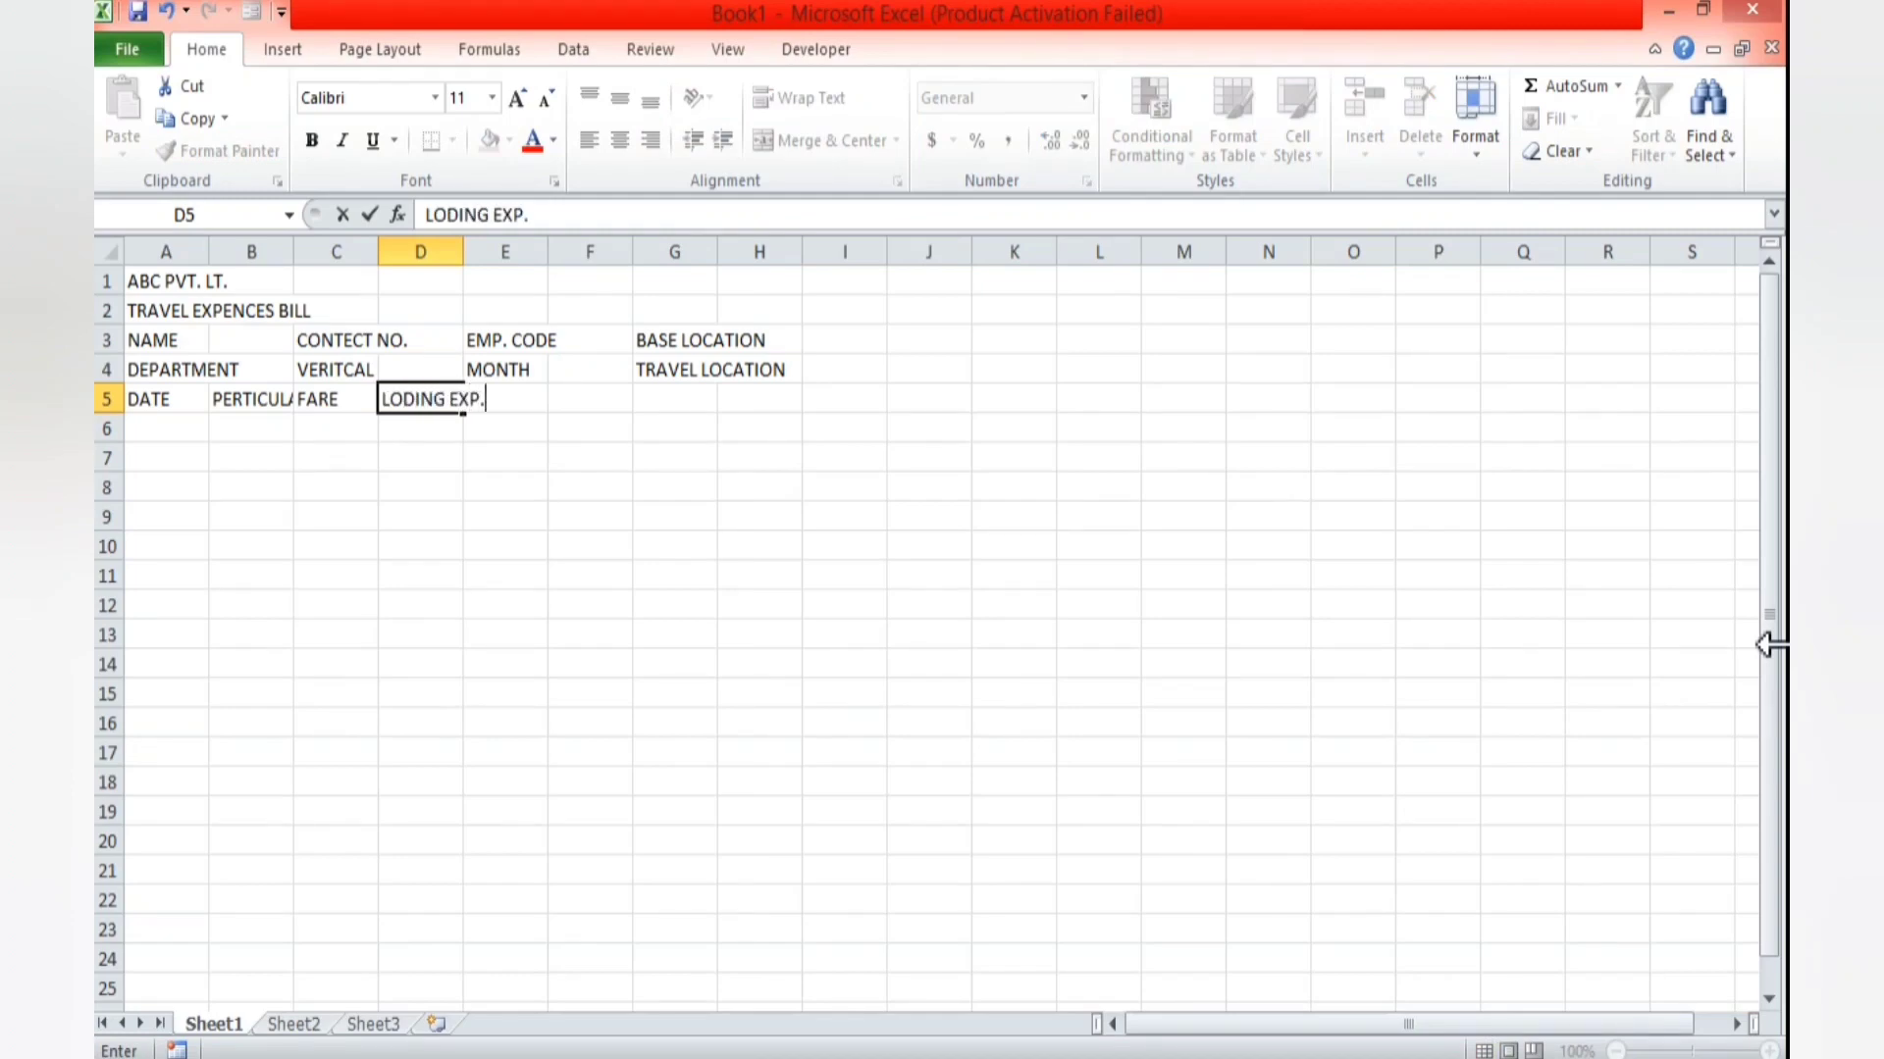
key(Tab)
- Add the headings FOODING EXP., LOCAL CANVANCE, OTHER EXPENCES and TOTAL in E5:H5
key(alt+Tab)
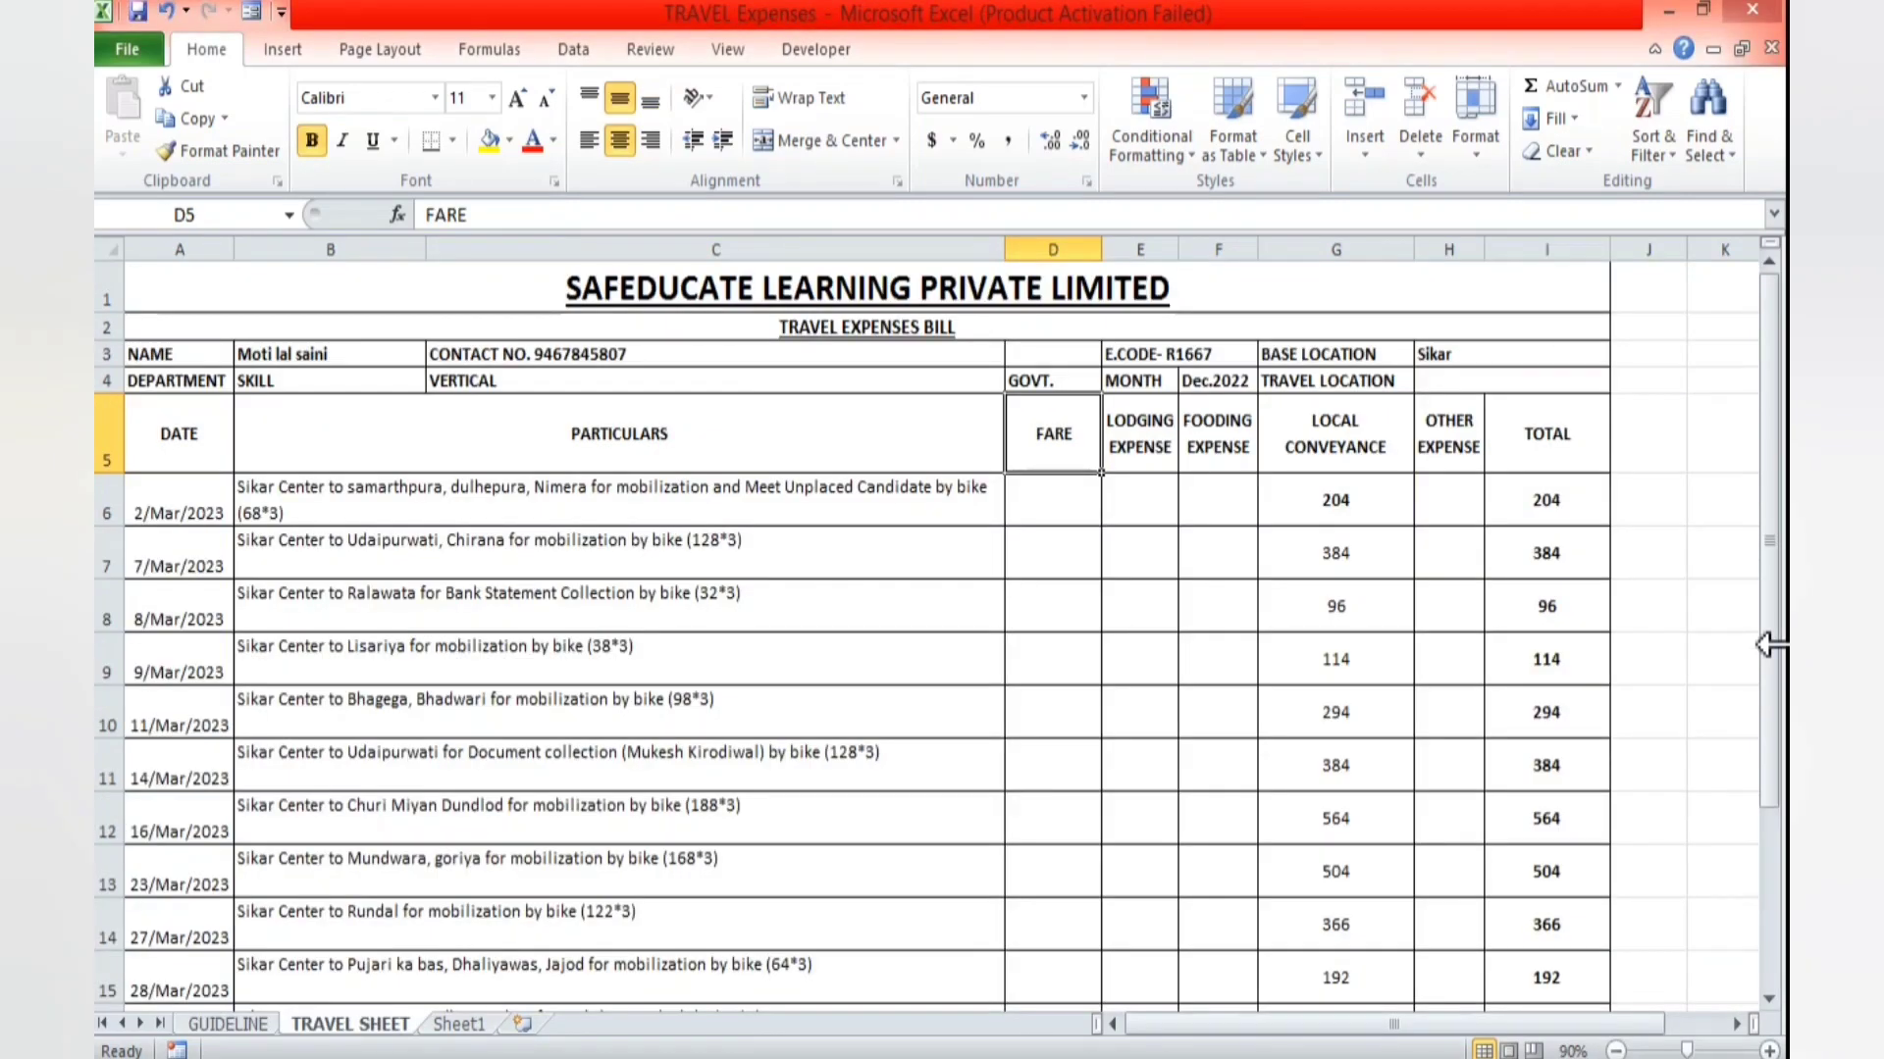
key(Right)
key(Right)
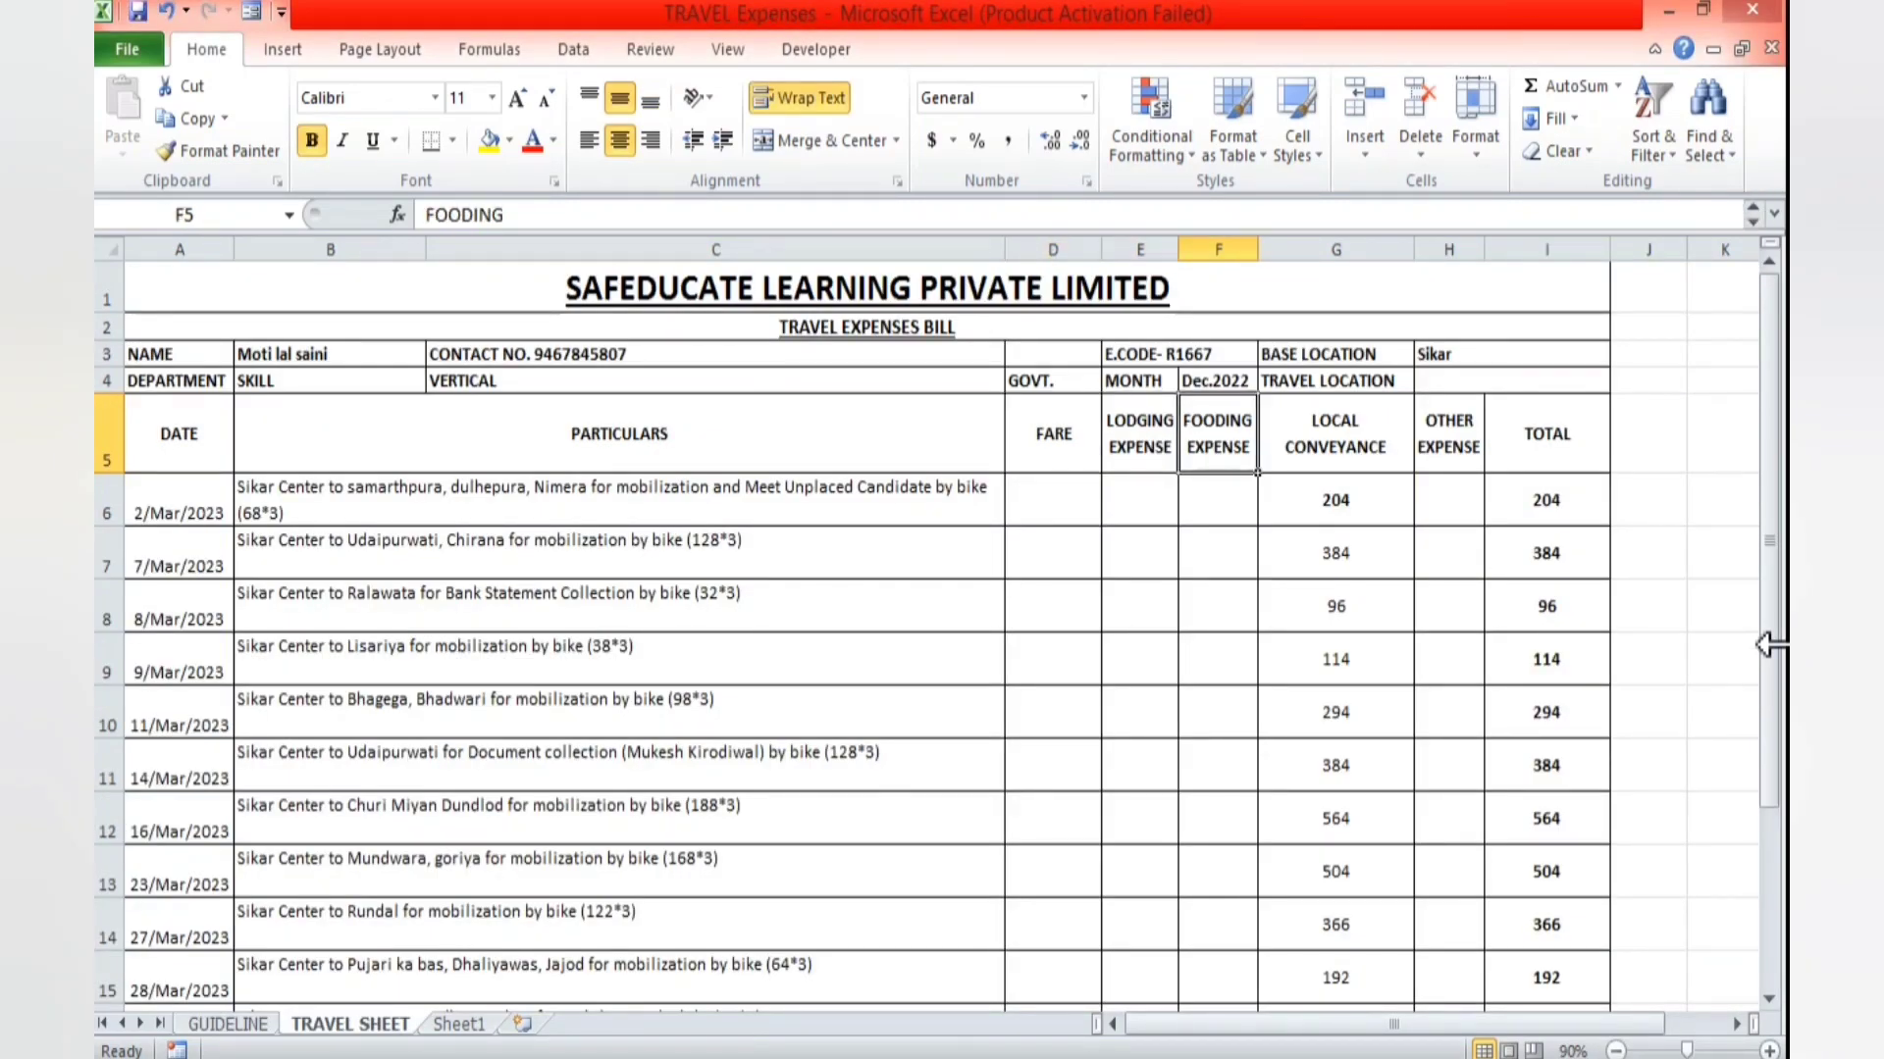
key(Right)
key(alt+Tab)
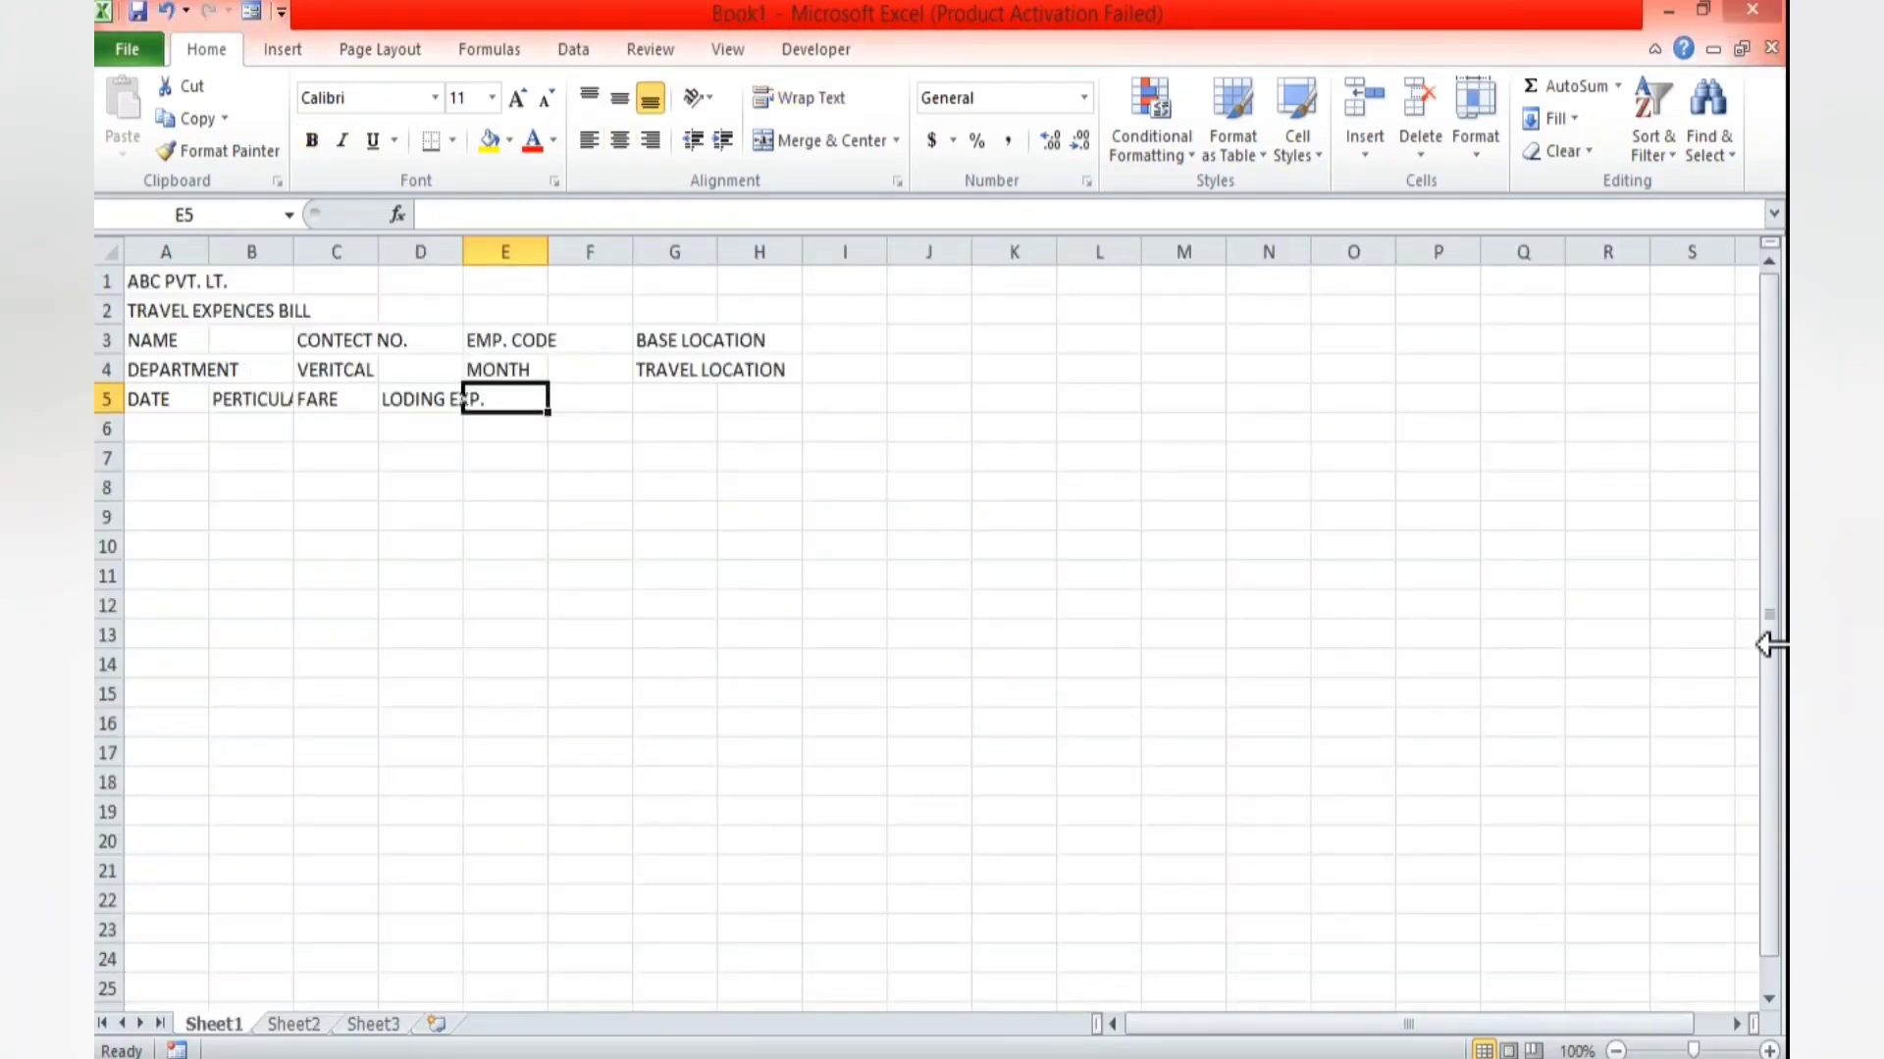
text(FOODING EXP.)
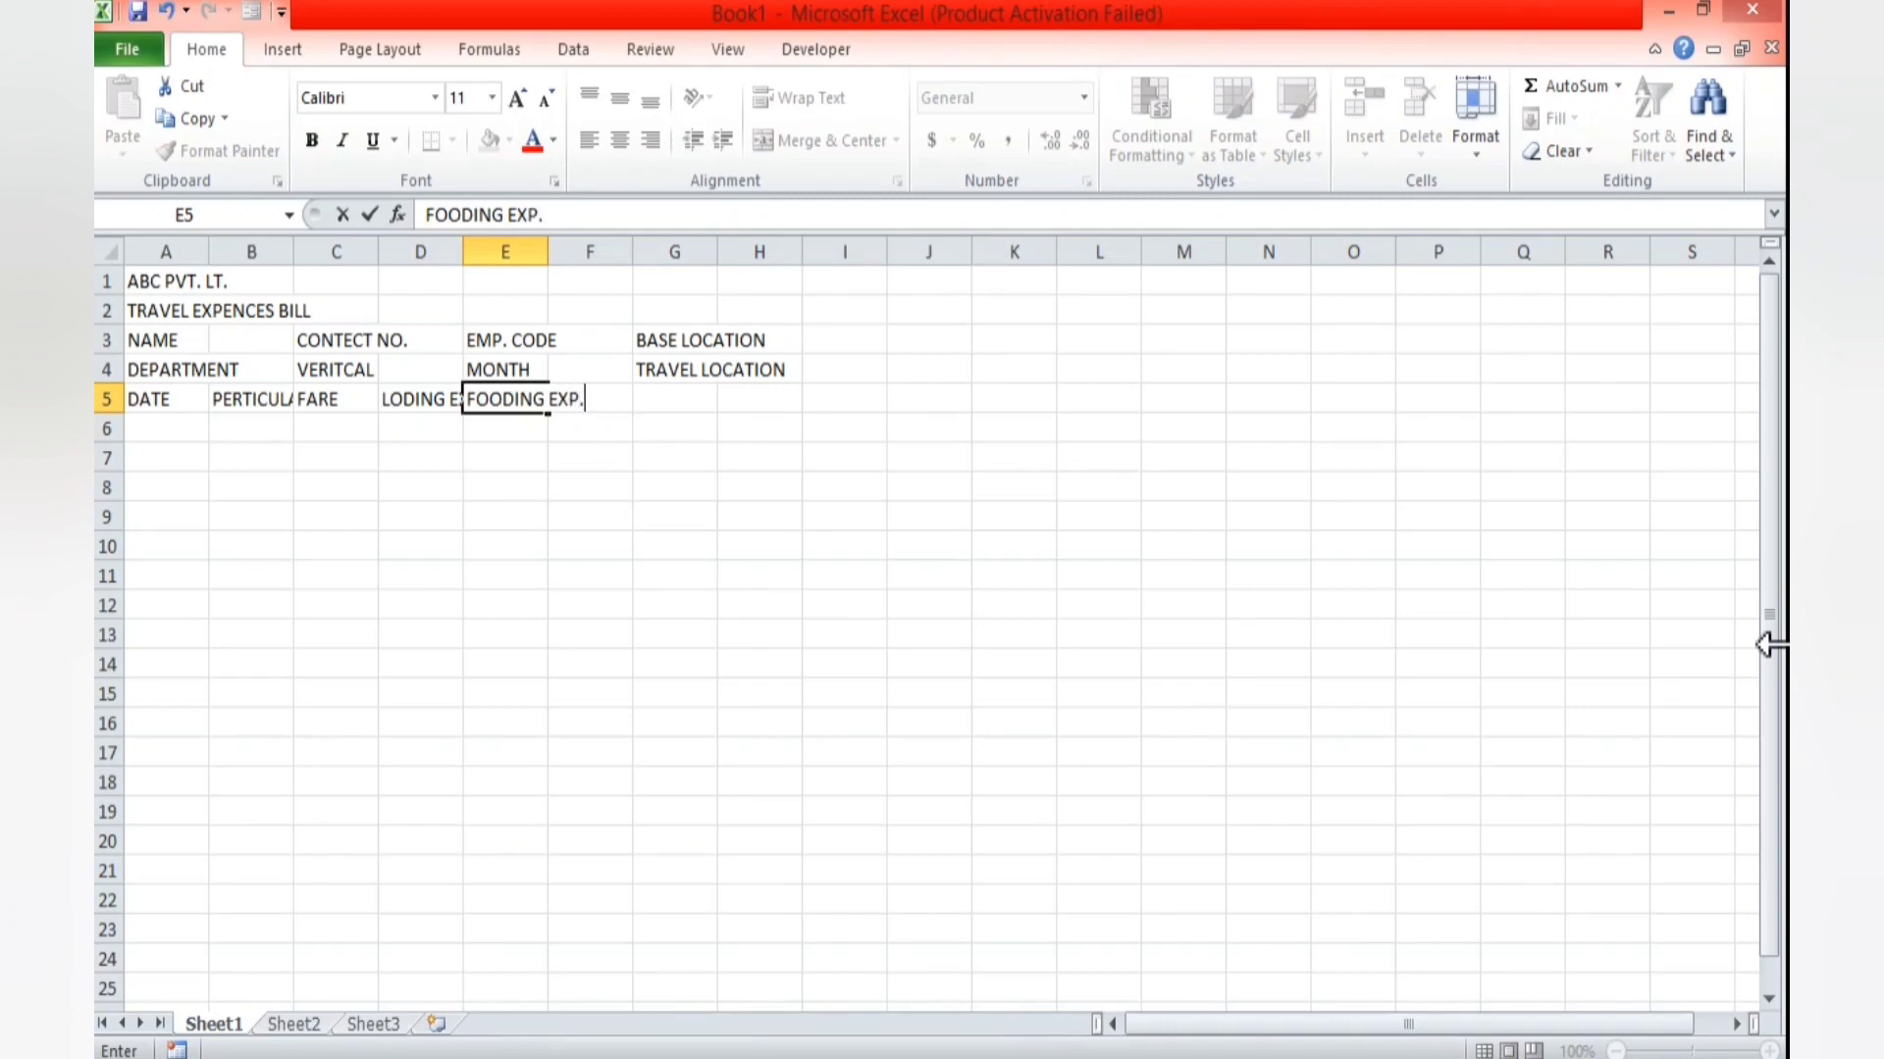
key(Right)
text(LO)
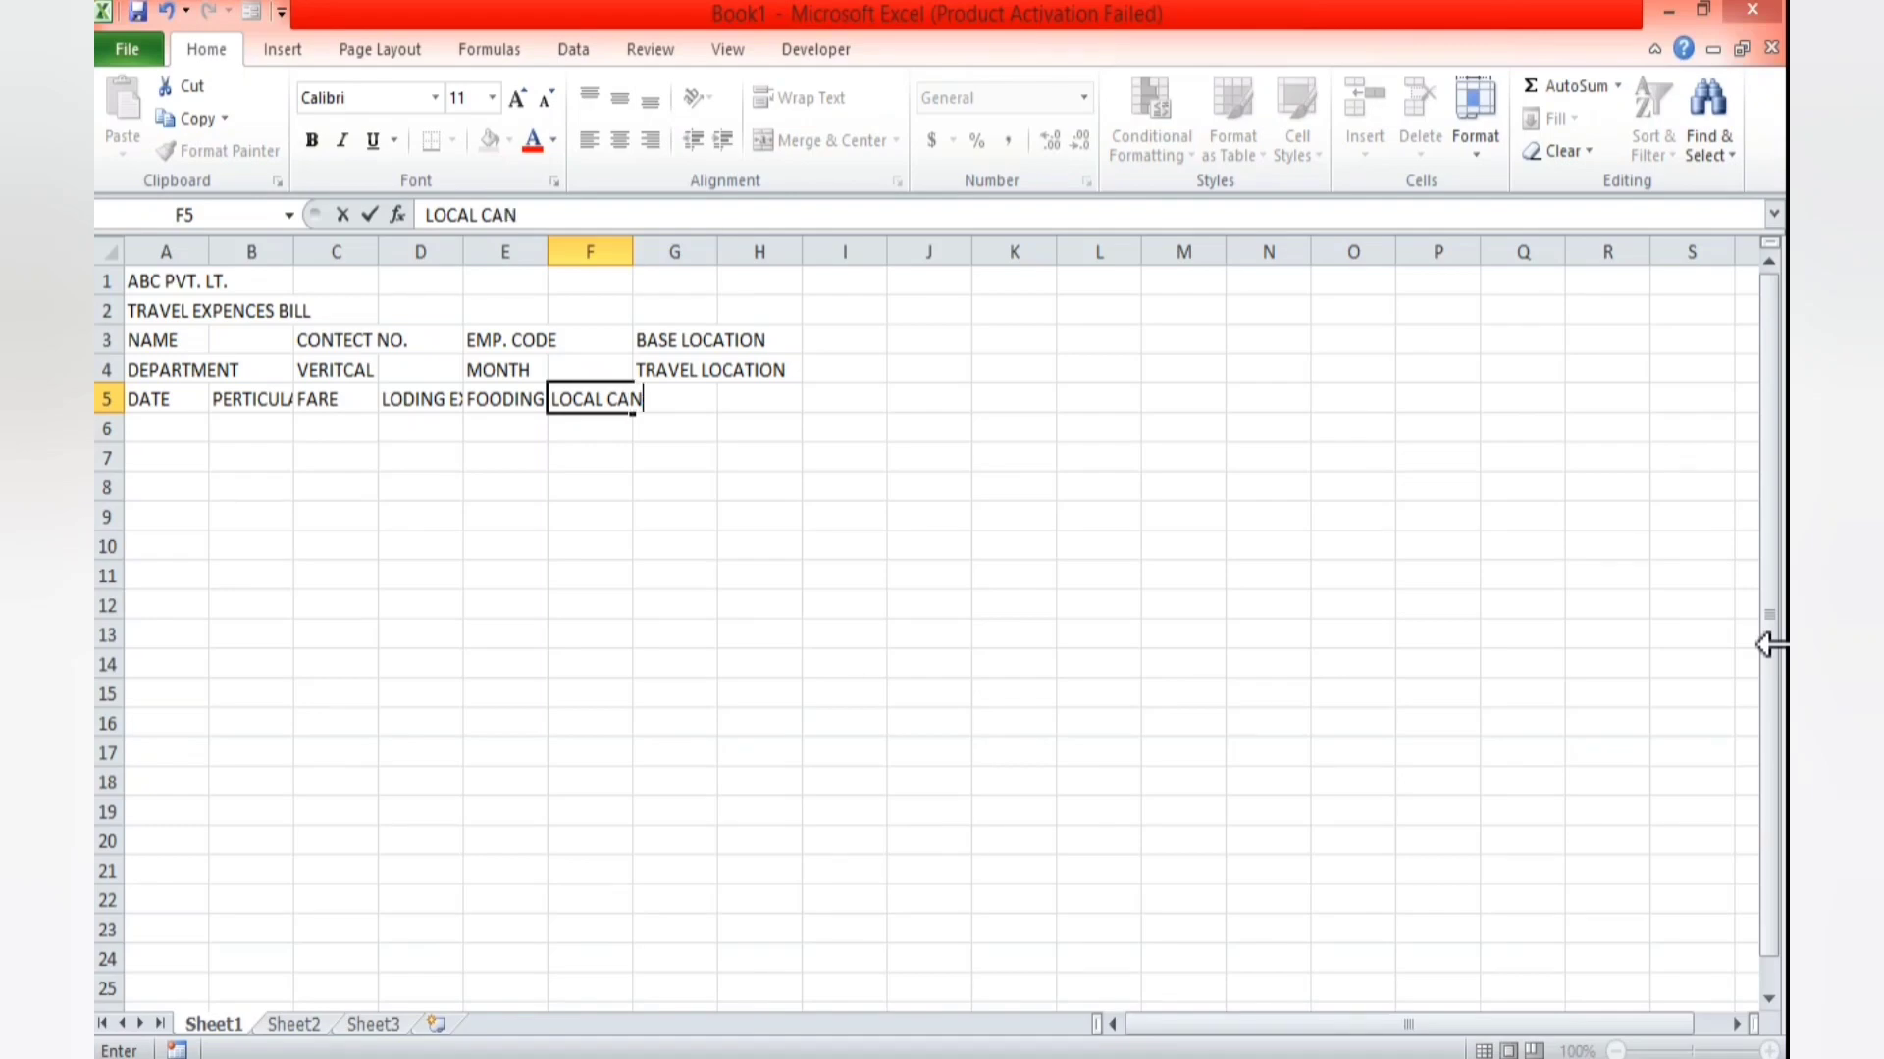
key(Right)
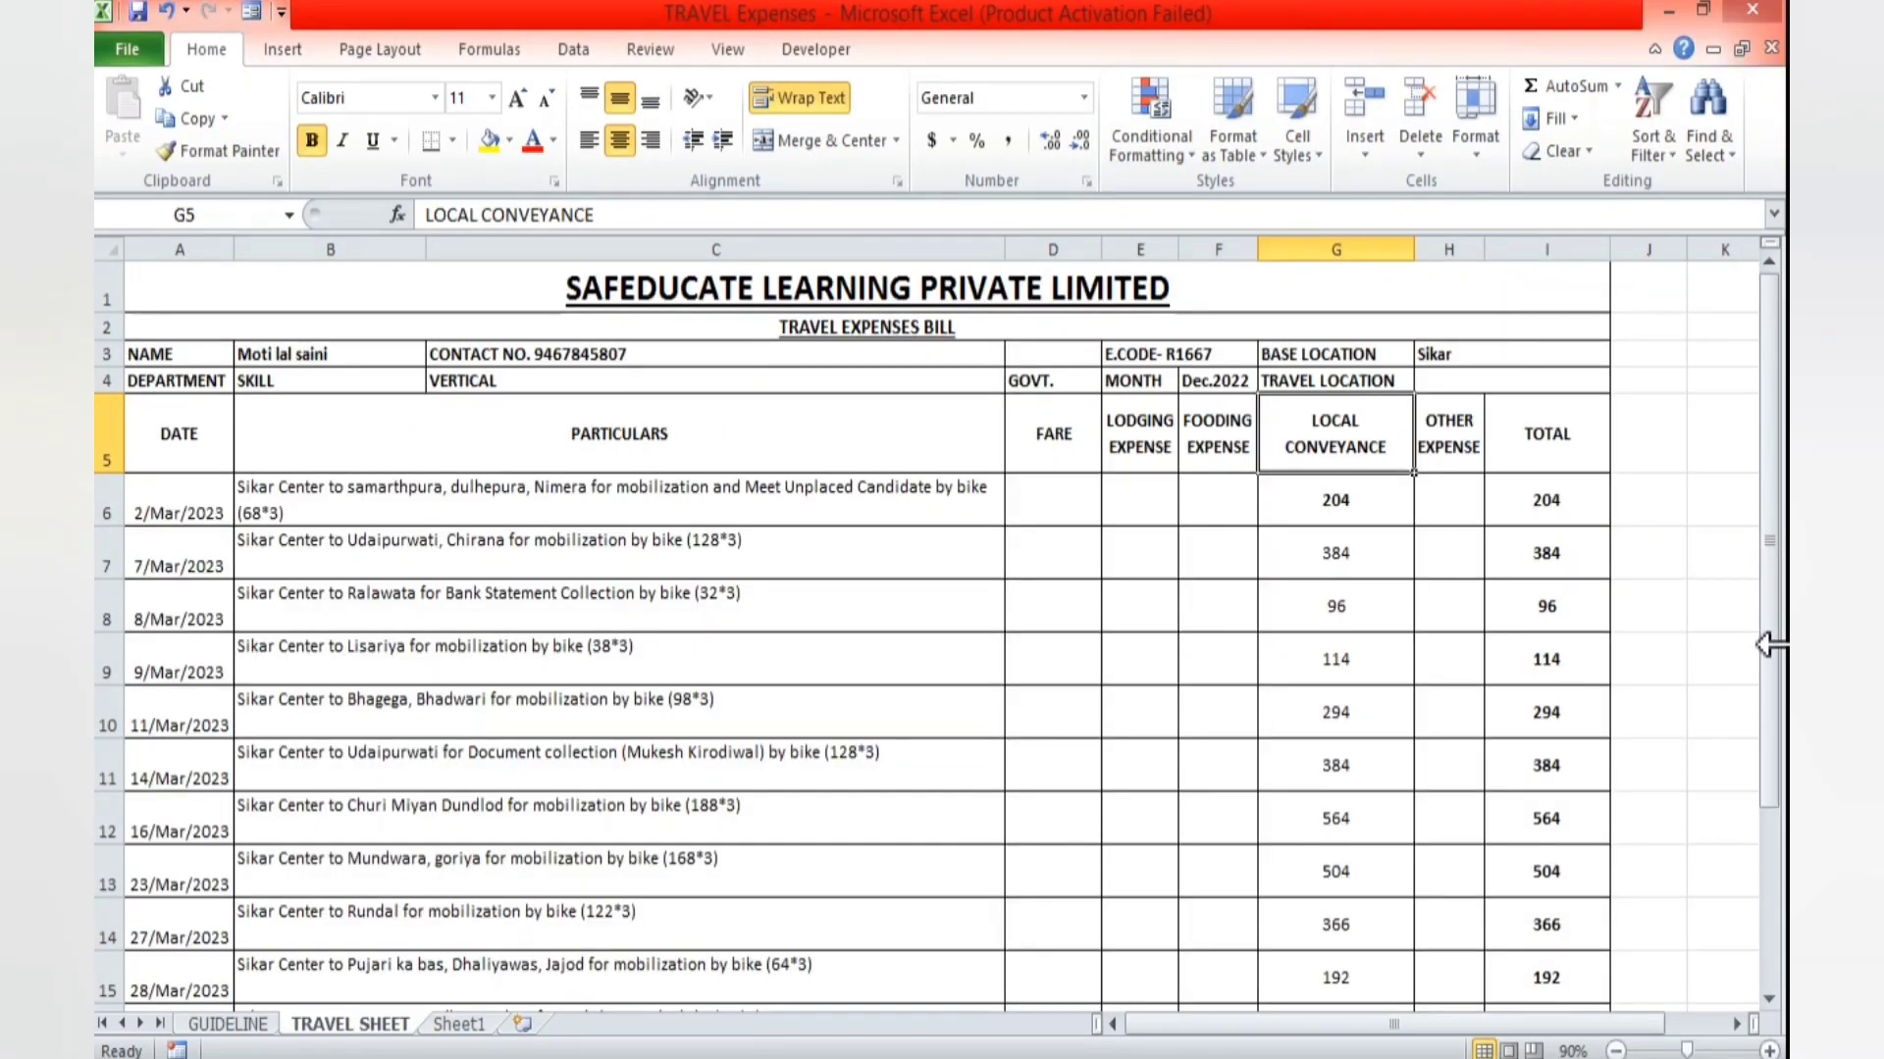
key(Right)
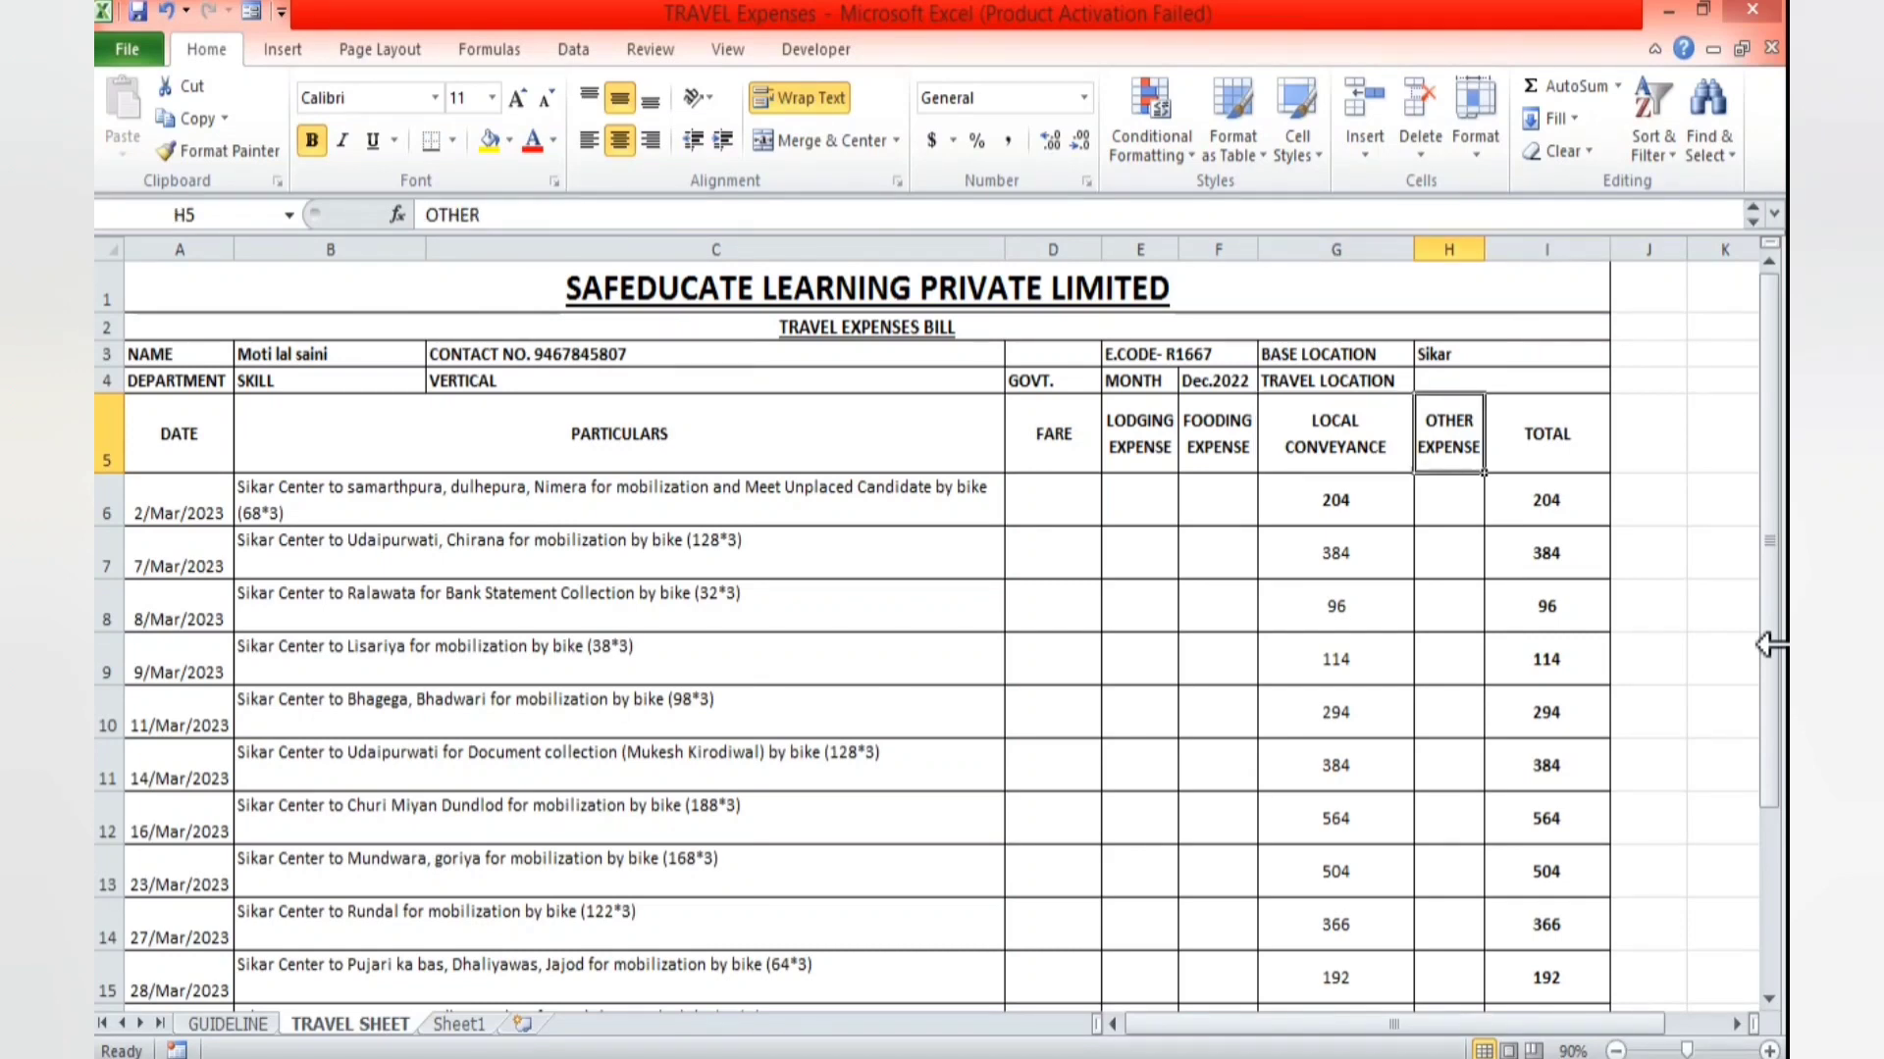
key(Right)
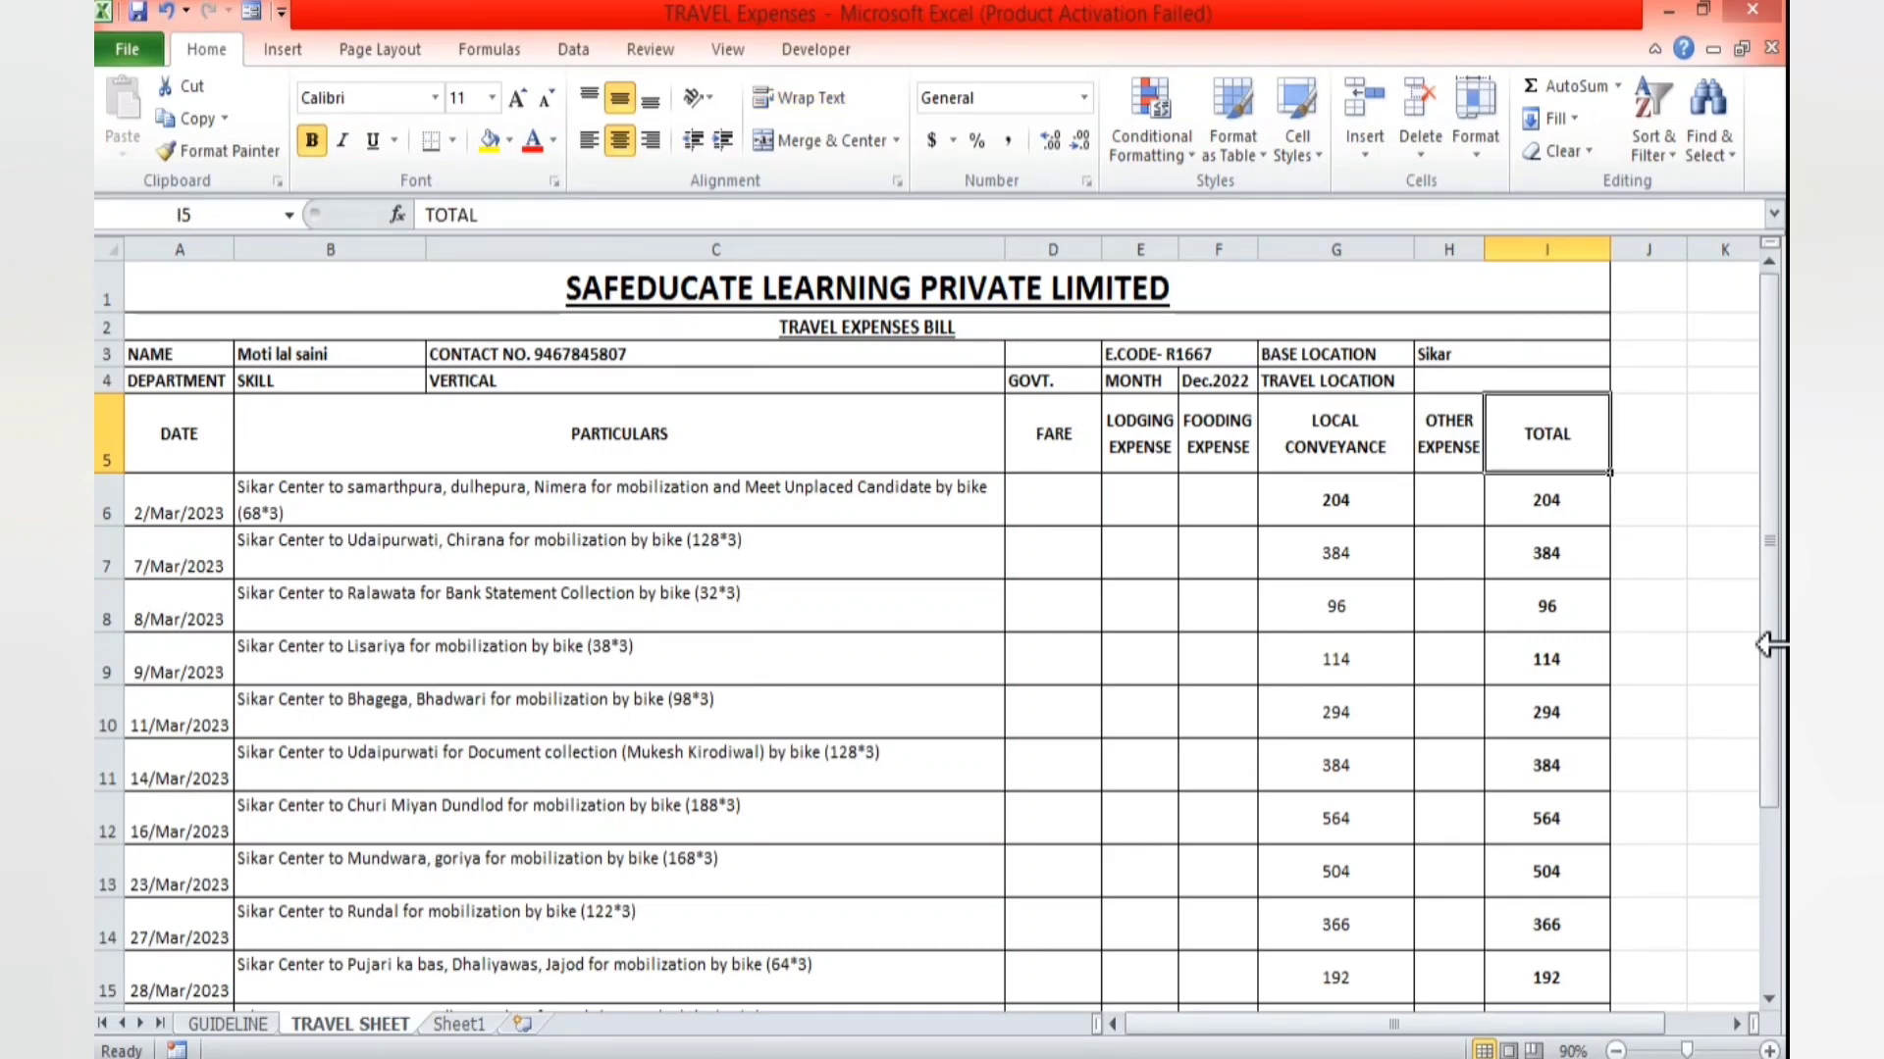
key(Left)
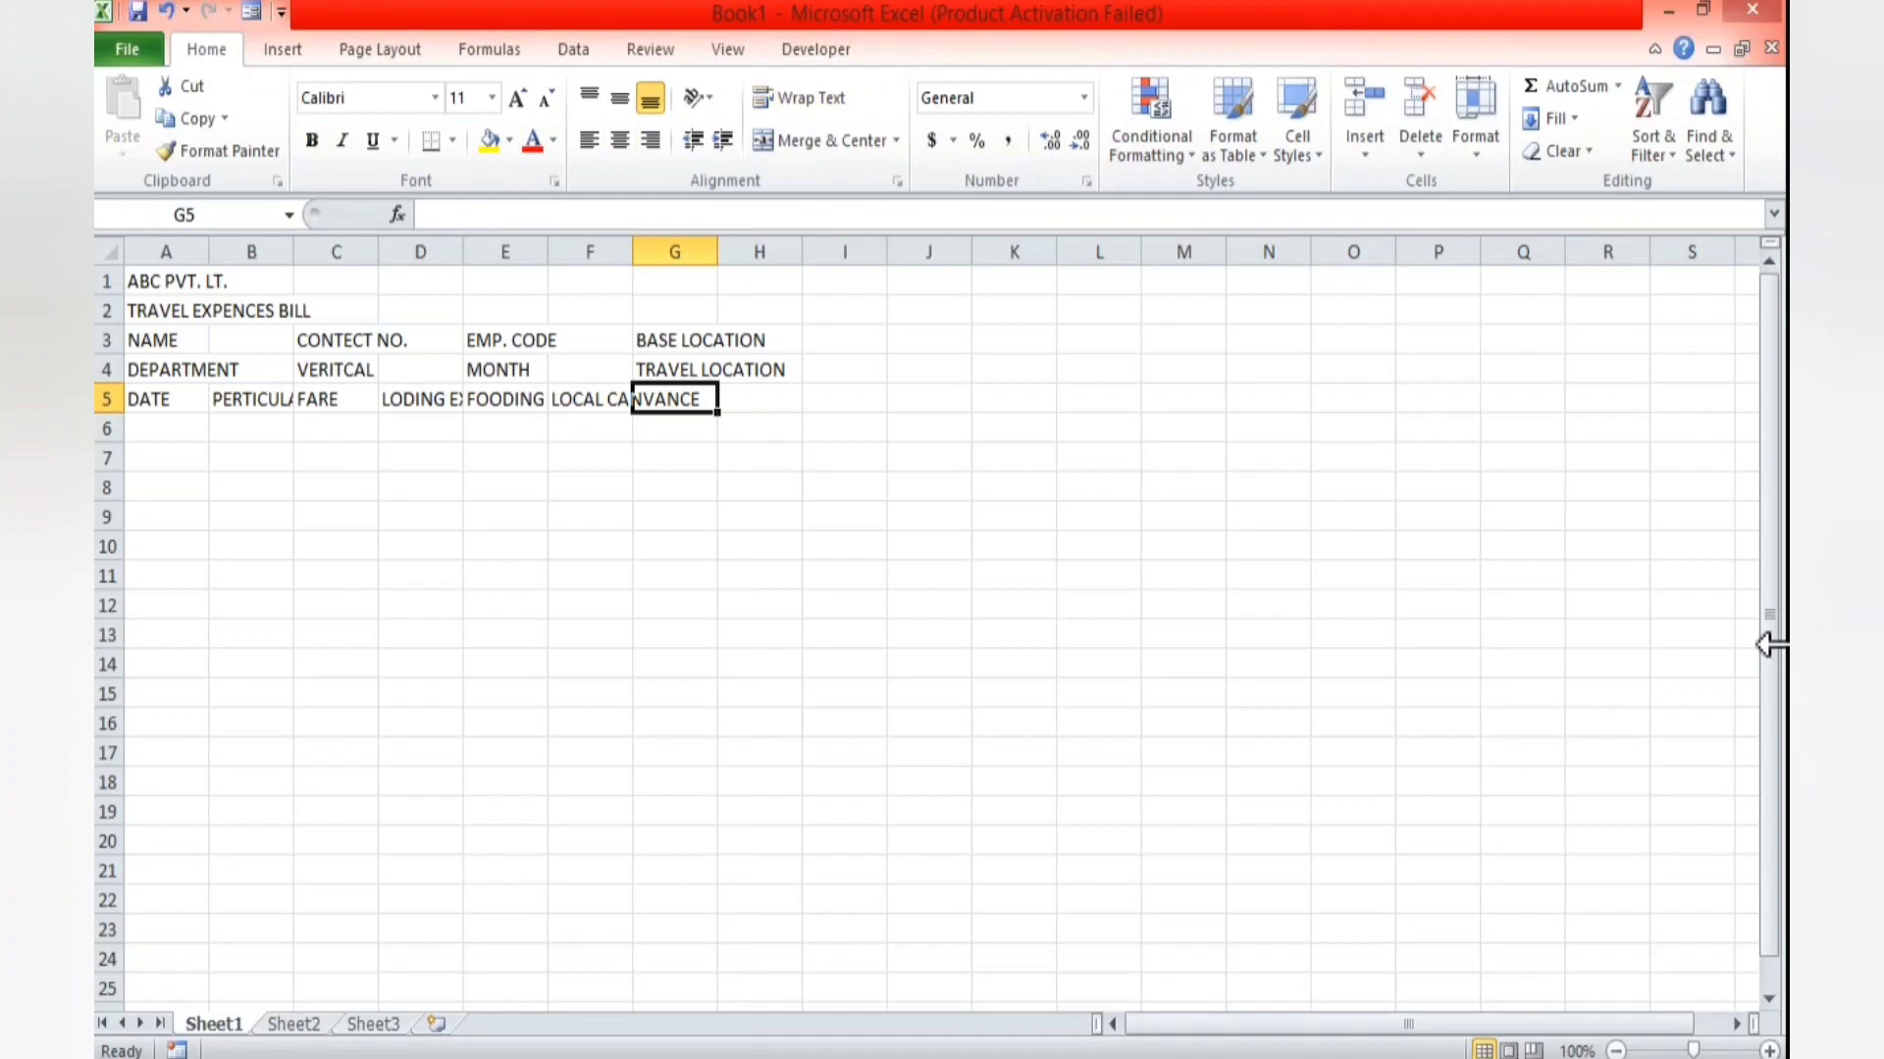
text(OTH)
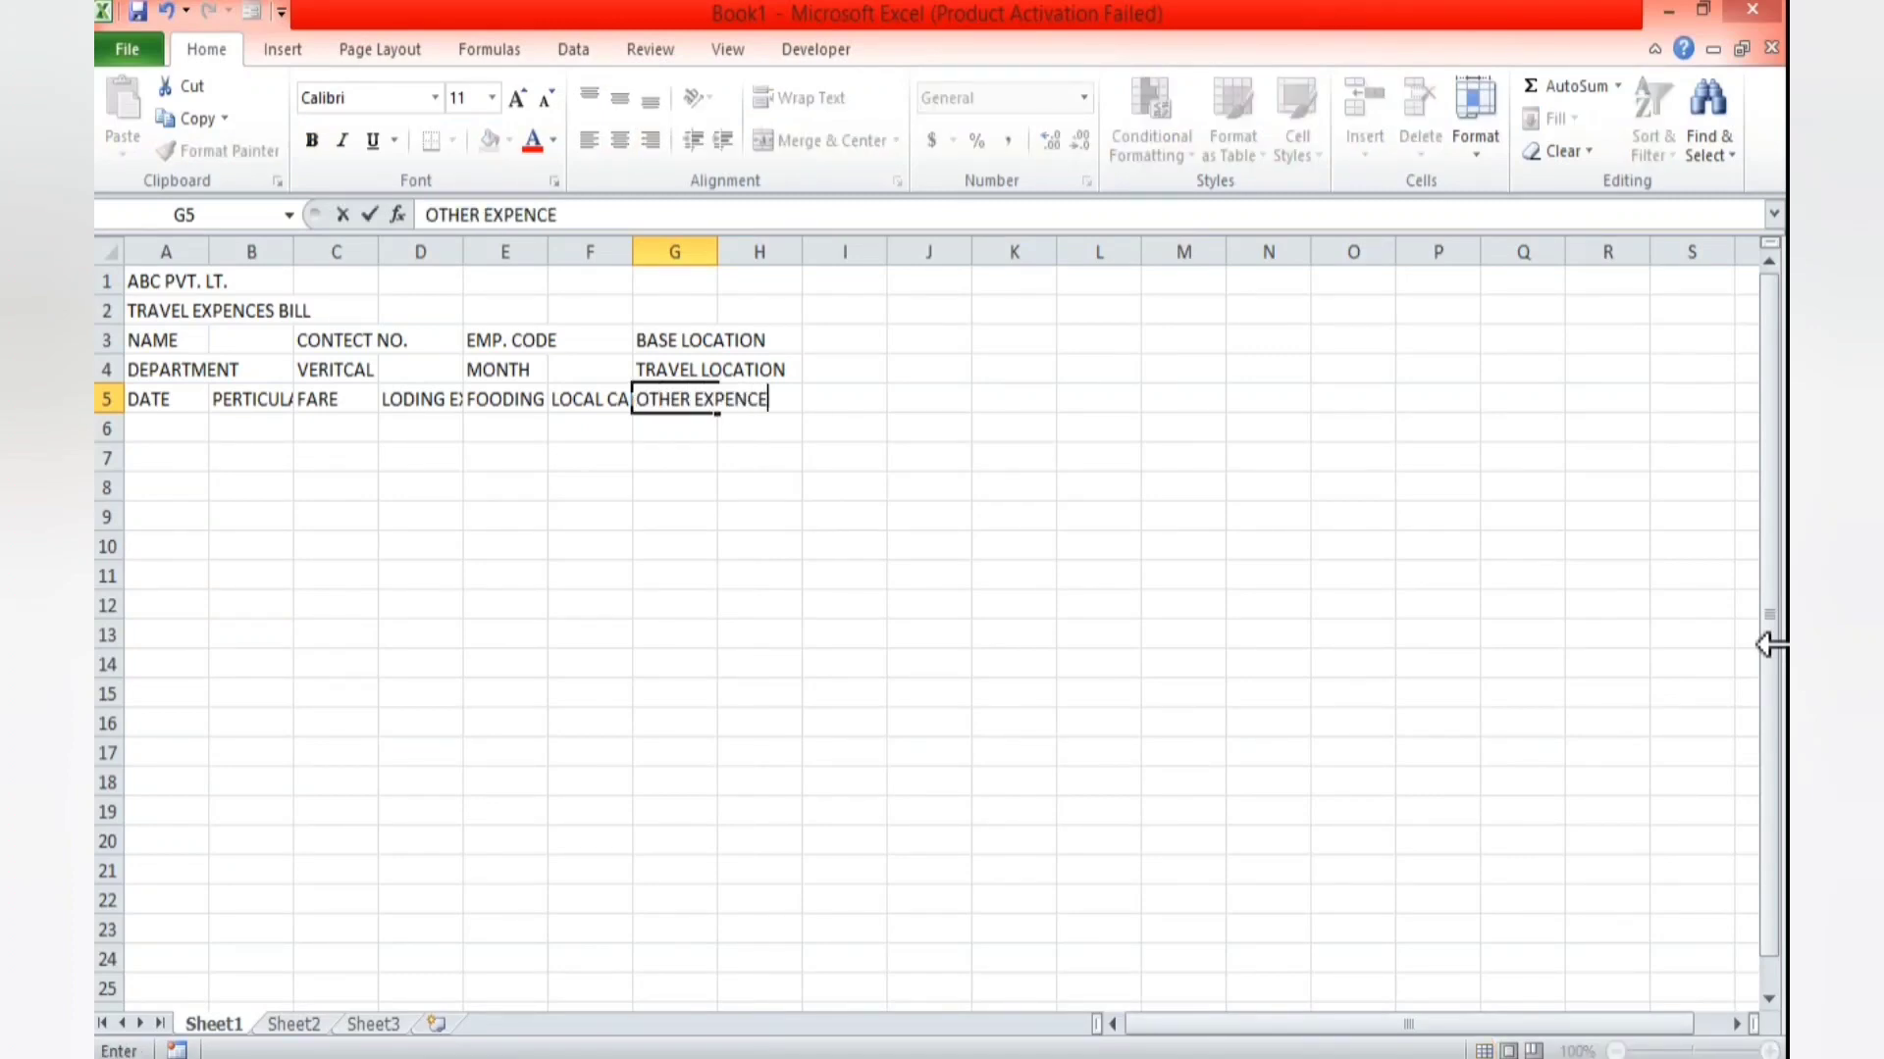
key(Tab)
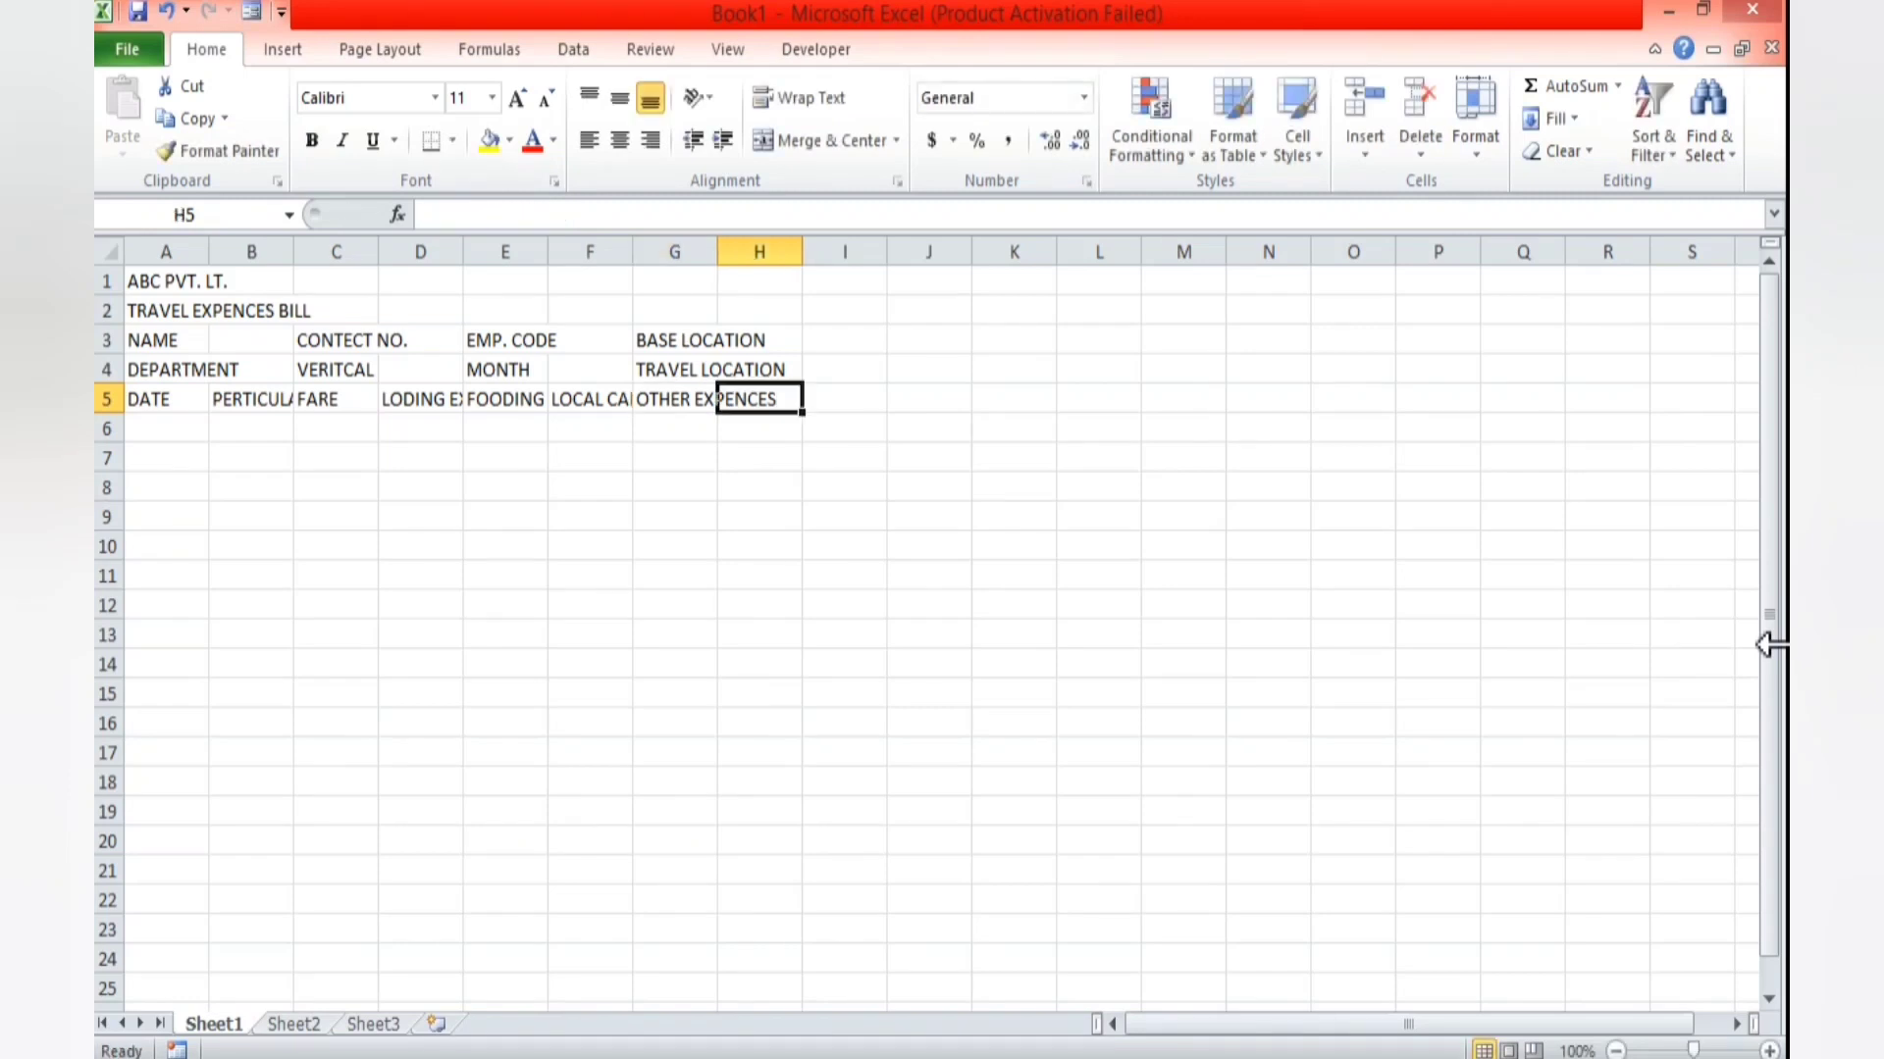
text(TOTAL)
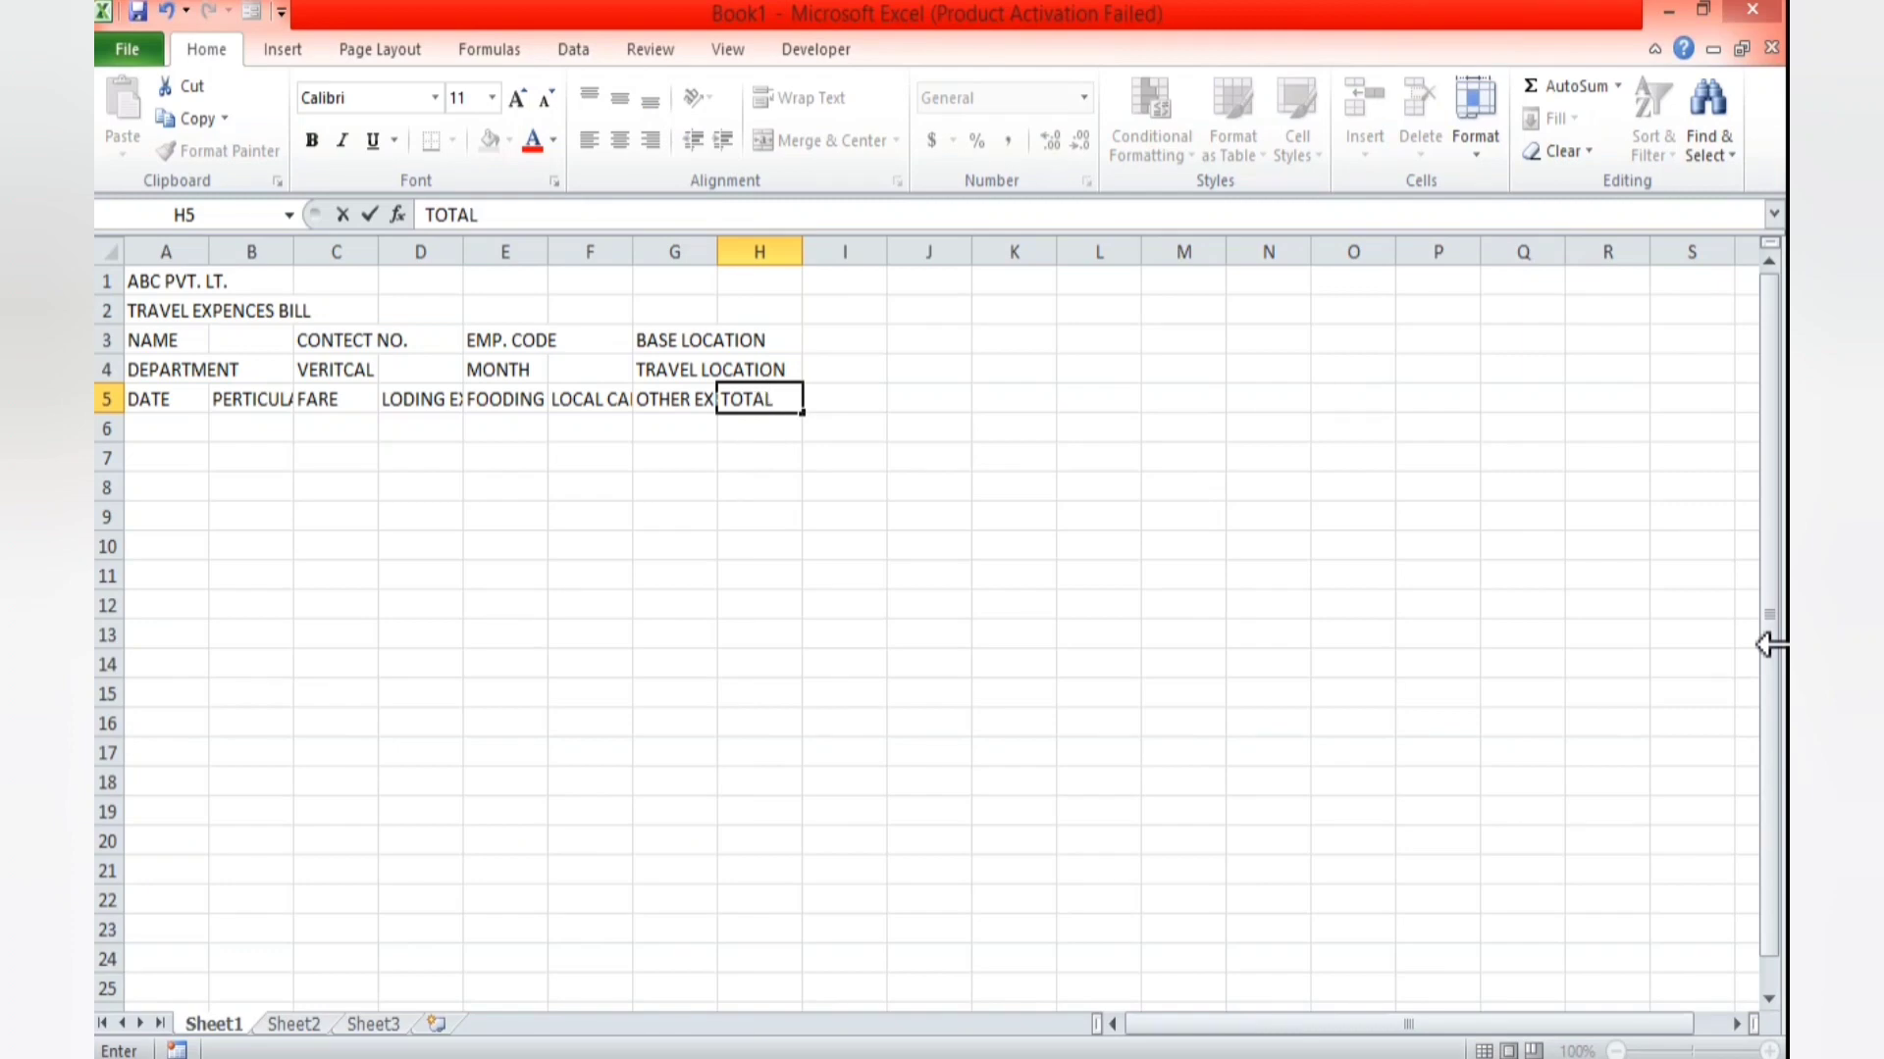
key(Return)
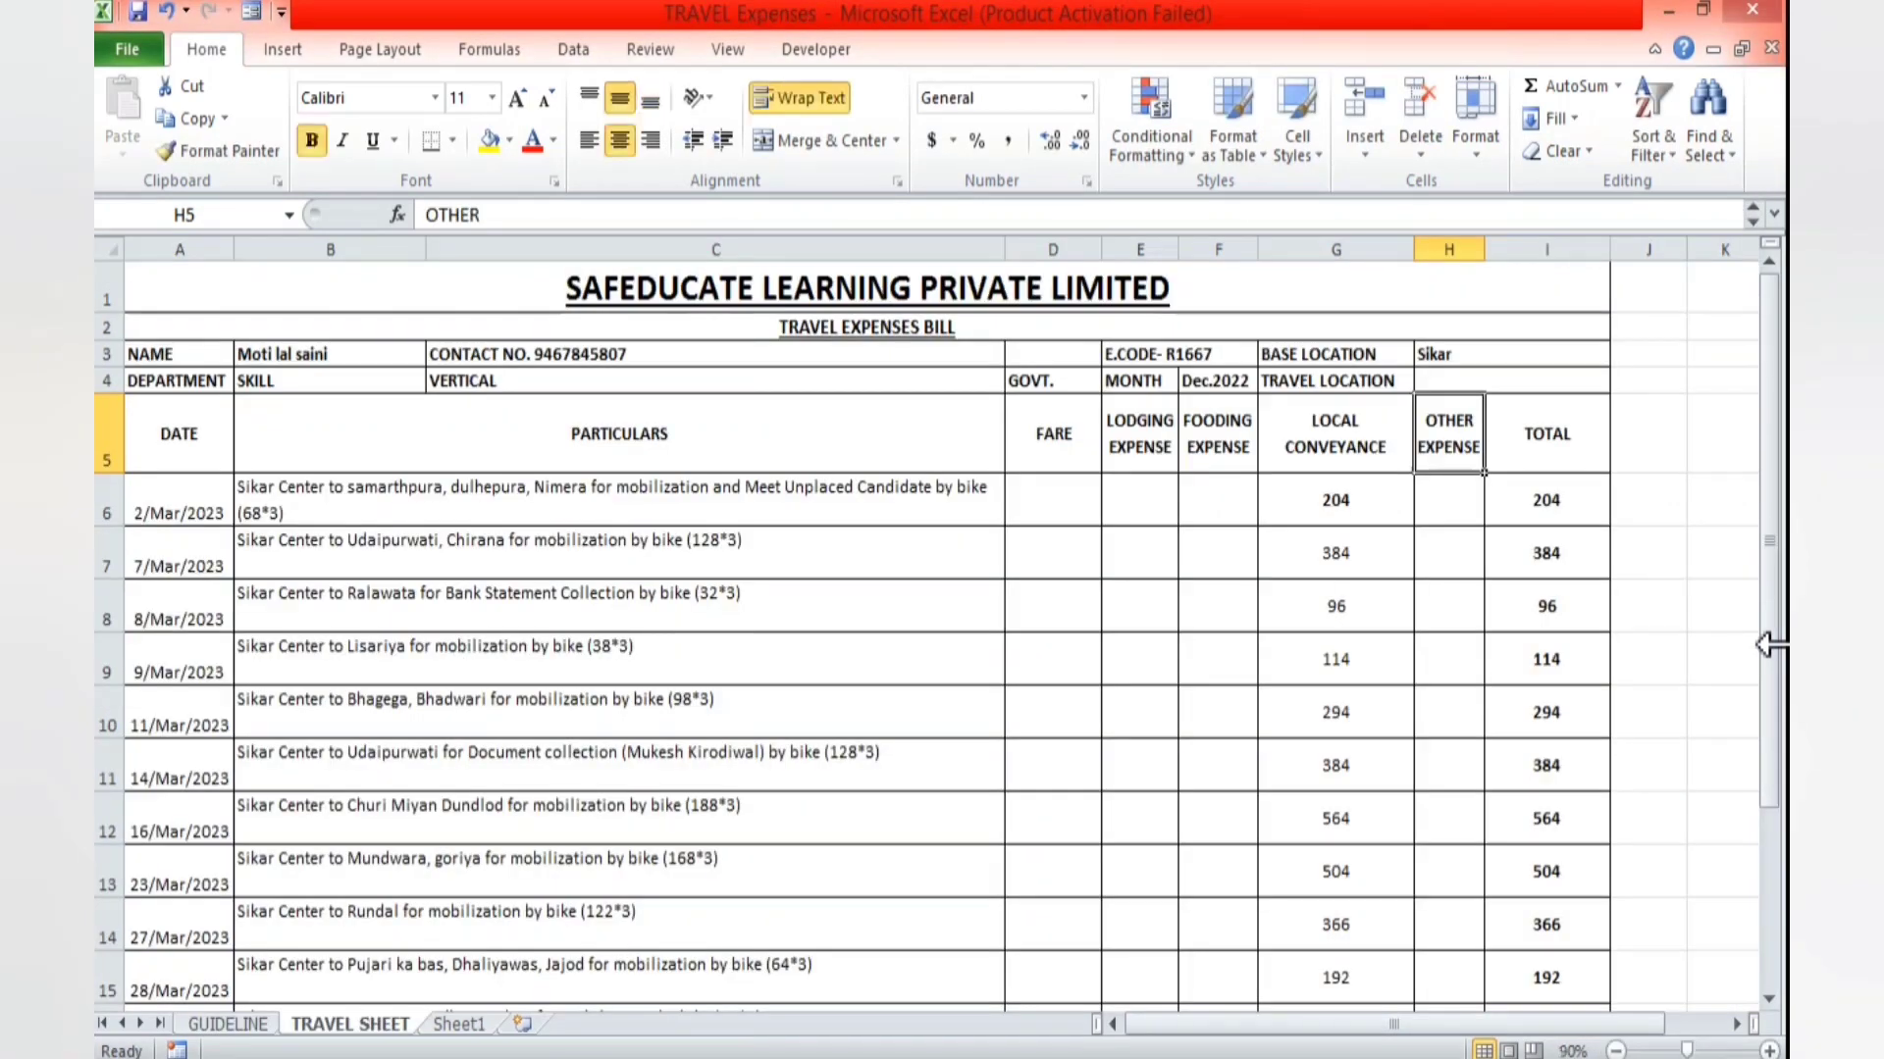
- Check the sample's merged TOTAL label and its total figures
scroll(614, 761, down, 3)
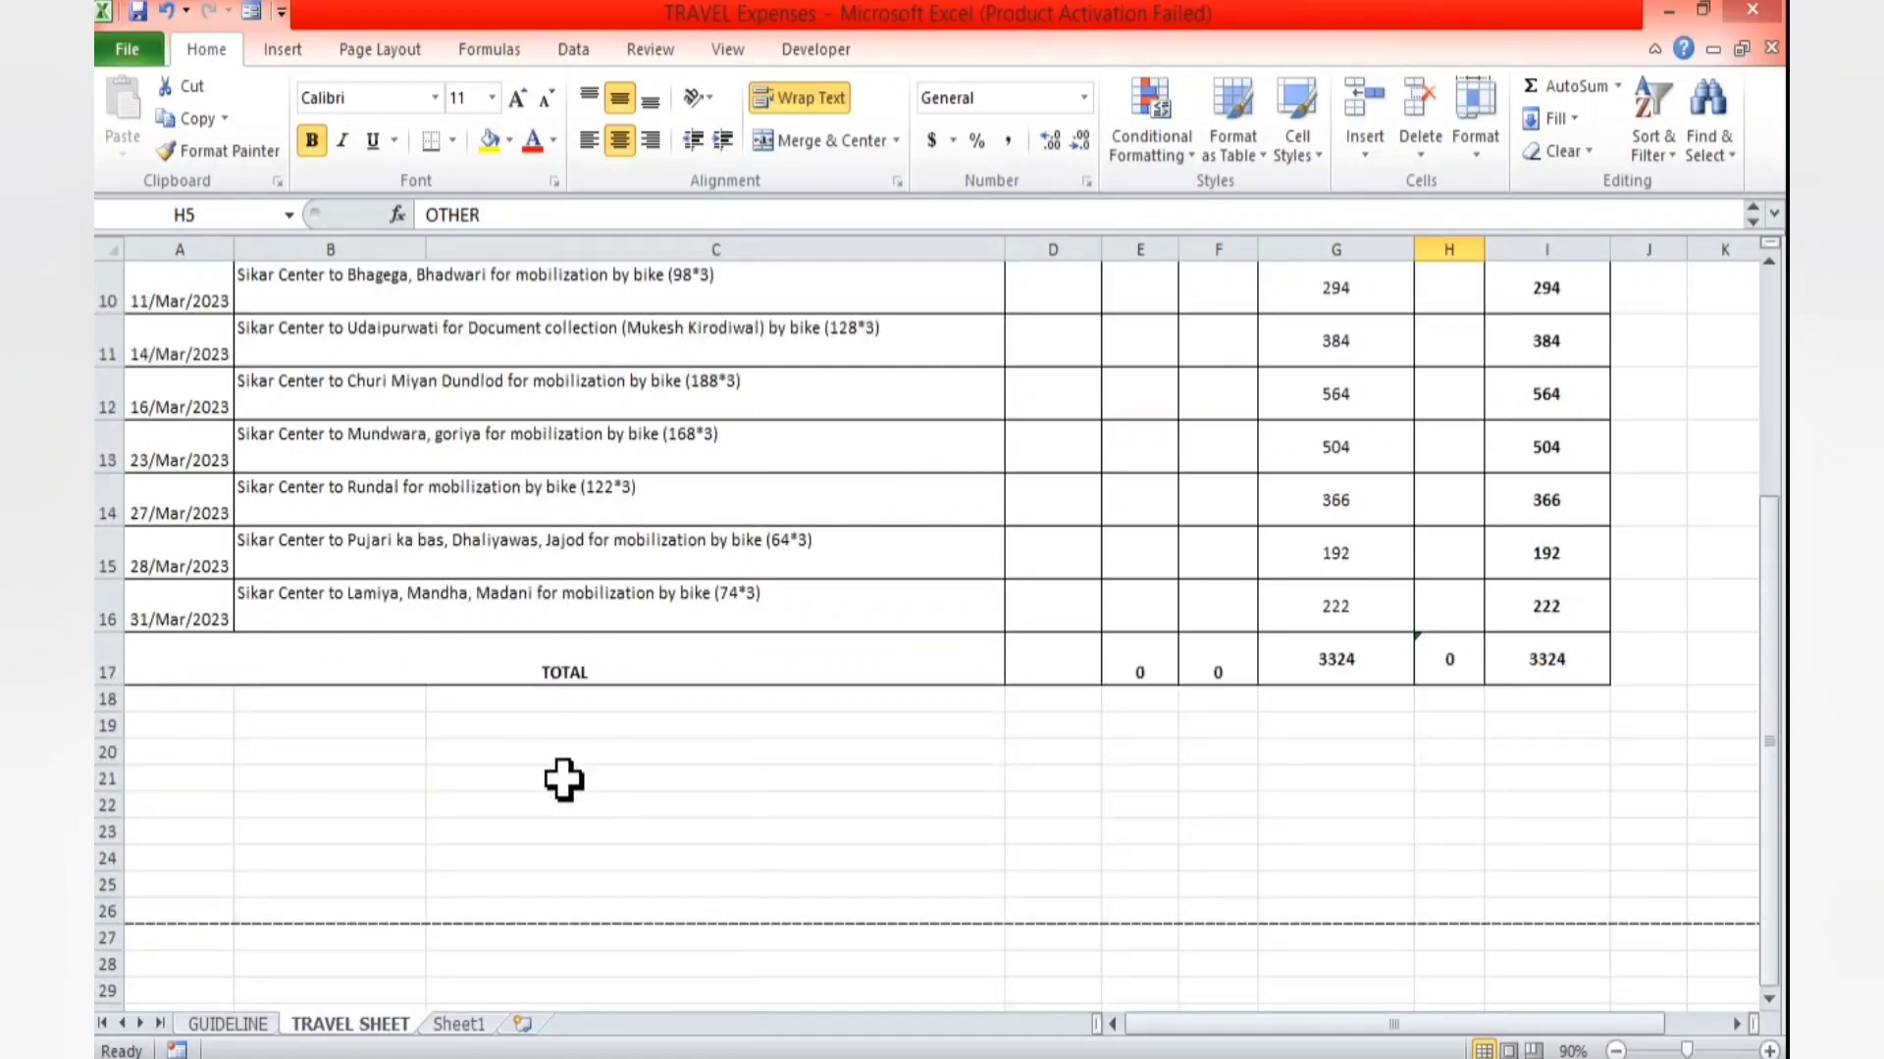
click(618, 659)
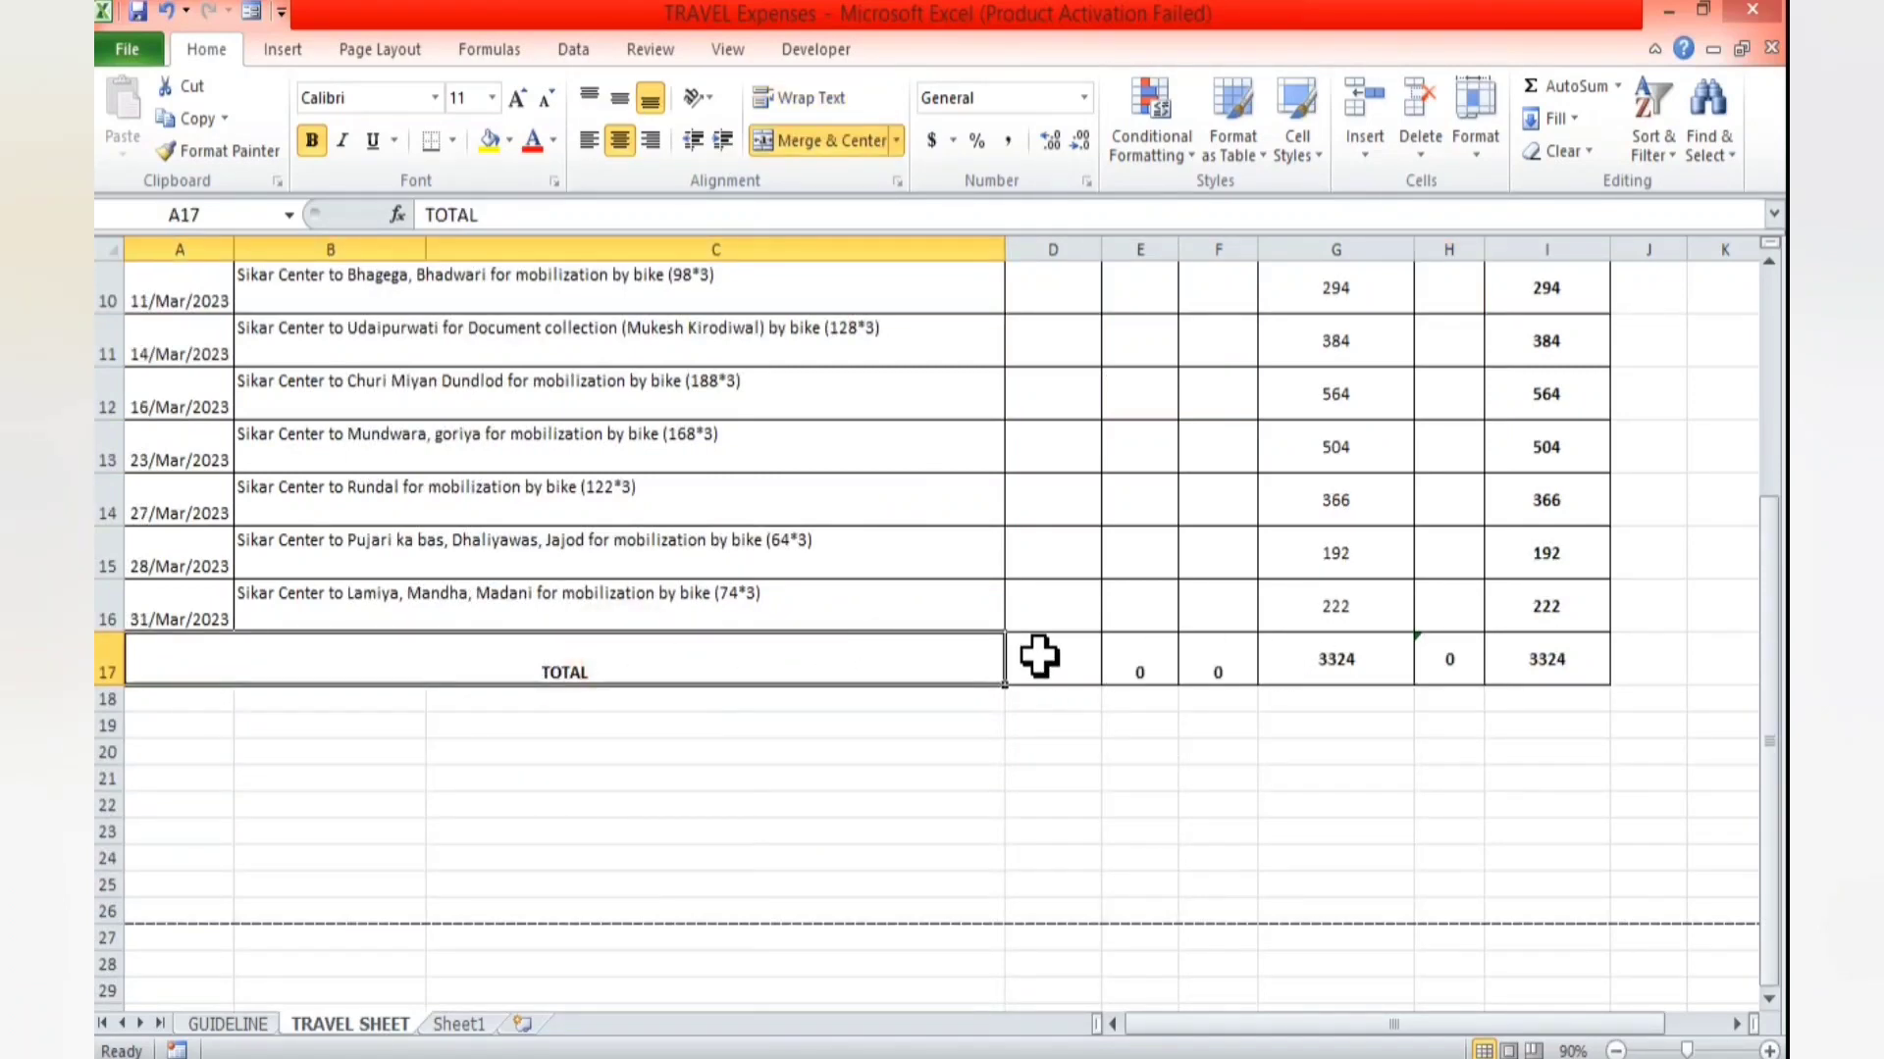
drag(1047, 660, 1579, 677)
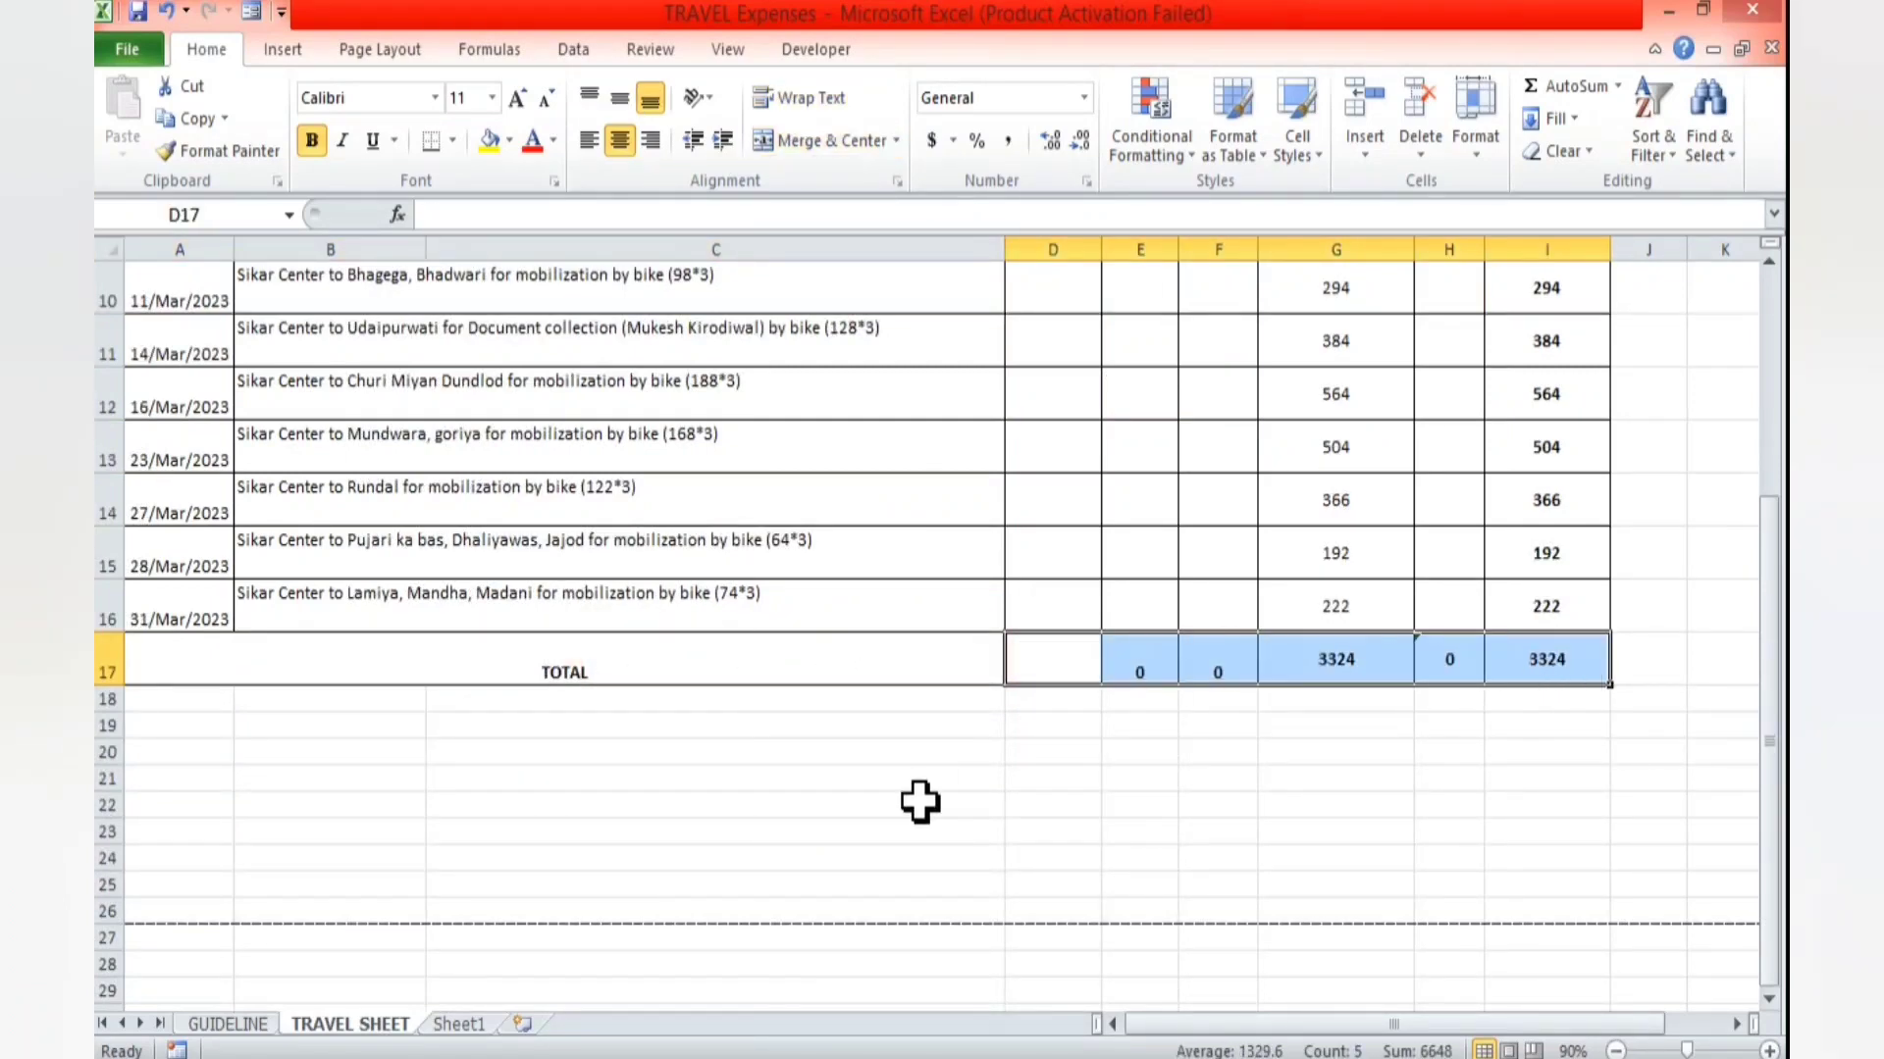
scroll(592, 789, up, 3)
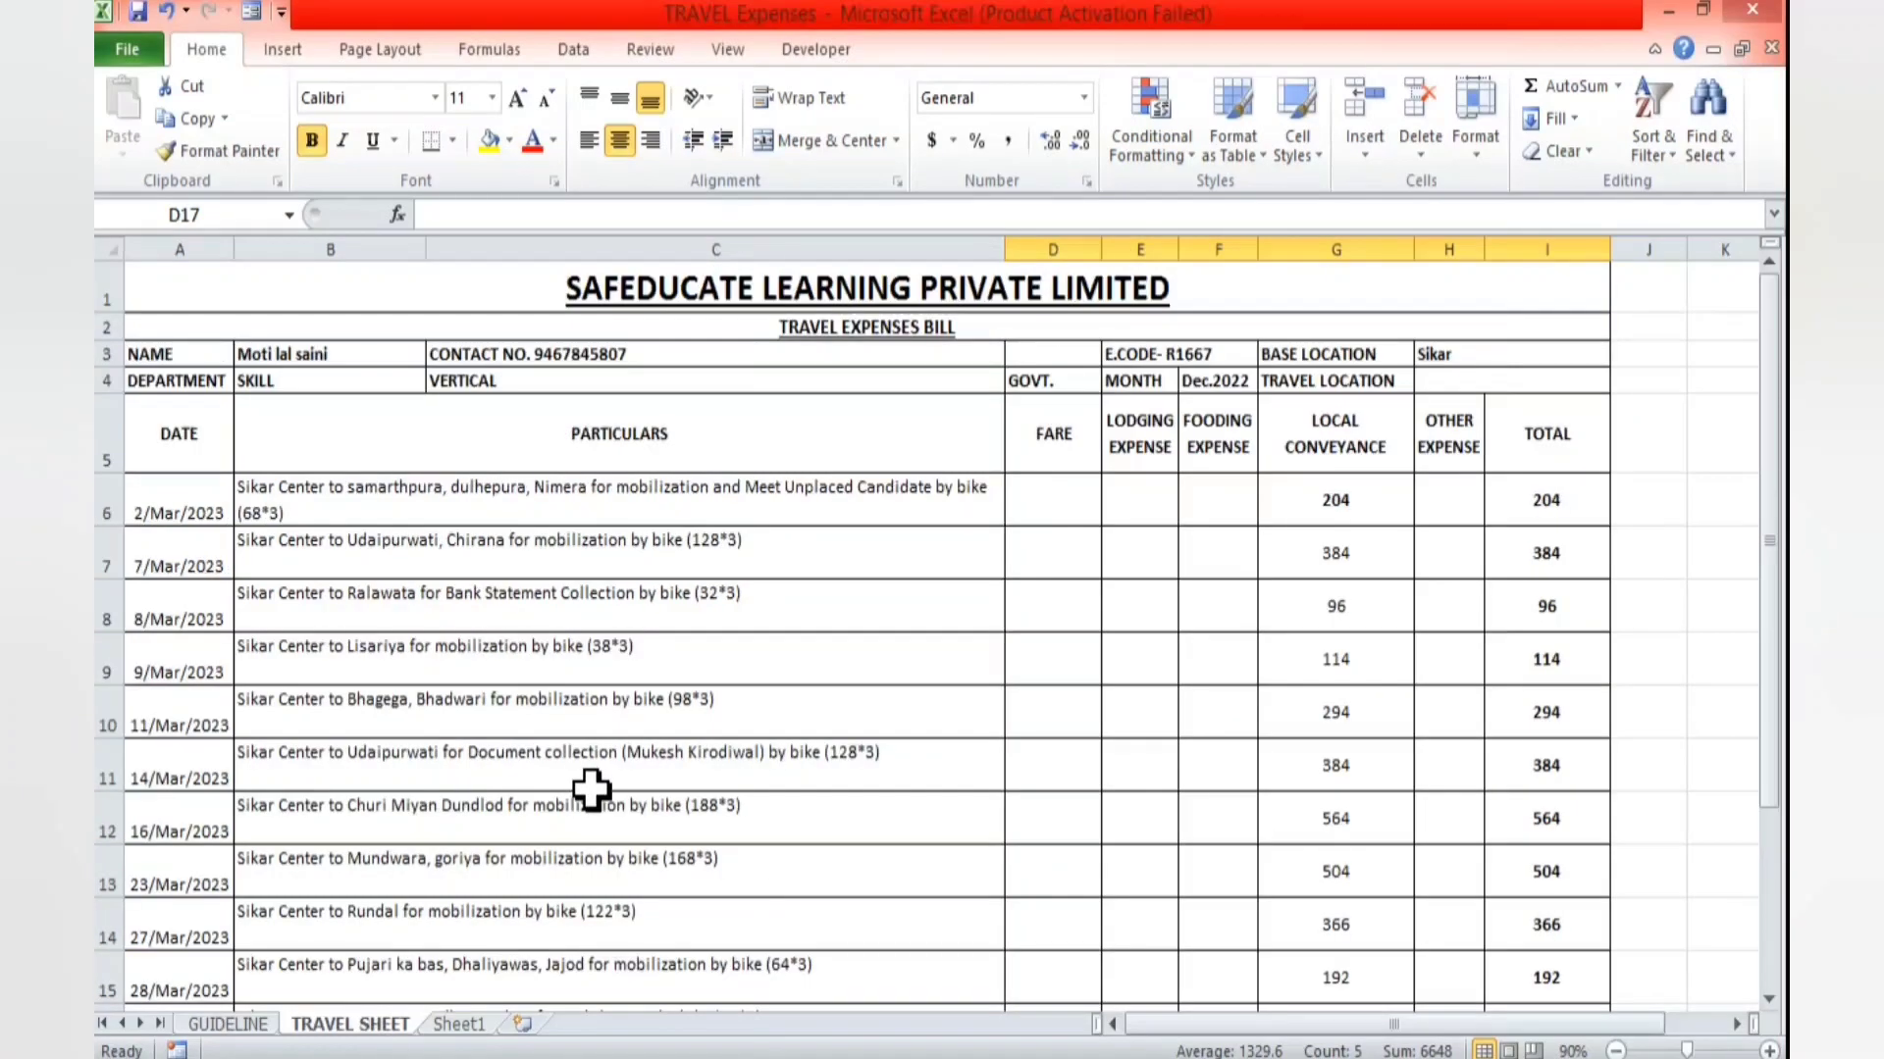
key(alt+Tab)
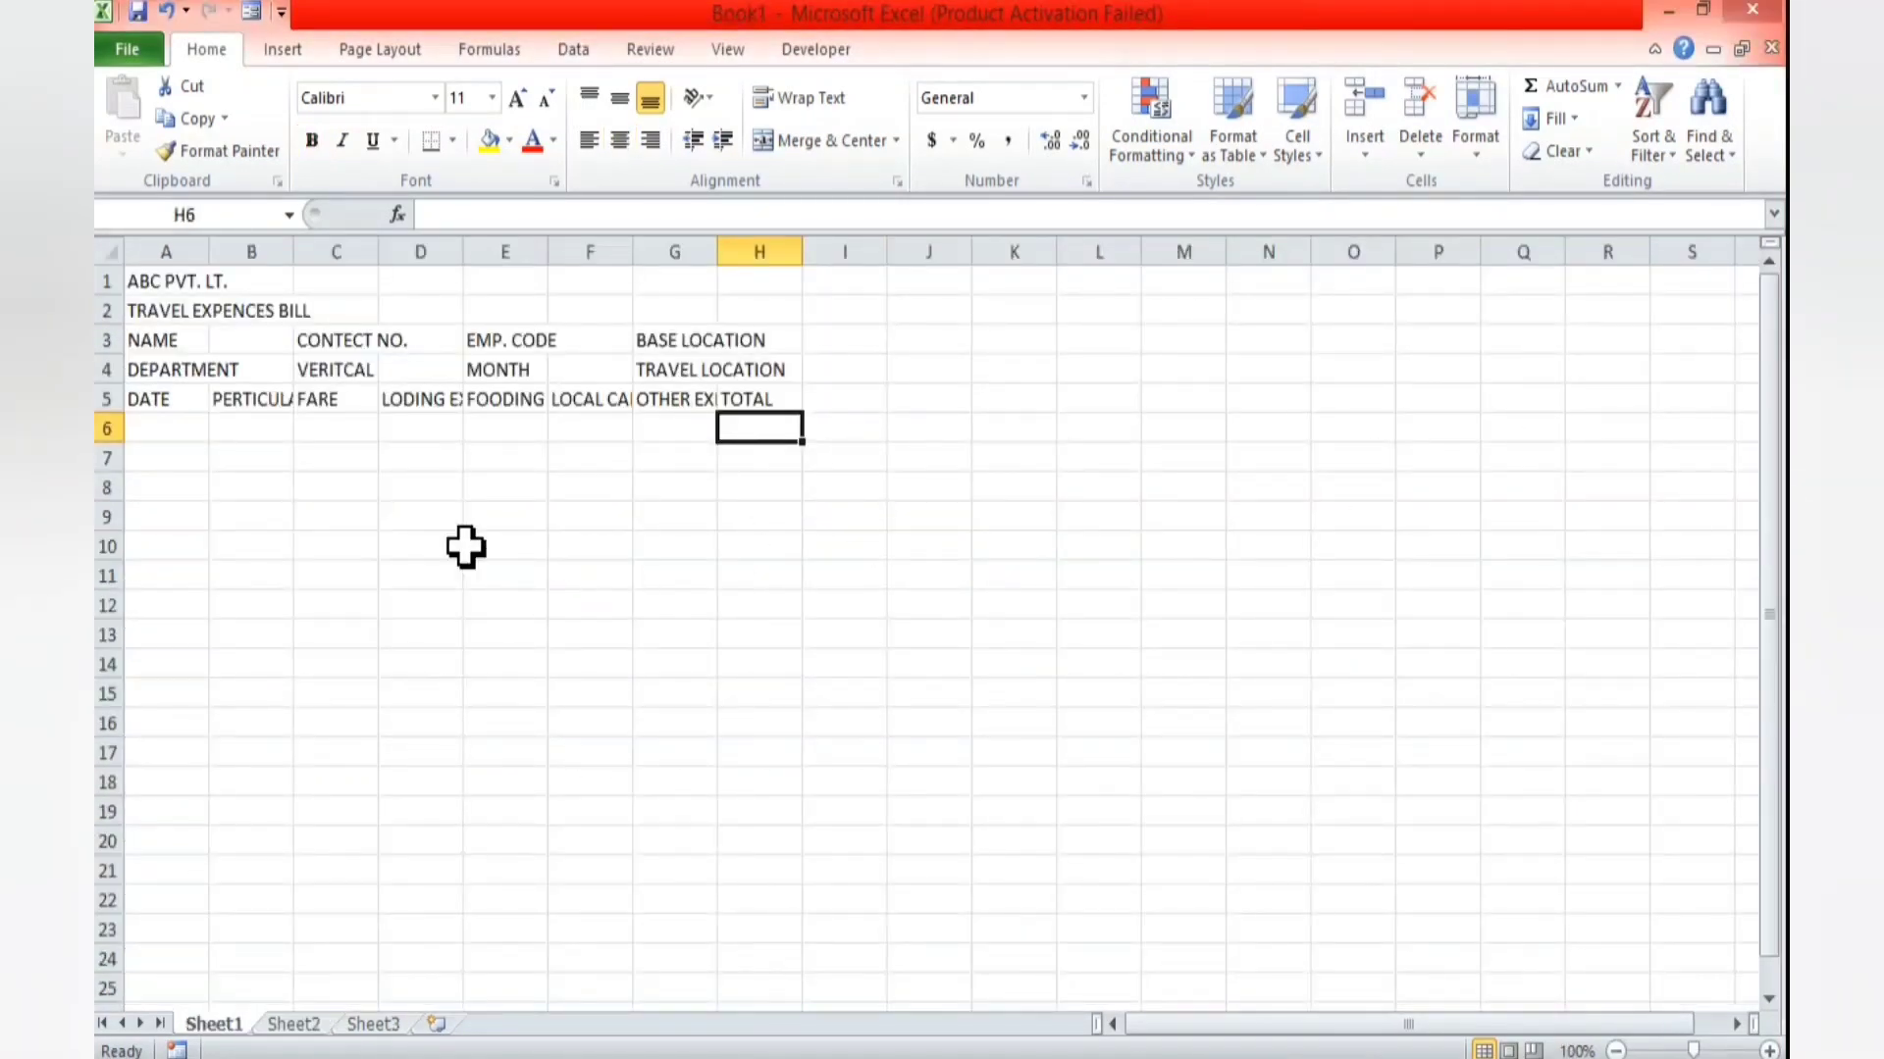
- Merge title rows 1 and 2 across columns A to H with Merge Across, then widen column A
drag(142, 280, 745, 312)
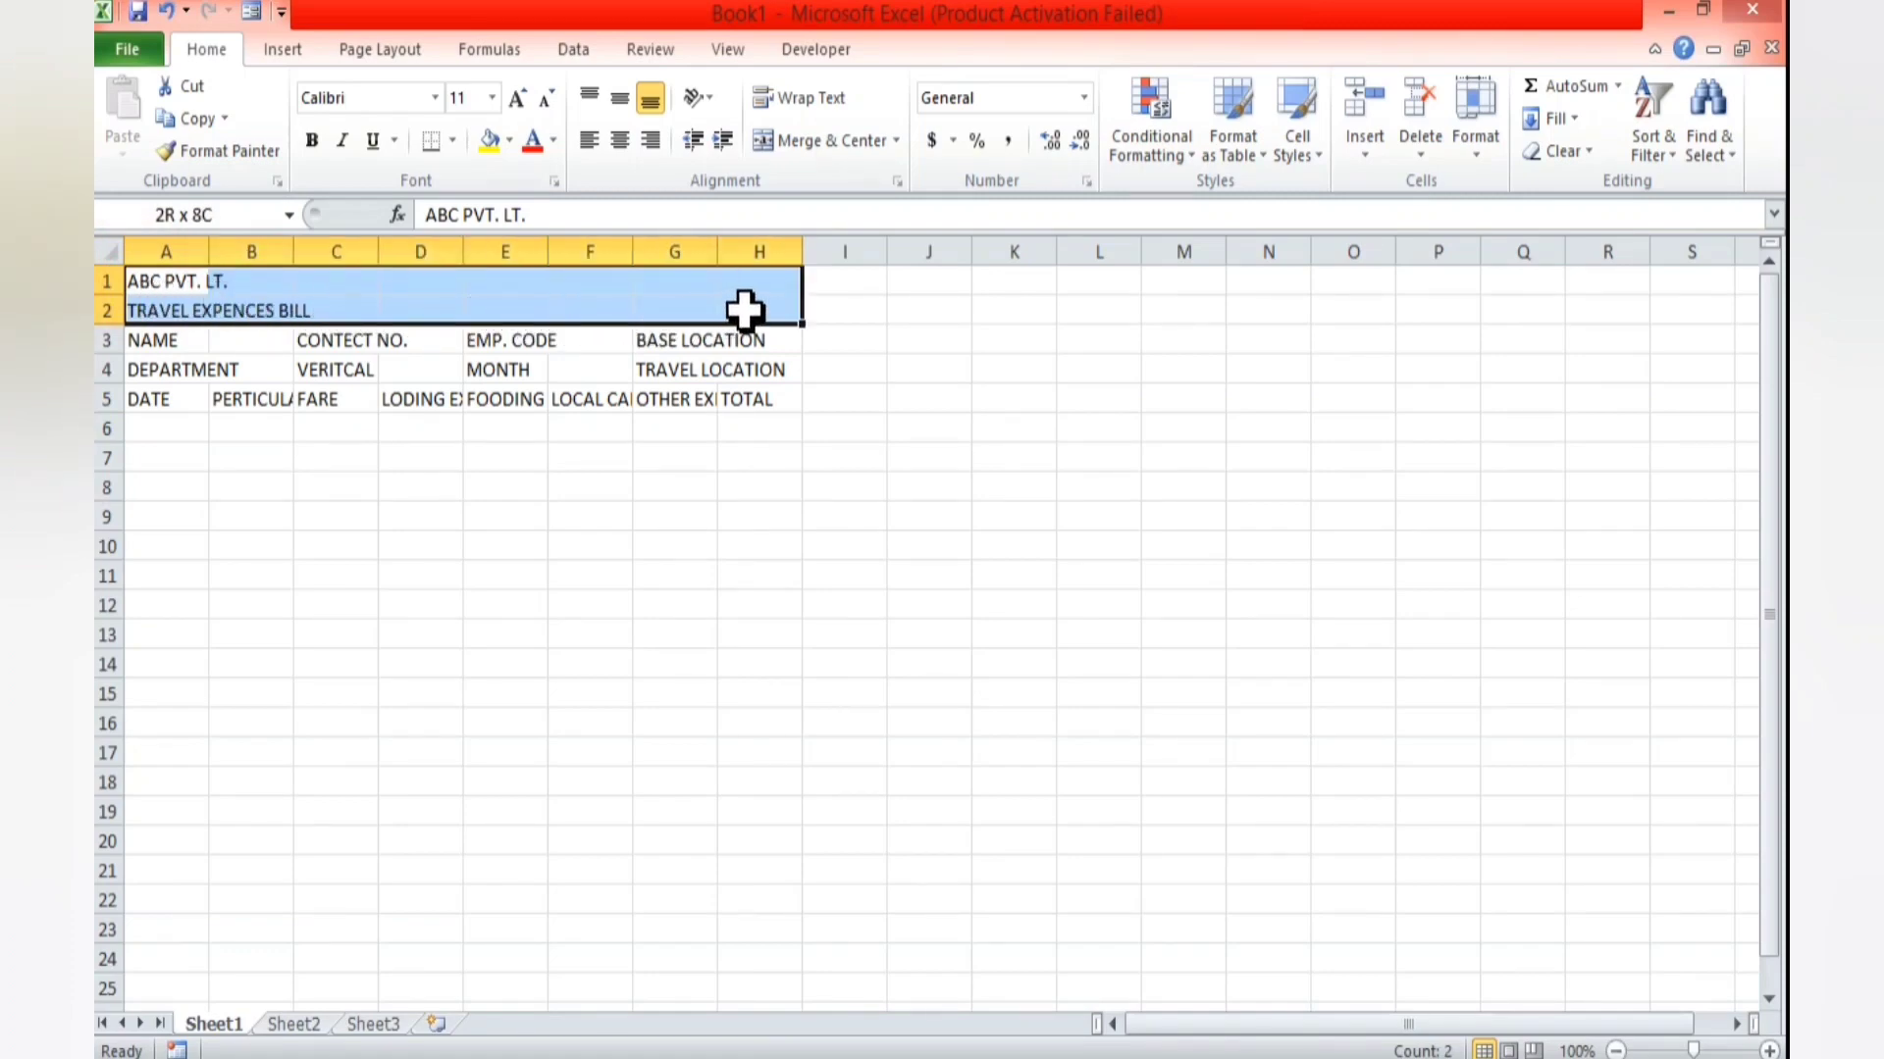
click(896, 139)
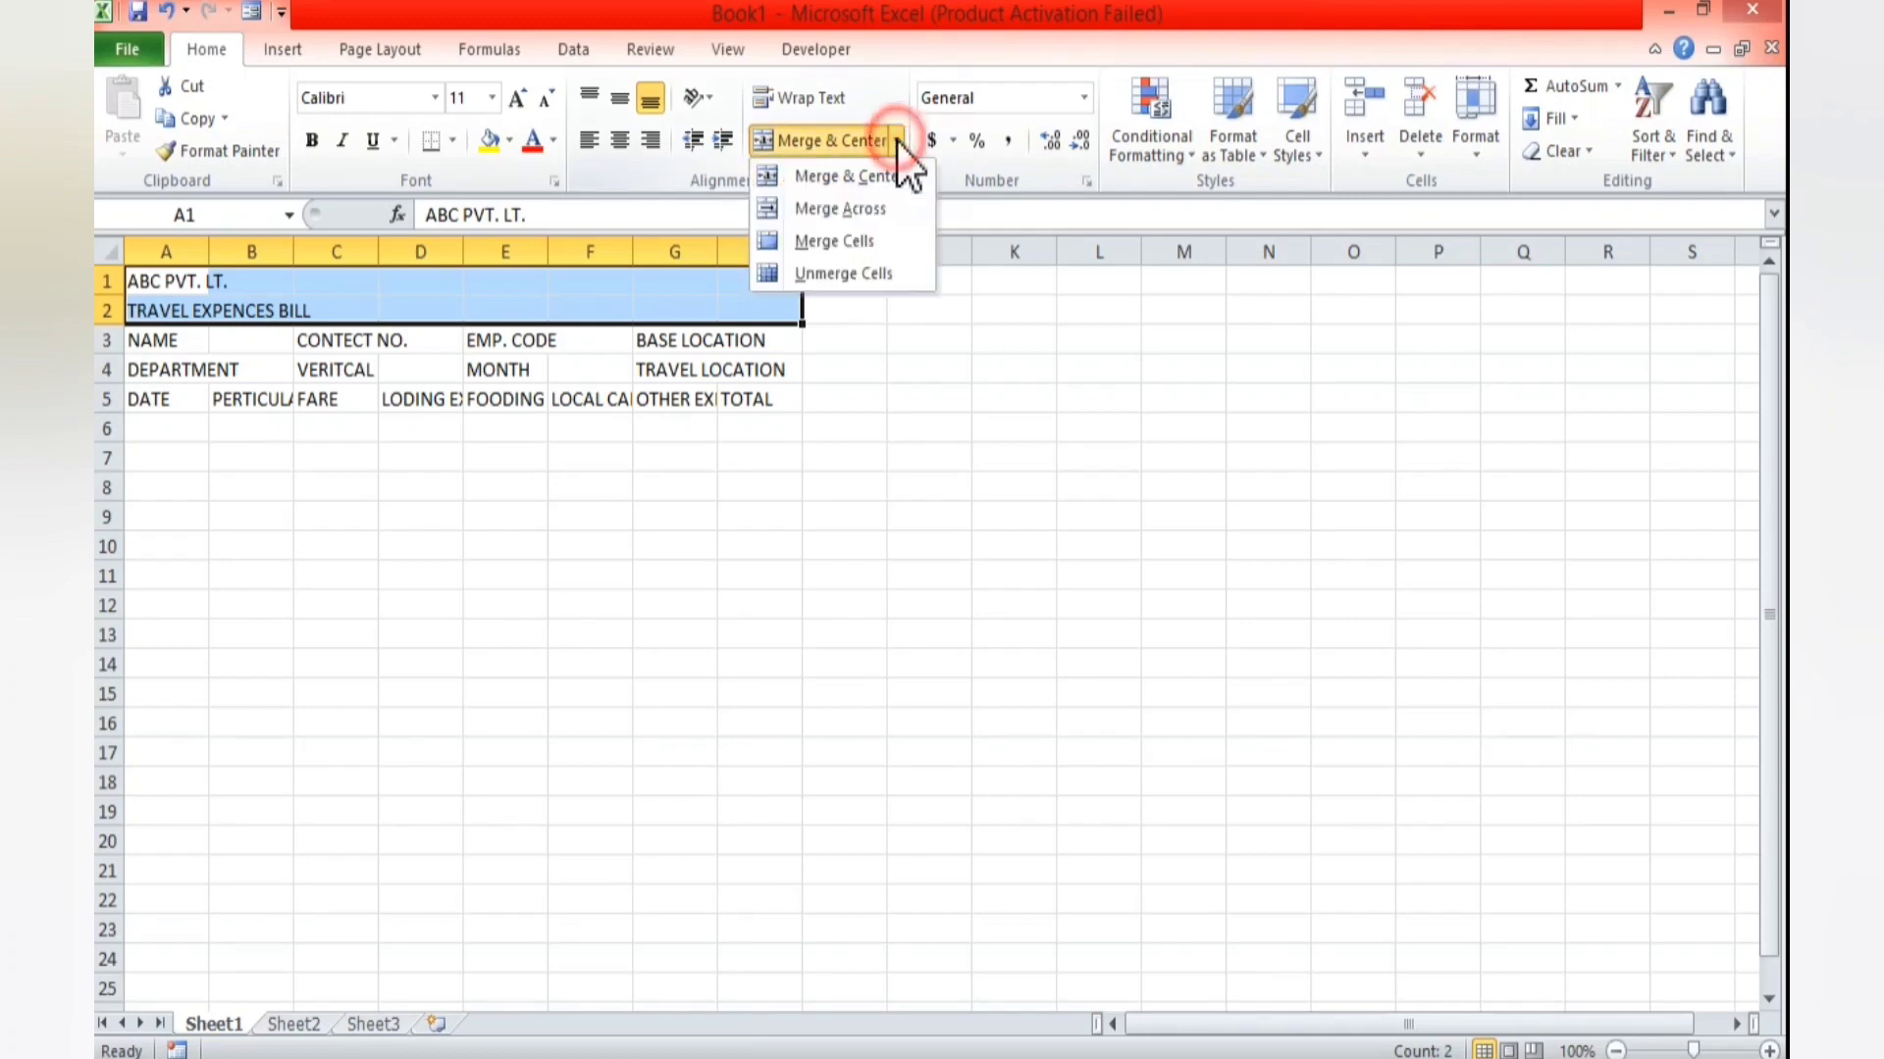
click(888, 210)
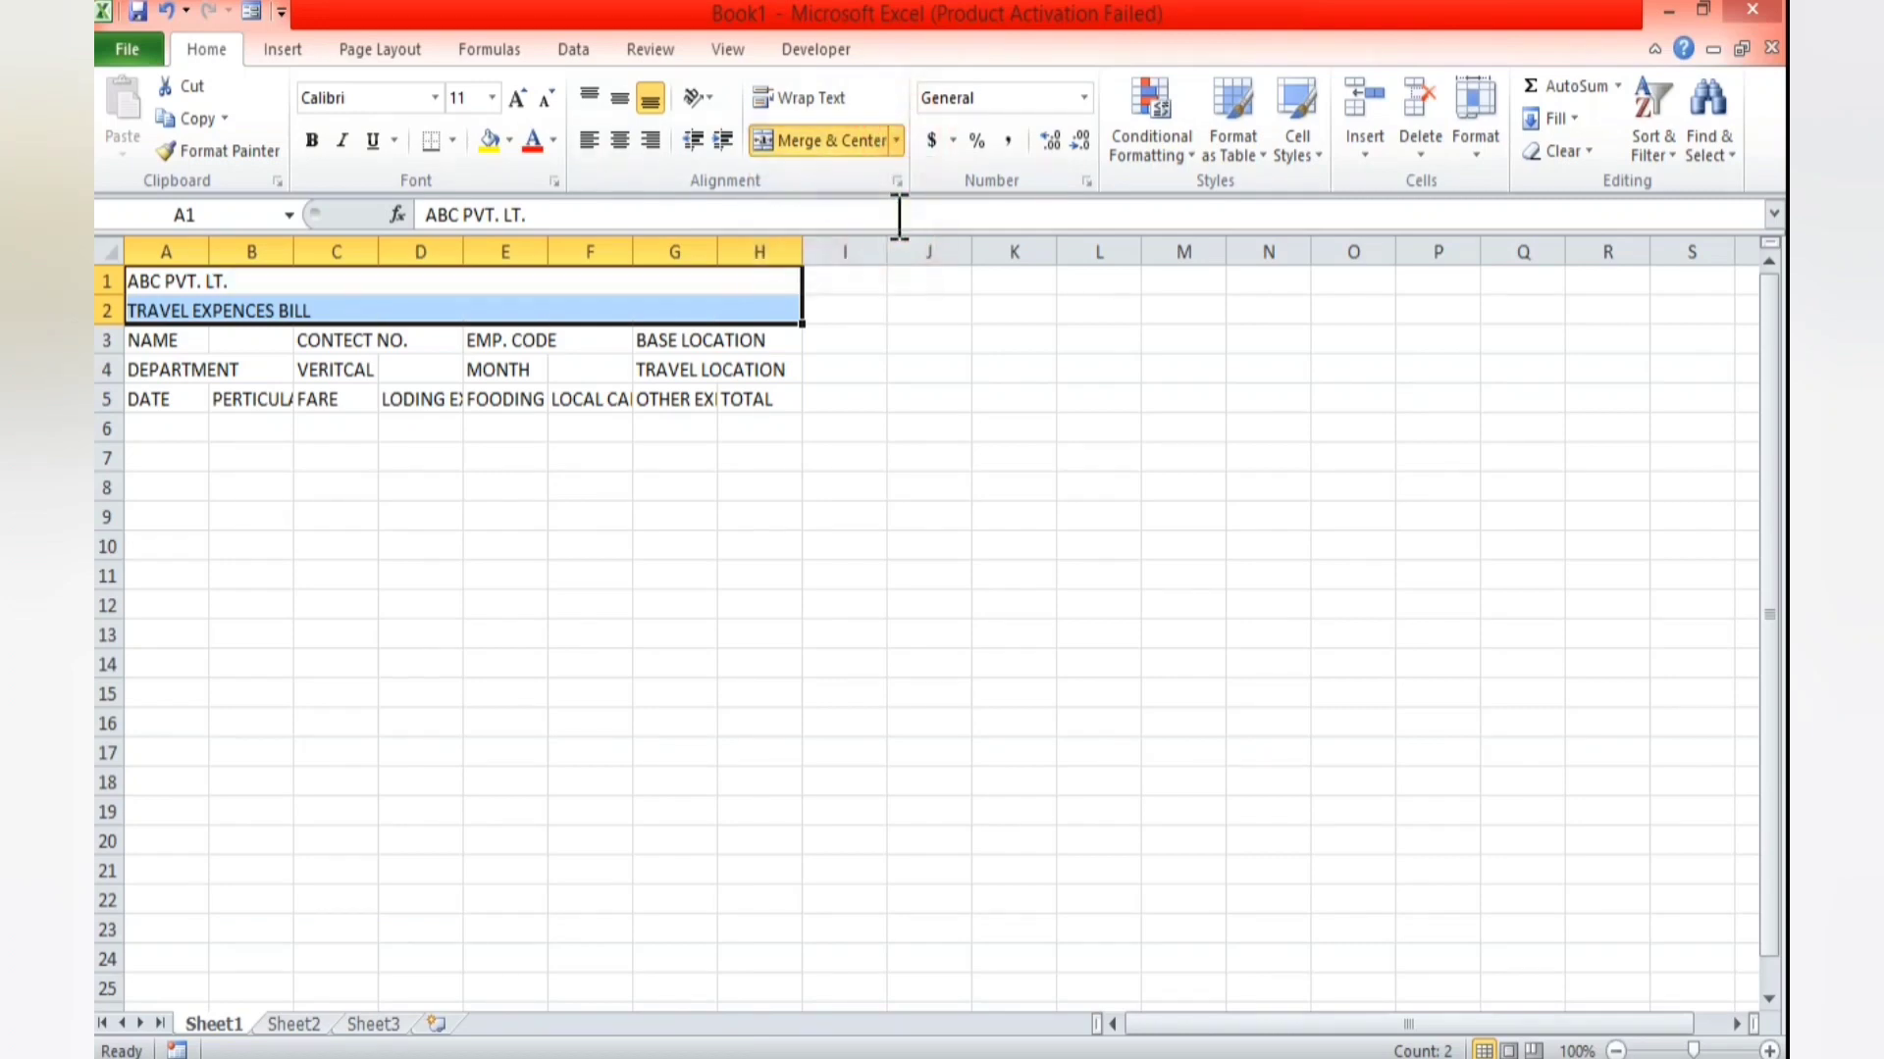
click(420, 541)
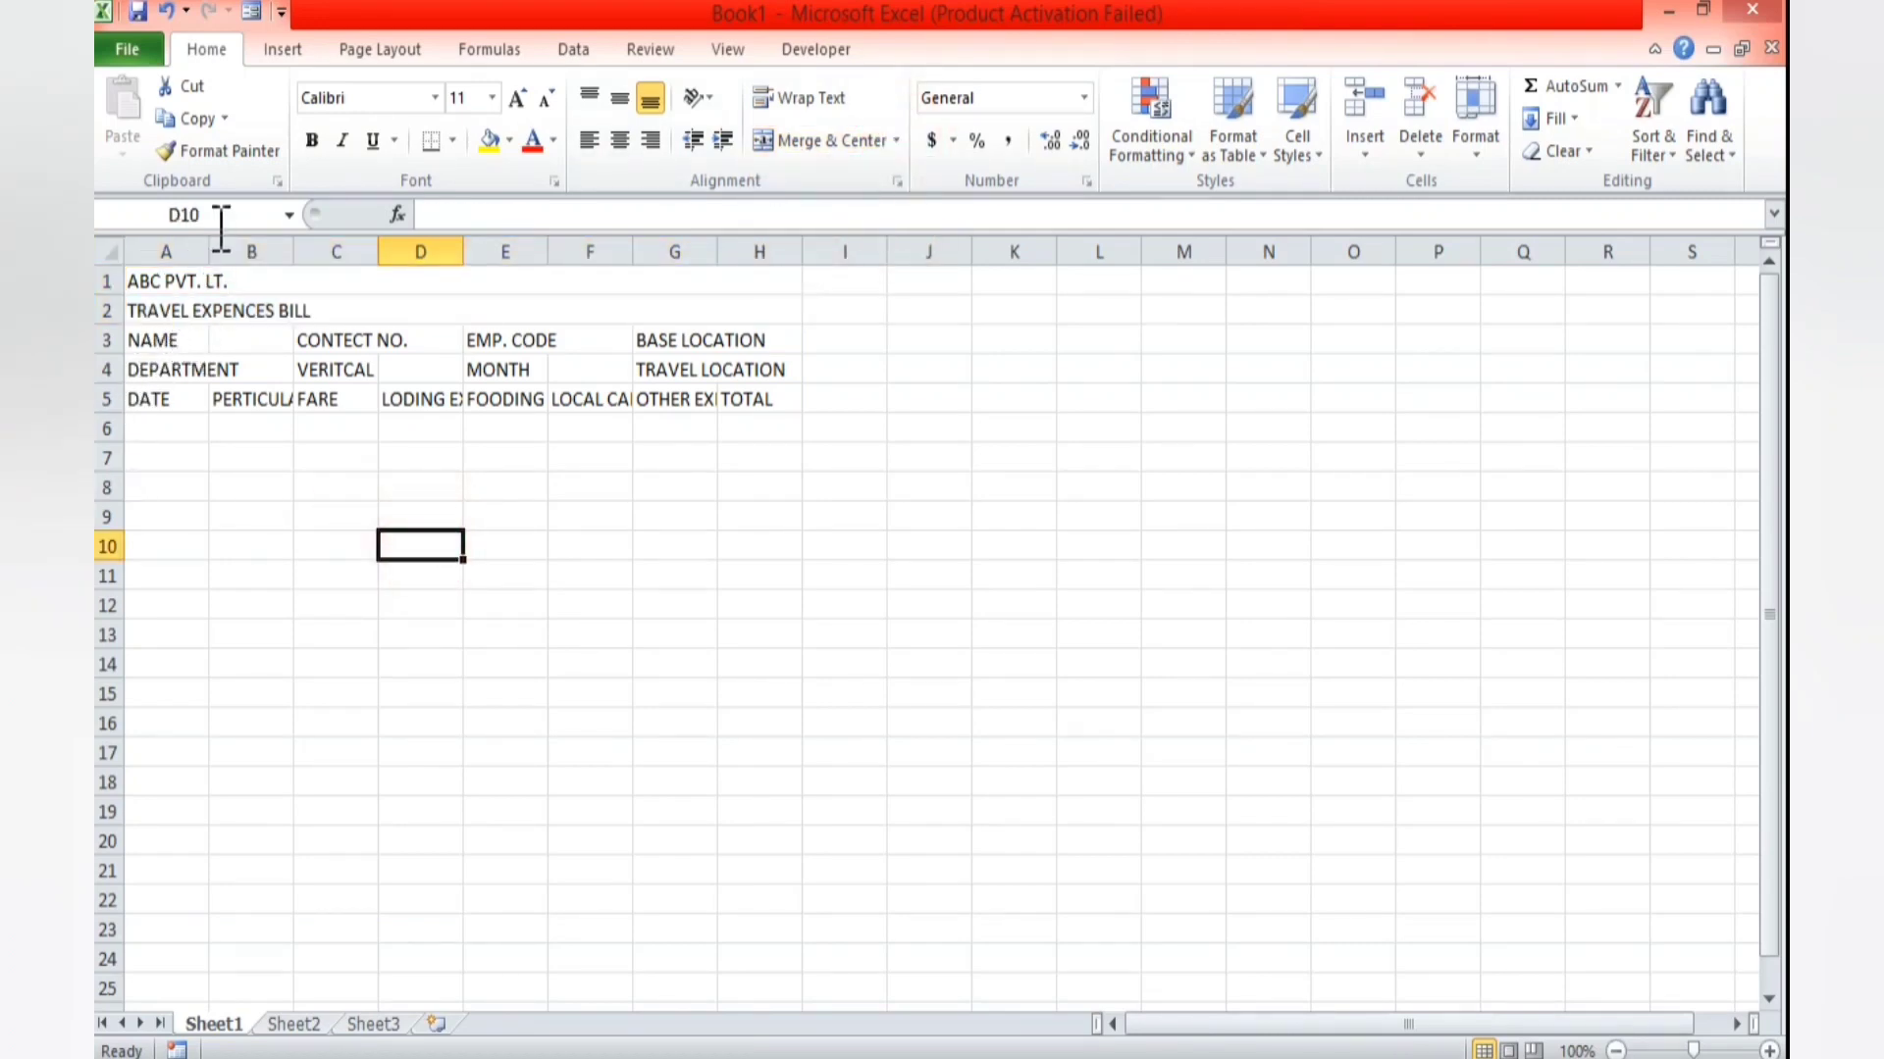
drag(209, 251, 1250, 253)
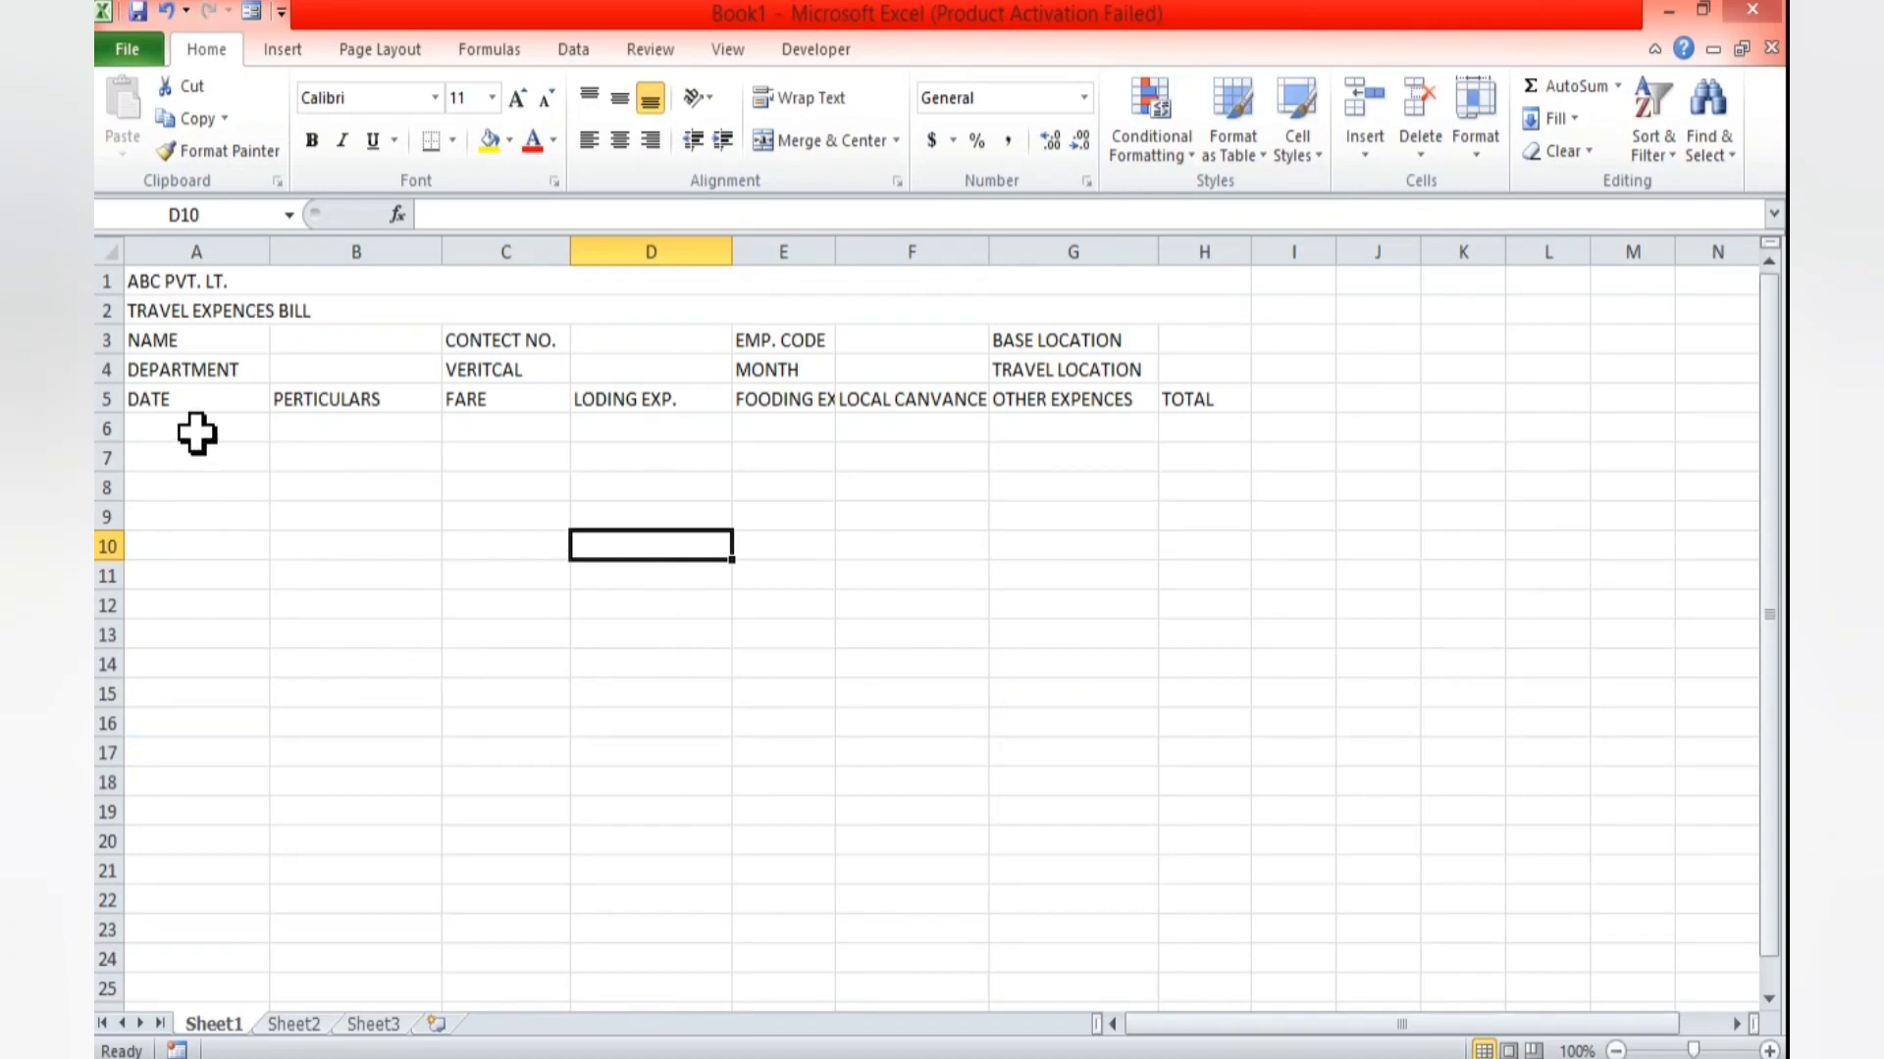
- Narrow column A to just fit its labels, then select the title rows A1:H2
click(155, 410)
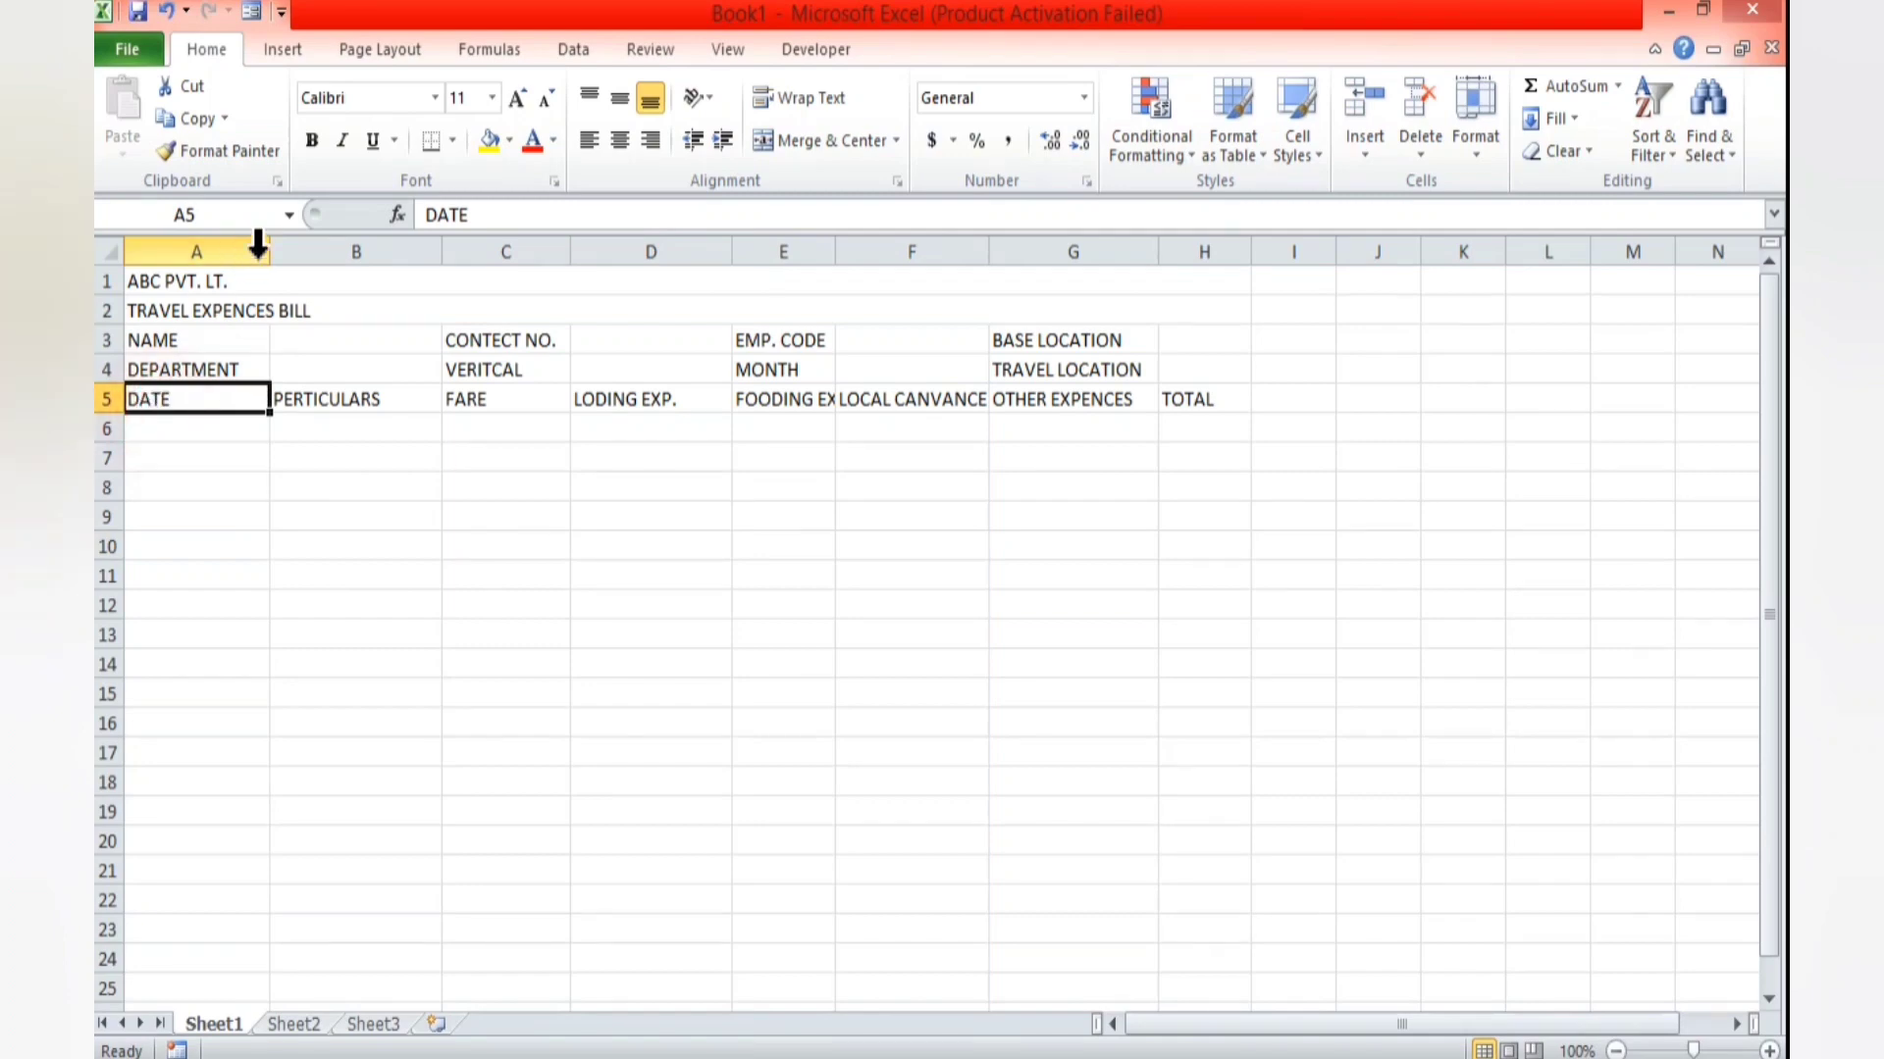
mouse_move(269, 253)
mouse_down()
mouse_move(197, 263)
mouse_move(239, 251)
mouse_up()
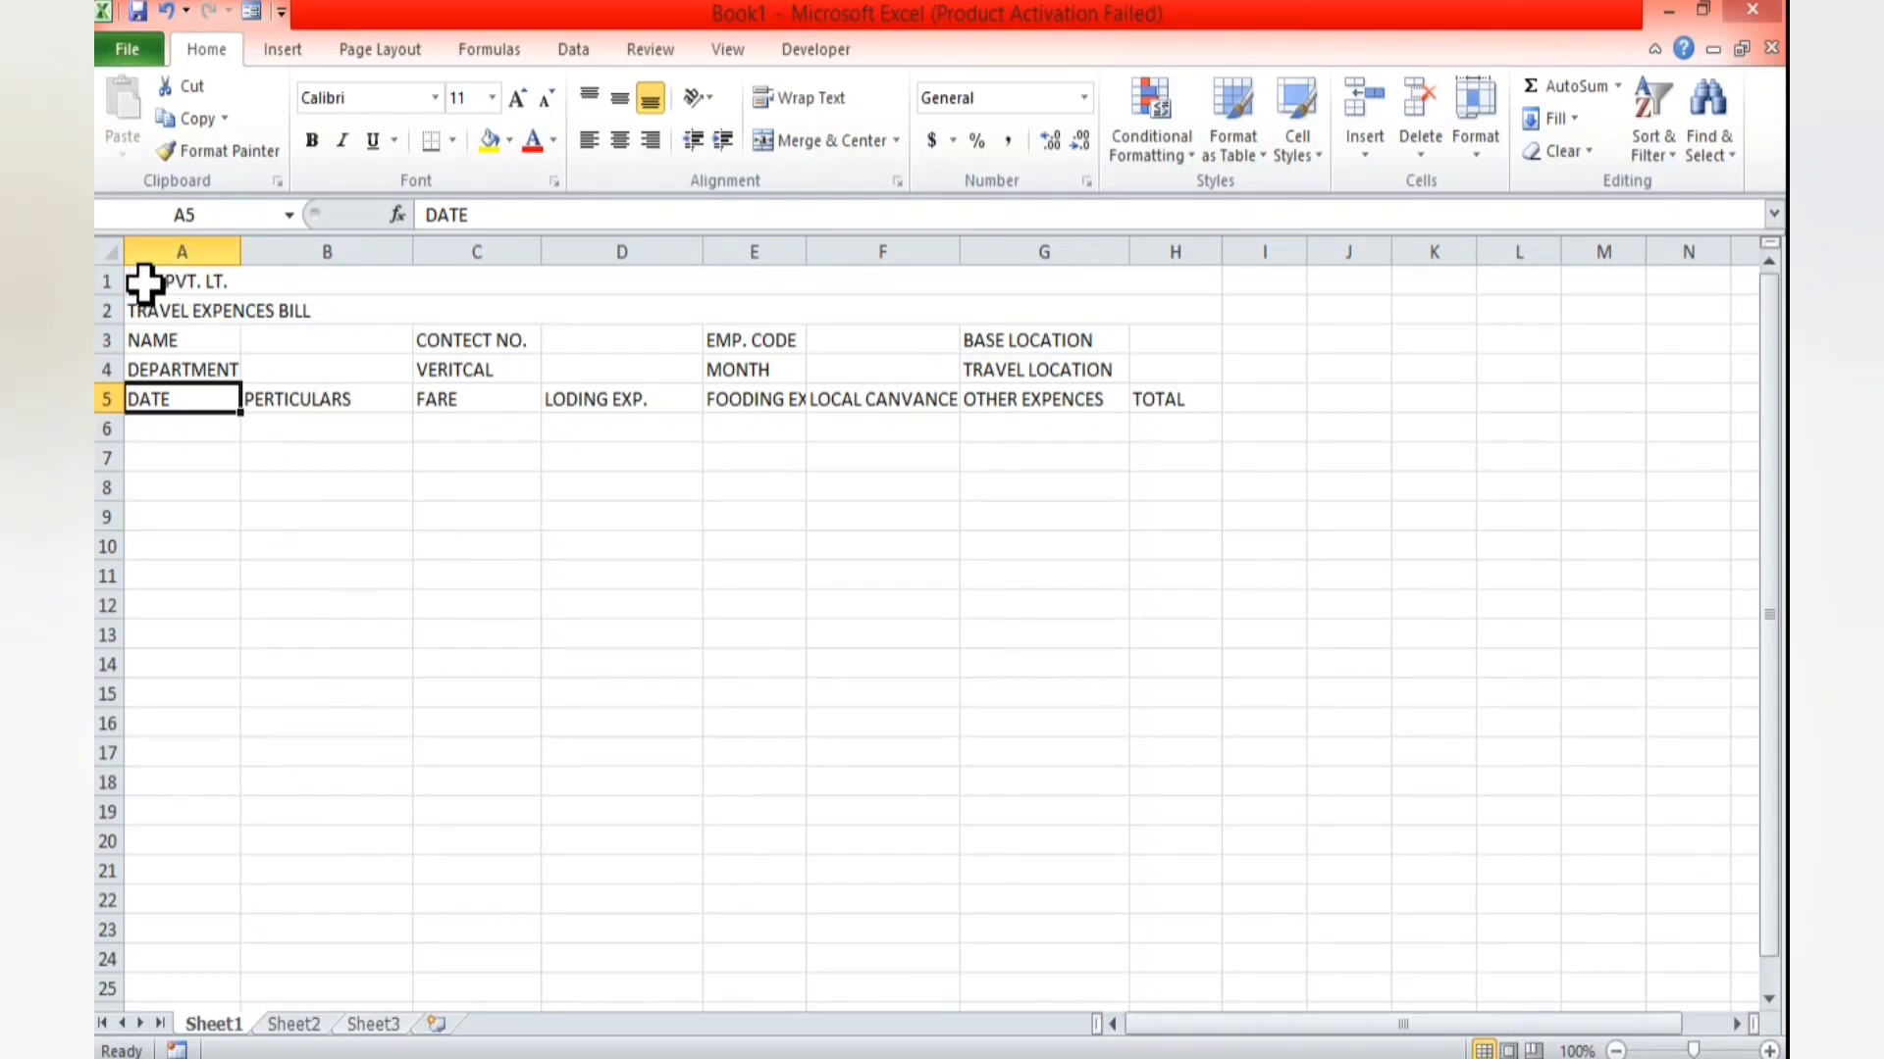
drag(143, 282, 258, 309)
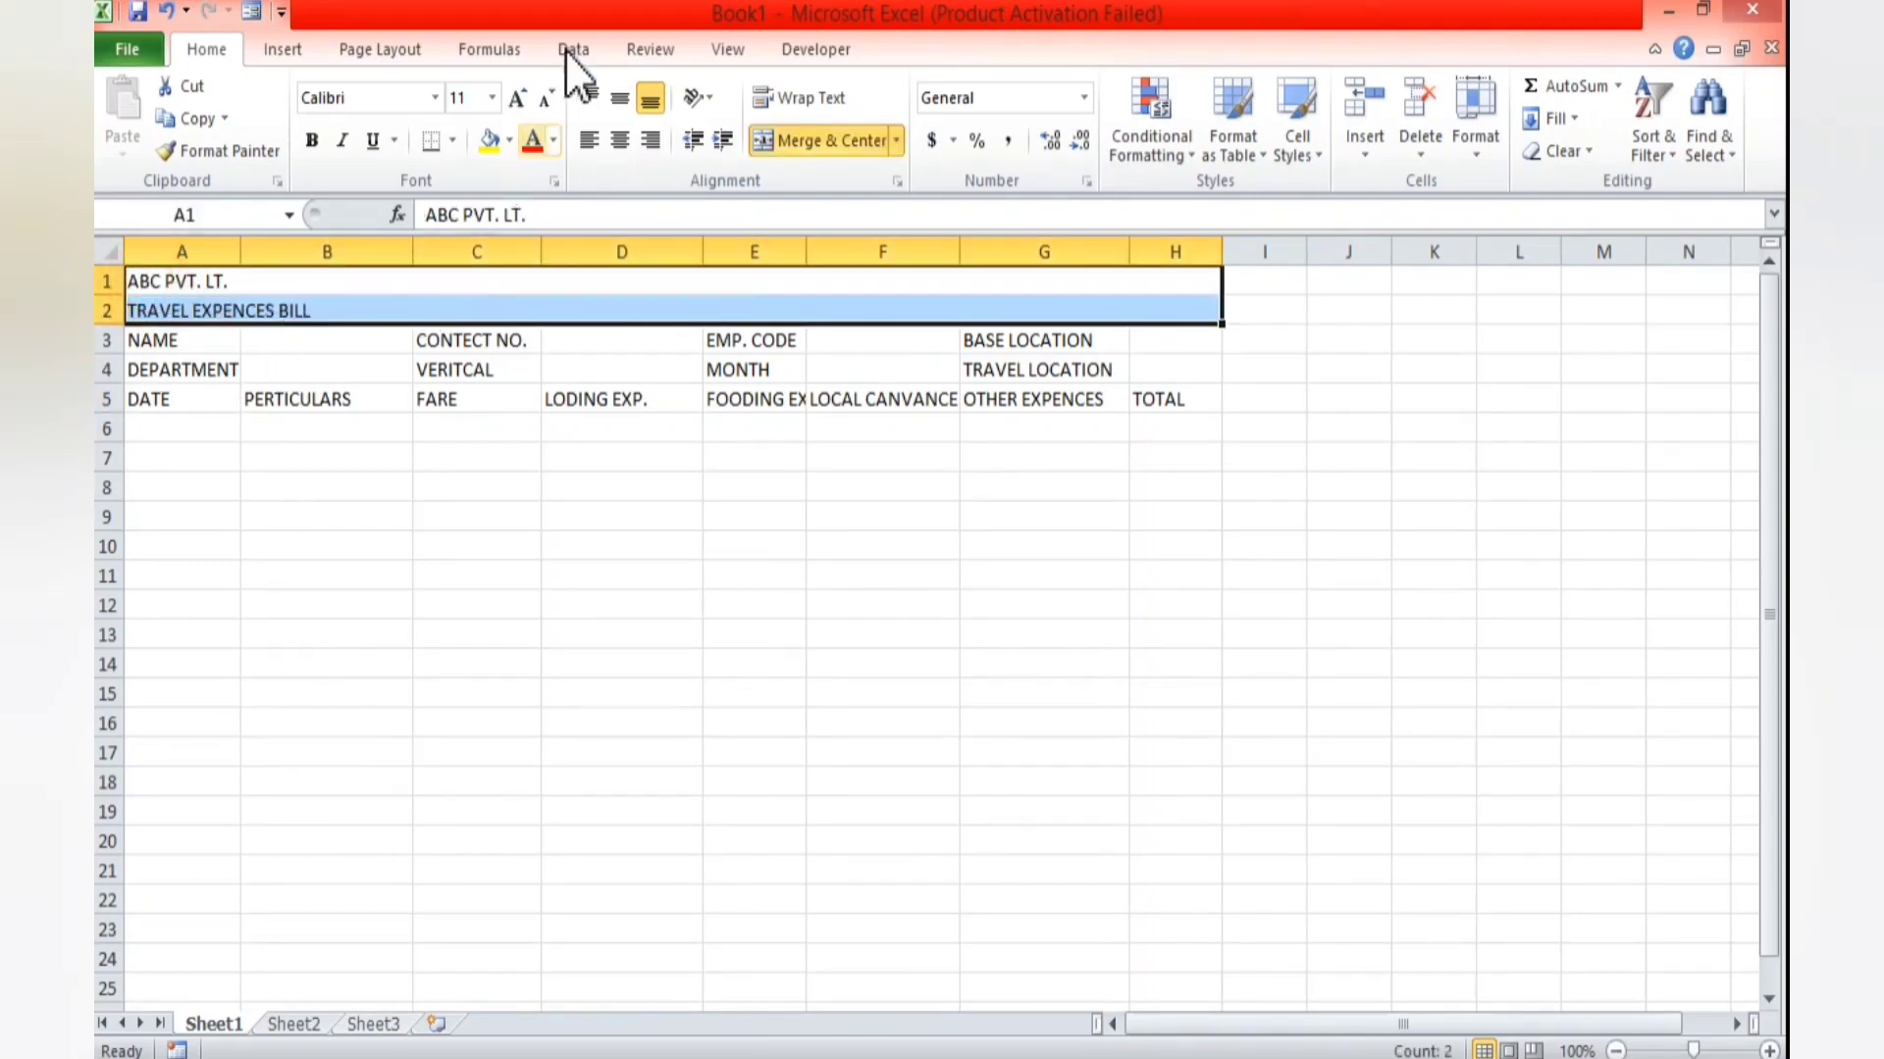
- Center the title rows A1:H2 and the heading rows 3–5 horizontally and vertically
click(620, 139)
click(616, 98)
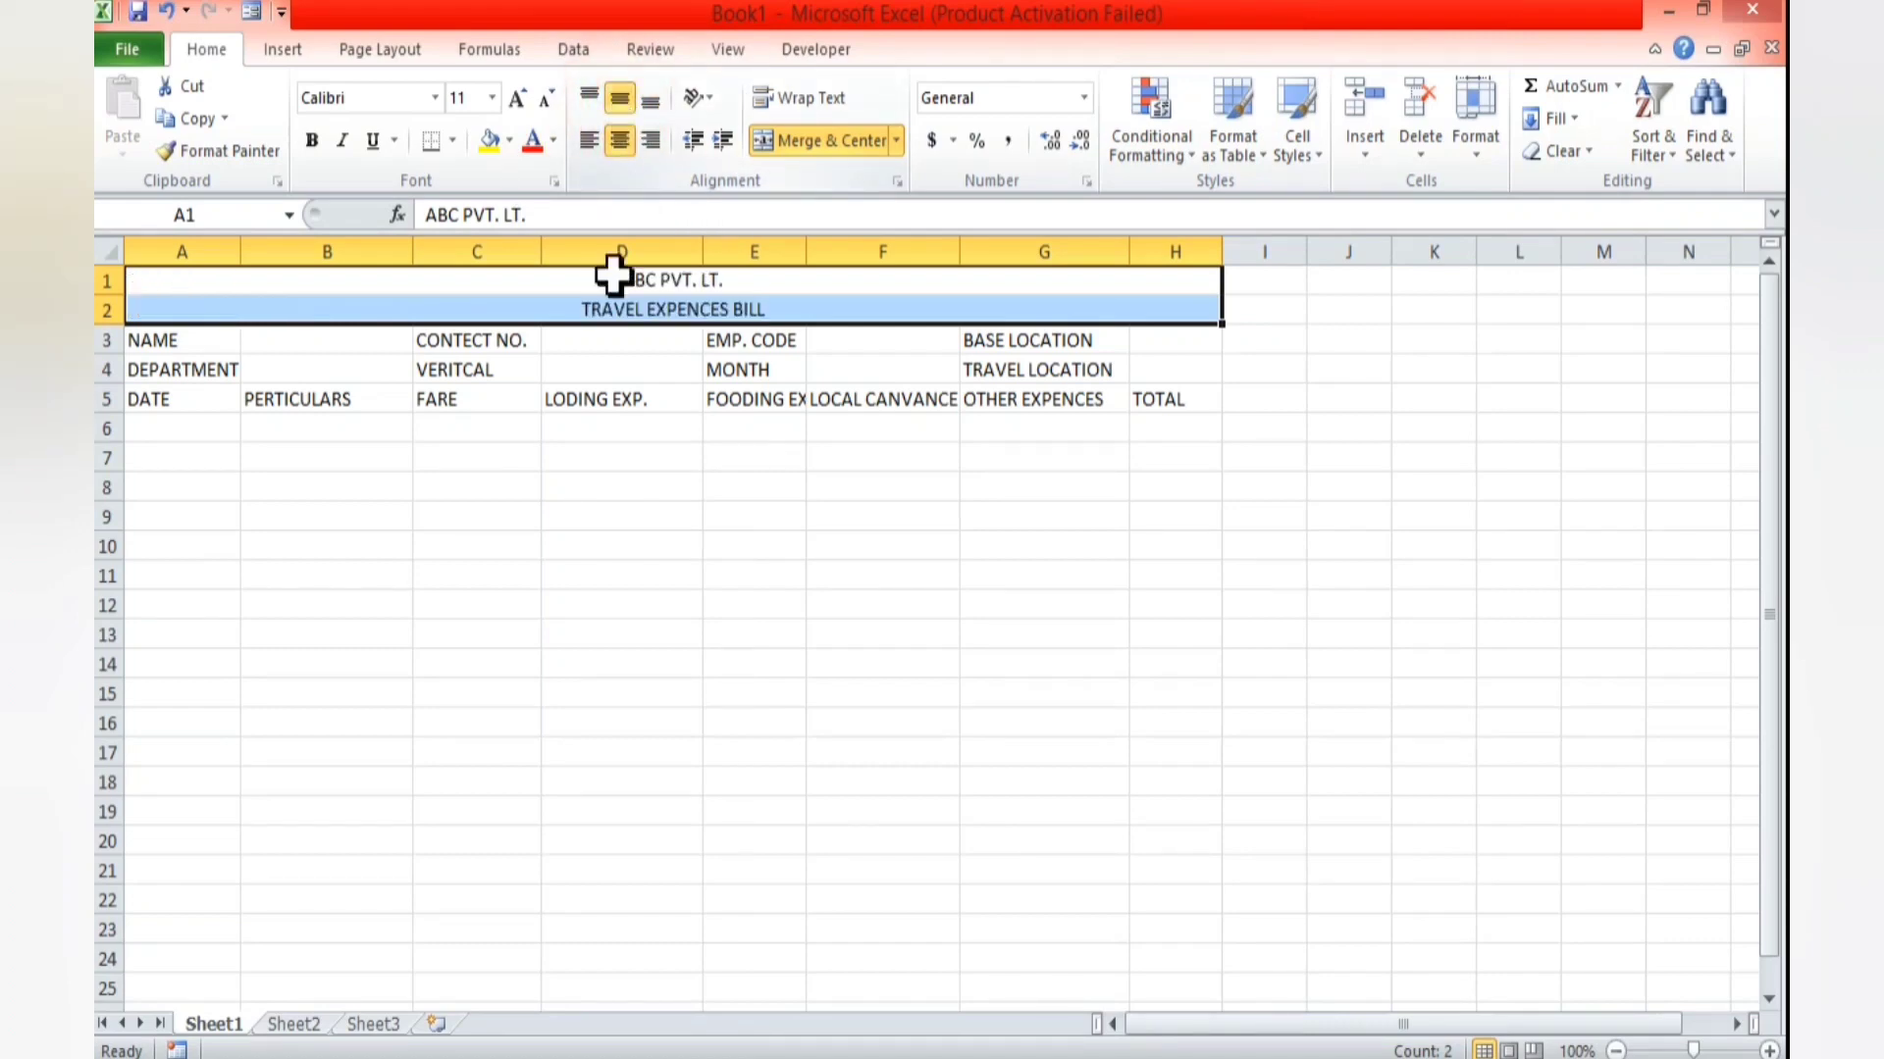
drag(139, 344, 1175, 395)
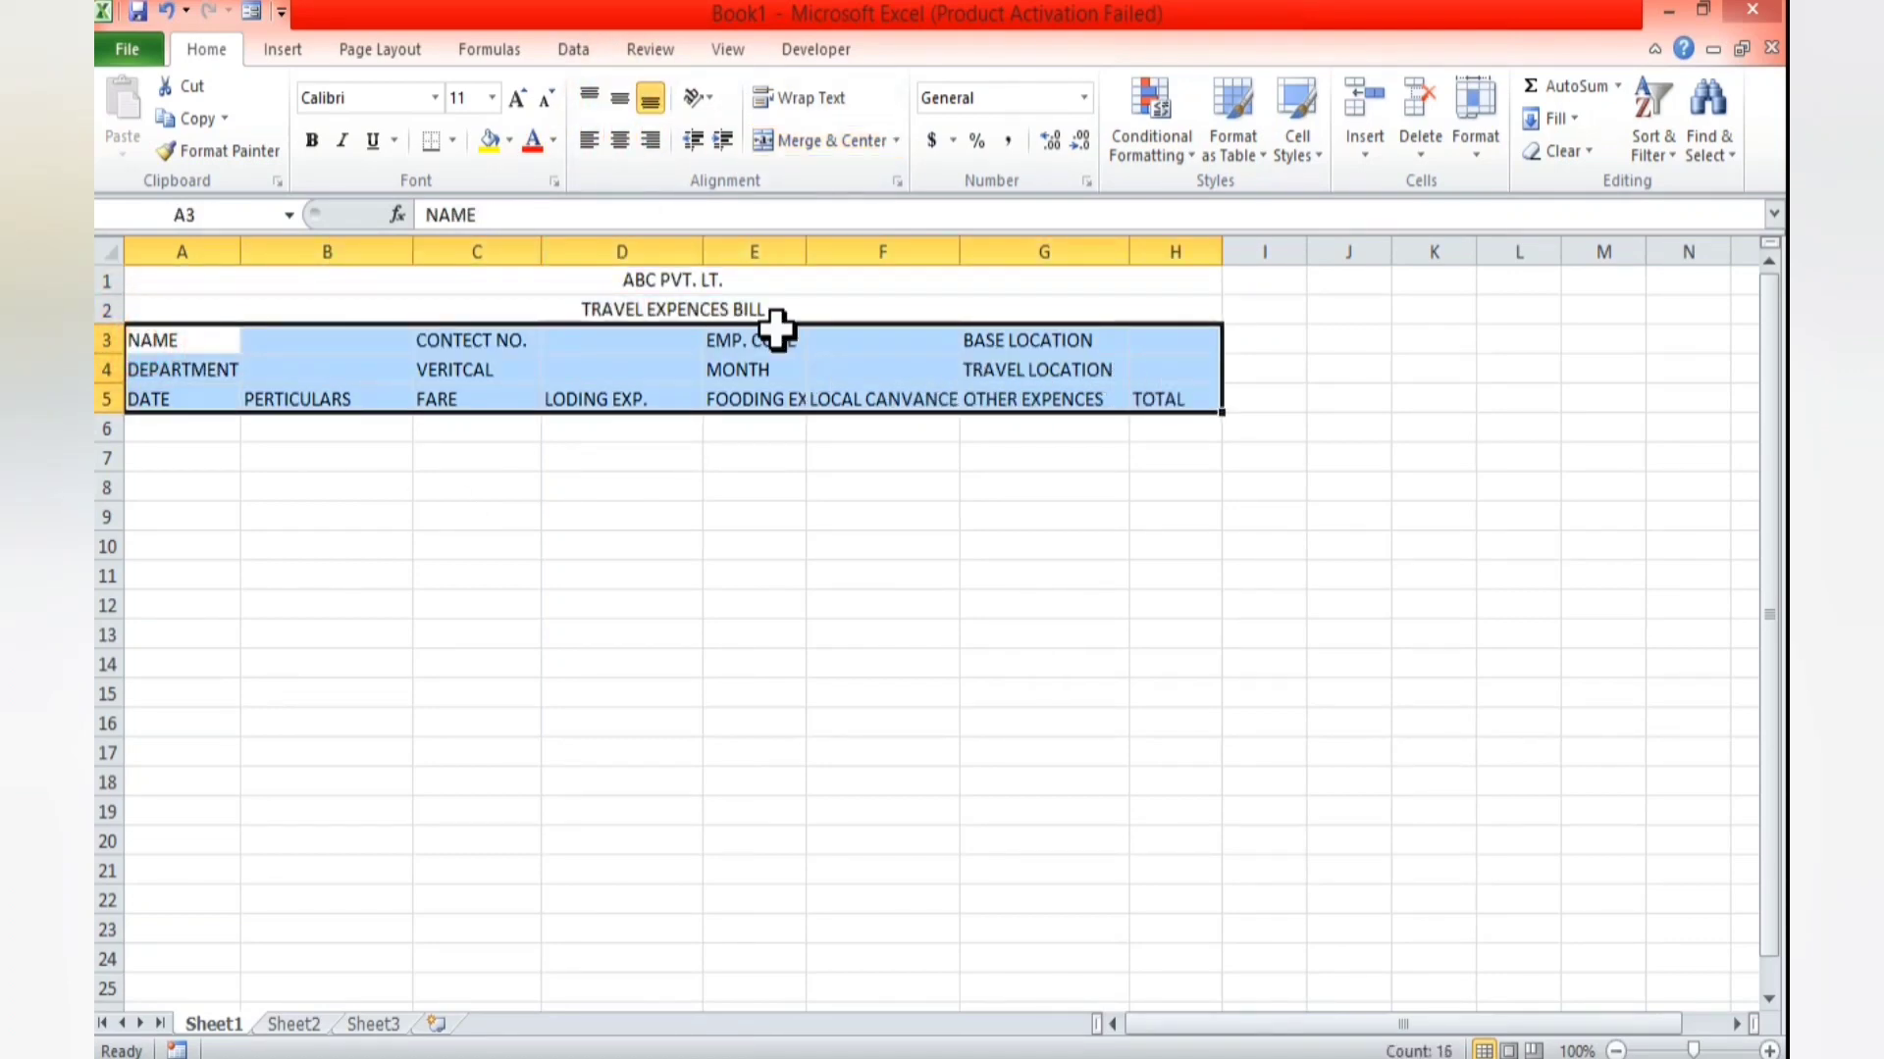
click(615, 140)
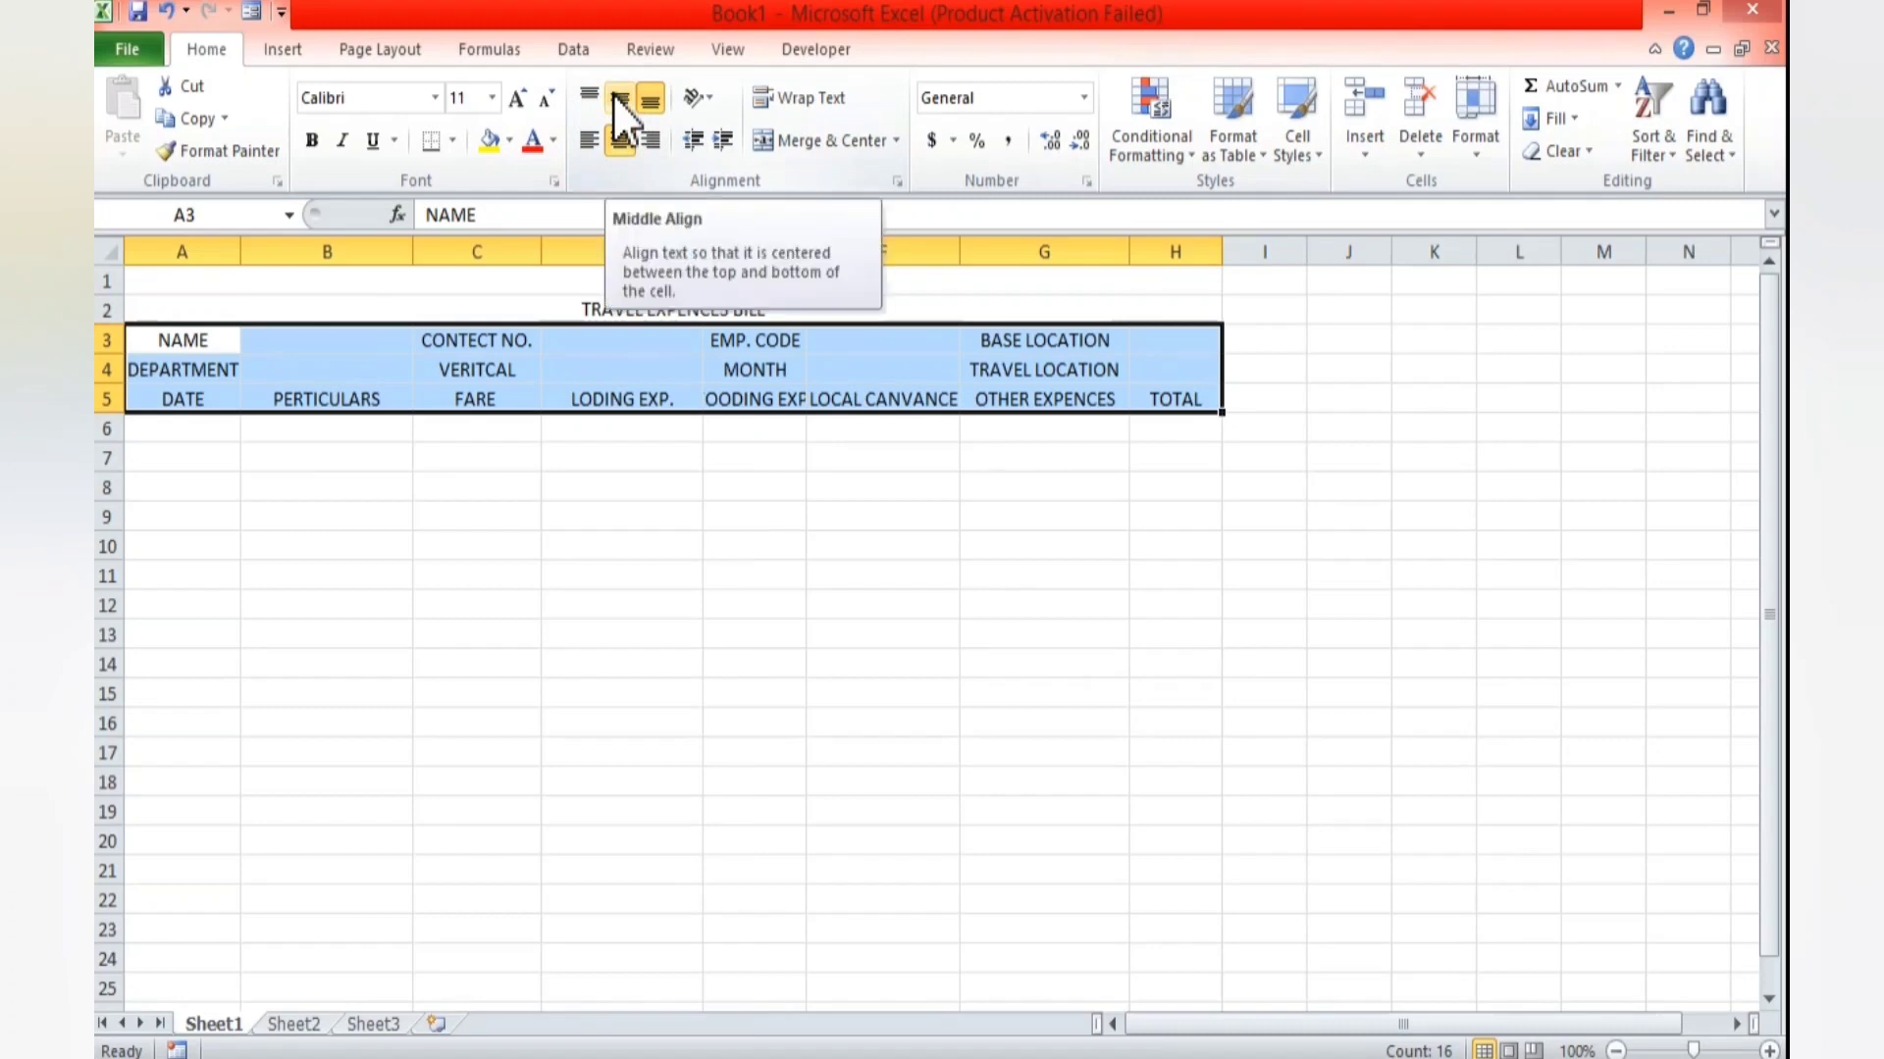
click(618, 96)
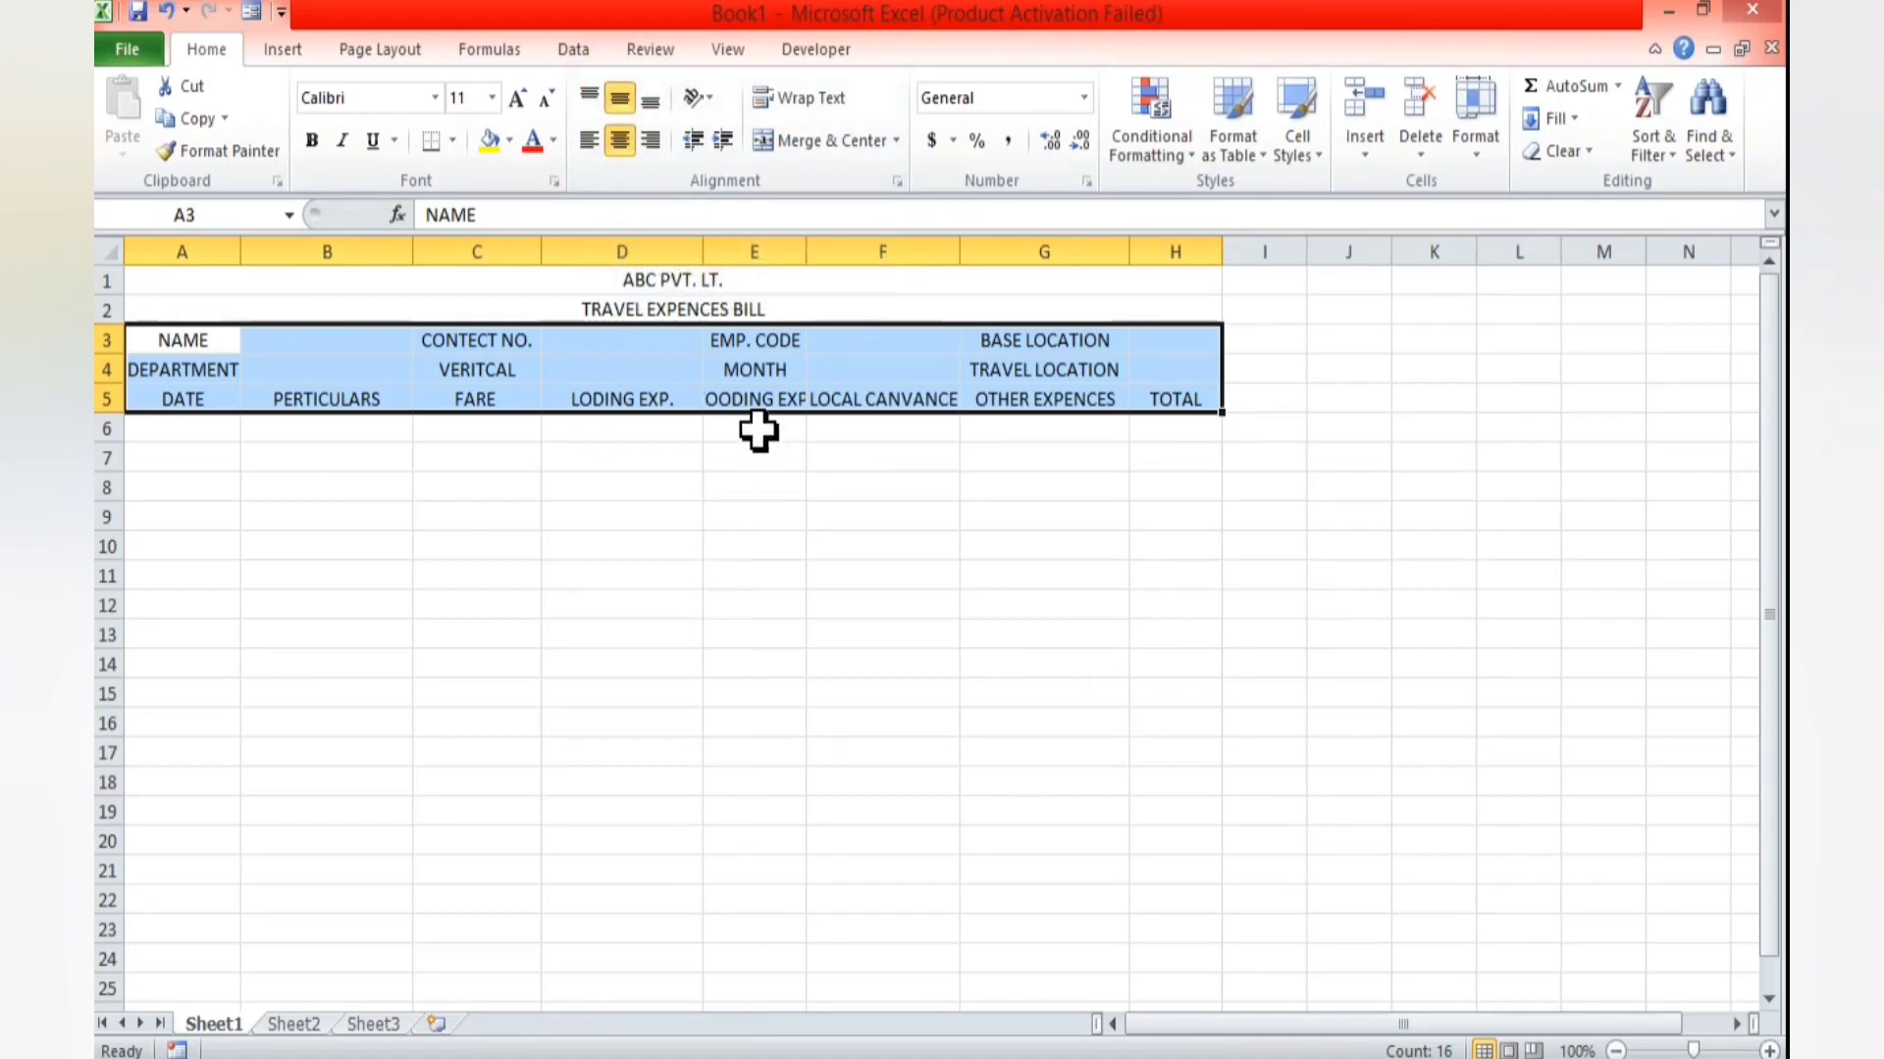
- Widen columns E and F so FOODING EXP. and LOCAL CANVANCE fit
click(751, 400)
drag(806, 252, 860, 255)
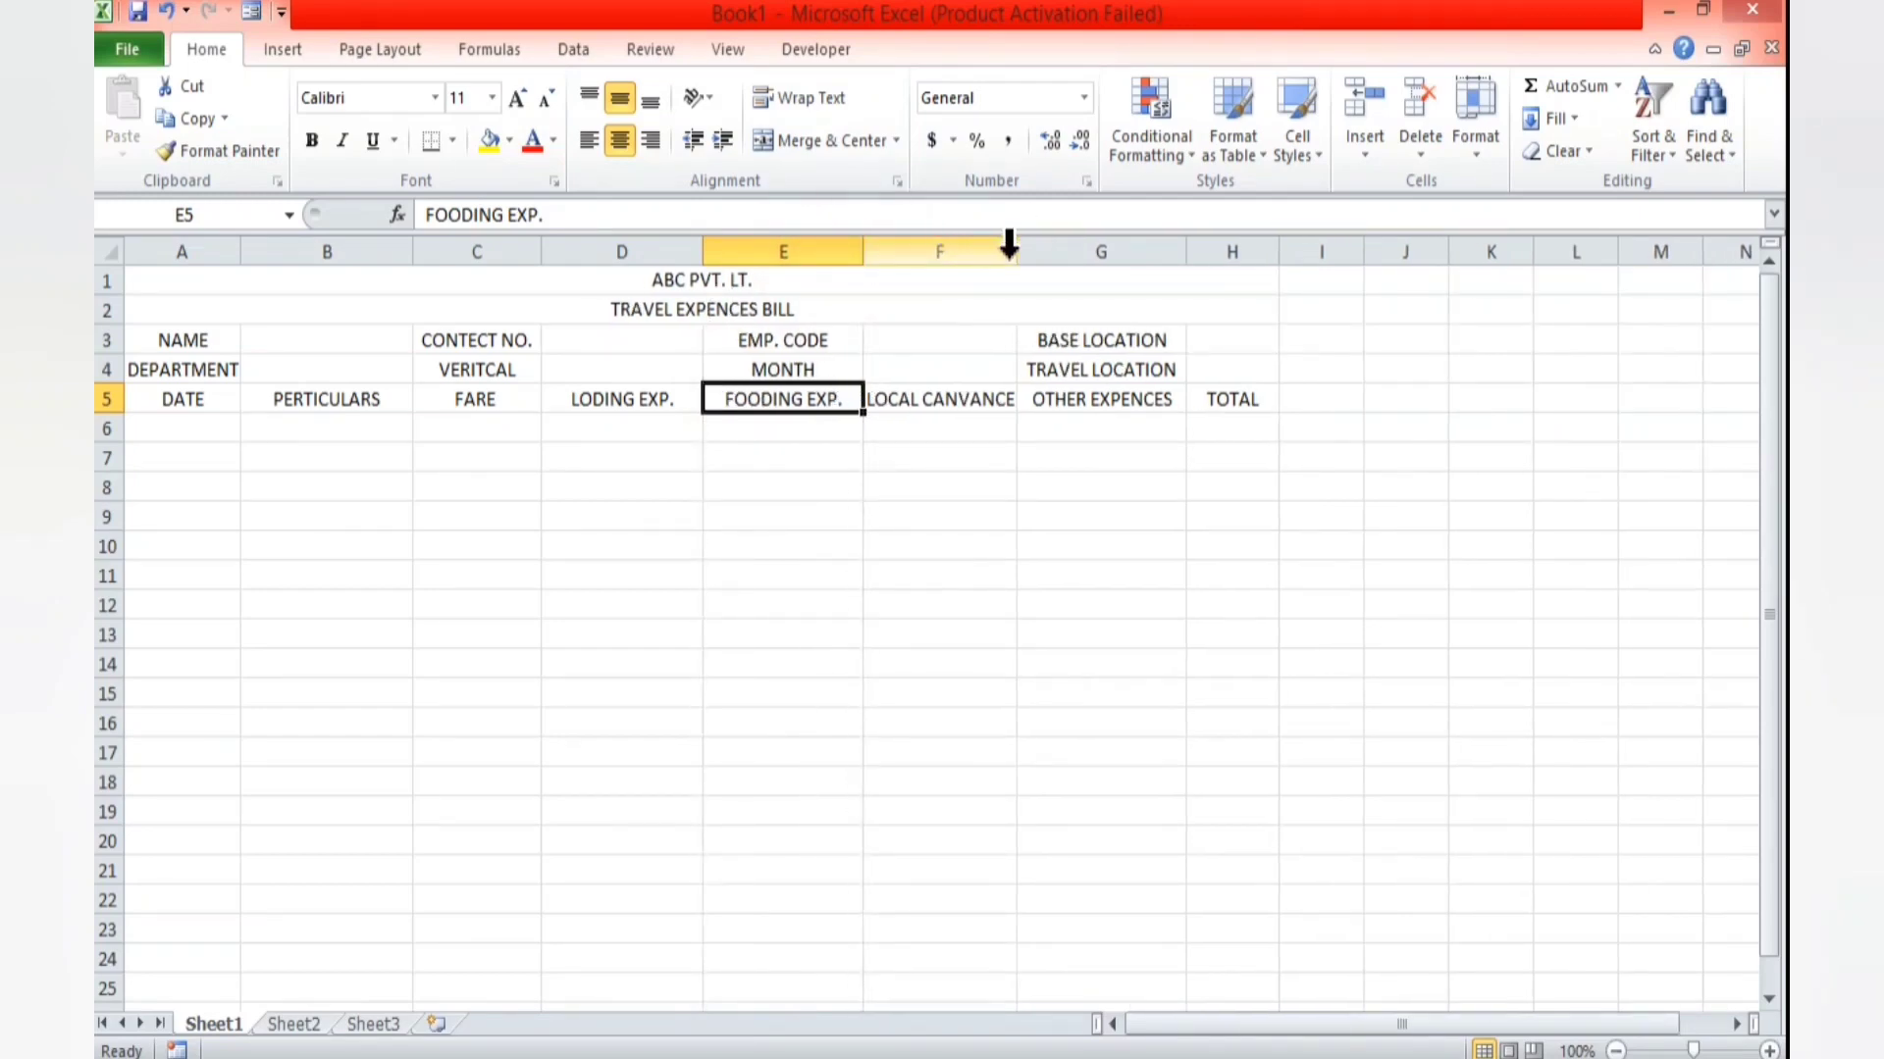
drag(1016, 254, 1028, 255)
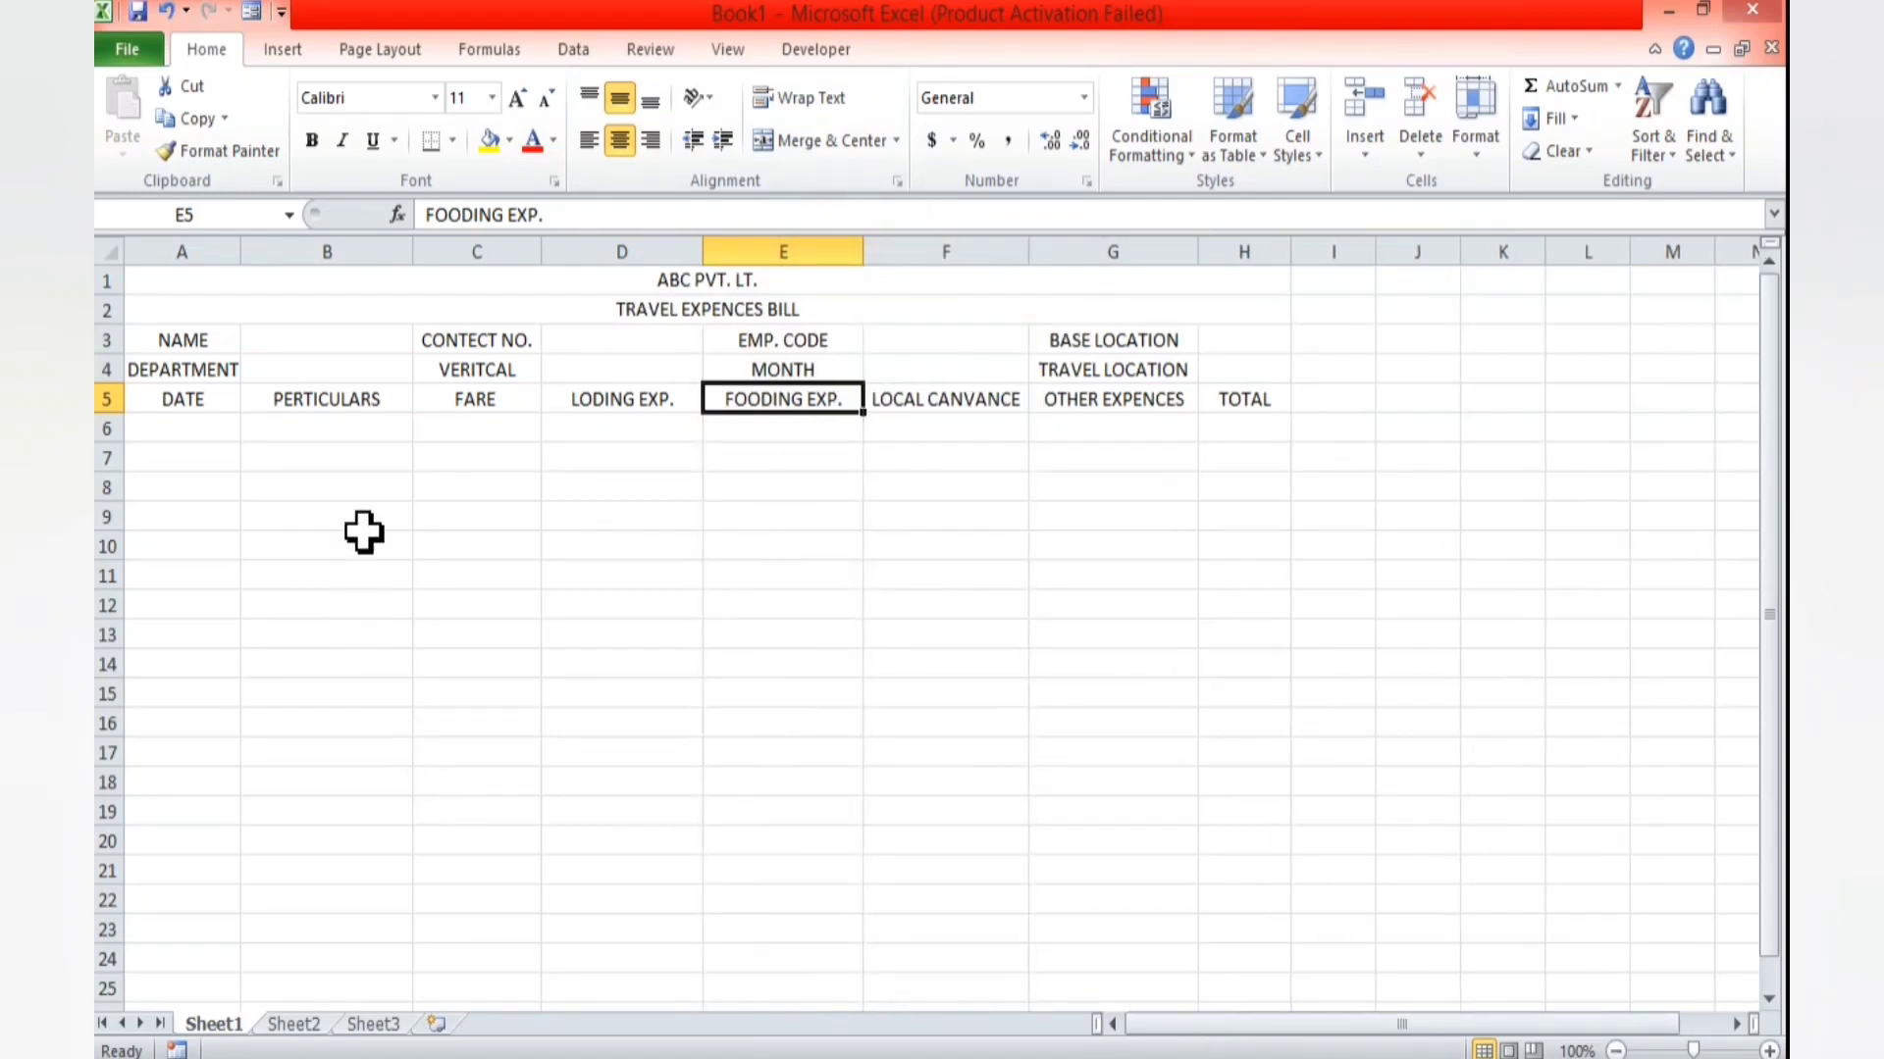
click(381, 397)
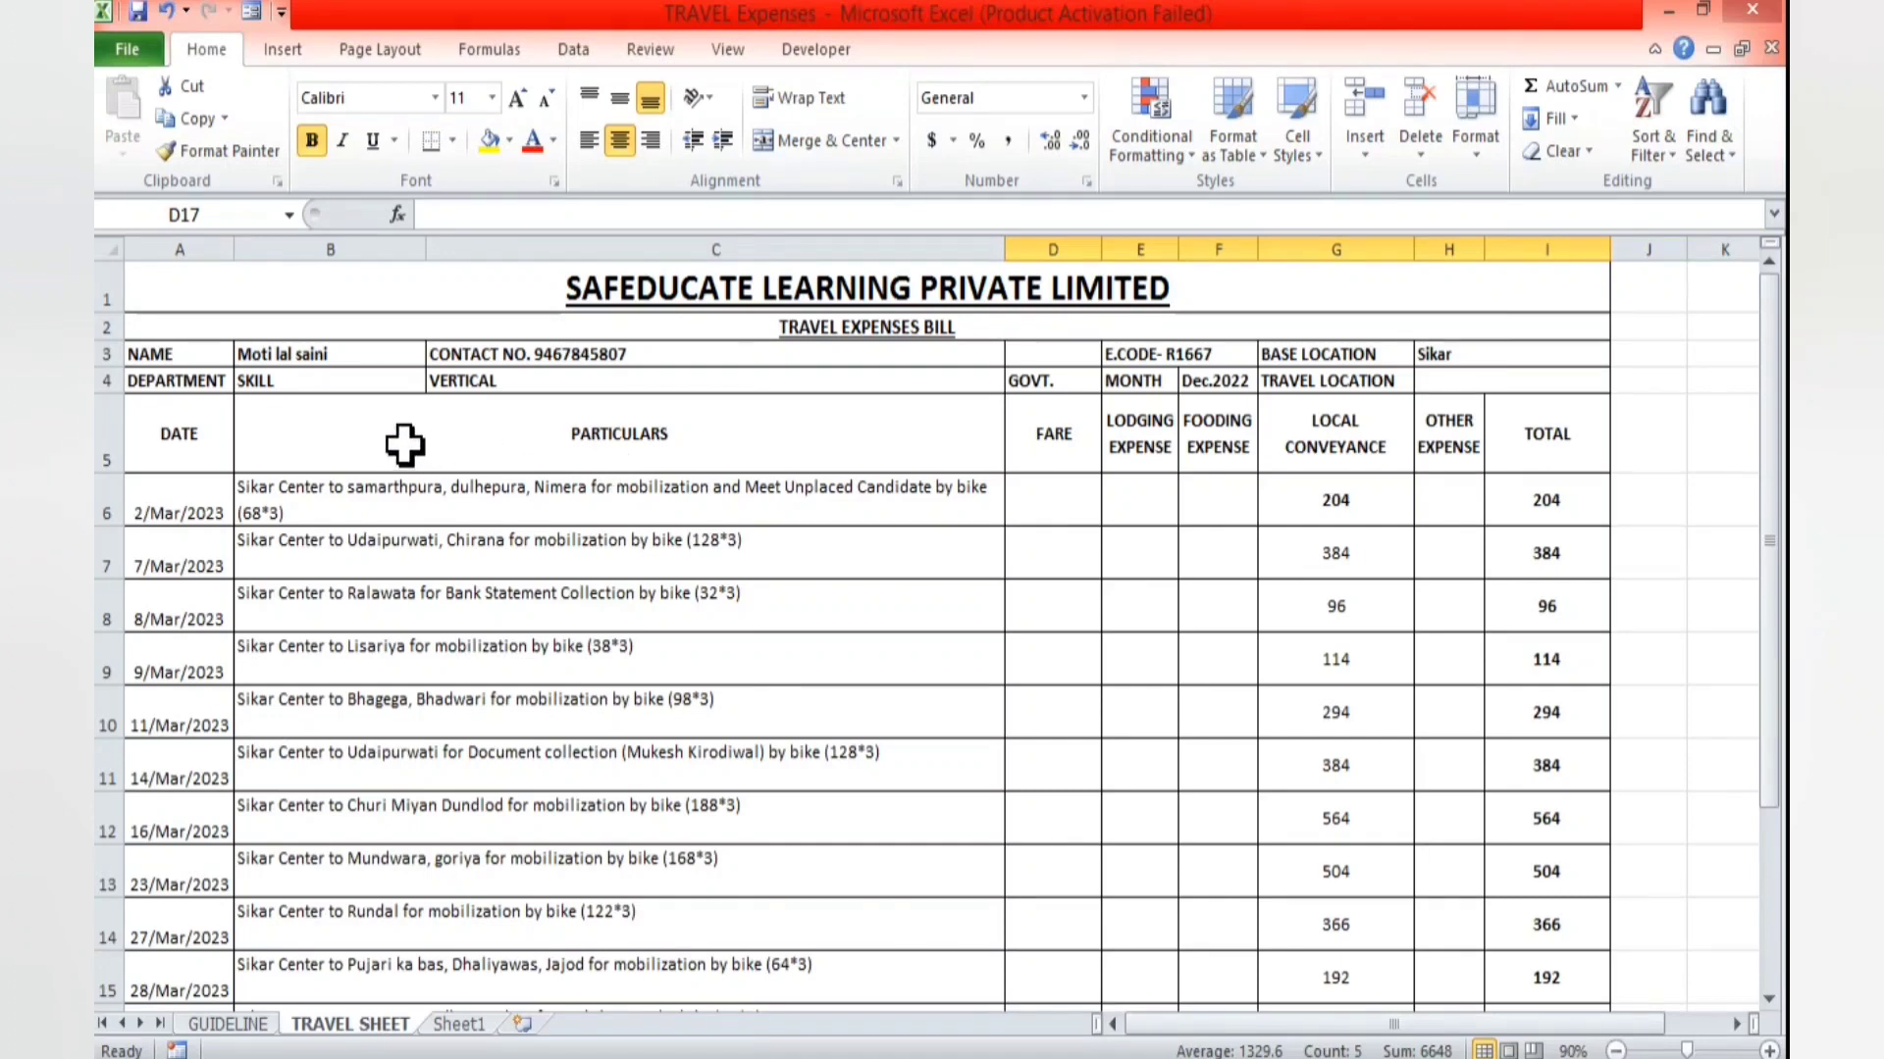
- Widen column B to about 21.71 so PERTICULARS has room for trip descriptions
click(404, 445)
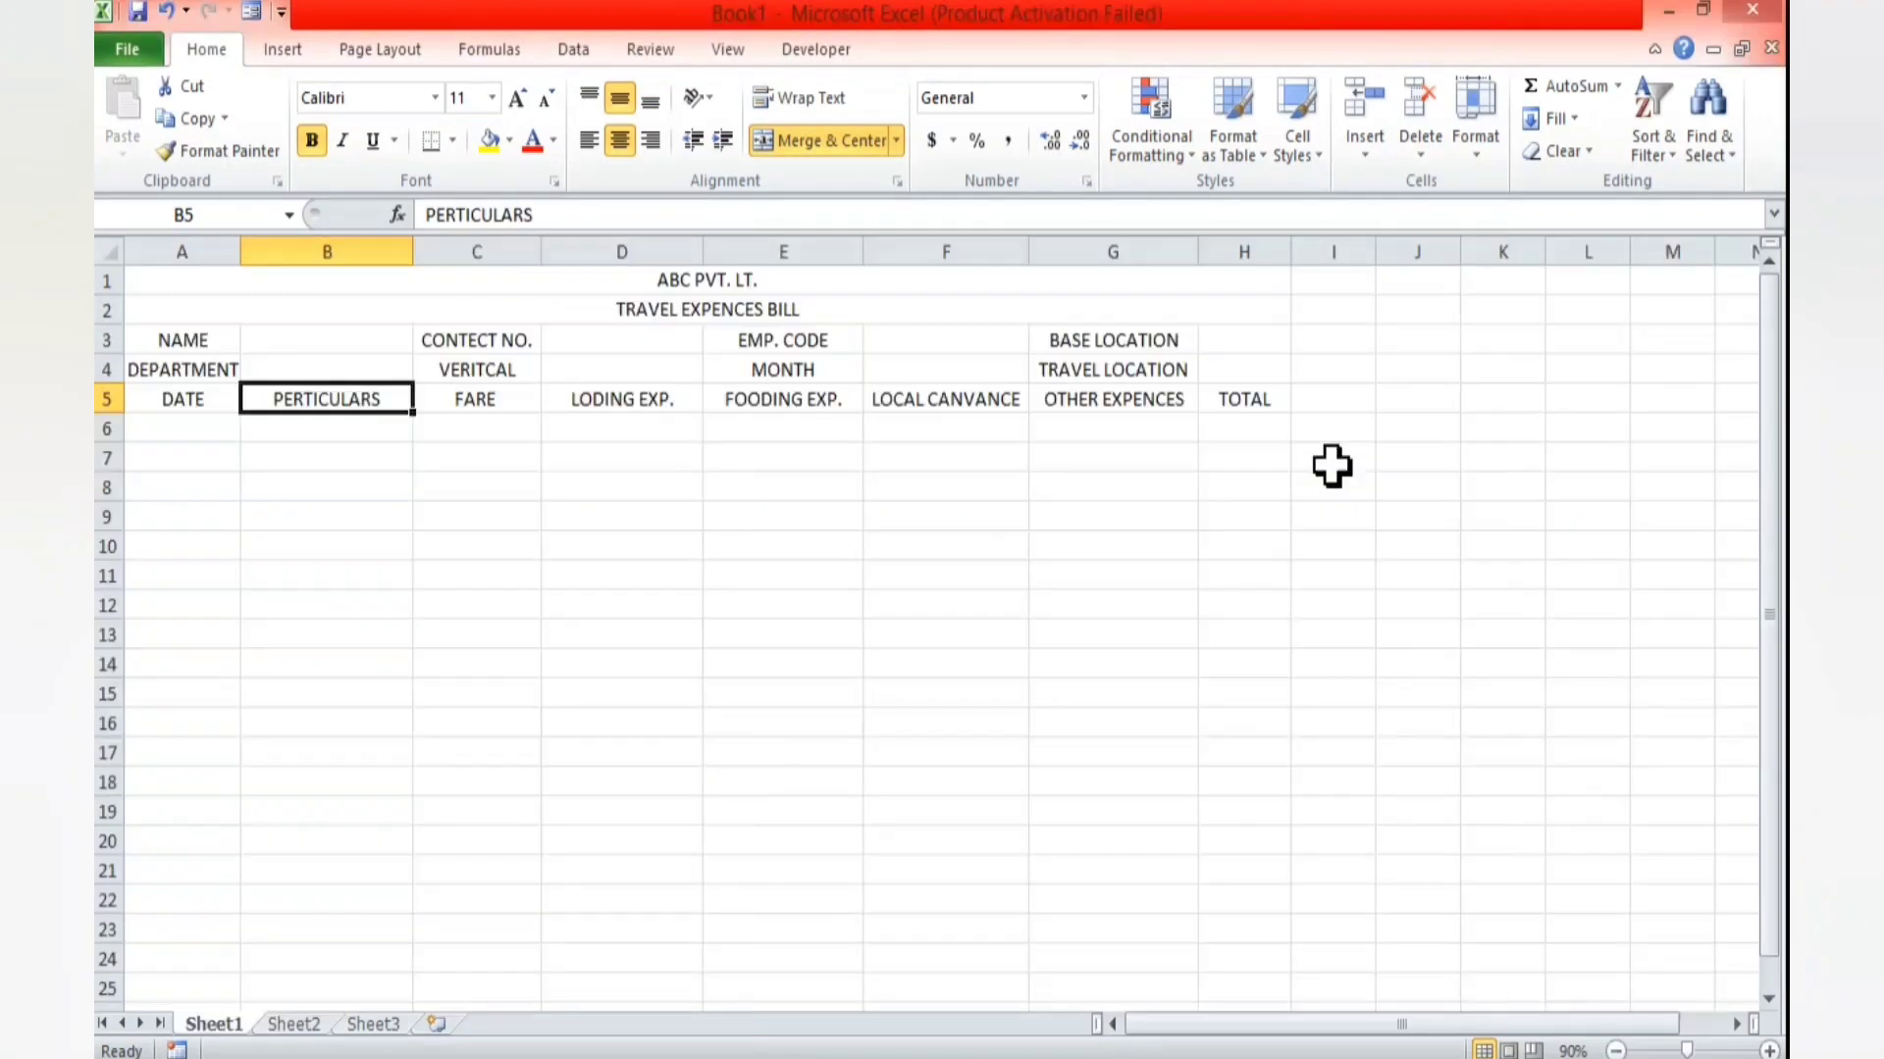
drag(413, 252, 725, 252)
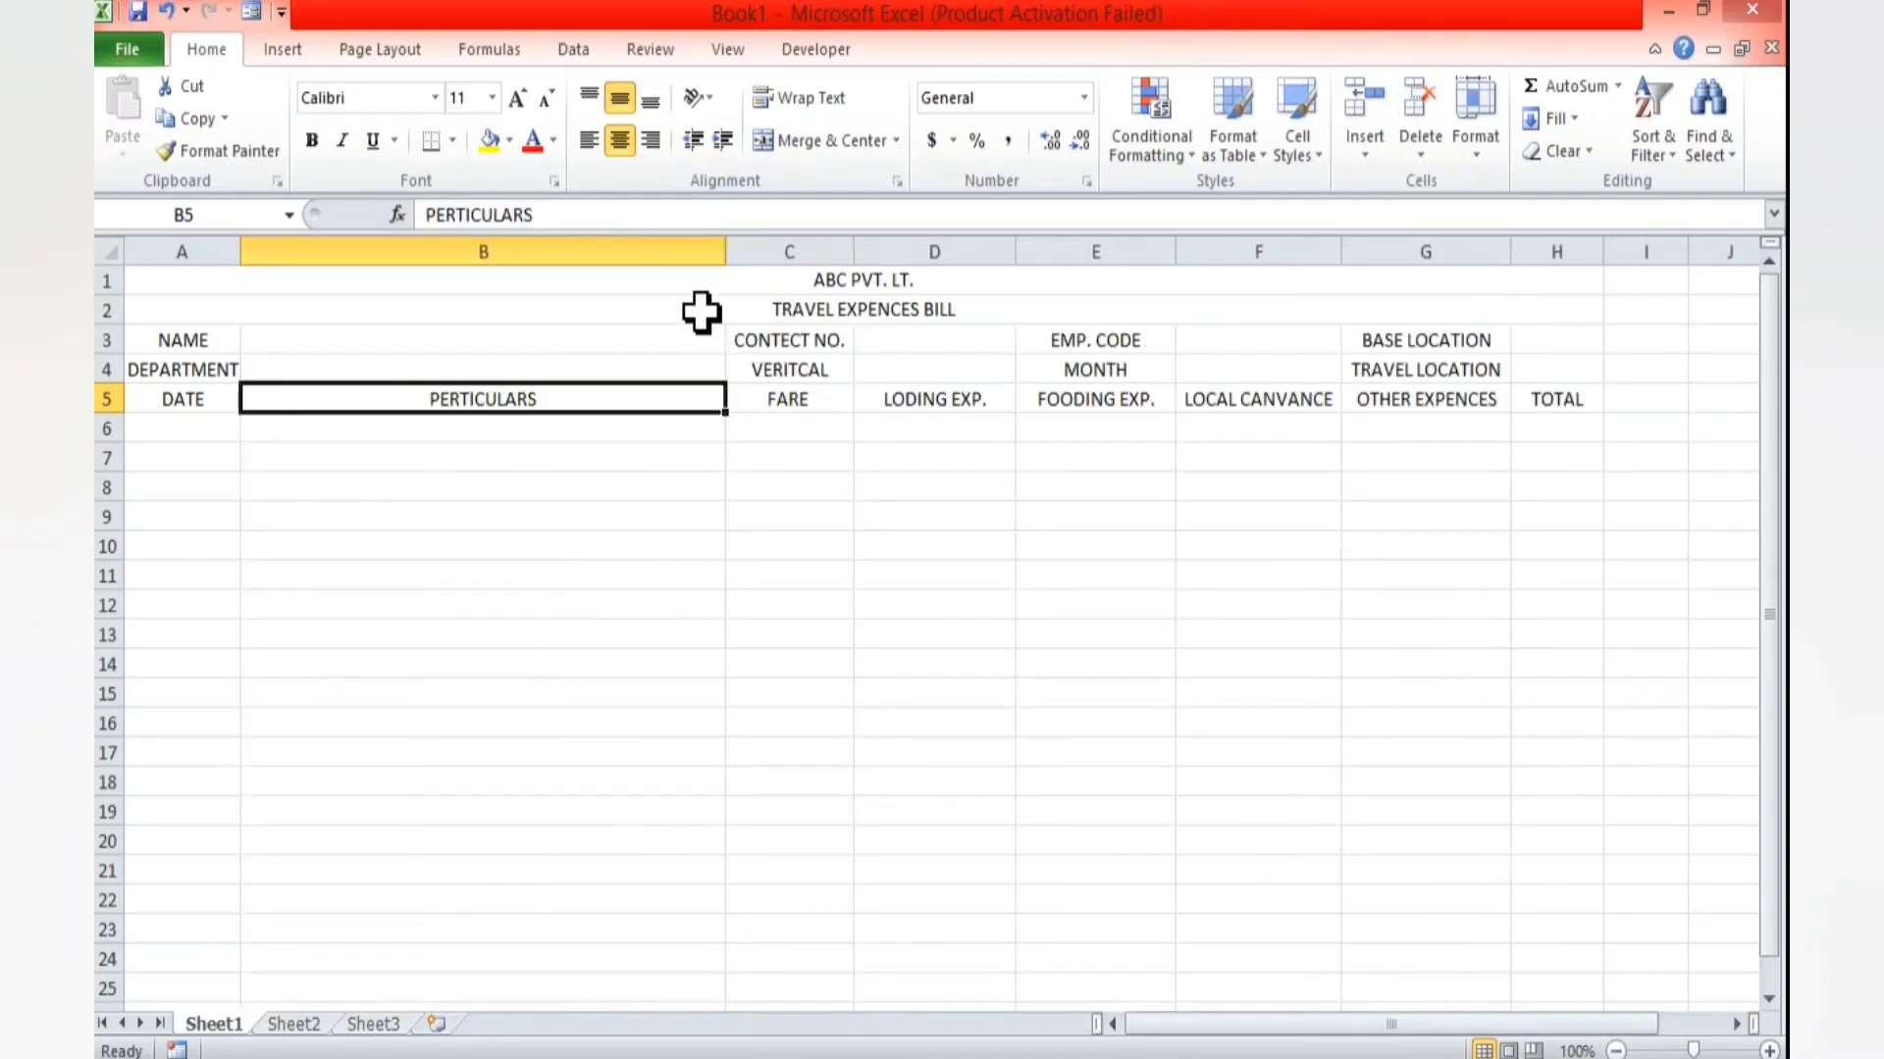
click(917, 401)
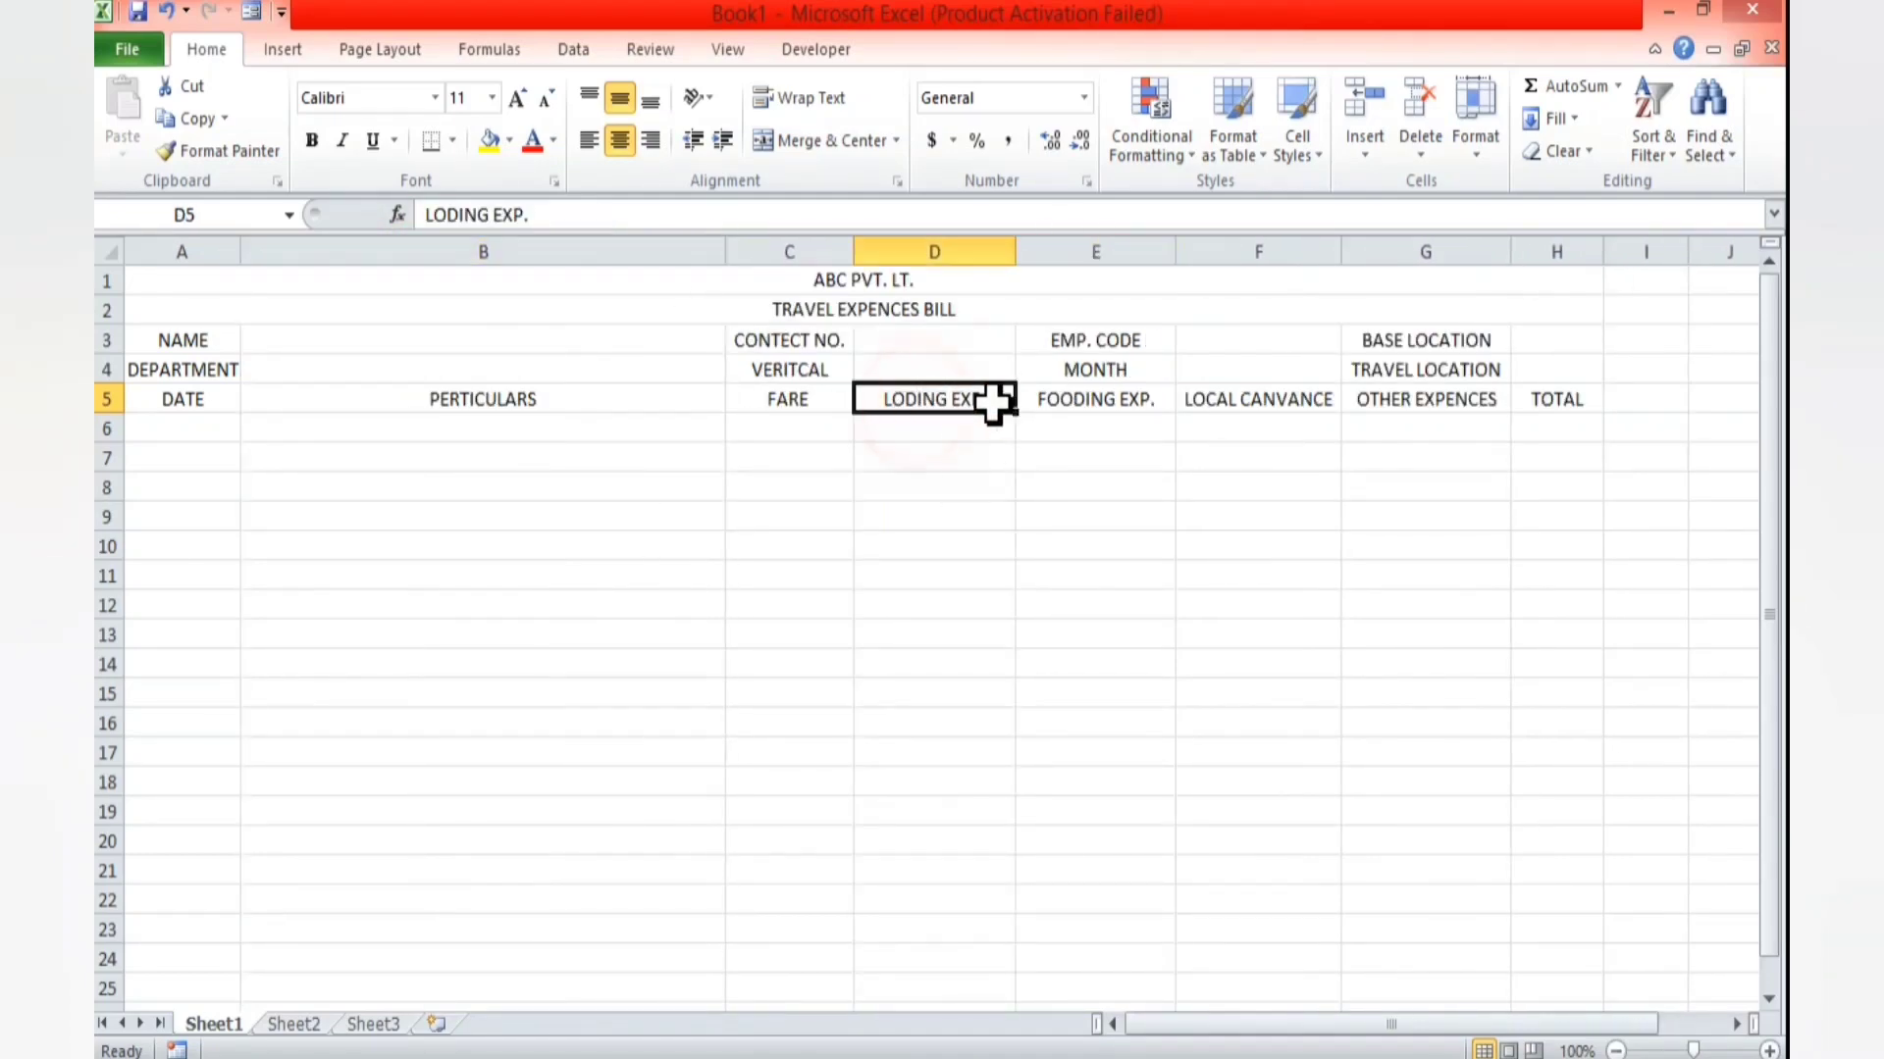
drag(993, 402, 1387, 404)
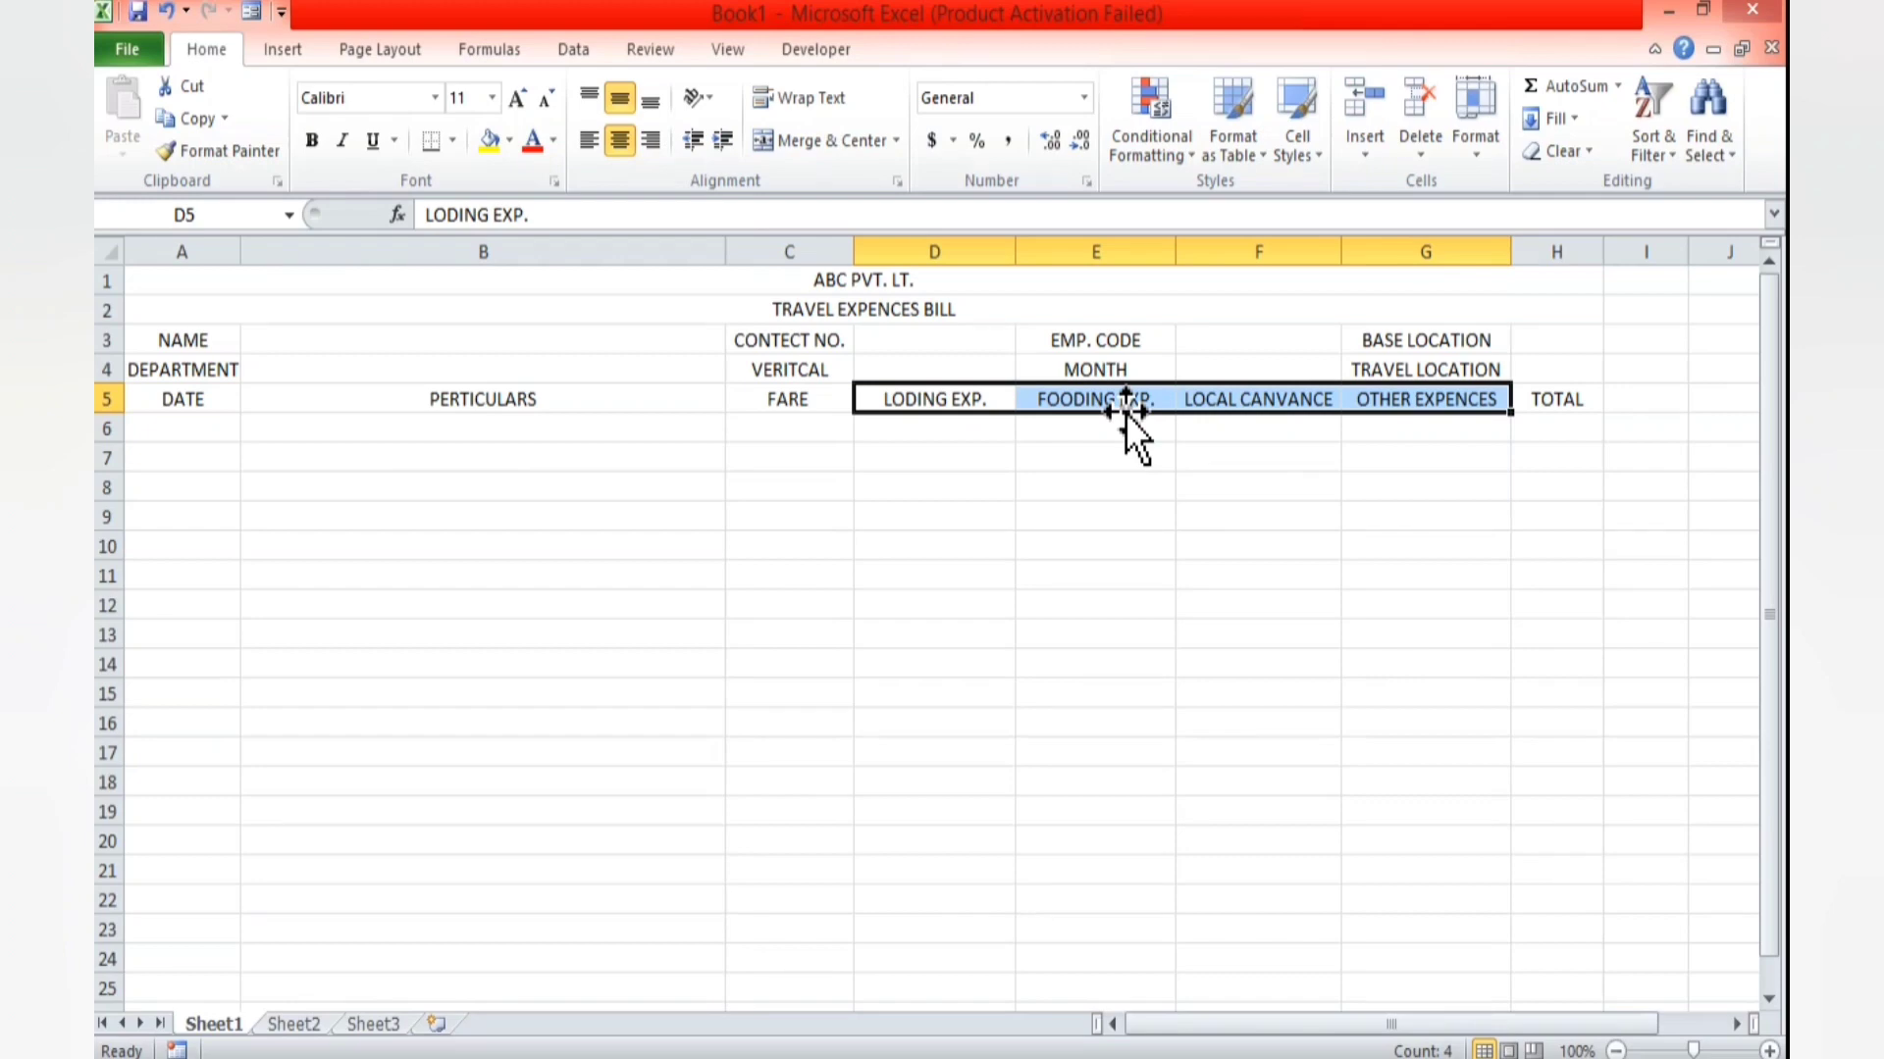
- Wrap the C5:G5 expense headings and narrow columns D, E, F and G to suit
click(808, 98)
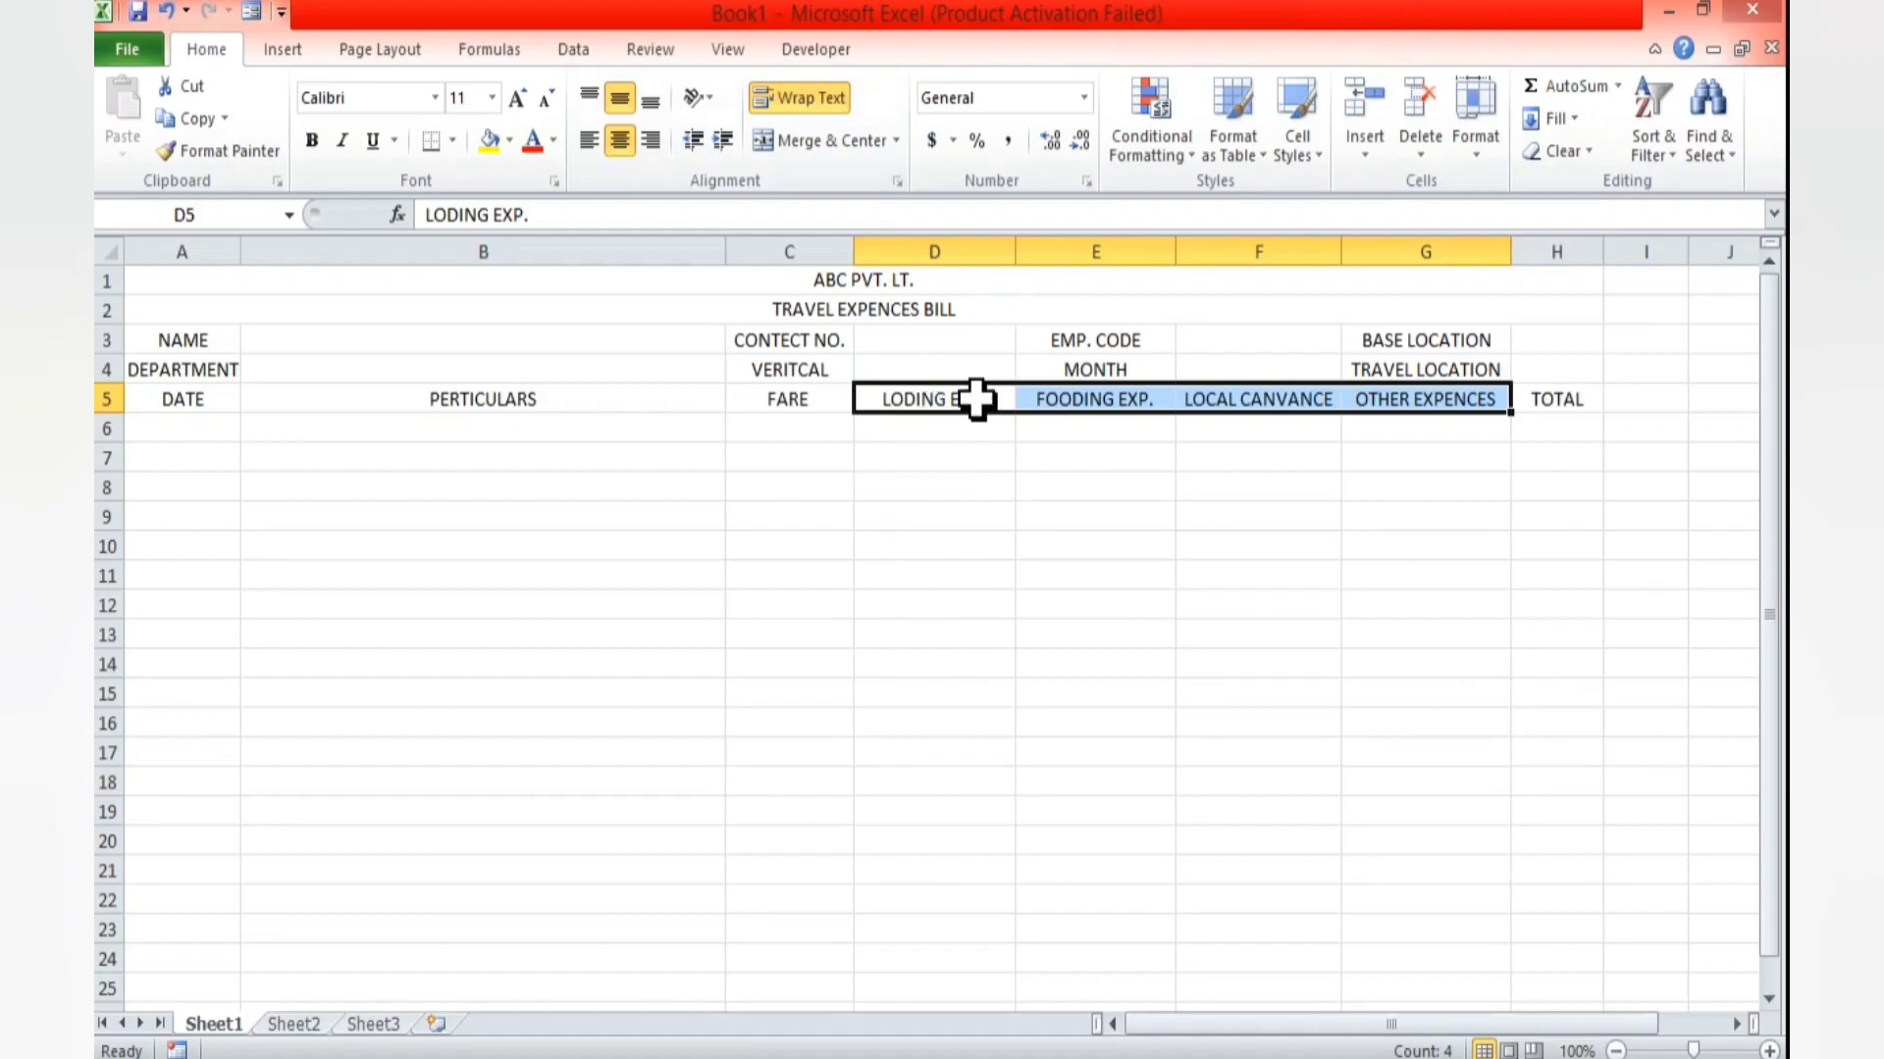
click(968, 399)
drag(1016, 254, 947, 260)
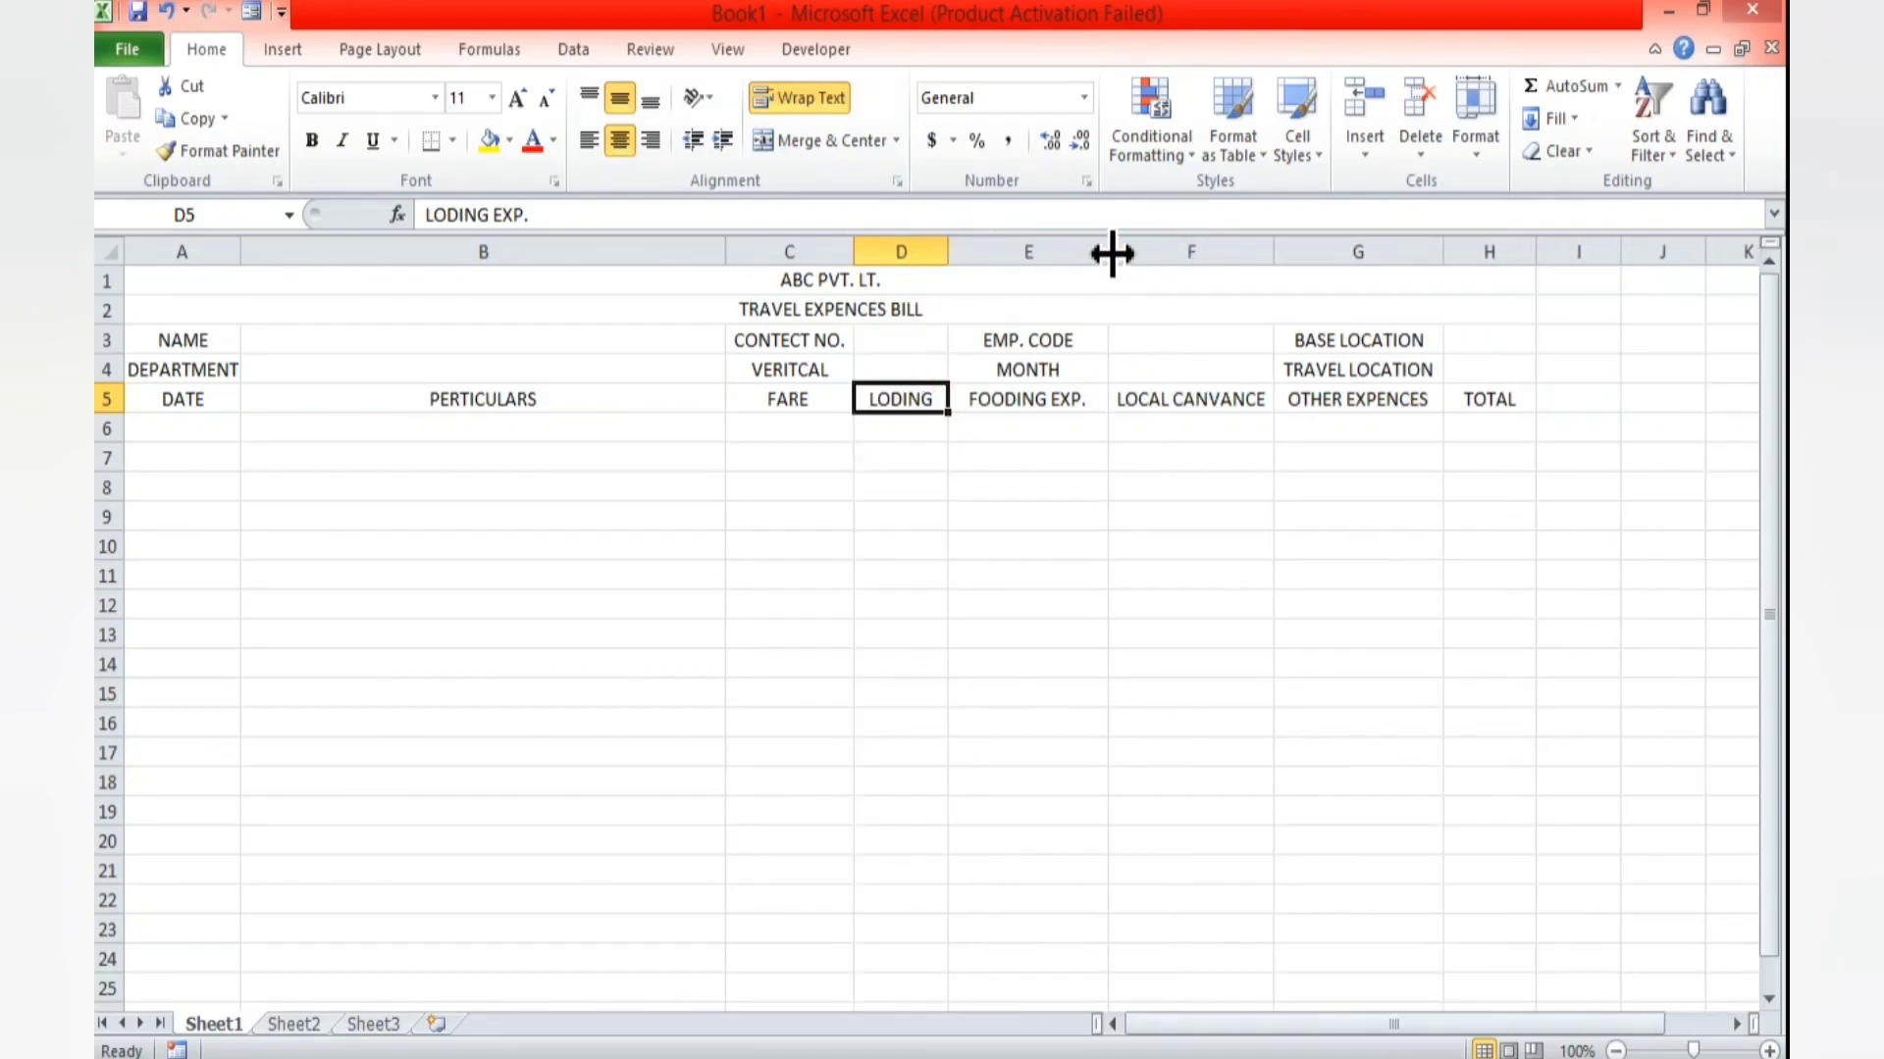
drag(1109, 256, 1045, 265)
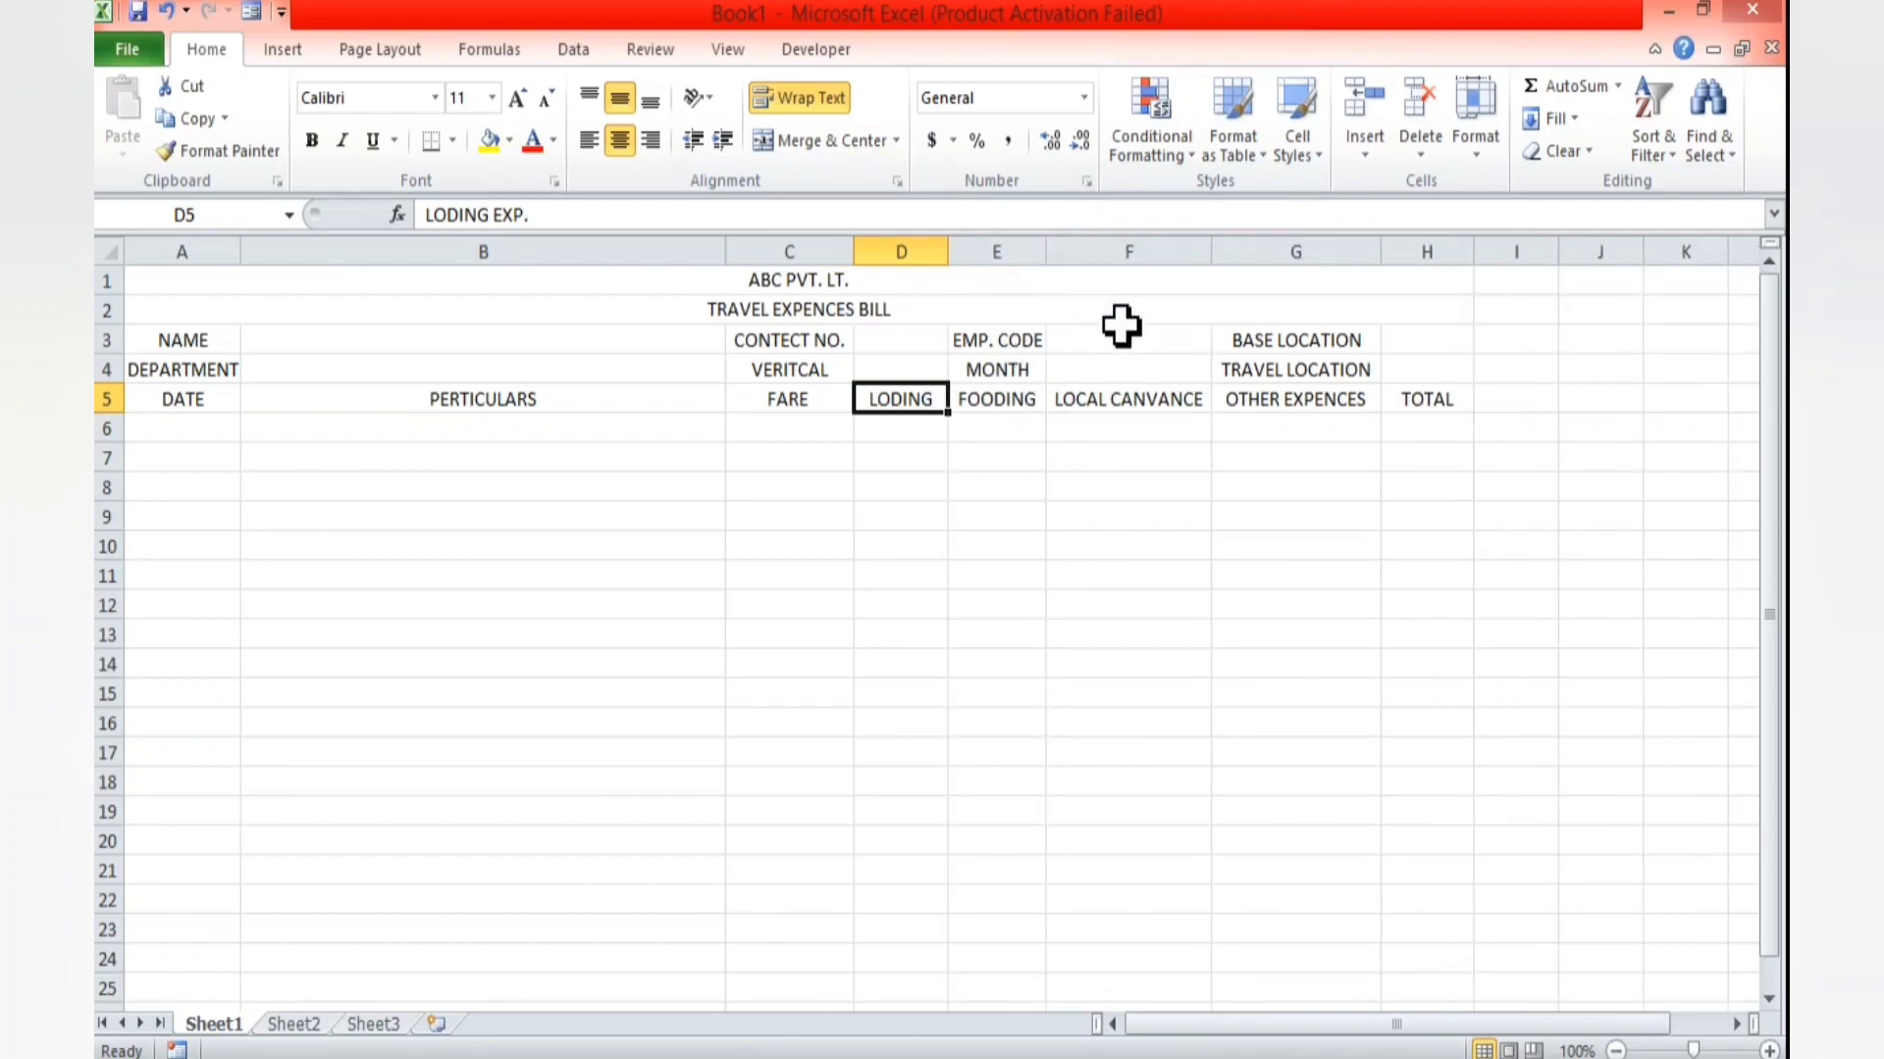
drag(1211, 251, 1135, 267)
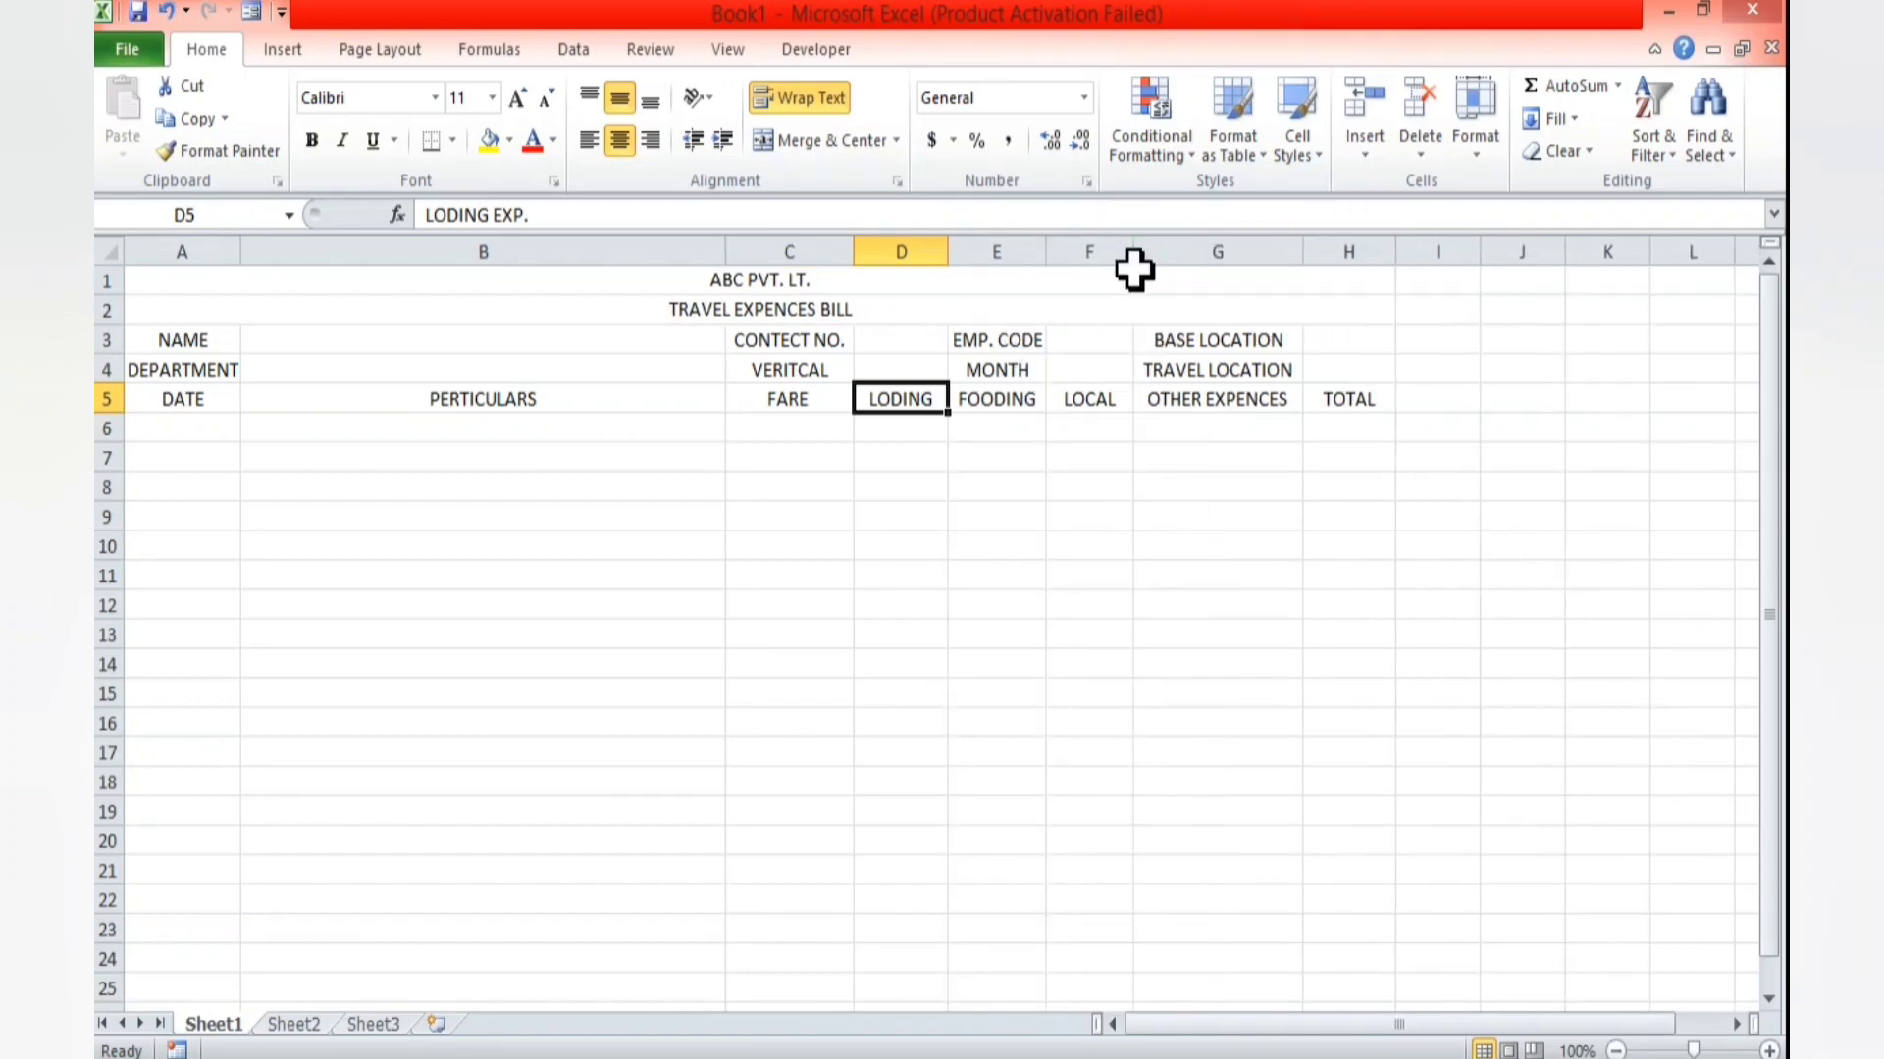
drag(780, 399, 1262, 401)
click(1264, 402)
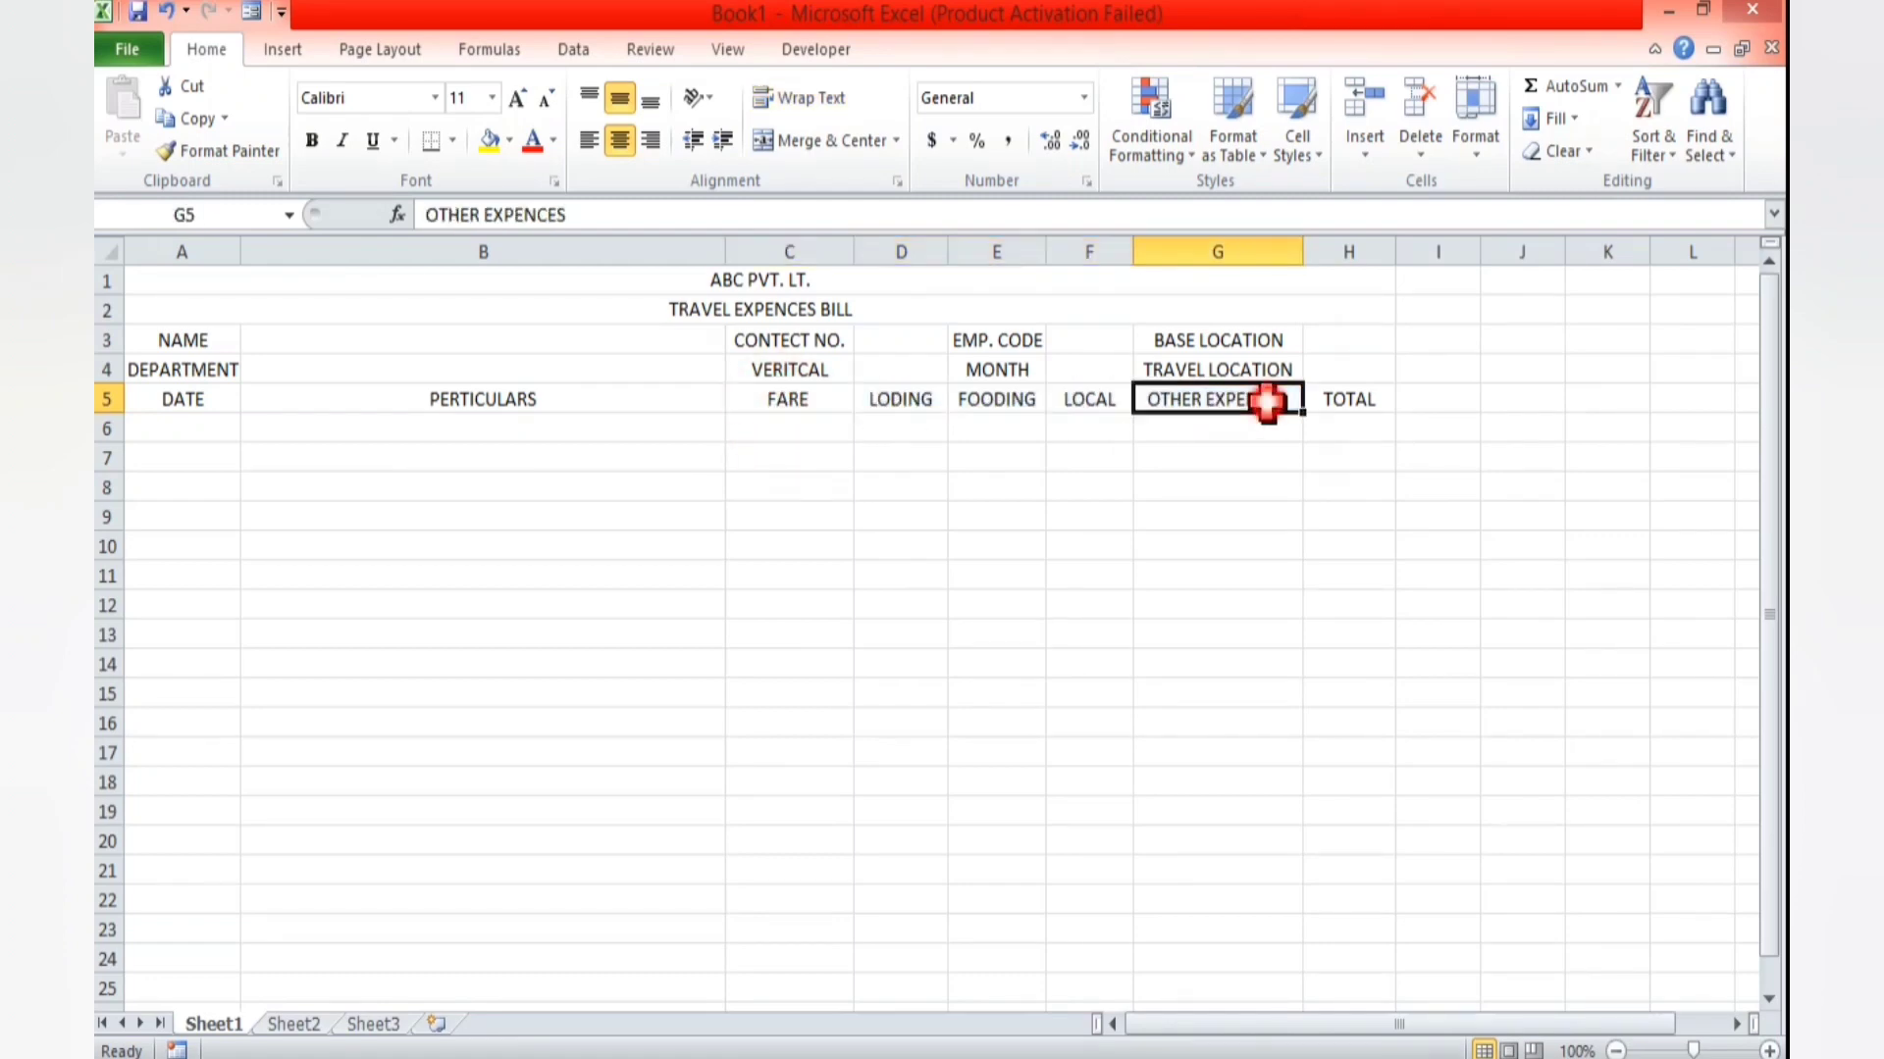
drag(1299, 250, 1238, 252)
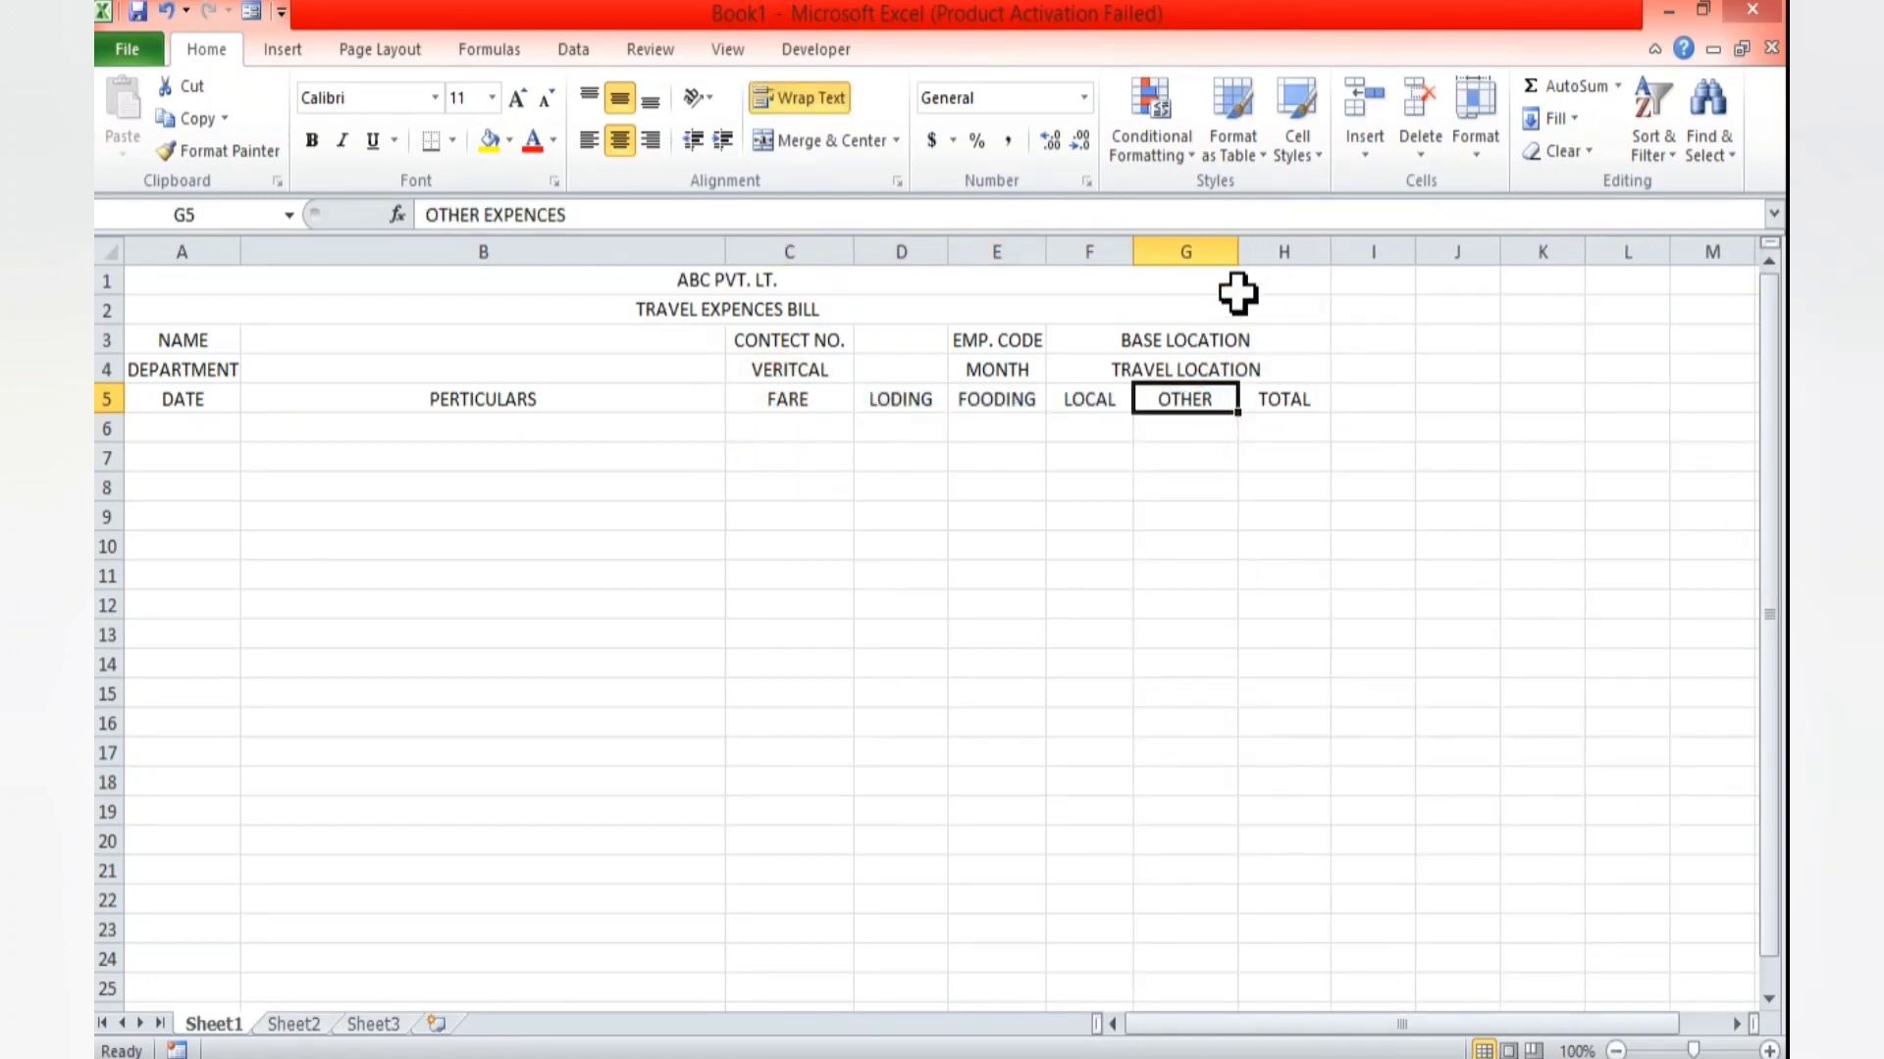
drag(745, 400, 1179, 399)
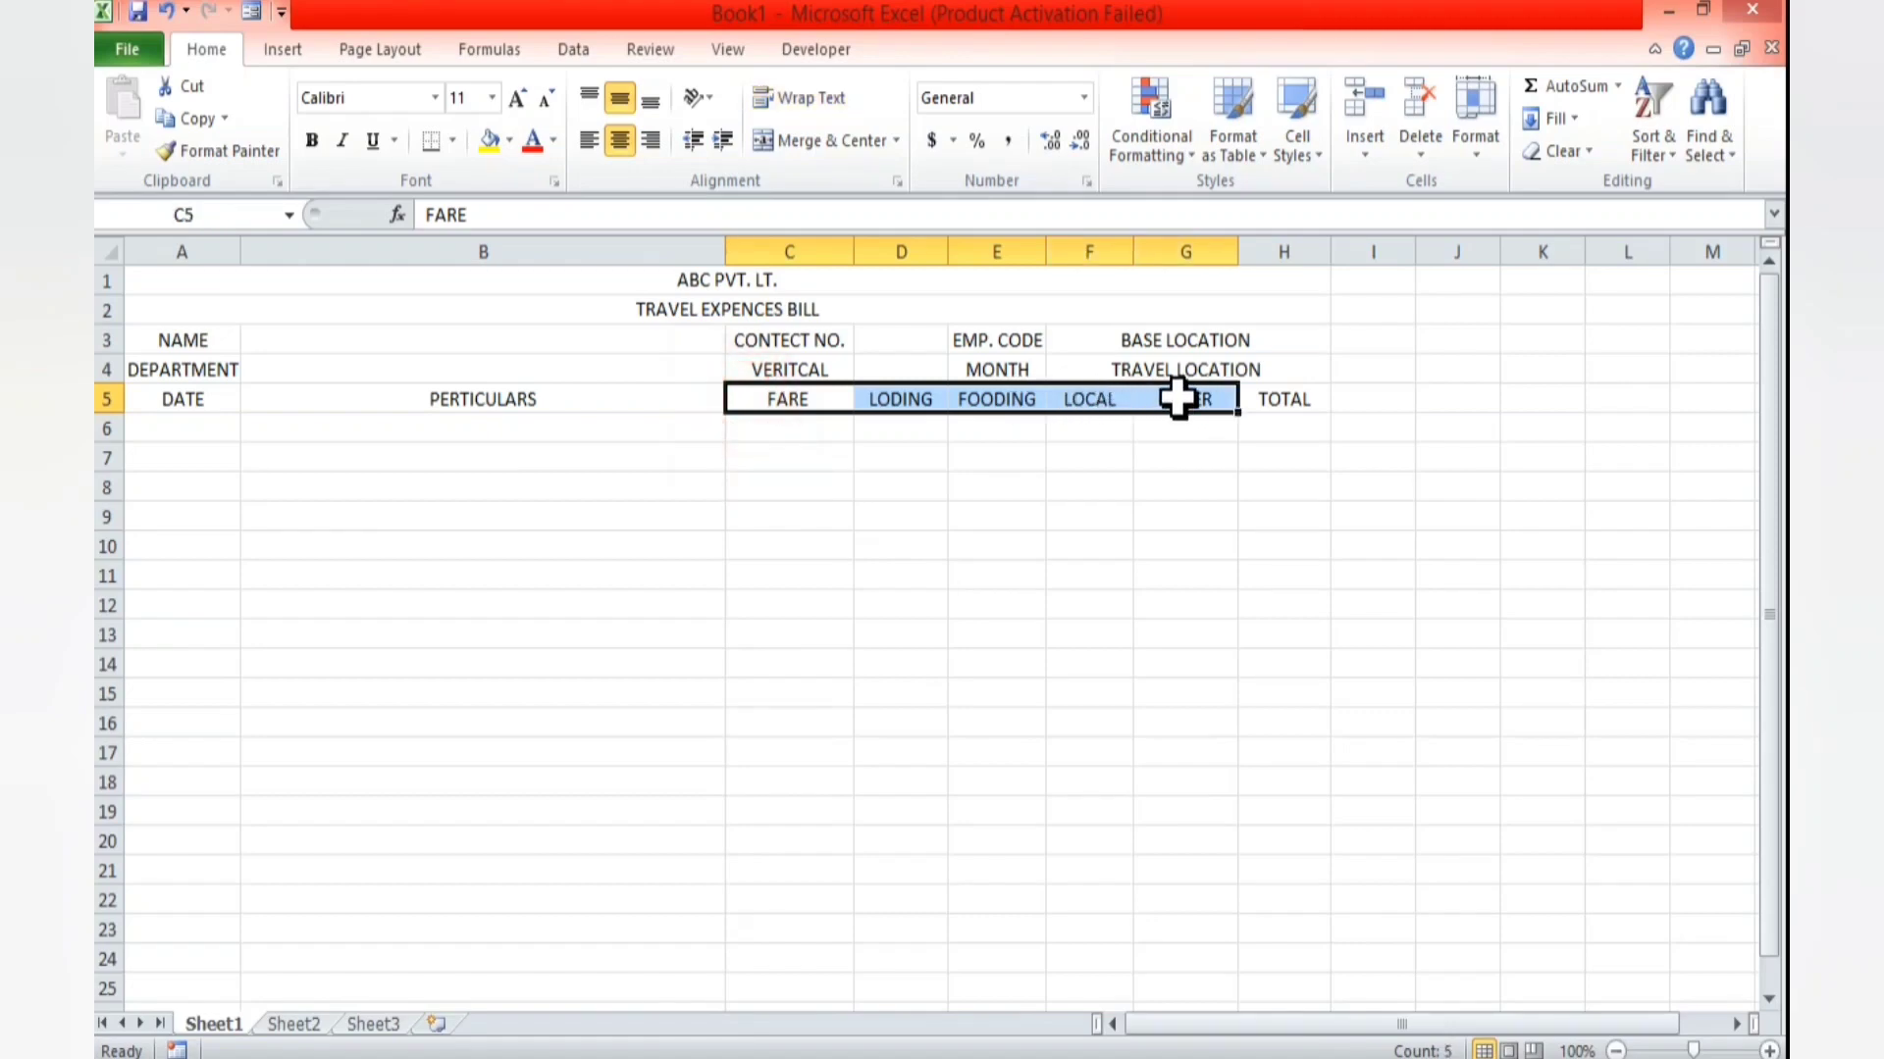
click(772, 97)
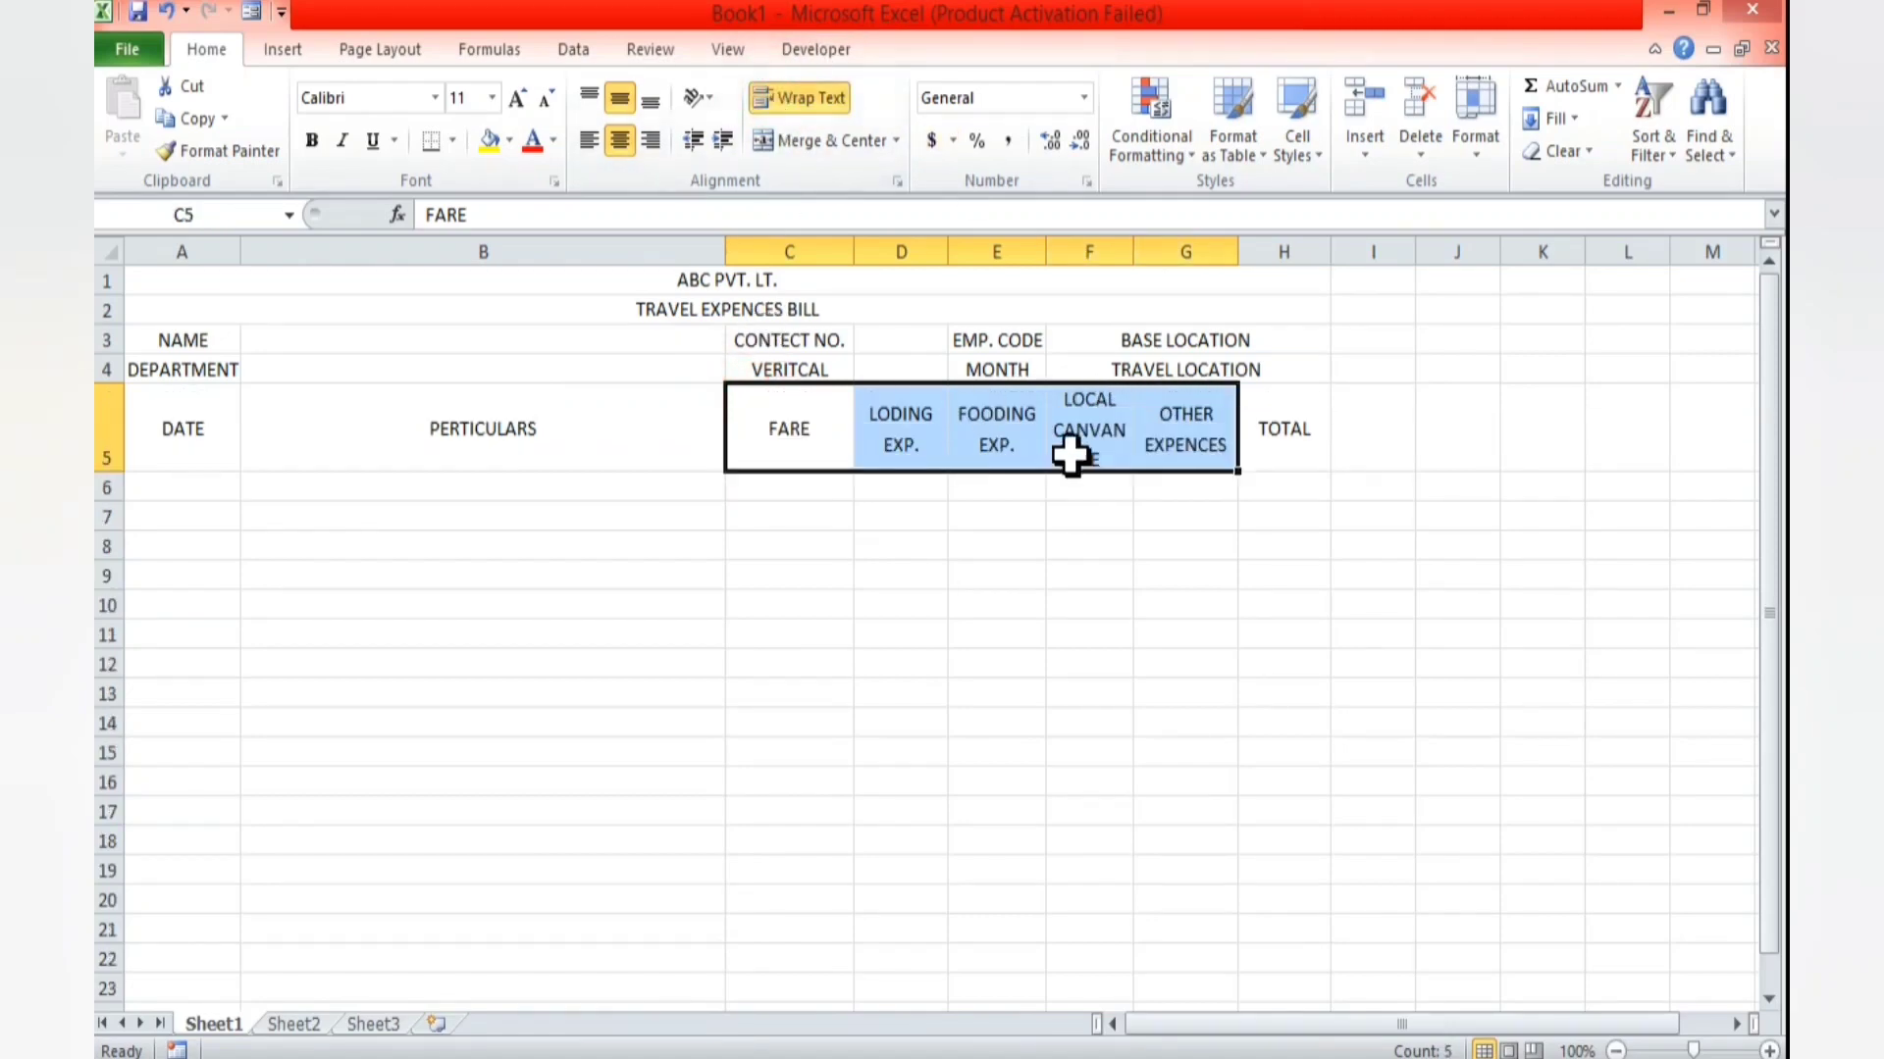
- Widen columns F and B, narrow column C, and wrap the CONTECT NO. label in C3
click(1105, 438)
drag(1133, 252, 1261, 251)
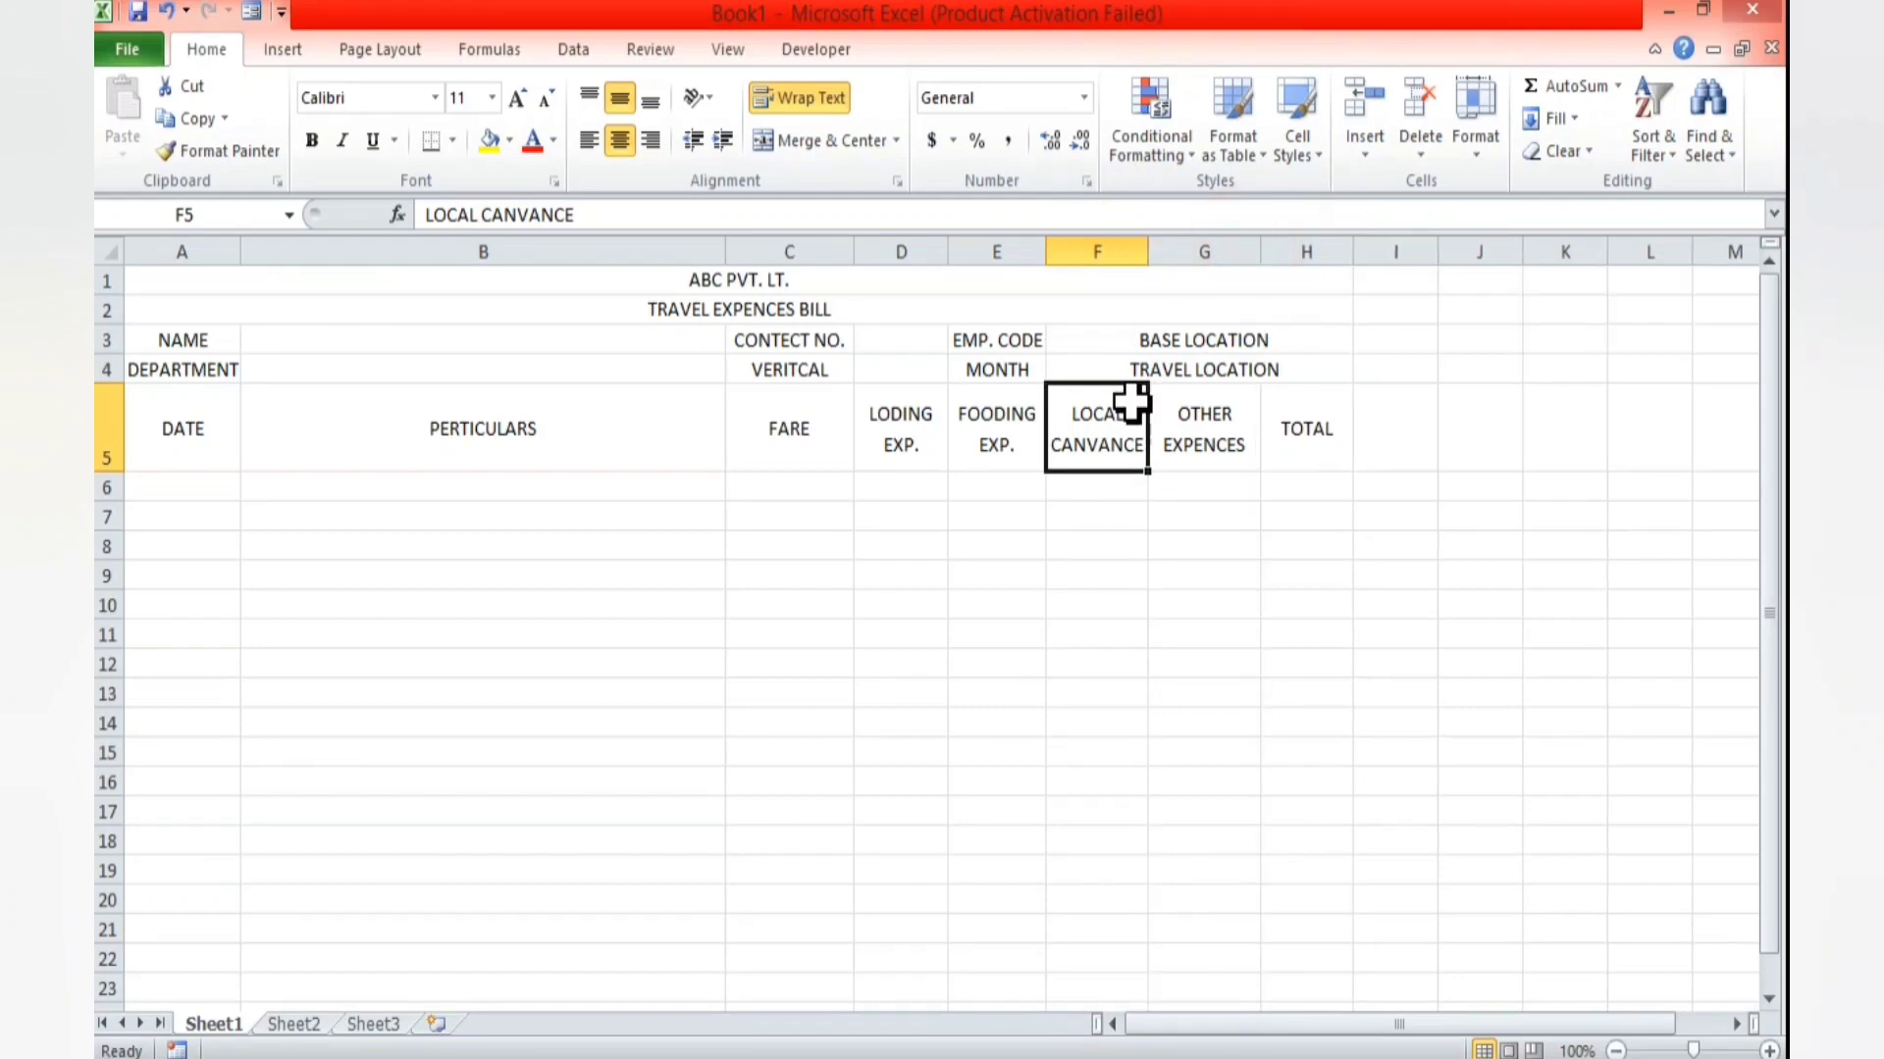
click(535, 428)
drag(726, 251, 770, 251)
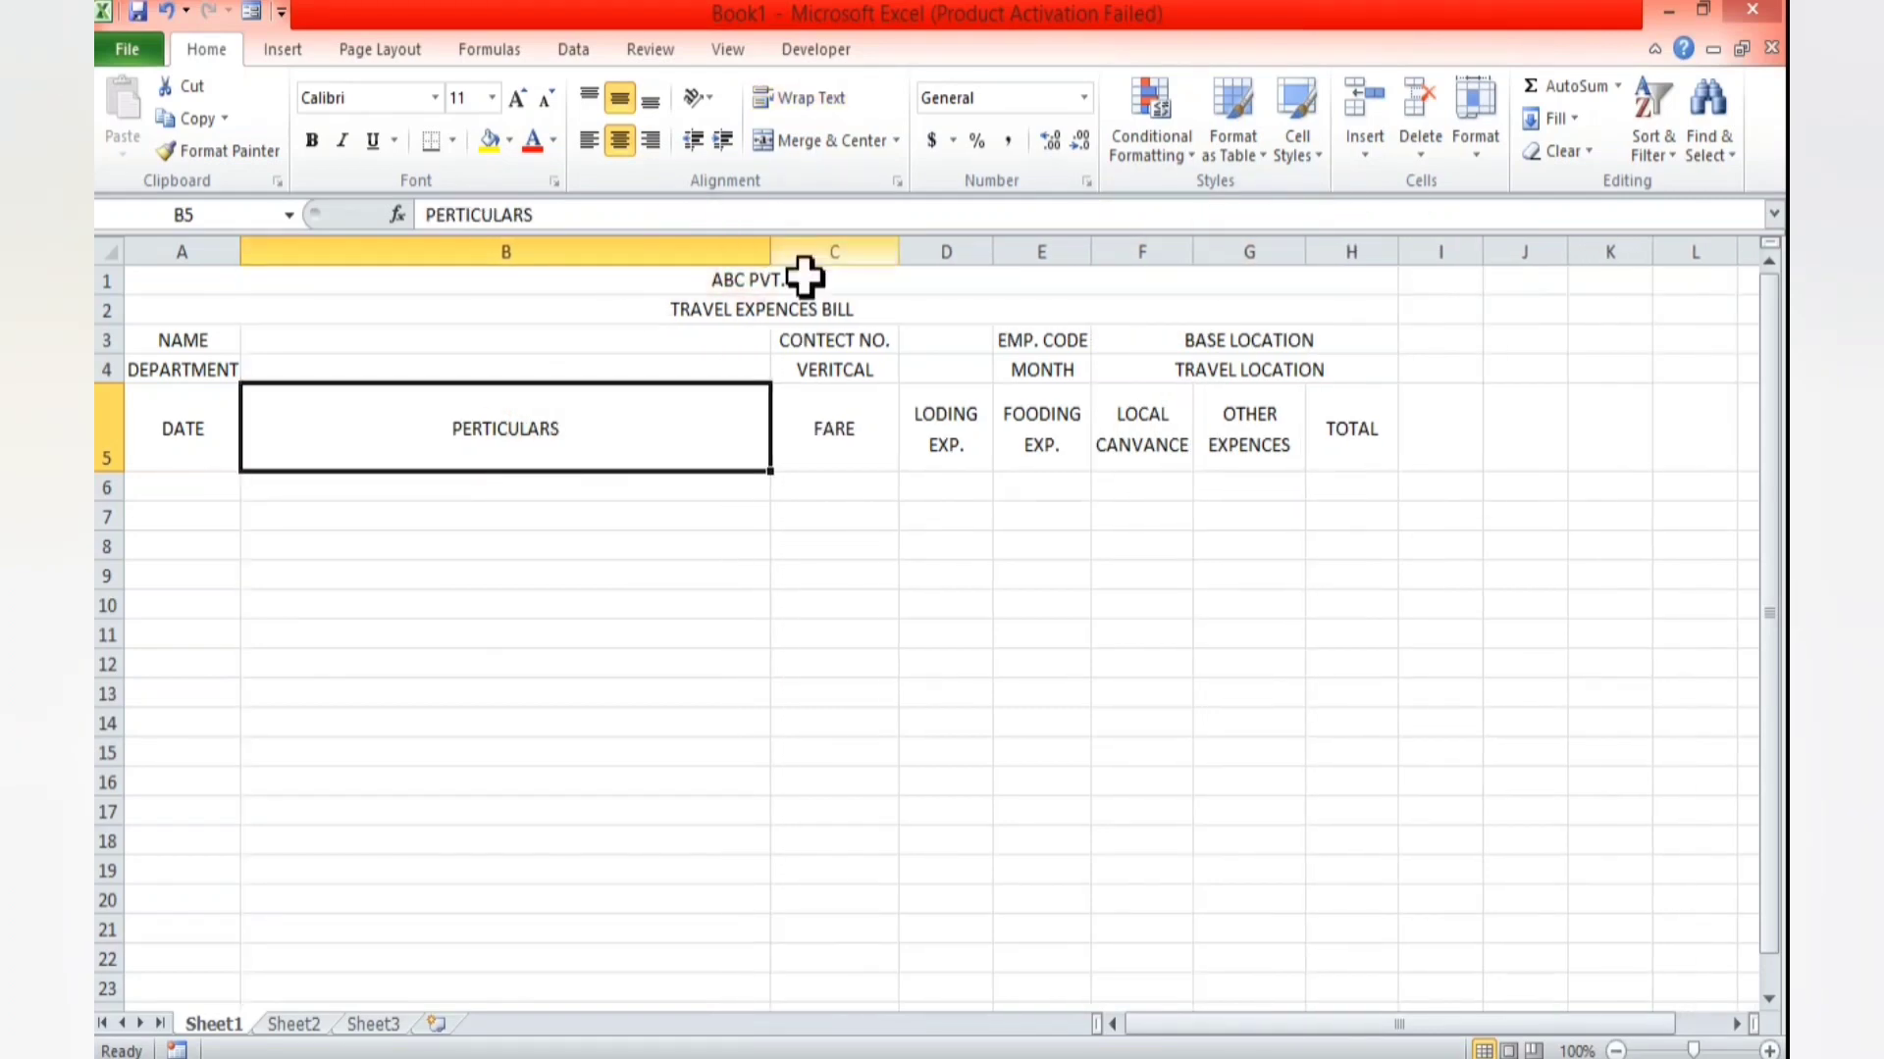
click(847, 344)
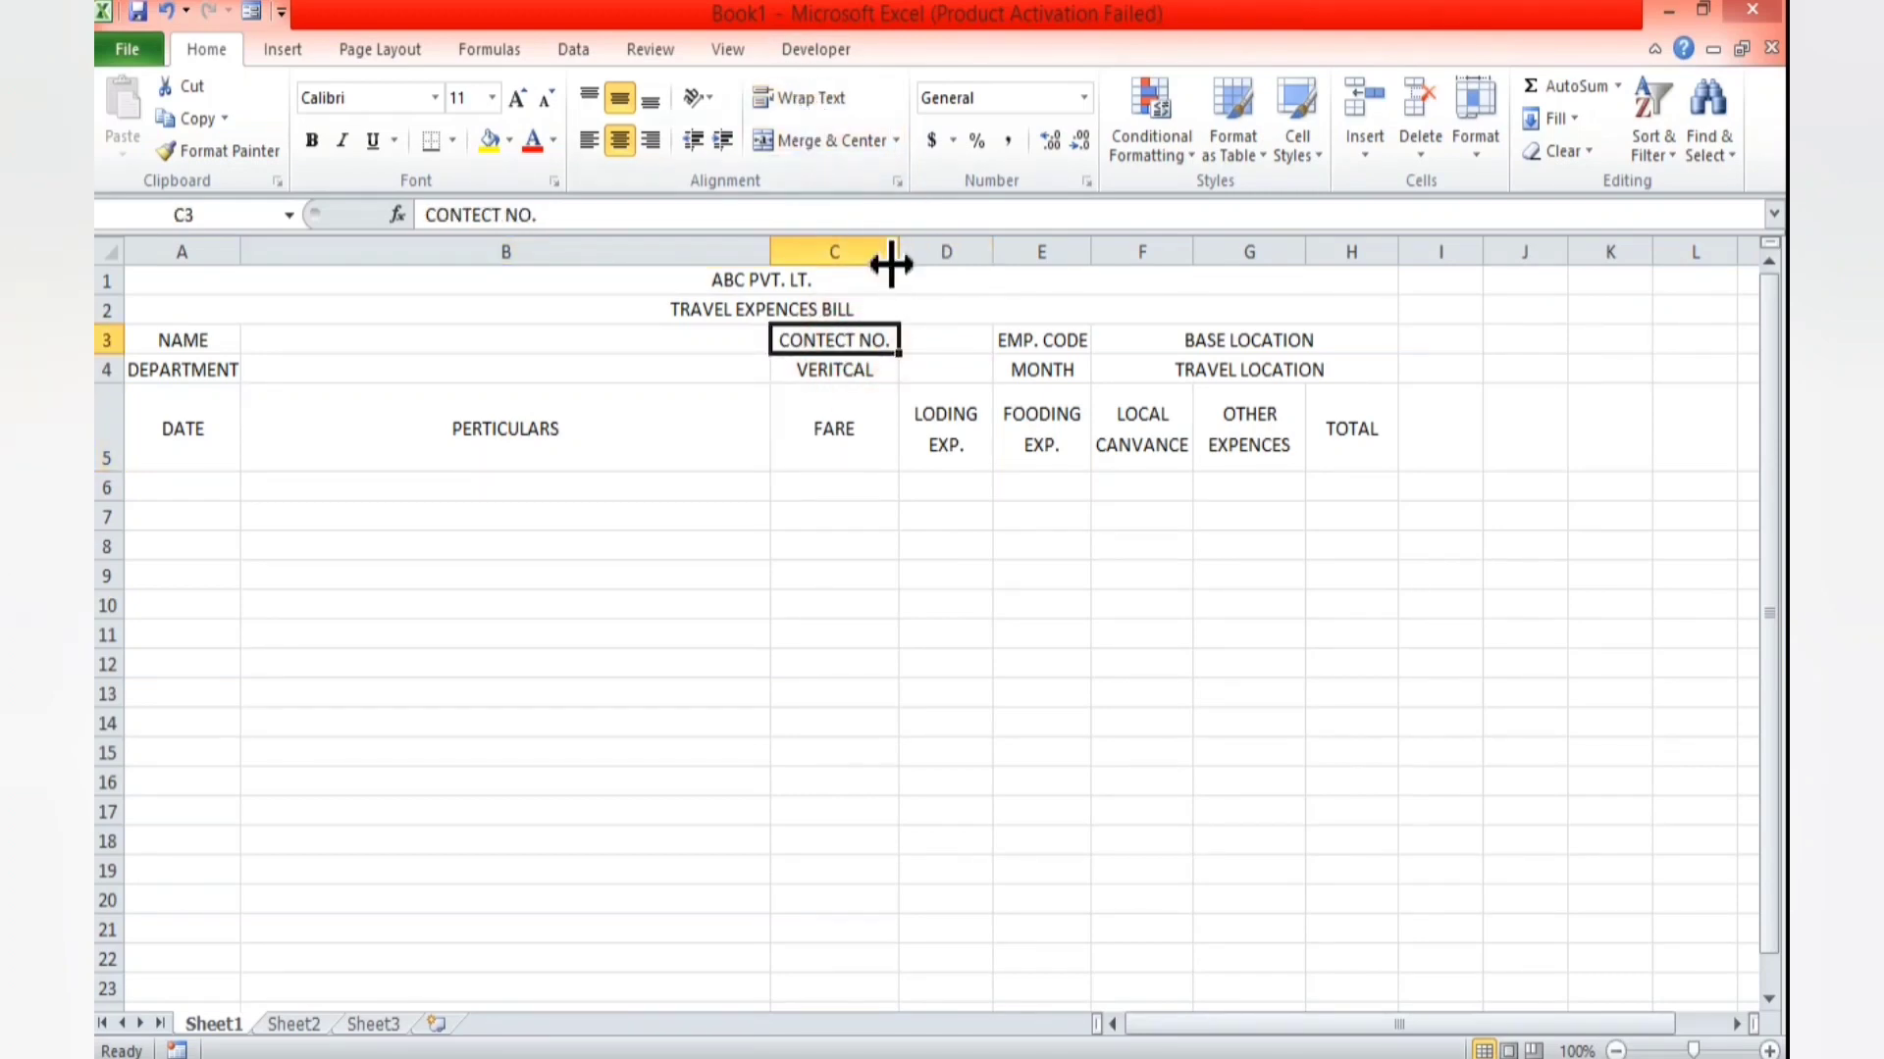
drag(891, 264, 855, 249)
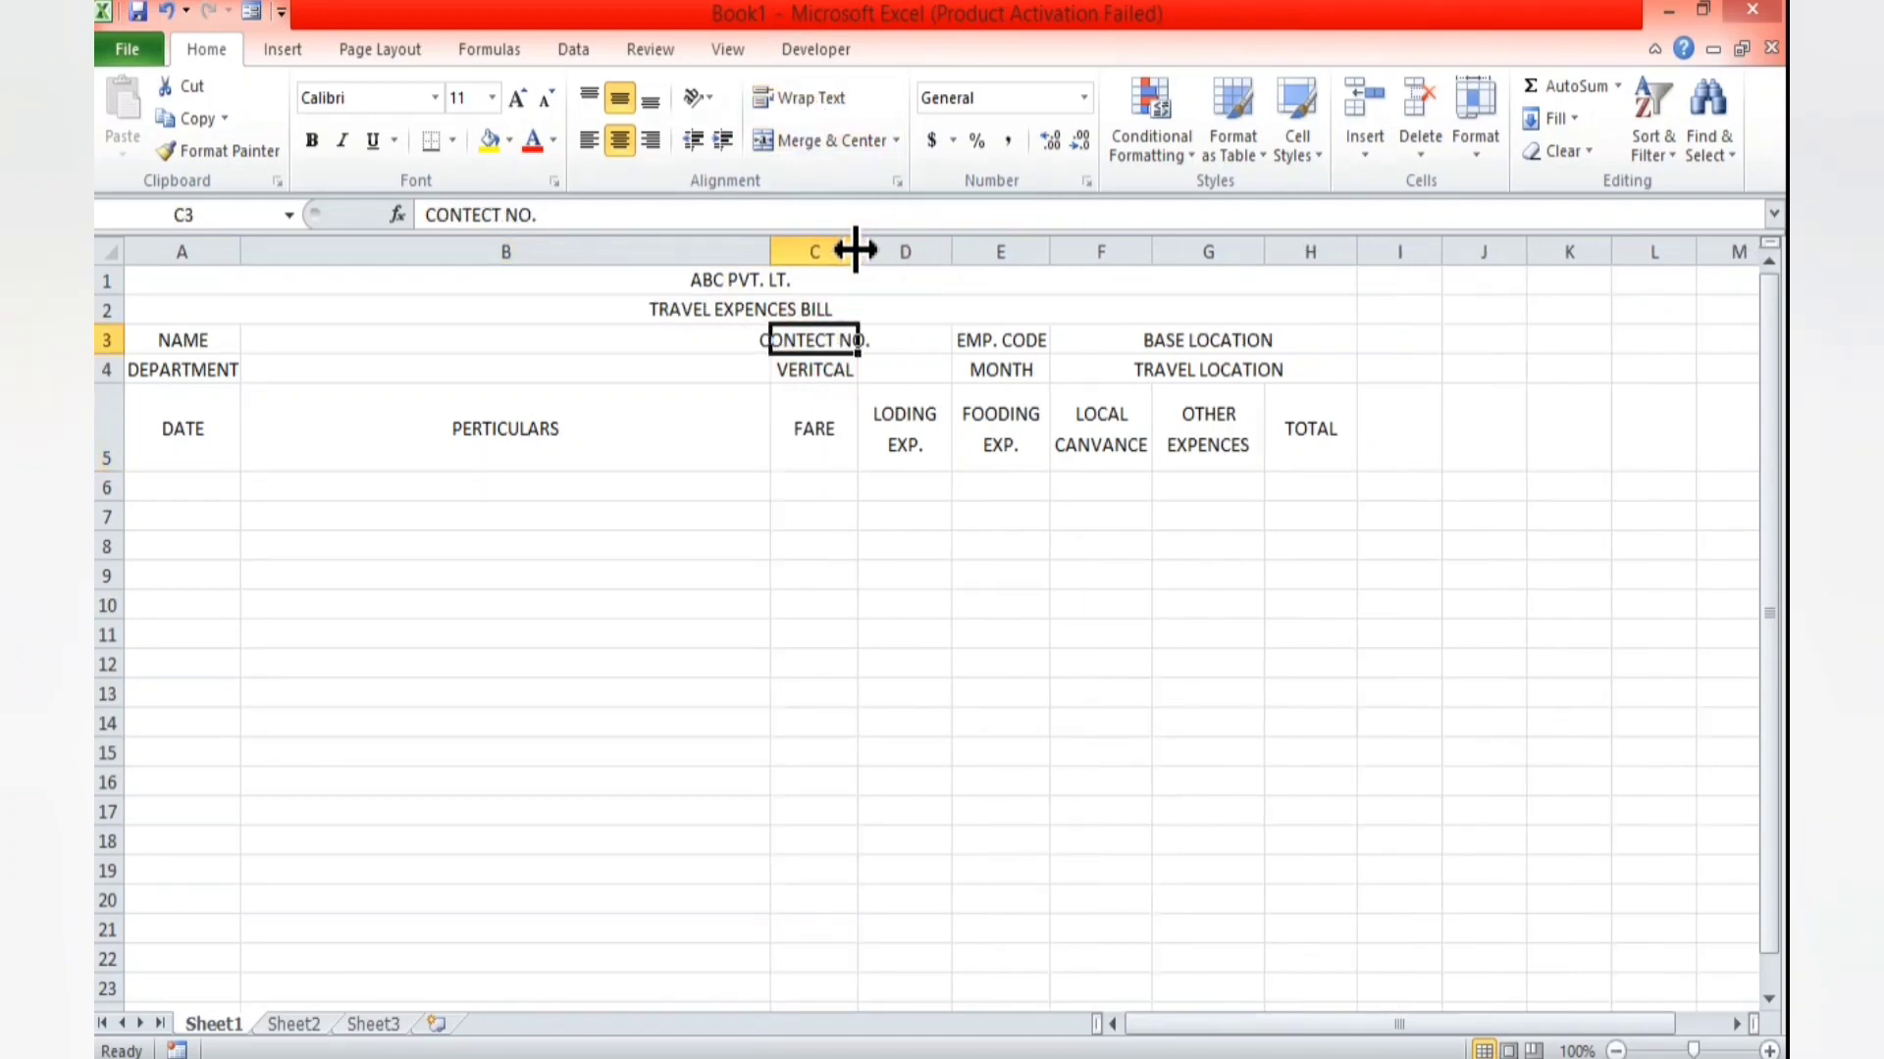
click(808, 96)
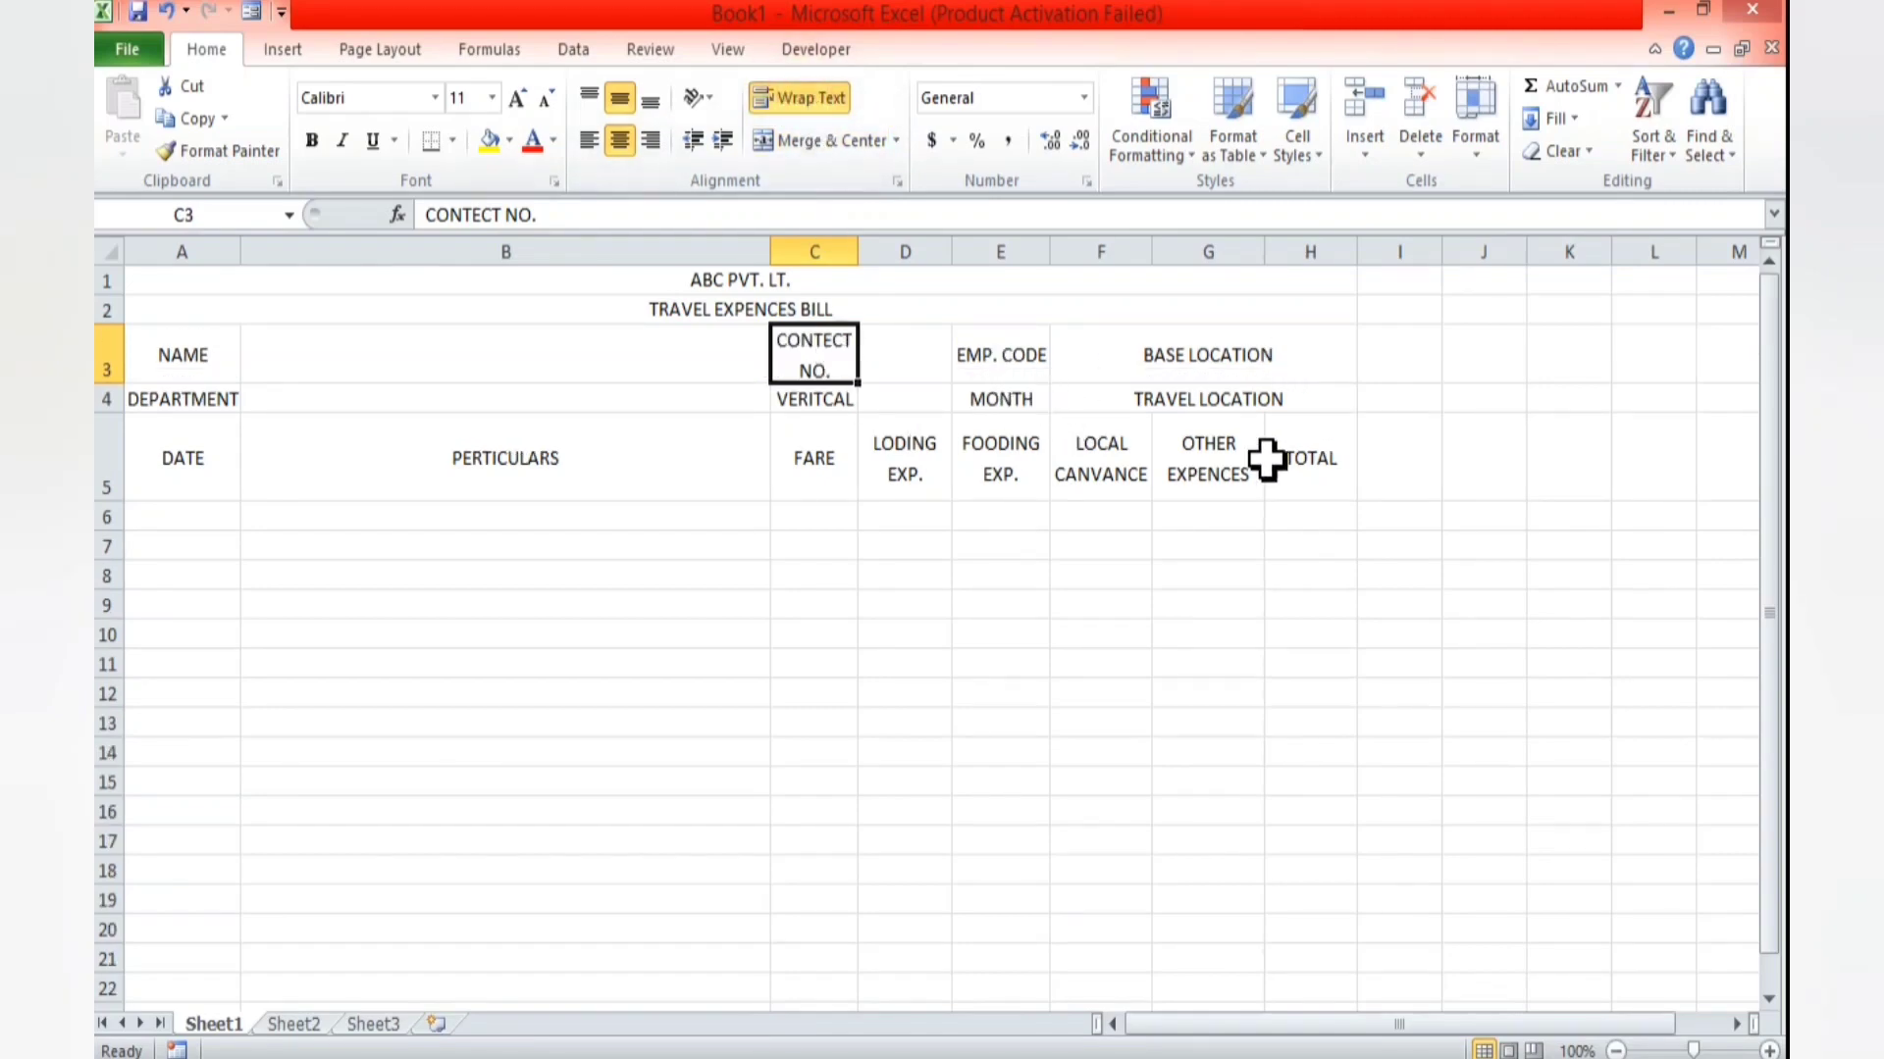
- Wrap the BASE LOCATION and TRAVEL LOCATION labels in G3:G4 onto two lines
click(1165, 361)
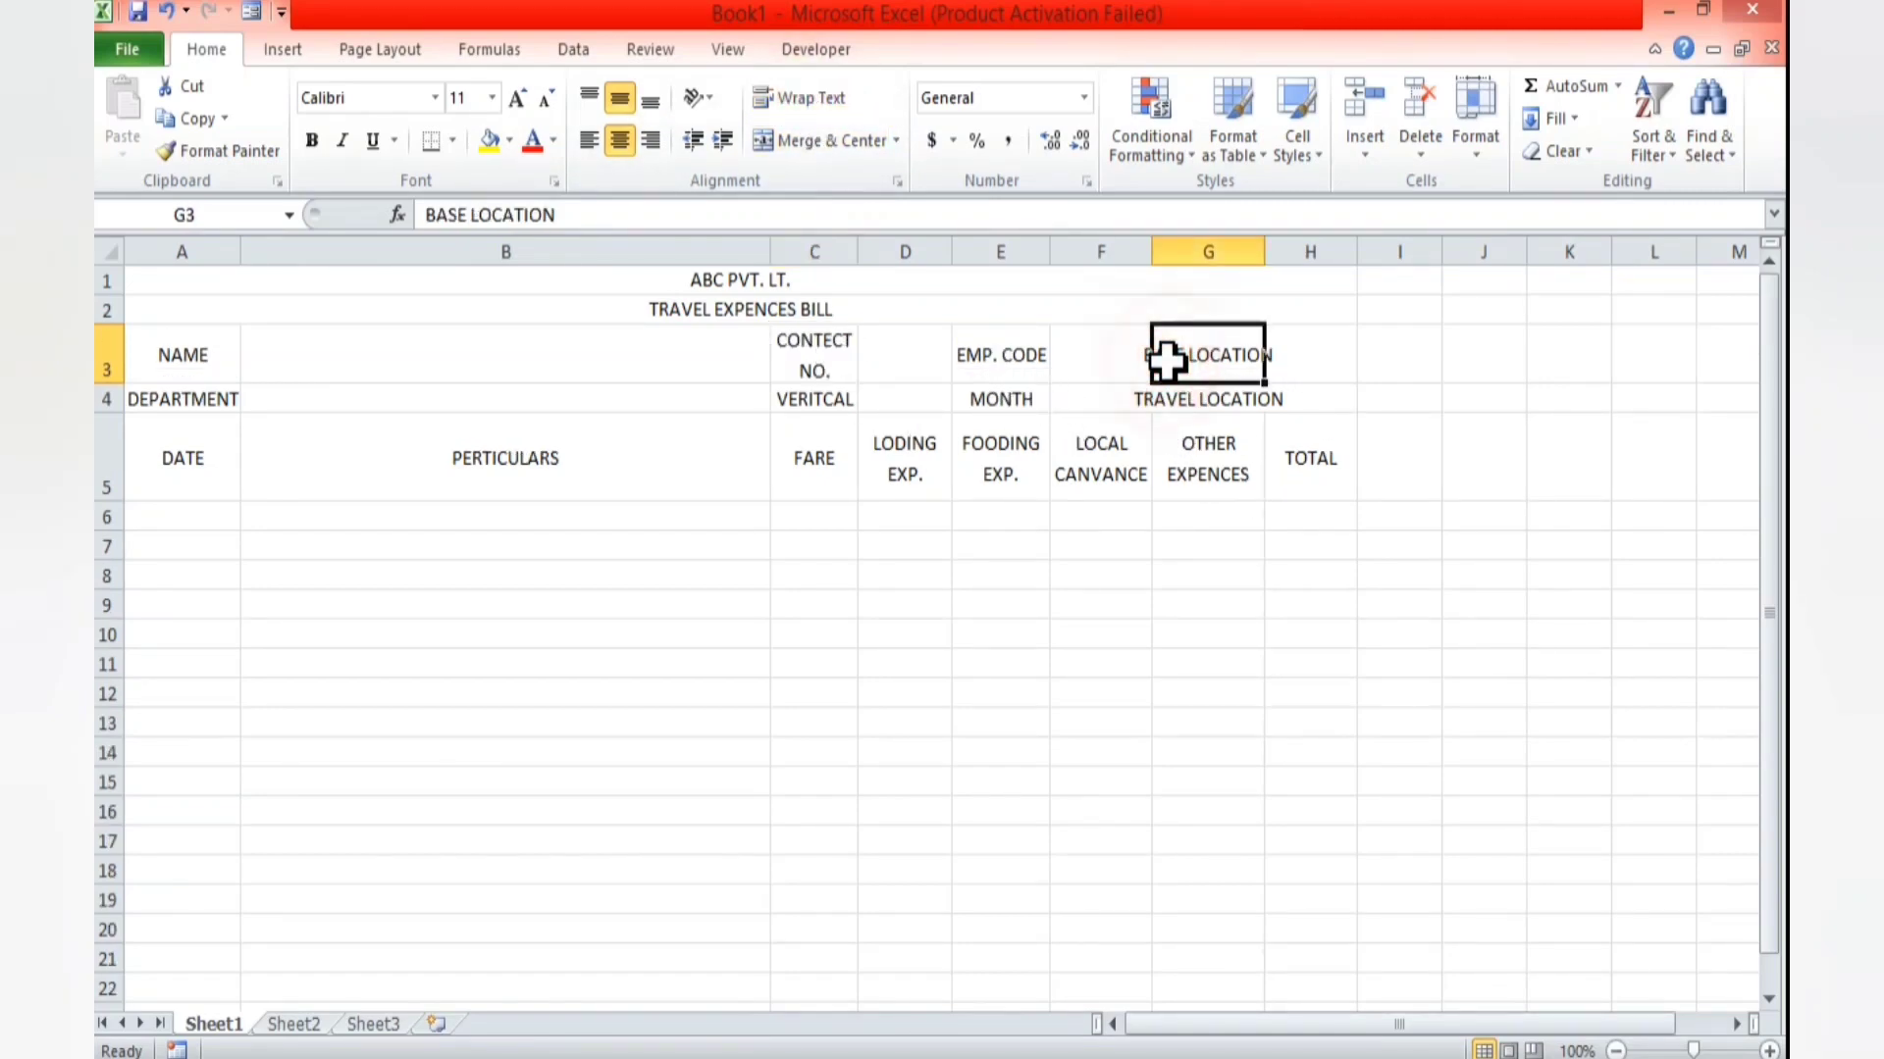
click(1093, 357)
click(1212, 357)
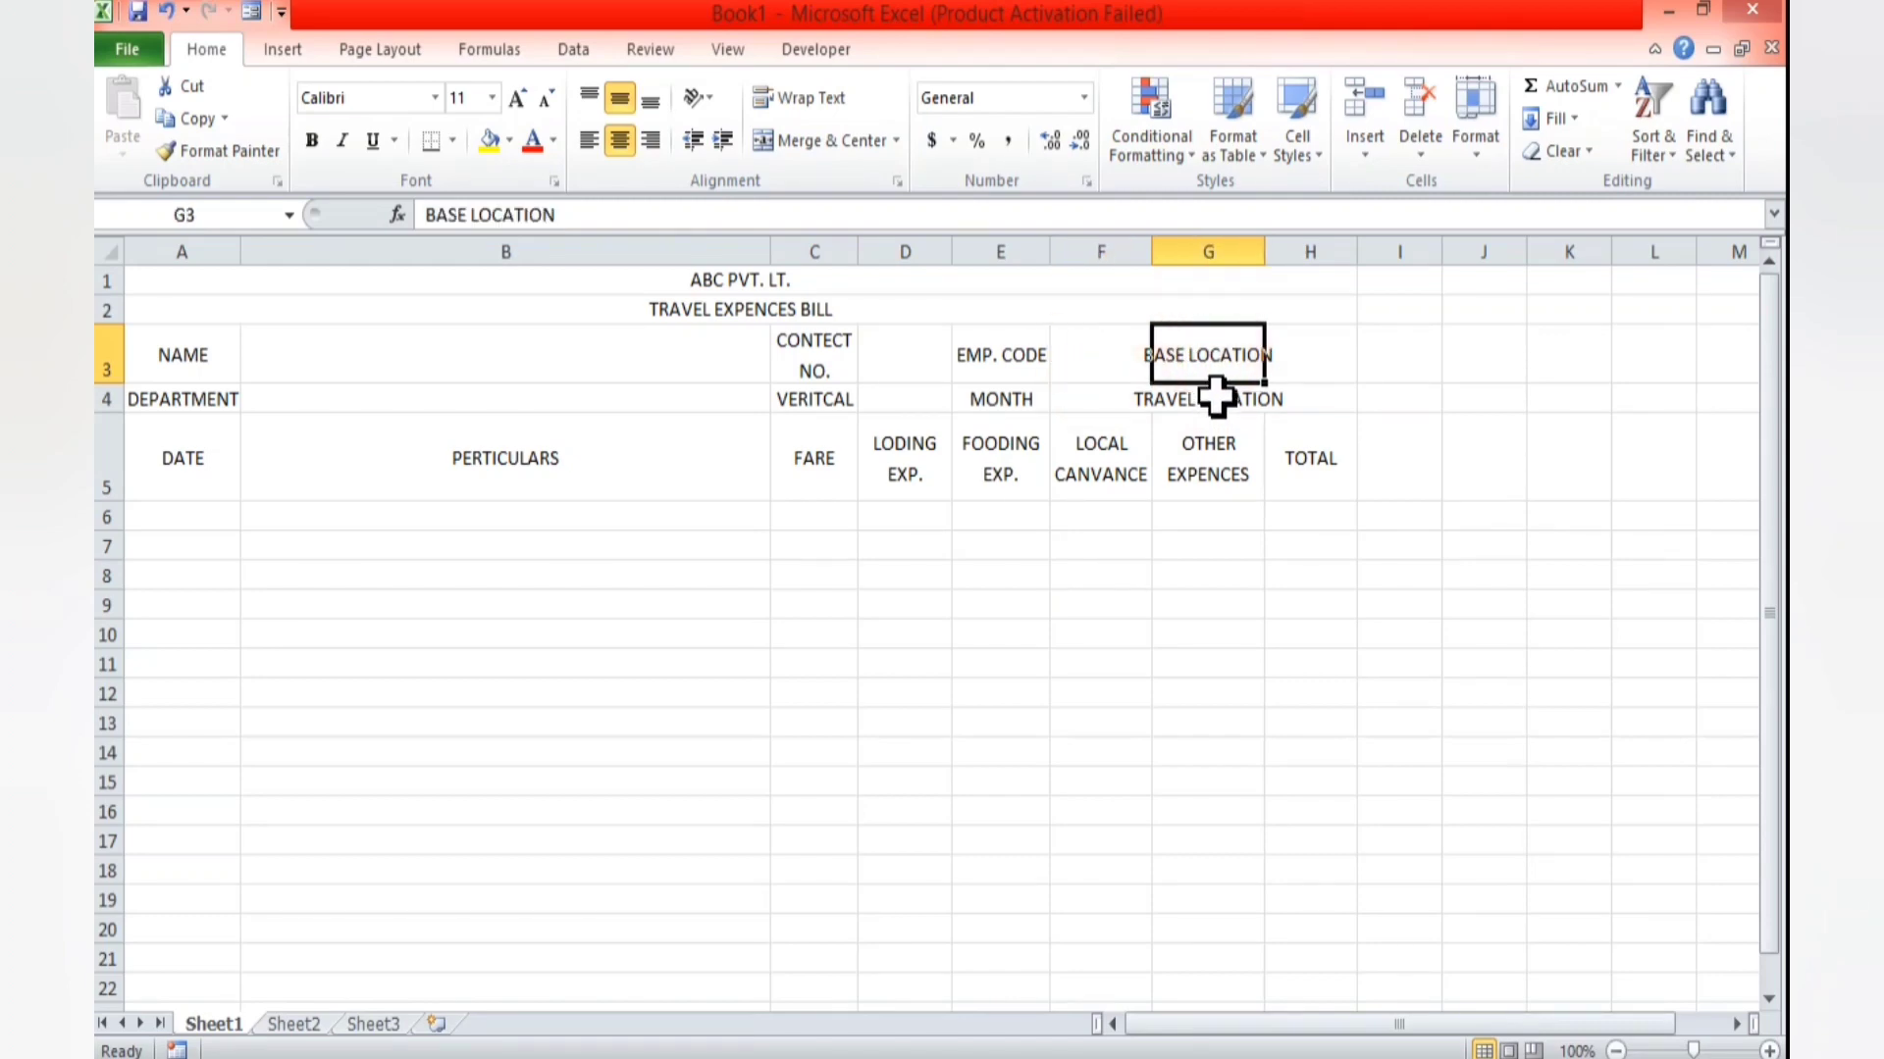
drag(1207, 359, 1210, 394)
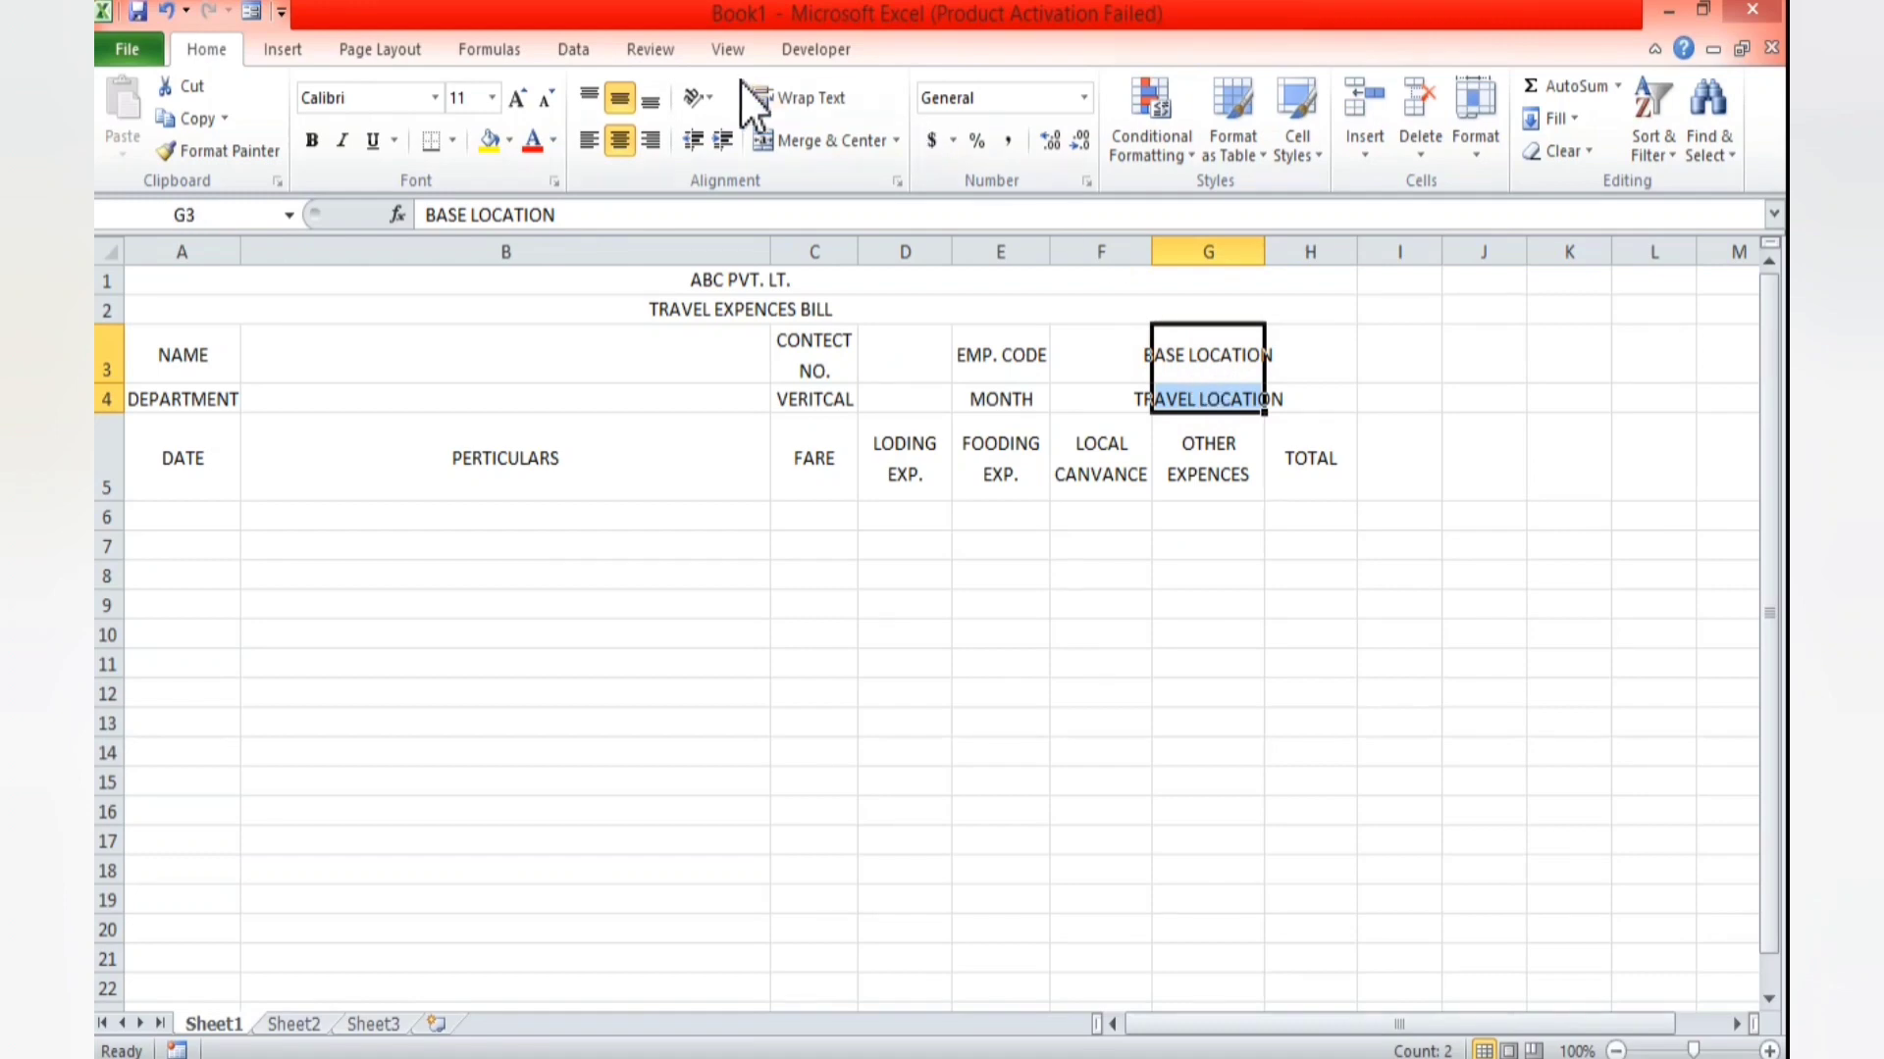
click(827, 101)
click(744, 603)
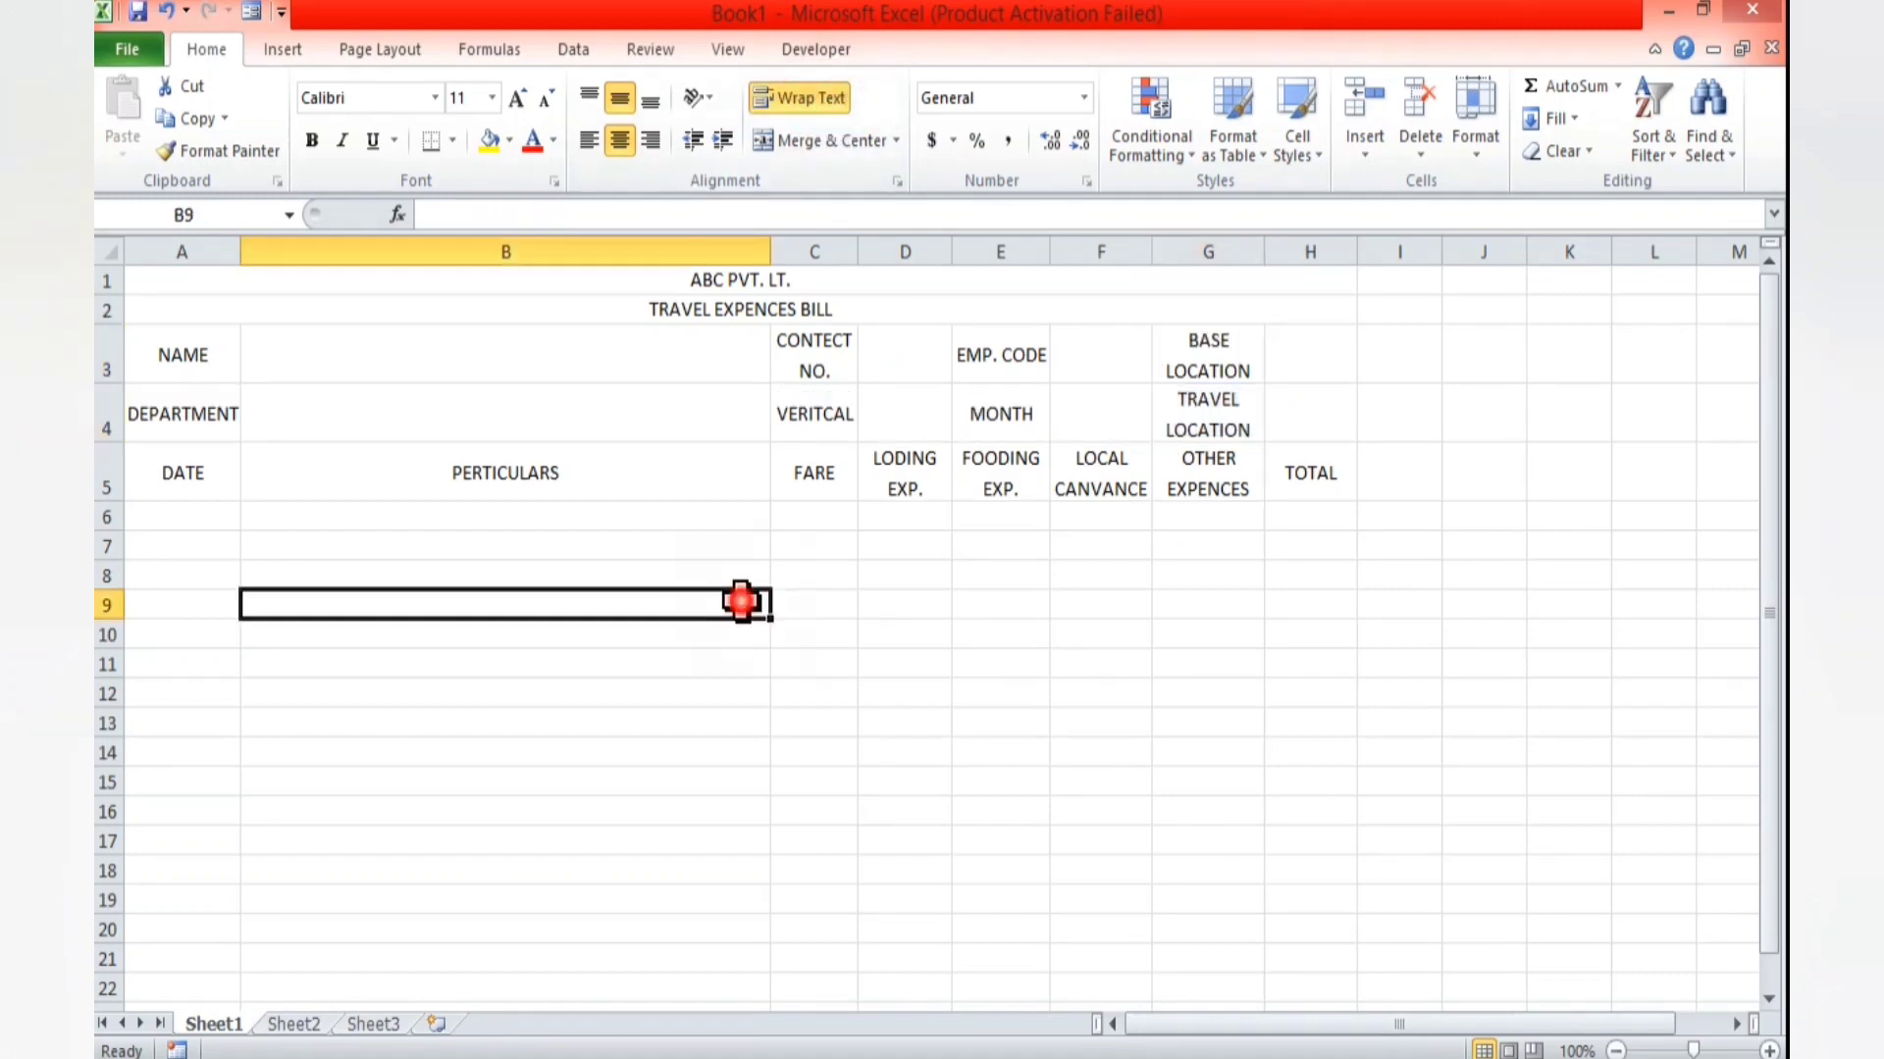
click(195, 393)
drag(180, 288, 634, 959)
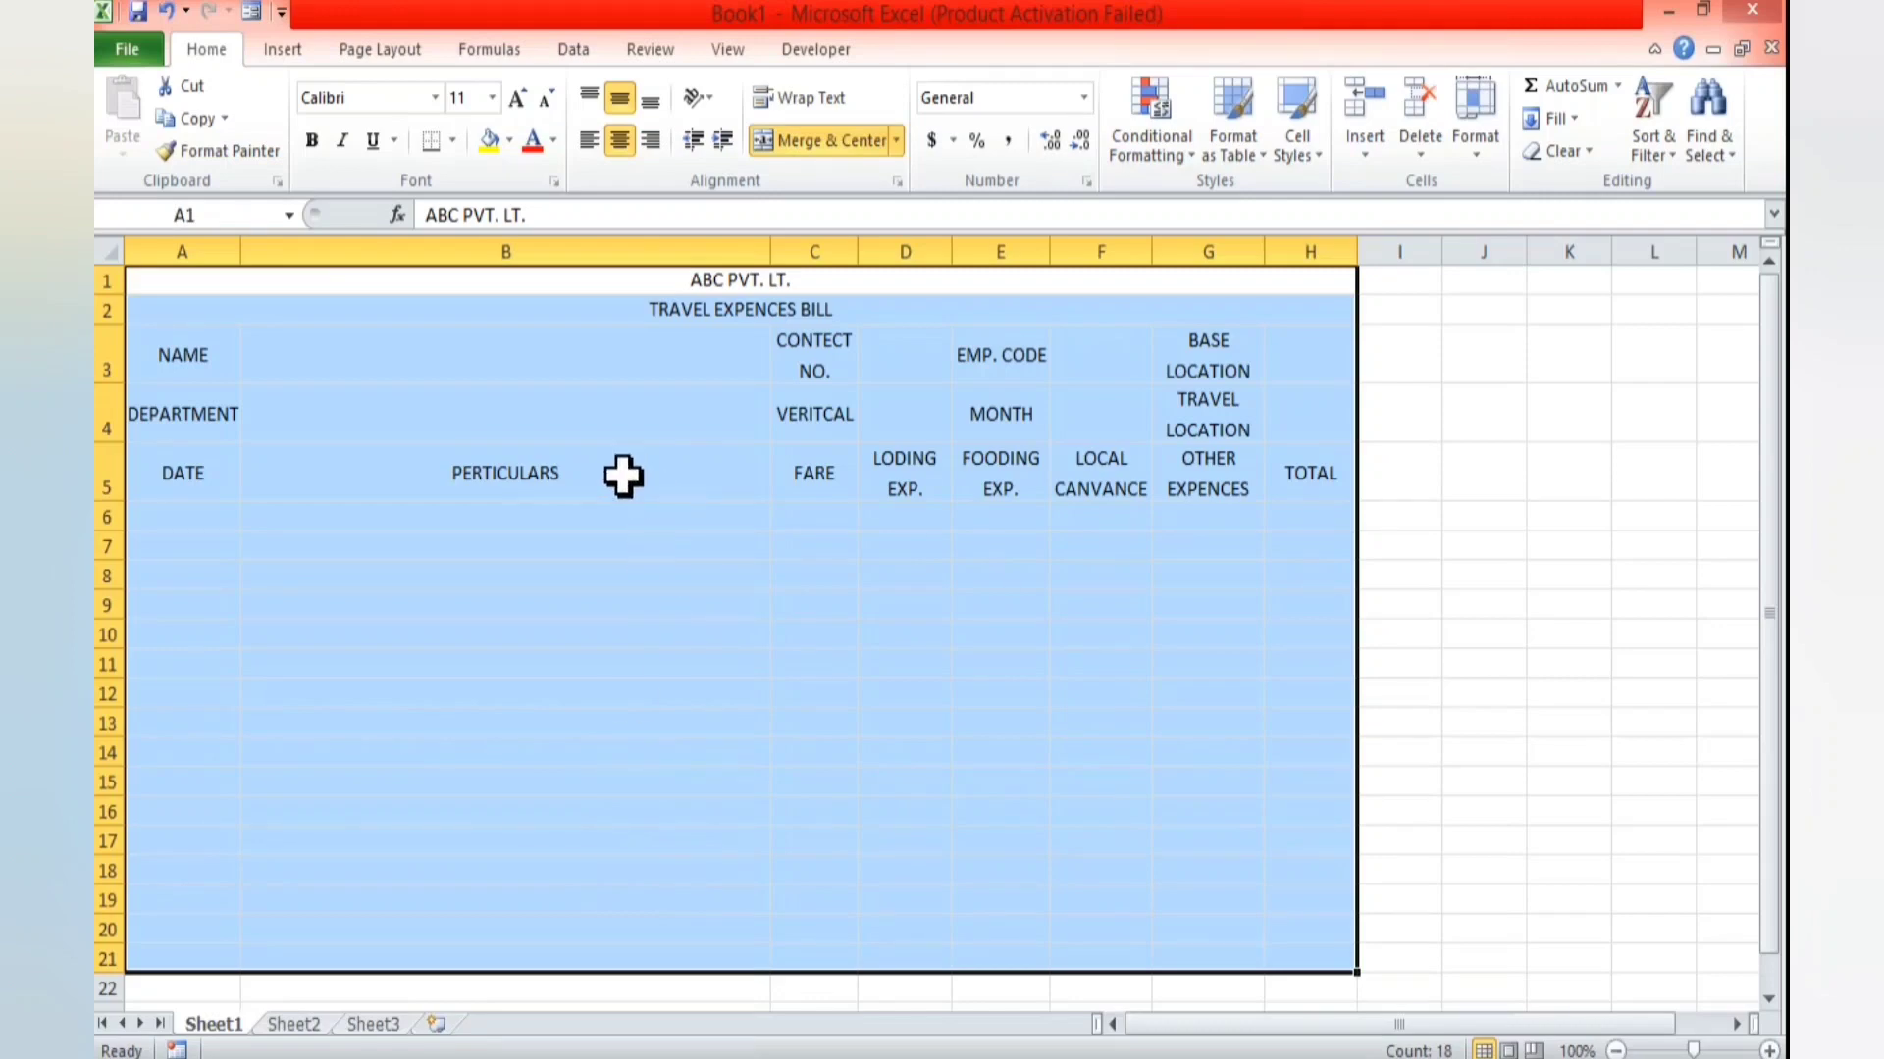
- Apply All Borders to every cell of the bill table A1:H21
click(452, 143)
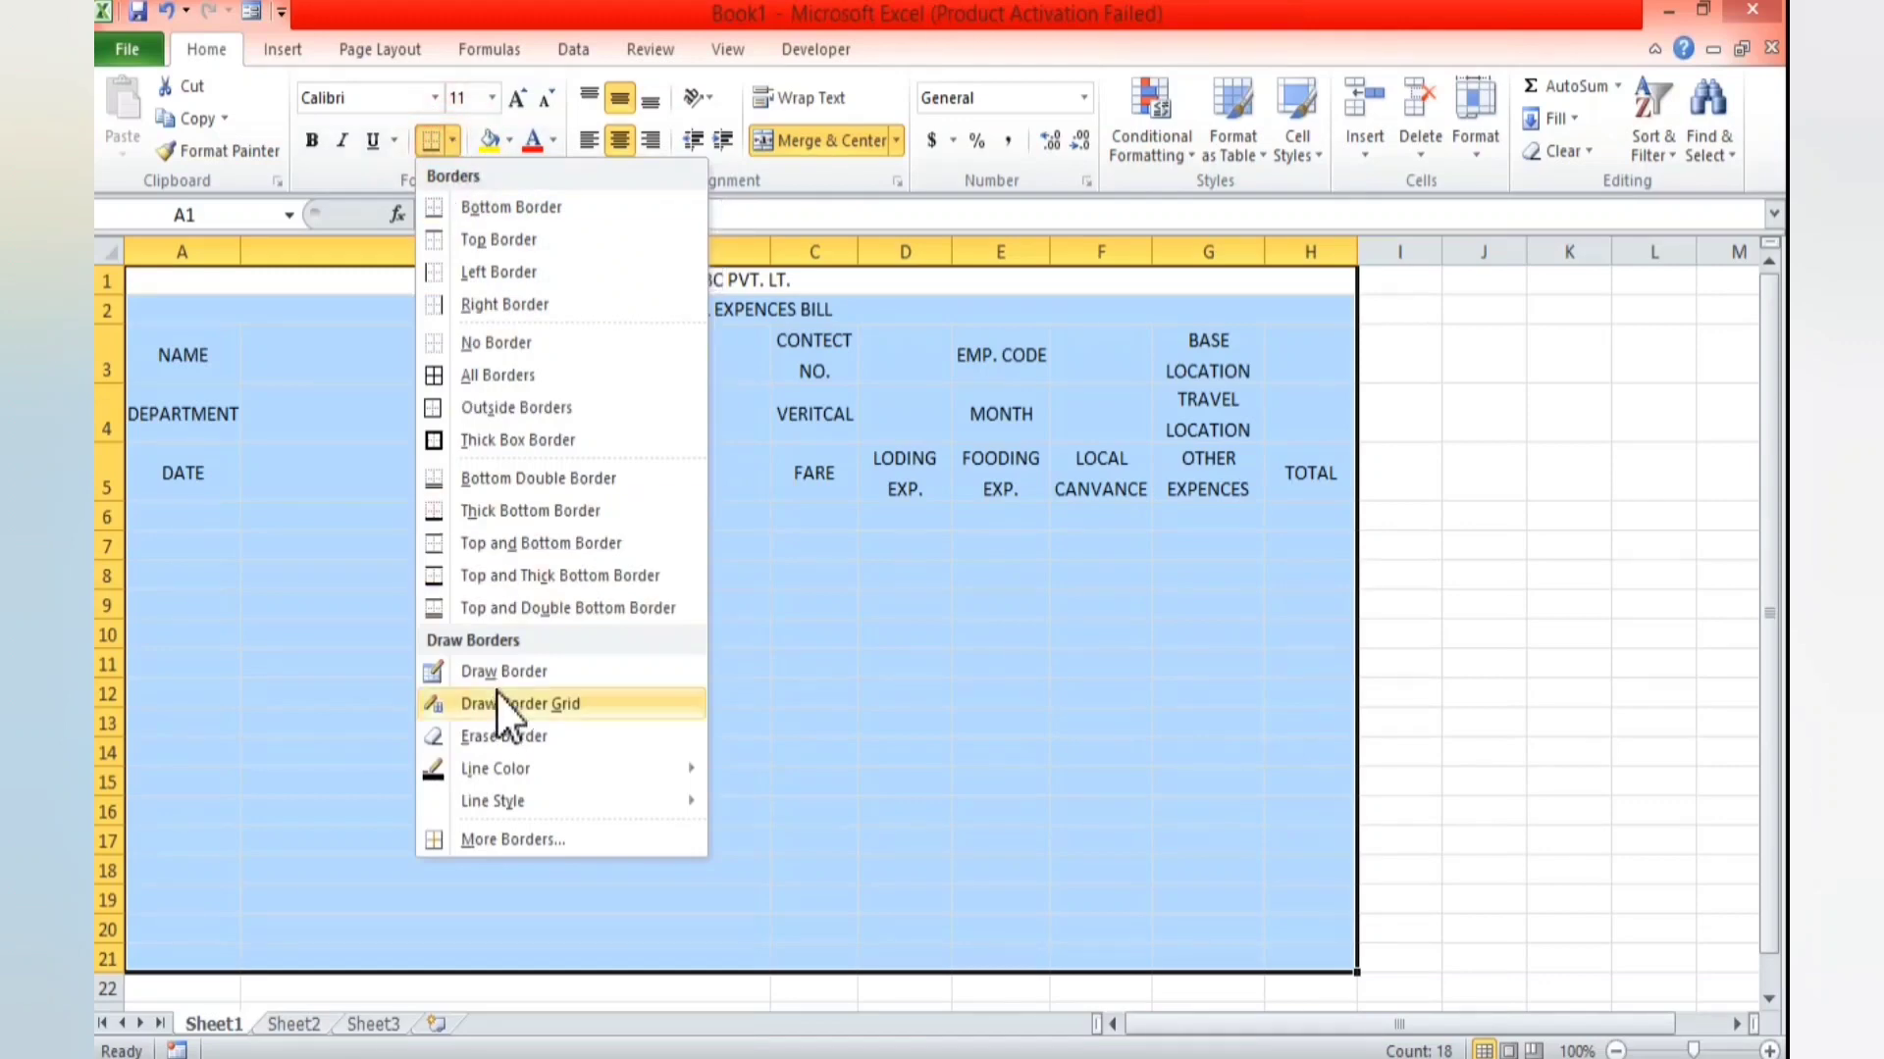
click(496, 373)
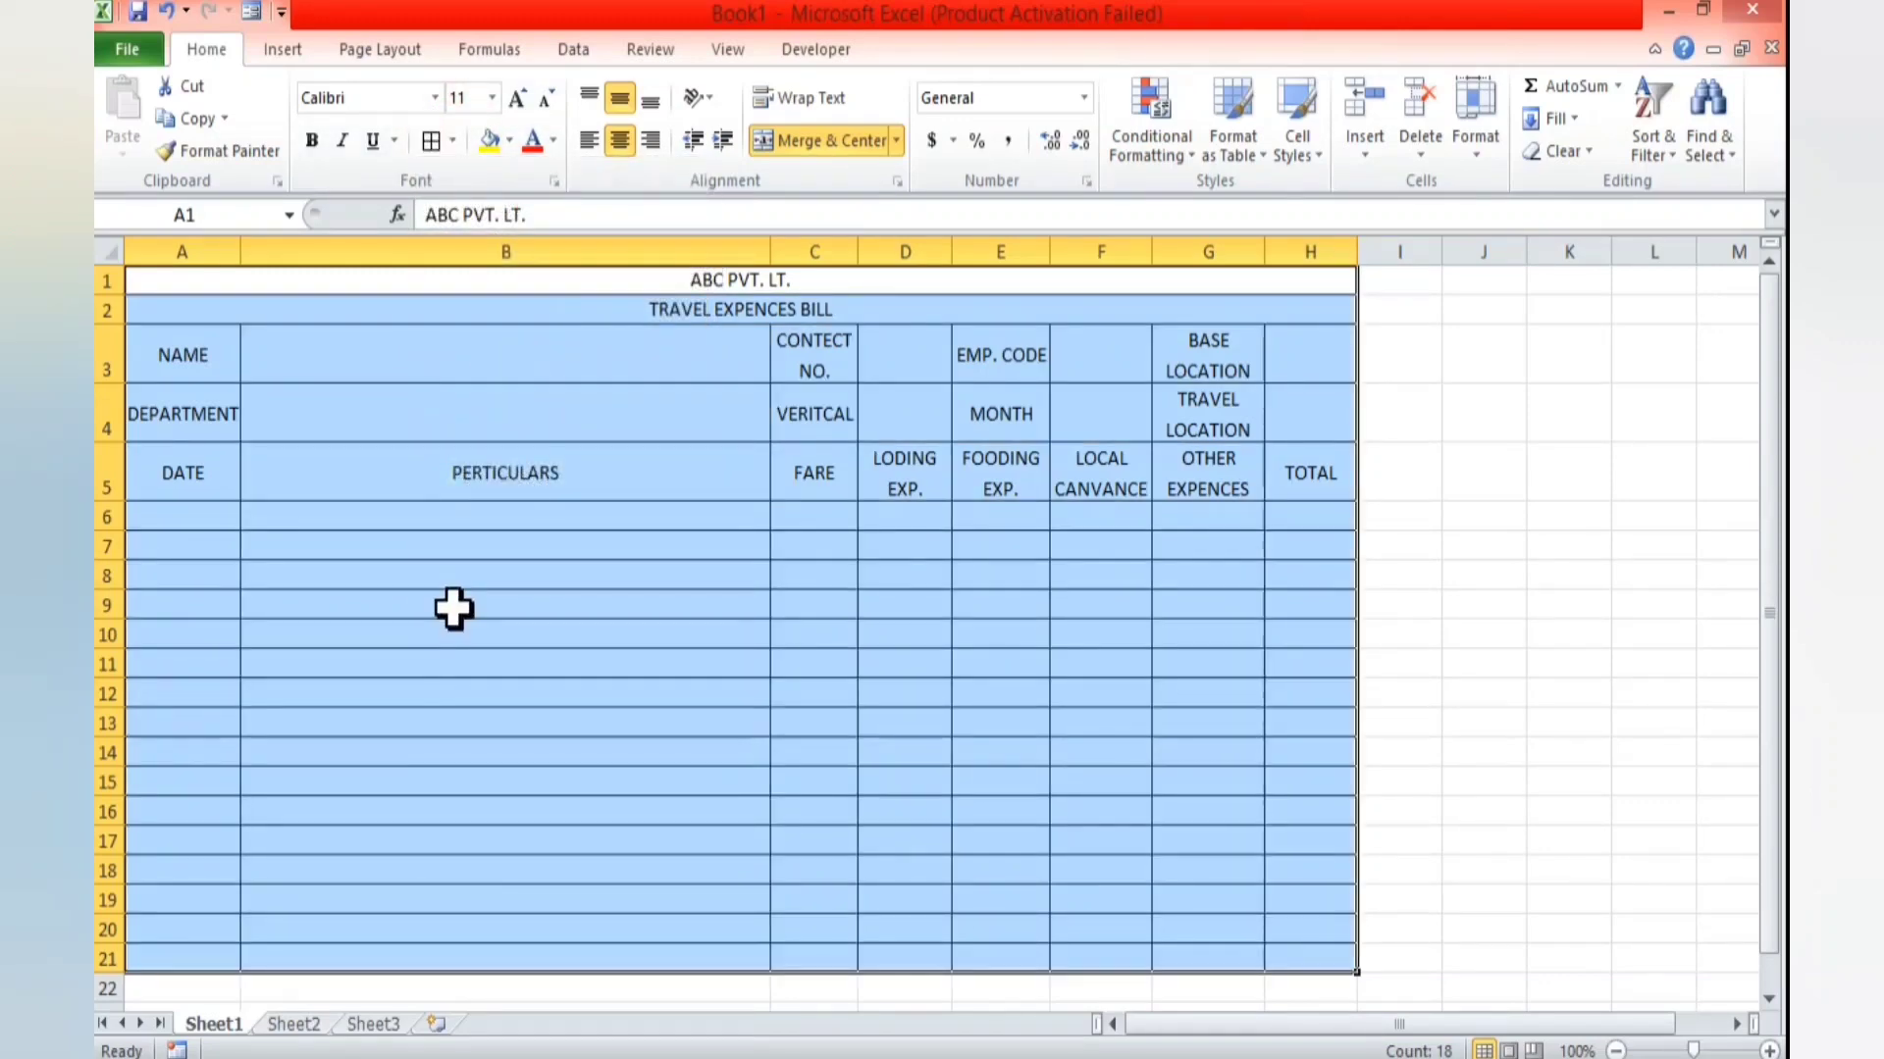
click(462, 703)
- Enlarge and bold the ABC PVT. LT. title, and bold the headings in rows 2–5
click(668, 284)
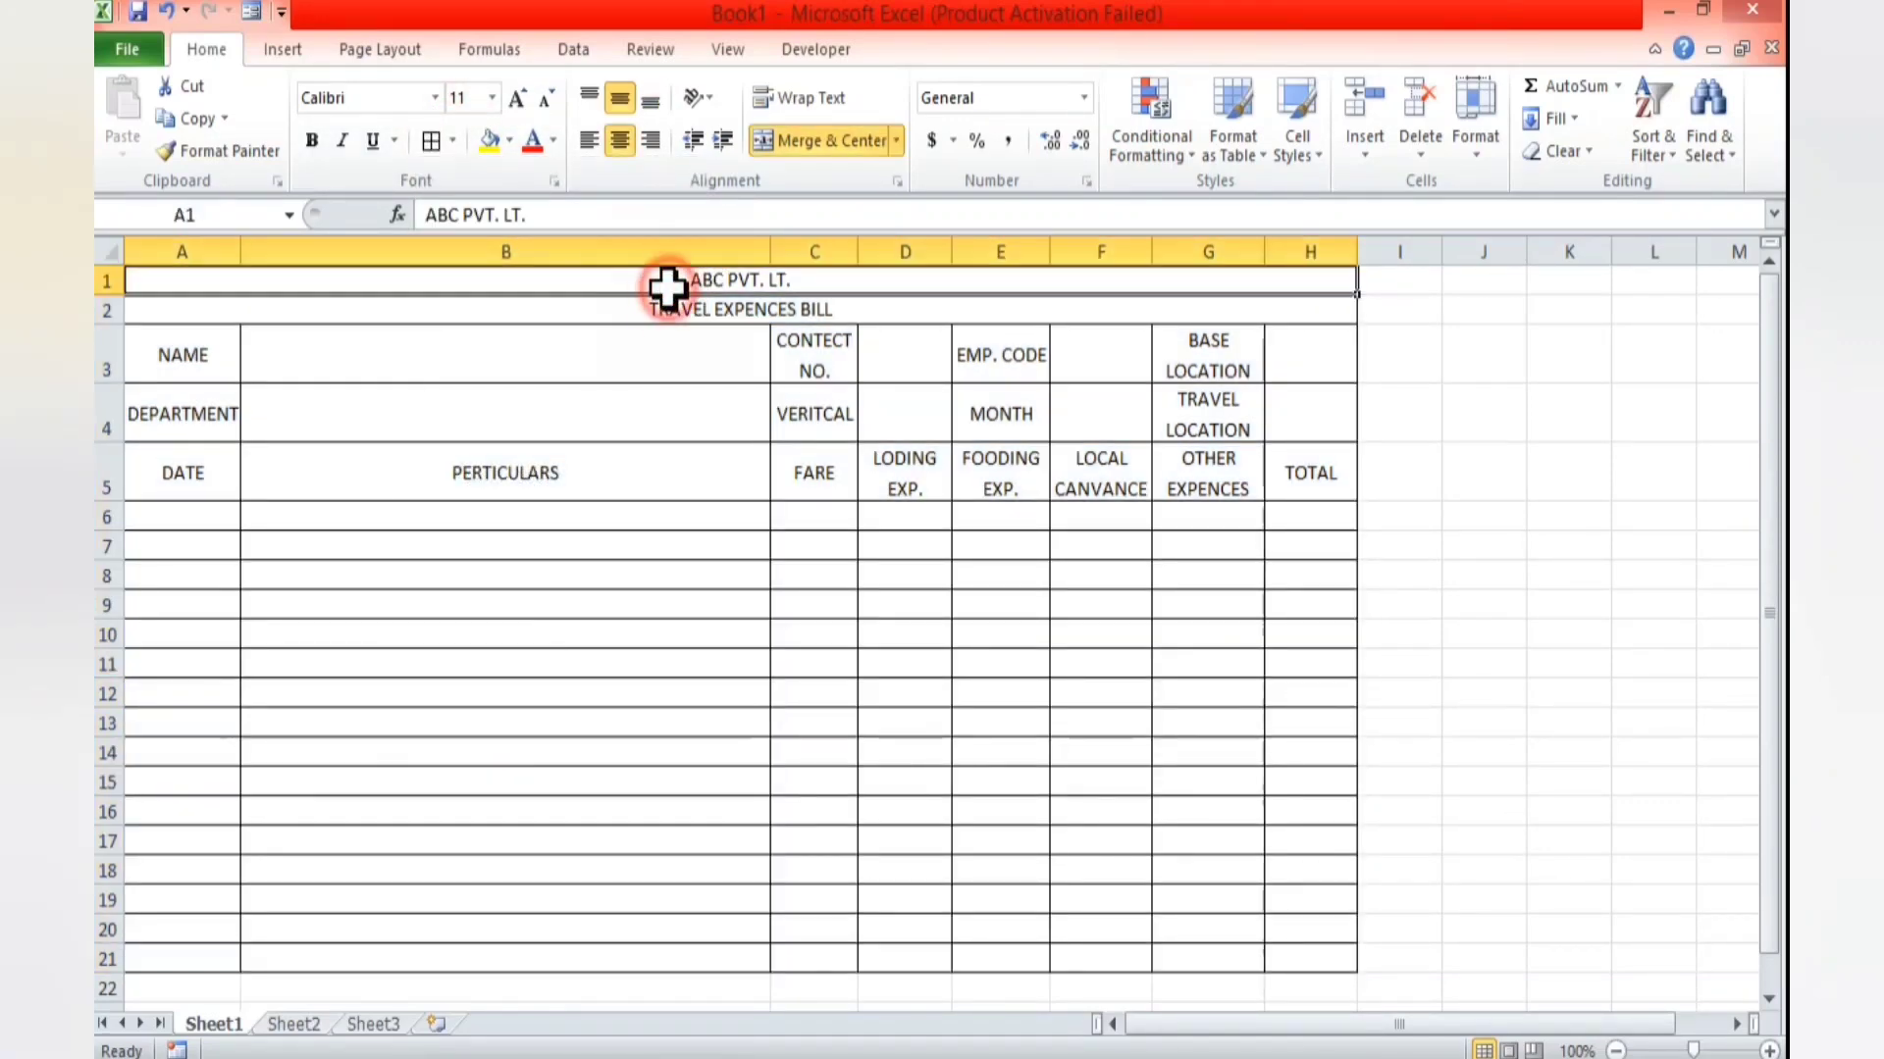
click(517, 98)
click(517, 98)
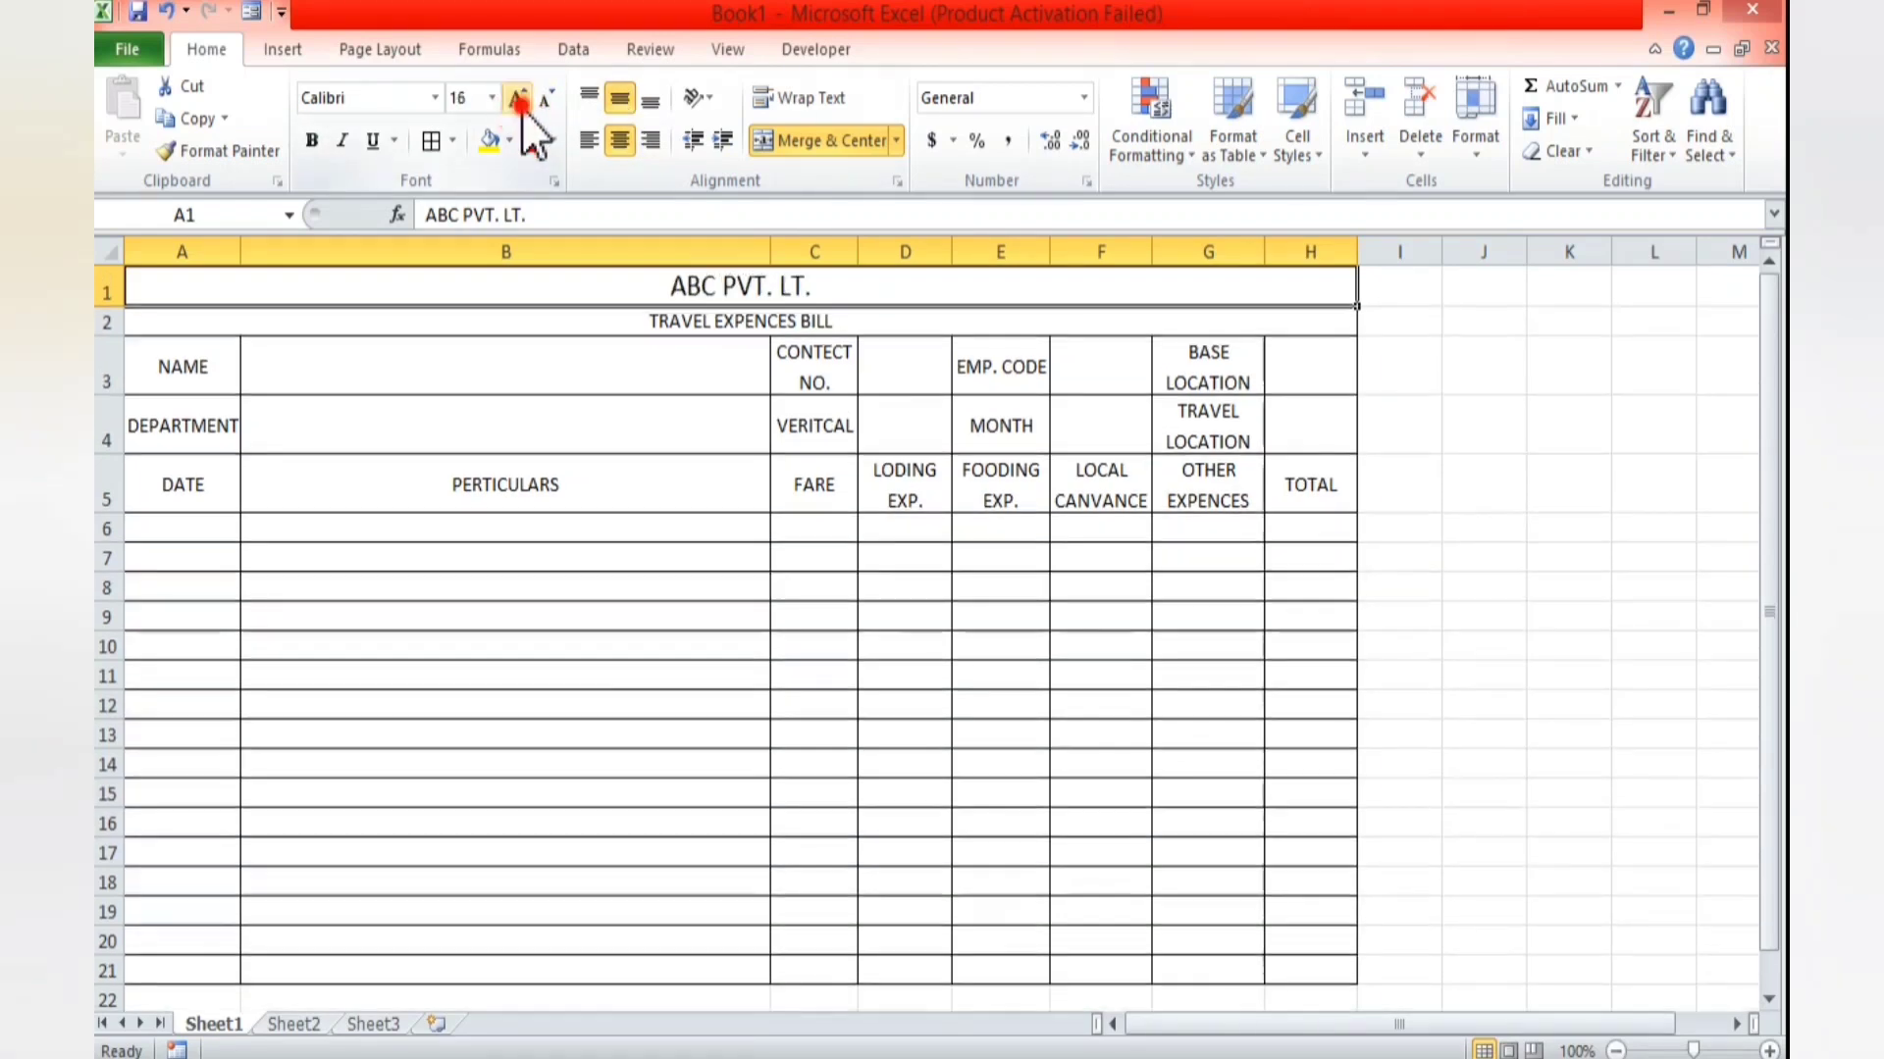
click(517, 98)
click(517, 98)
click(517, 98)
click(312, 140)
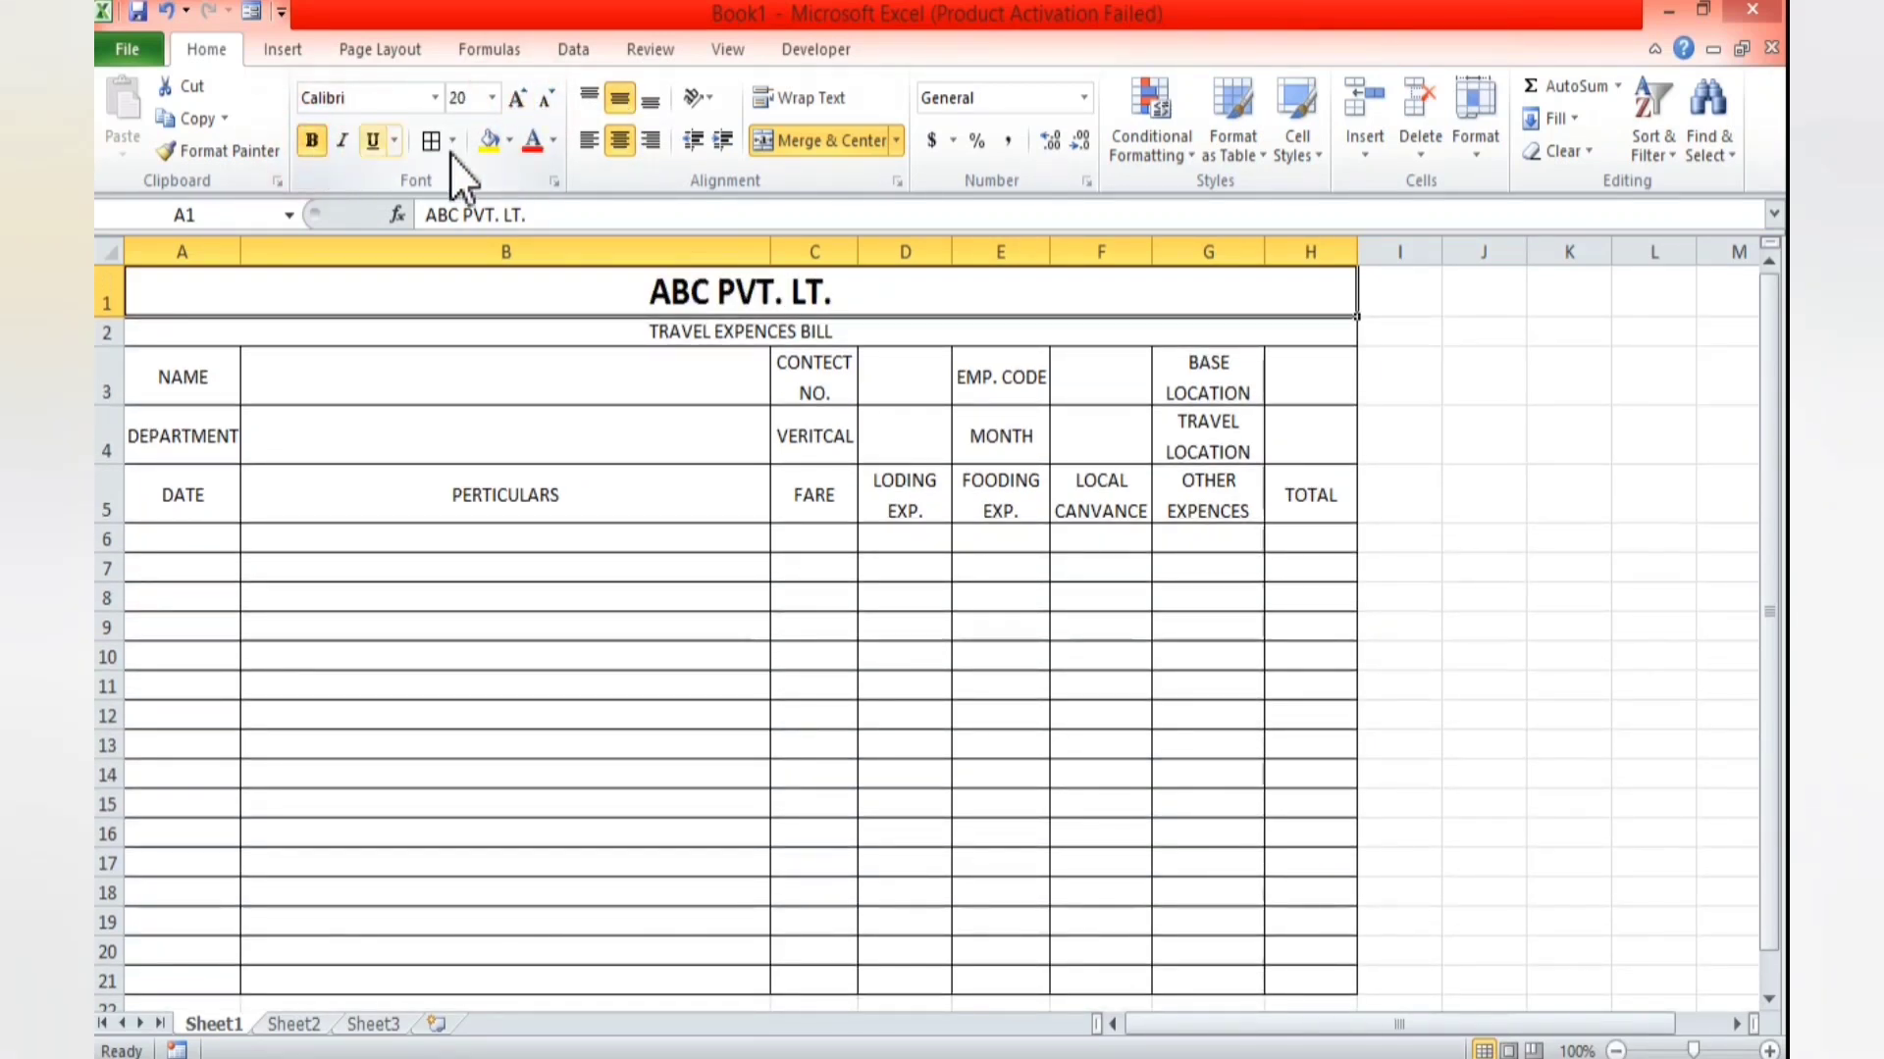
drag(690, 334, 719, 467)
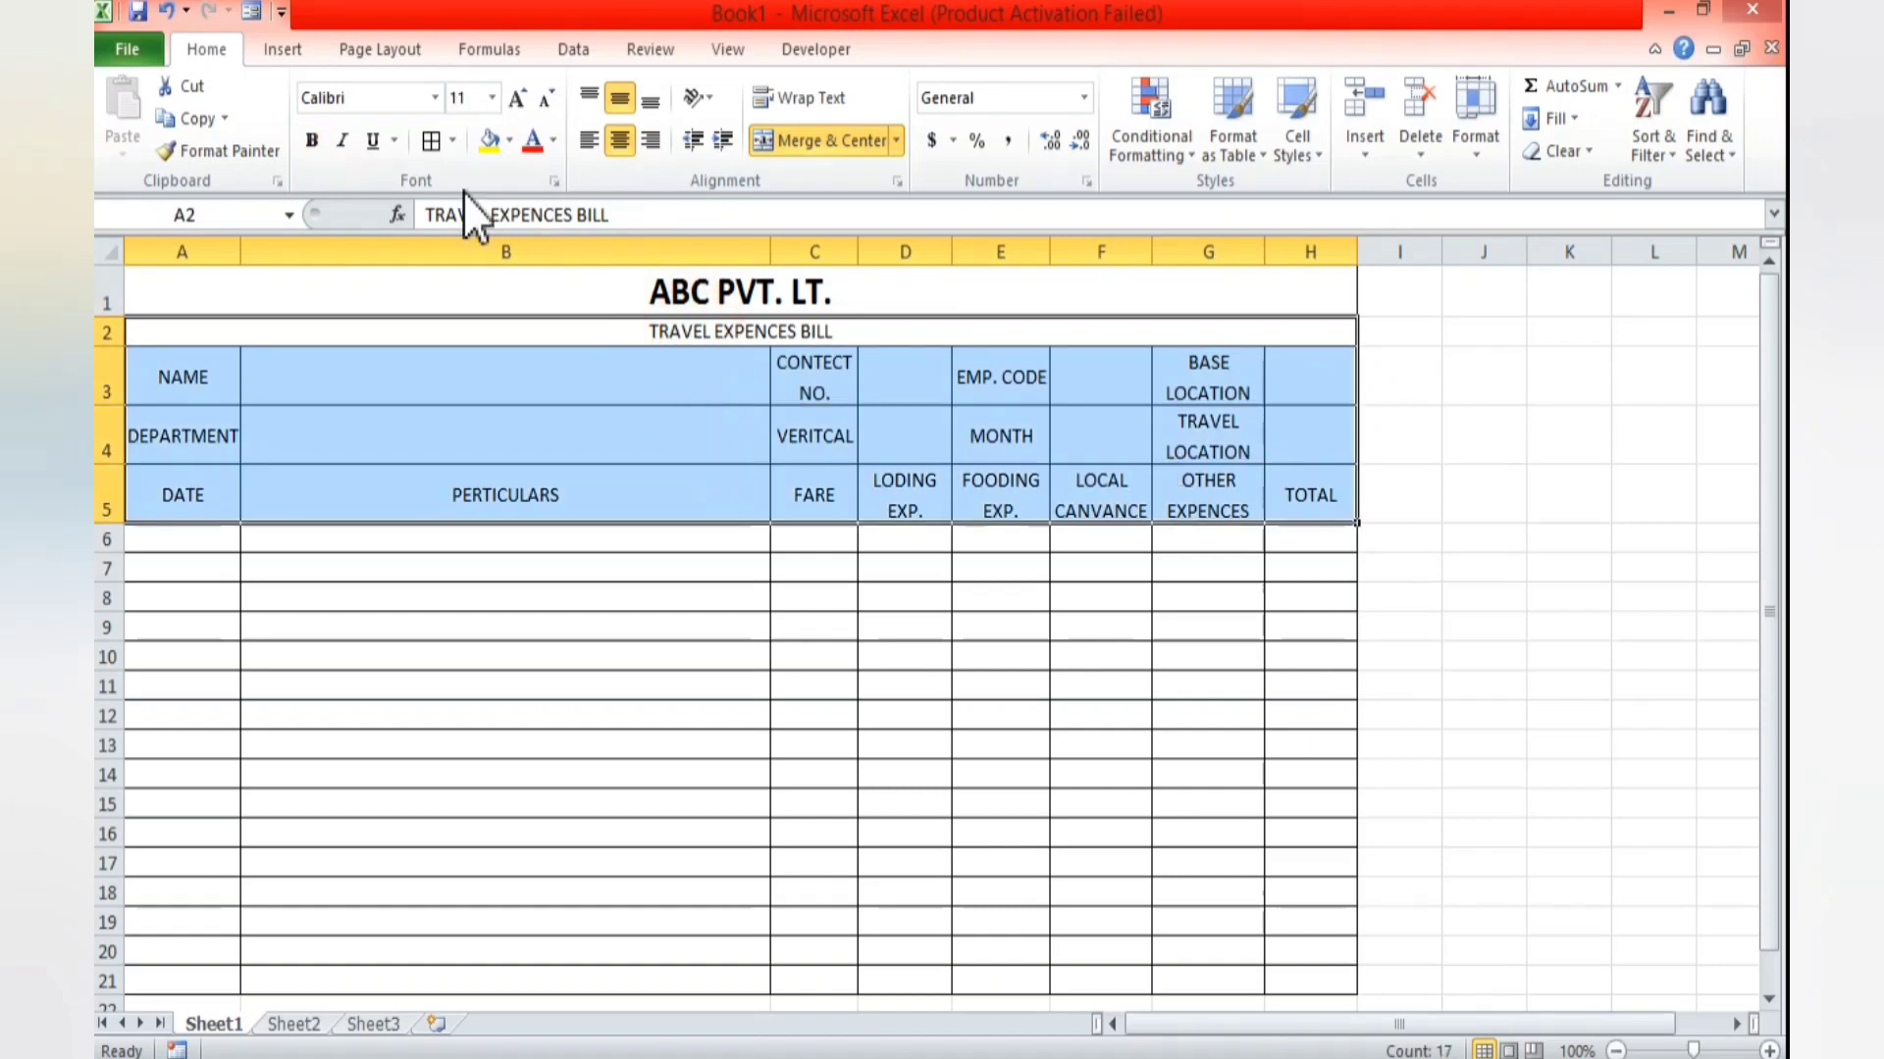
click(312, 141)
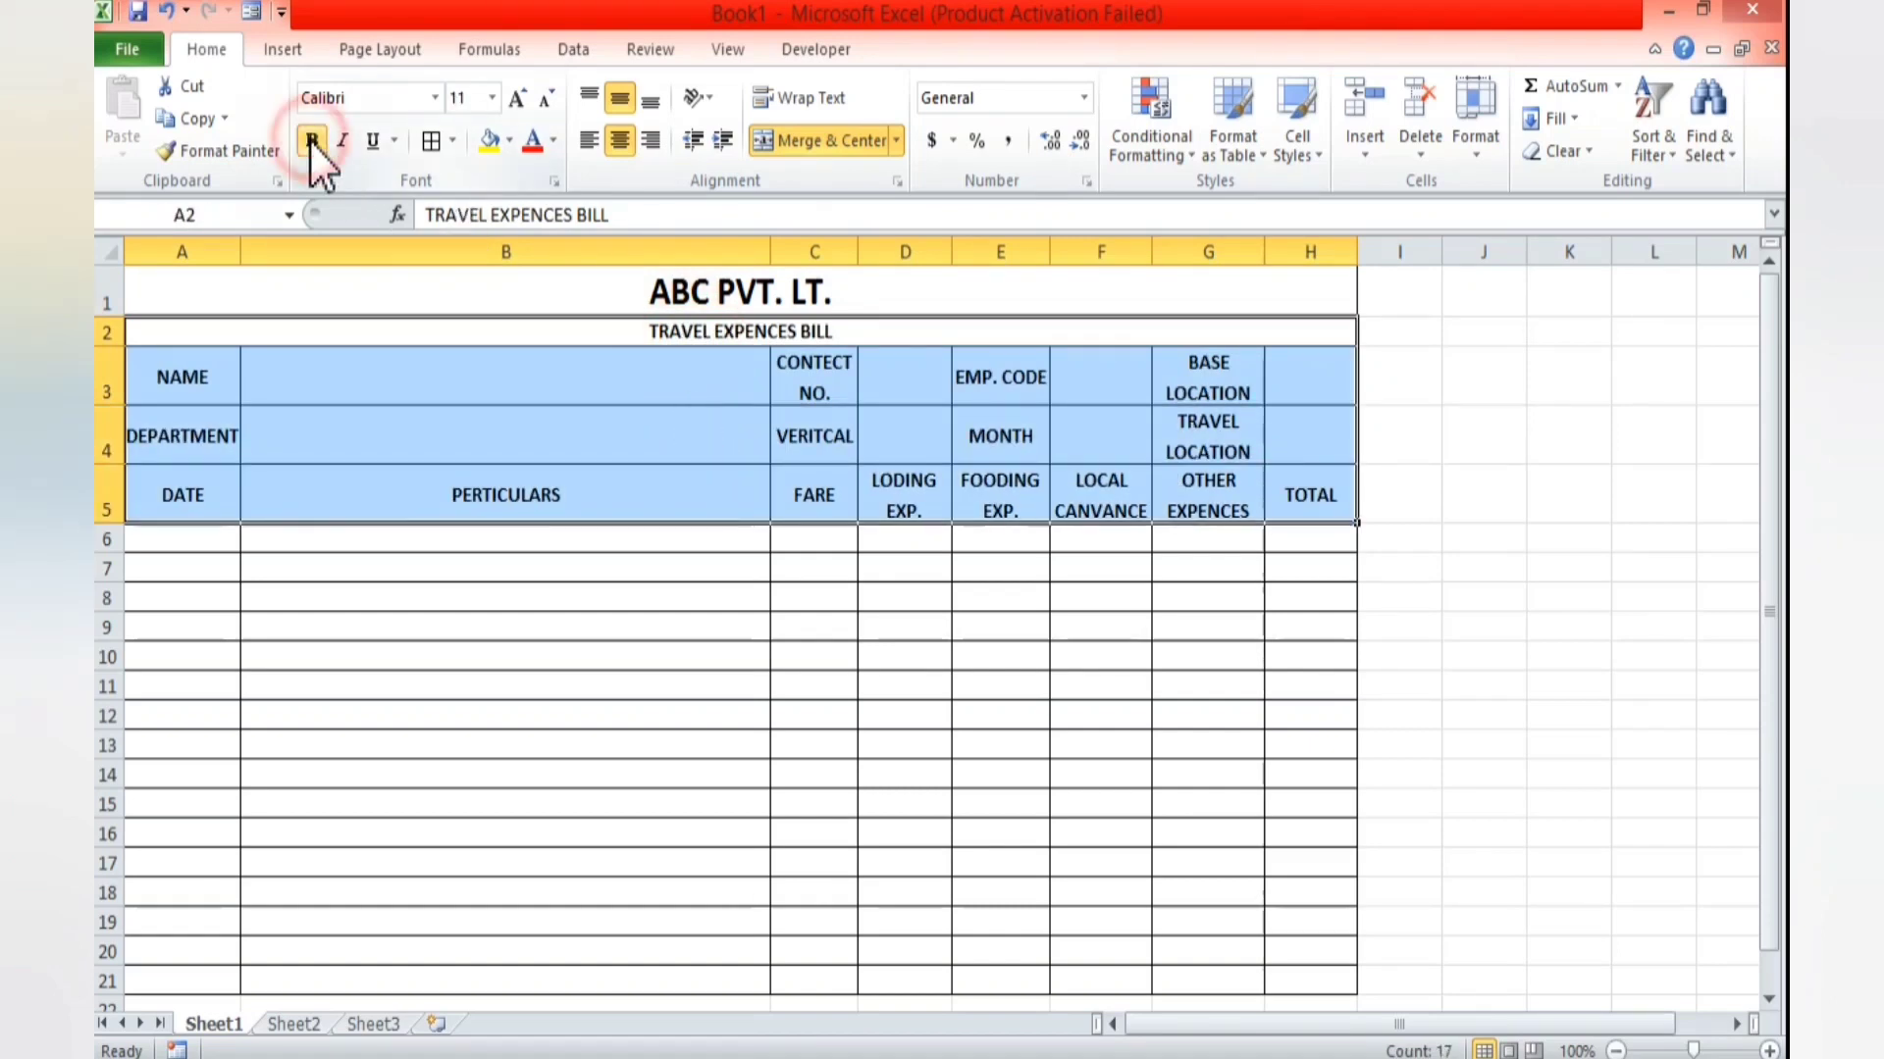
click(615, 425)
- Enlarge the TRAVEL EXPENCES BILL heading and raise the ABC PVT. LT. title to size 26
click(657, 335)
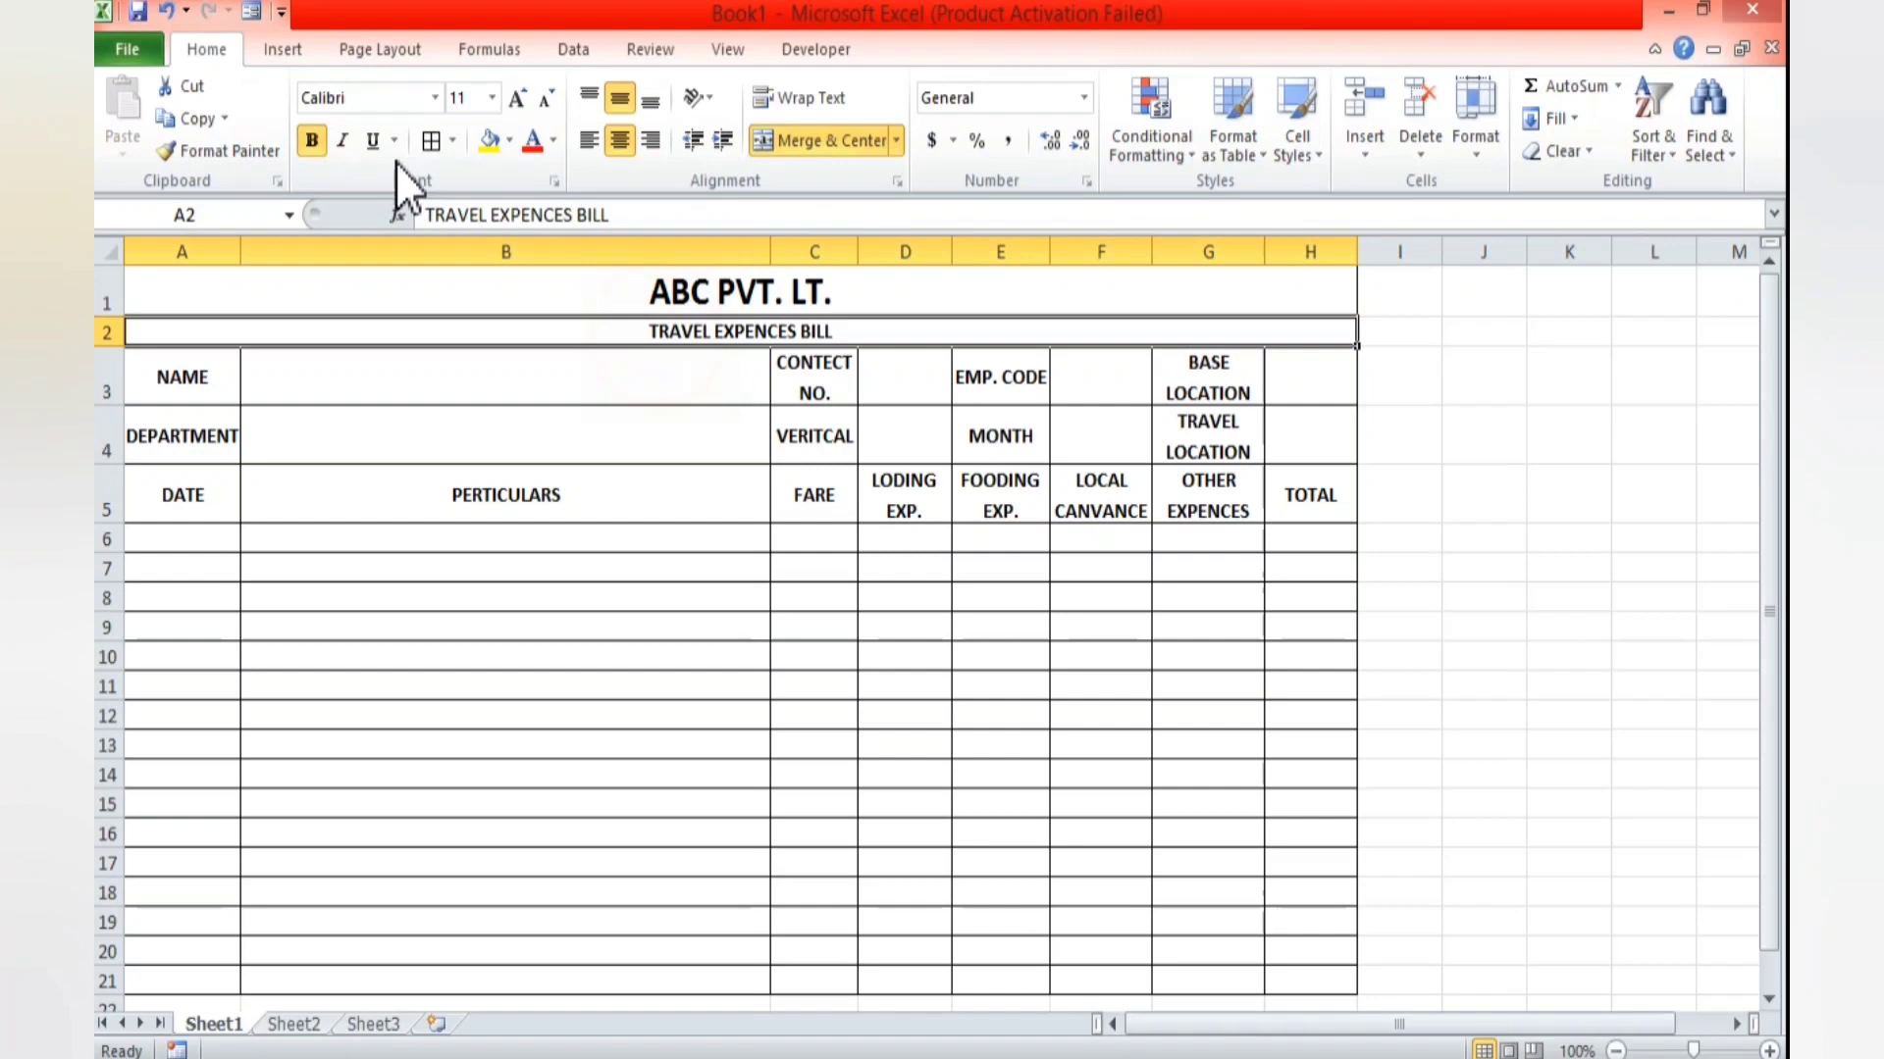
click(516, 102)
click(518, 102)
click(673, 299)
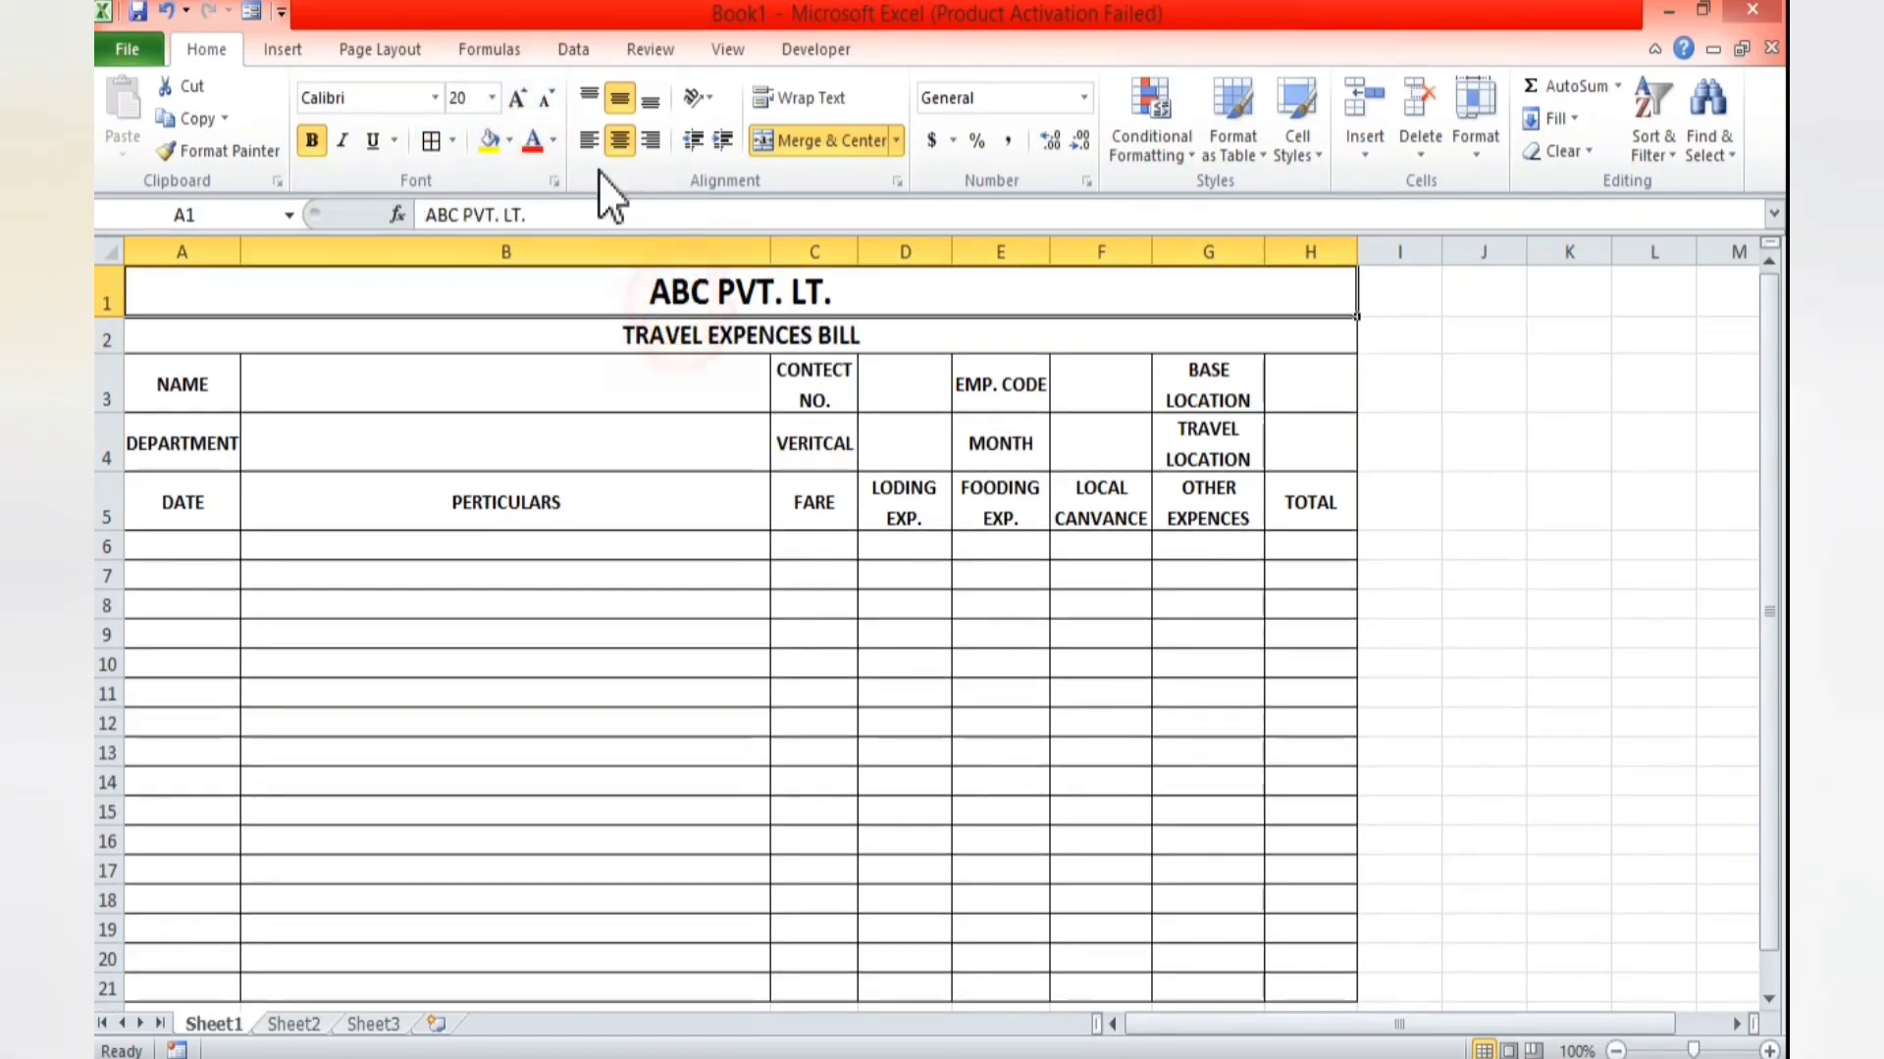
click(517, 98)
click(517, 98)
click(517, 98)
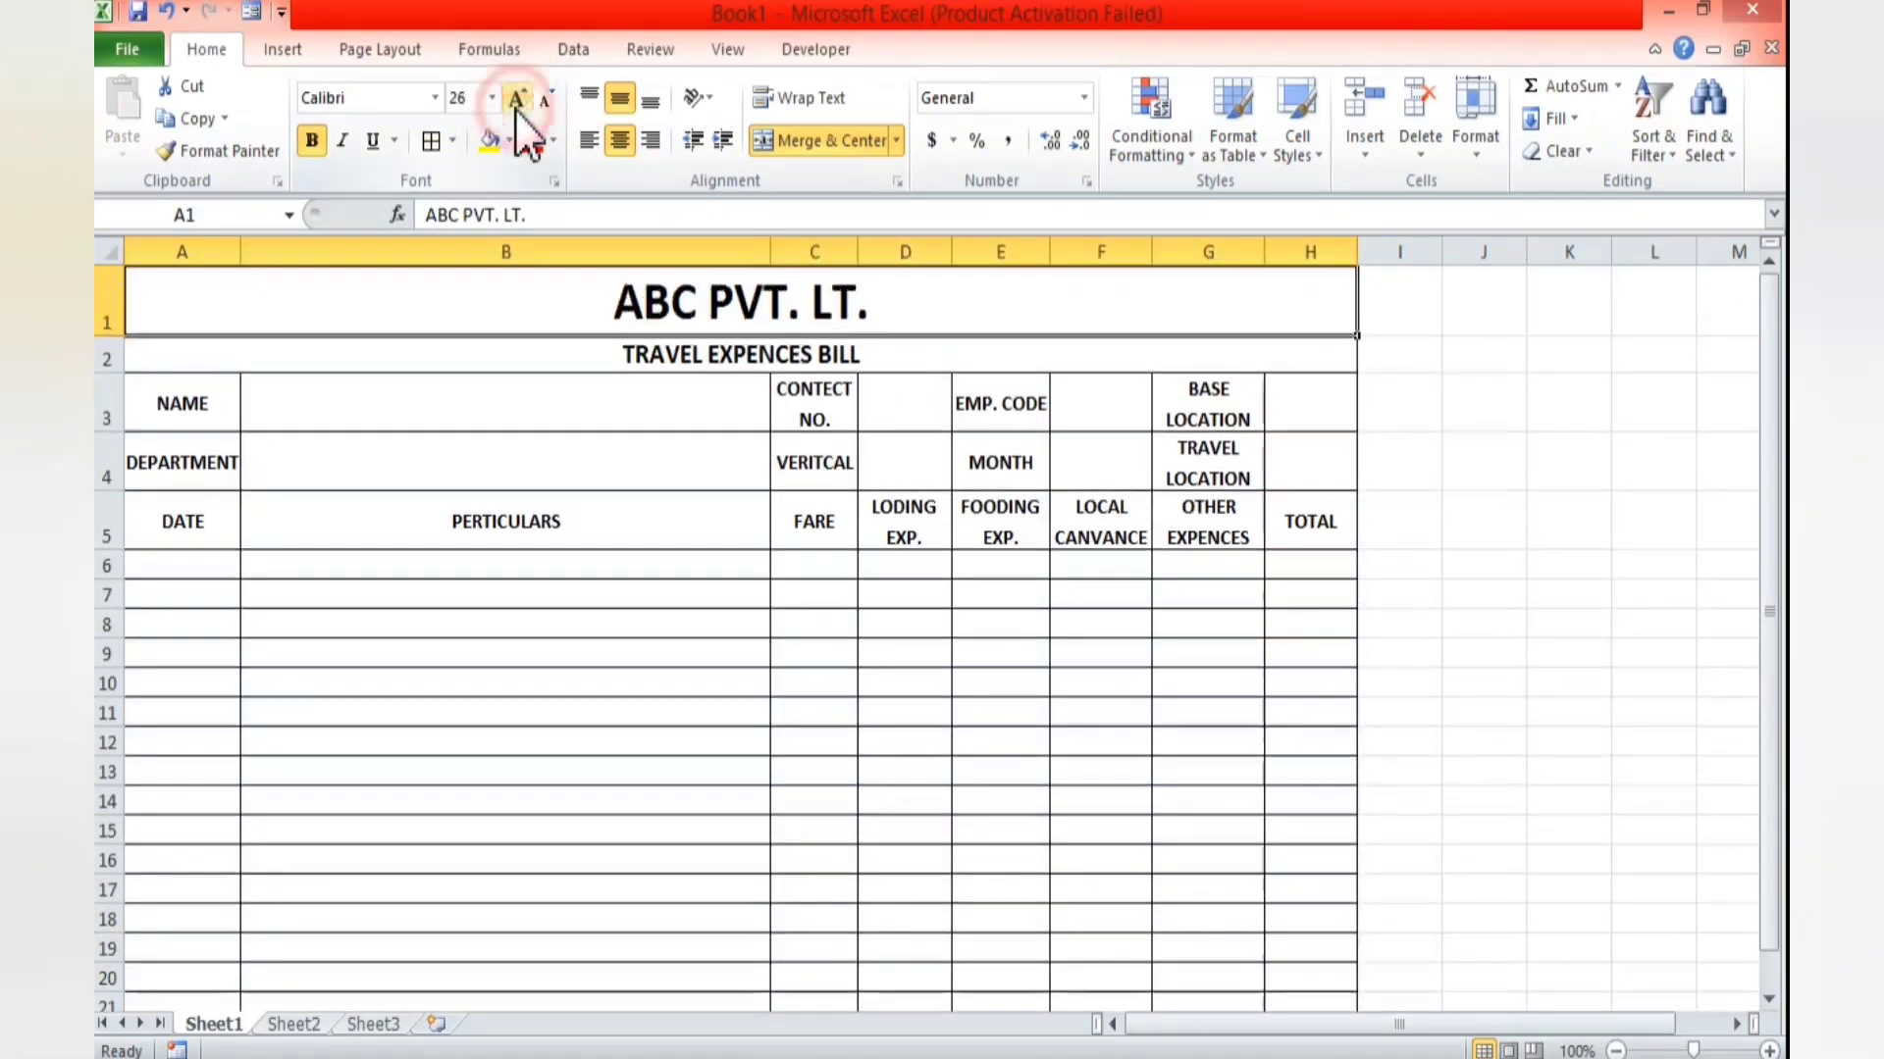
click(573, 606)
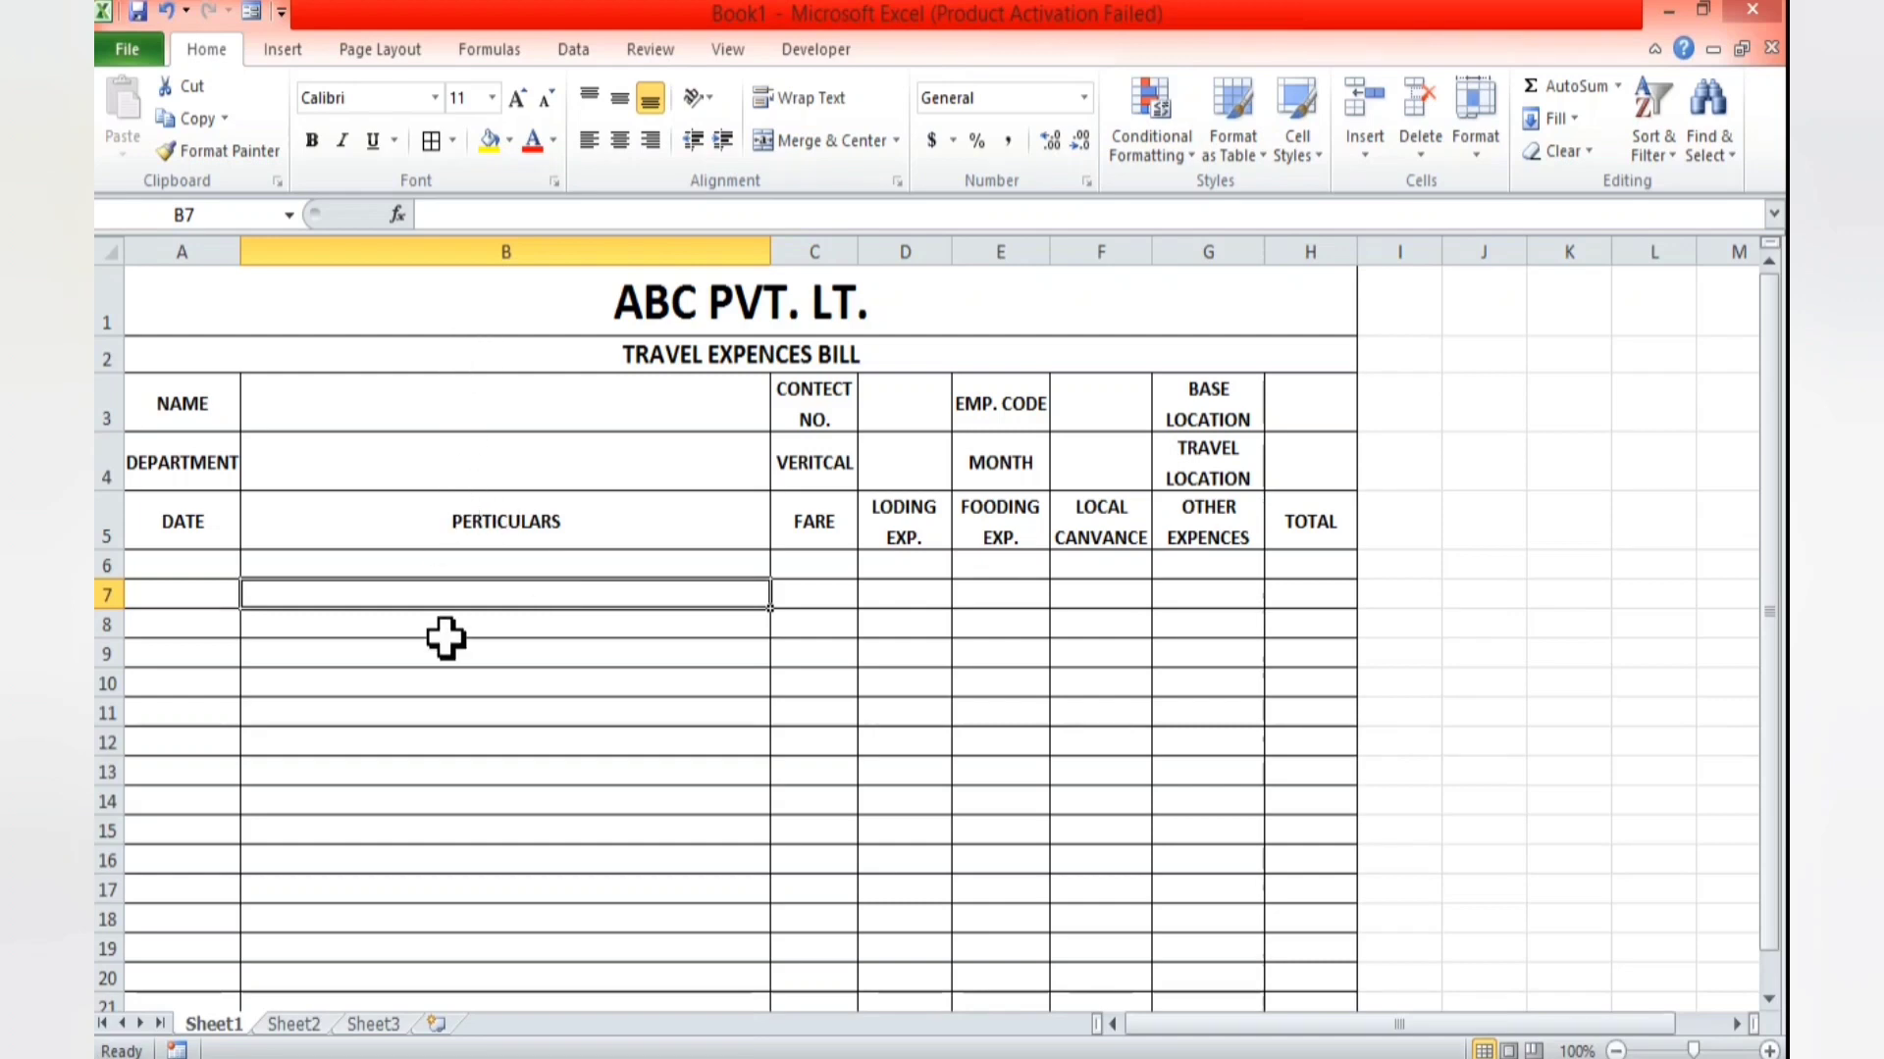
- Give the DATE cells A6:A20 the Date category in Format Cells
click(145, 562)
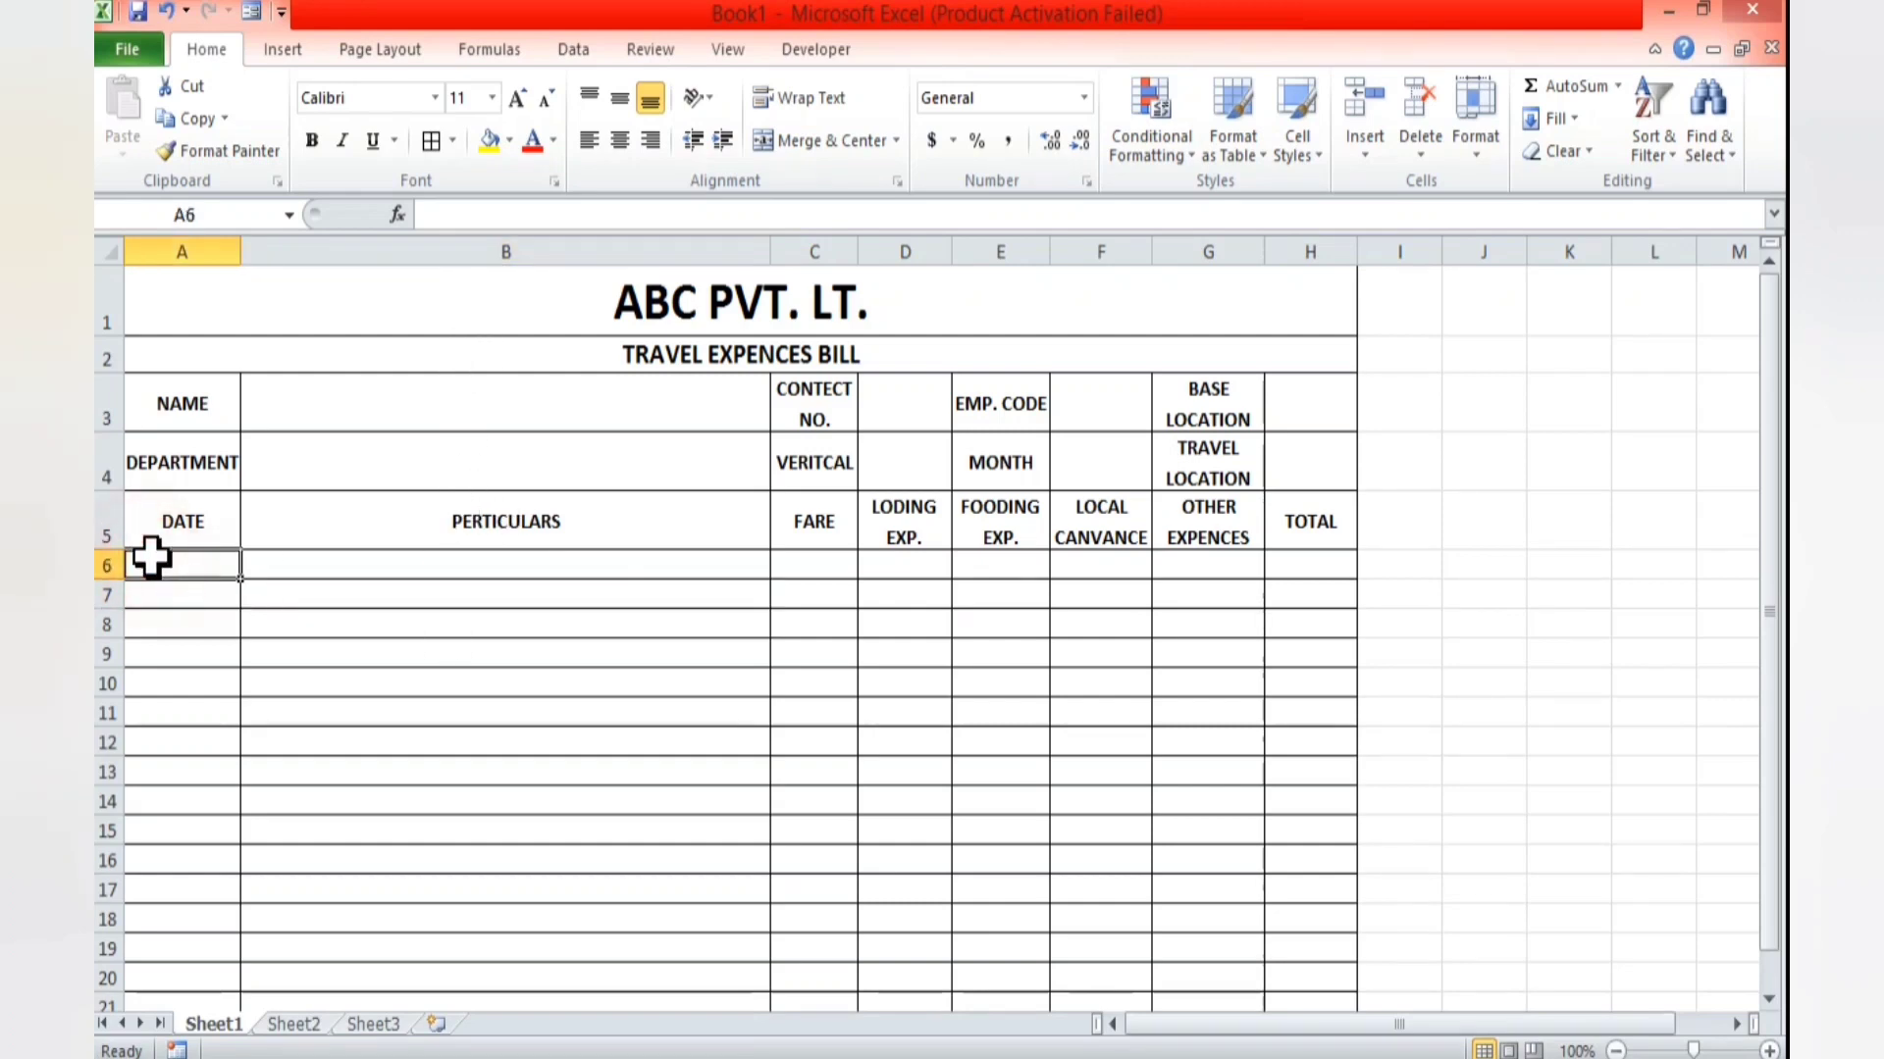
scroll(152, 557, down, 1)
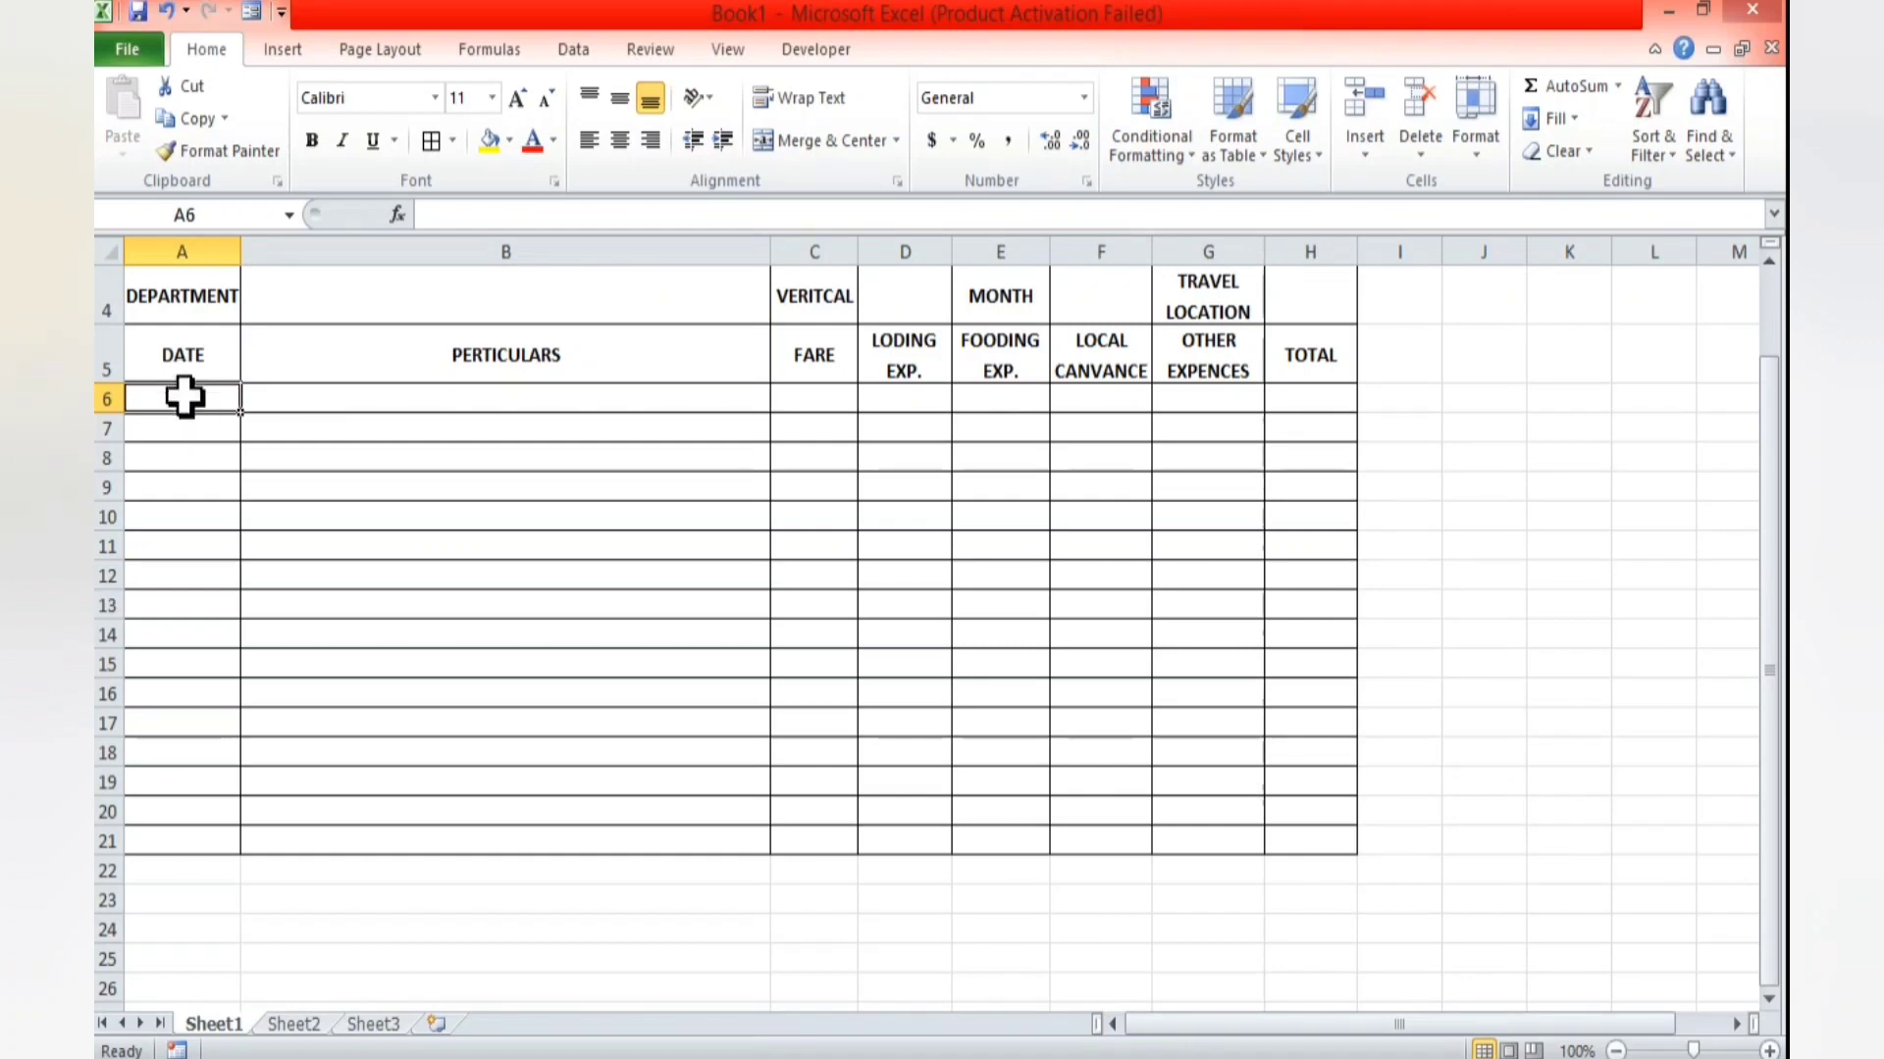
drag(176, 399, 166, 802)
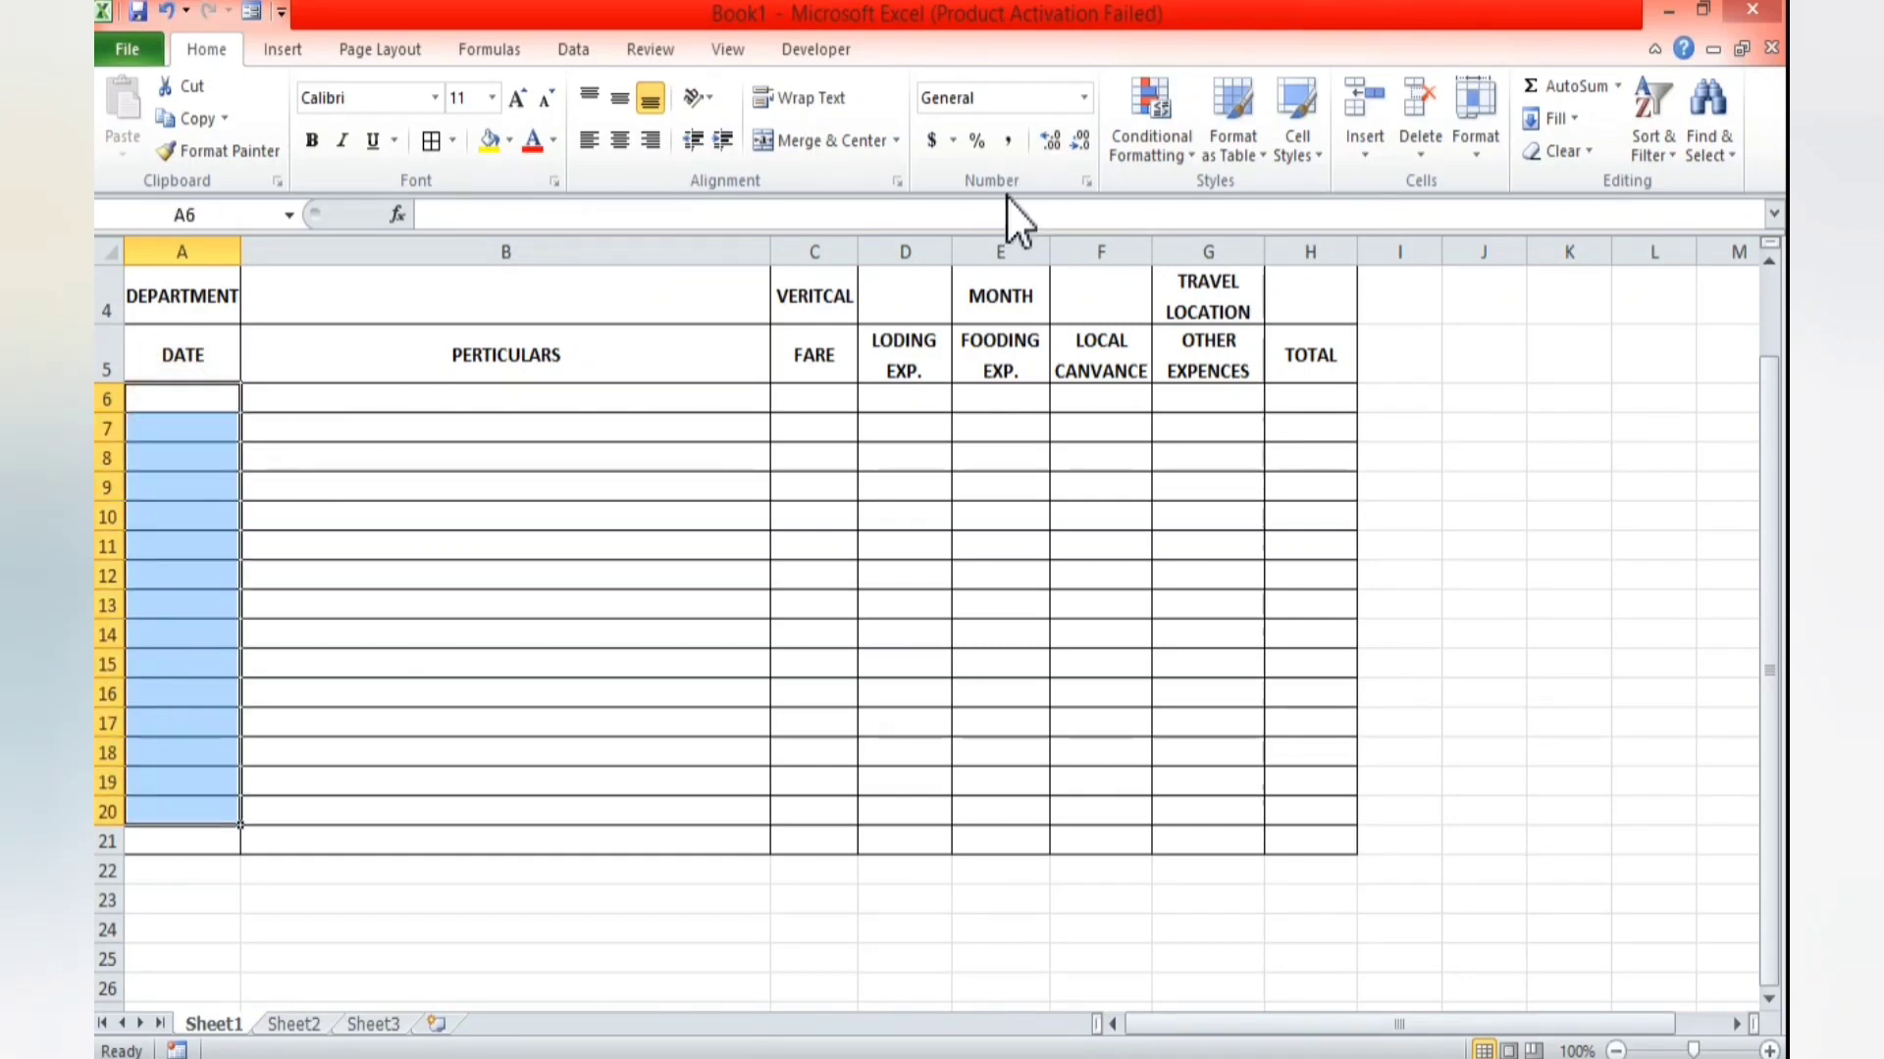
click(1085, 183)
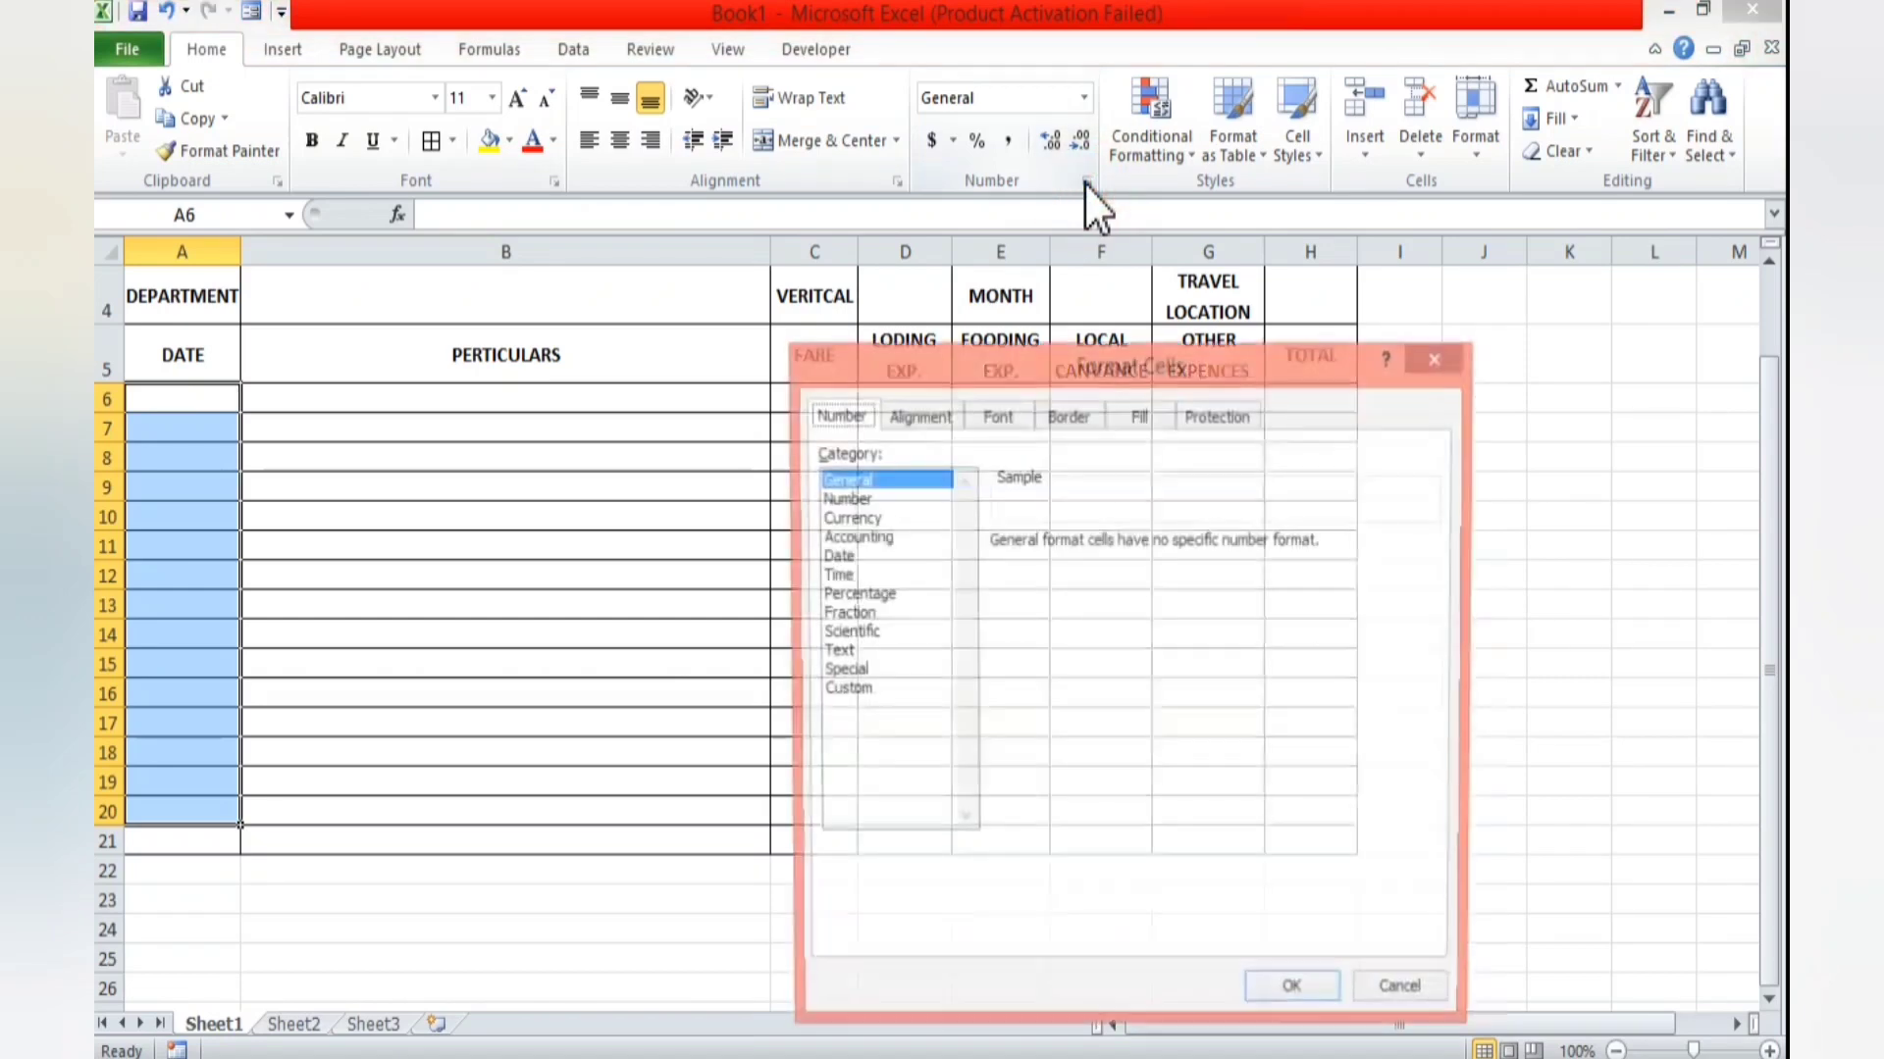
click(836, 556)
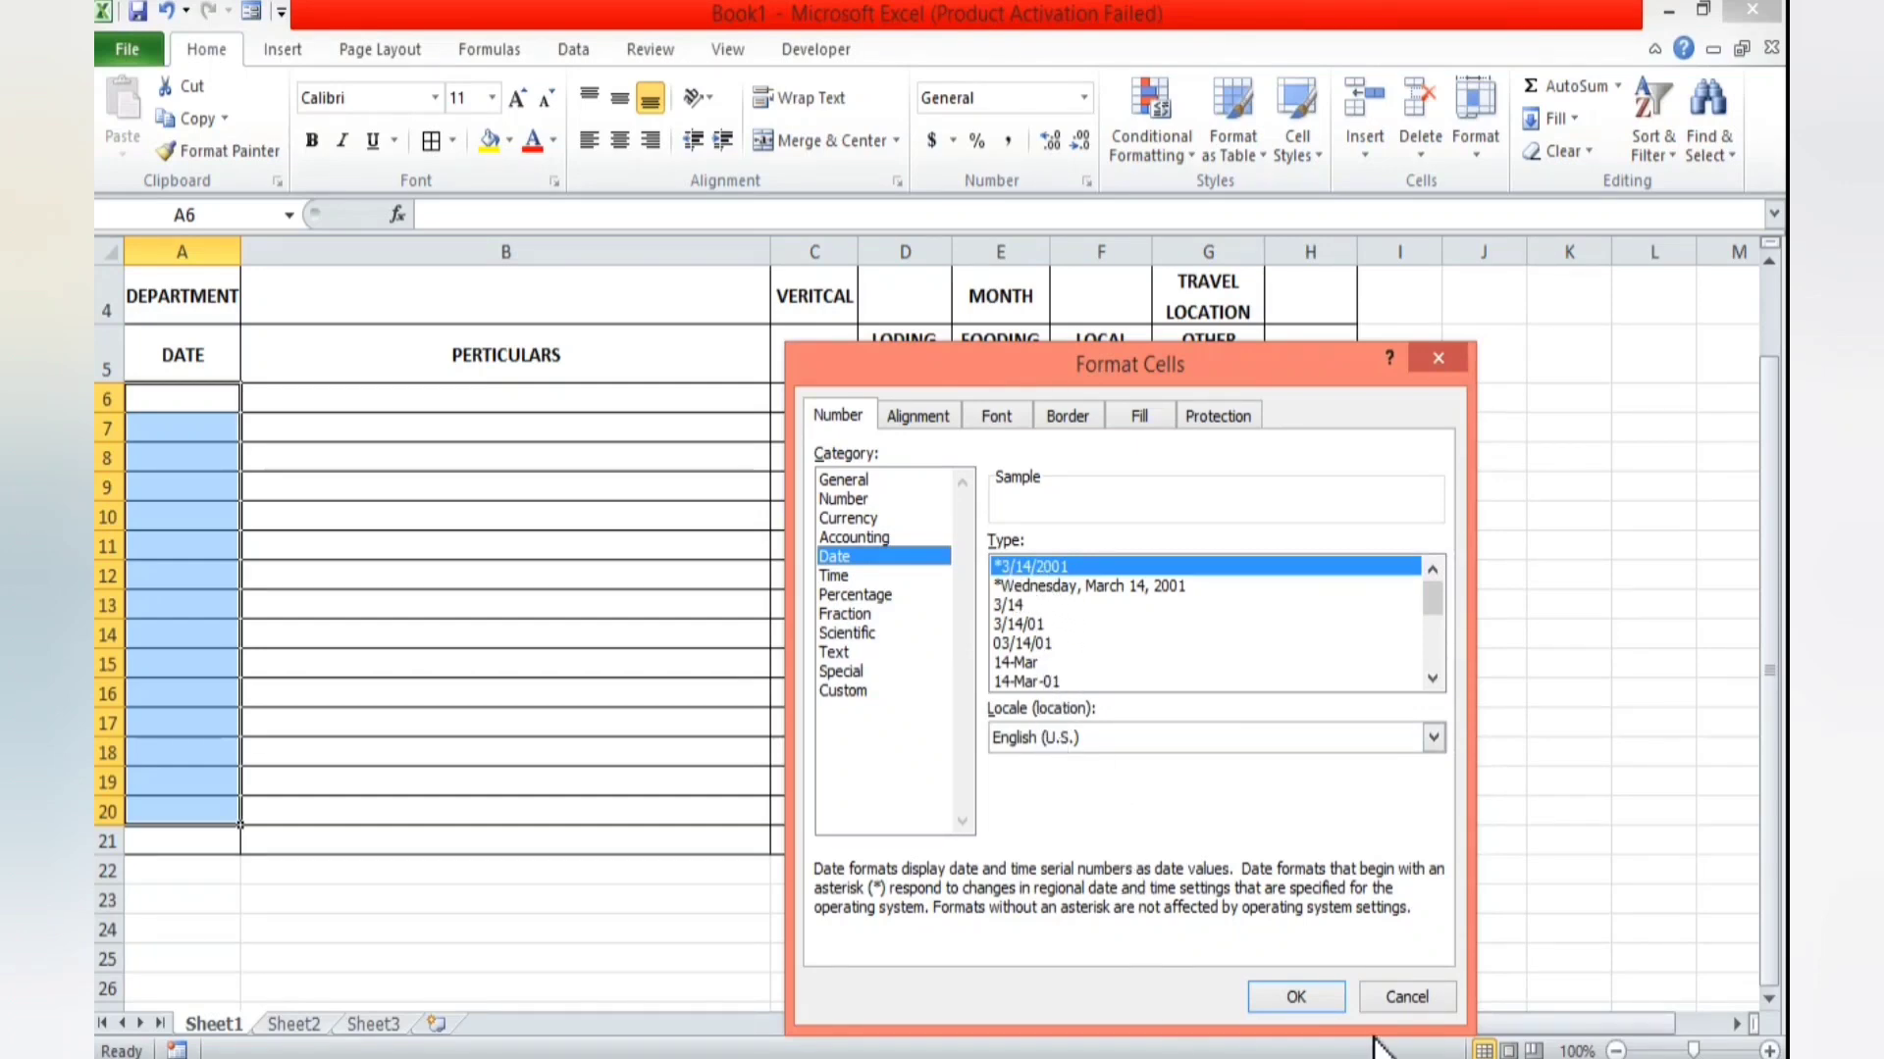
click(1295, 997)
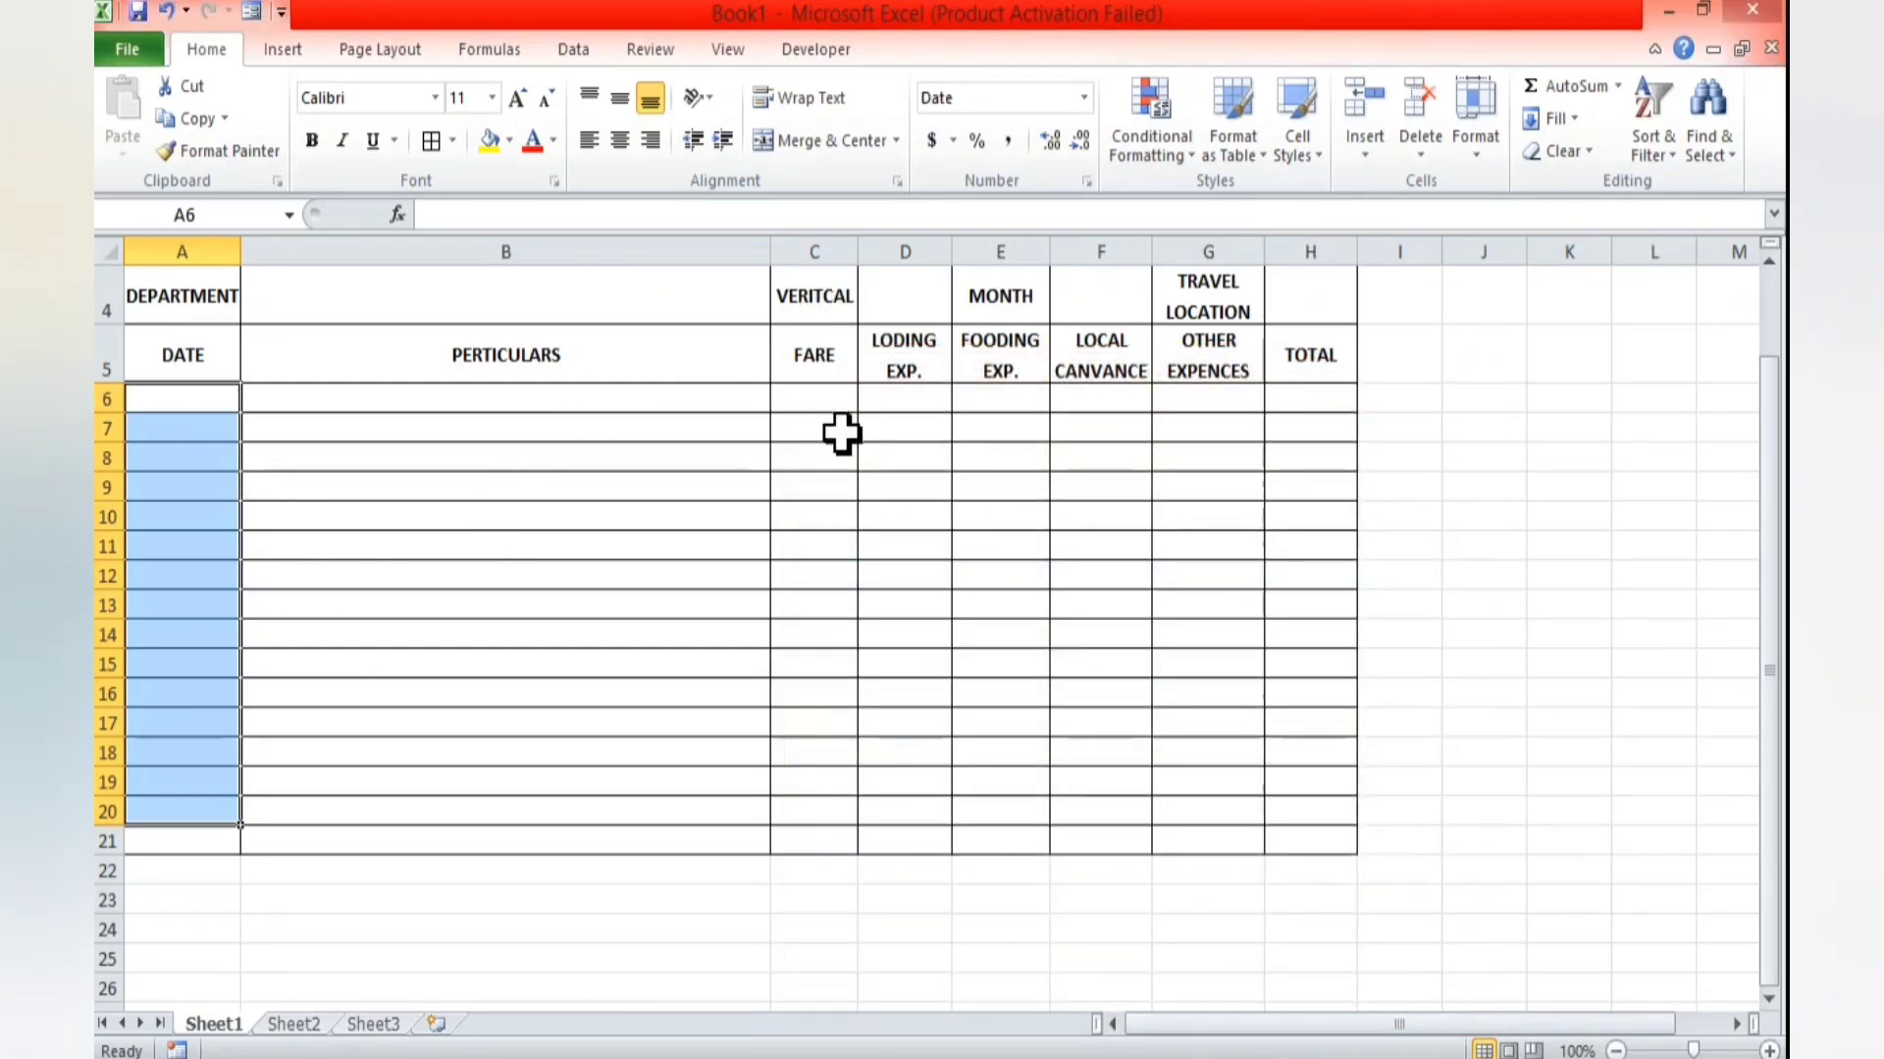
drag(828, 393, 925, 434)
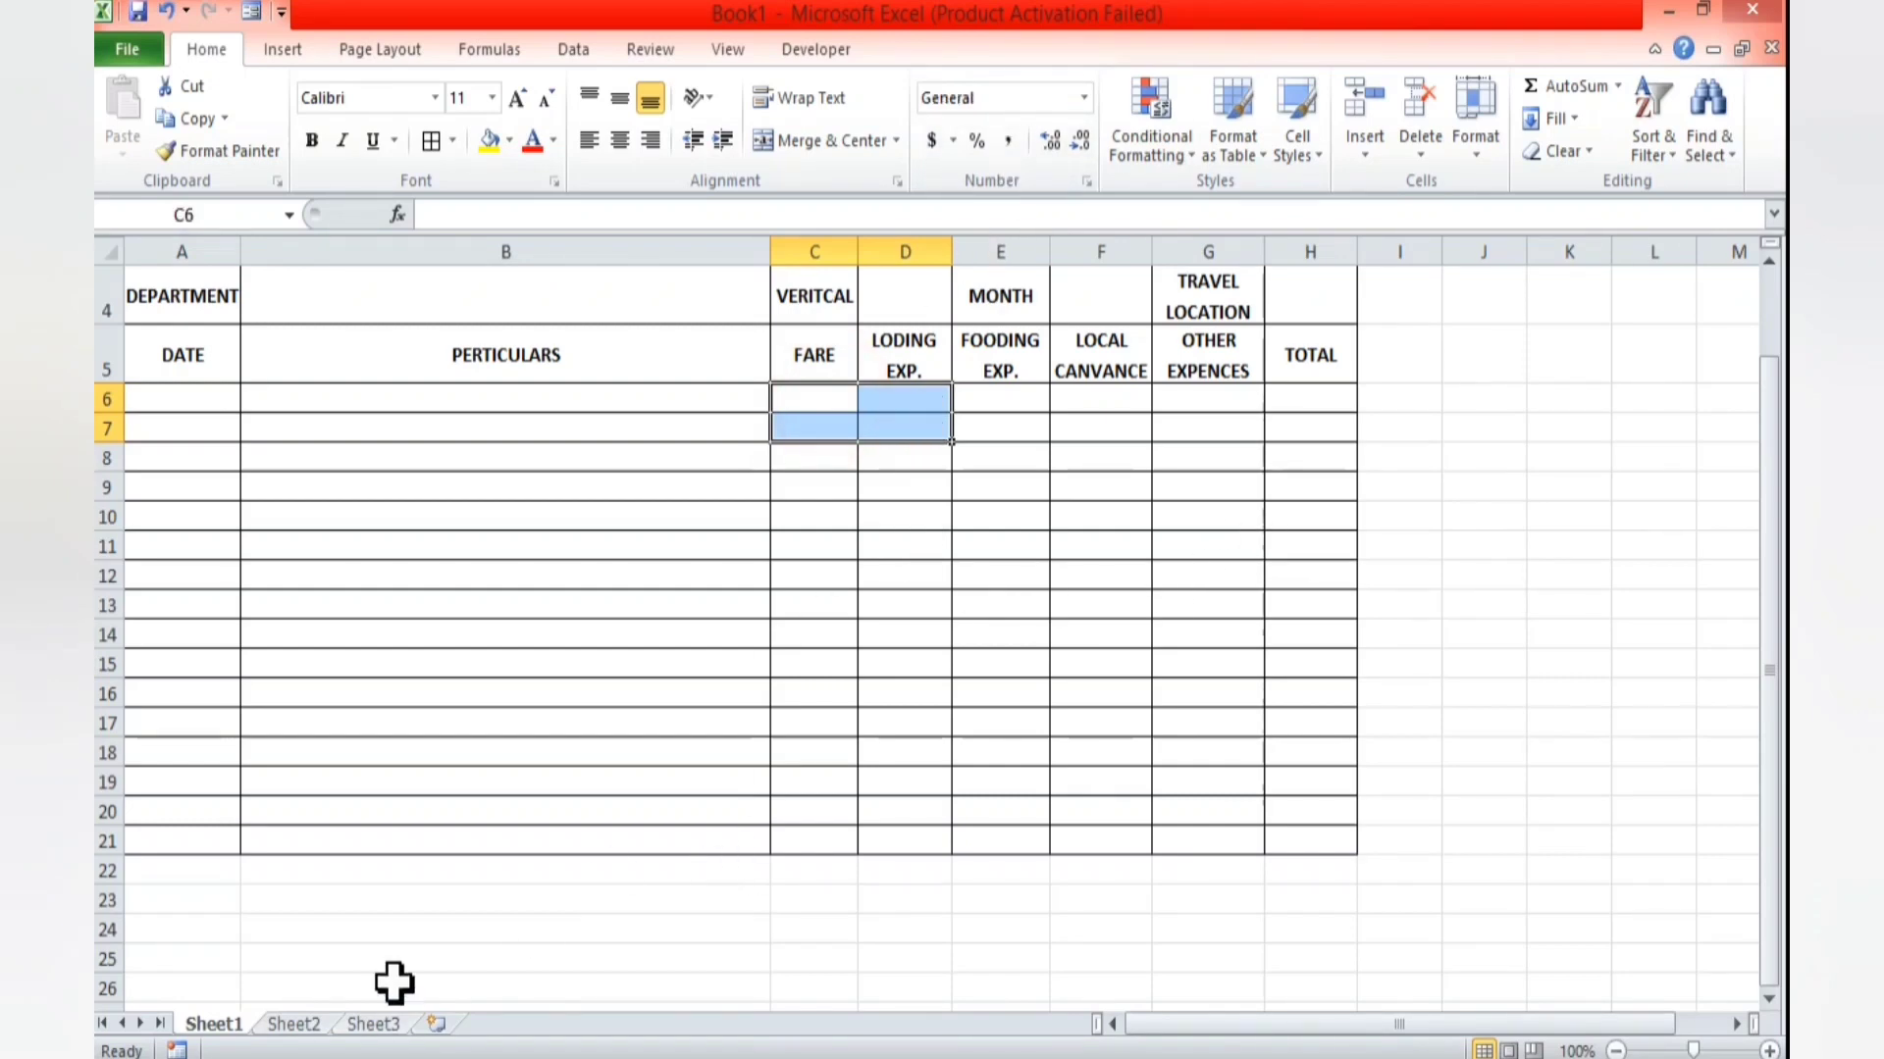
- Check how the TRAVEL Expenses sample calculates its row totals
key(alt+Tab)
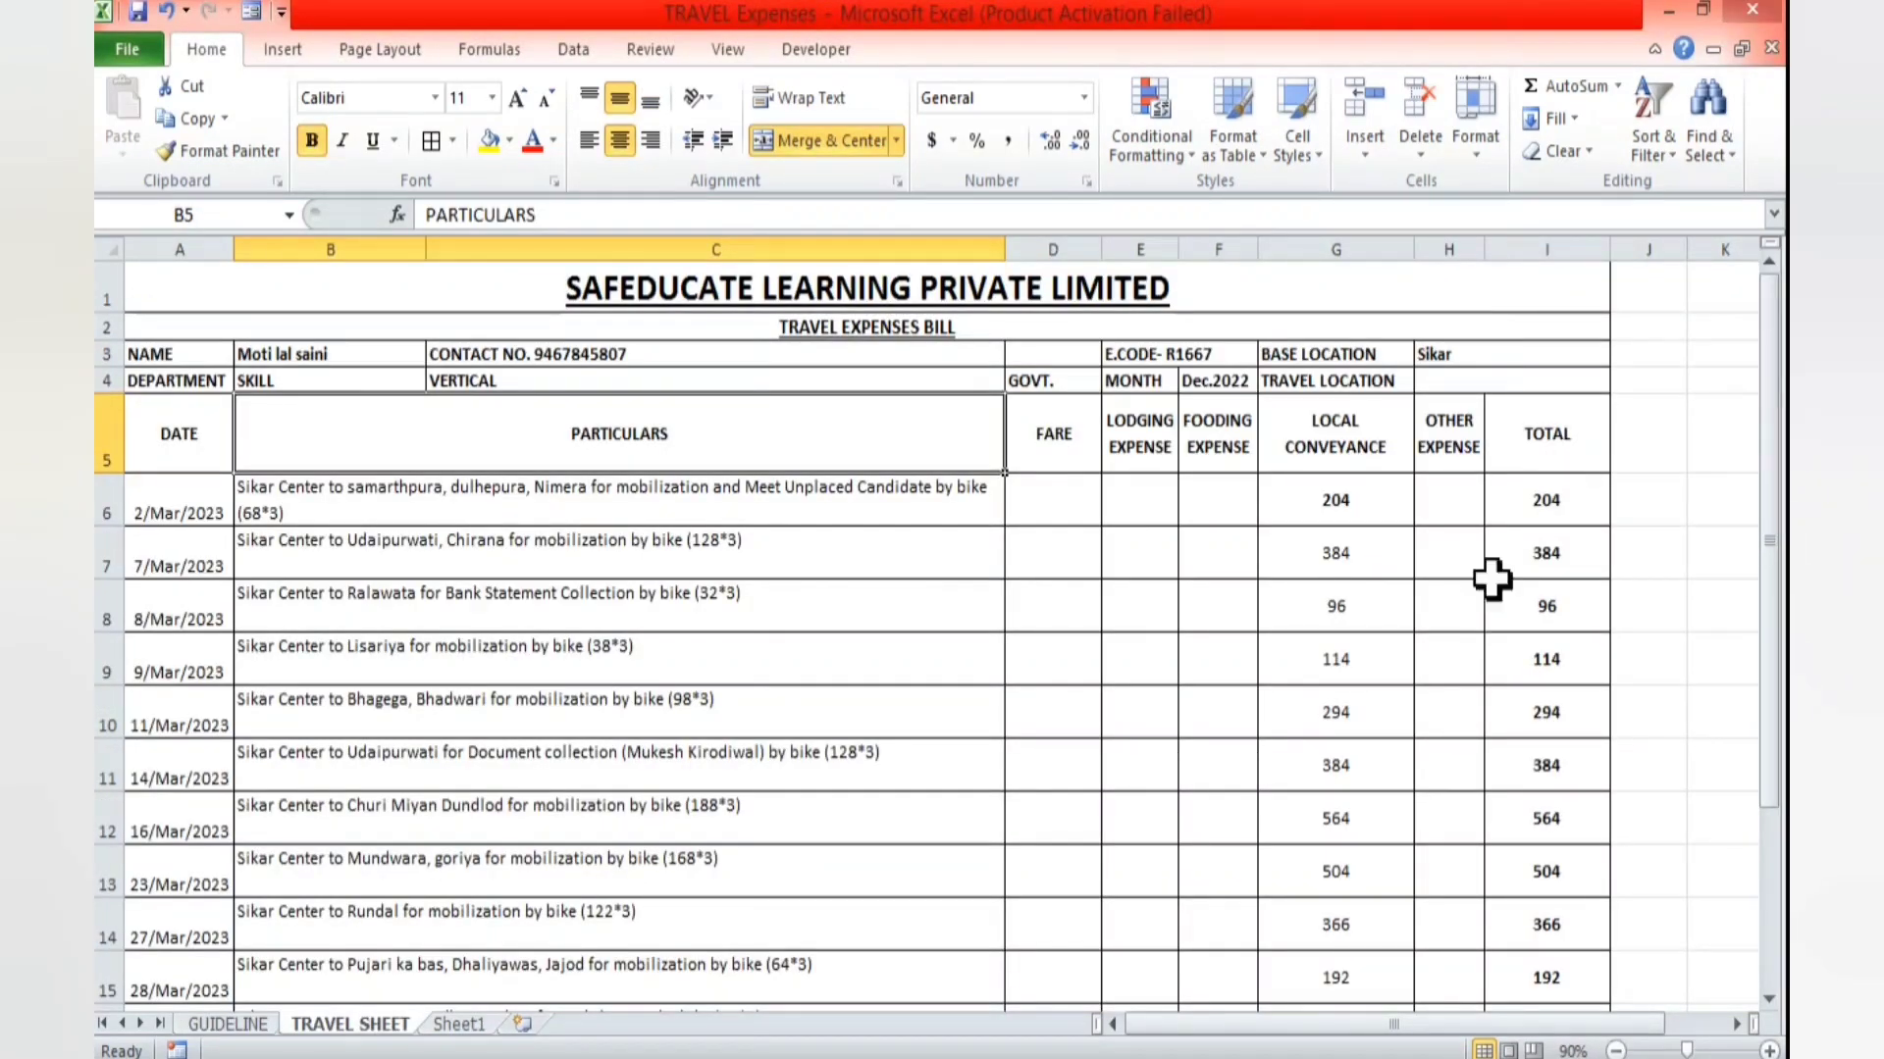
click(1519, 499)
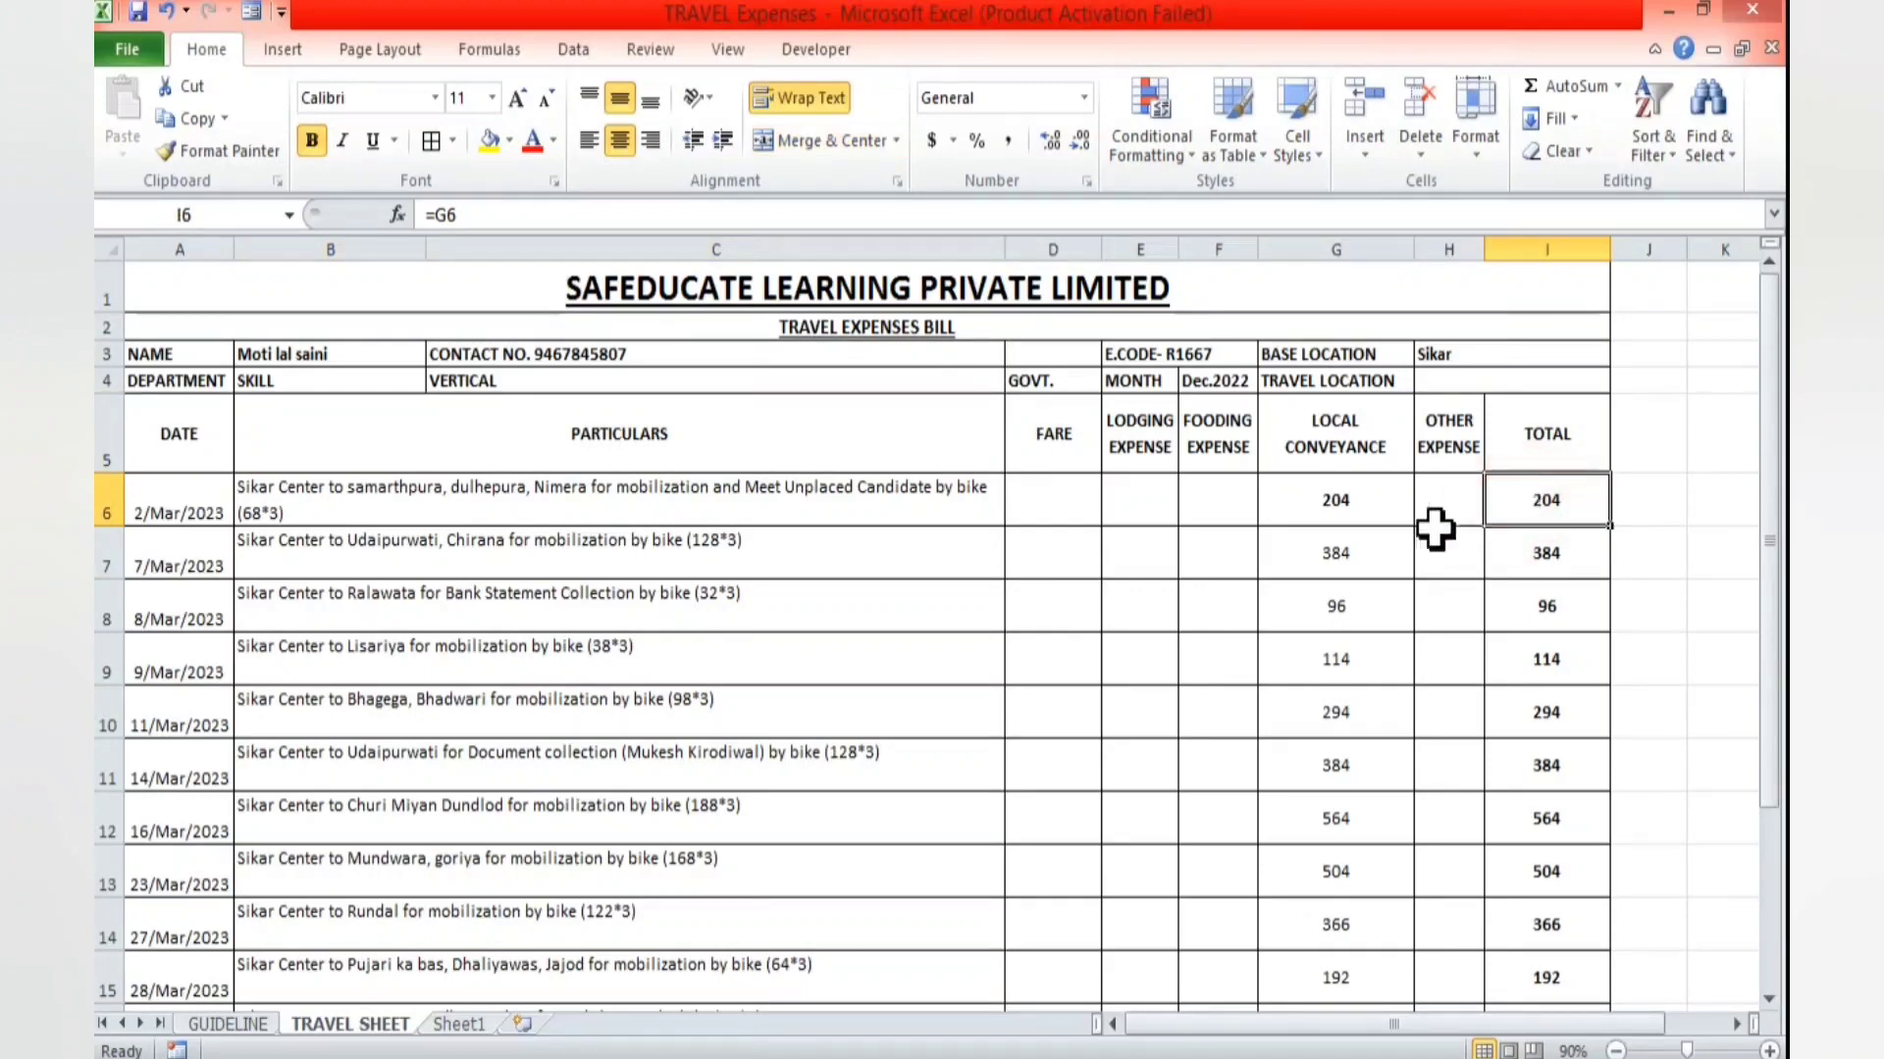
drag(1057, 420, 1422, 424)
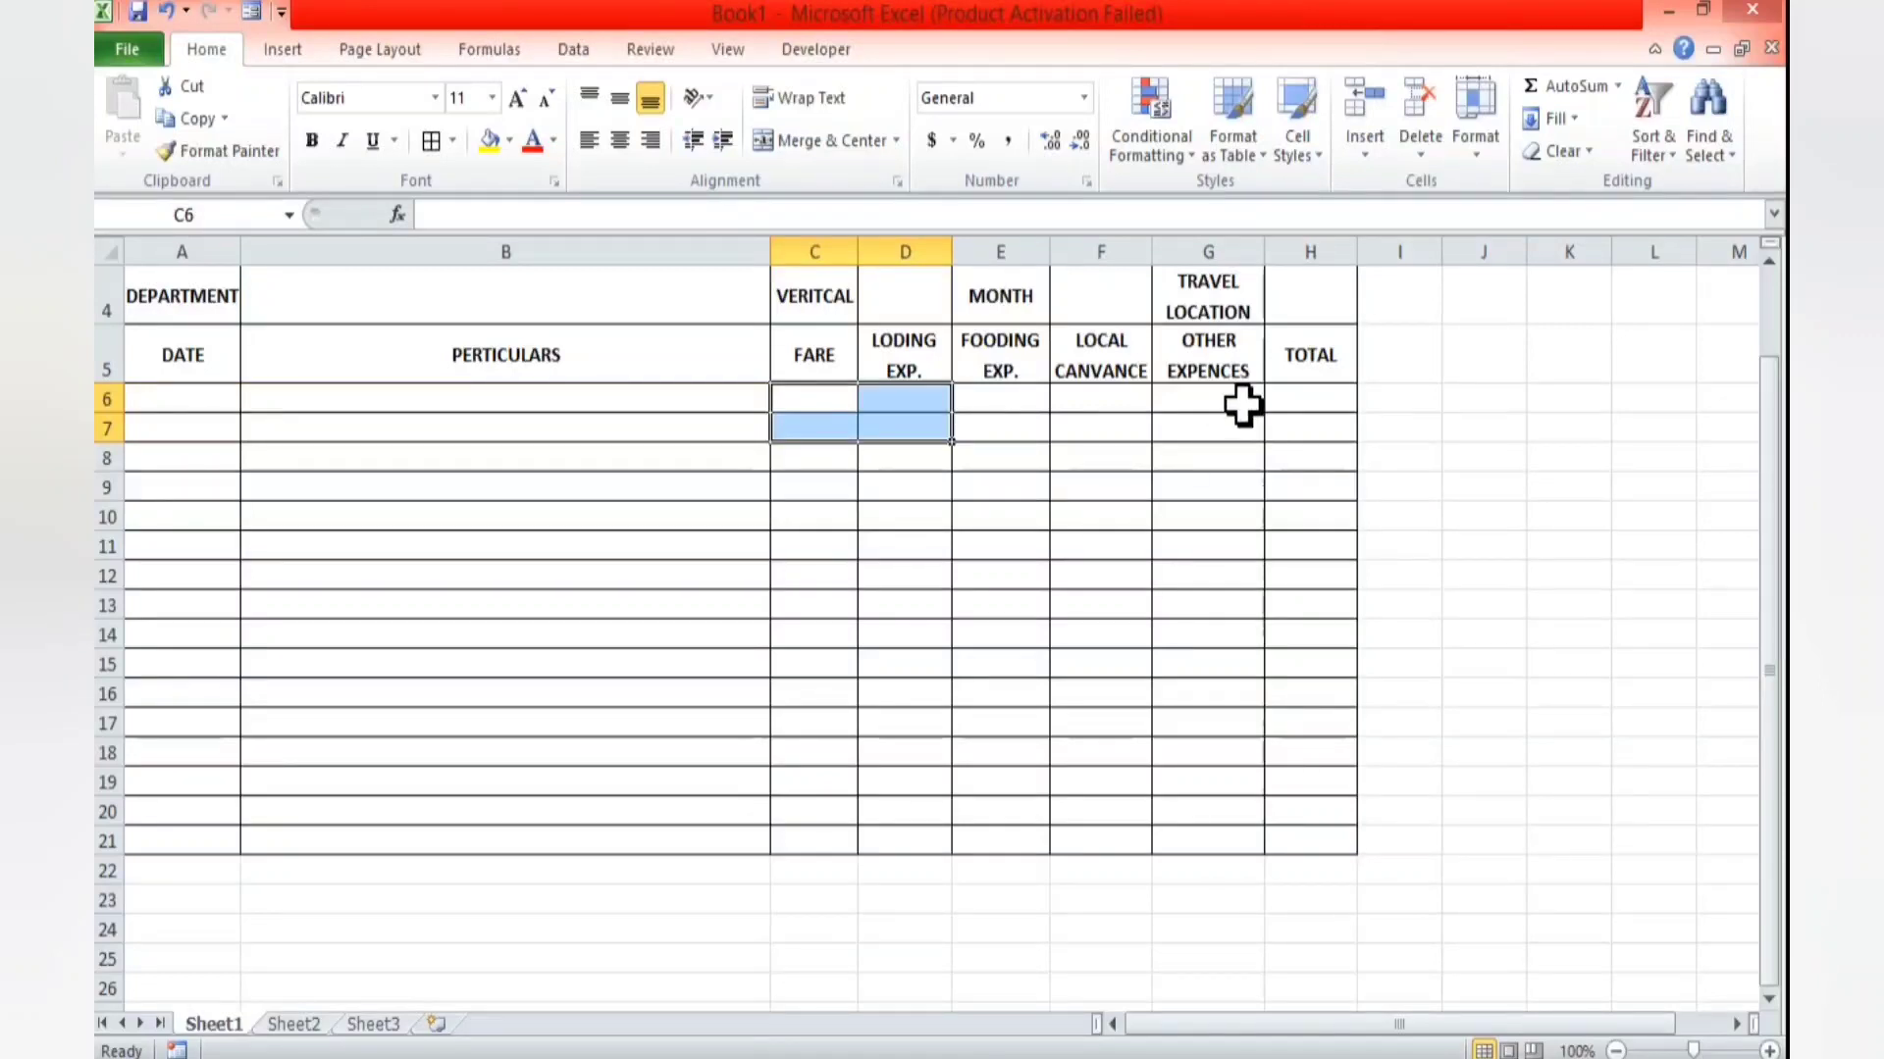
- Enter =SUM(C6:G6) in H6 and fill it down the TOTAL column
click(1303, 394)
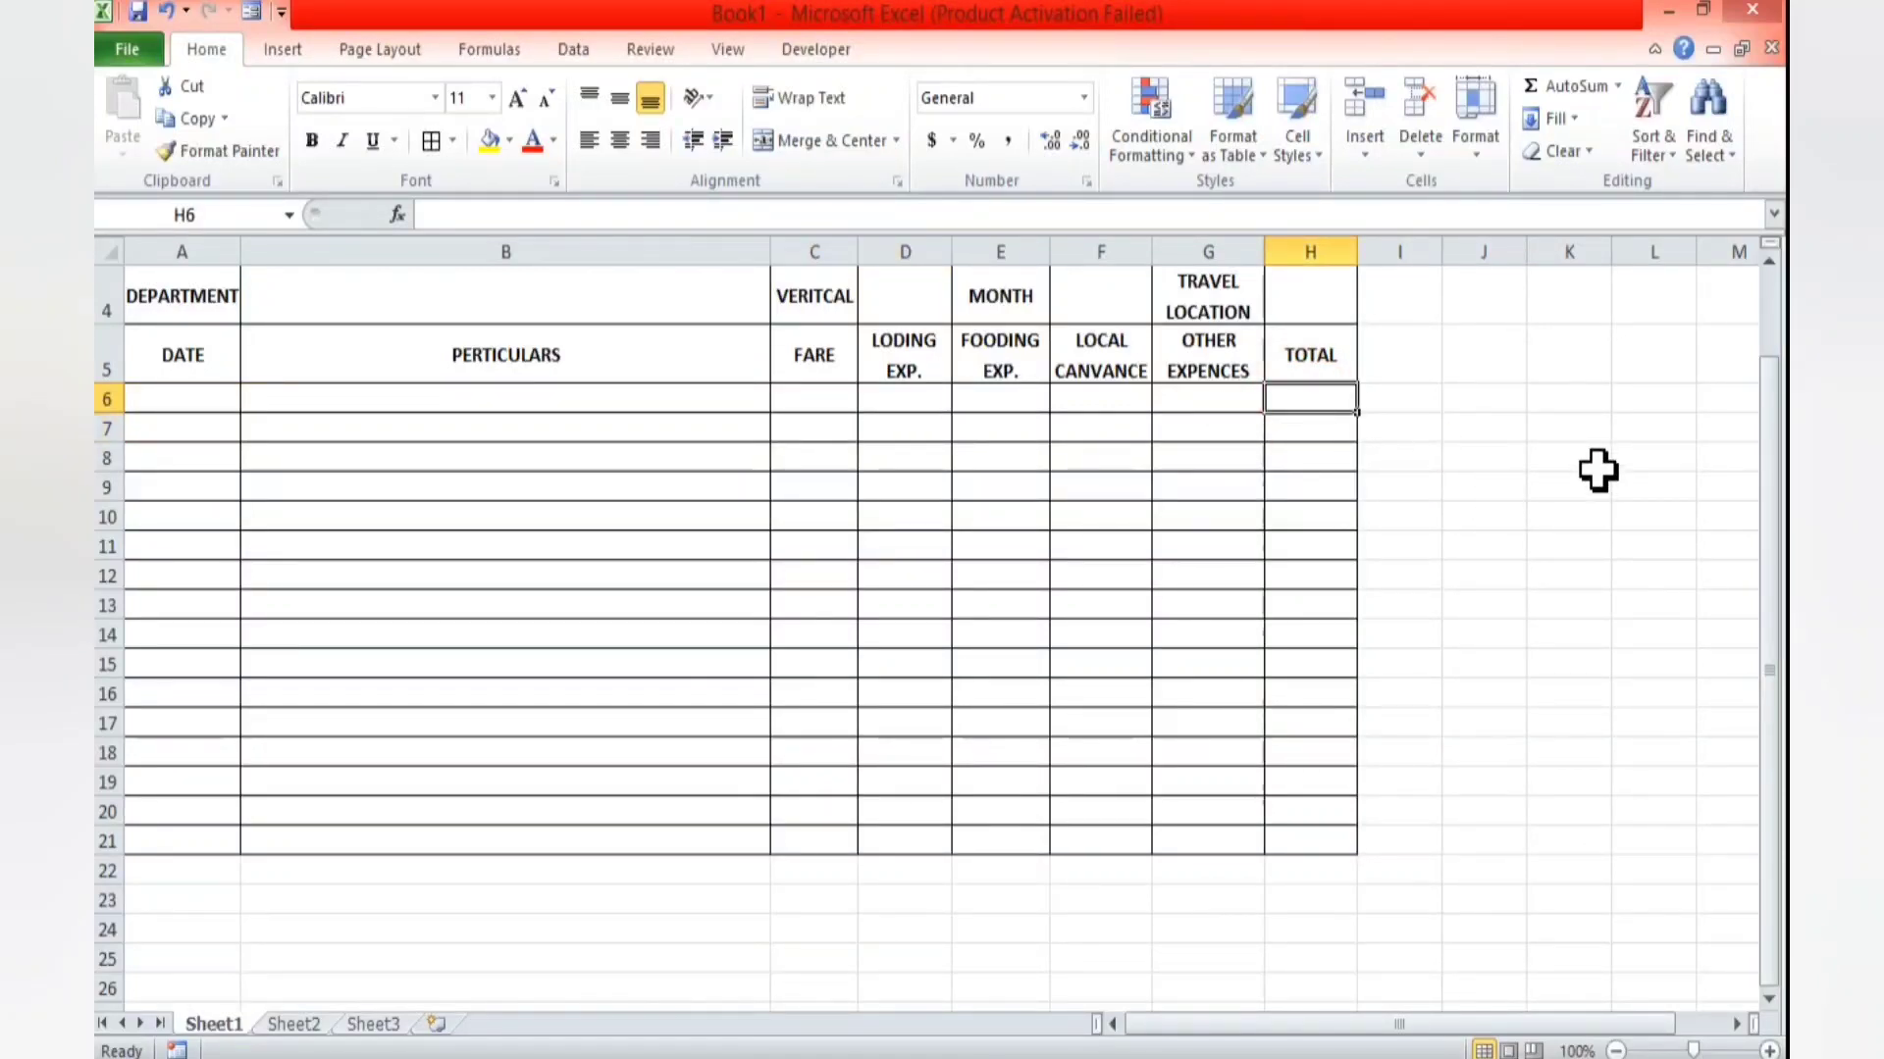
text(=SUM()
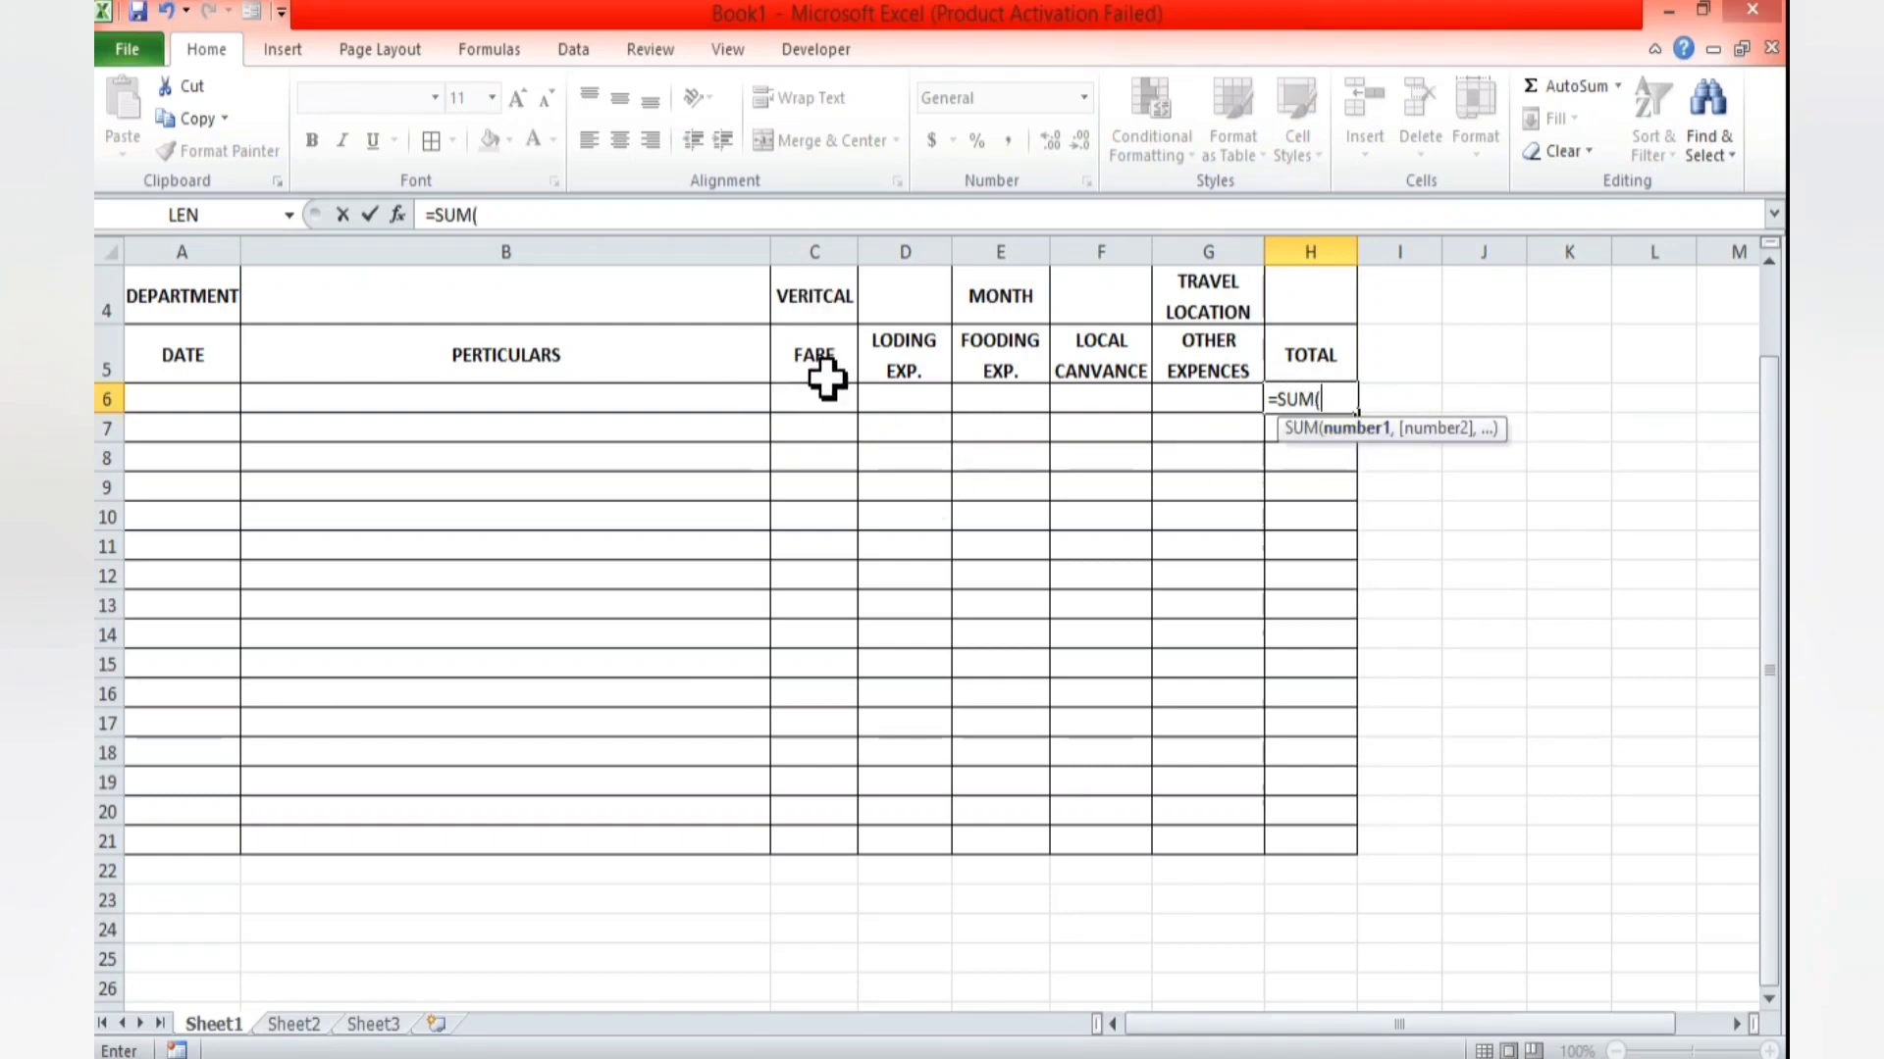
drag(812, 395, 1187, 412)
text())
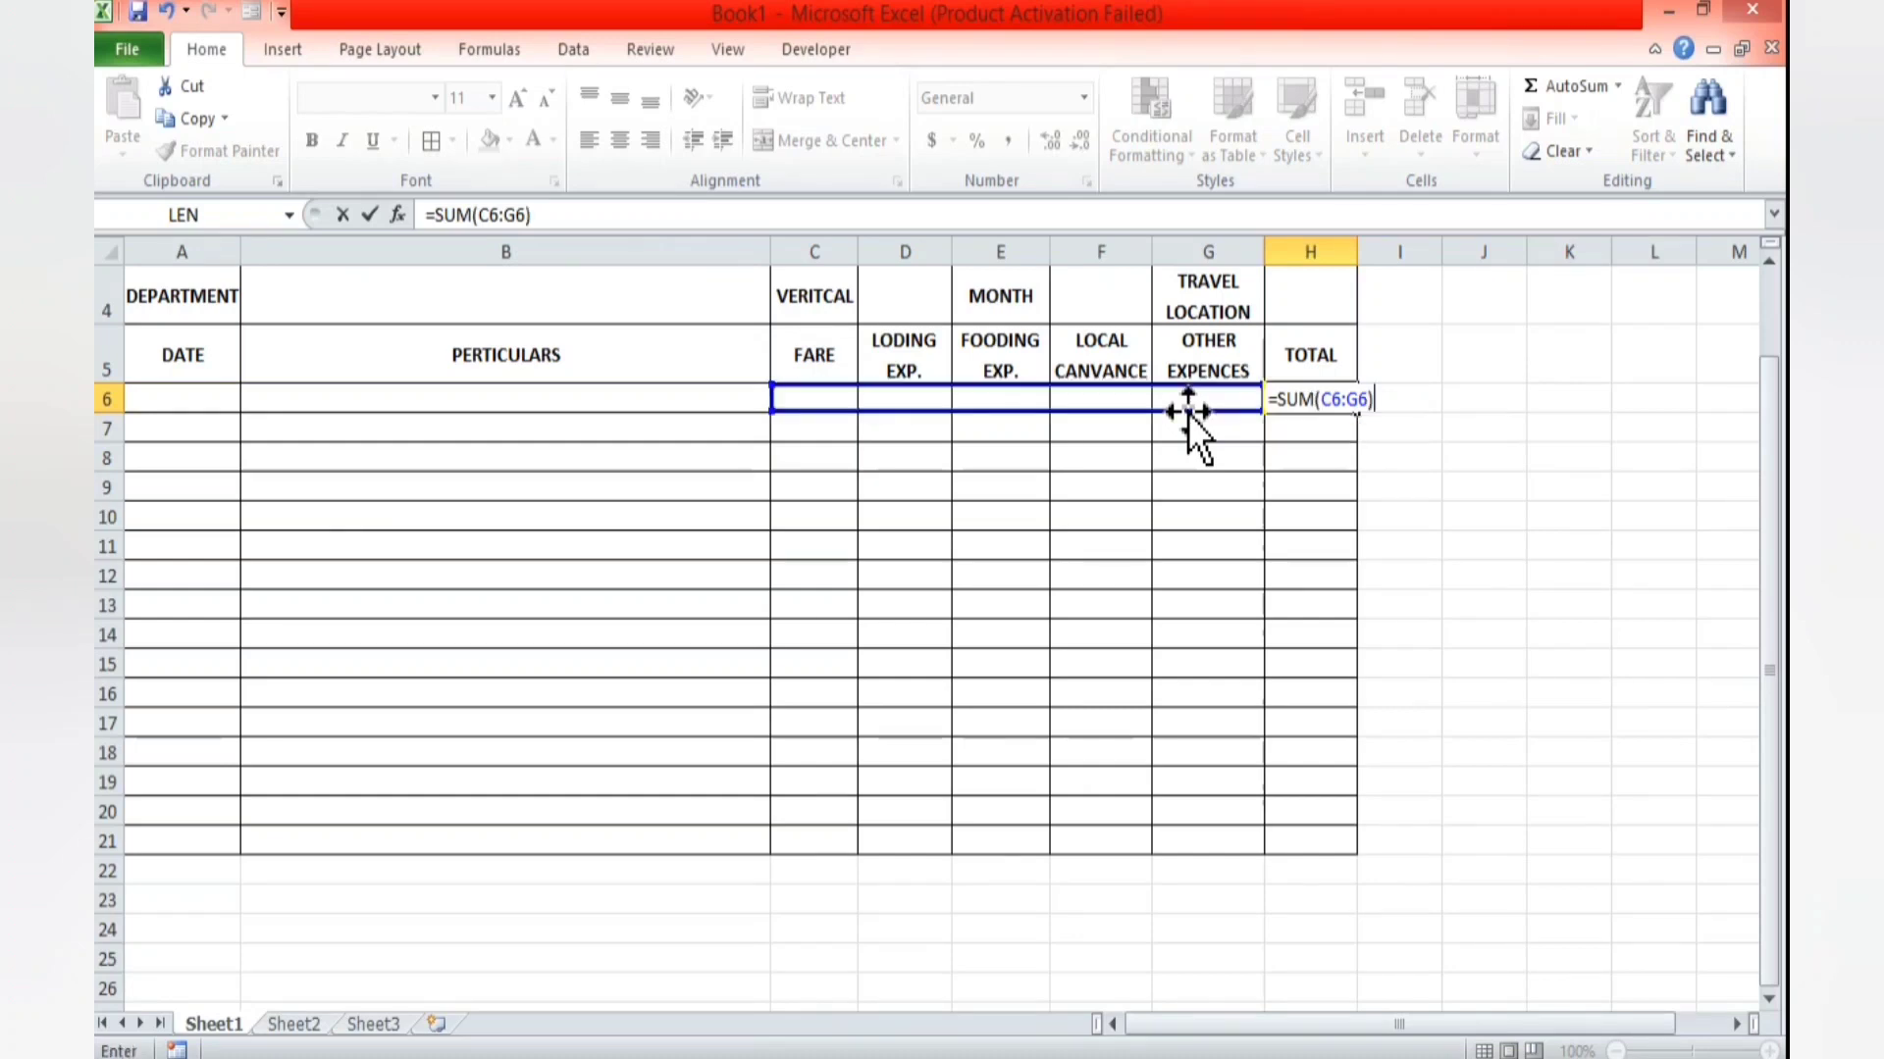
key(Return)
click(1333, 403)
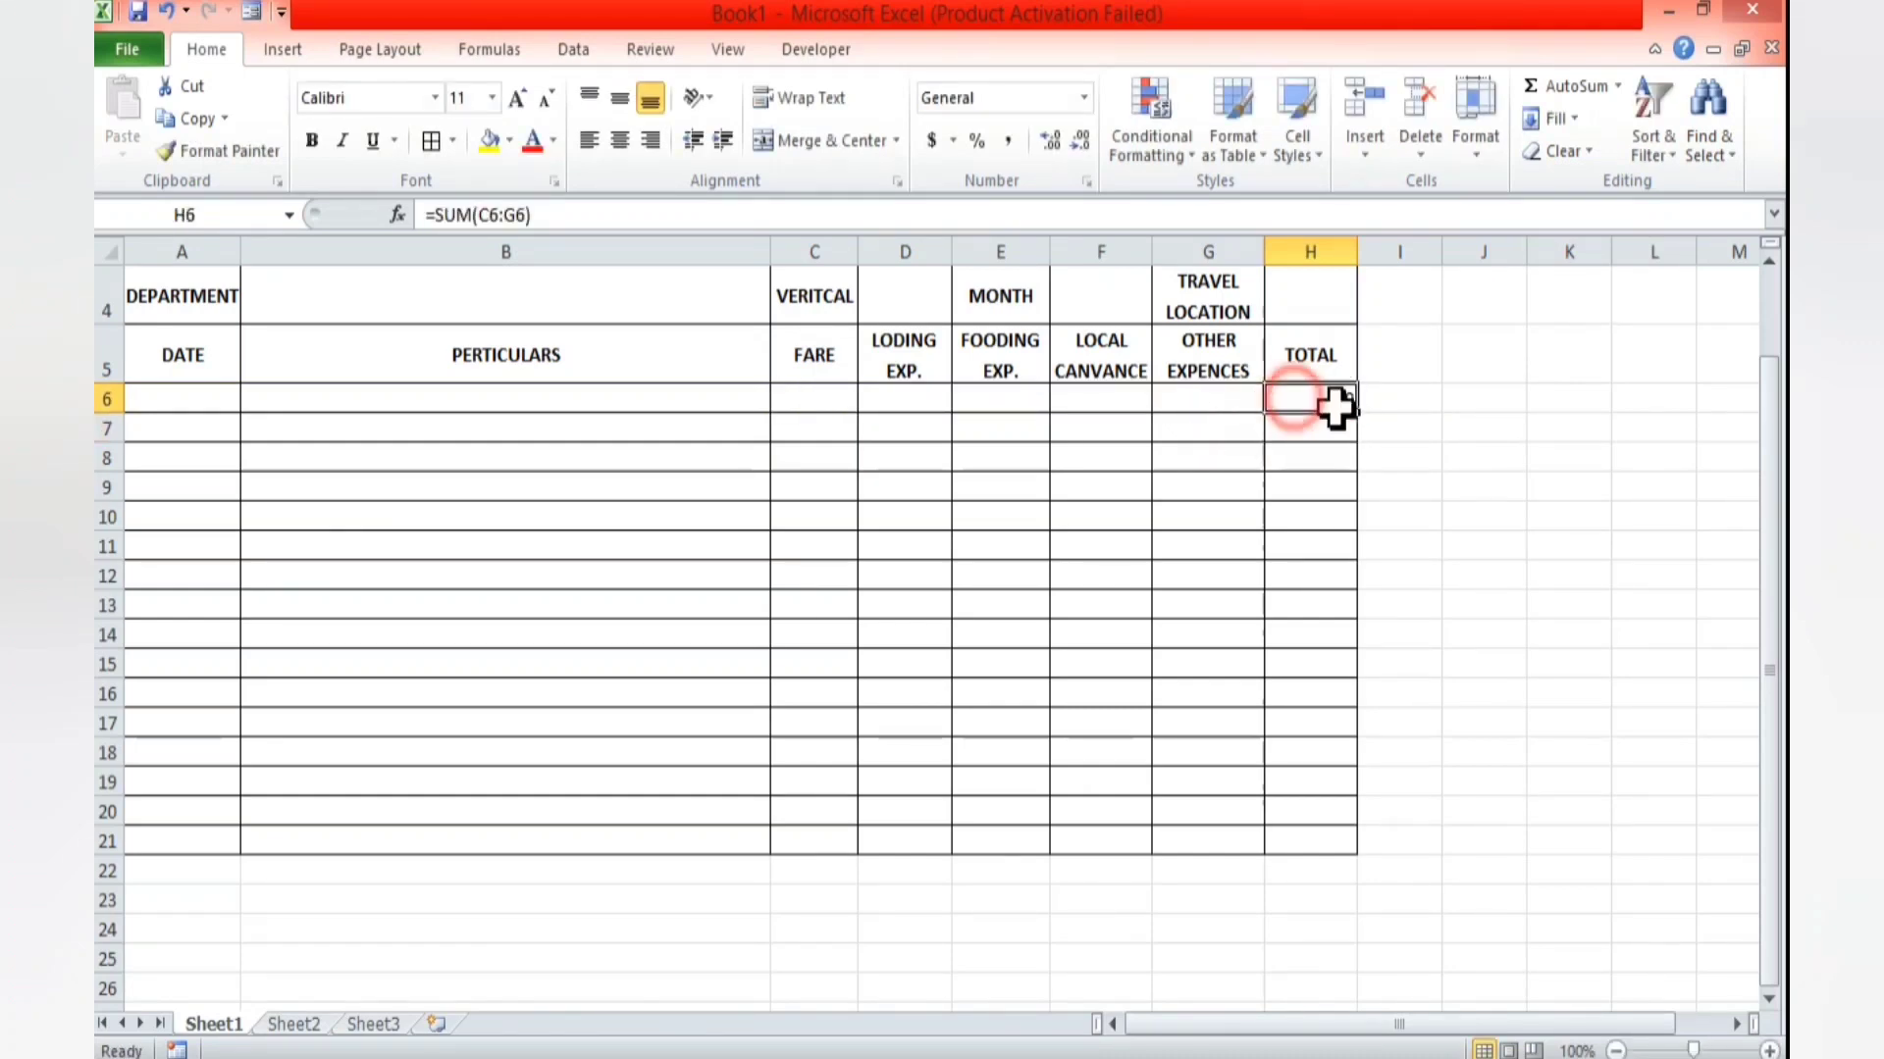
drag(1358, 414, 1365, 817)
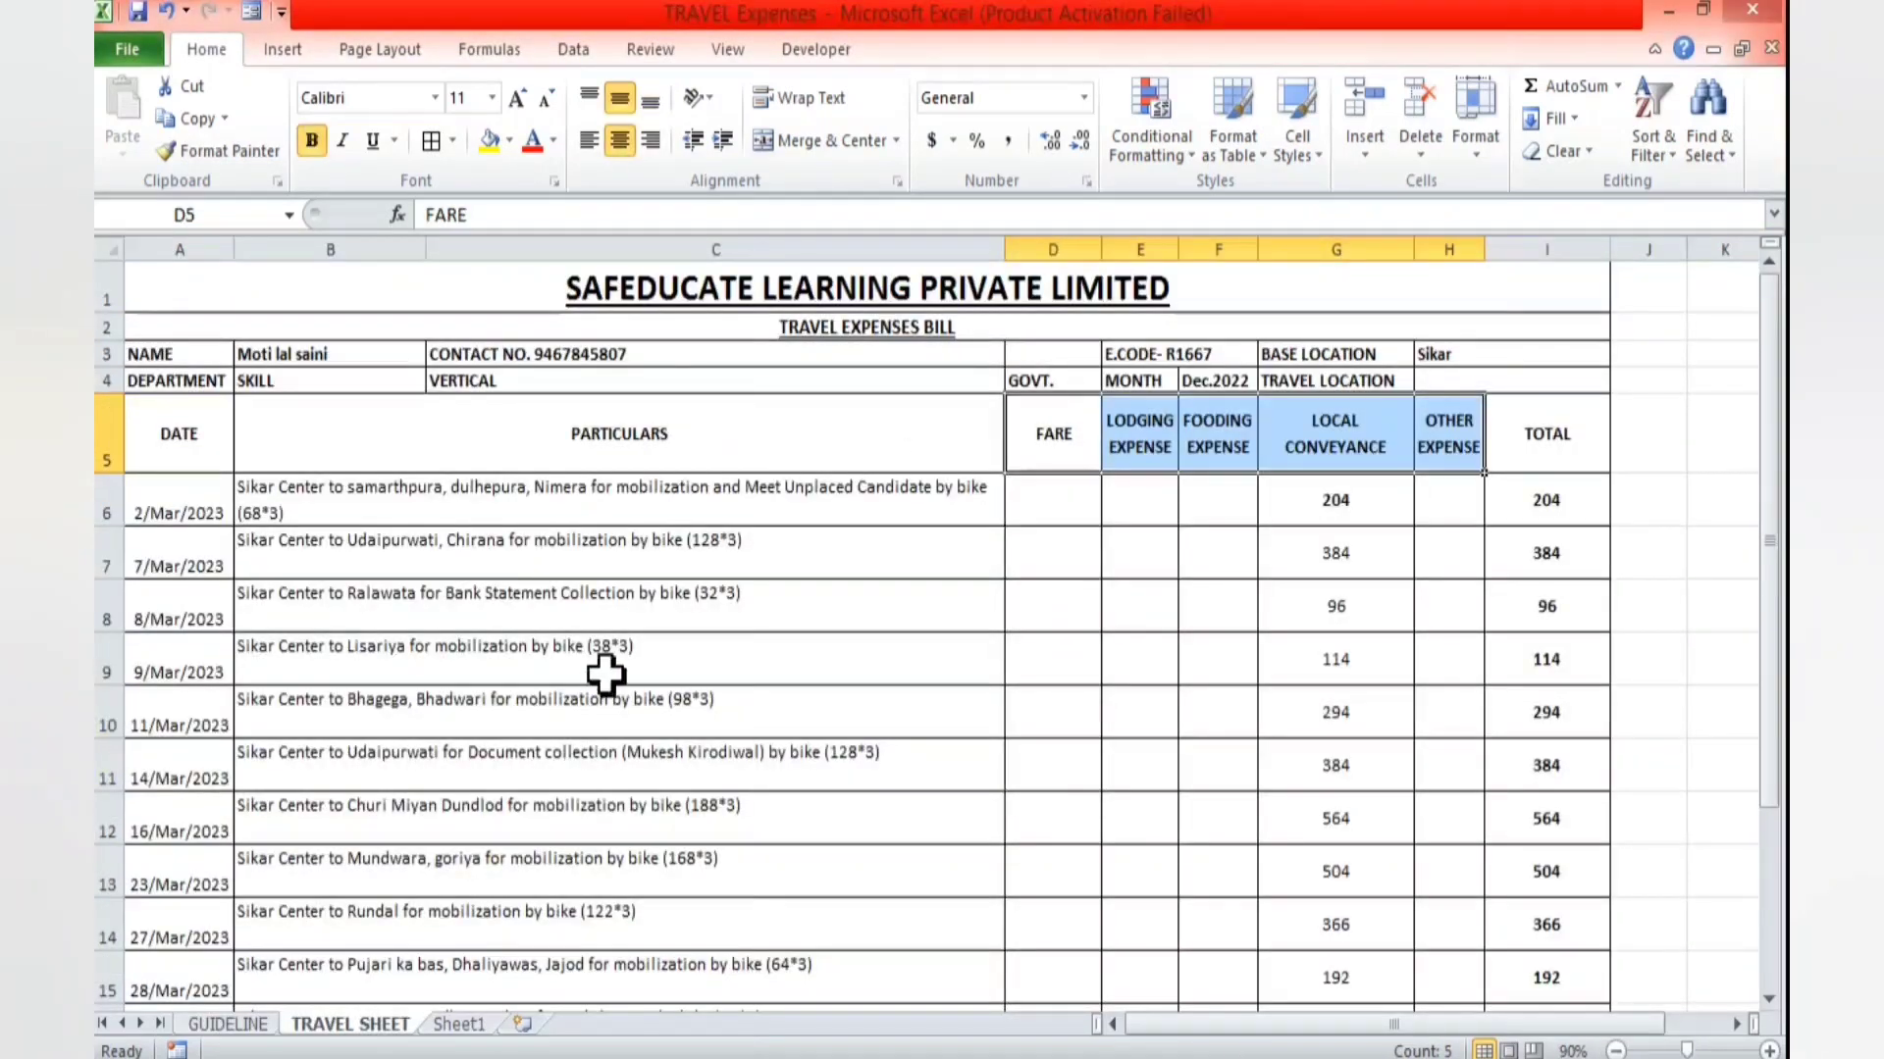
- Merge and centre A21:B21 and enter the label TOTAL there
click(610, 673)
scroll(609, 673, down, 5)
scroll(606, 675, up, 1)
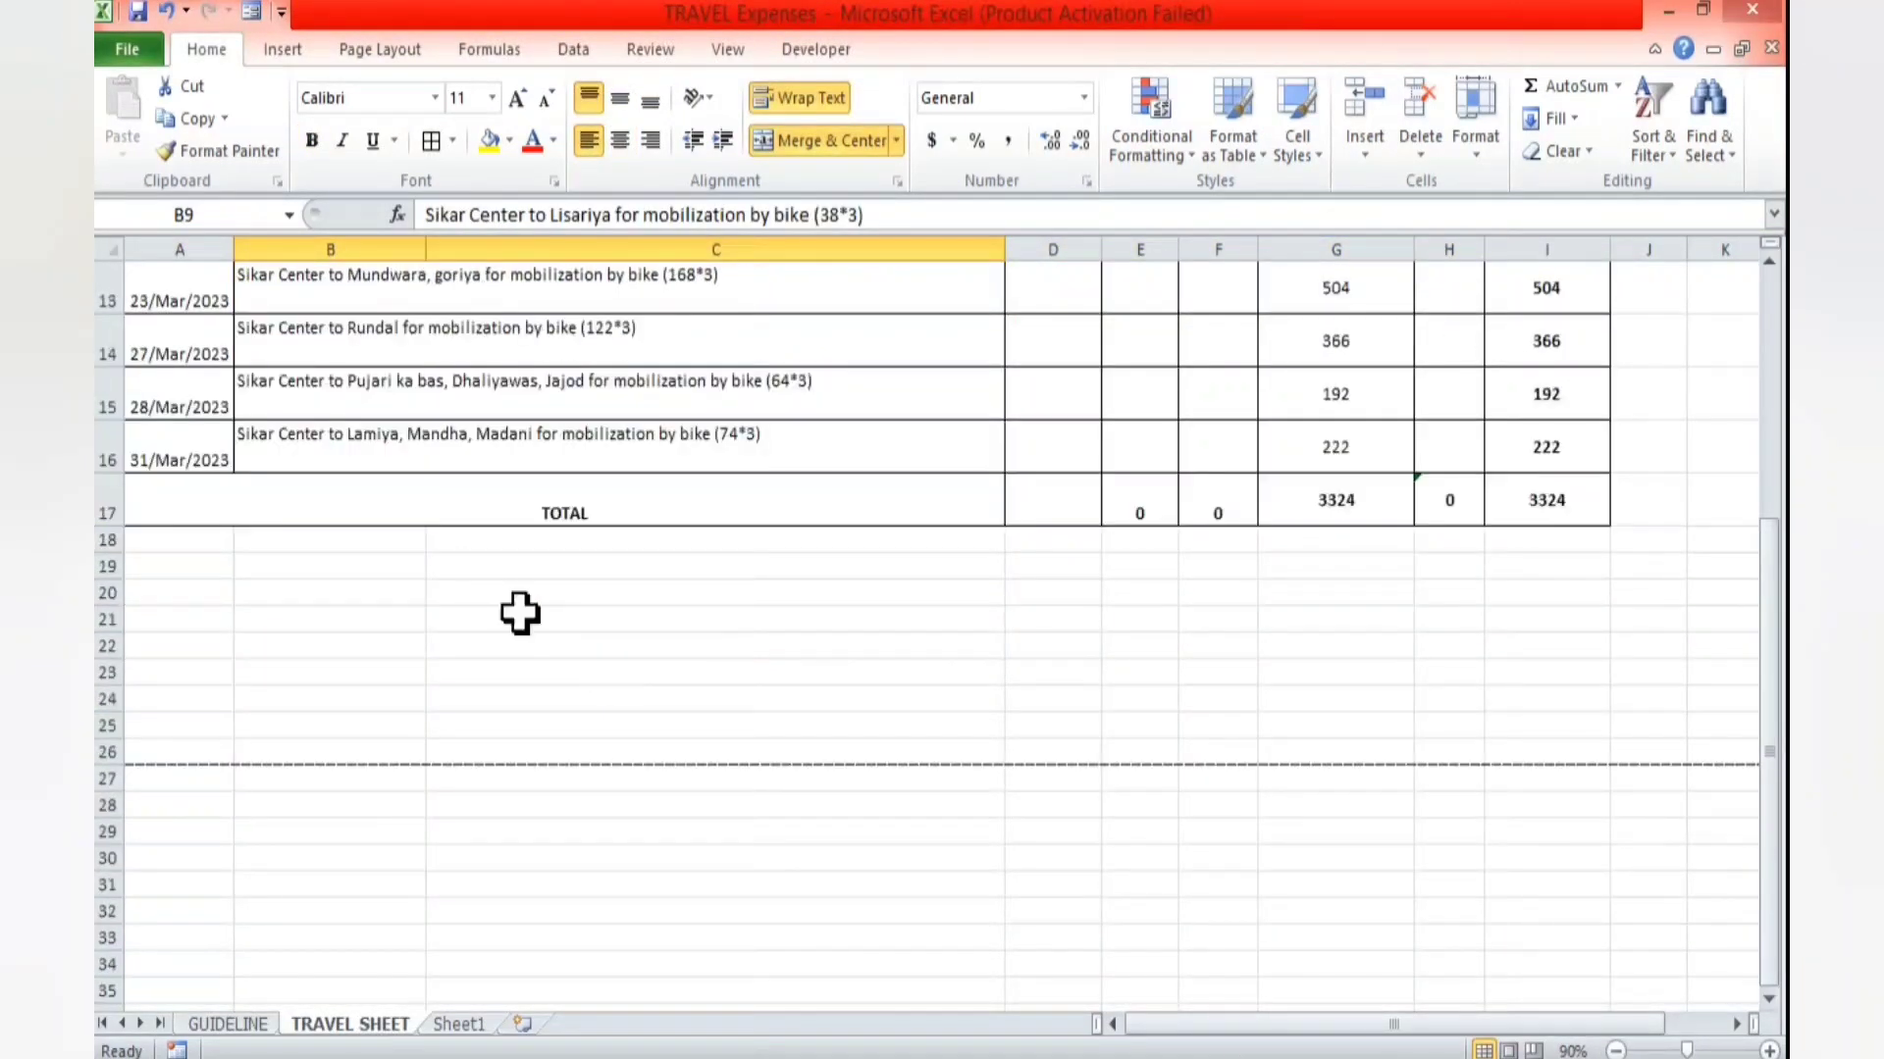
click(189, 496)
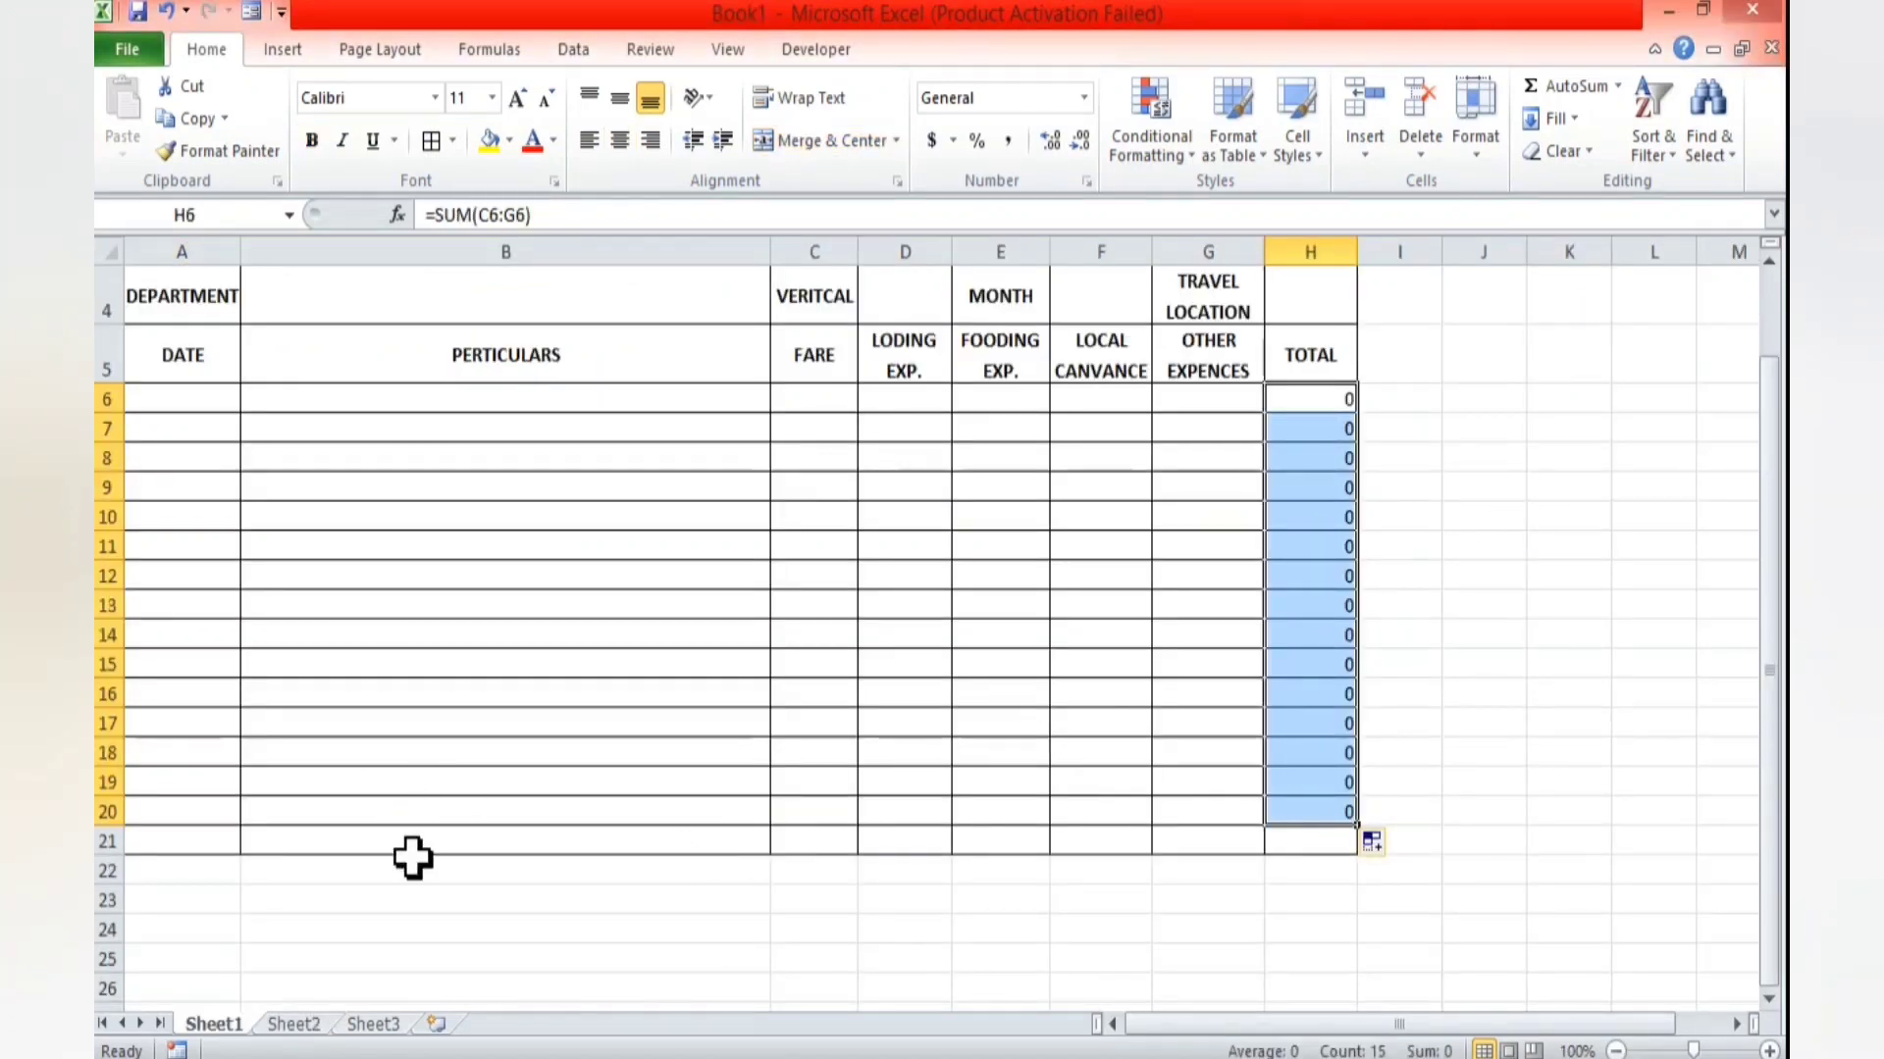
drag(191, 847, 366, 845)
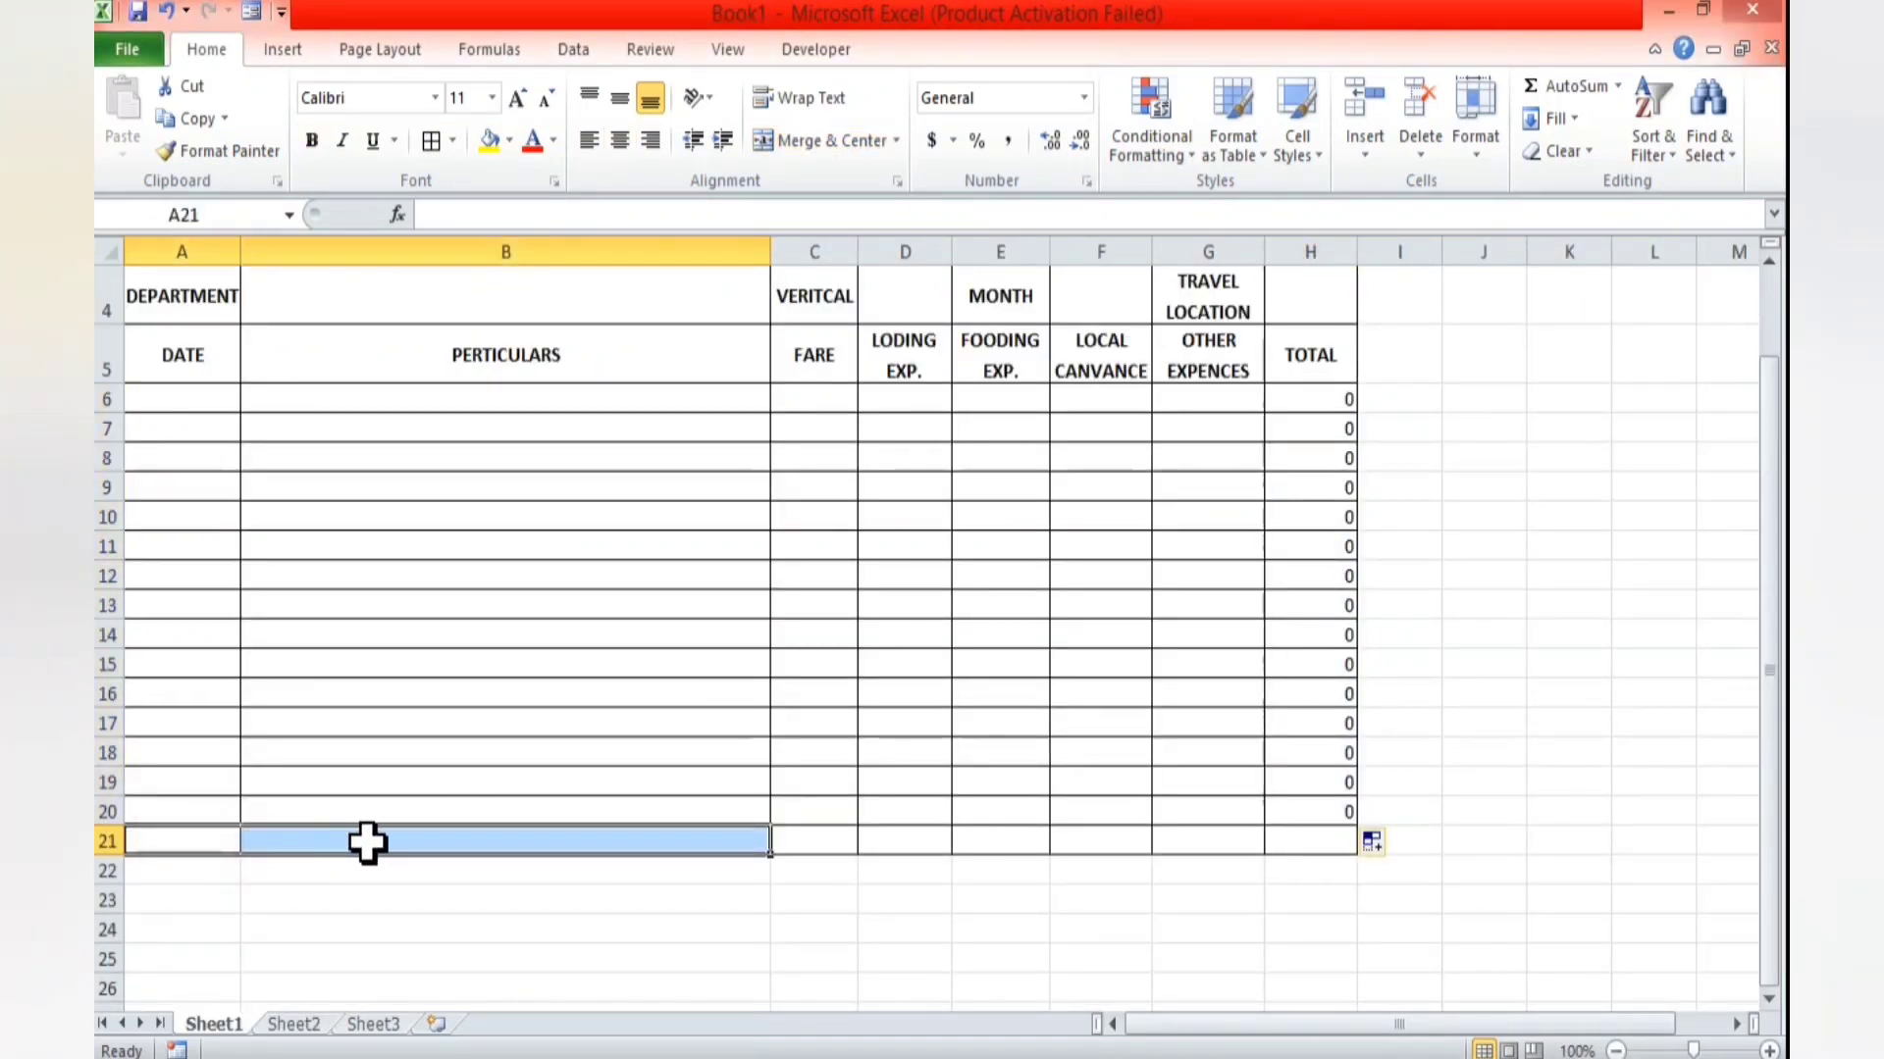
click(814, 143)
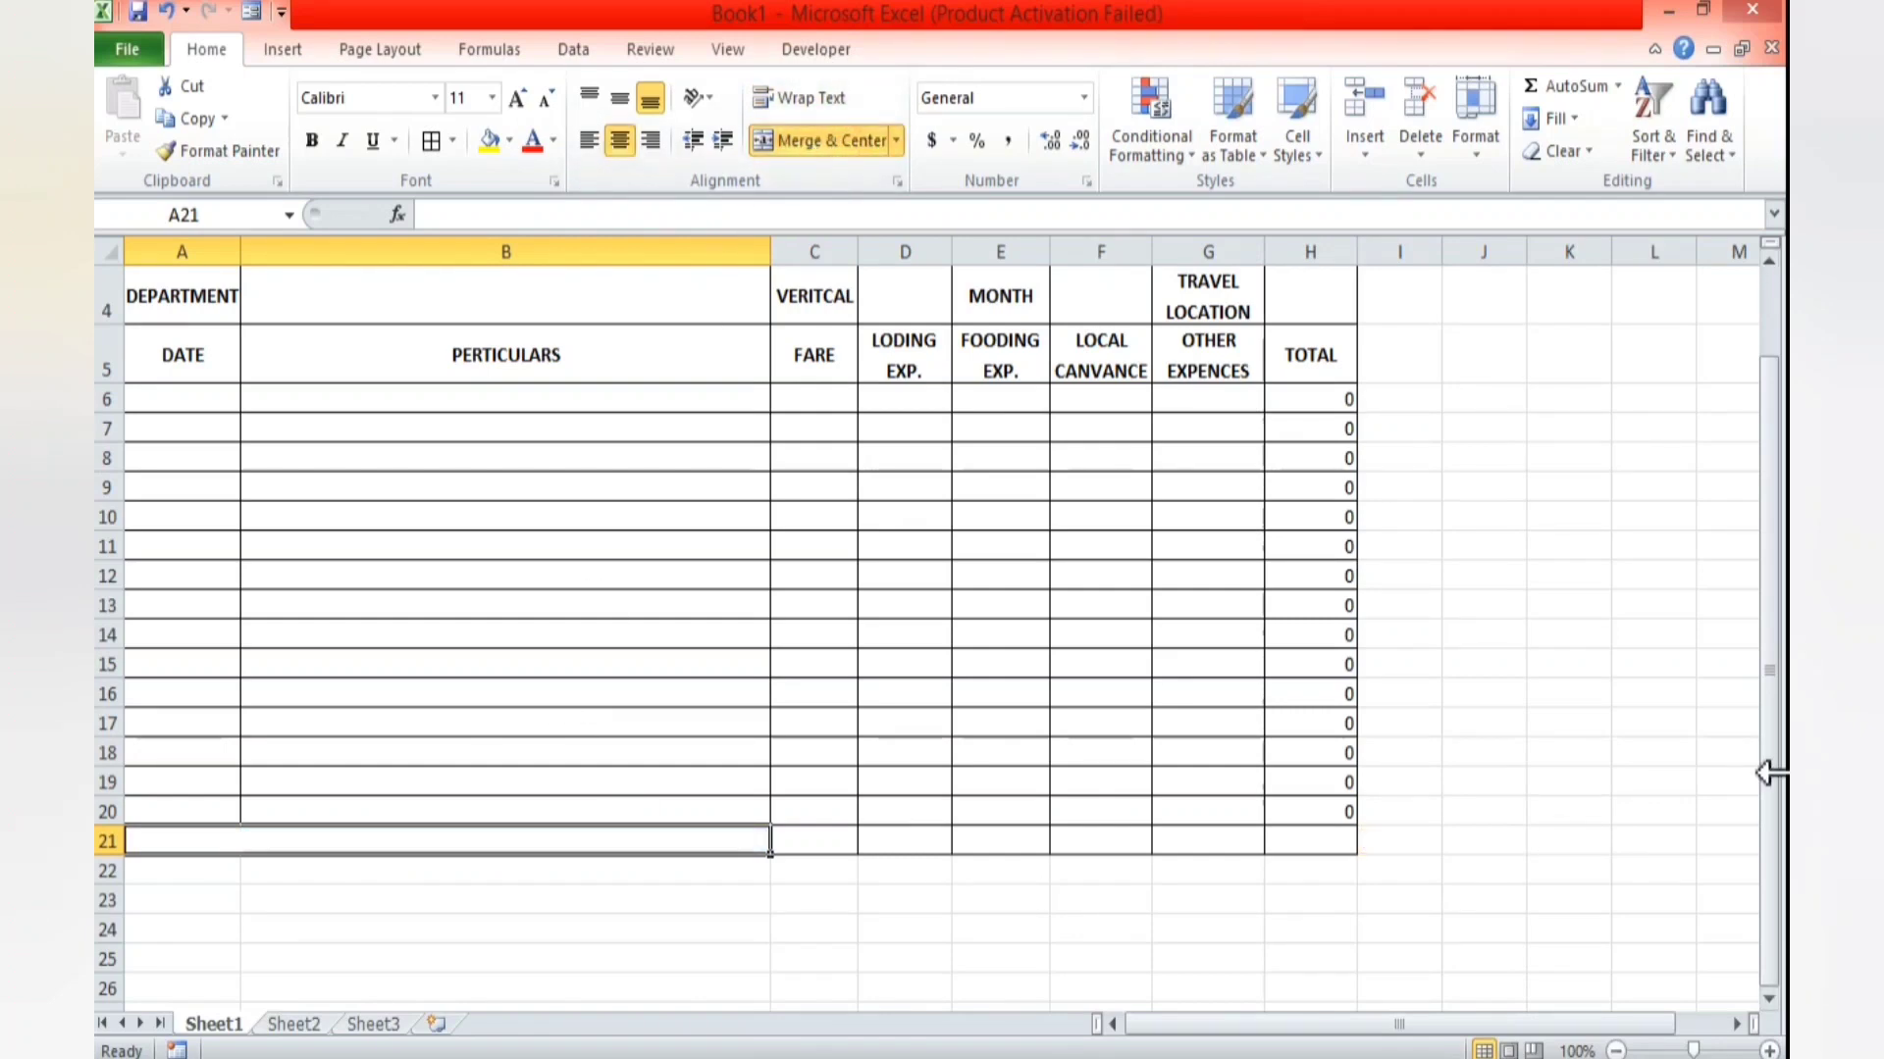
text(TOTAL)
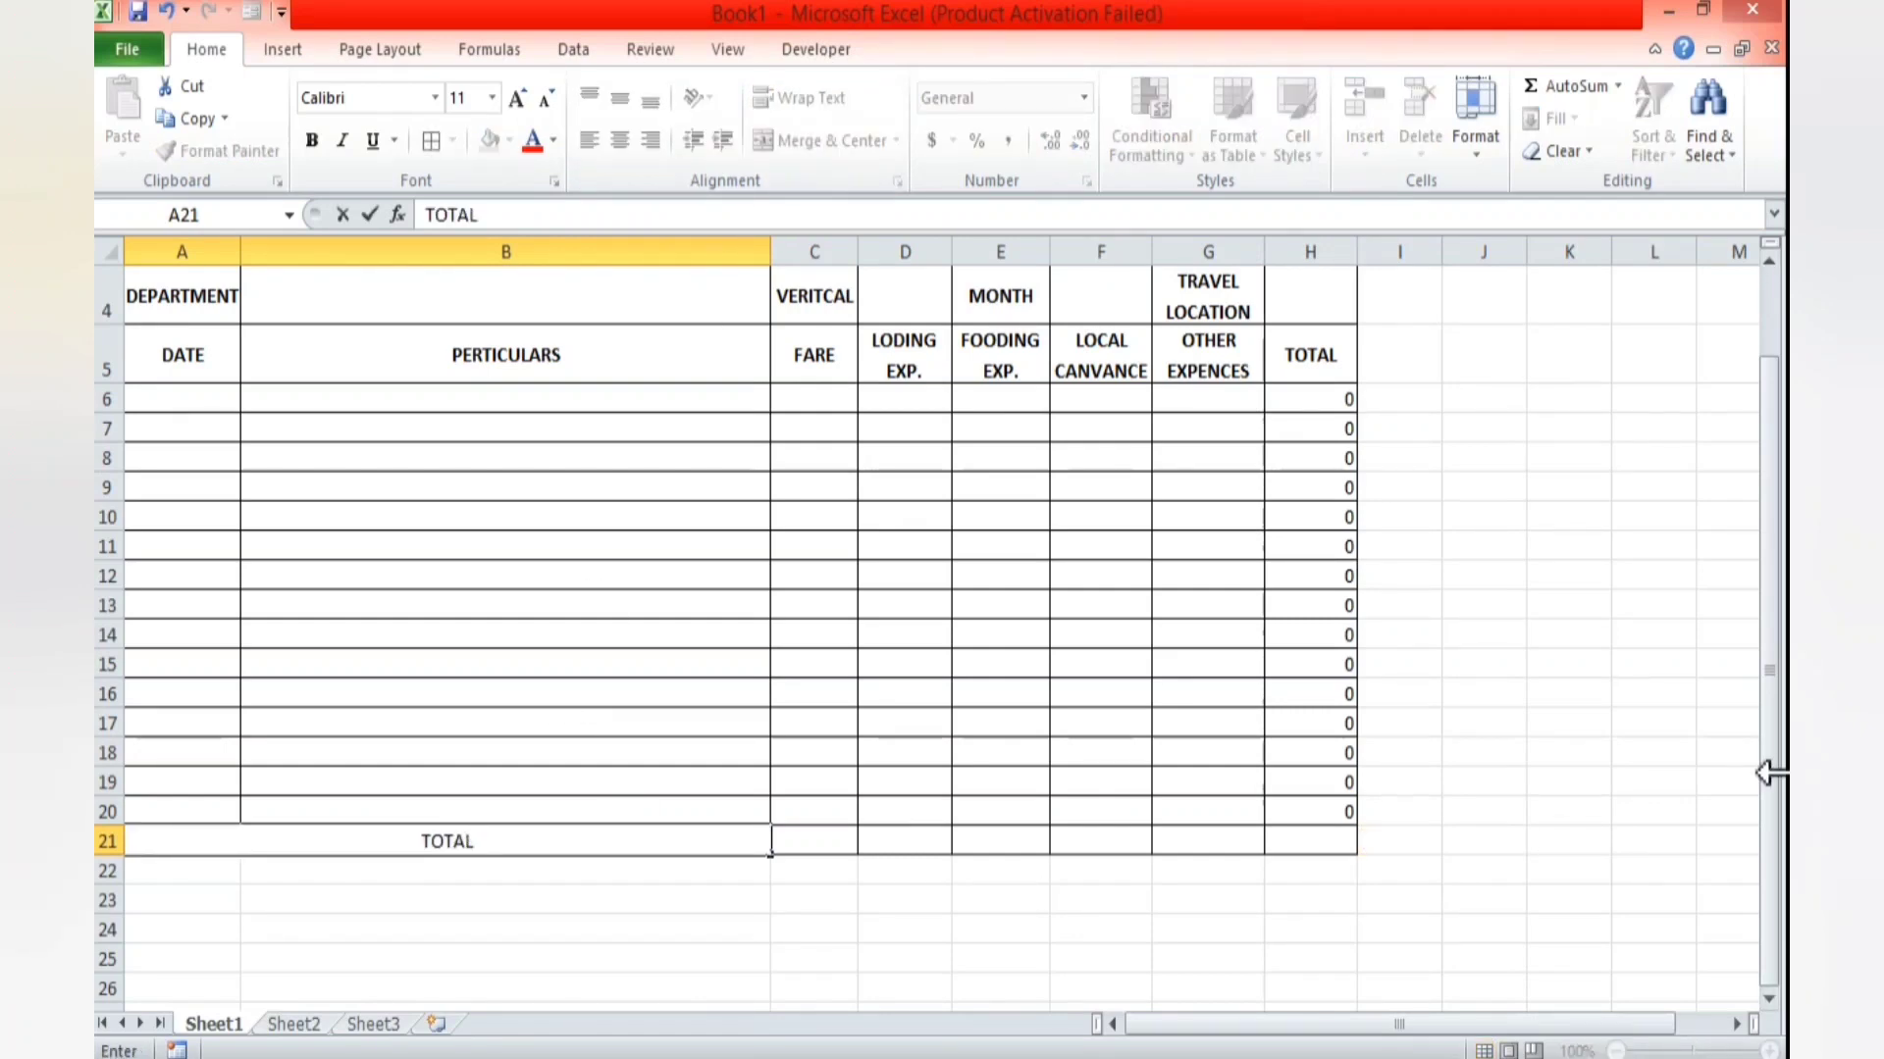
key(ctrl+Return)
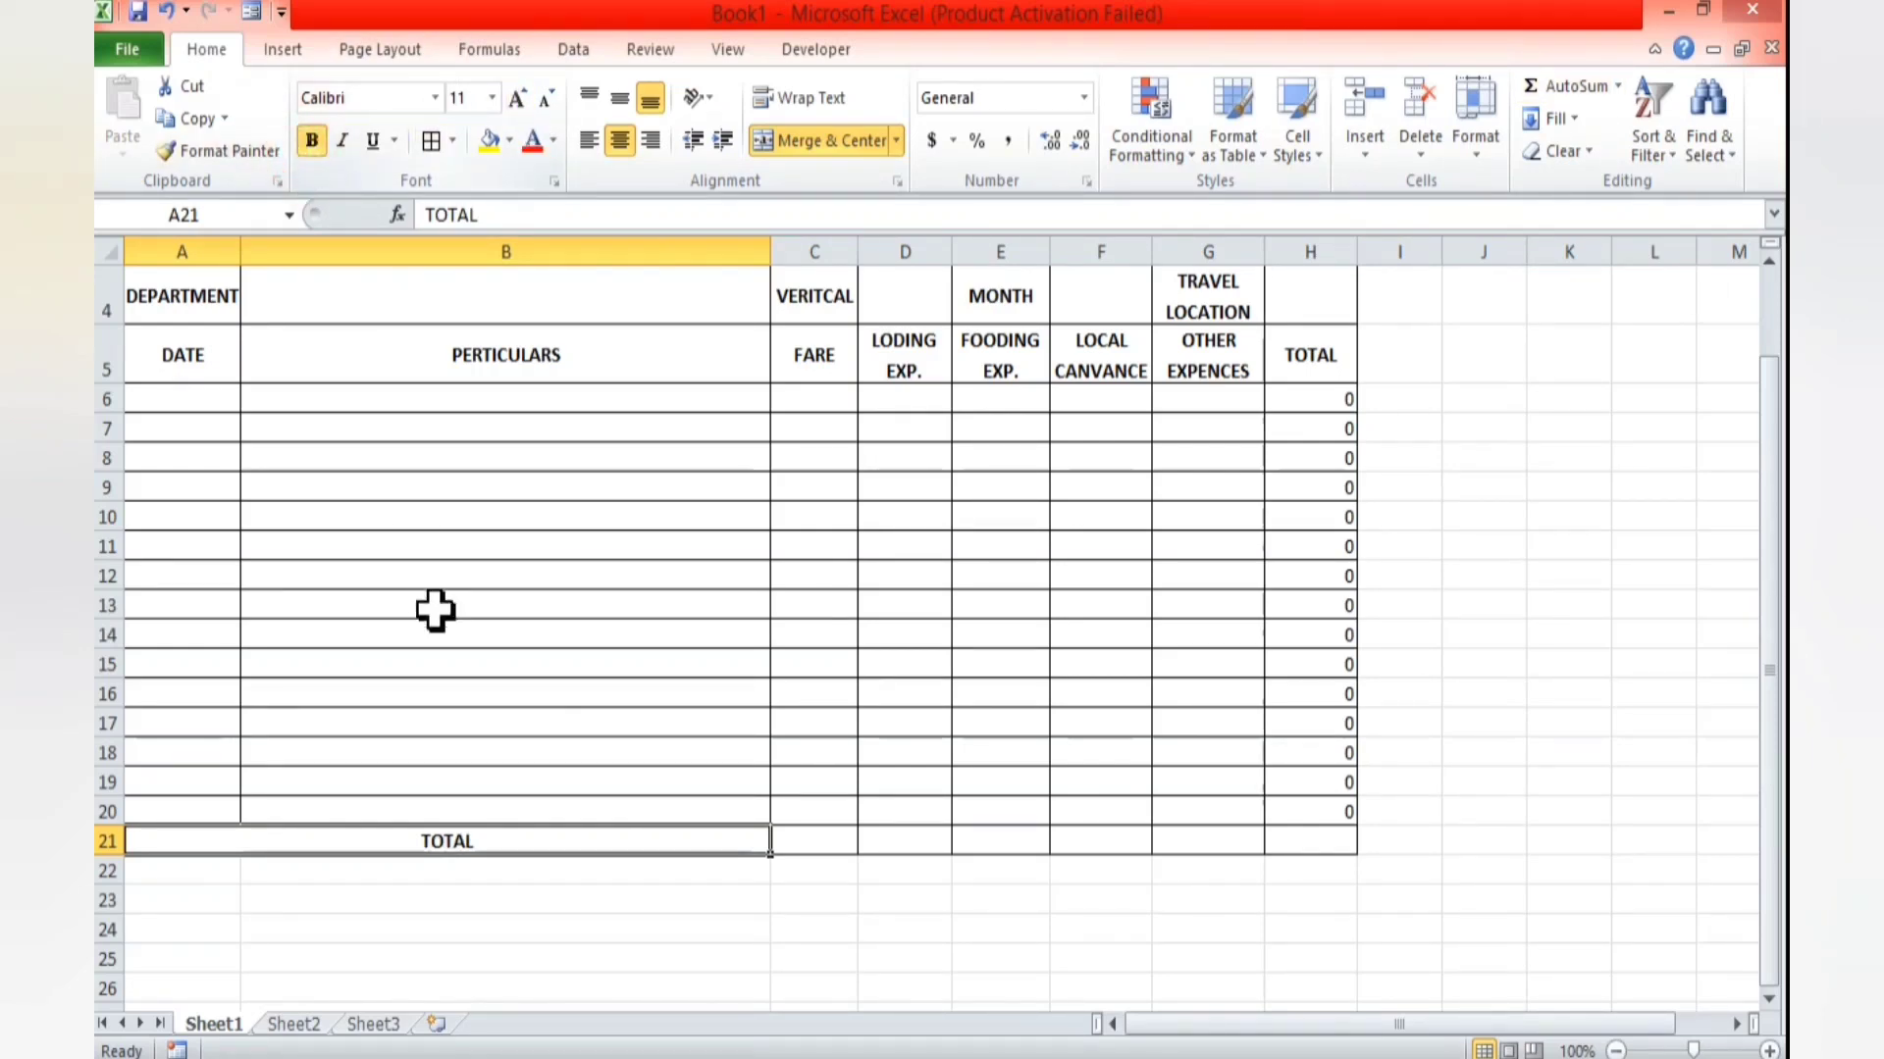
- Make the TOTAL label in A21 bold at 16 pt
click(516, 100)
click(517, 101)
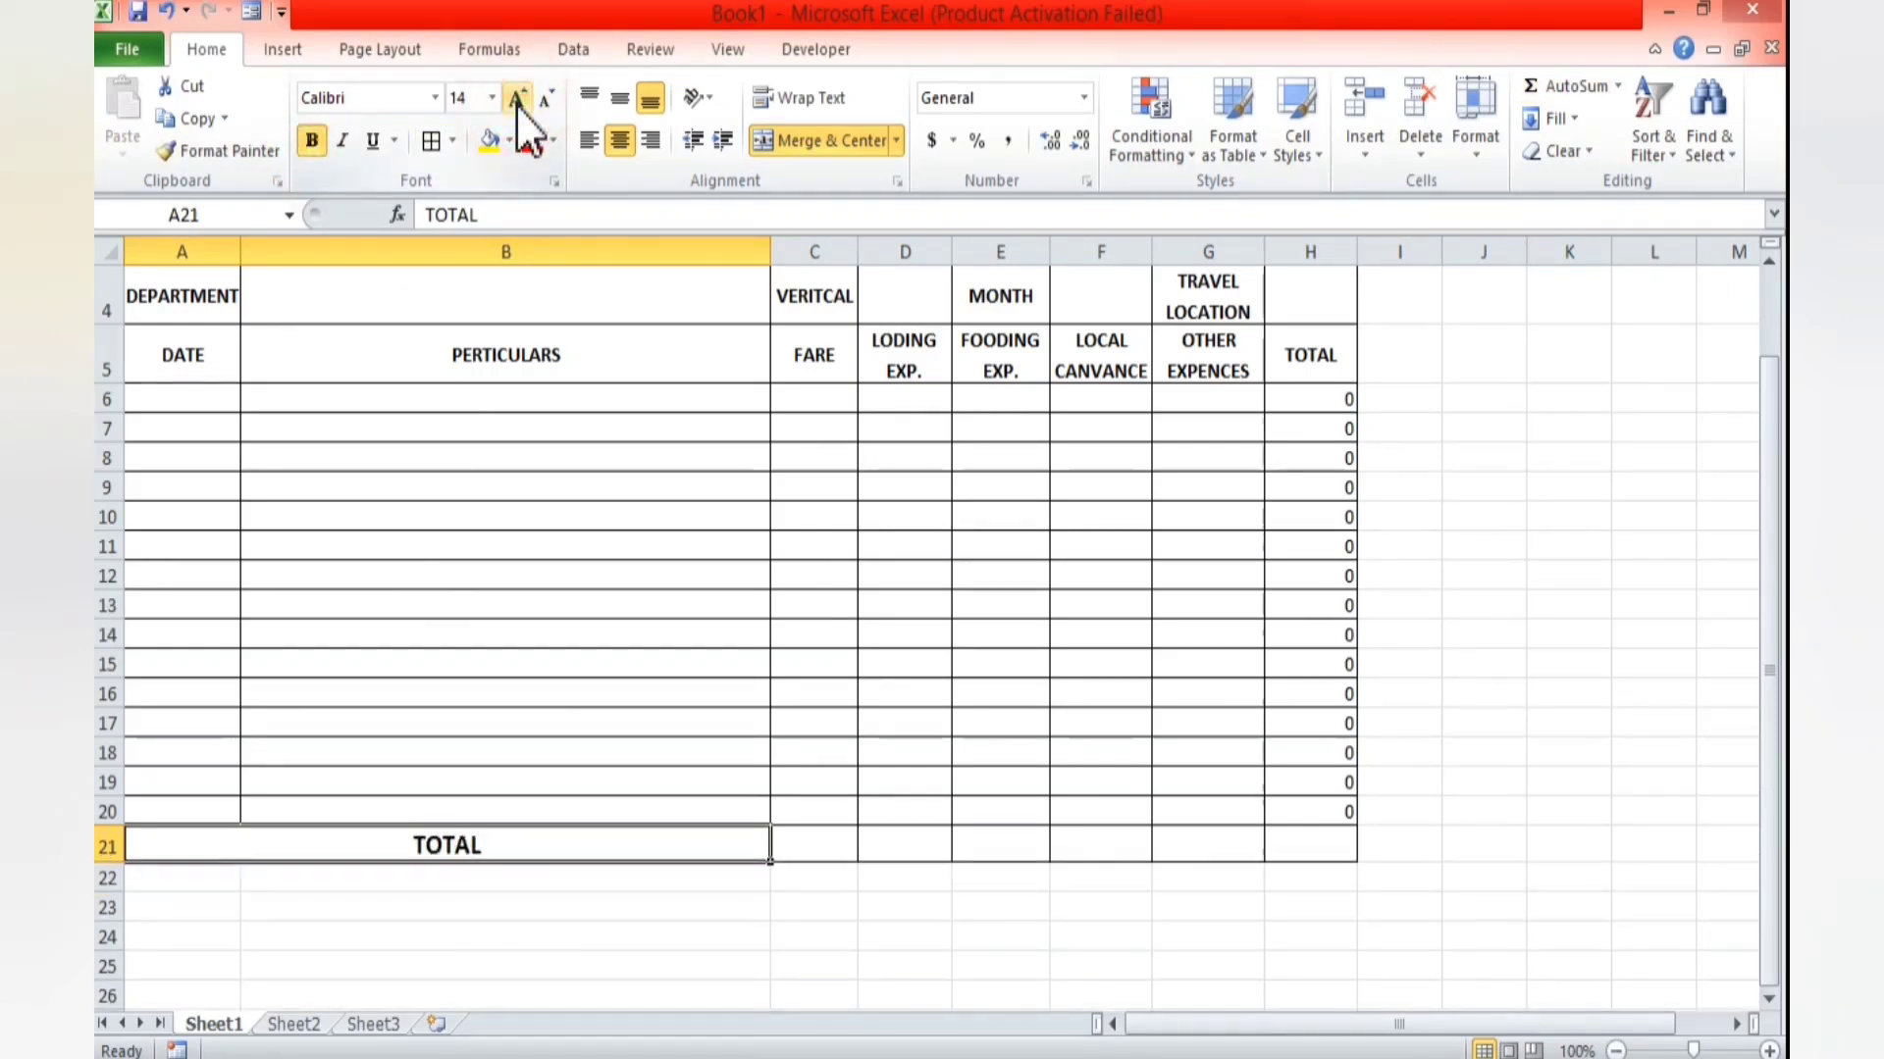
click(517, 101)
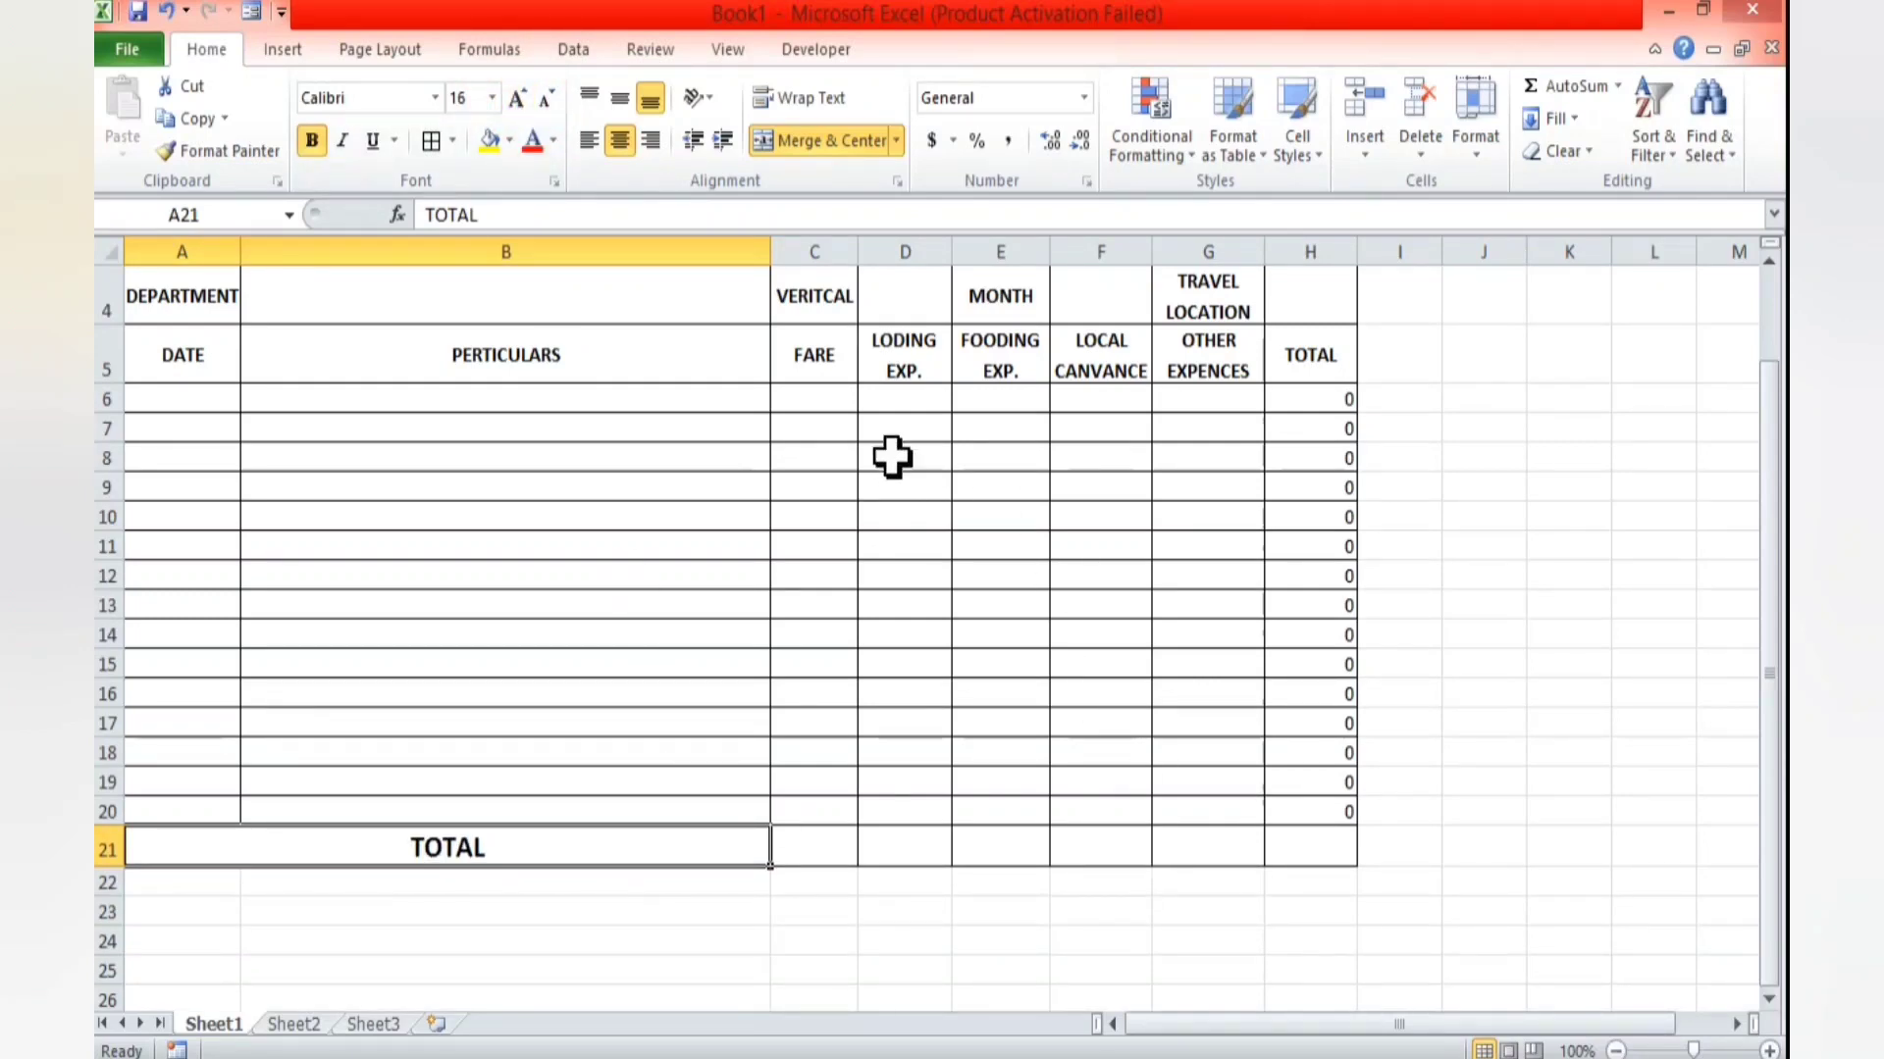
- Put an AutoSum formula =SUM(C6:C20) in C21 to total the FARE column
drag(824, 392, 814, 845)
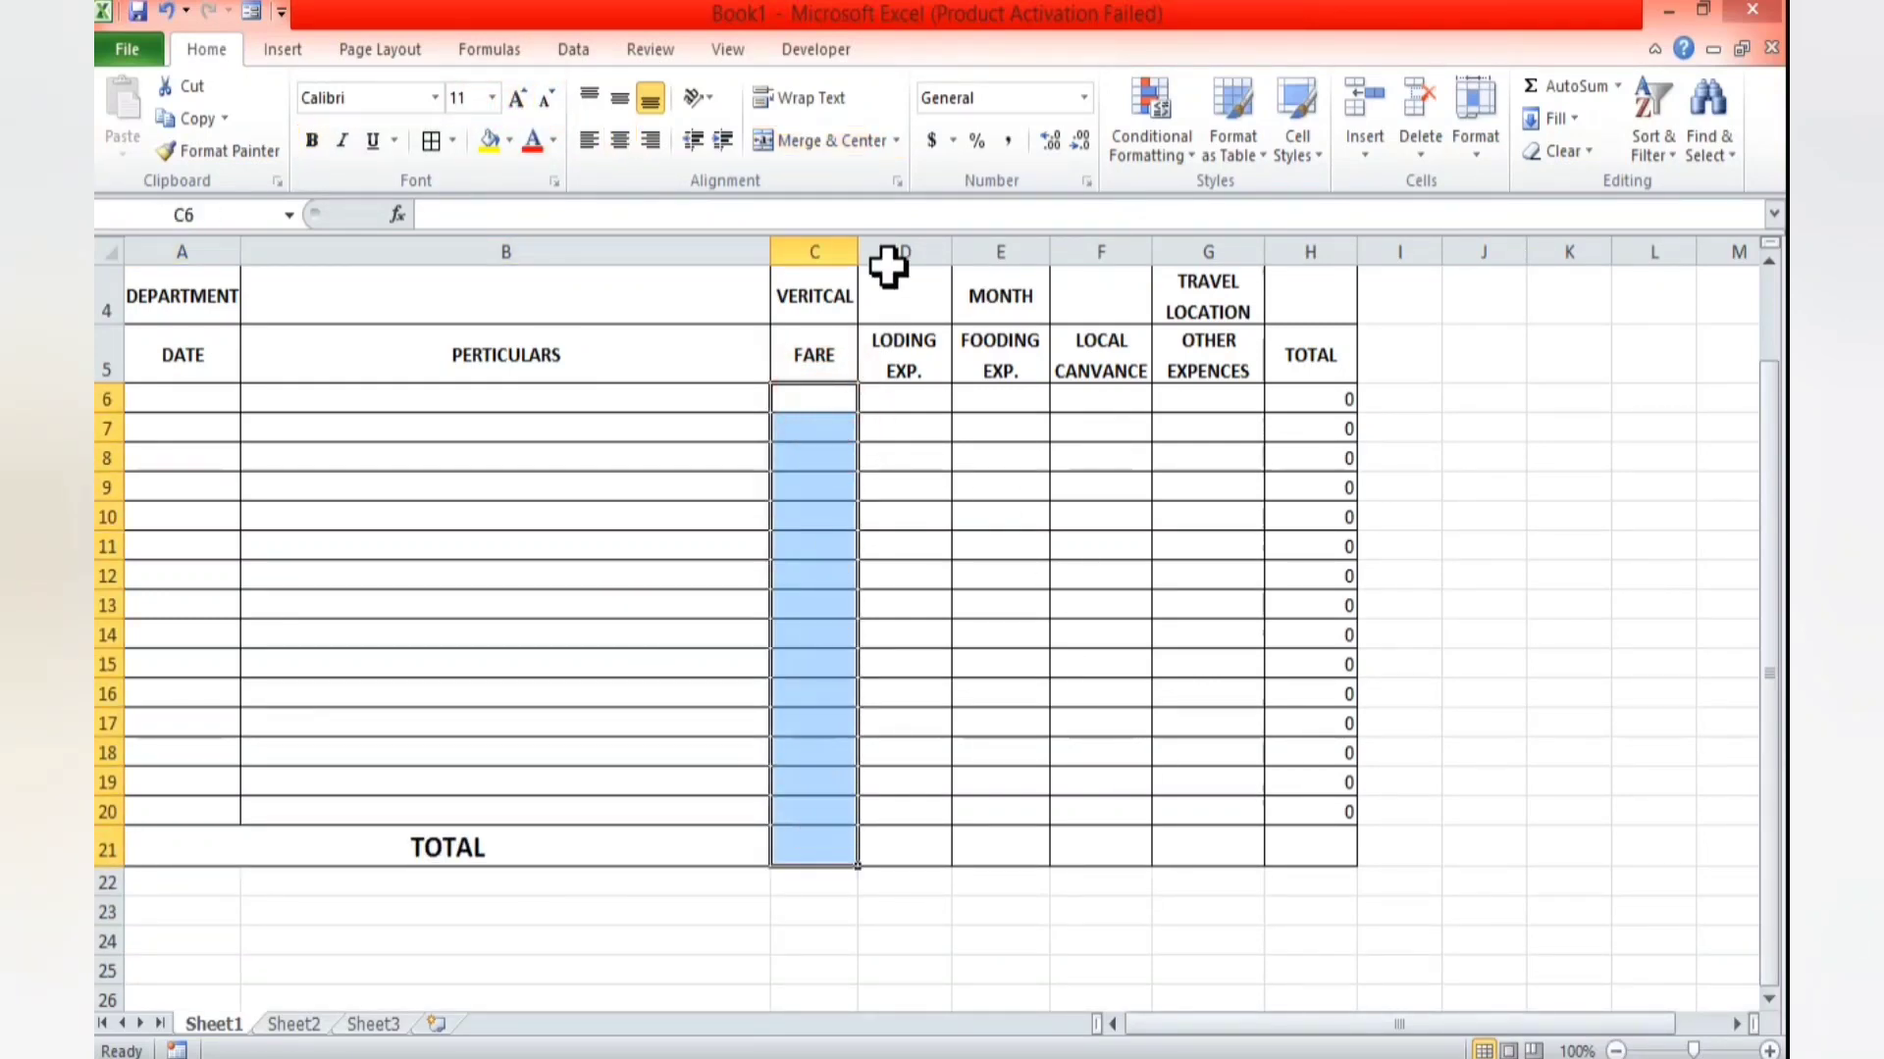
click(1554, 90)
key(Escape)
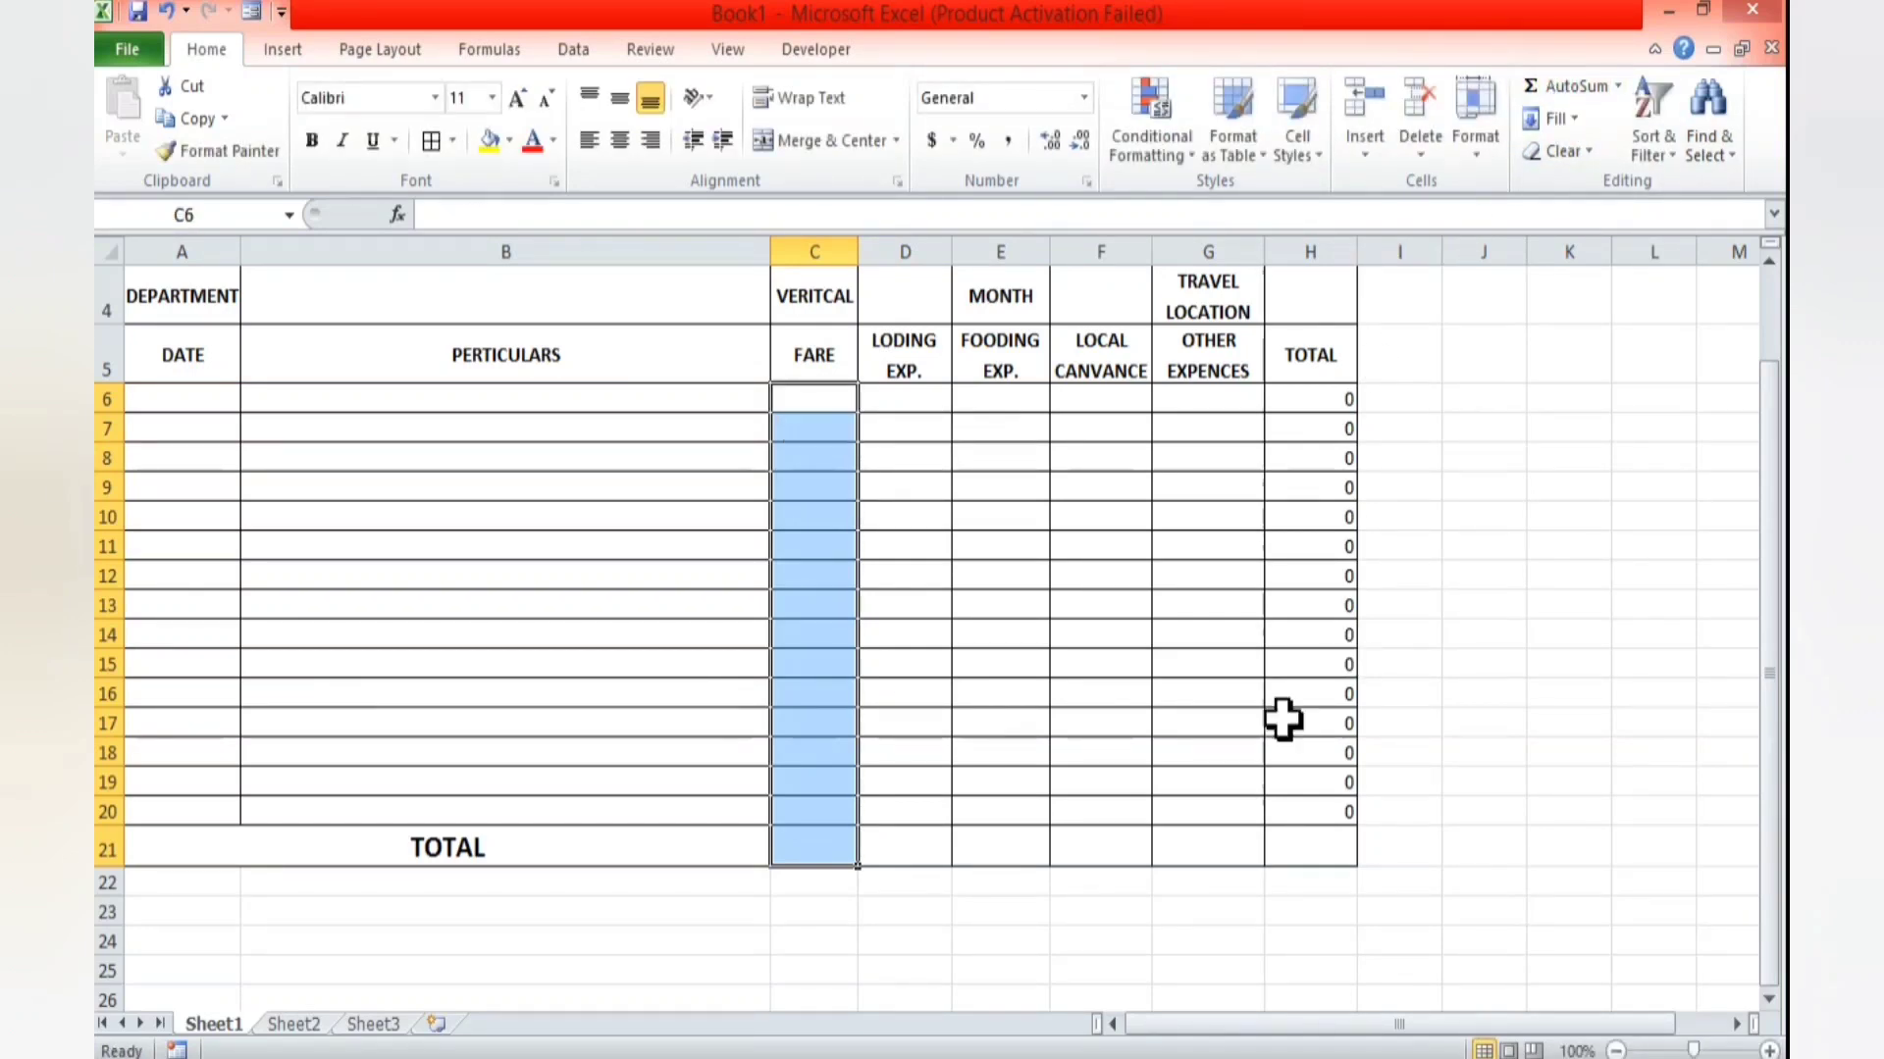
click(782, 856)
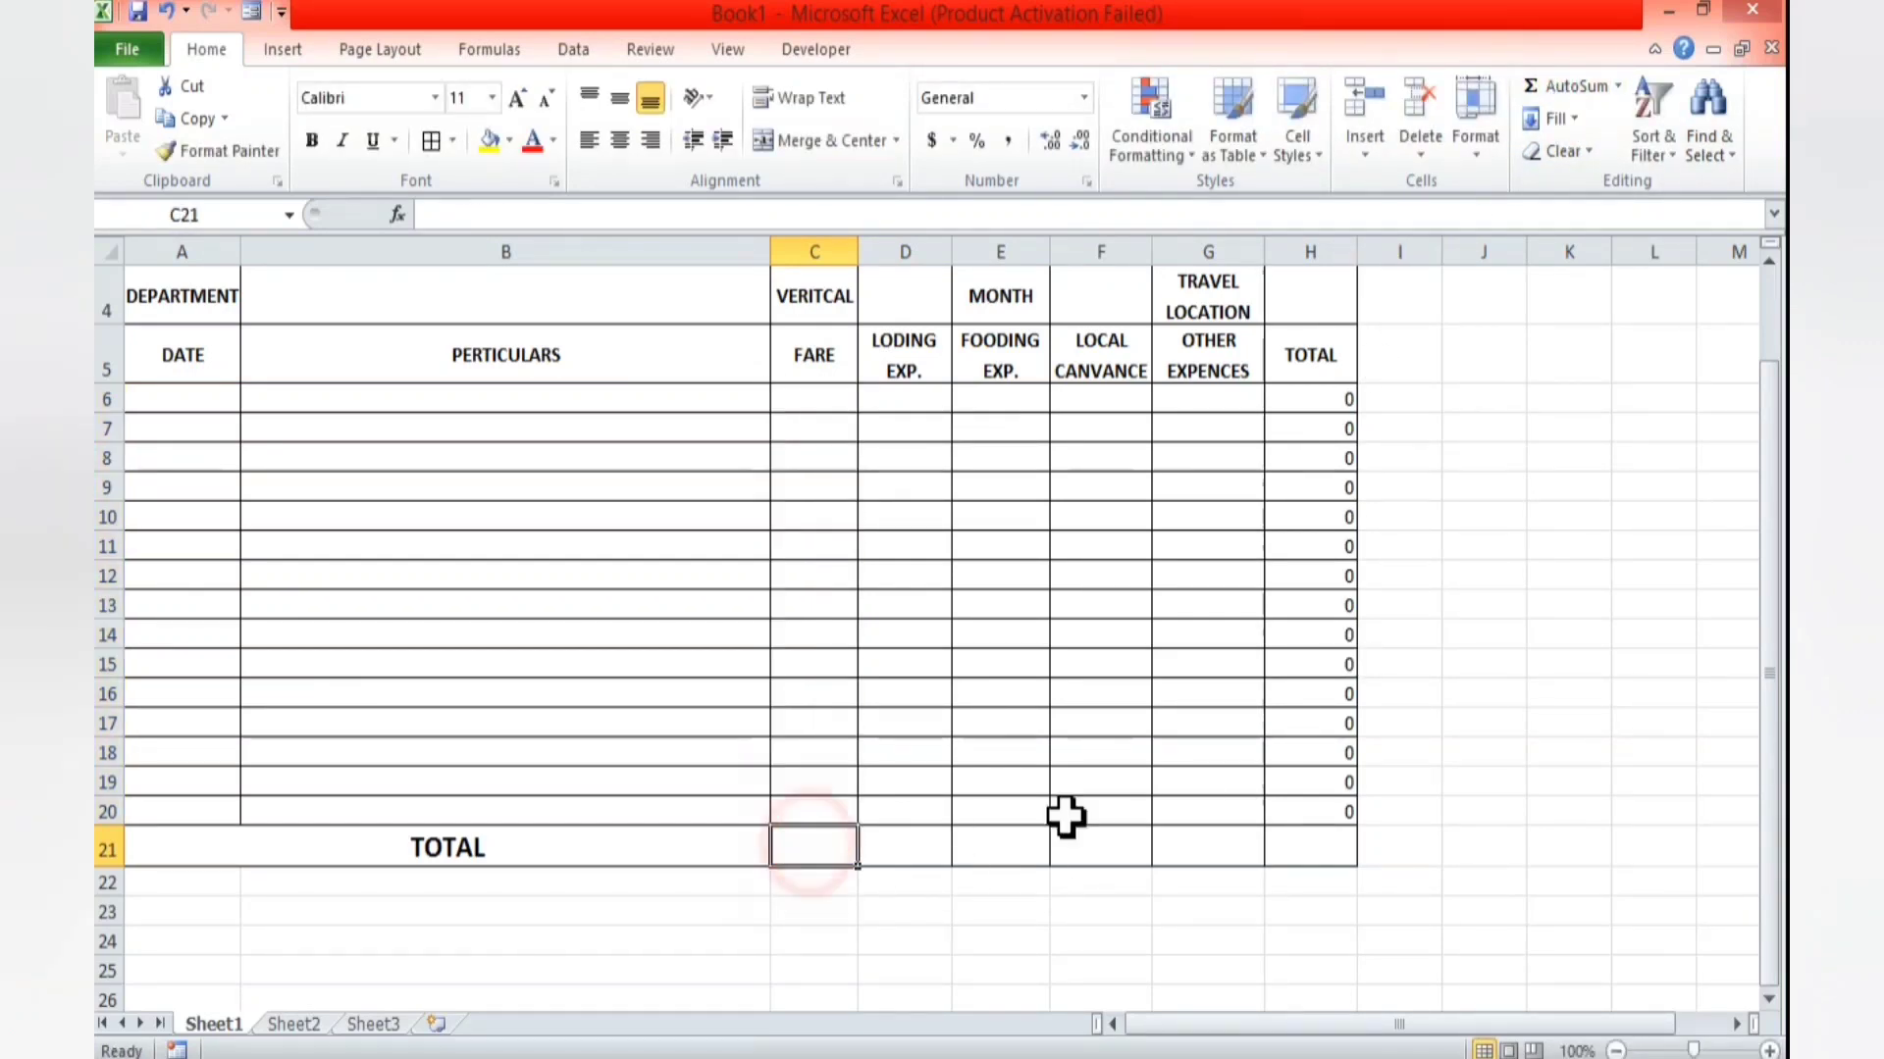
click(1571, 91)
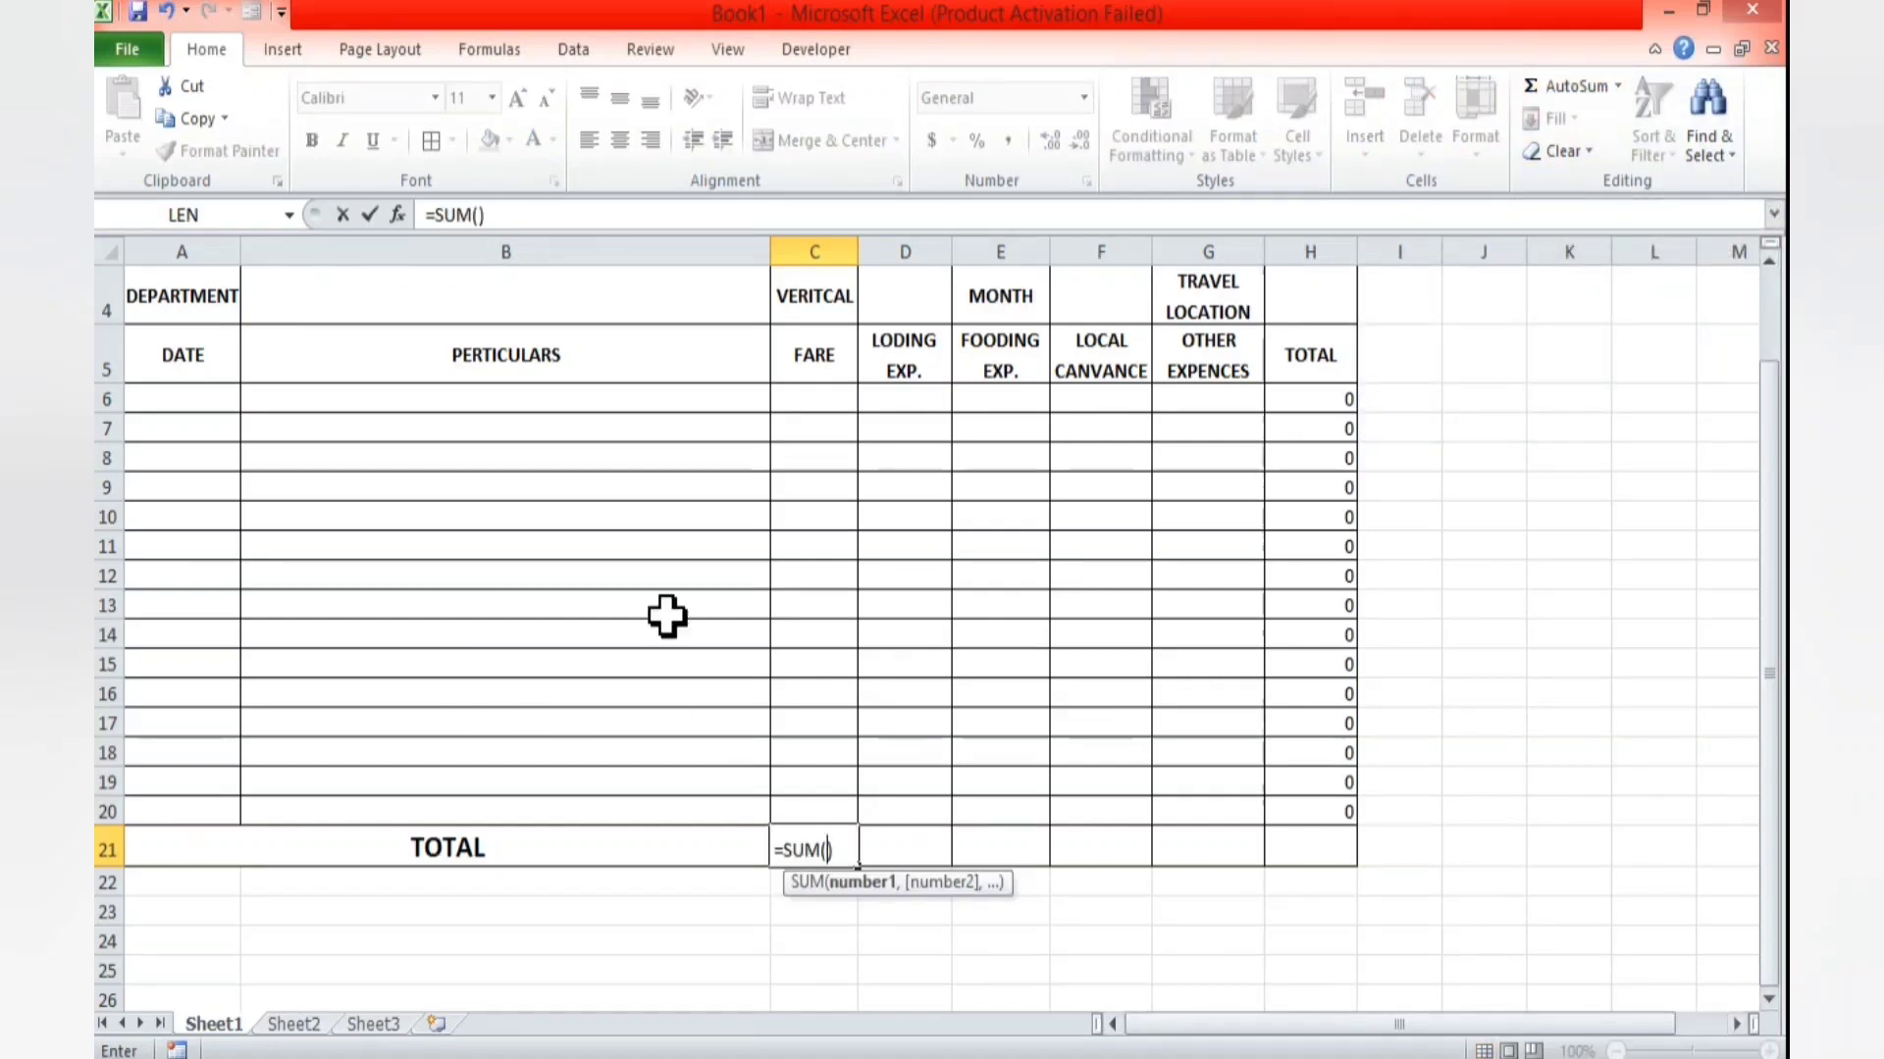
drag(824, 390, 828, 804)
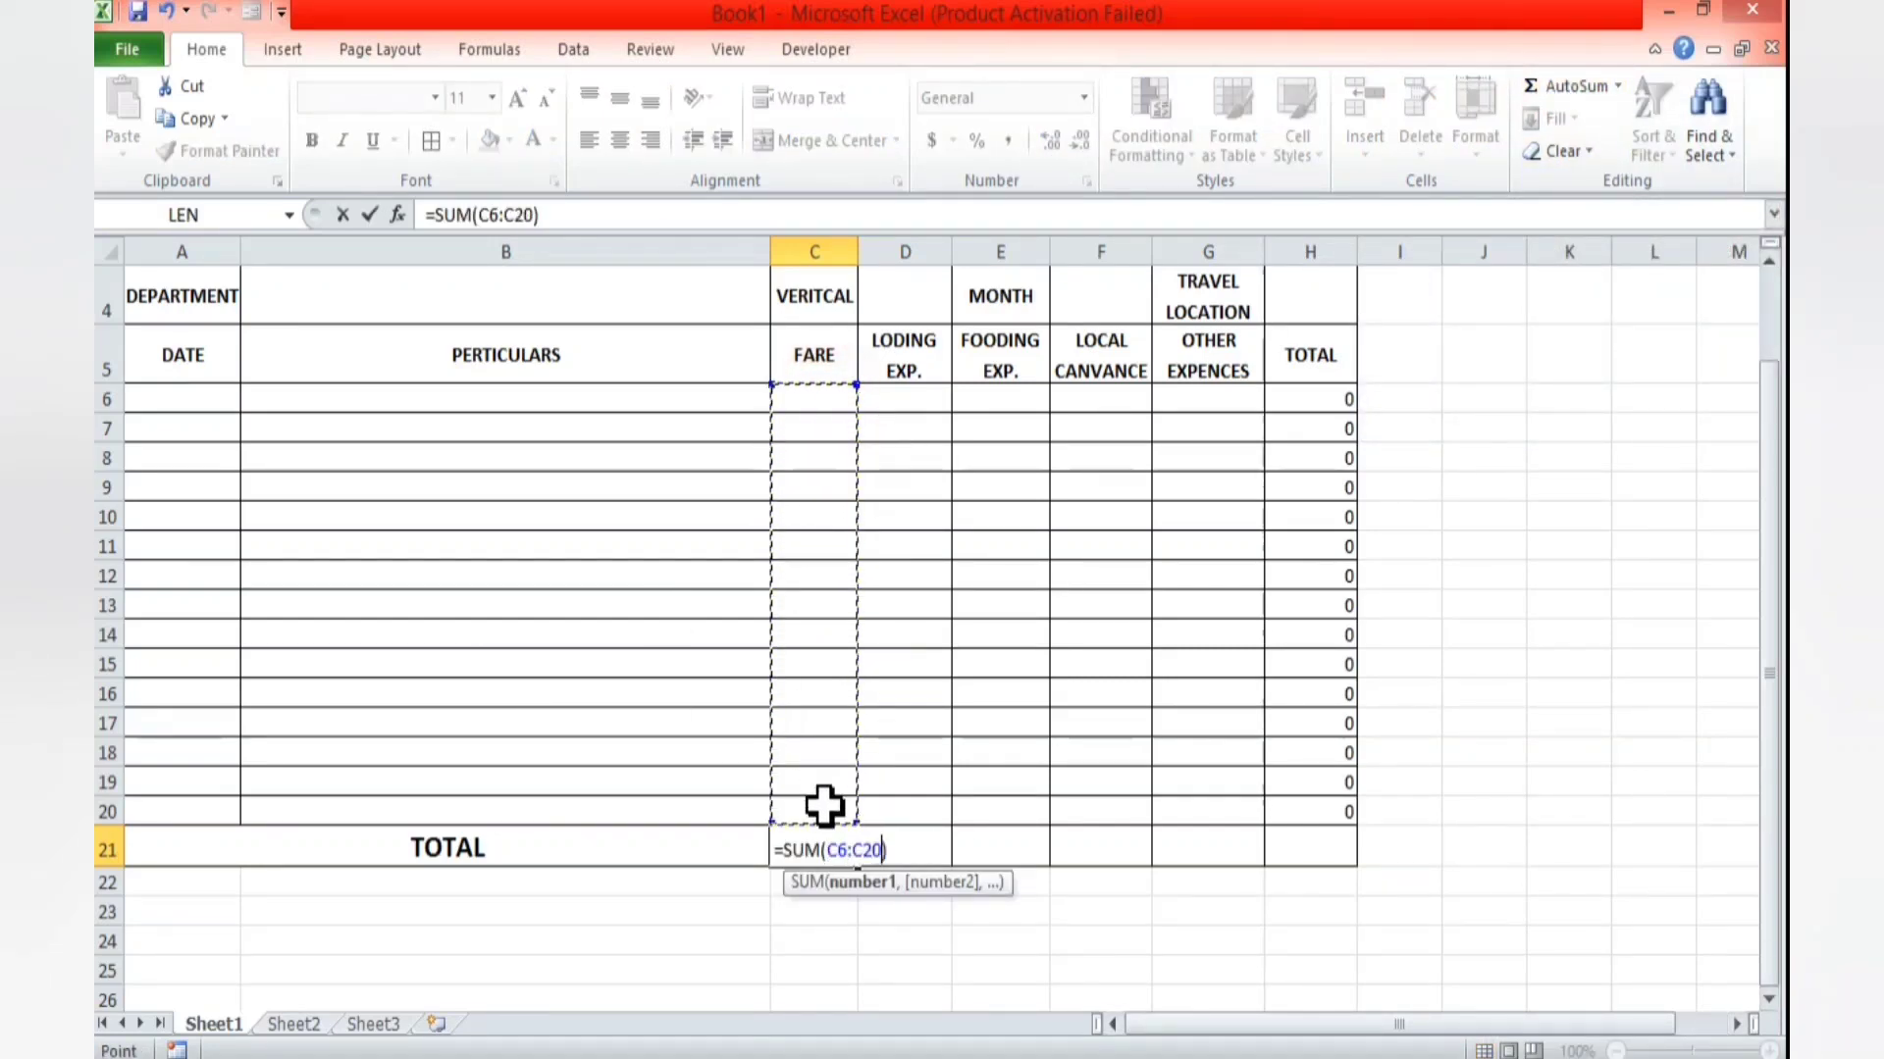
key(Return)
- Fill the C21 sum formula across row 21 through H21
click(890, 849)
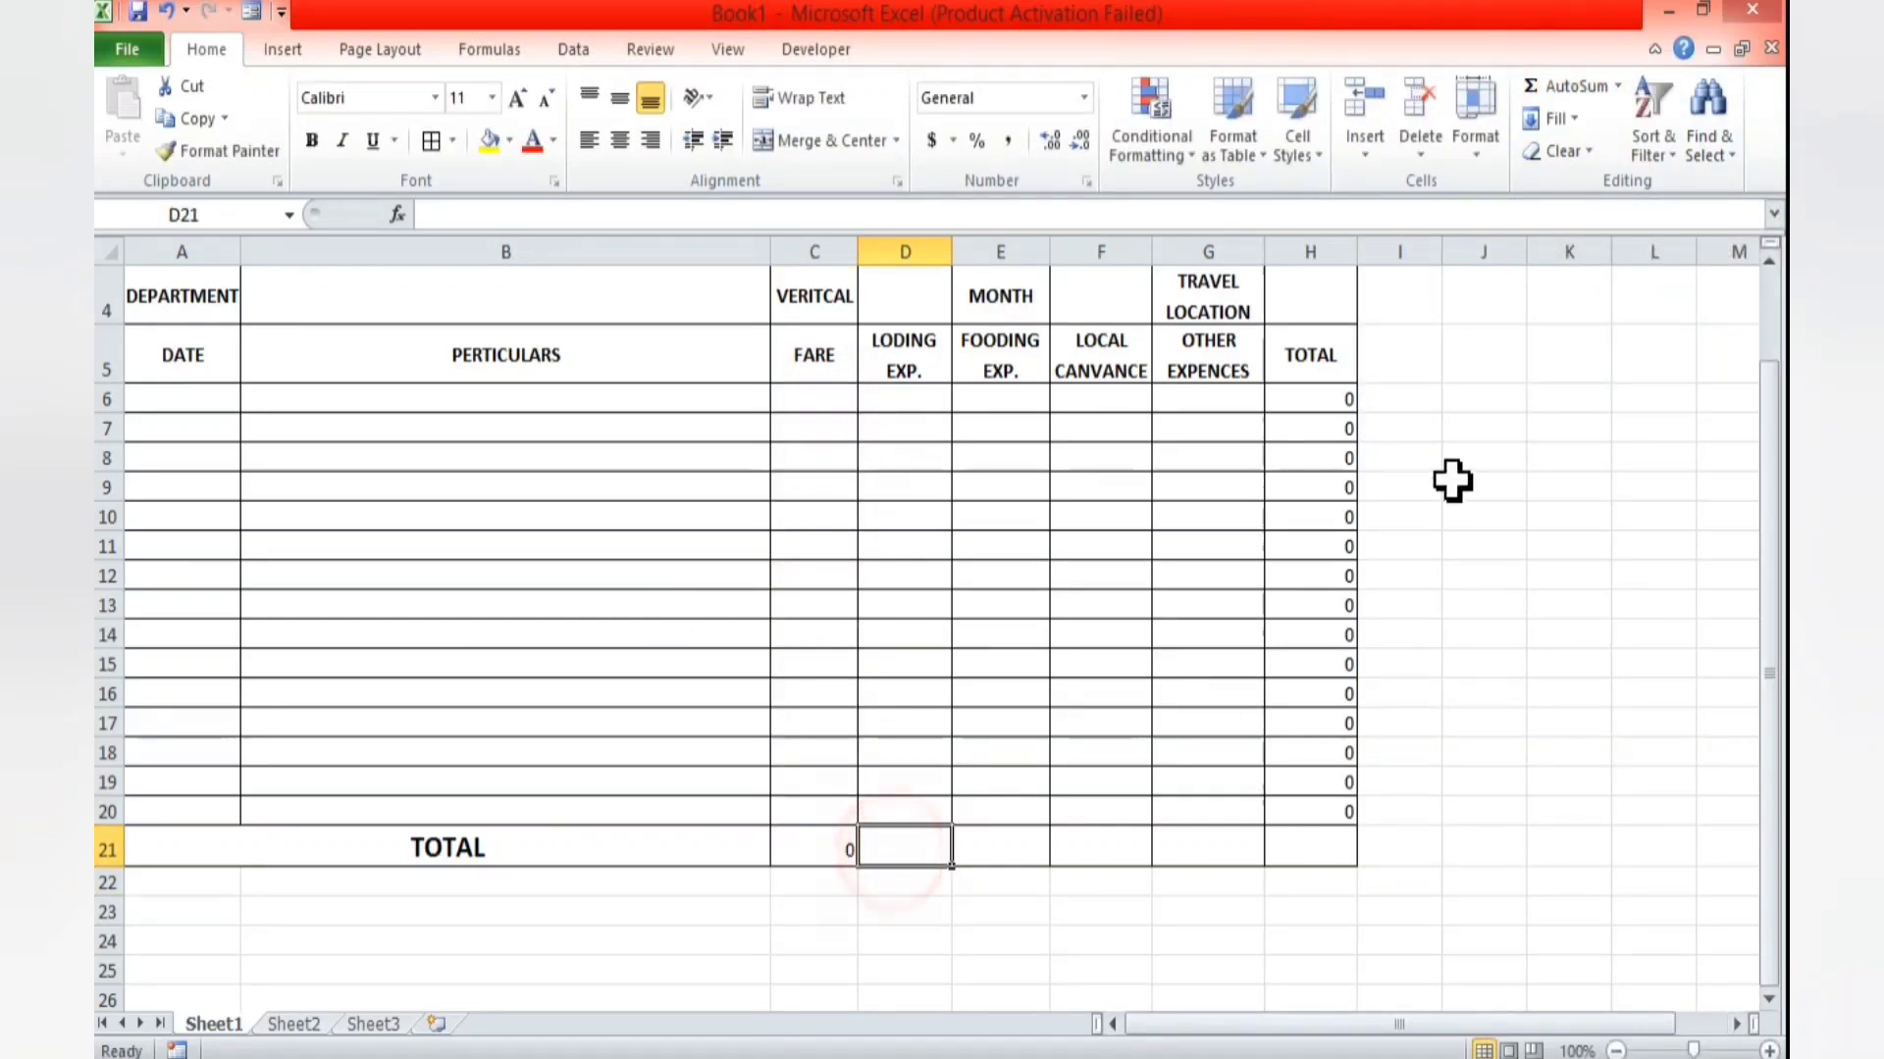
click(838, 849)
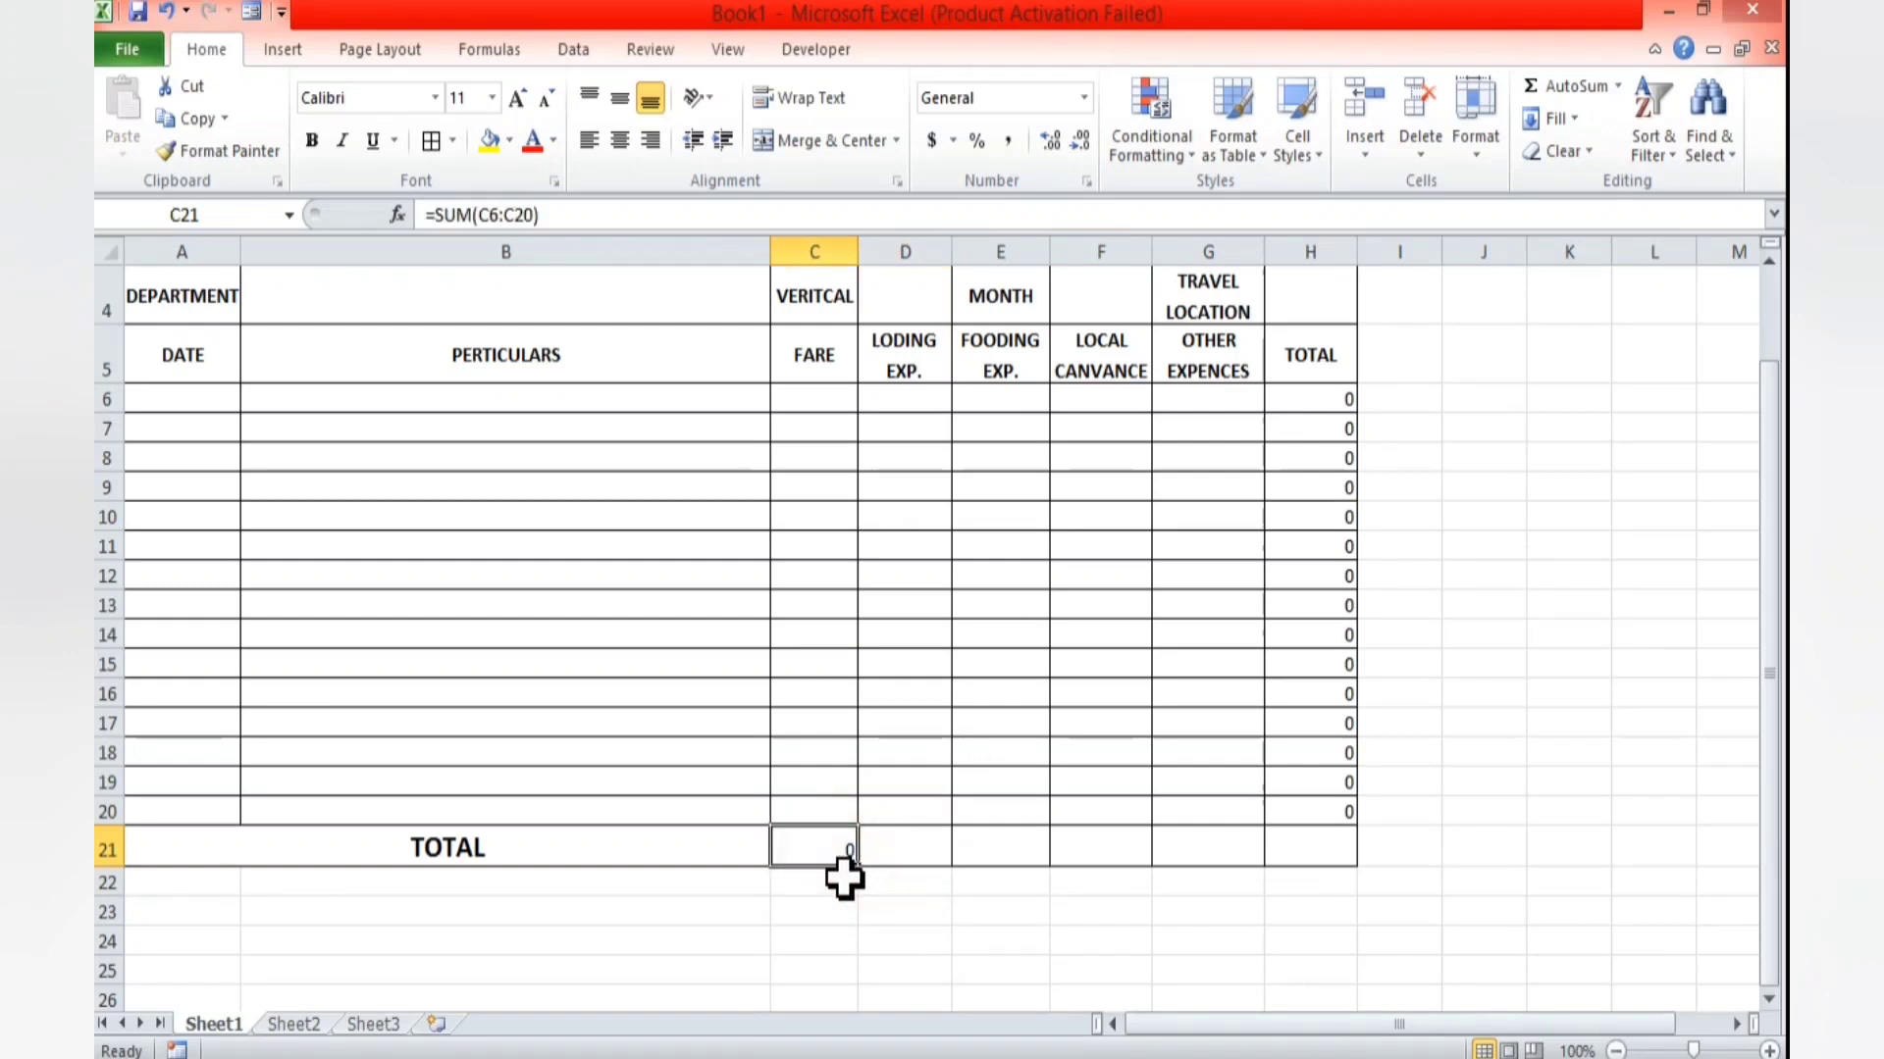
drag(858, 869, 1337, 855)
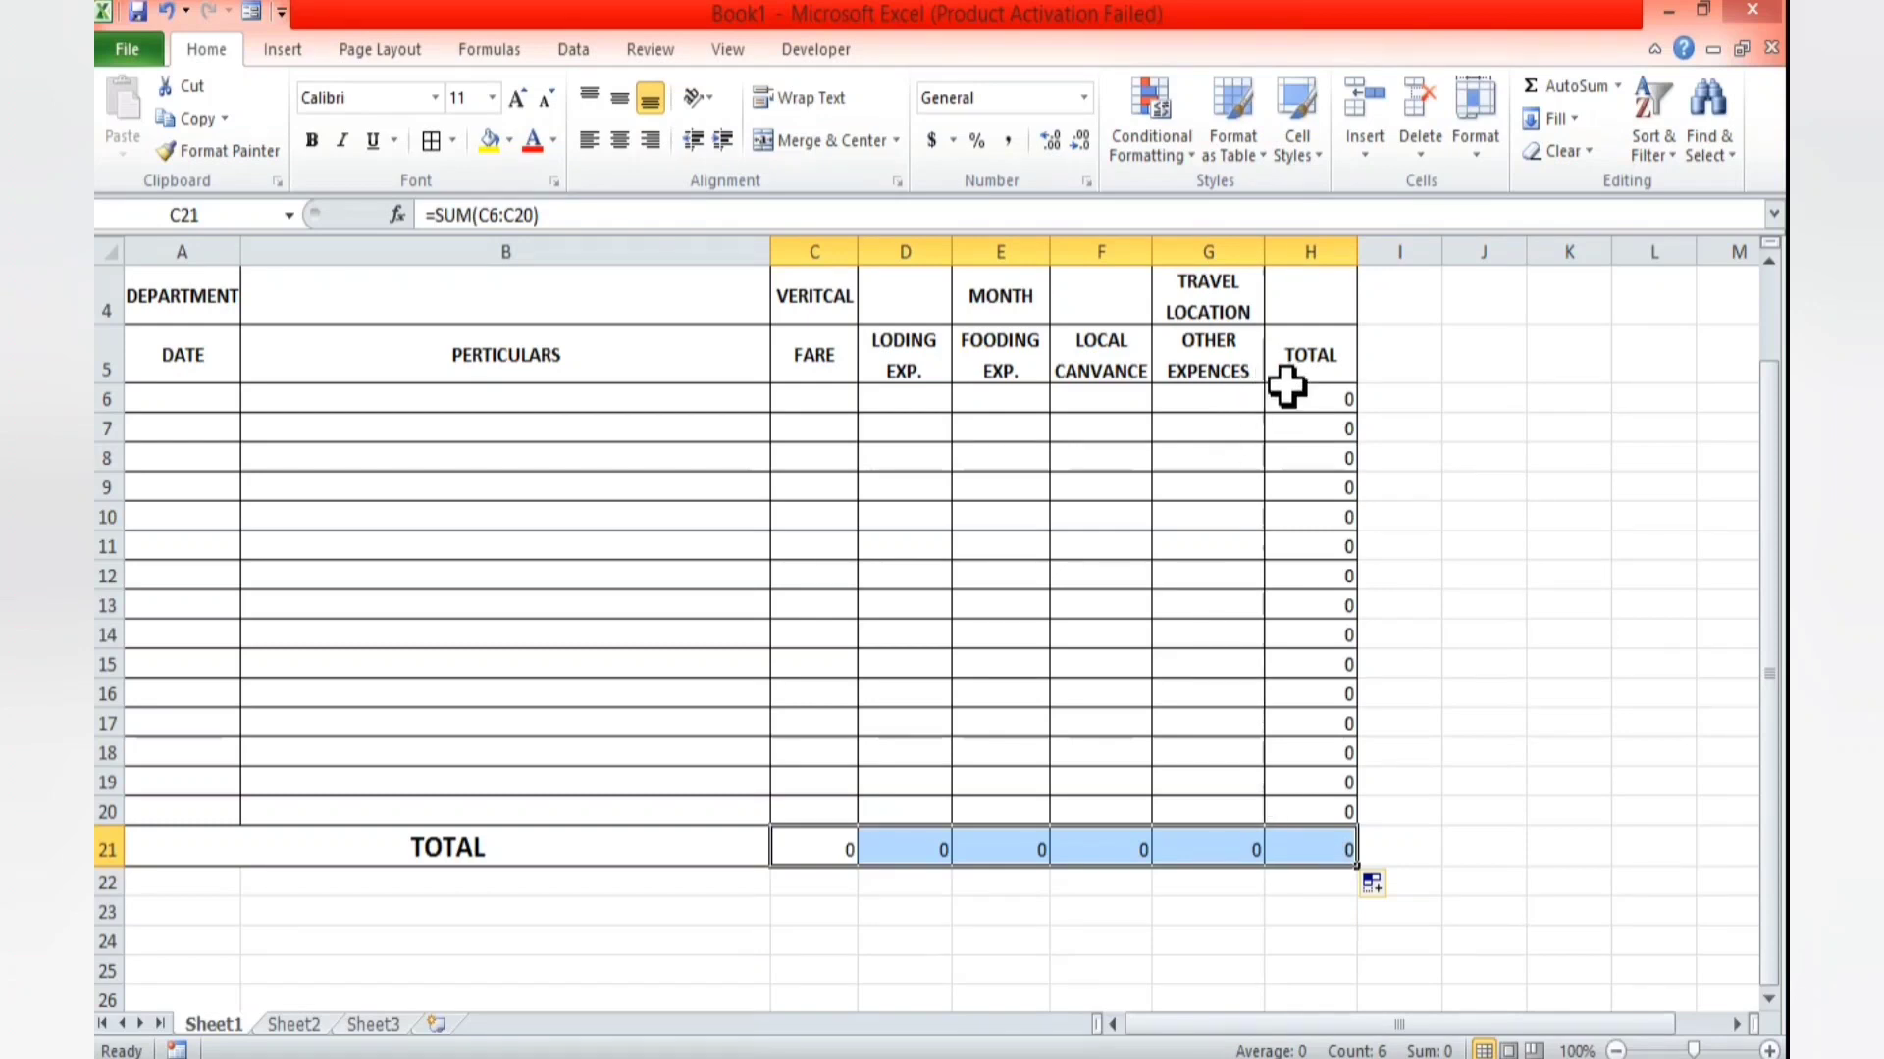
drag(1307, 399, 1326, 811)
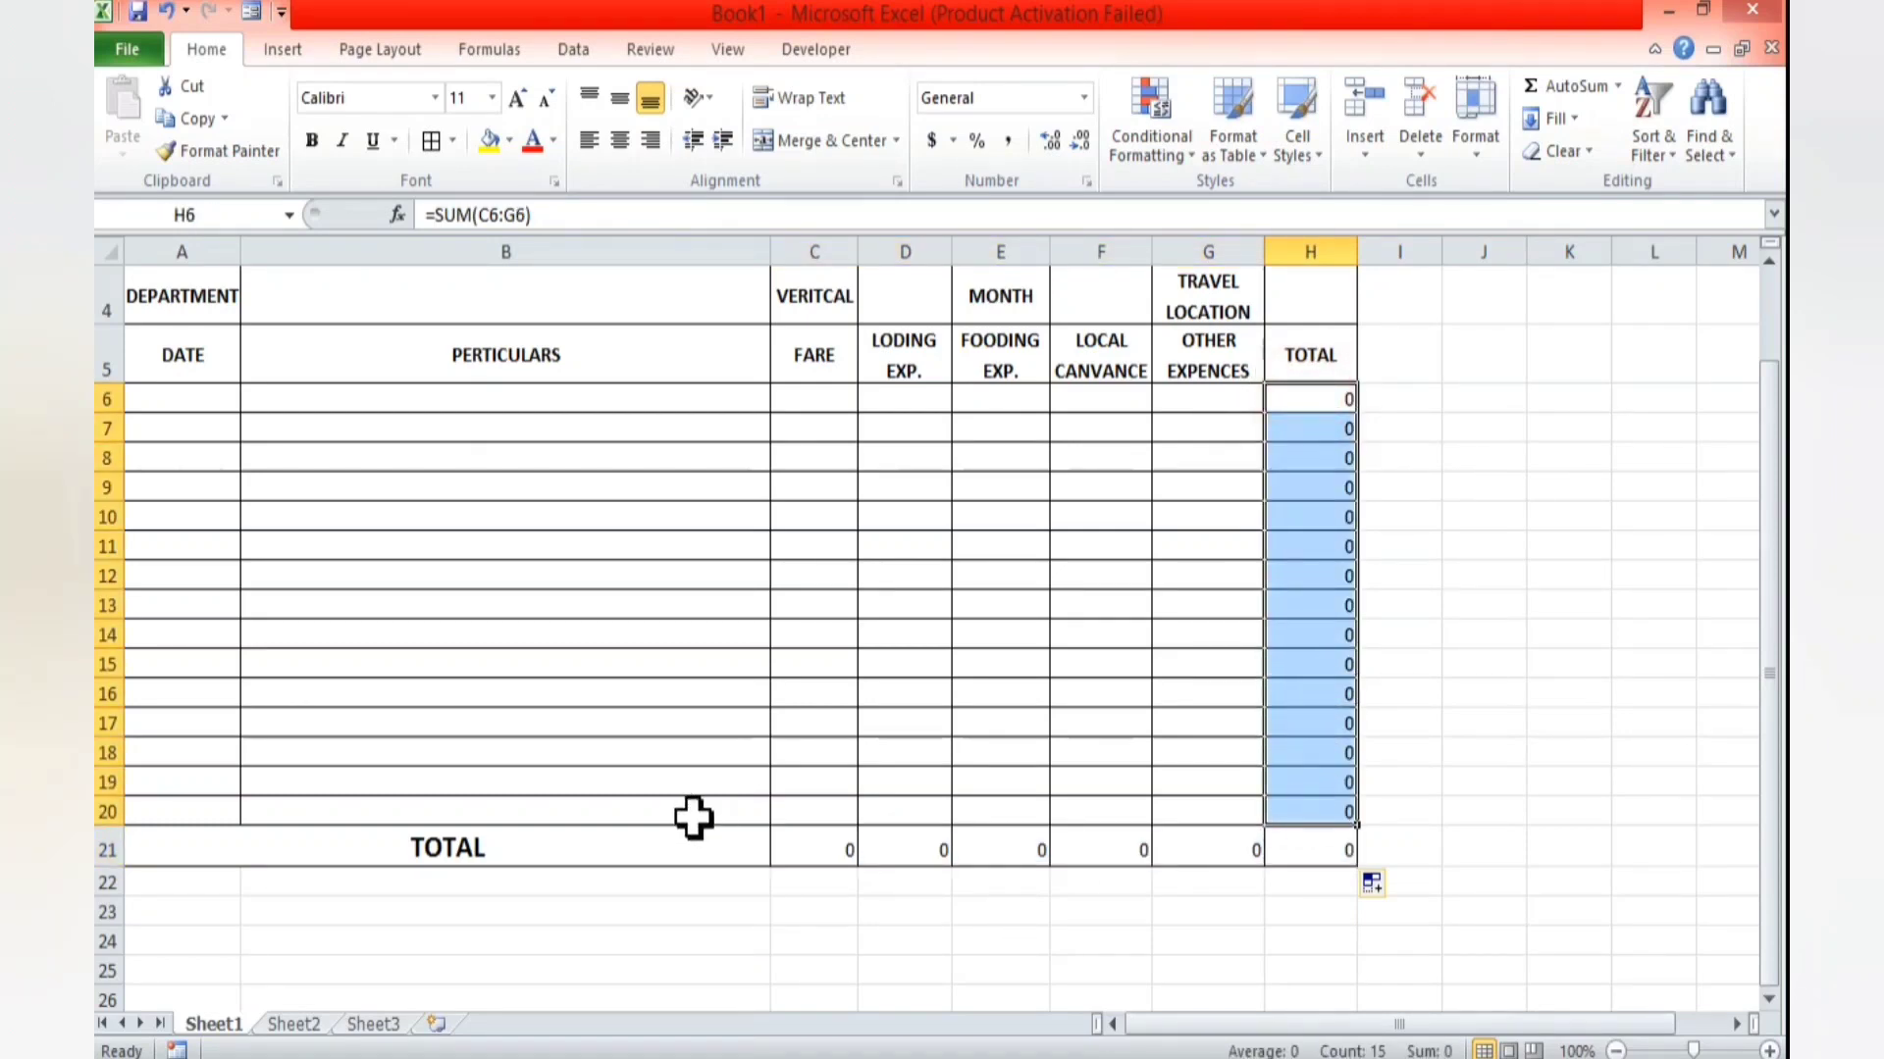
drag(824, 852, 1334, 851)
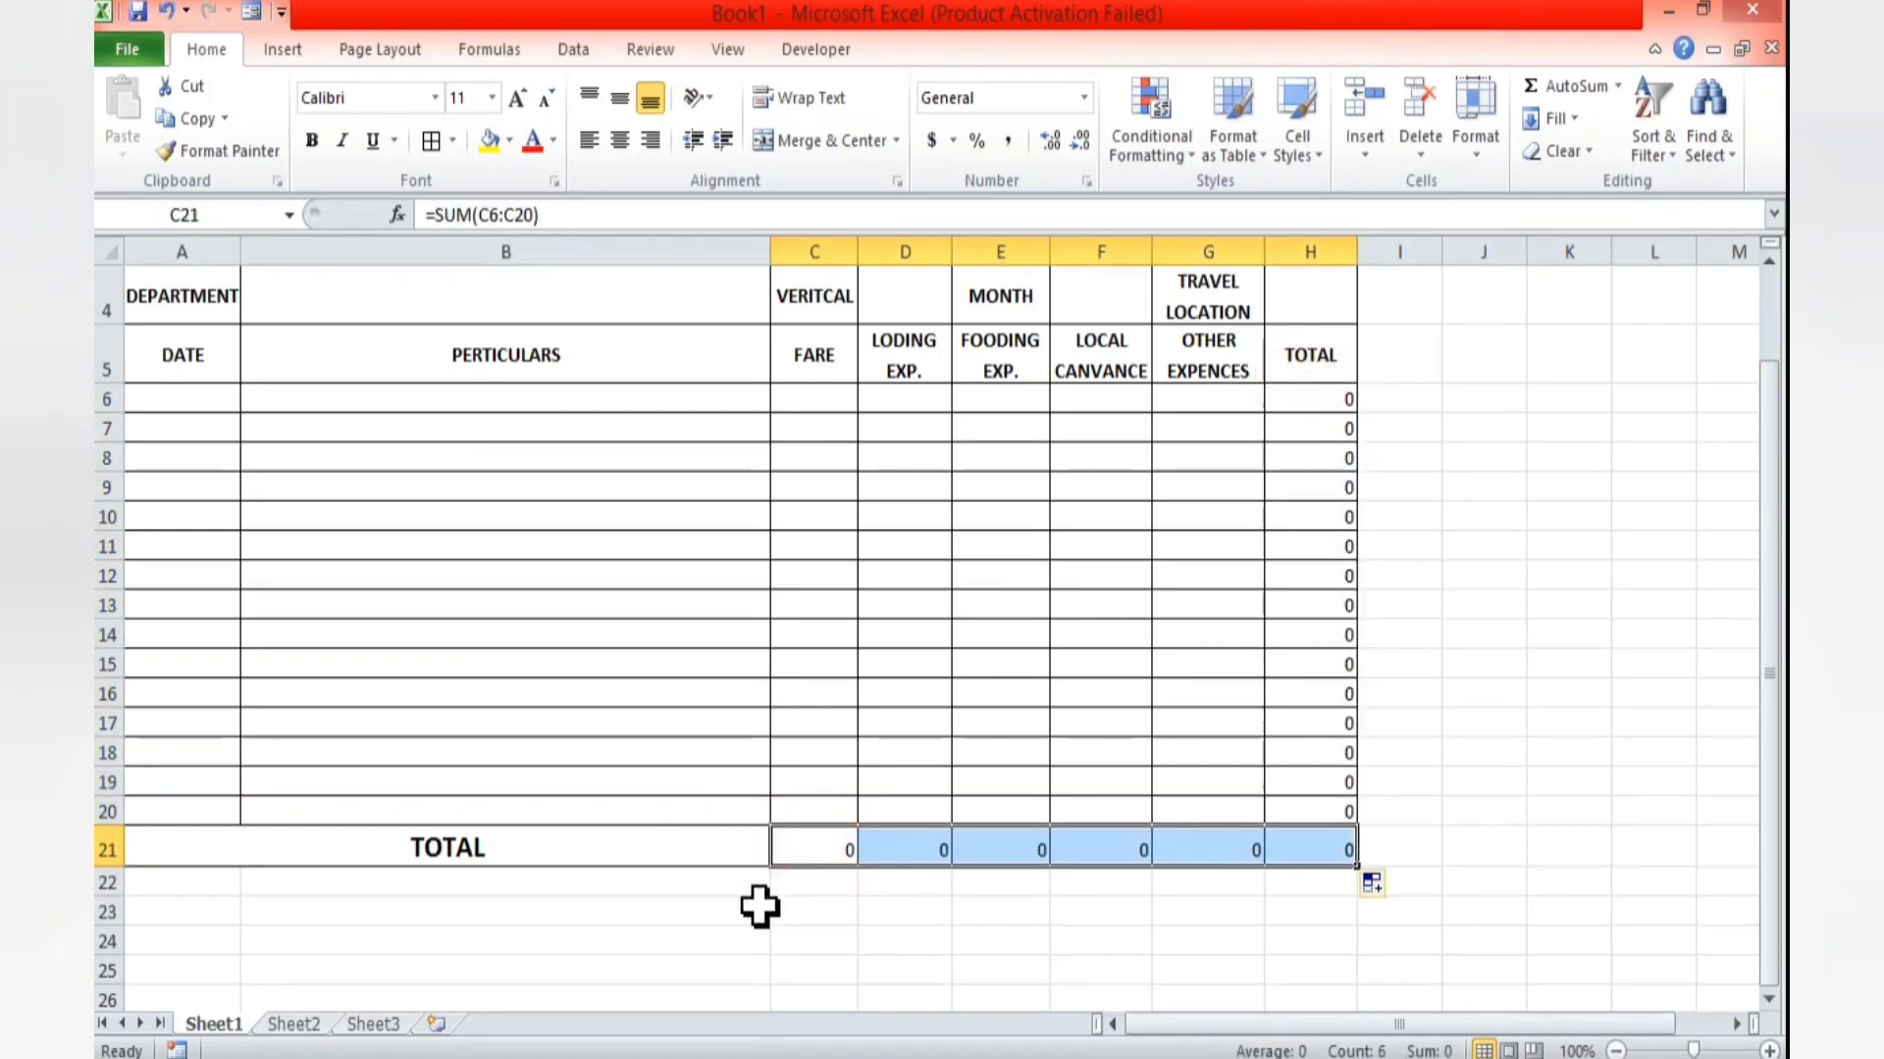
scroll(509, 756, up, 1)
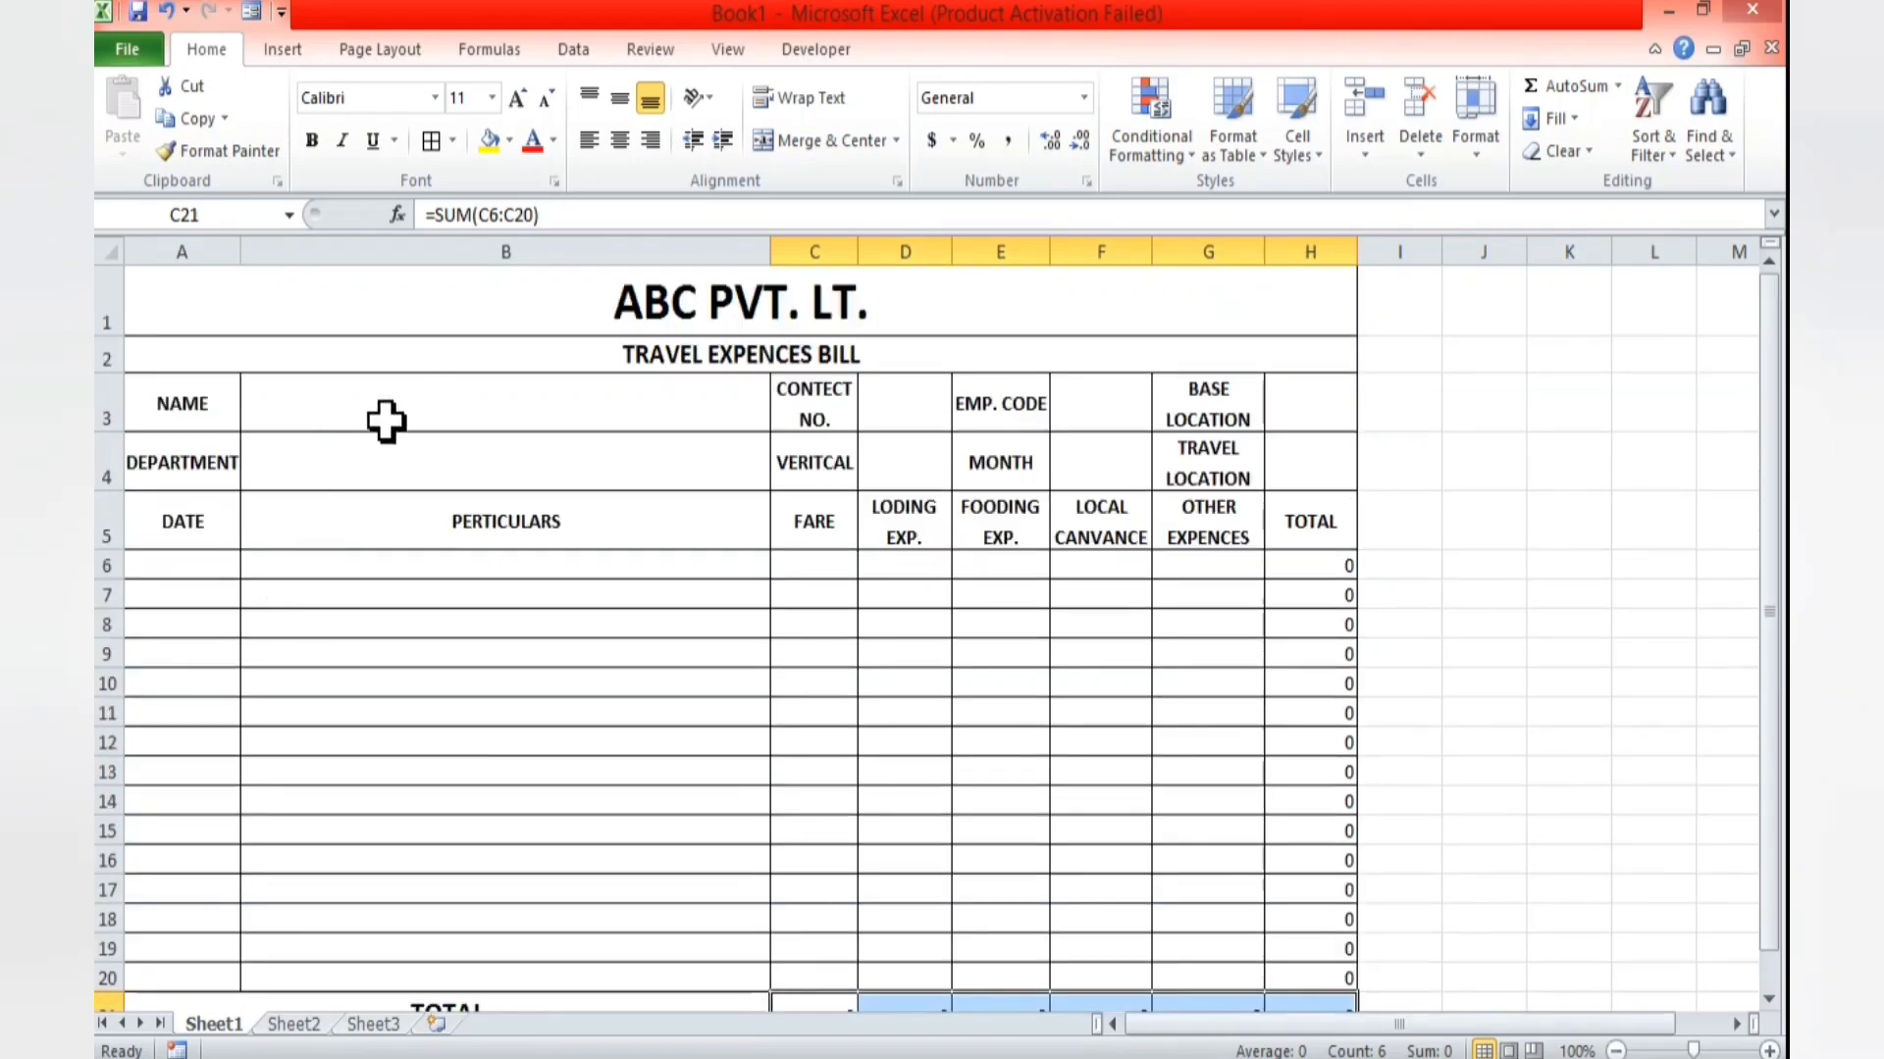
- Enter the employee's name beside NAME and IT as the department
click(327, 409)
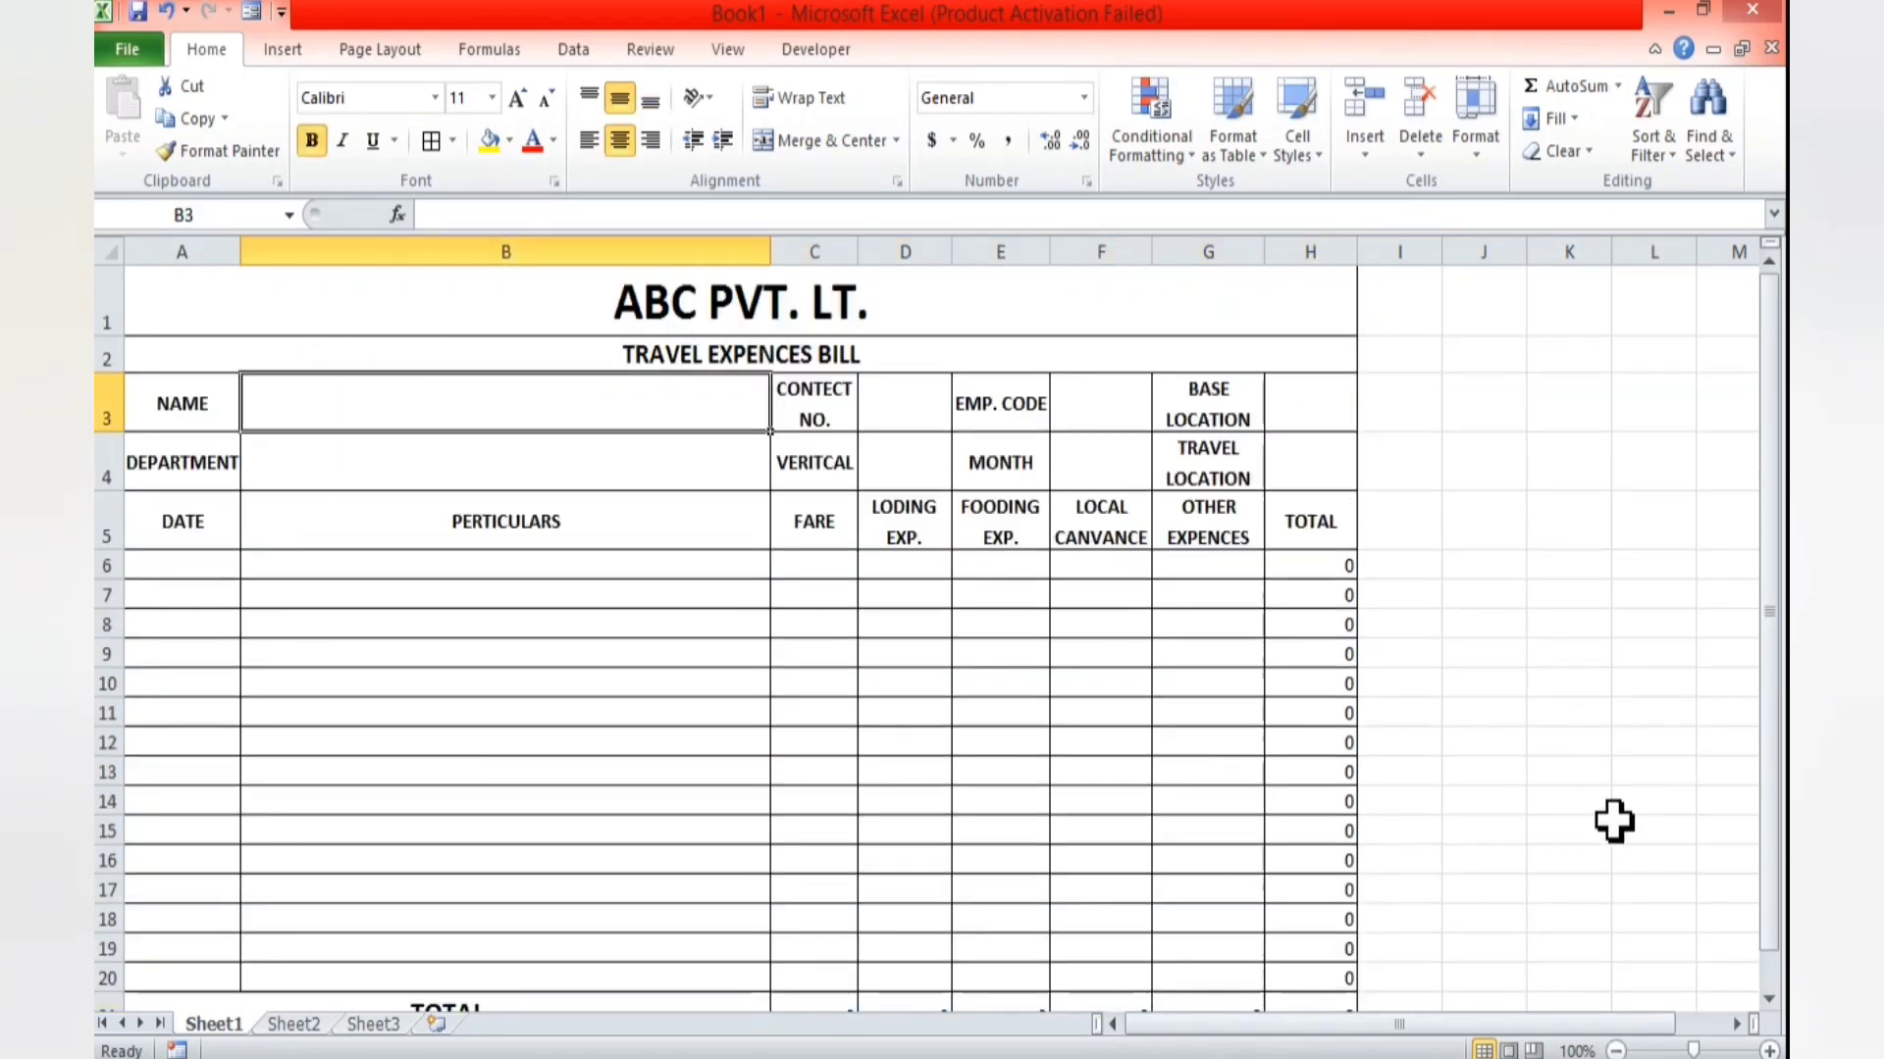
text(YUVRAJ)
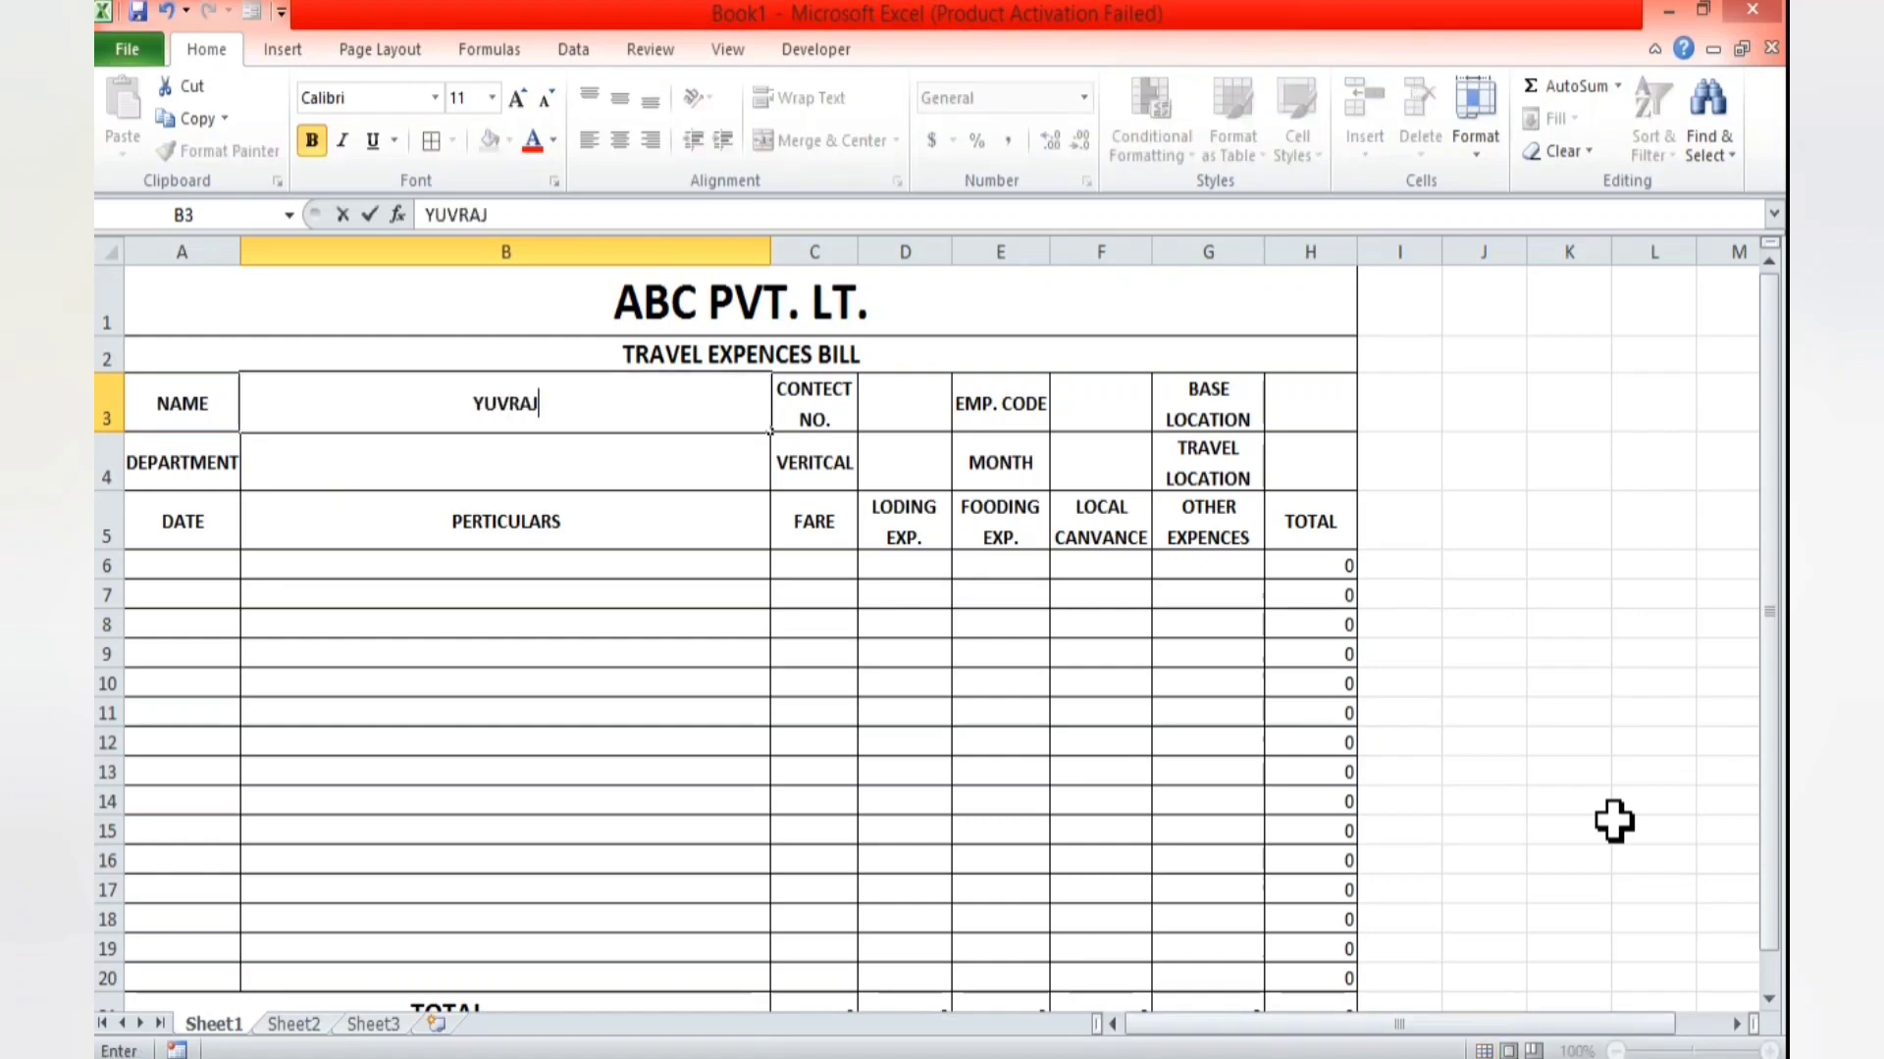
text( SAINI)
key(Return)
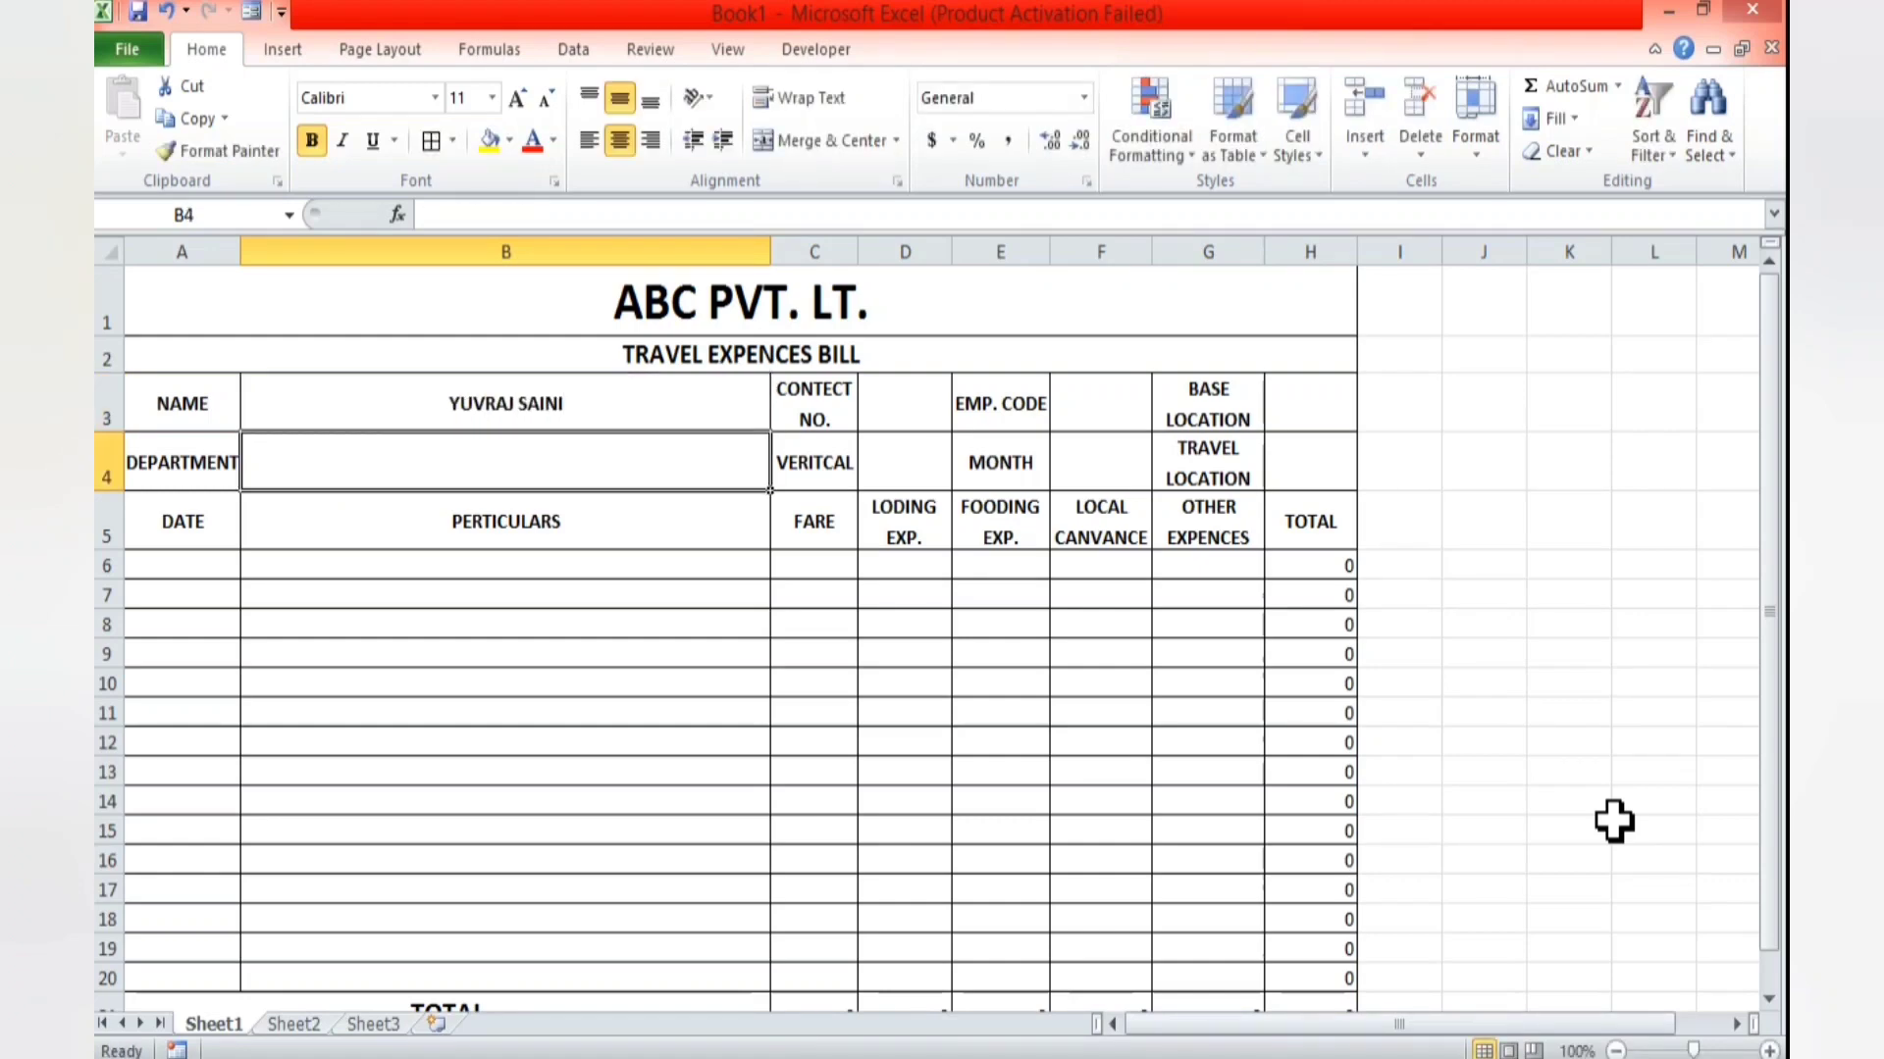
text(IT)
key(Tab)
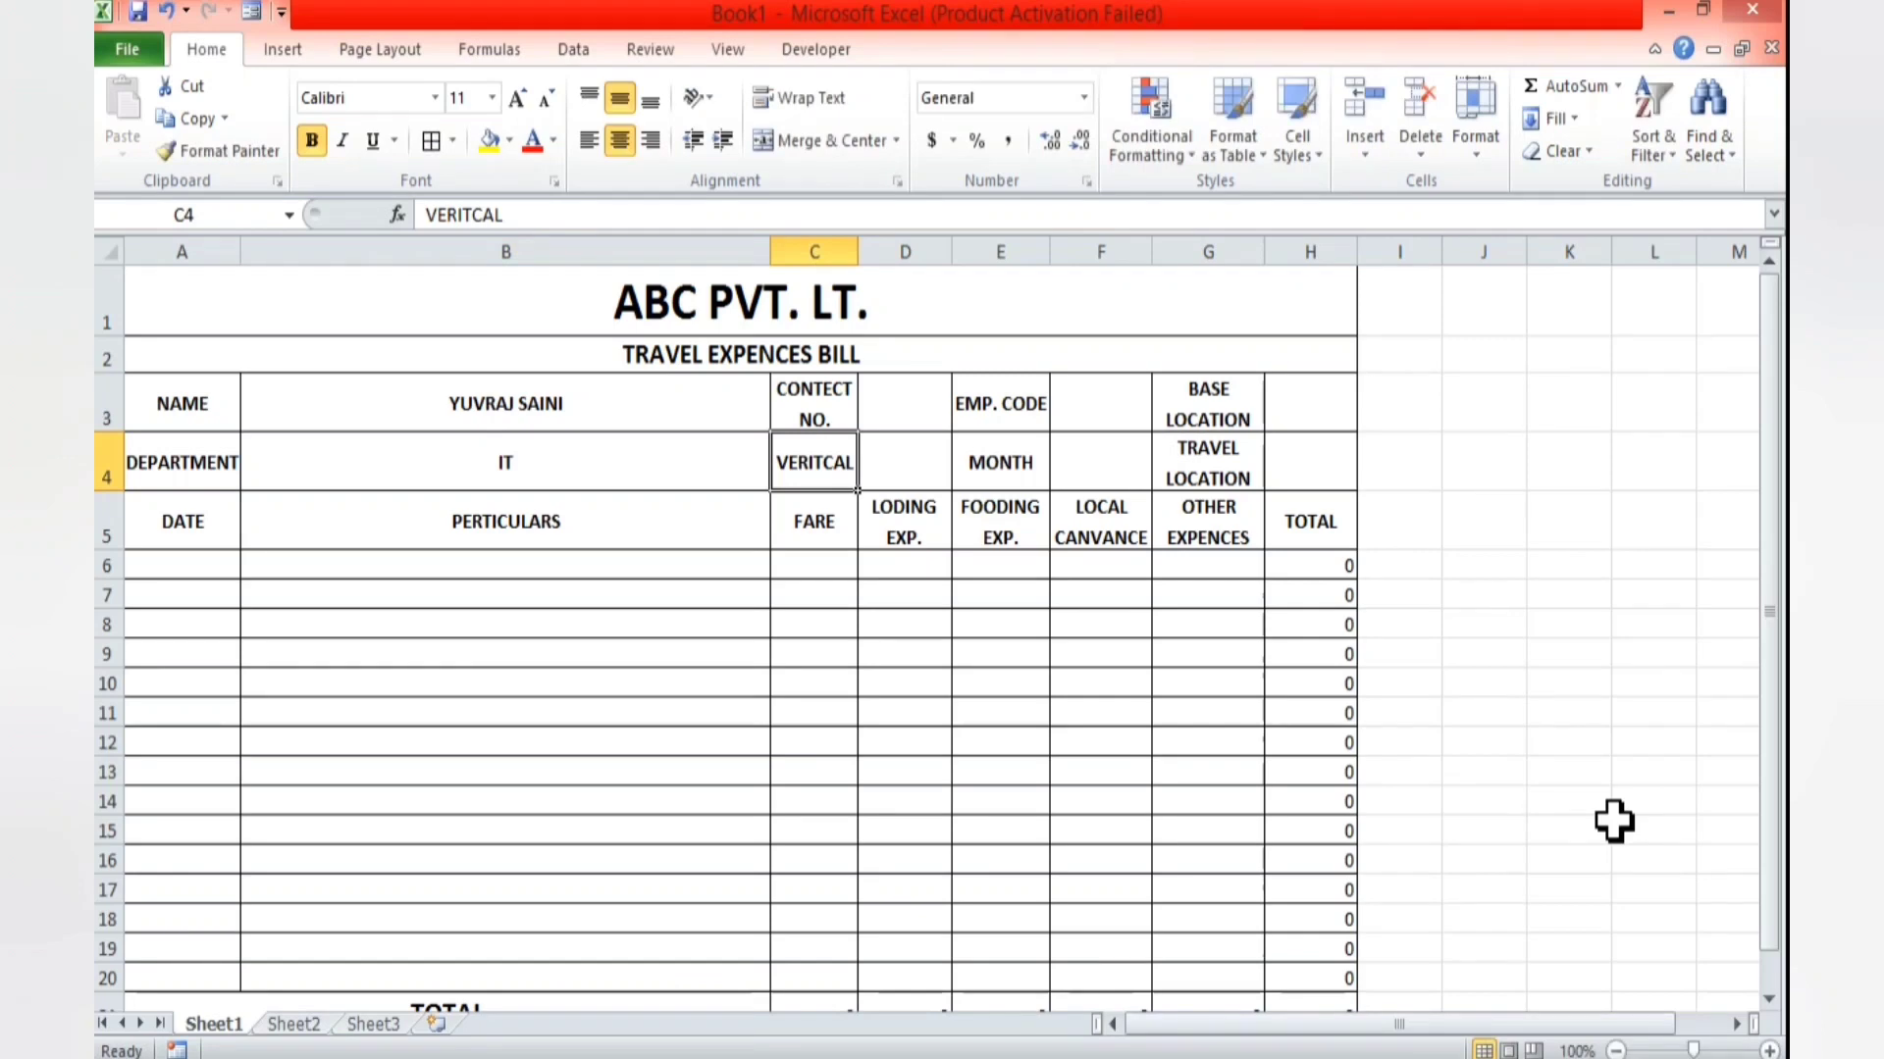
- Enter the employee's contact number in D3
key(Tab)
key(Up)
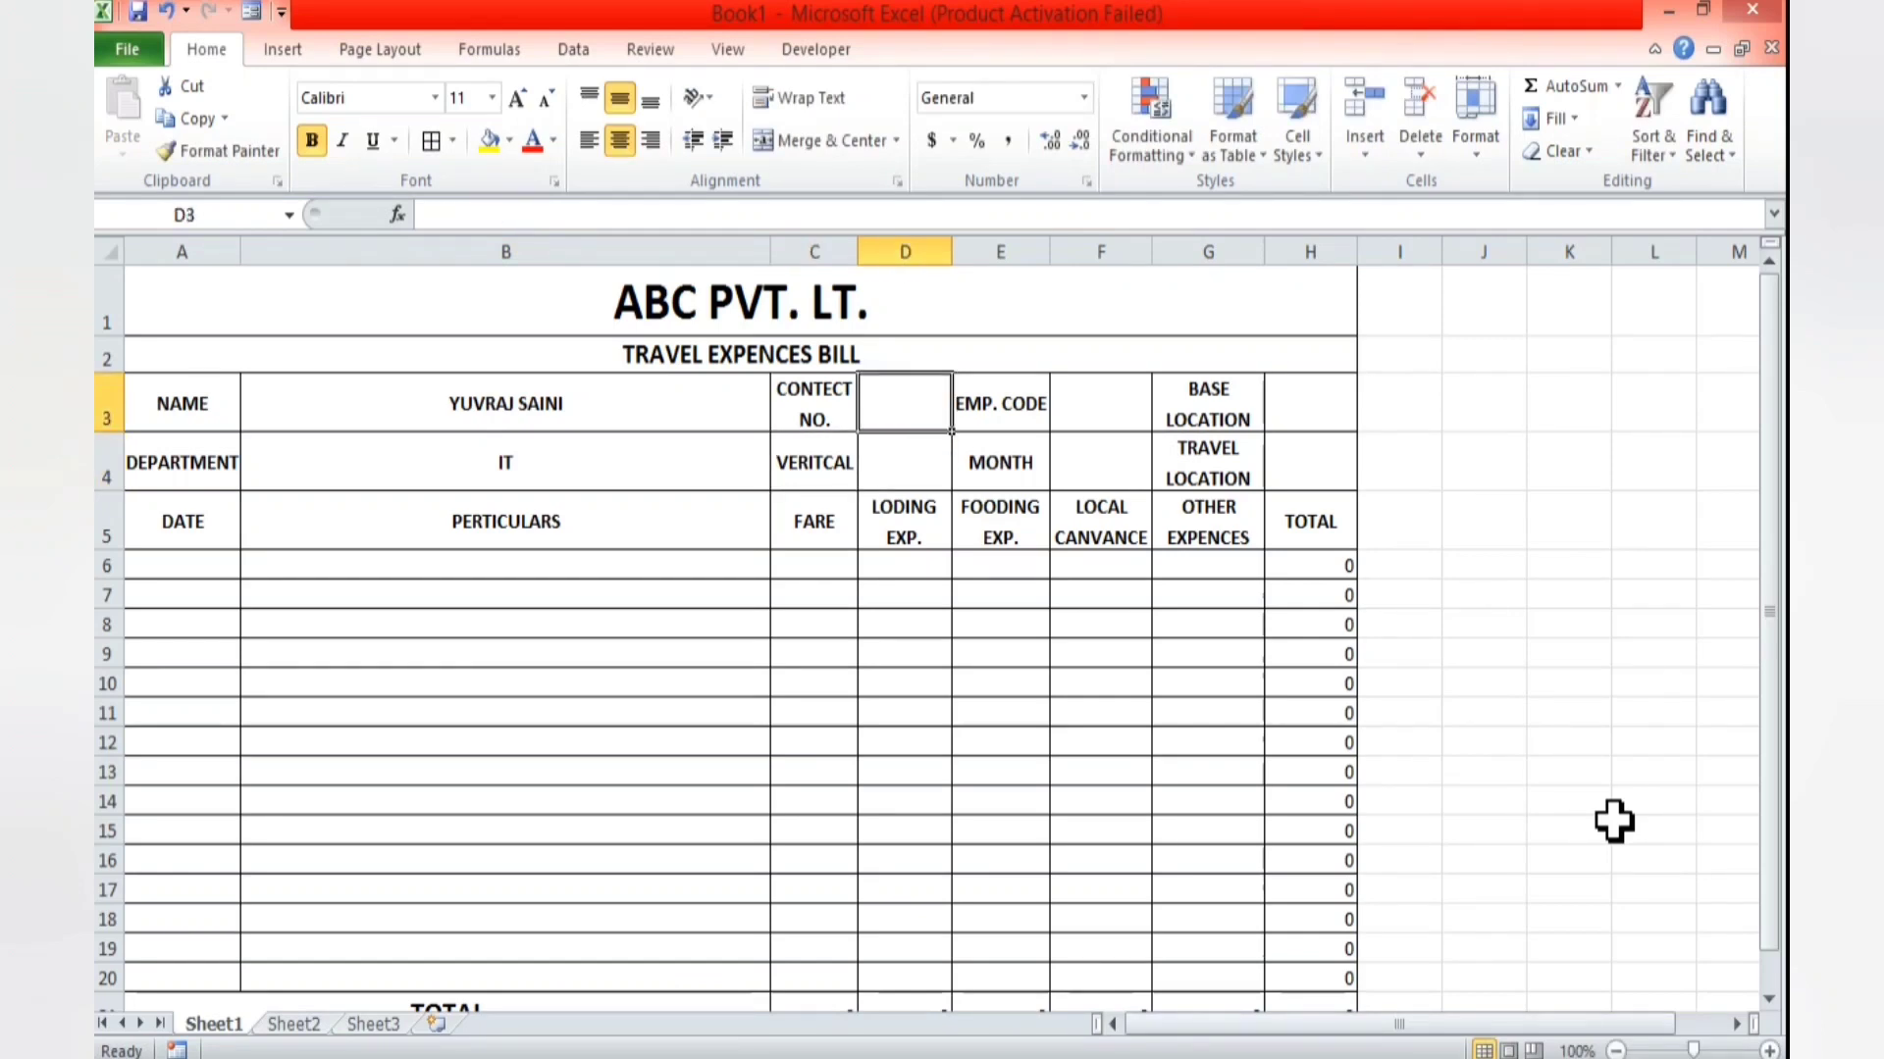
text(123456789)
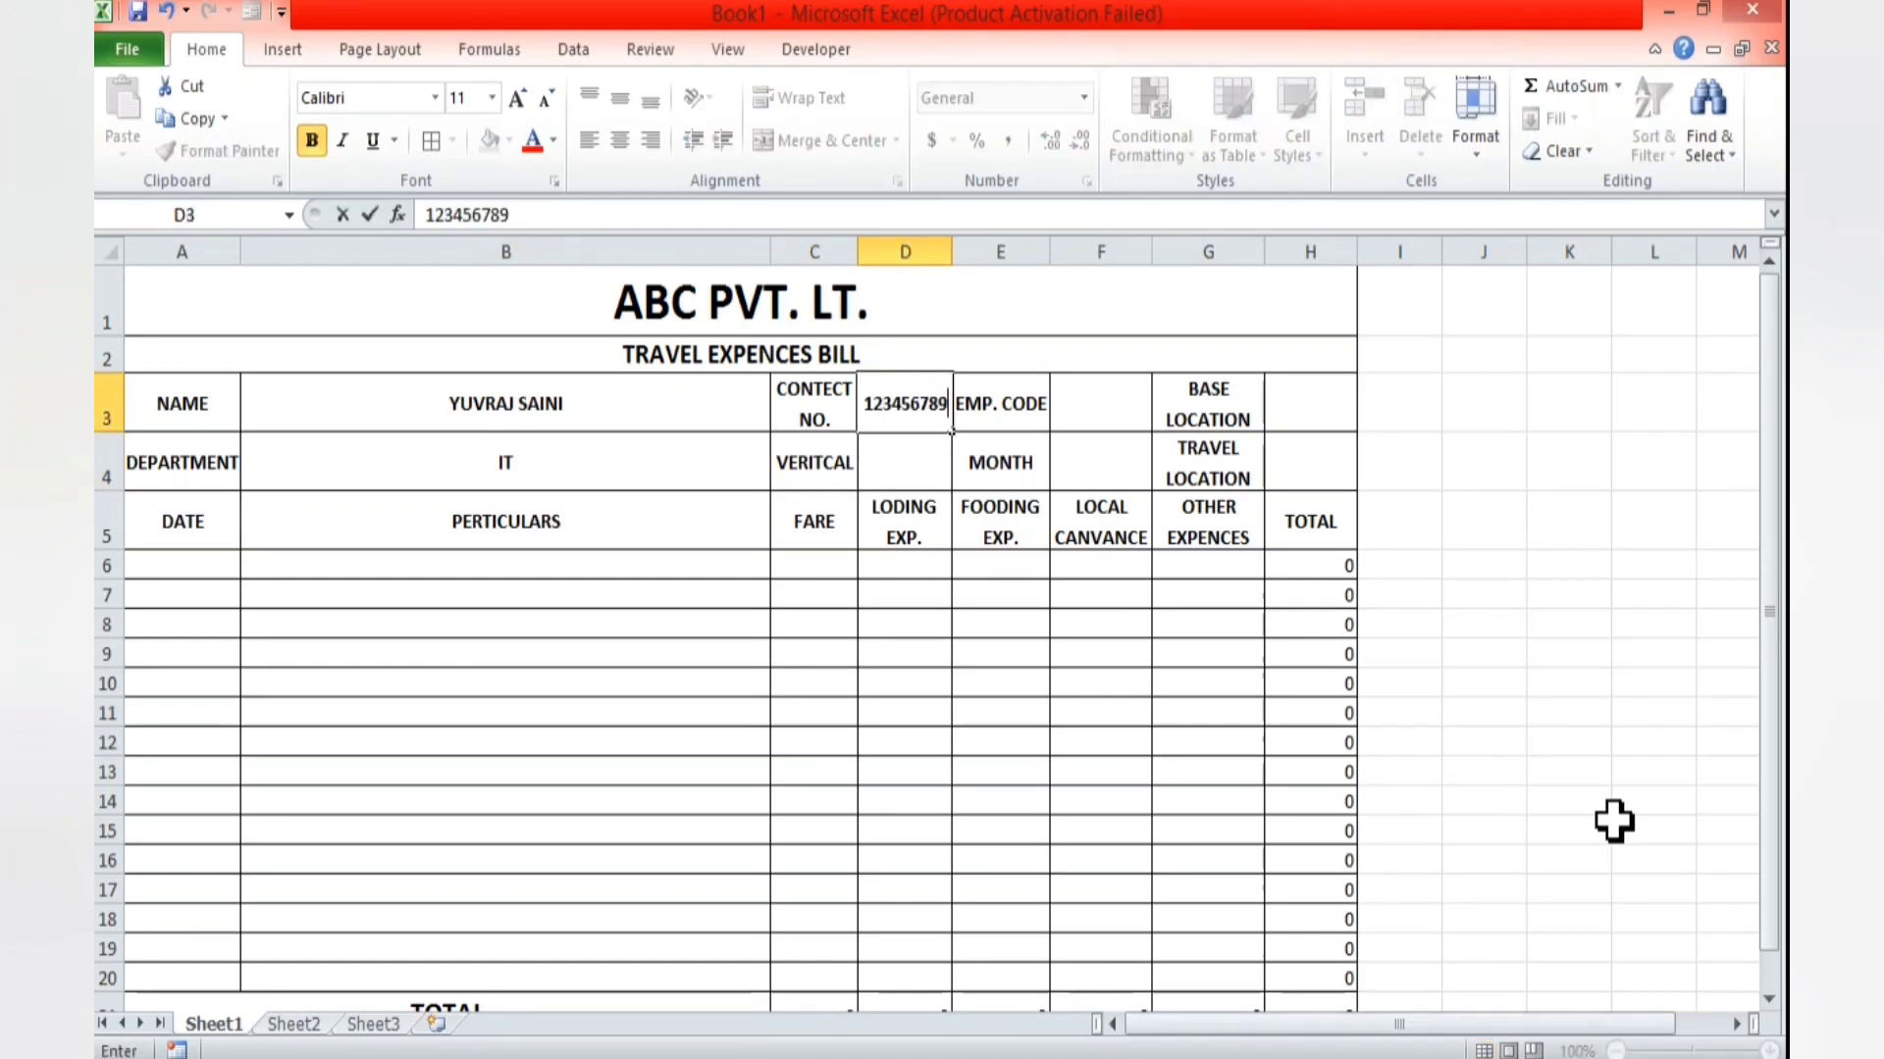
key(Return)
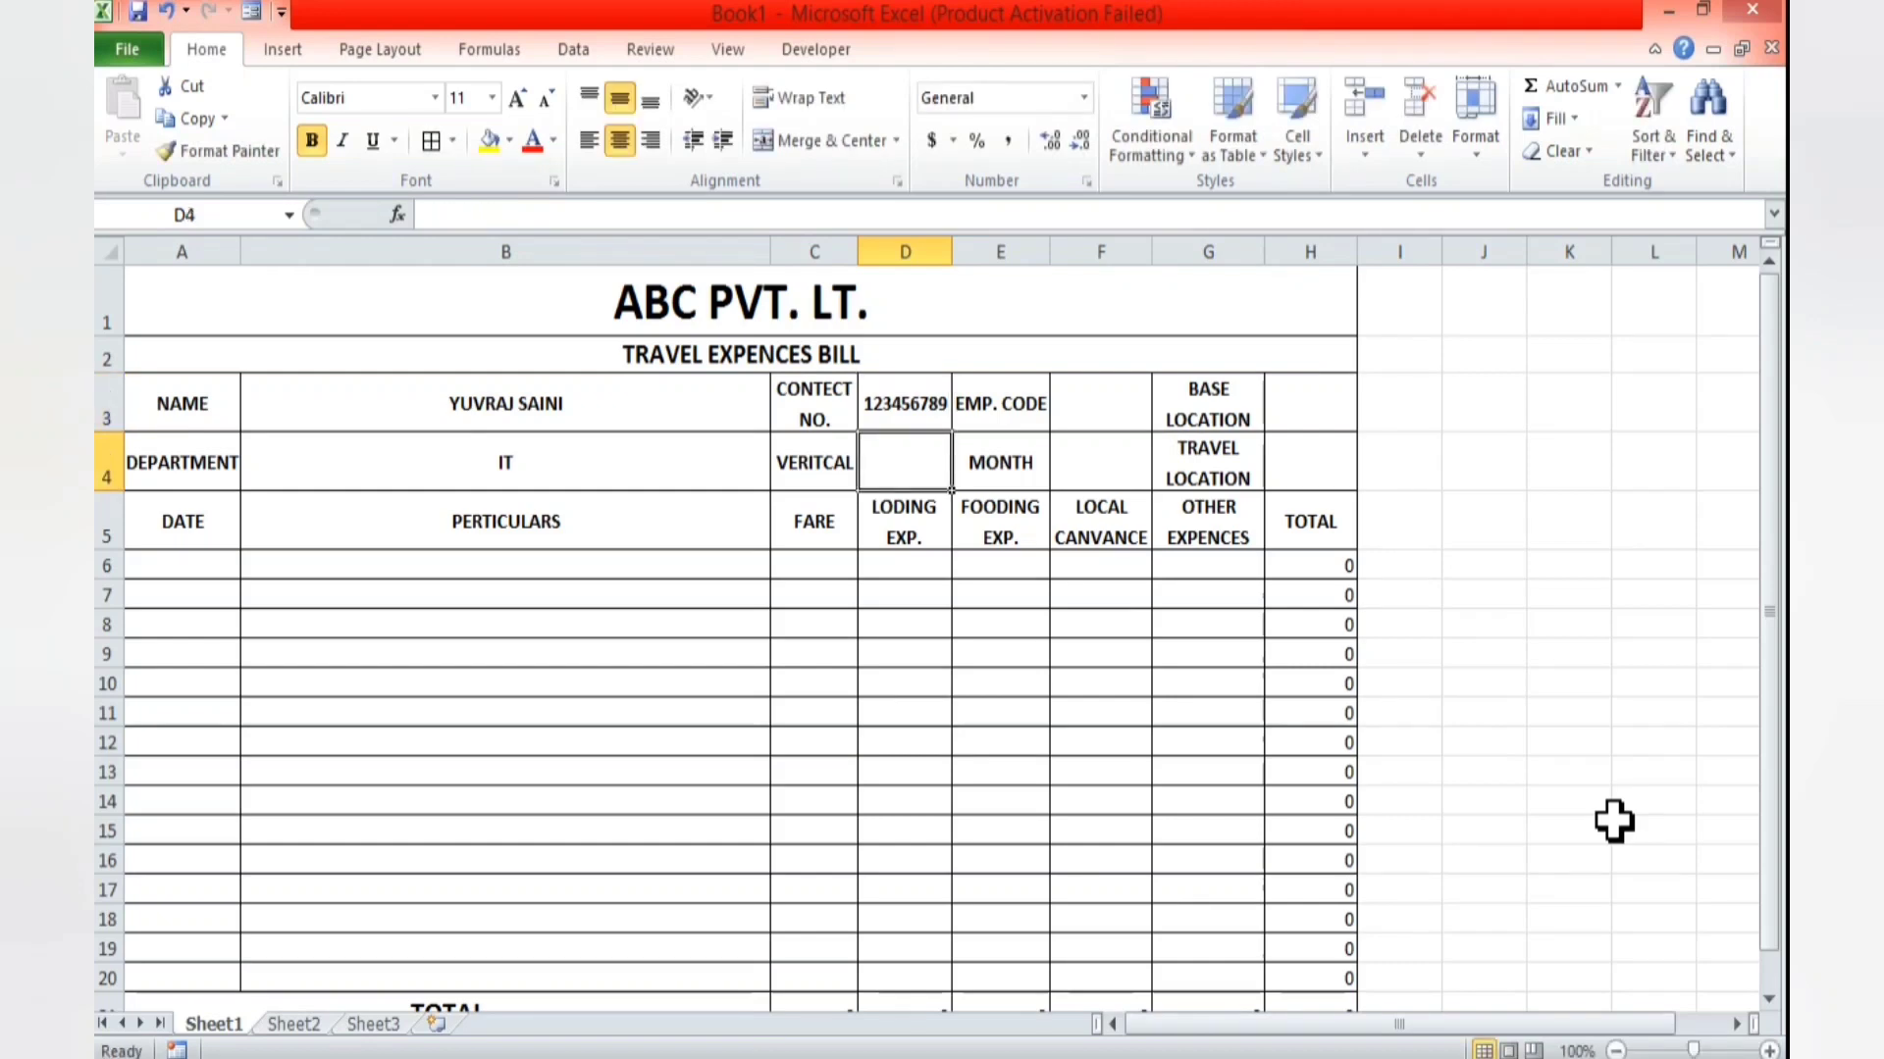
- Fill in the employee code in F3 and JAIPUR as the base location in H3
key(Tab)
key(Up)
key(Tab)
text(A001)
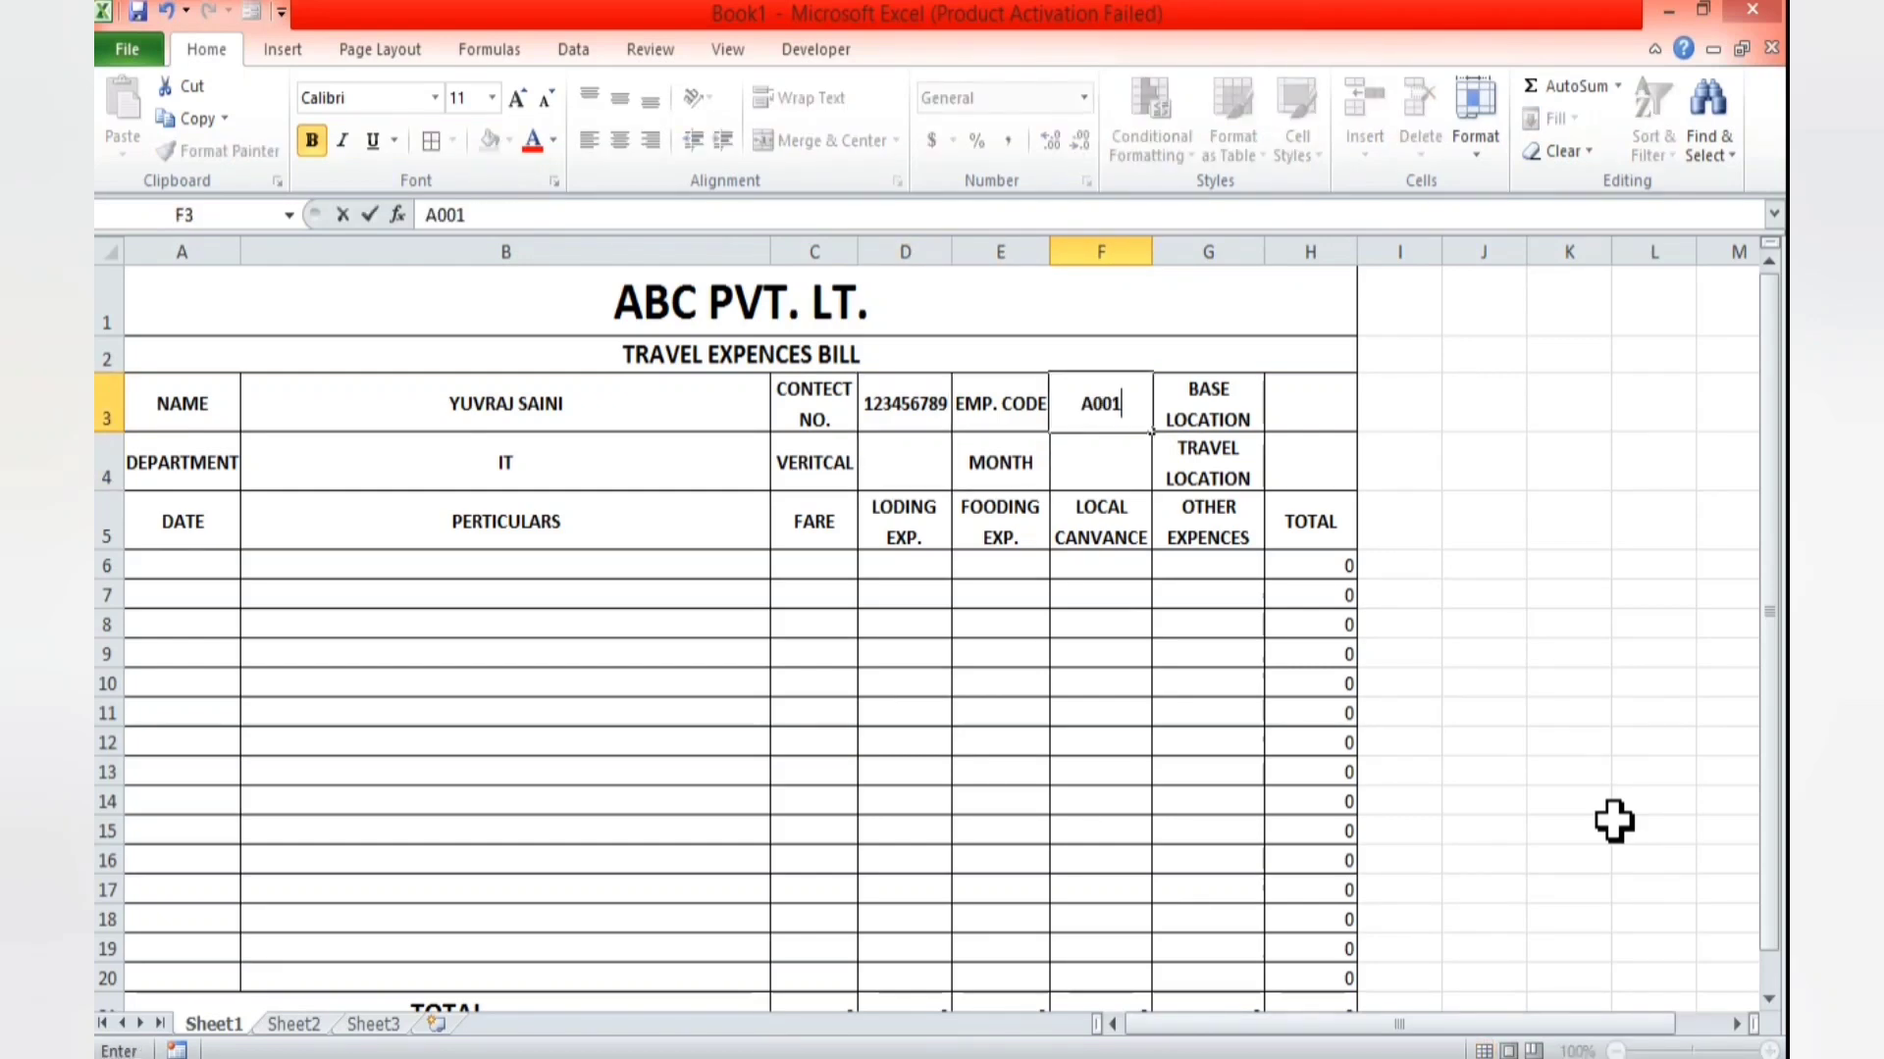
key(Tab)
key(Tab)
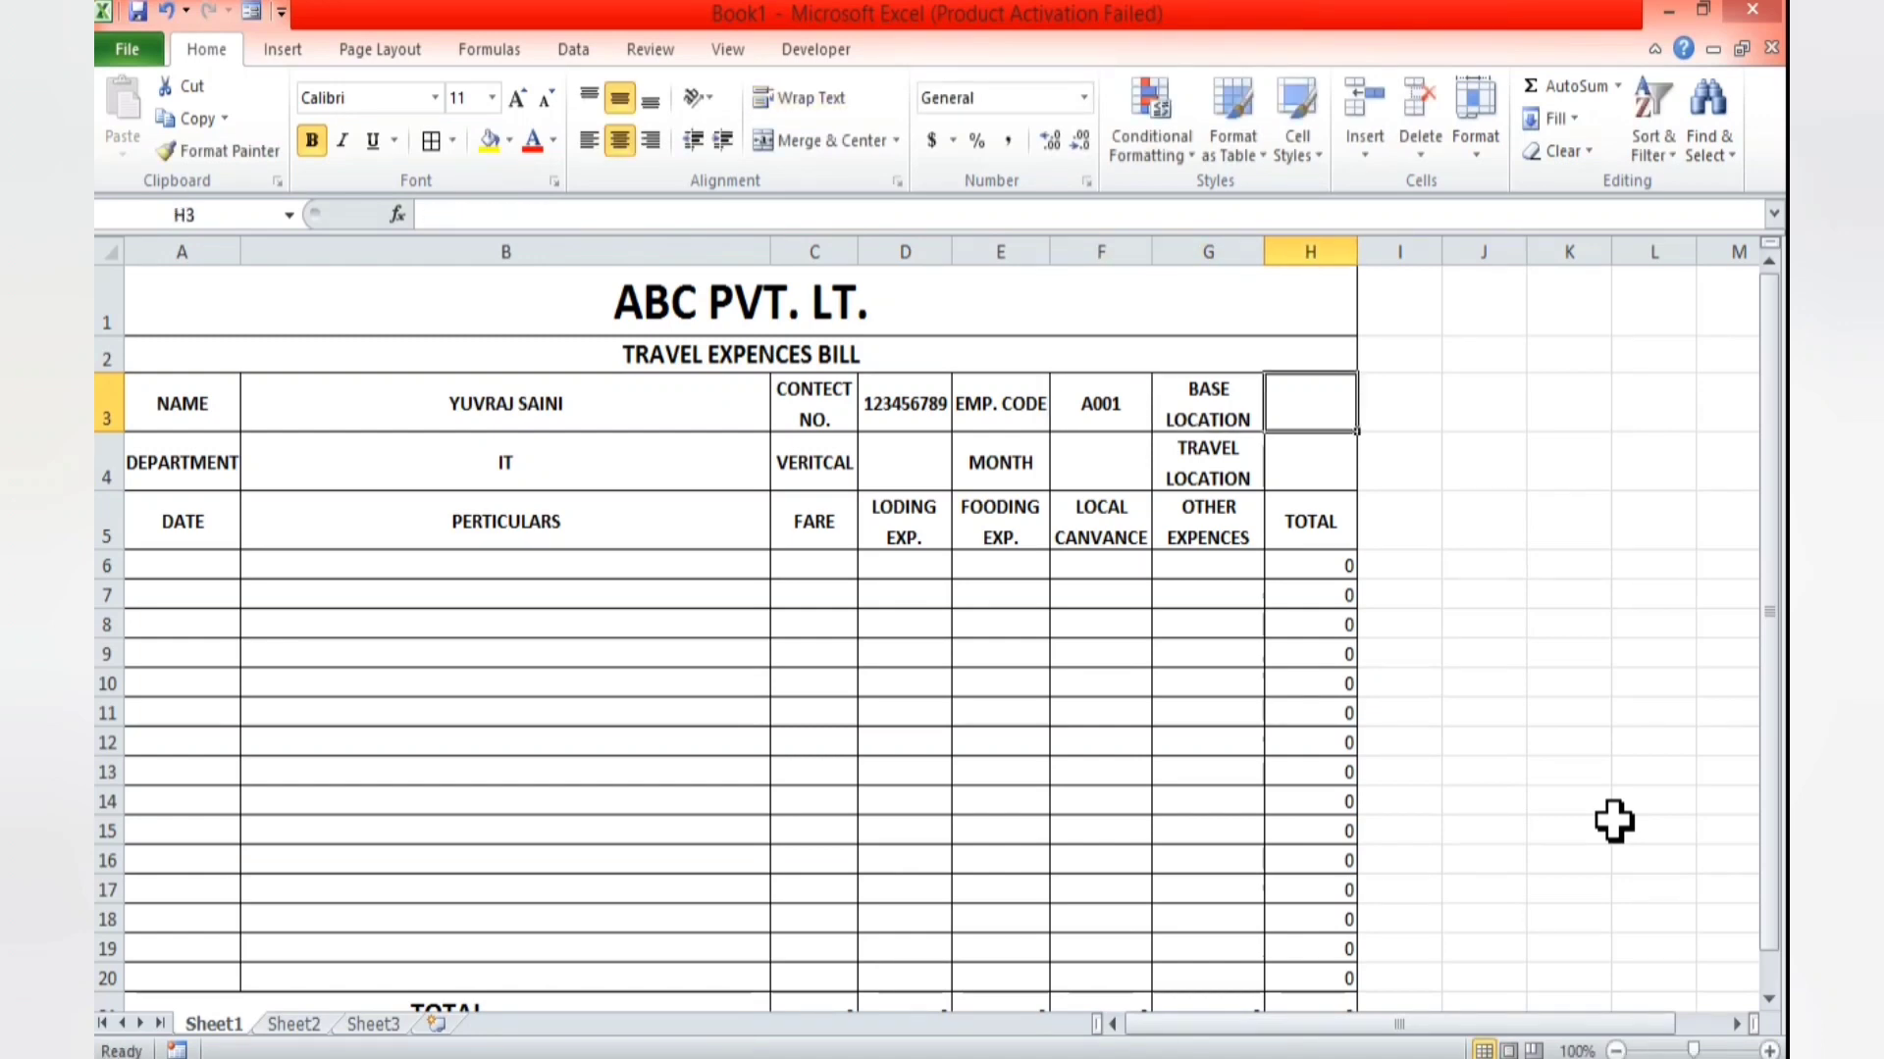
text(JAIPUR)
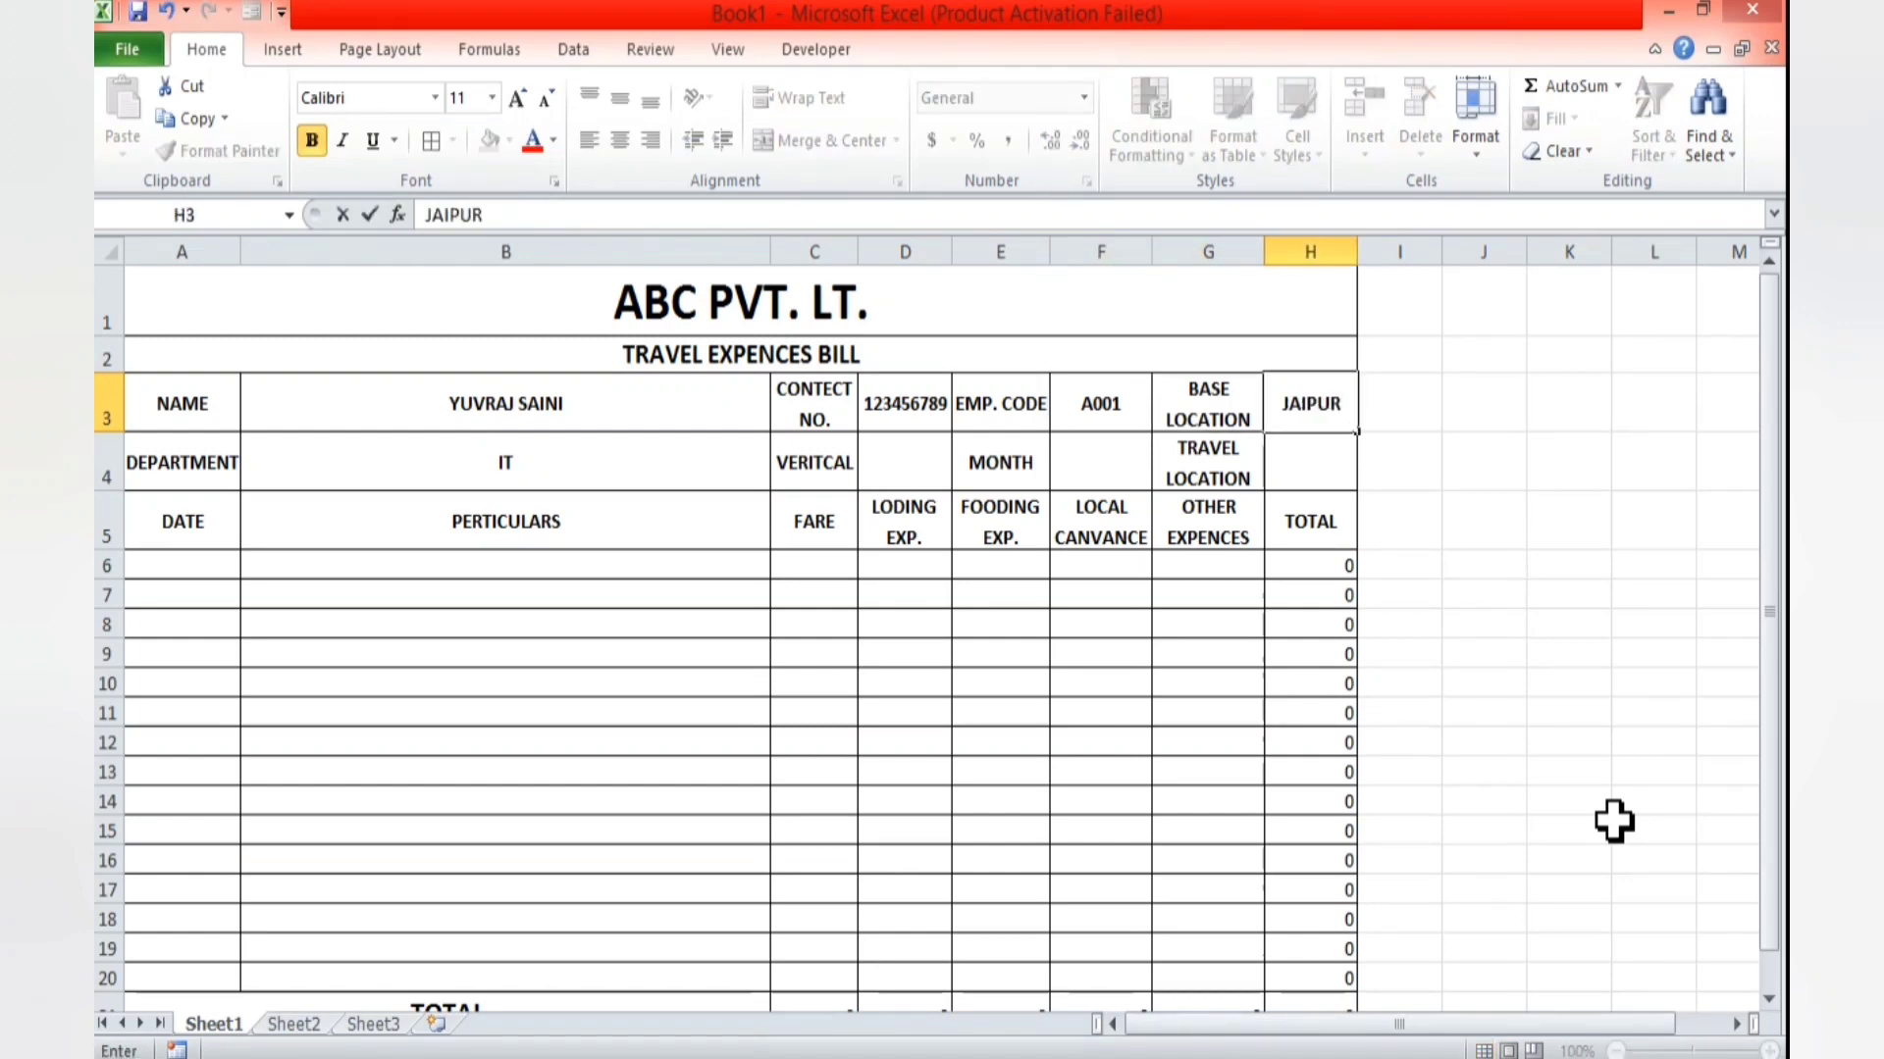
key(Return)
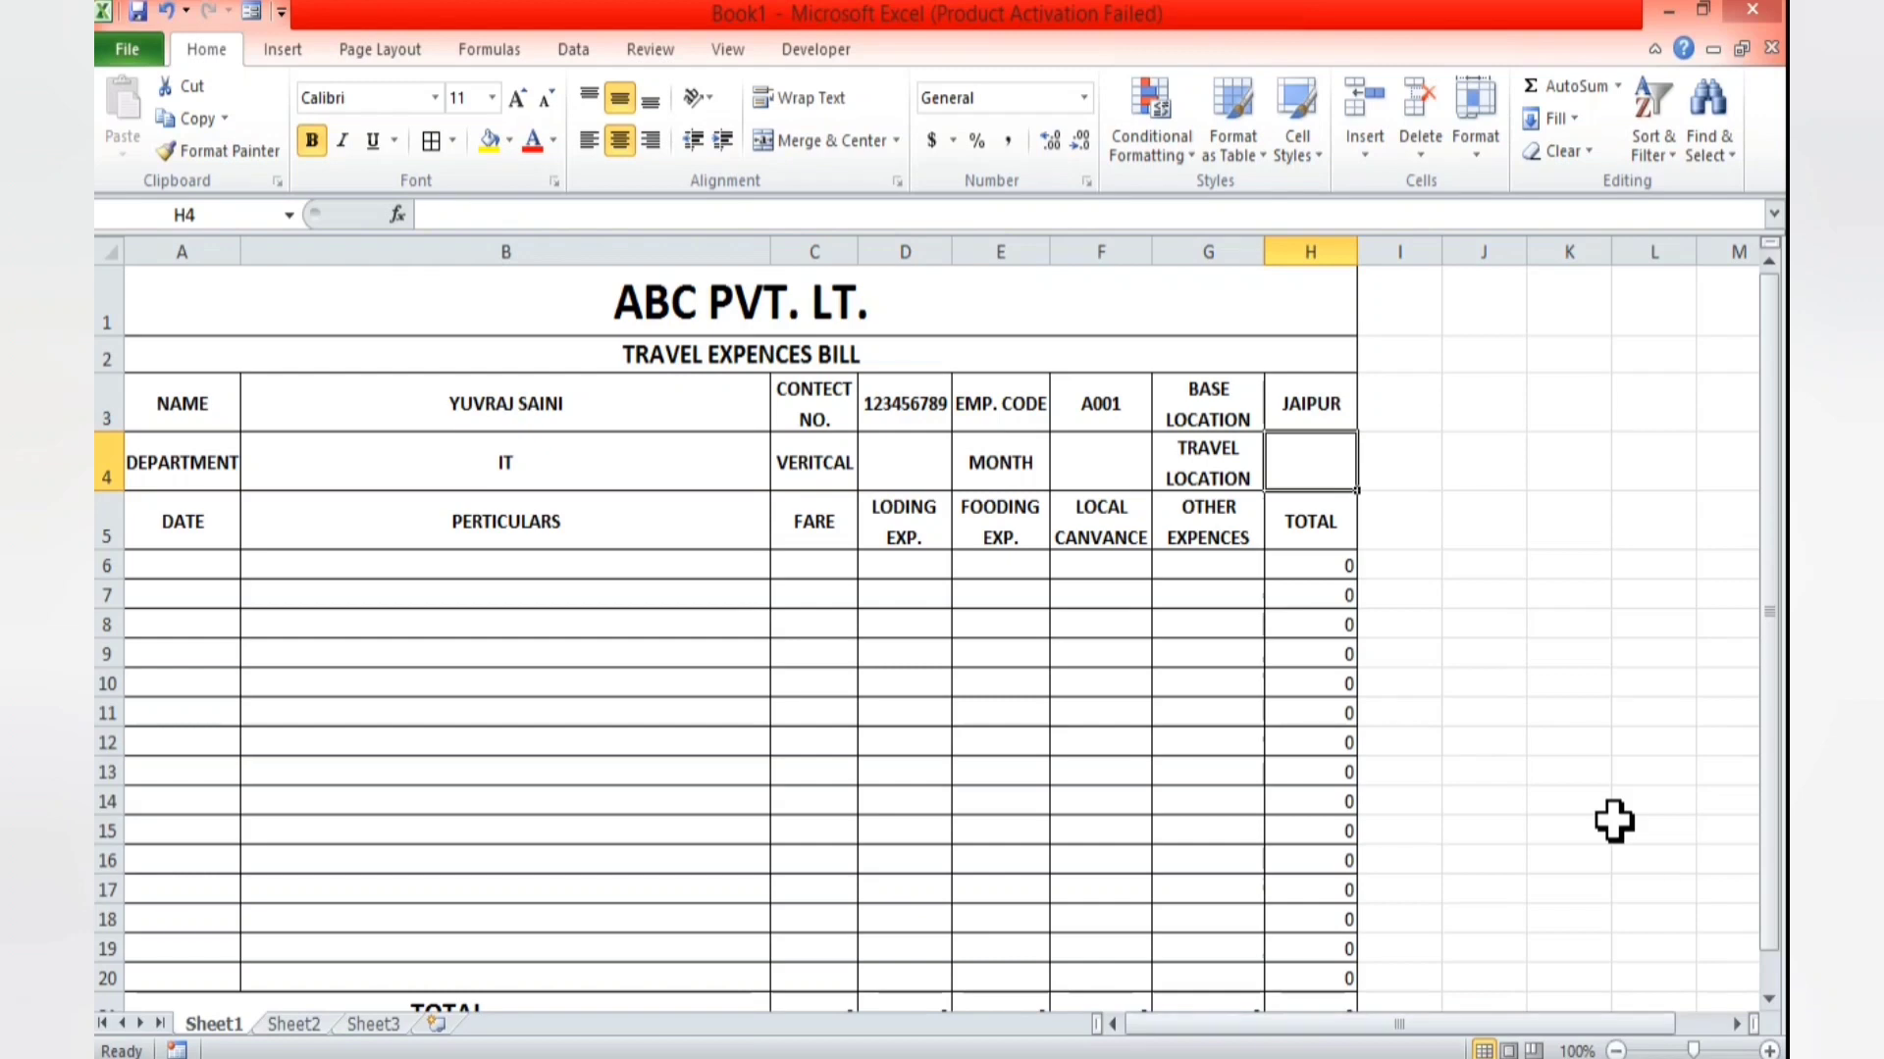
key(Left)
key(Left)
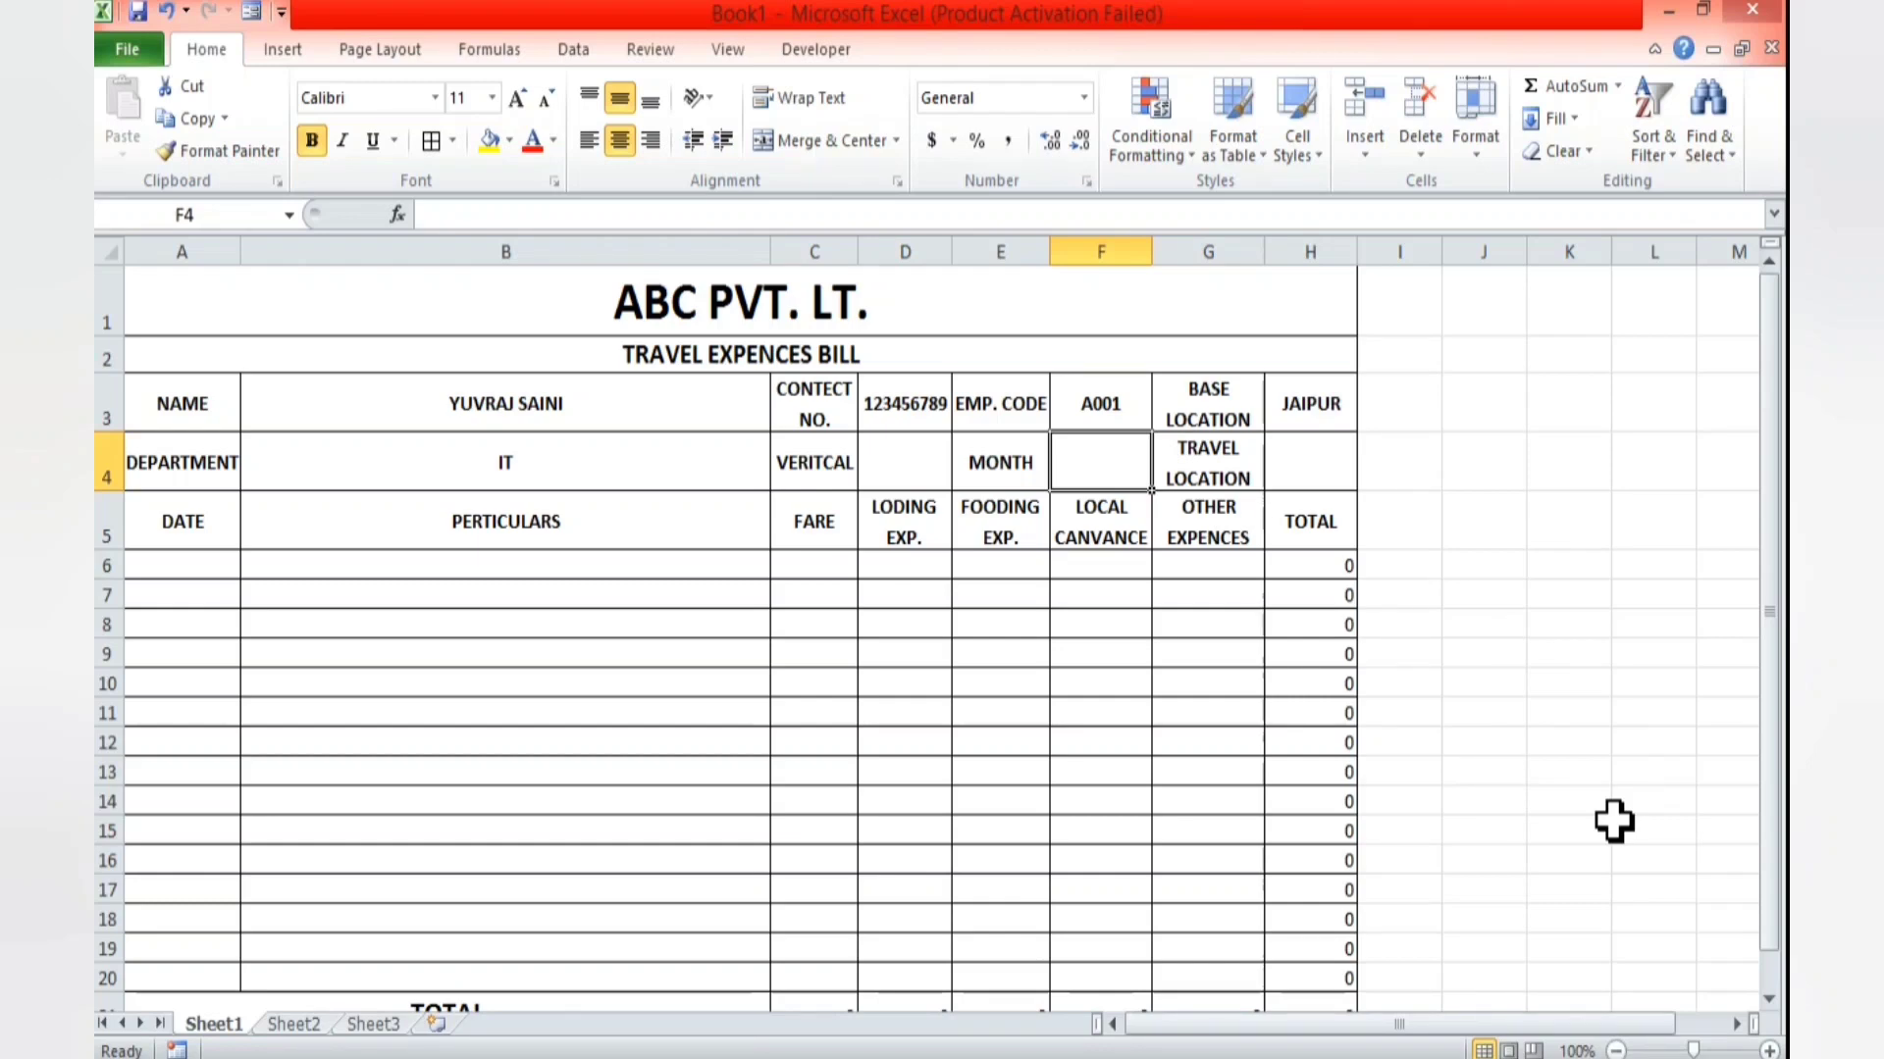
- Enter 03/2023 in F4 and give it the custom mmm-yy format so it shows Mar-23
text(03/)
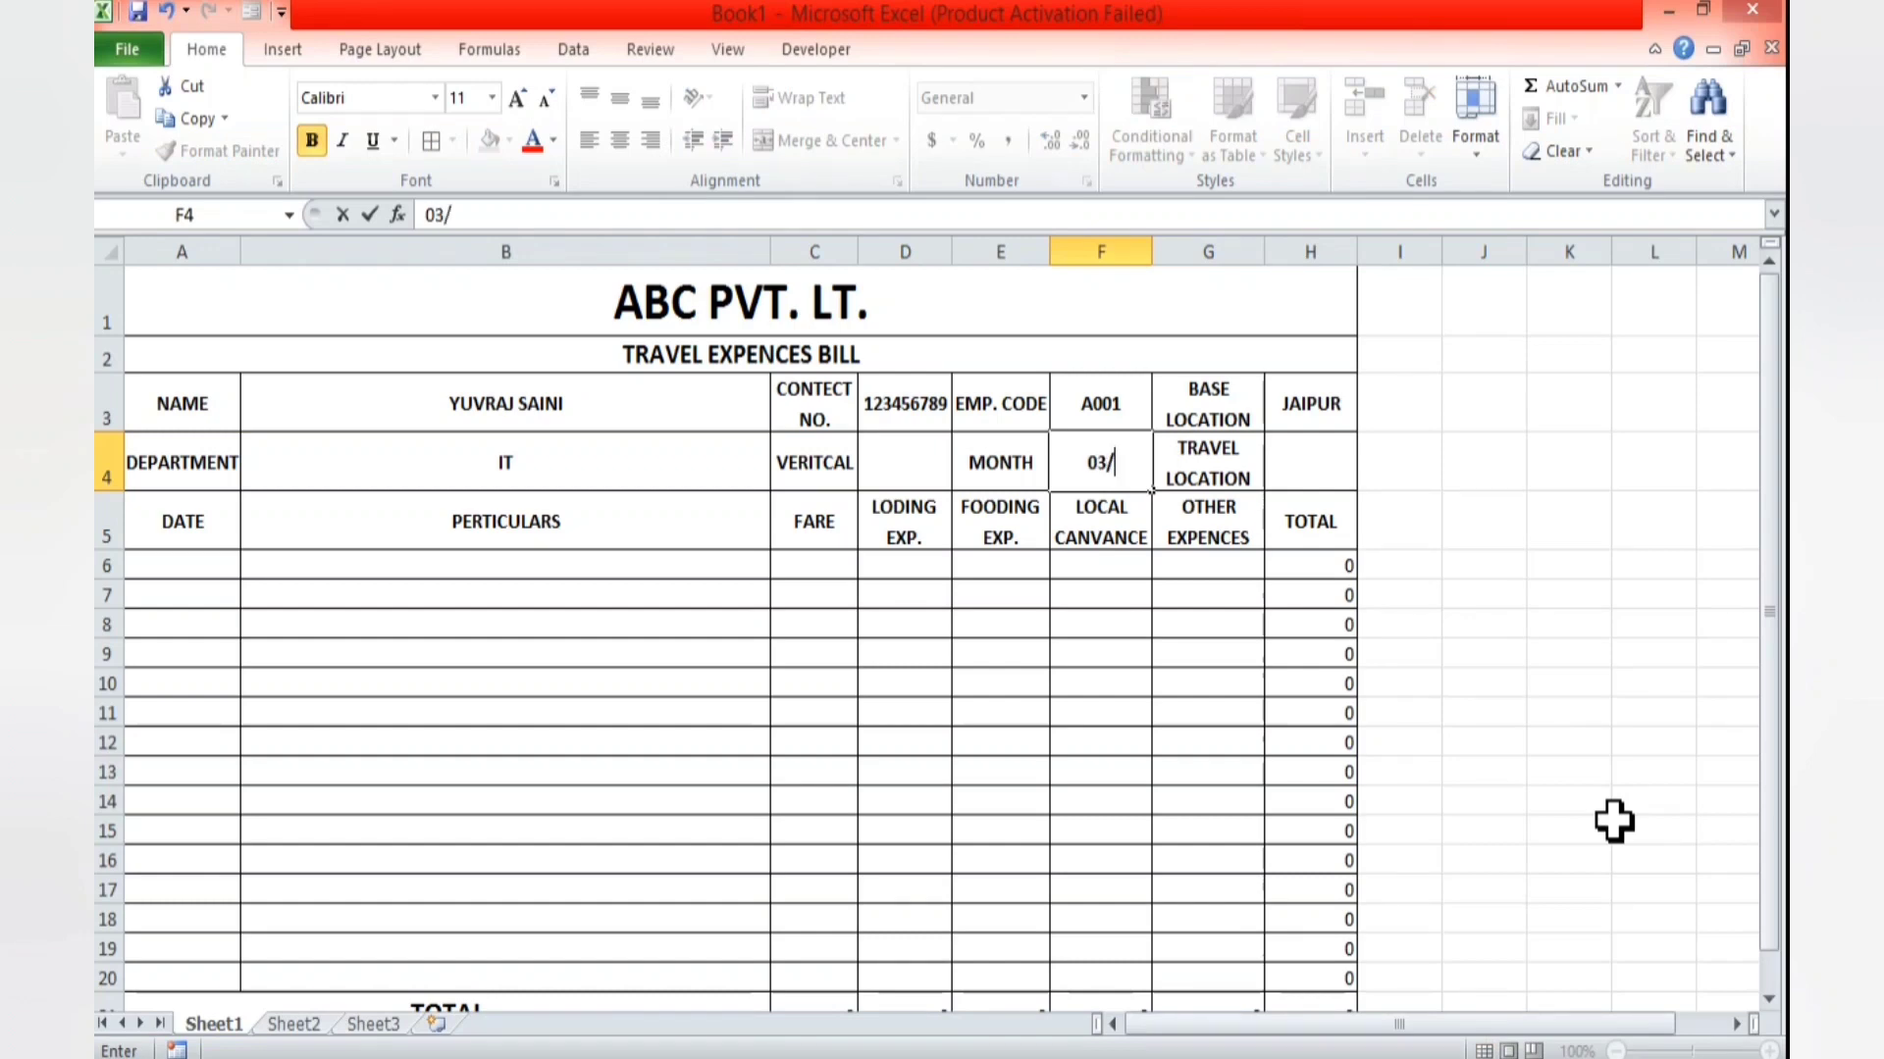
text(2023)
key(Return)
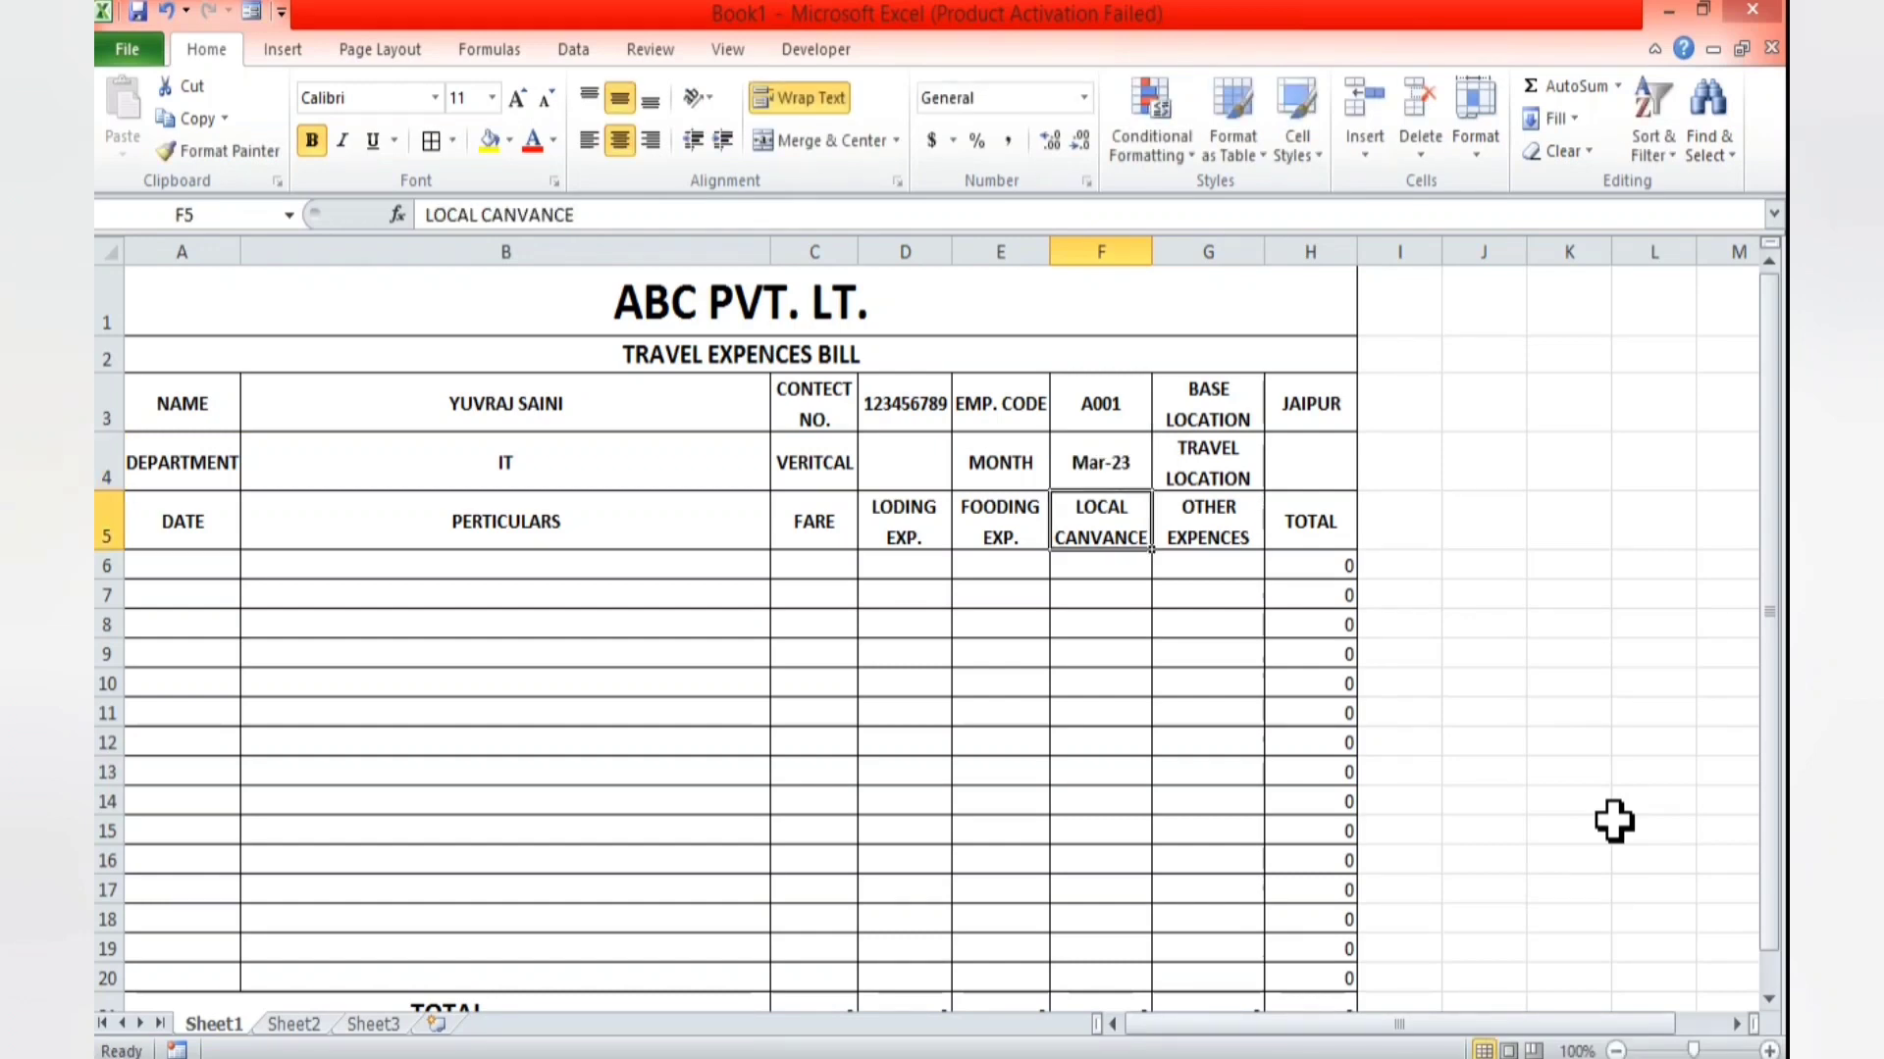
key(Up)
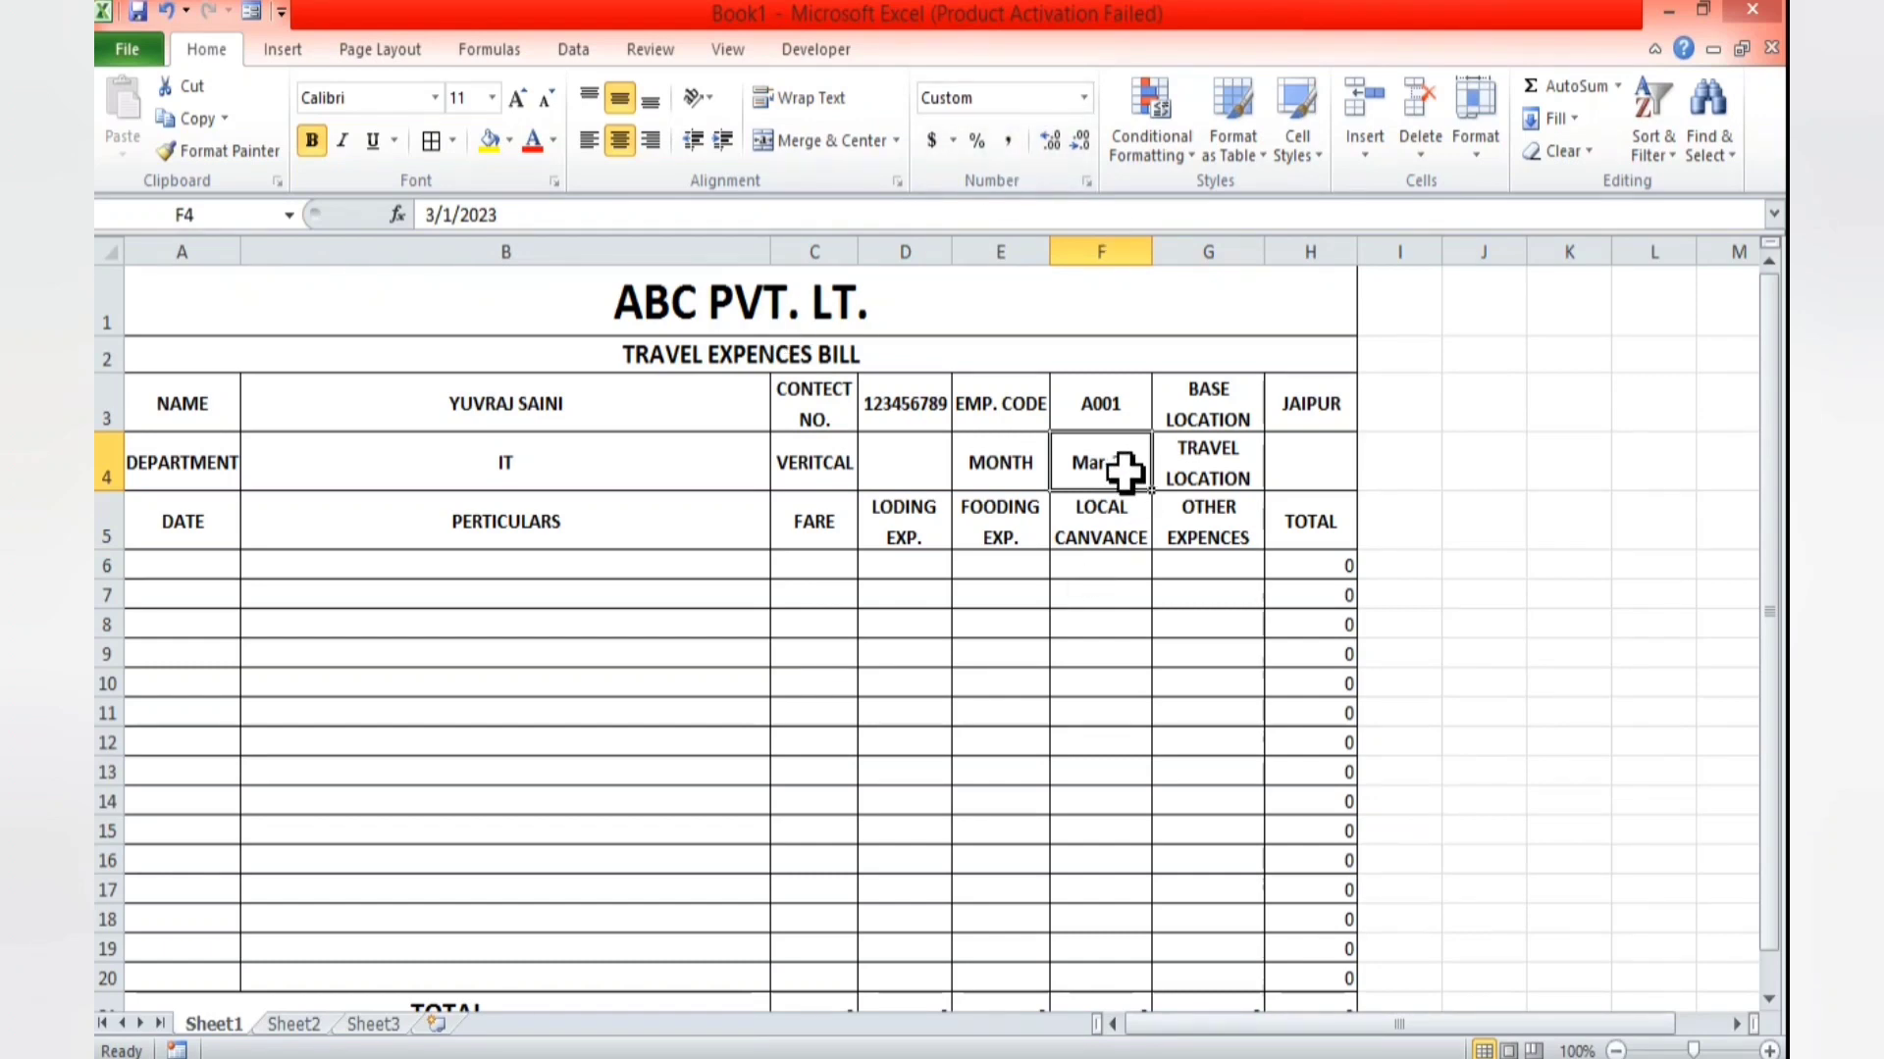
click(1087, 178)
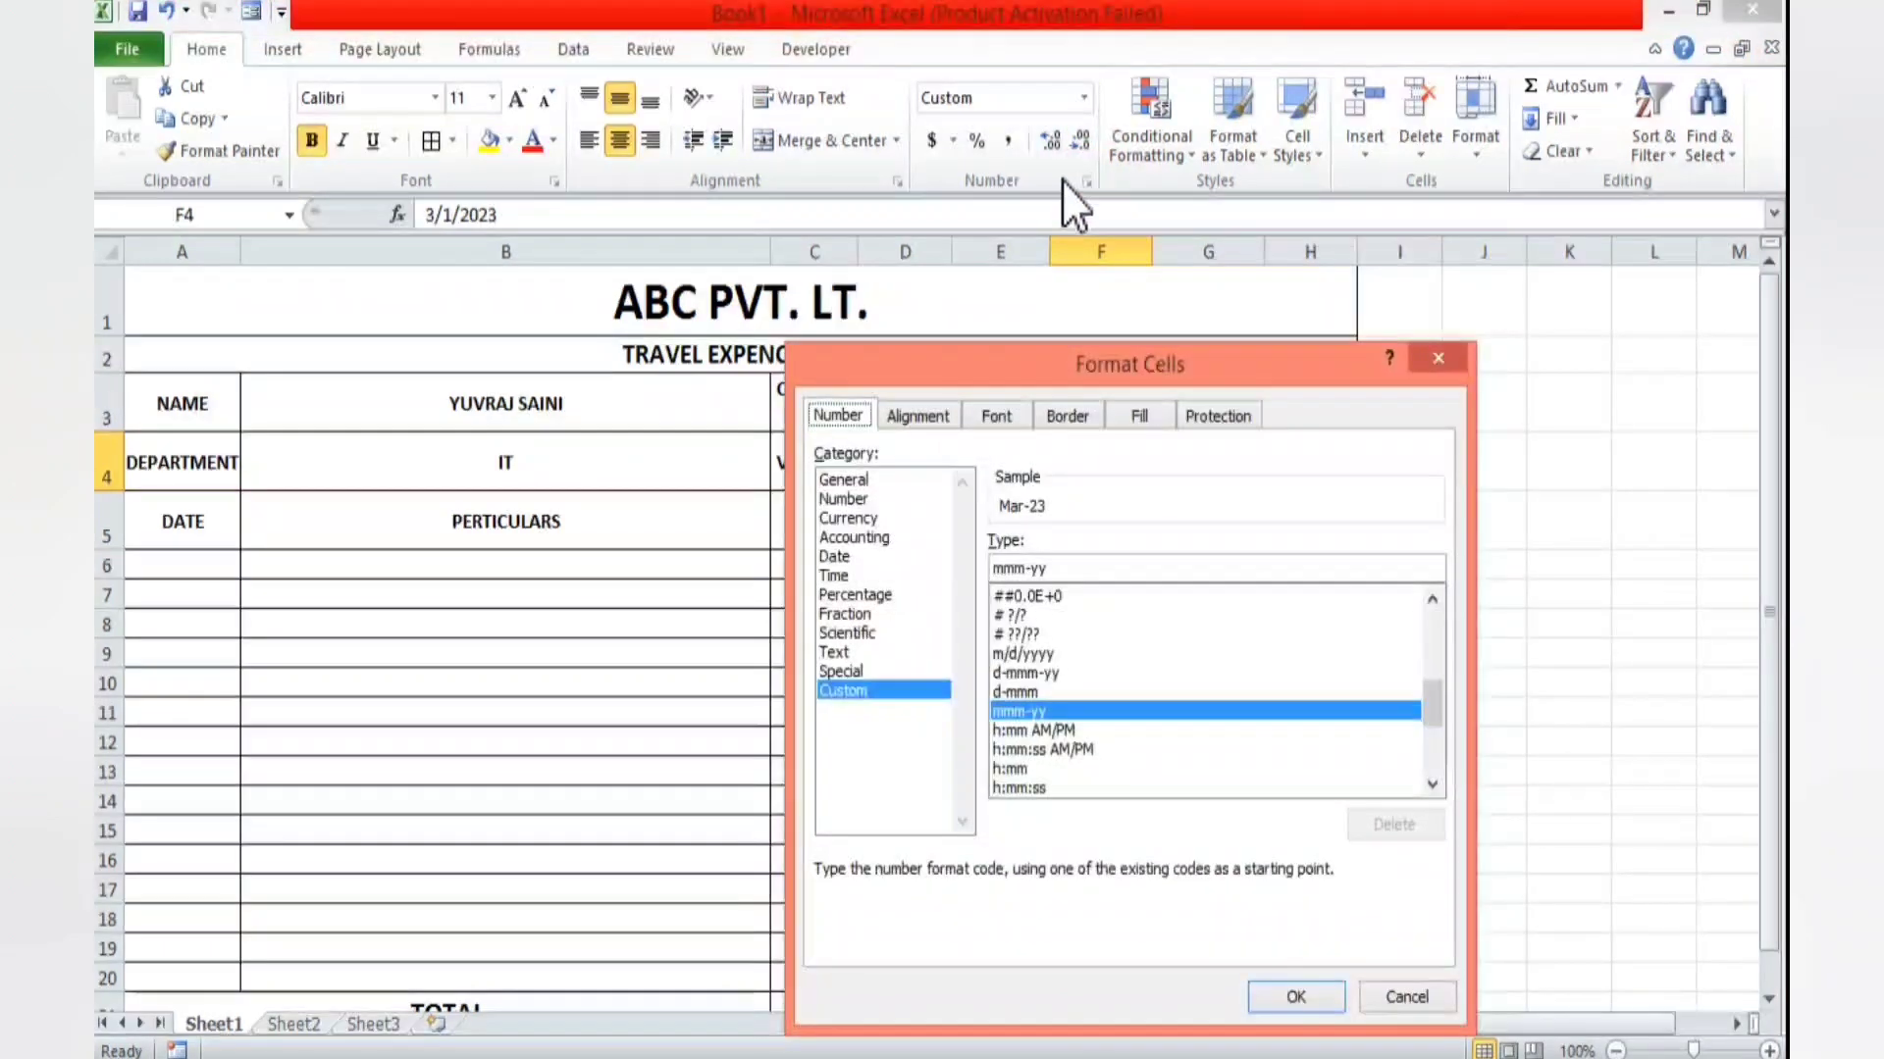
click(885, 689)
click(1303, 997)
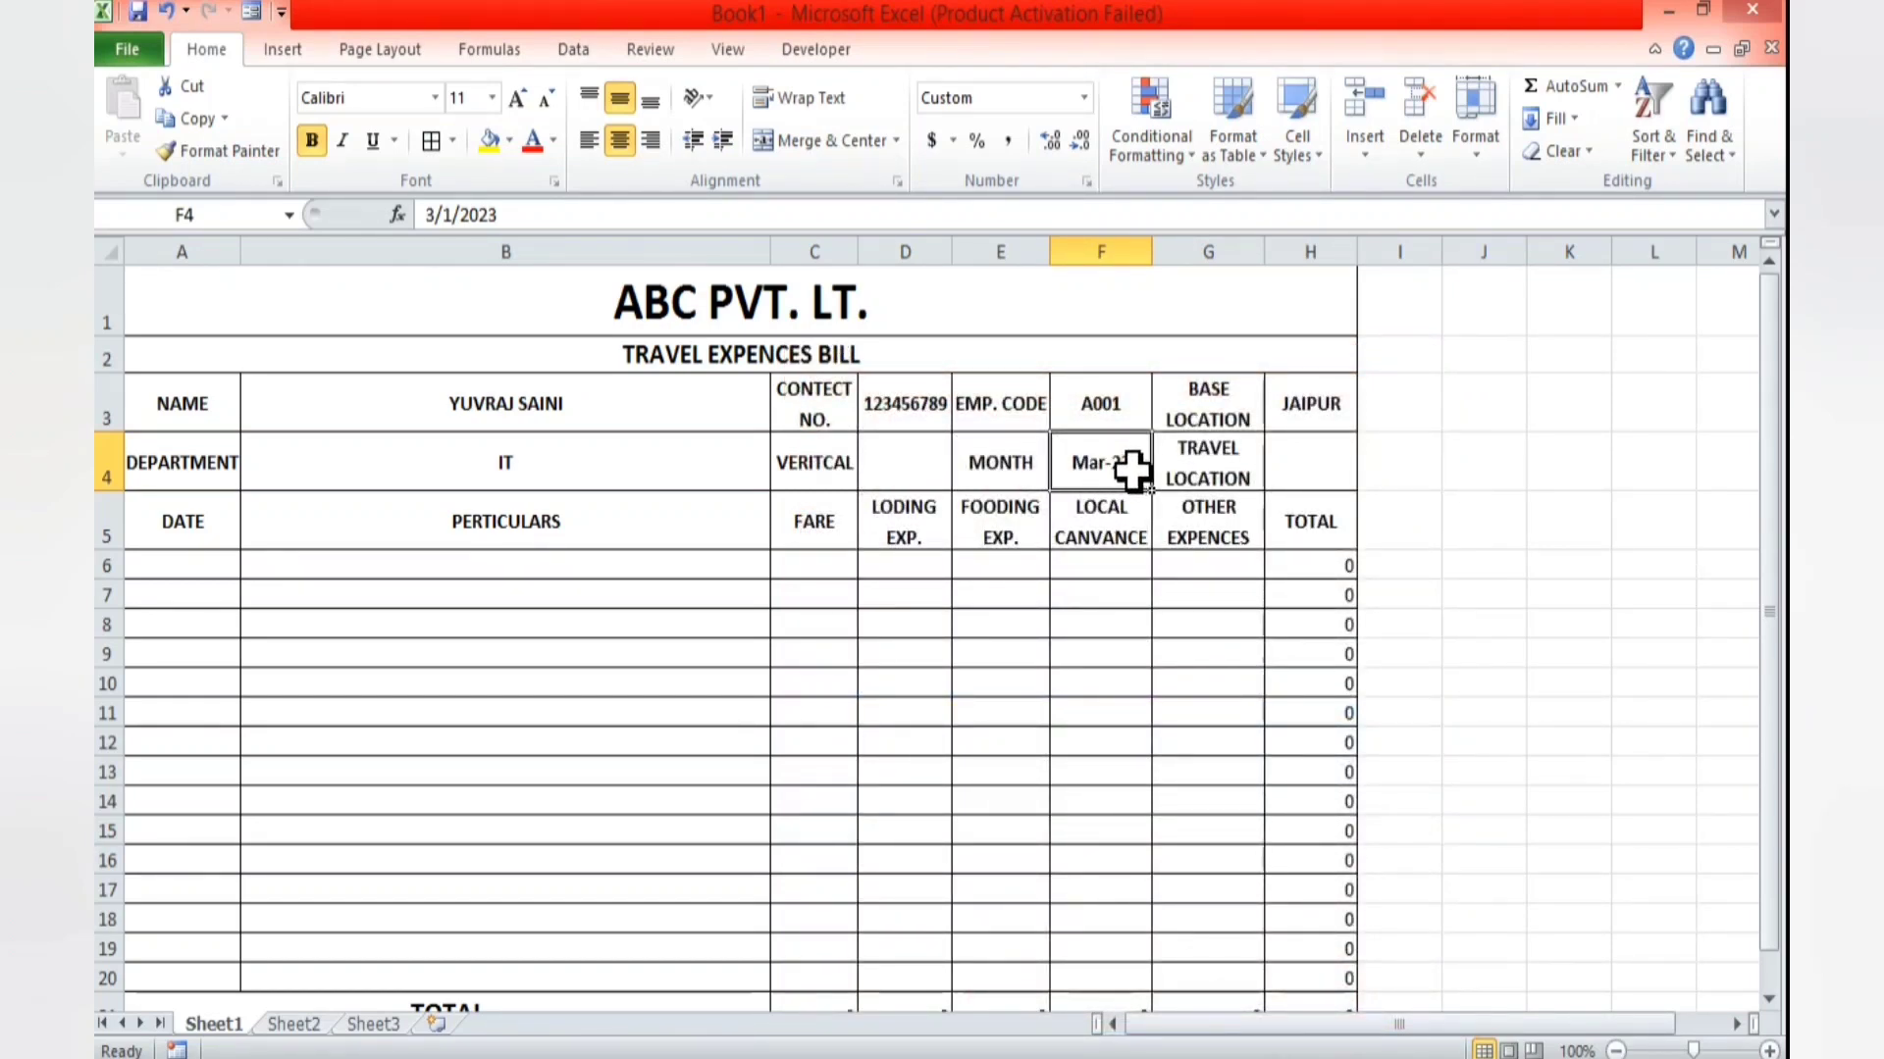
click(181, 565)
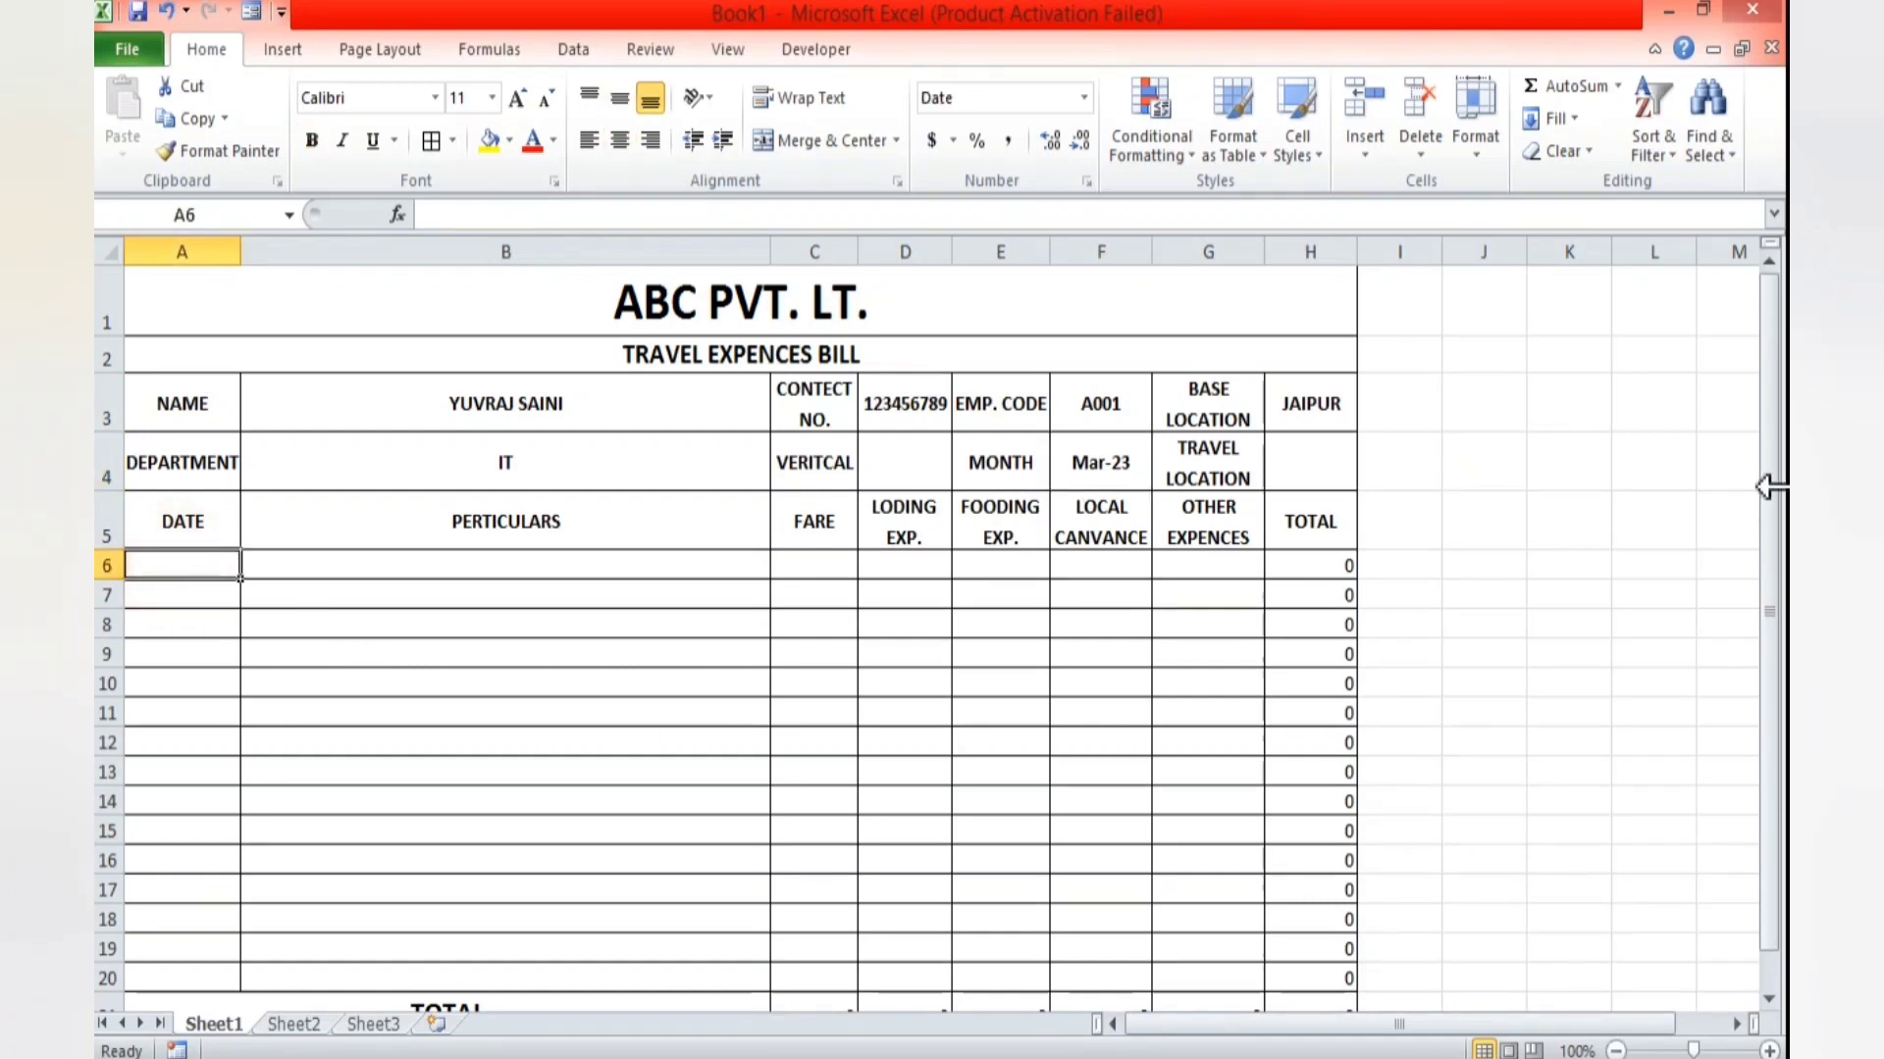
- Enter 3/2/2023 as the first expense date in A6
text(3/)
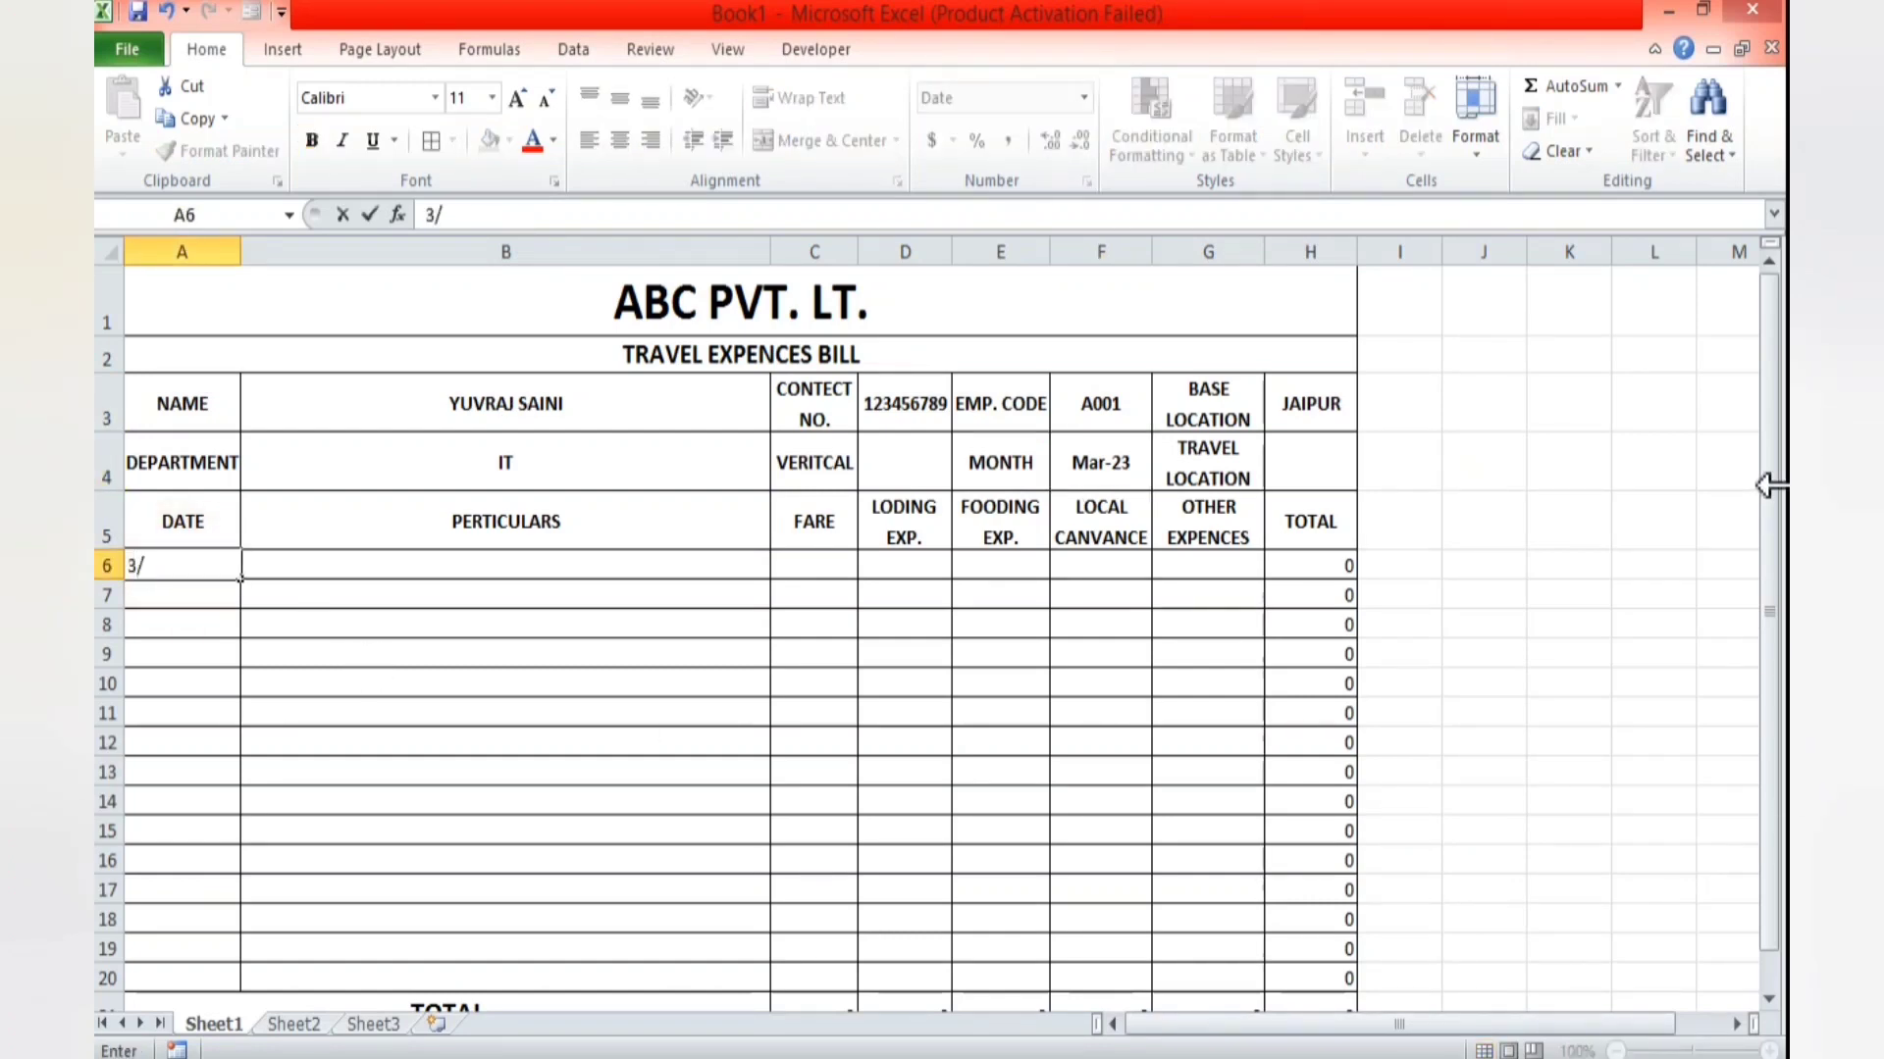
text(2/2023)
key(Tab)
key(Left)
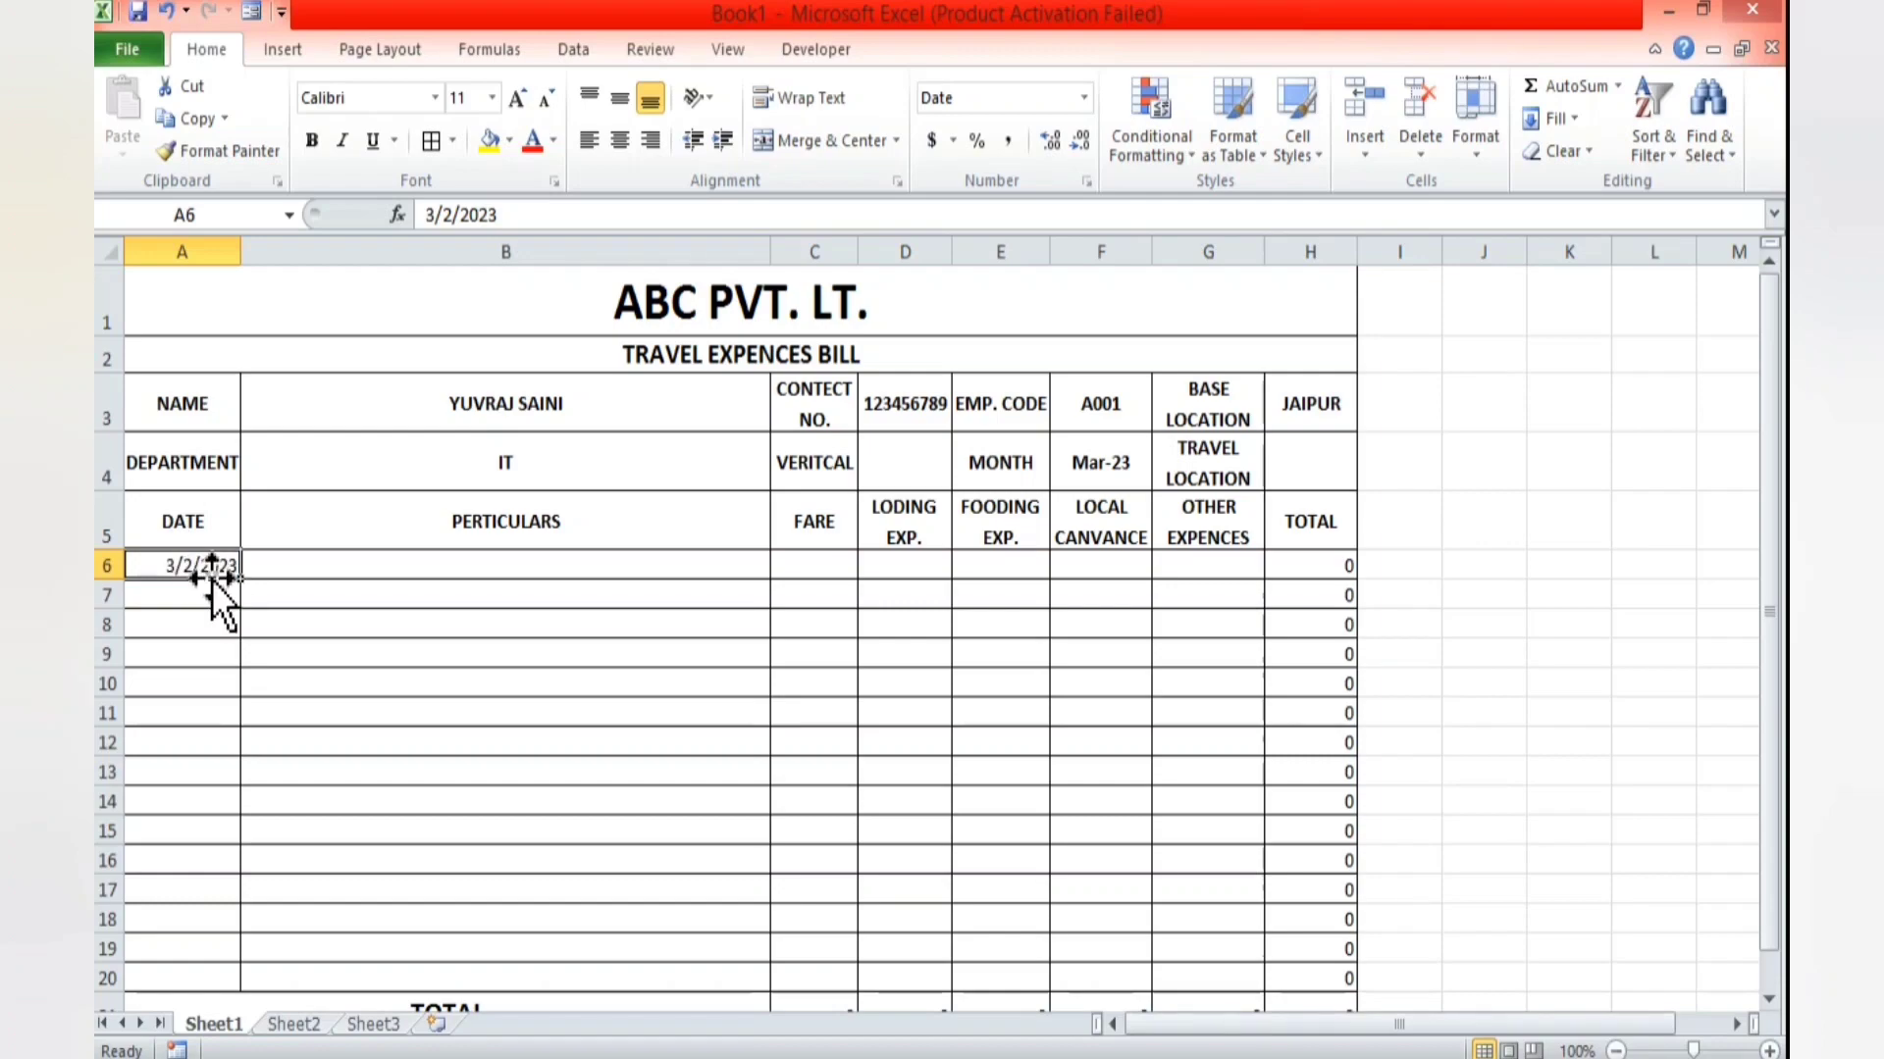
- Format A6:A20 with the 14-Mar-2001 date style so A6 reads 2-Mar-2023
drag(210, 580, 206, 892)
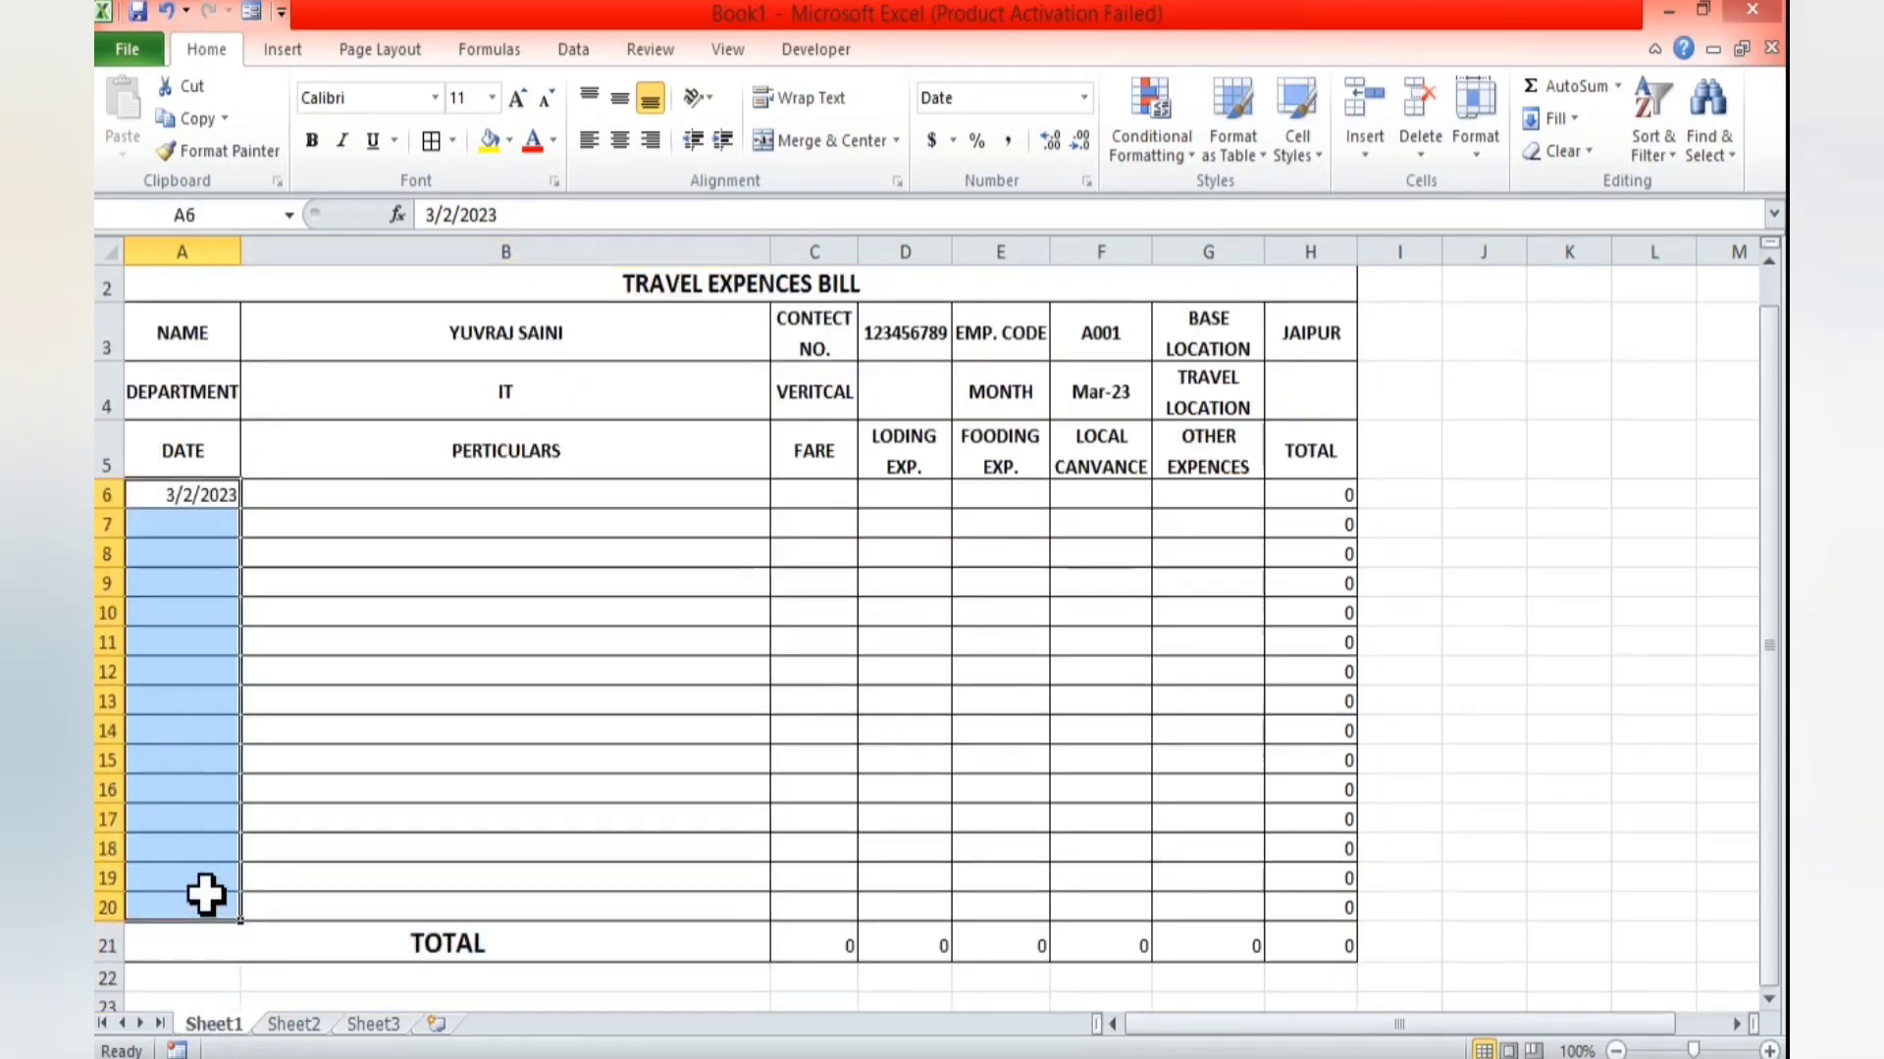
click(1085, 182)
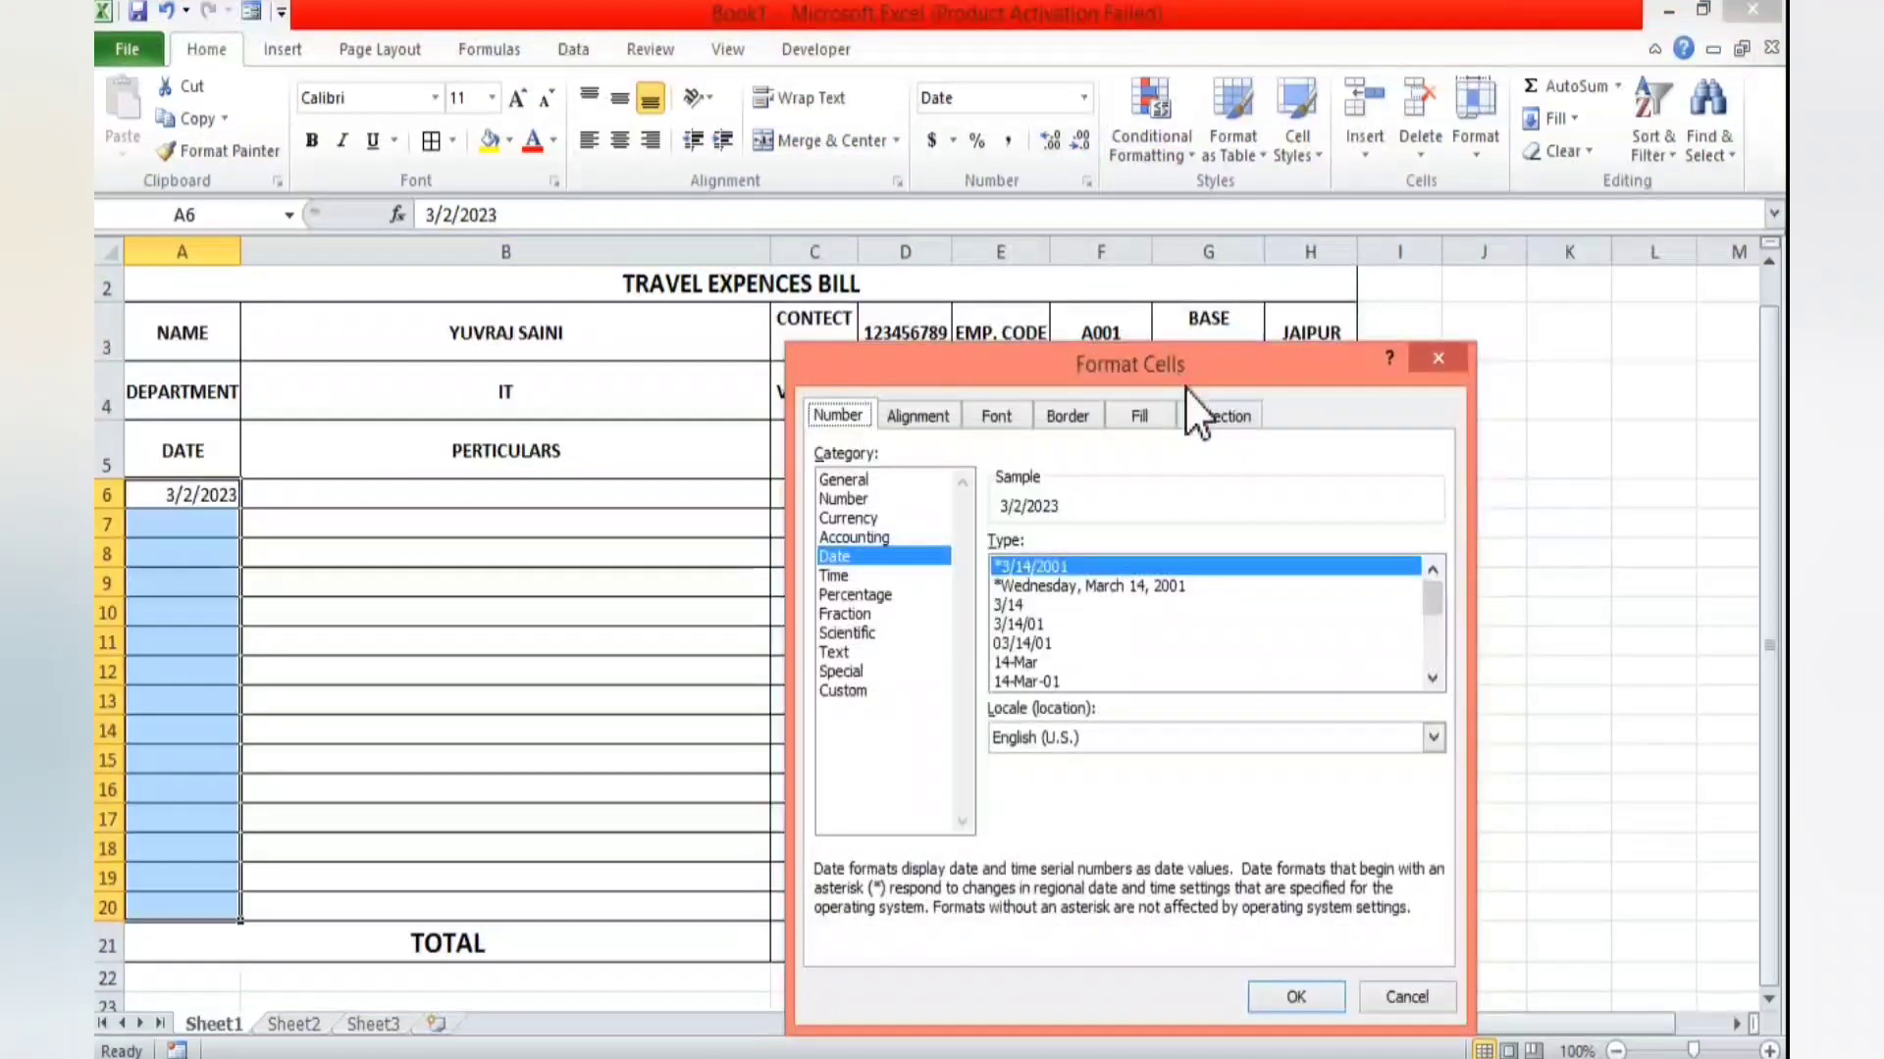
click(1433, 681)
click(1433, 681)
click(1433, 680)
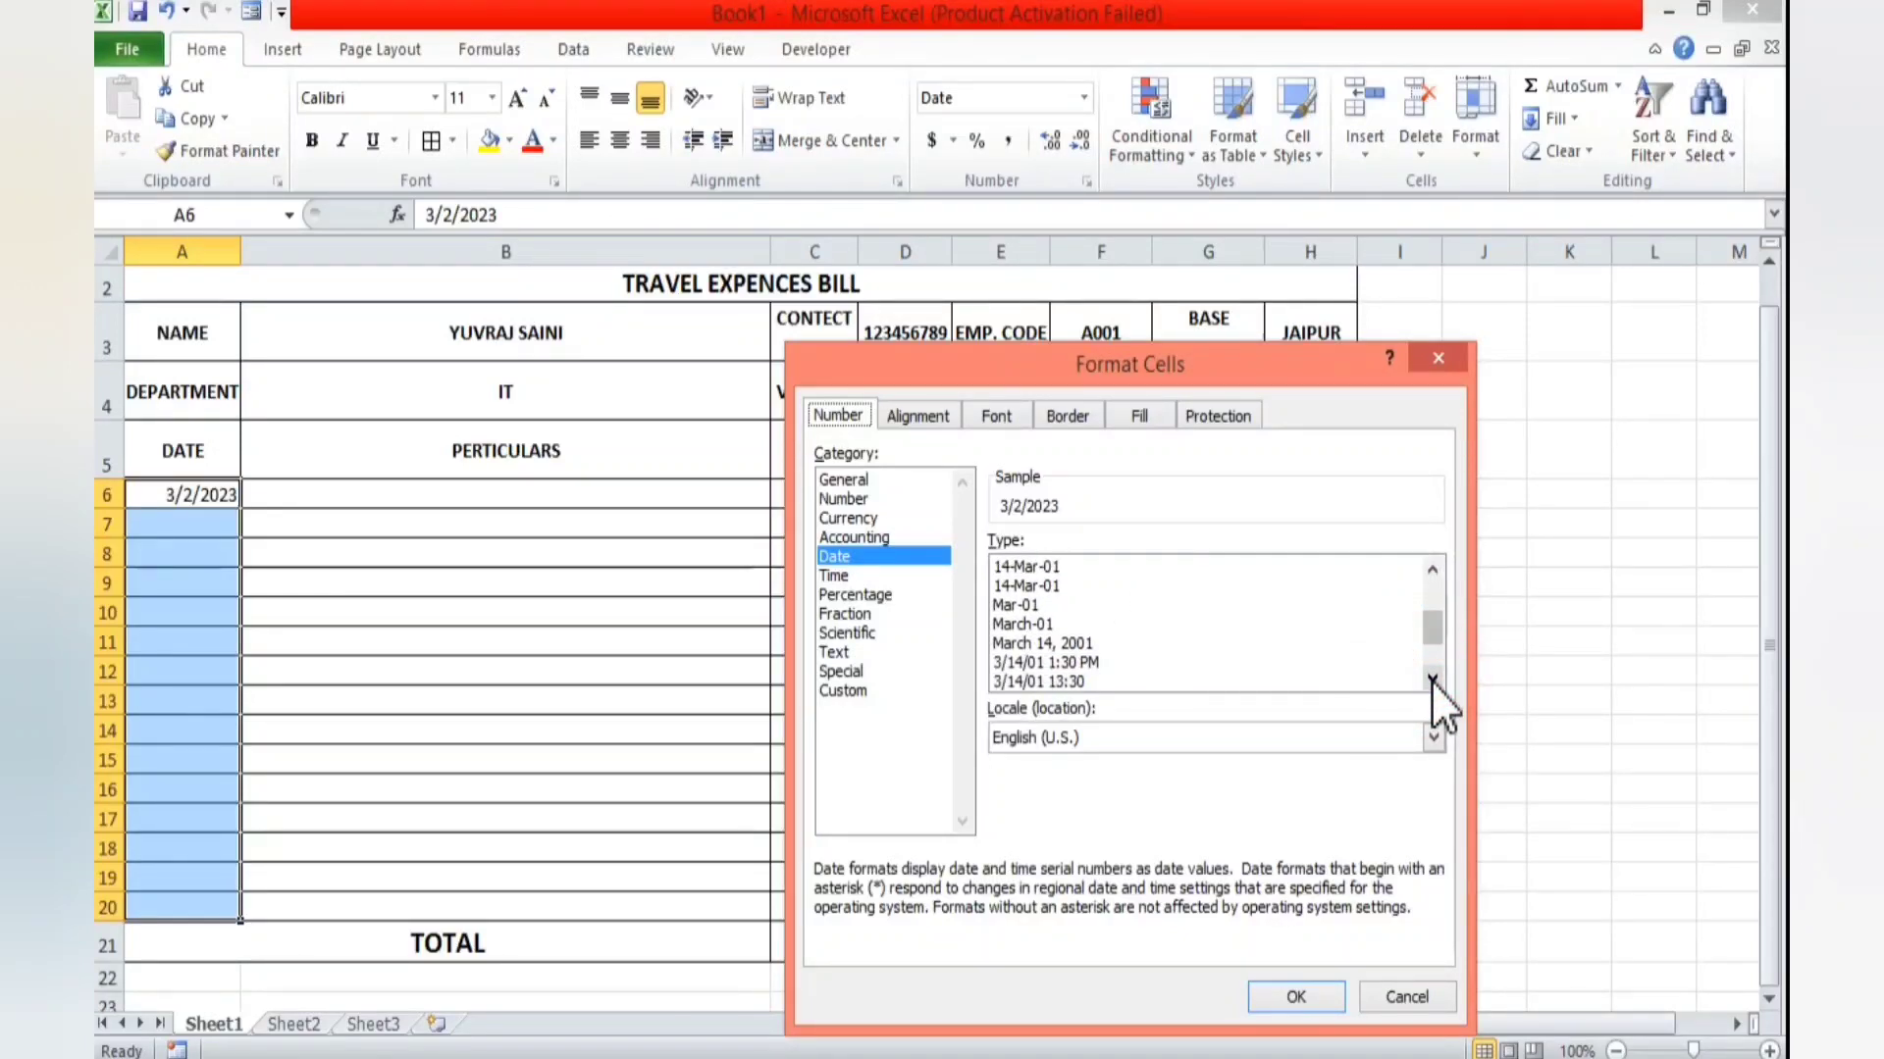
click(1432, 681)
click(1433, 681)
click(1432, 680)
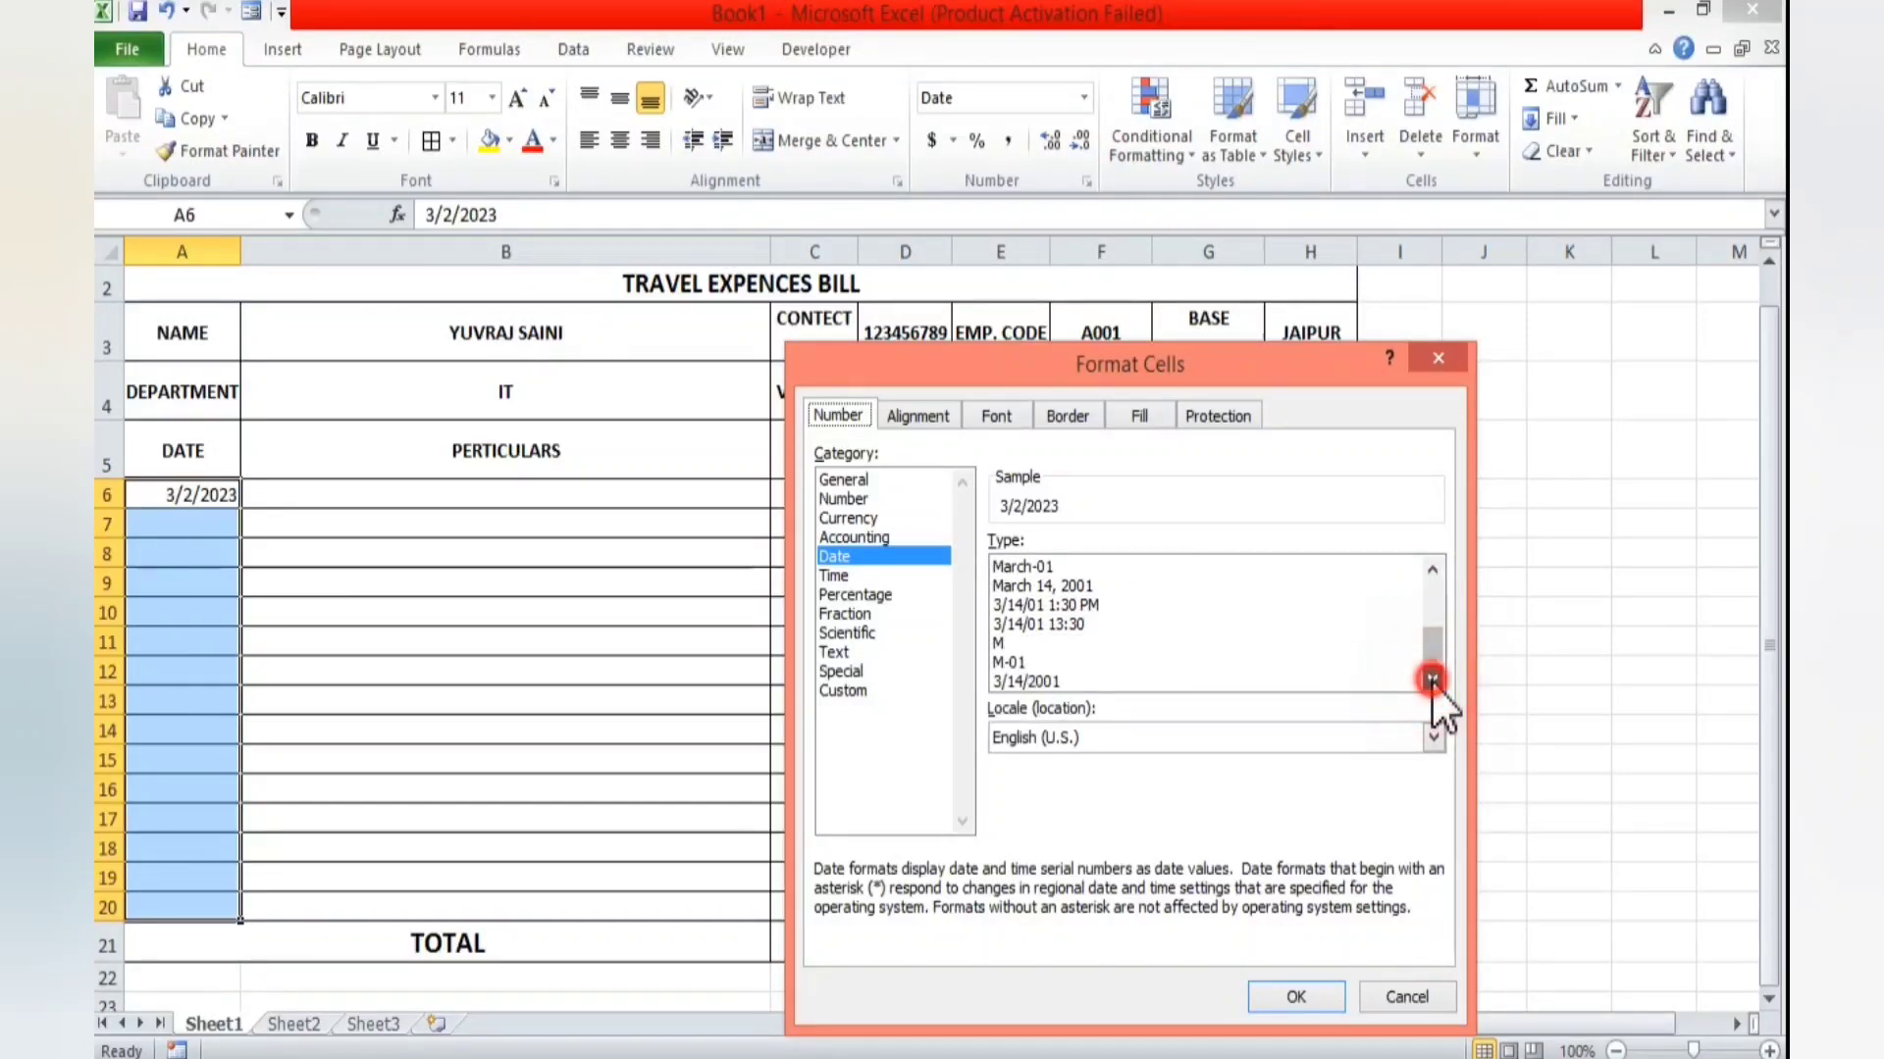
click(1433, 681)
click(1433, 680)
click(1014, 682)
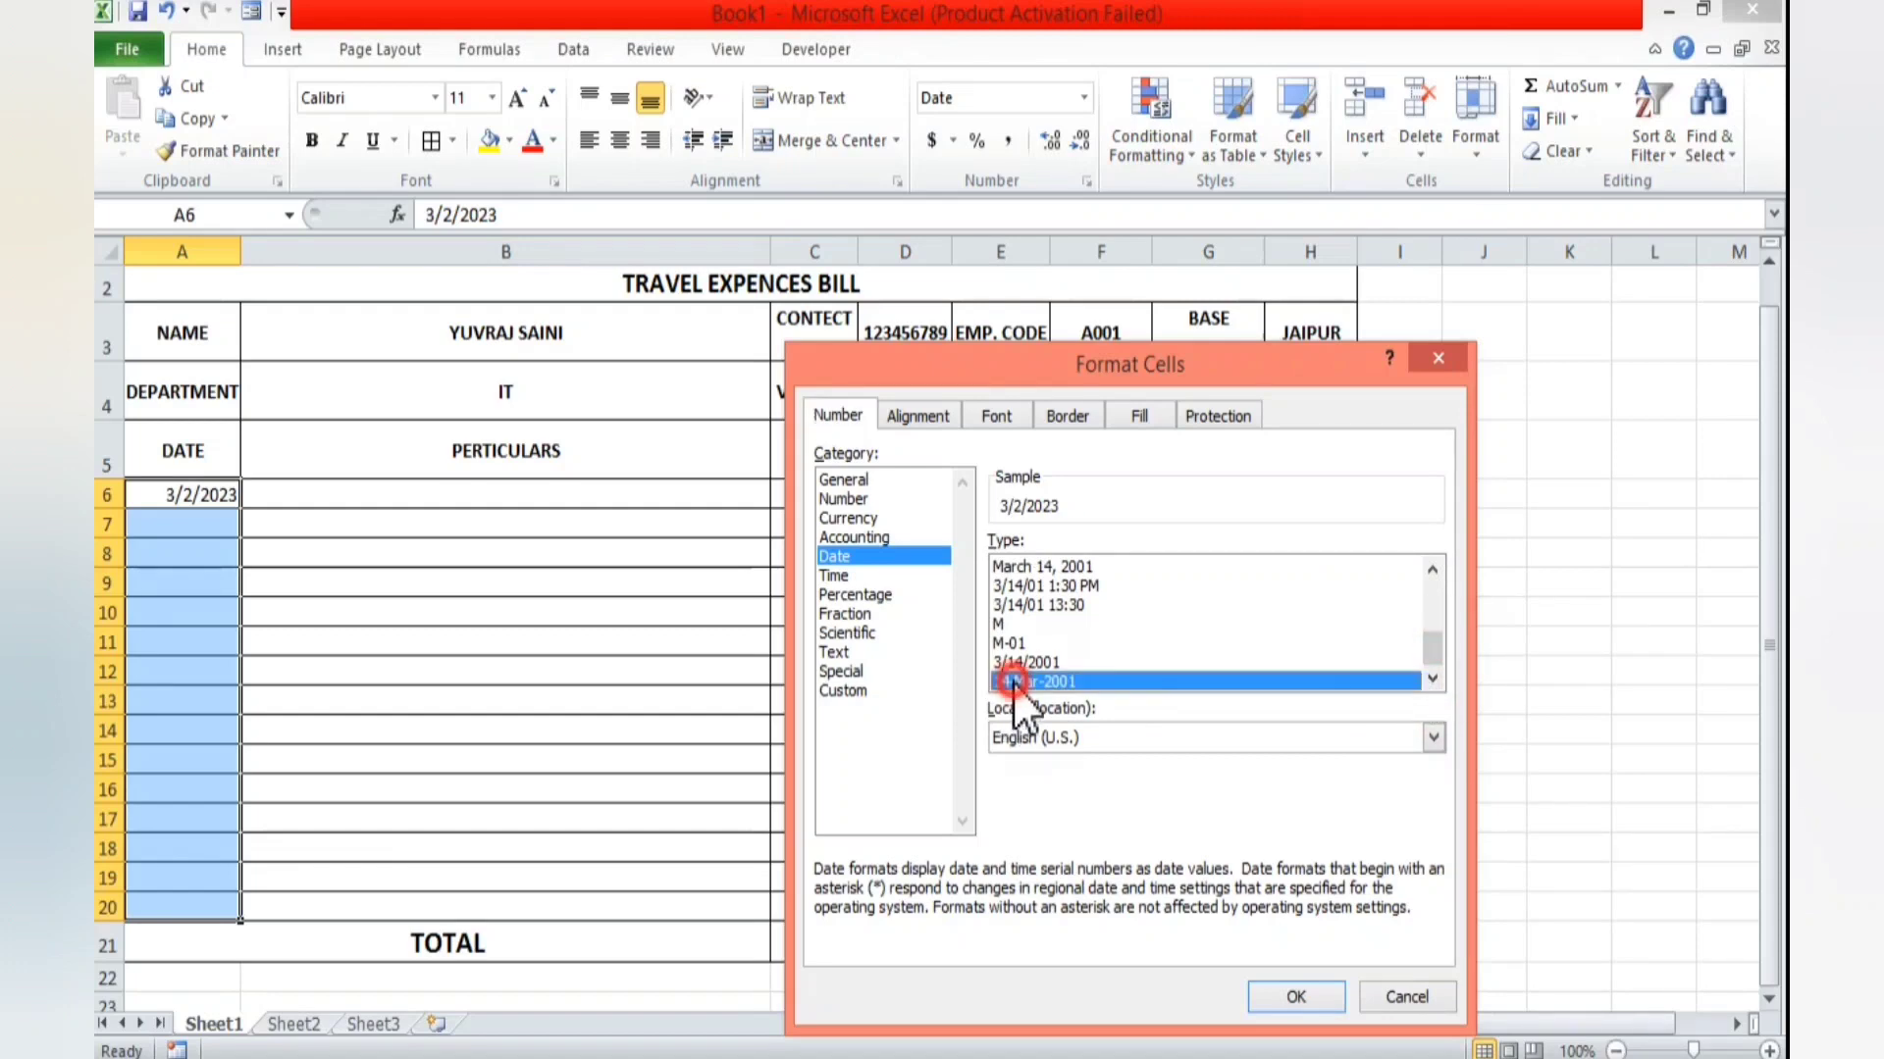
click(1271, 997)
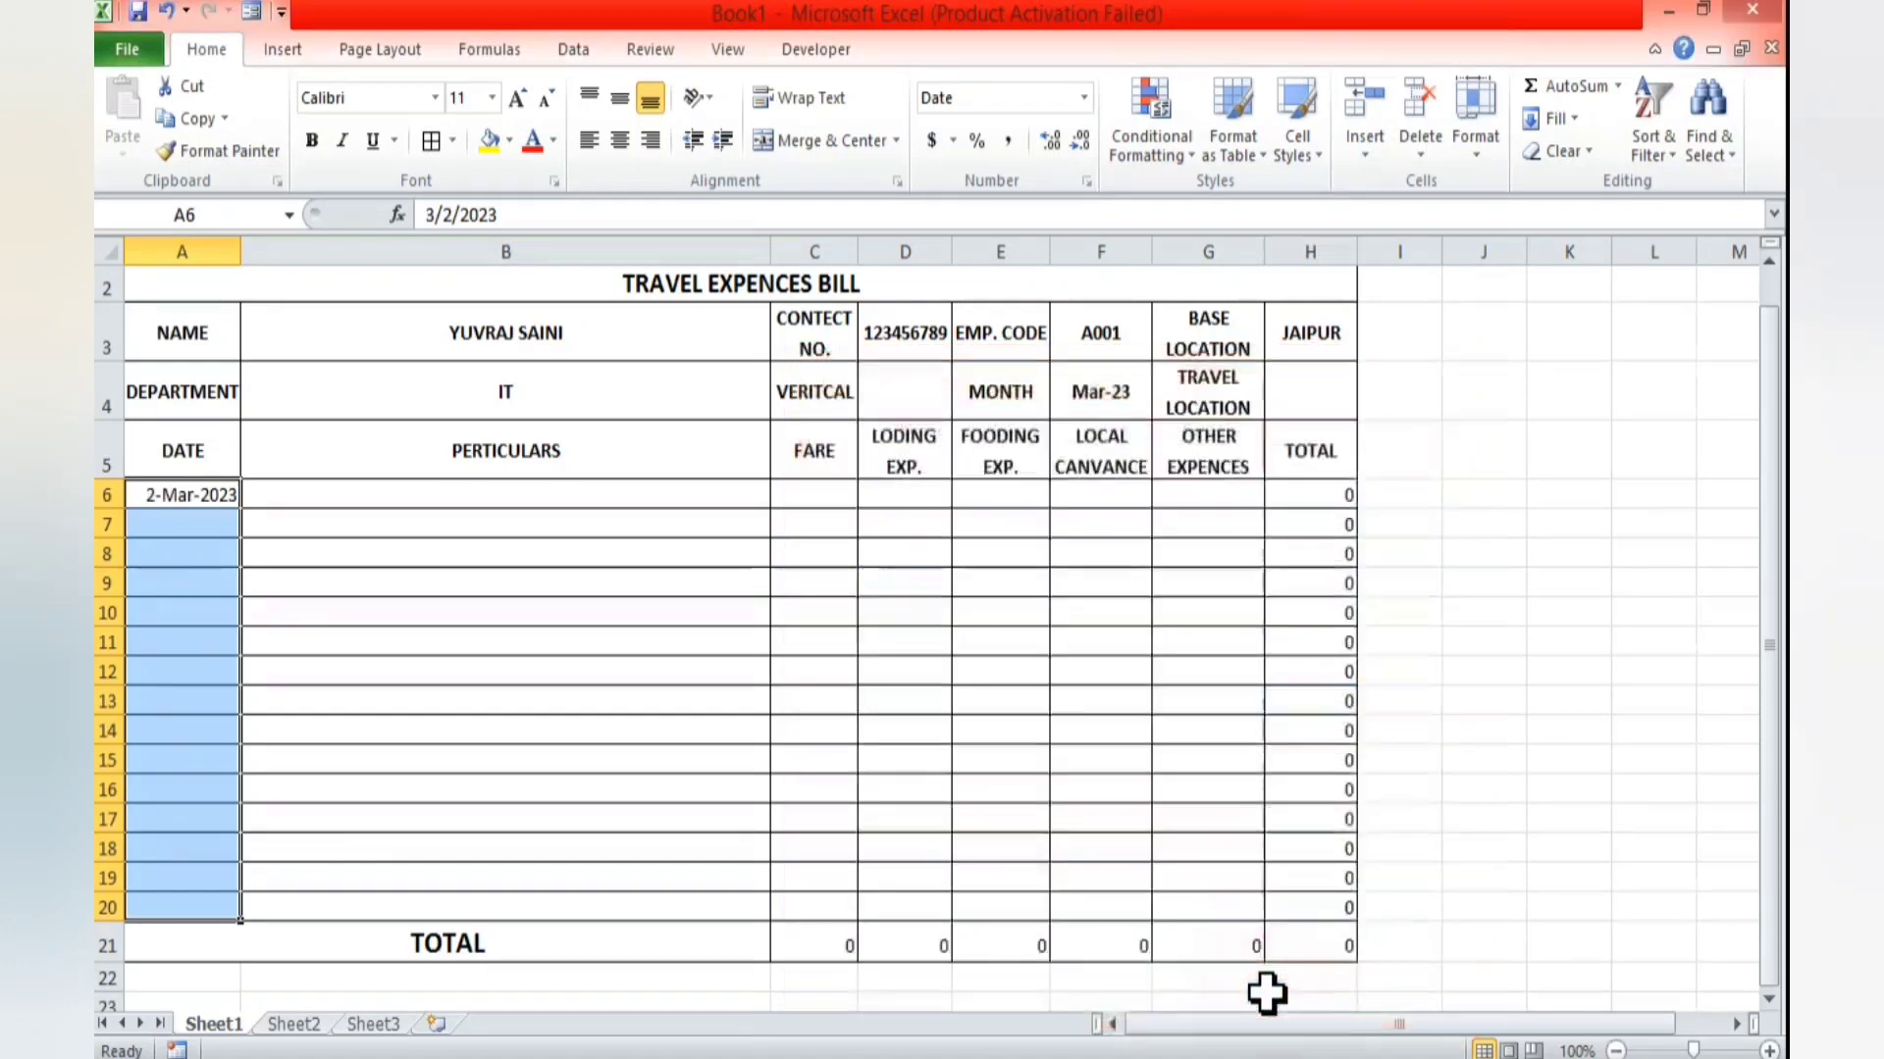
click(314, 506)
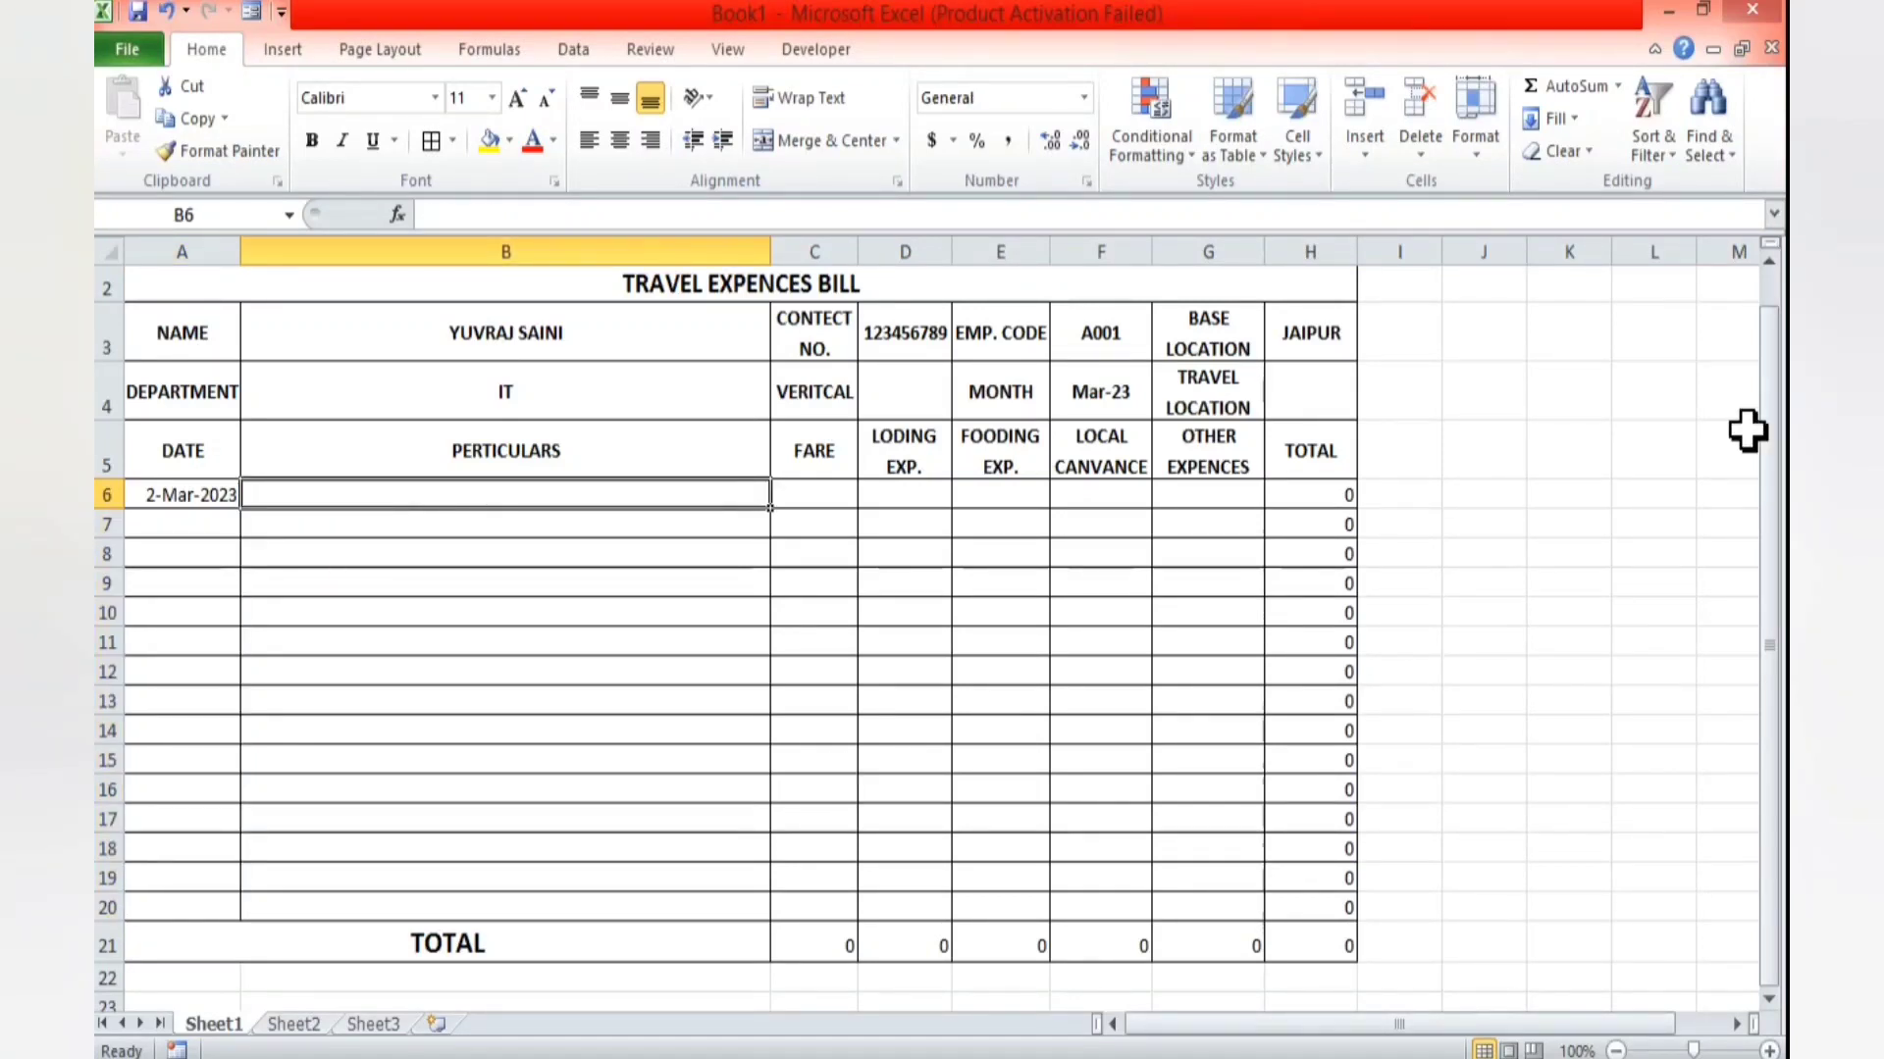
- Enter 'Office to xyz' in B6 and a fare of 50 in C6
text(Office to)
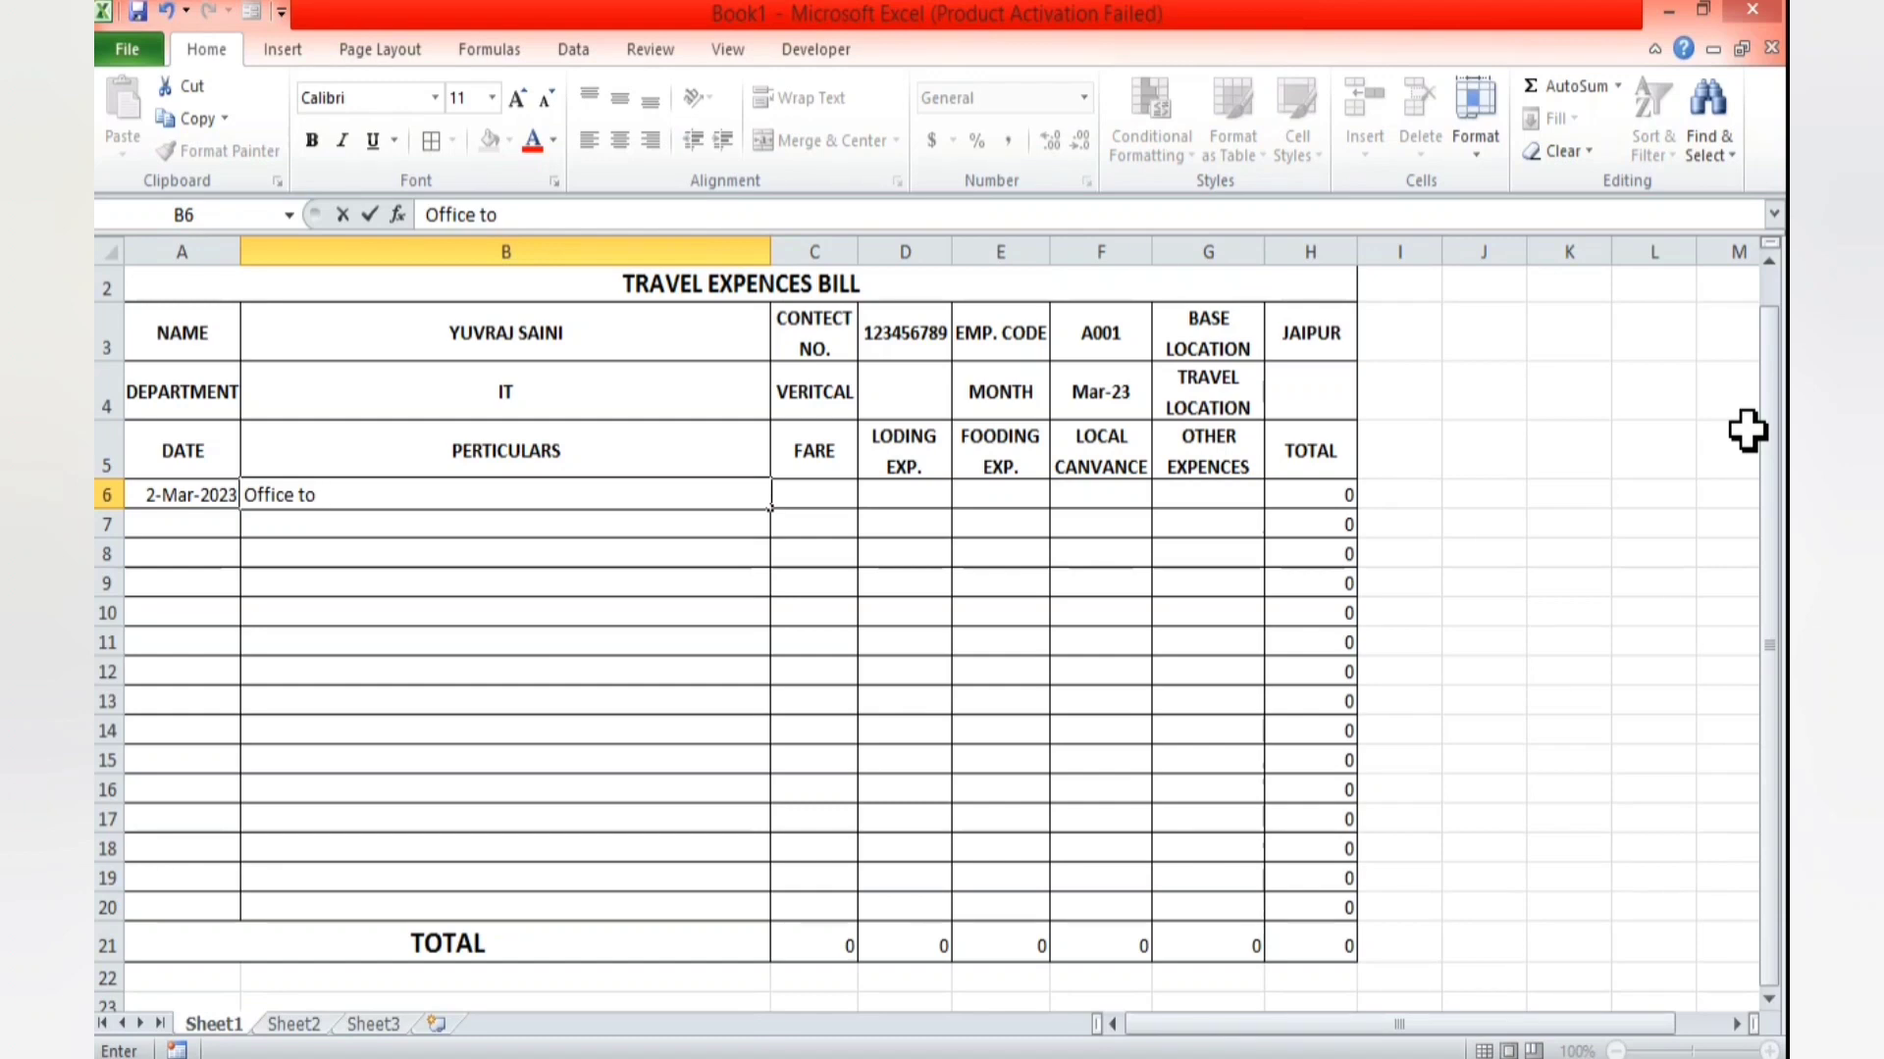
text(xyz)
key(Tab)
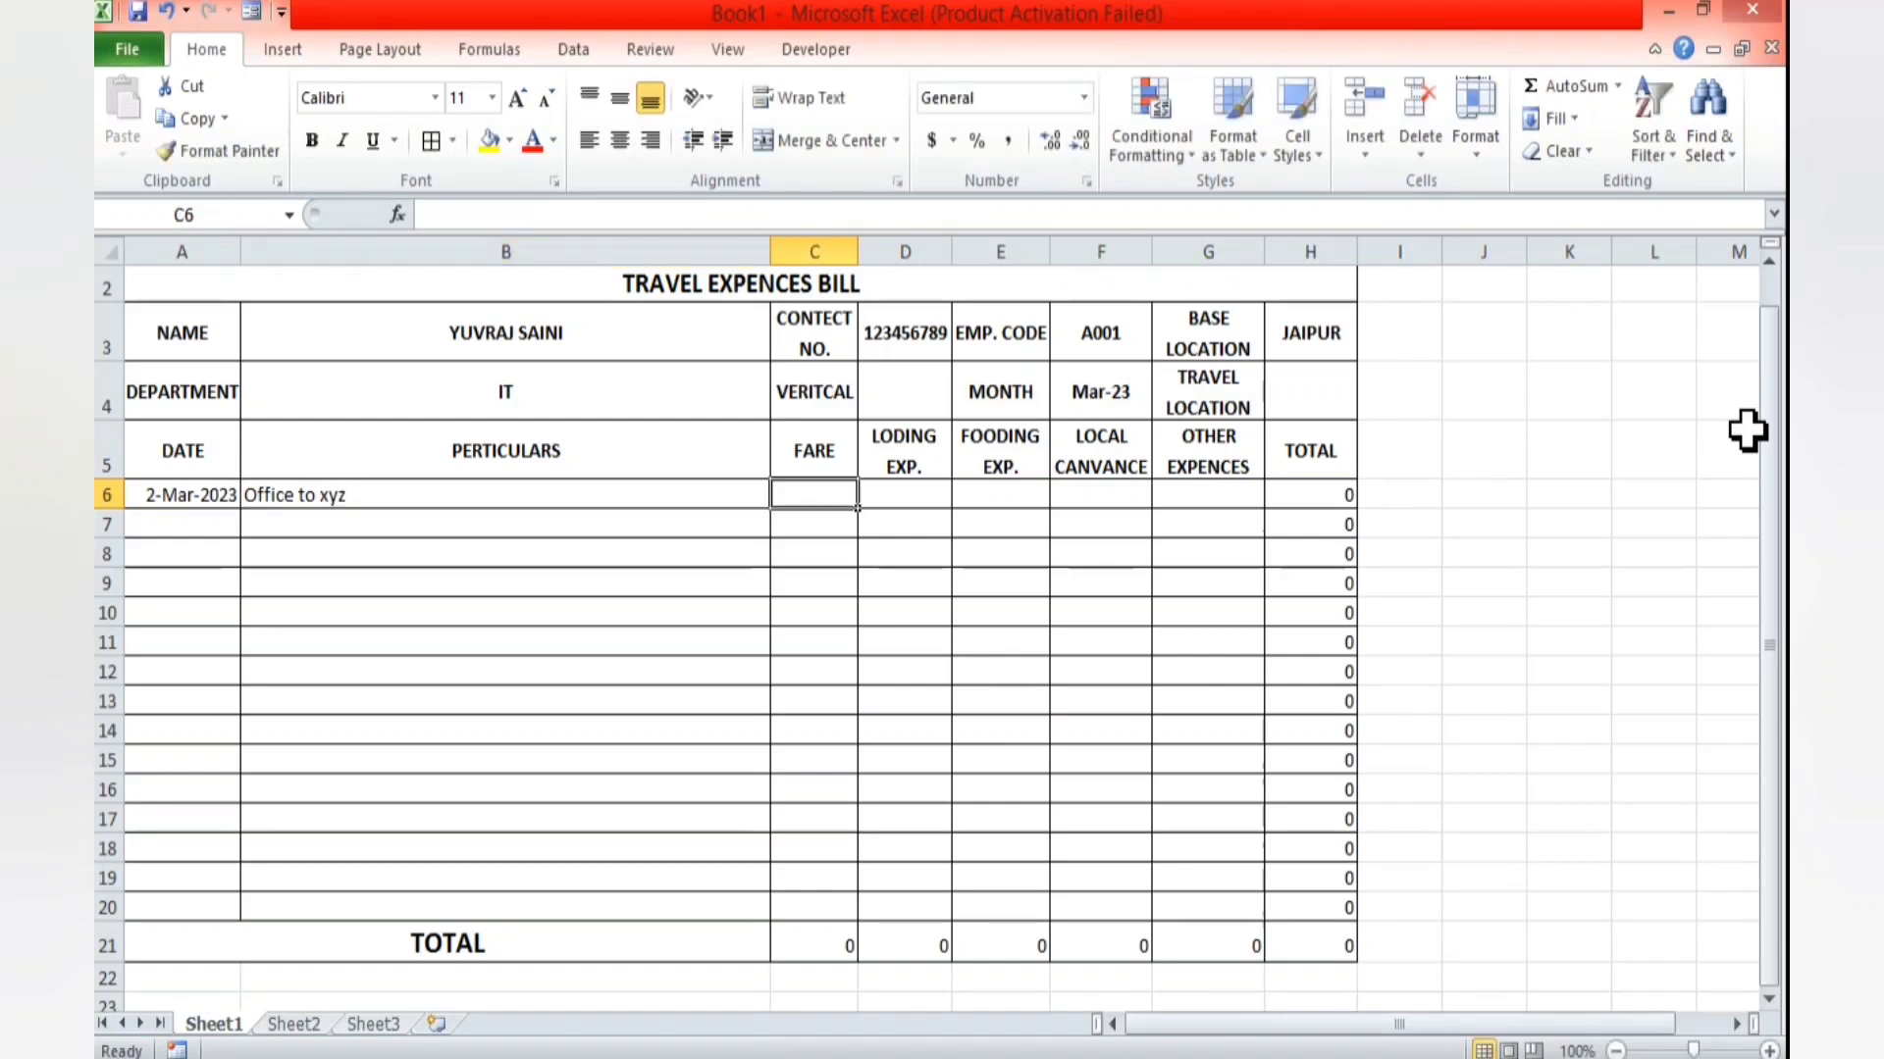
key(Tab)
key(shift+Tab)
key(Tab)
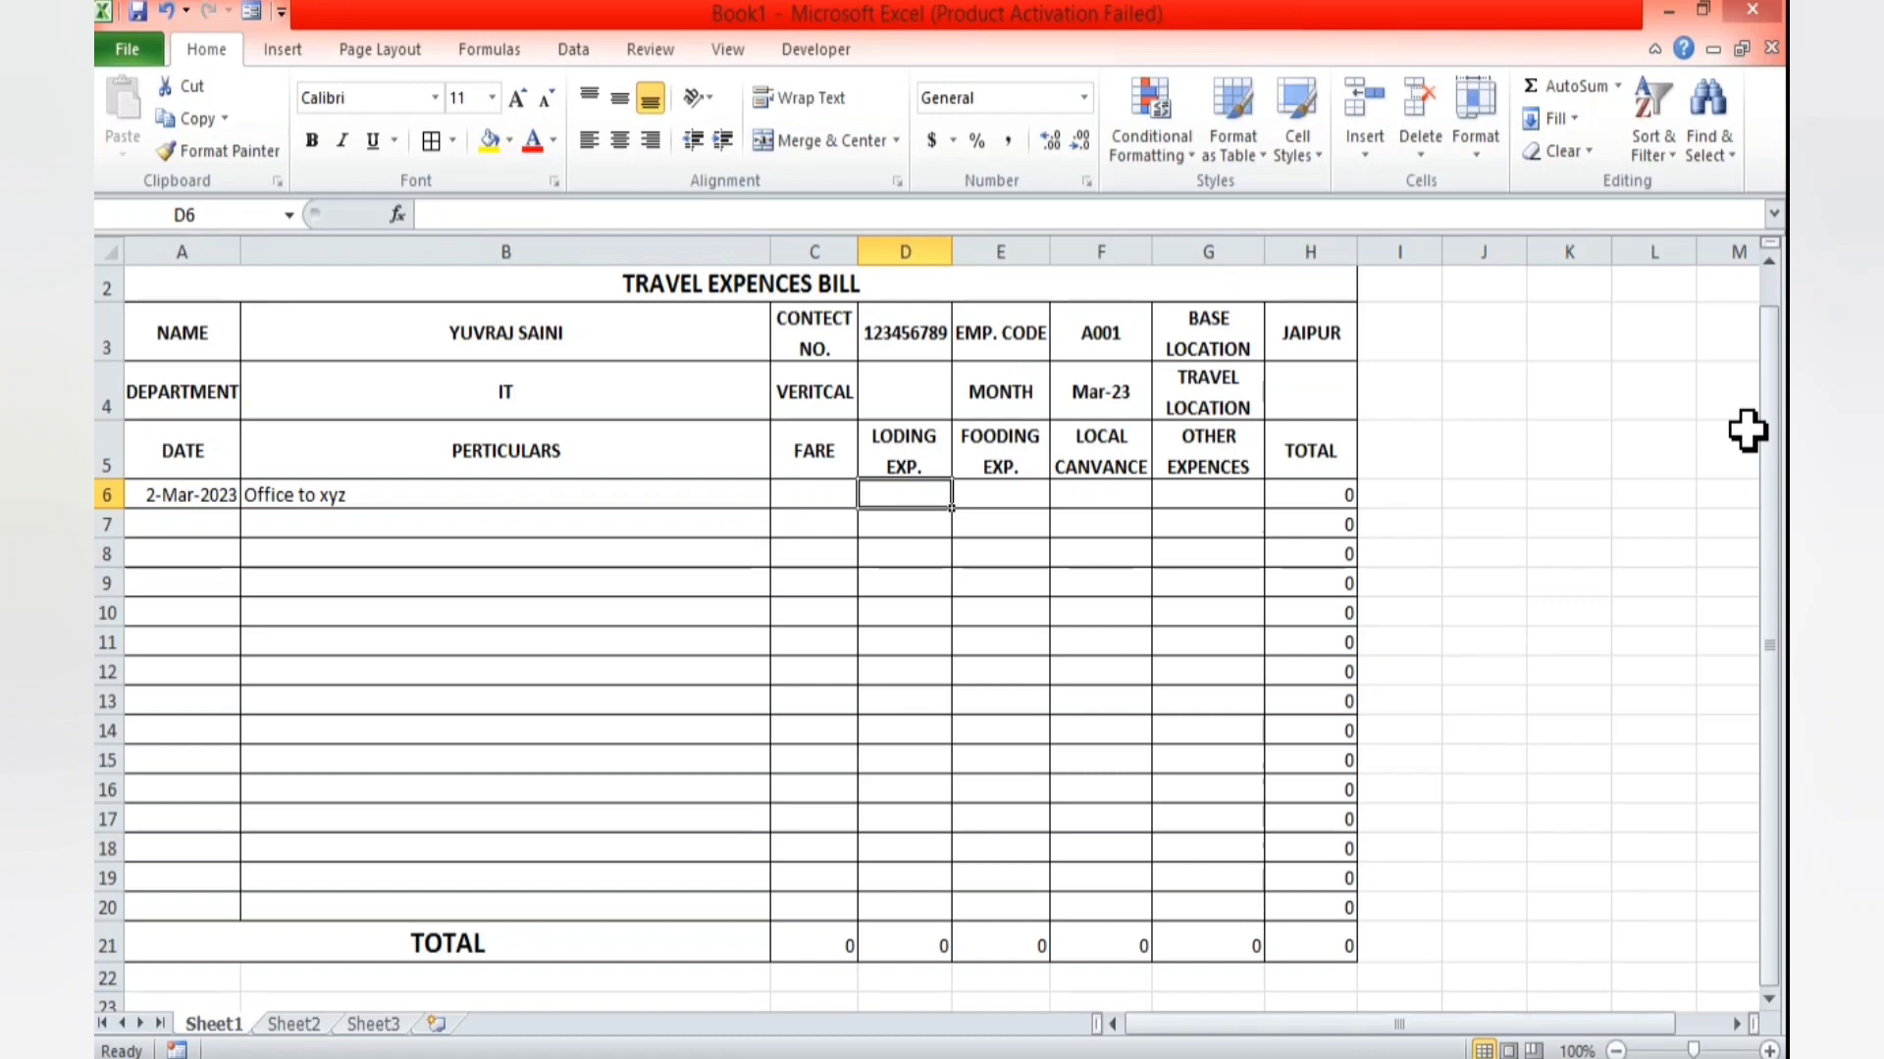
key(Tab)
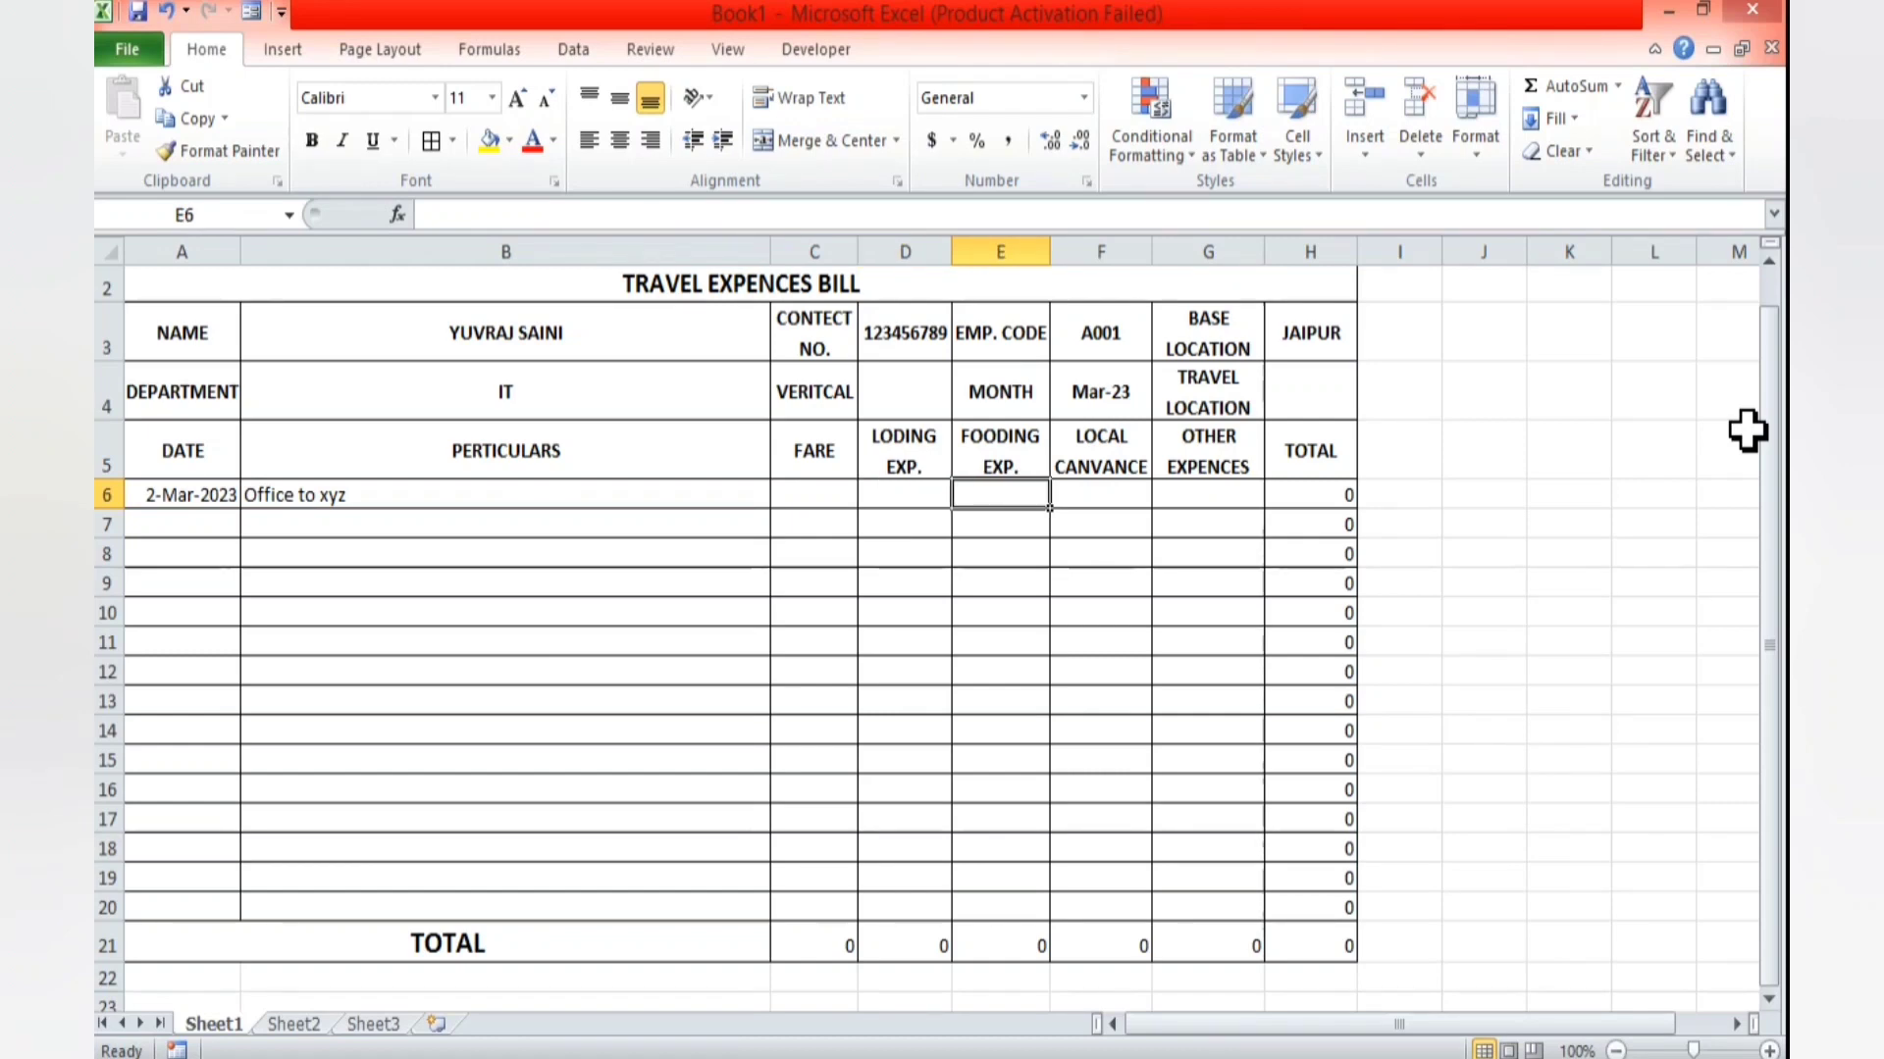
key(Tab)
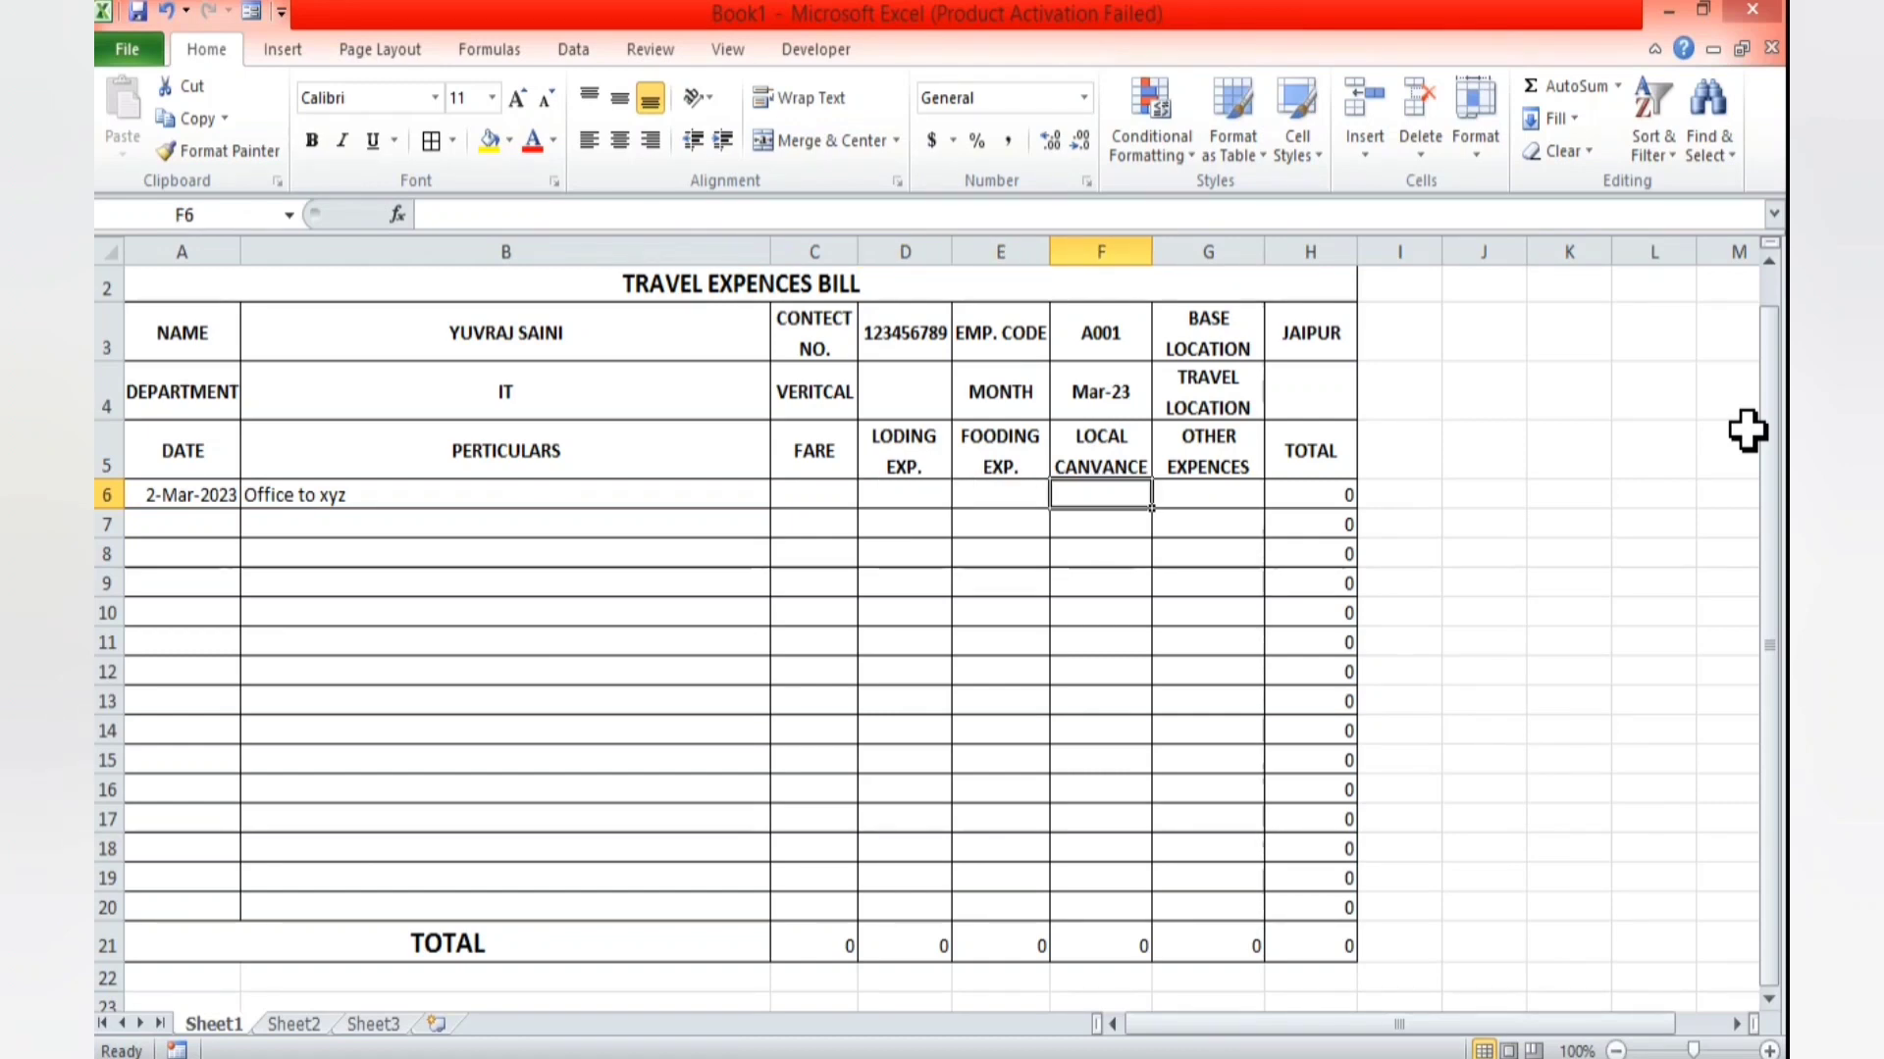
key(Tab)
key(Left)
key(Left)
key(Left)
key(Left)
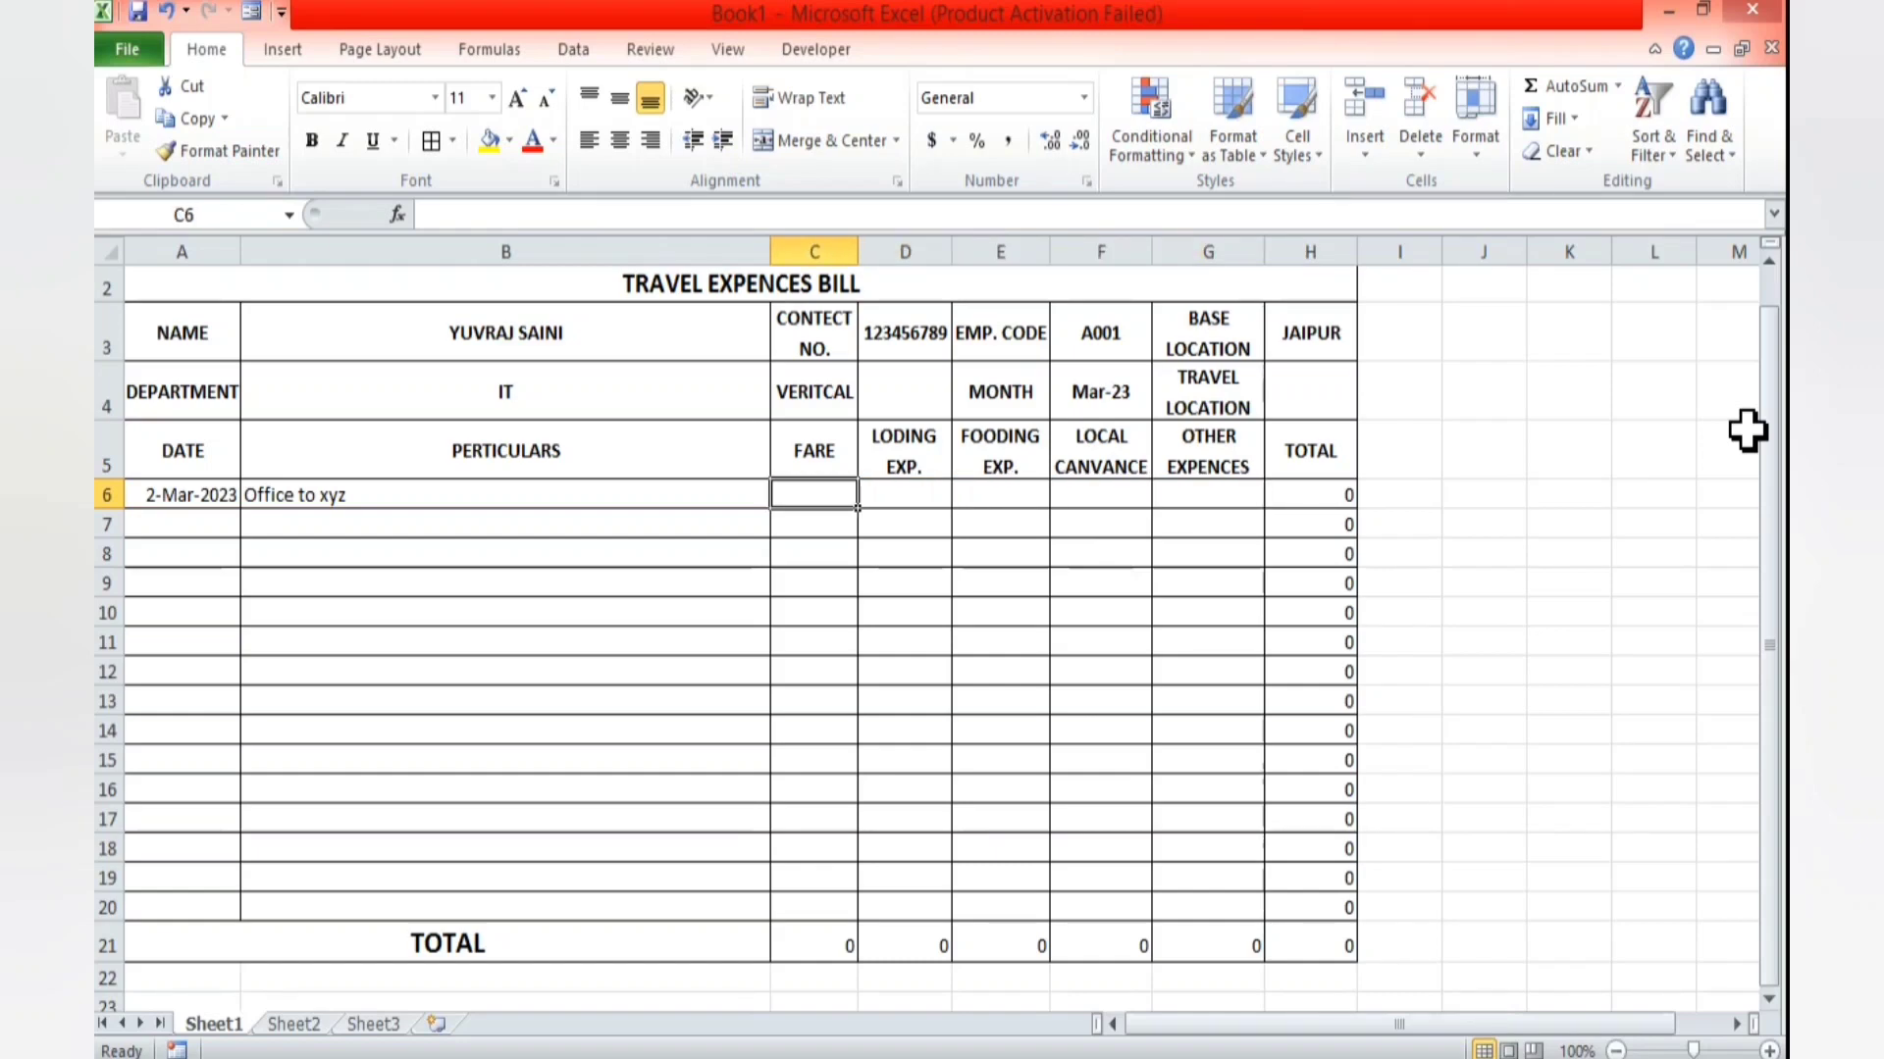
text(50)
key(Return)
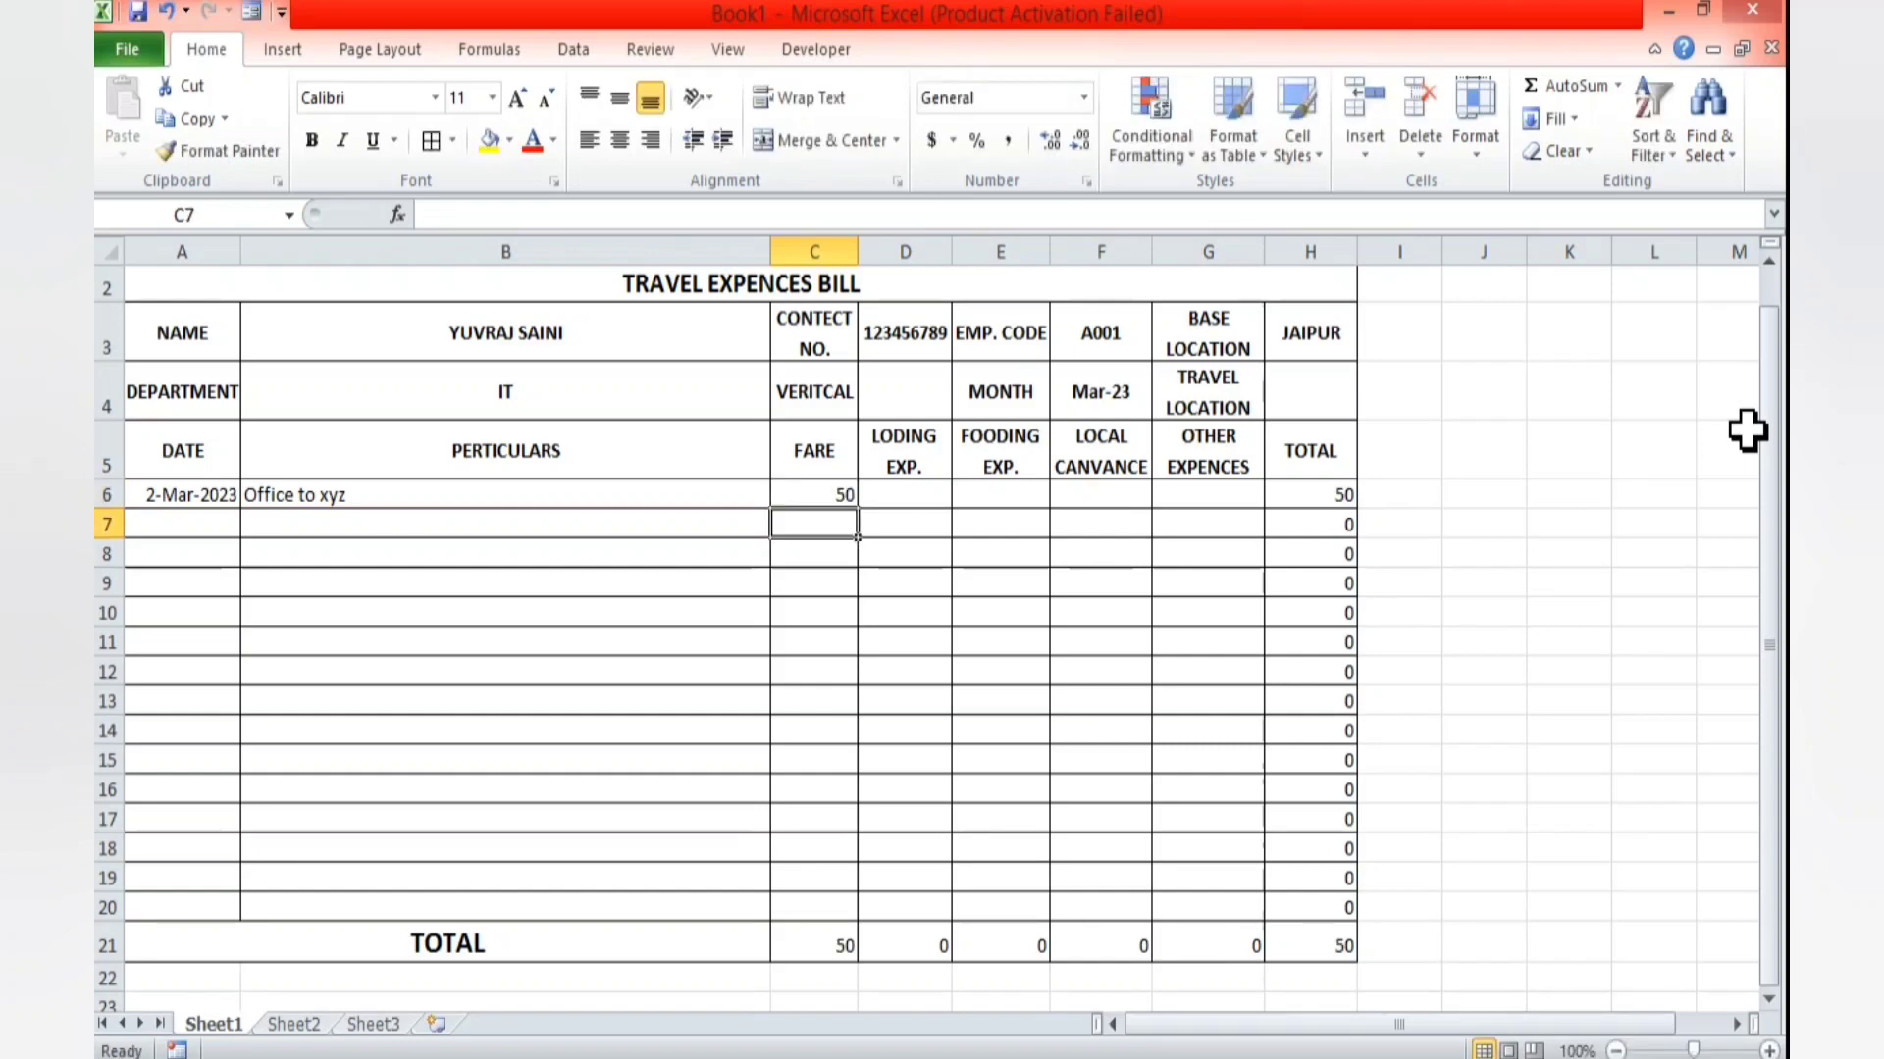
- Check the fare in C6, the H6 row total and the C21 column total
click(833, 487)
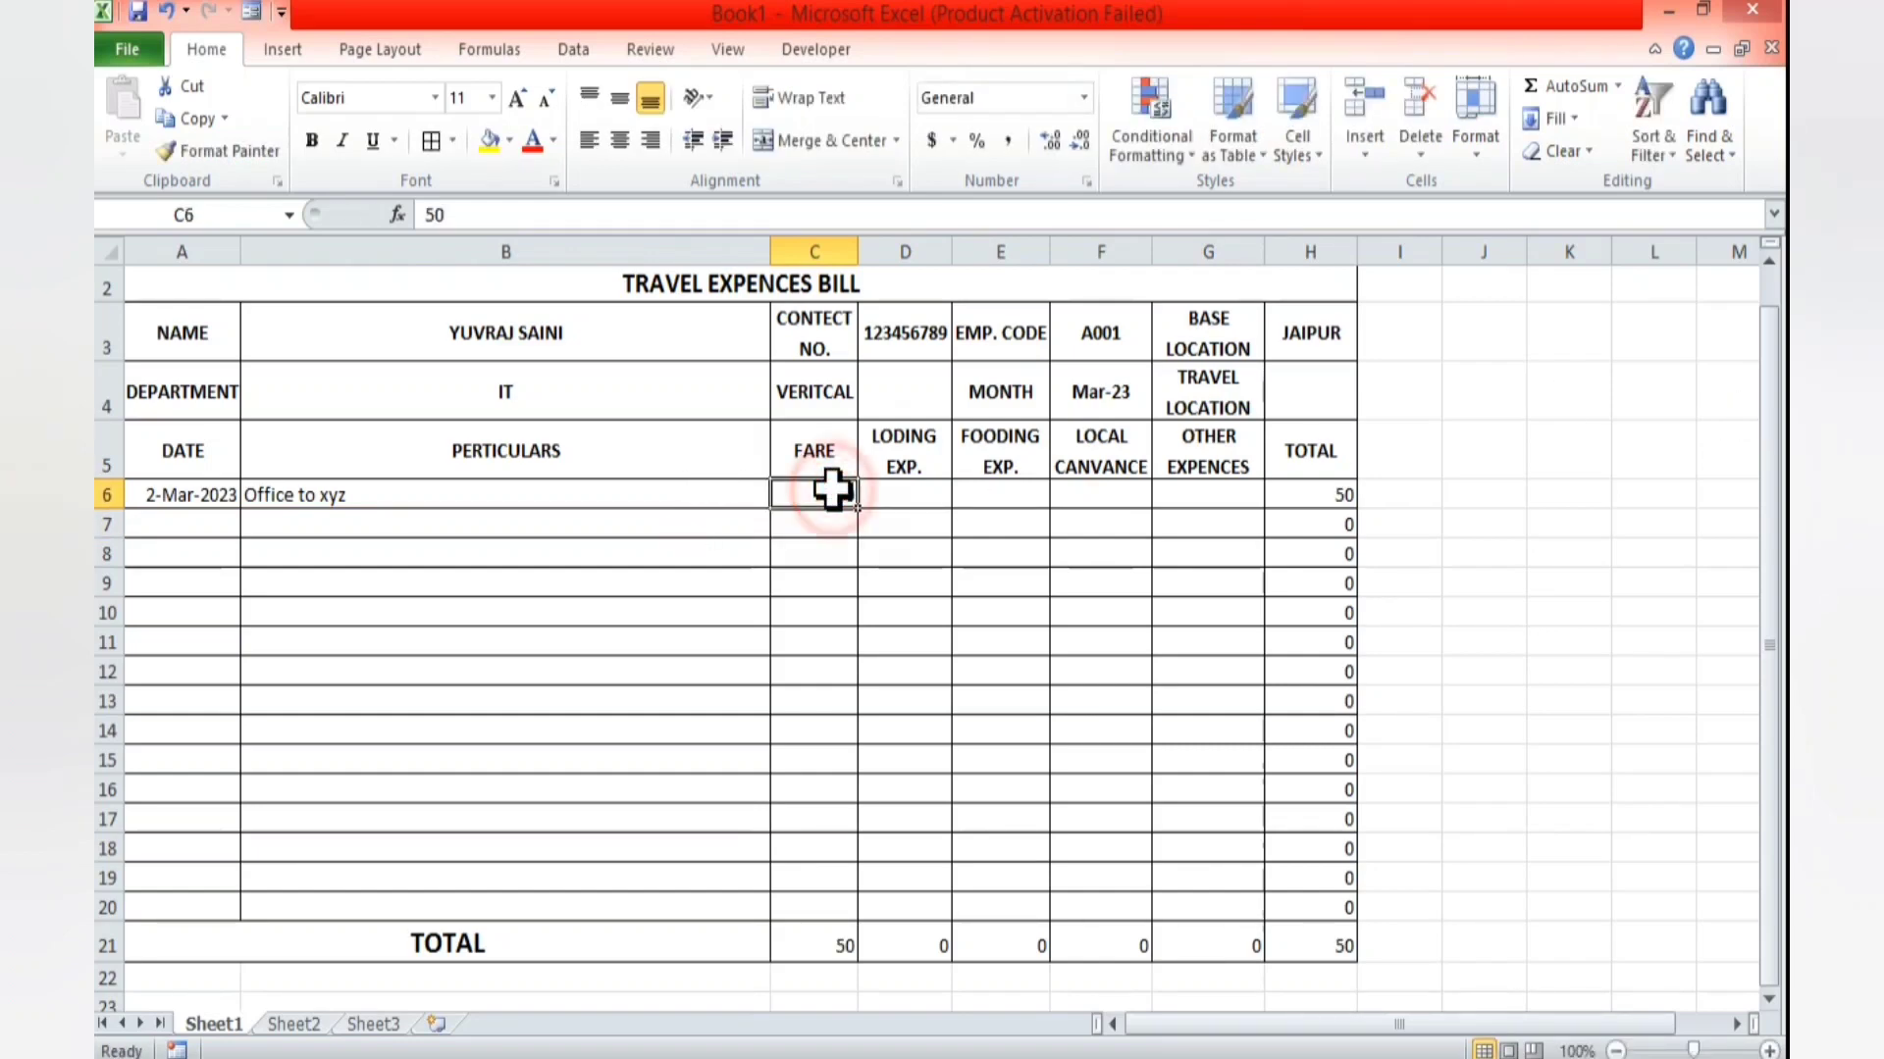
click(1332, 496)
click(810, 947)
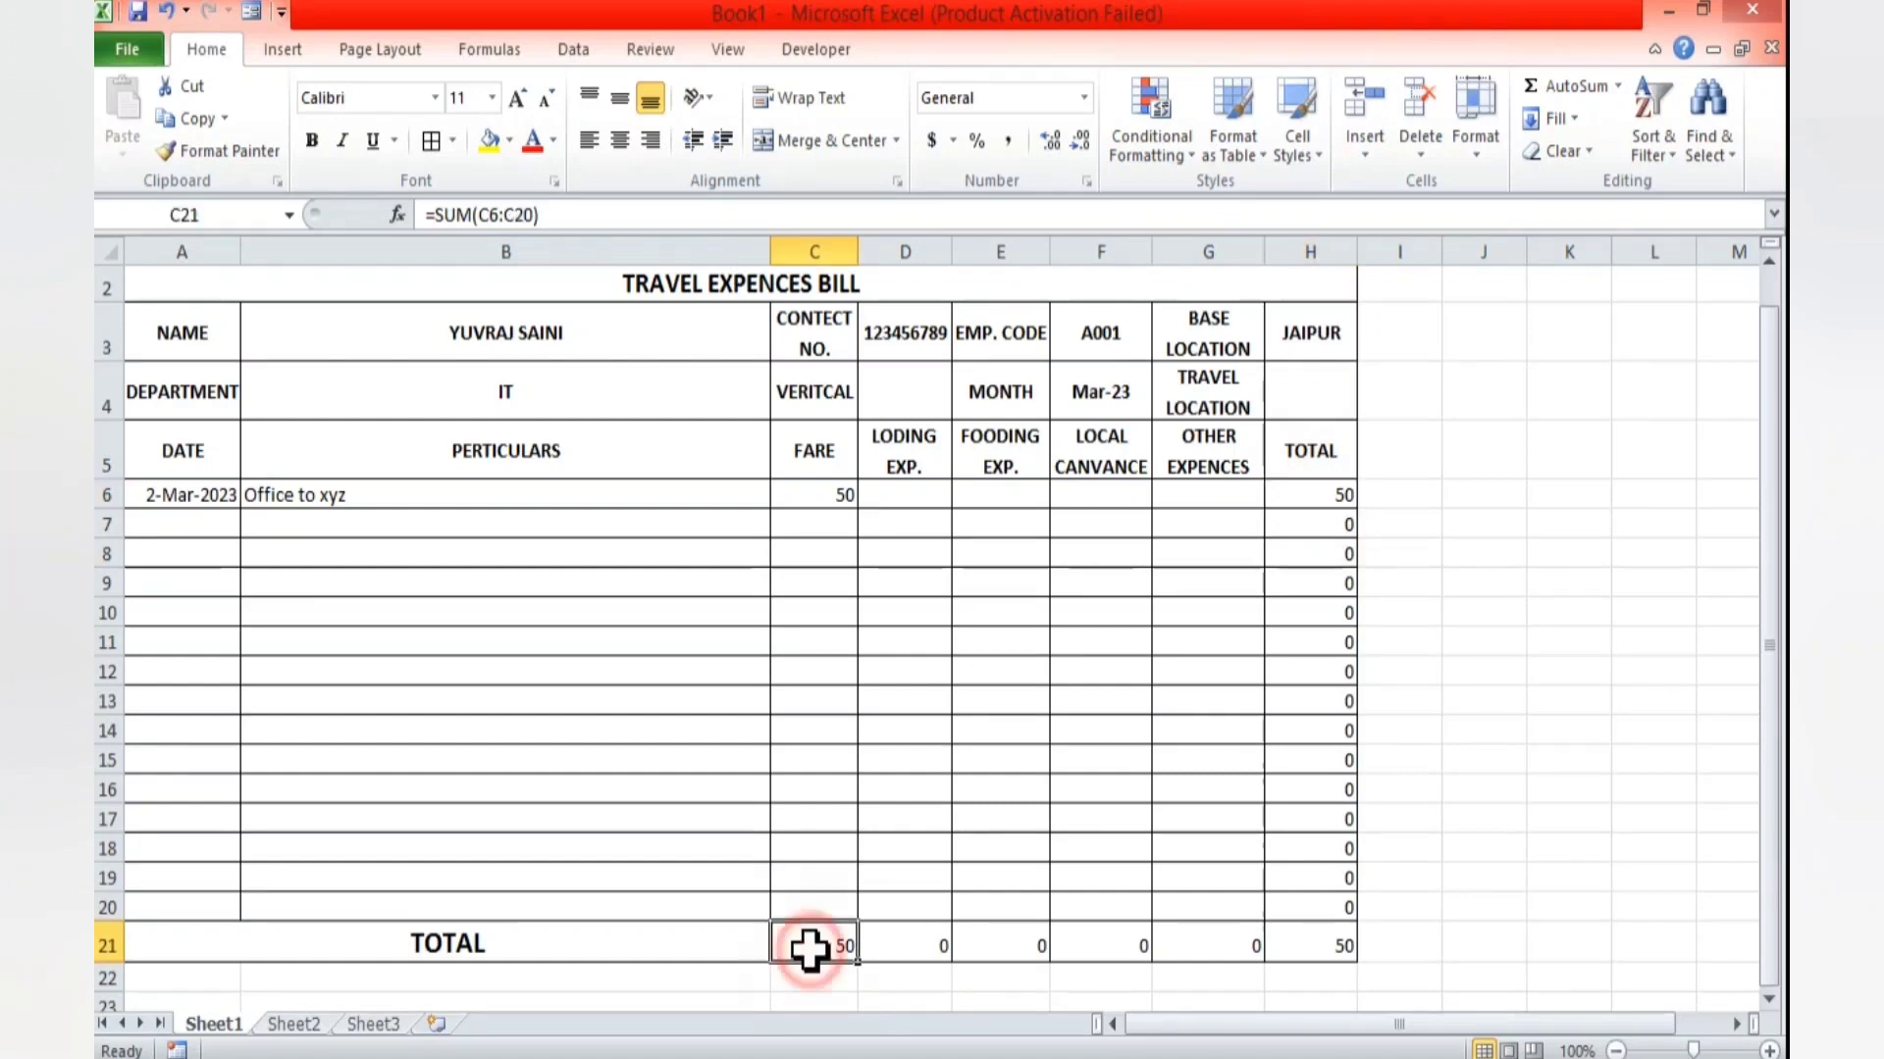
click(152, 523)
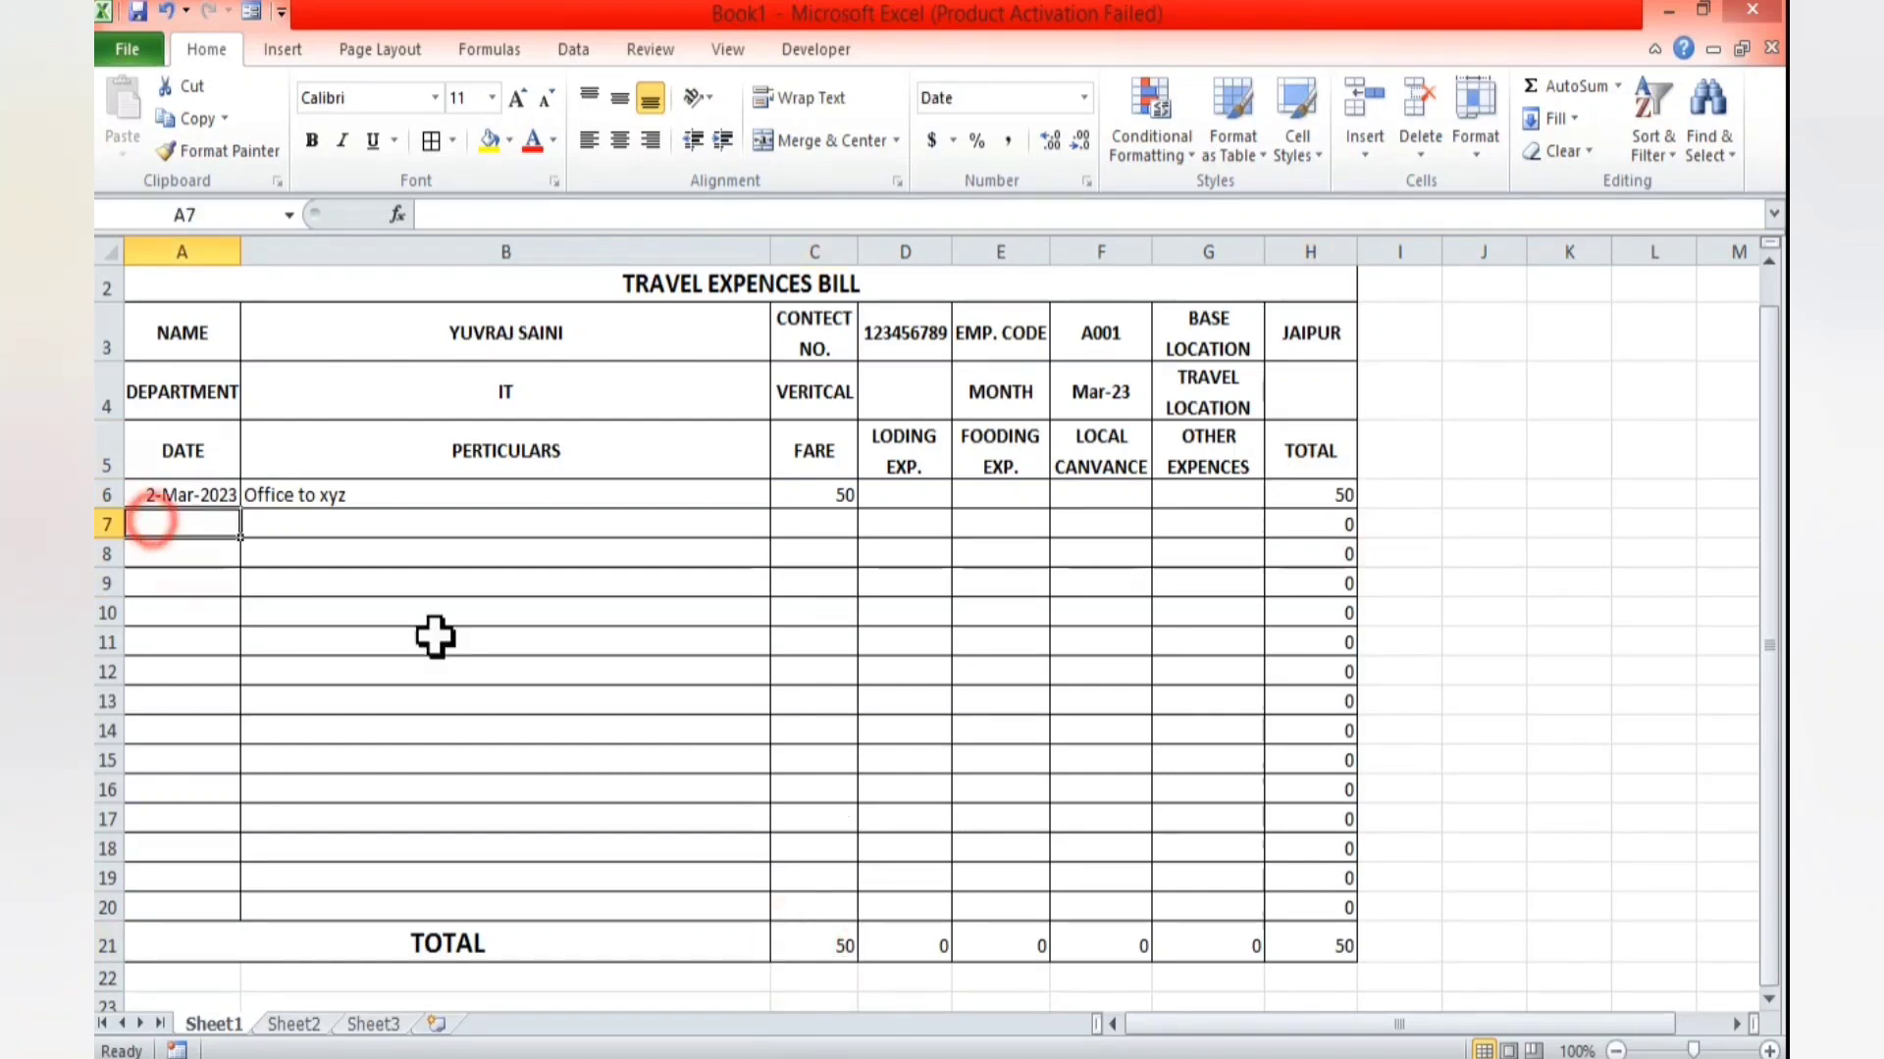
- Enter date 3/5 and 'office to delhi by byke' in row 7
text(3/5)
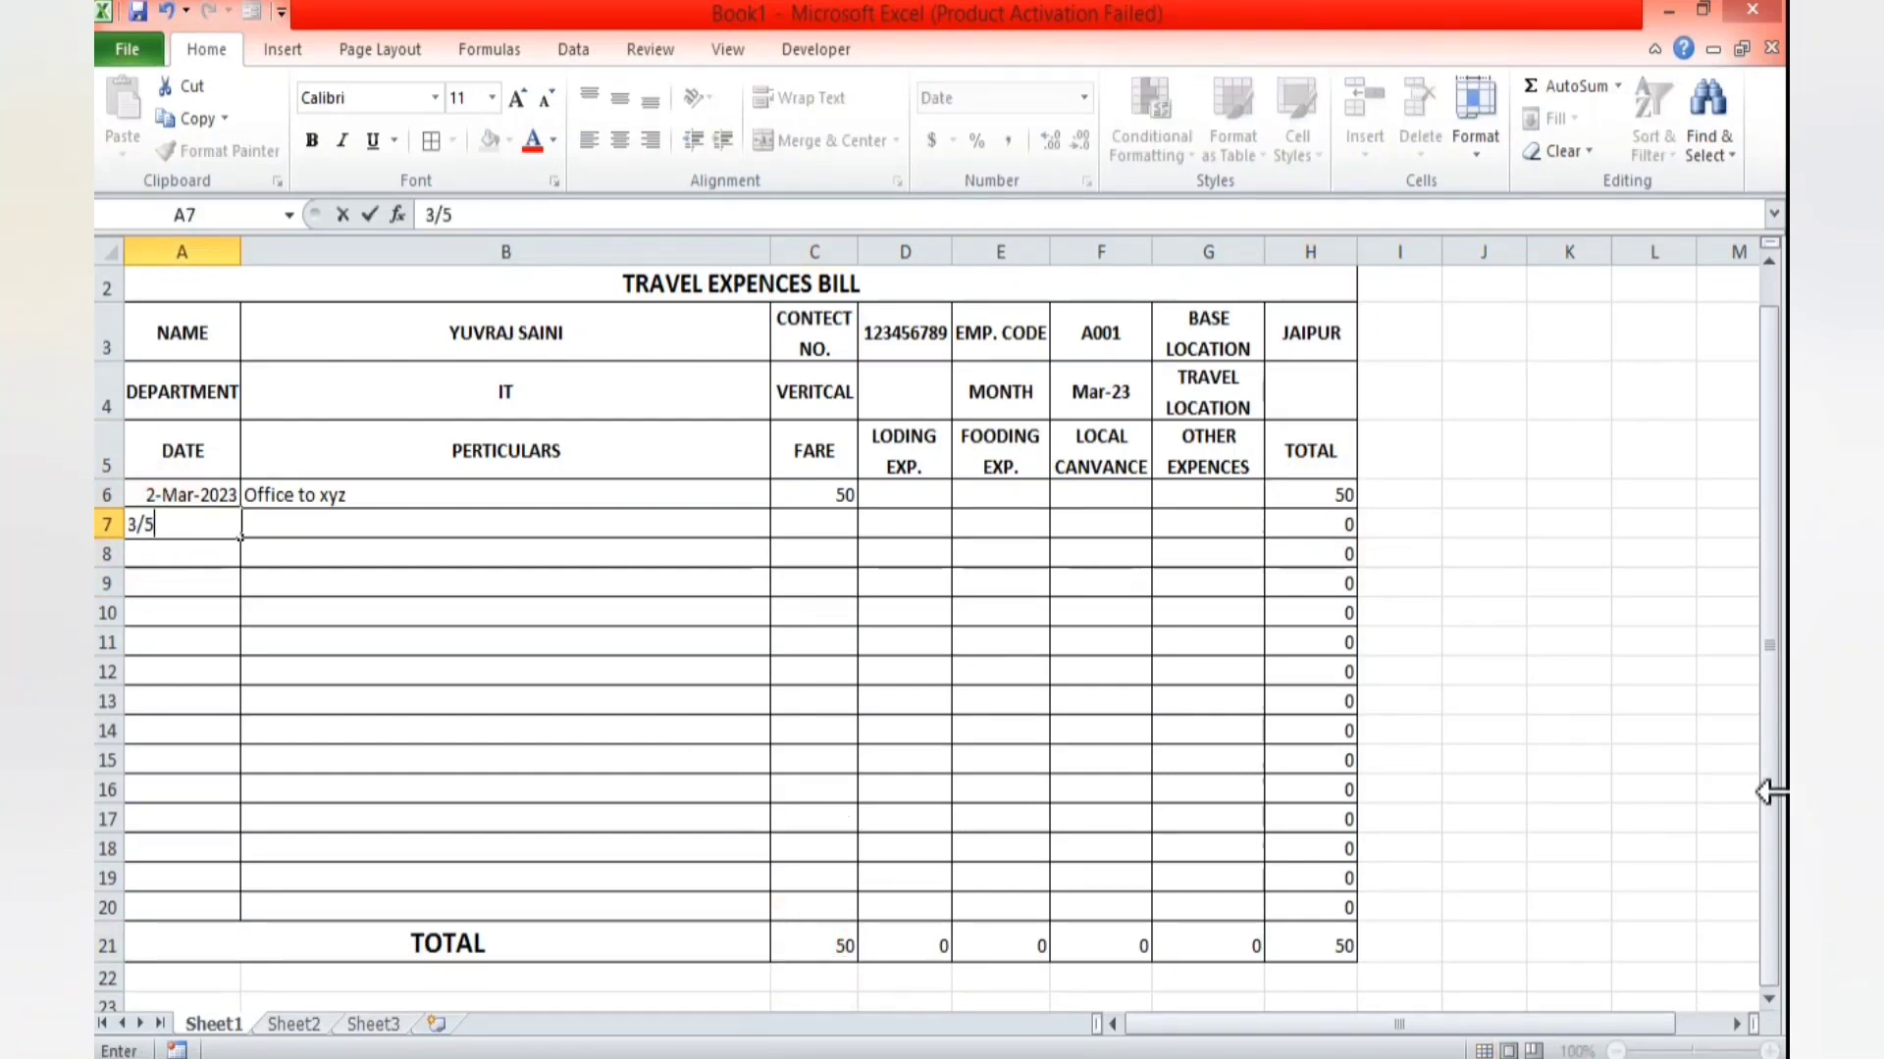
key(Tab)
text(office to )
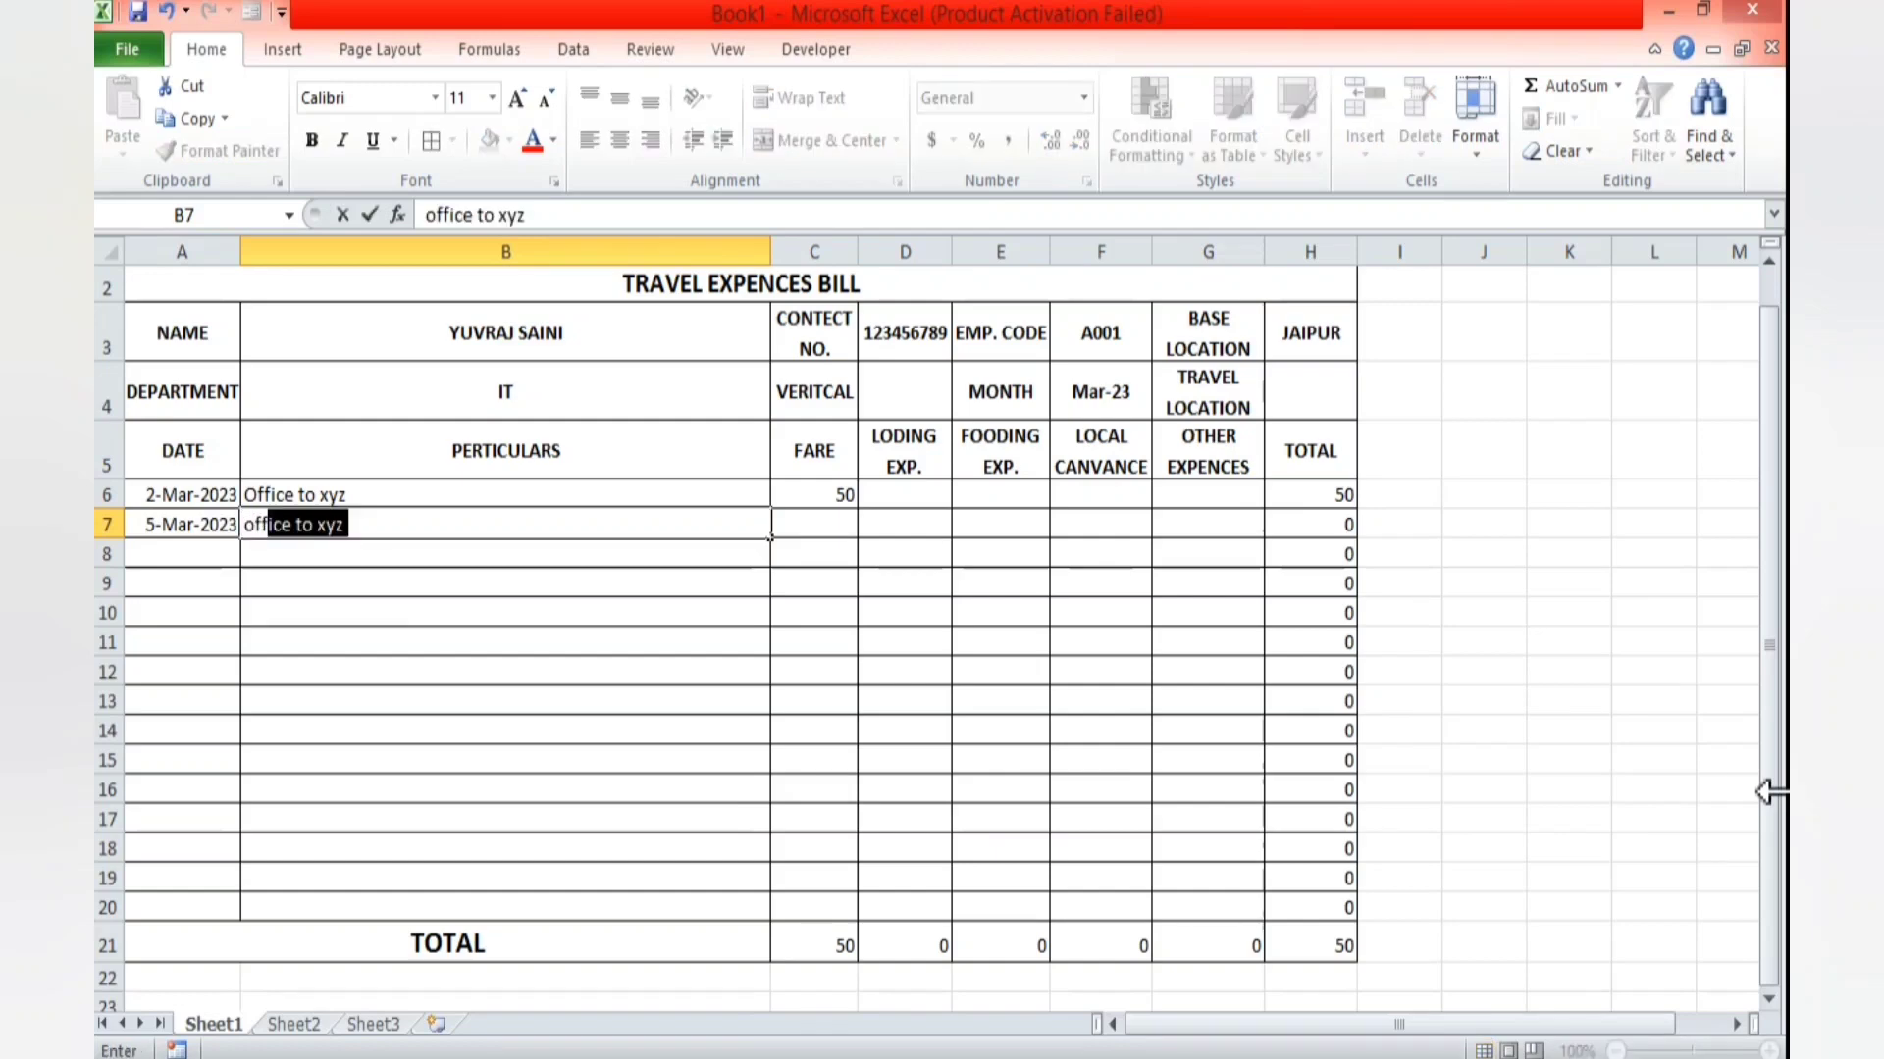
text(delhi)
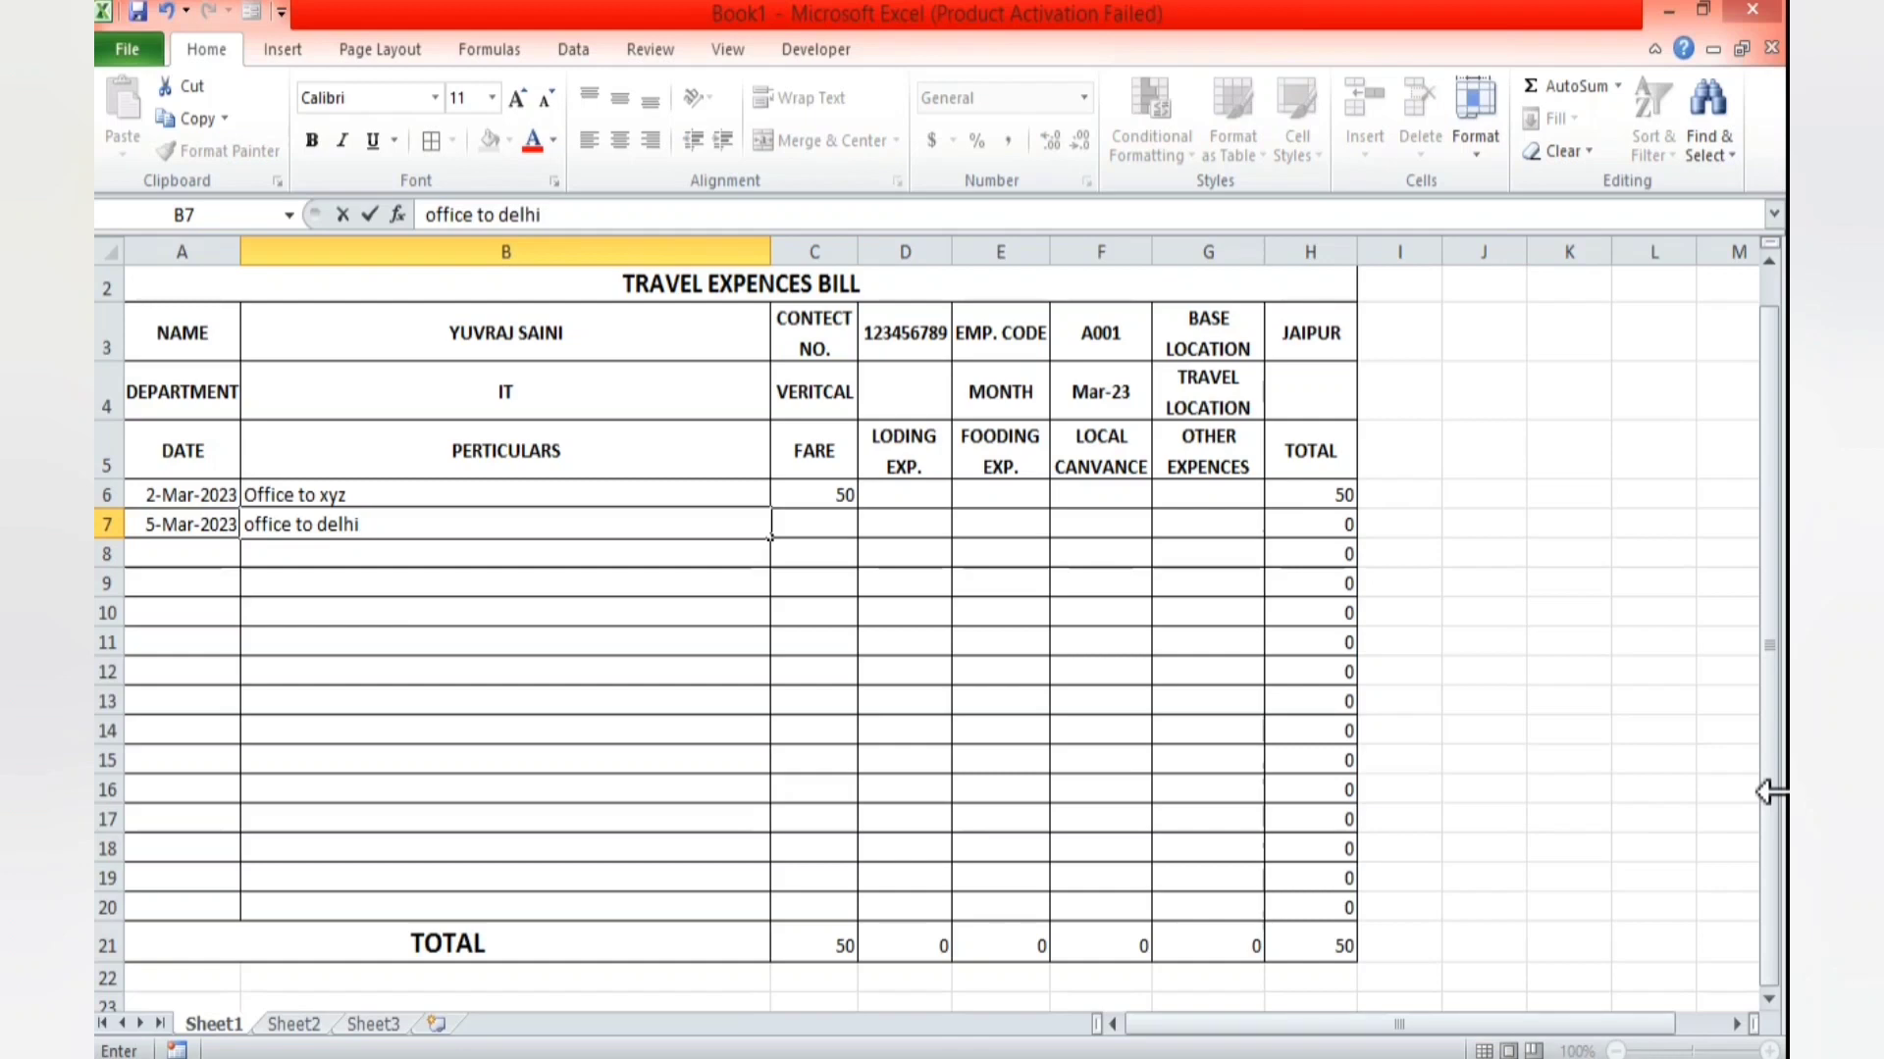
text( by byke)
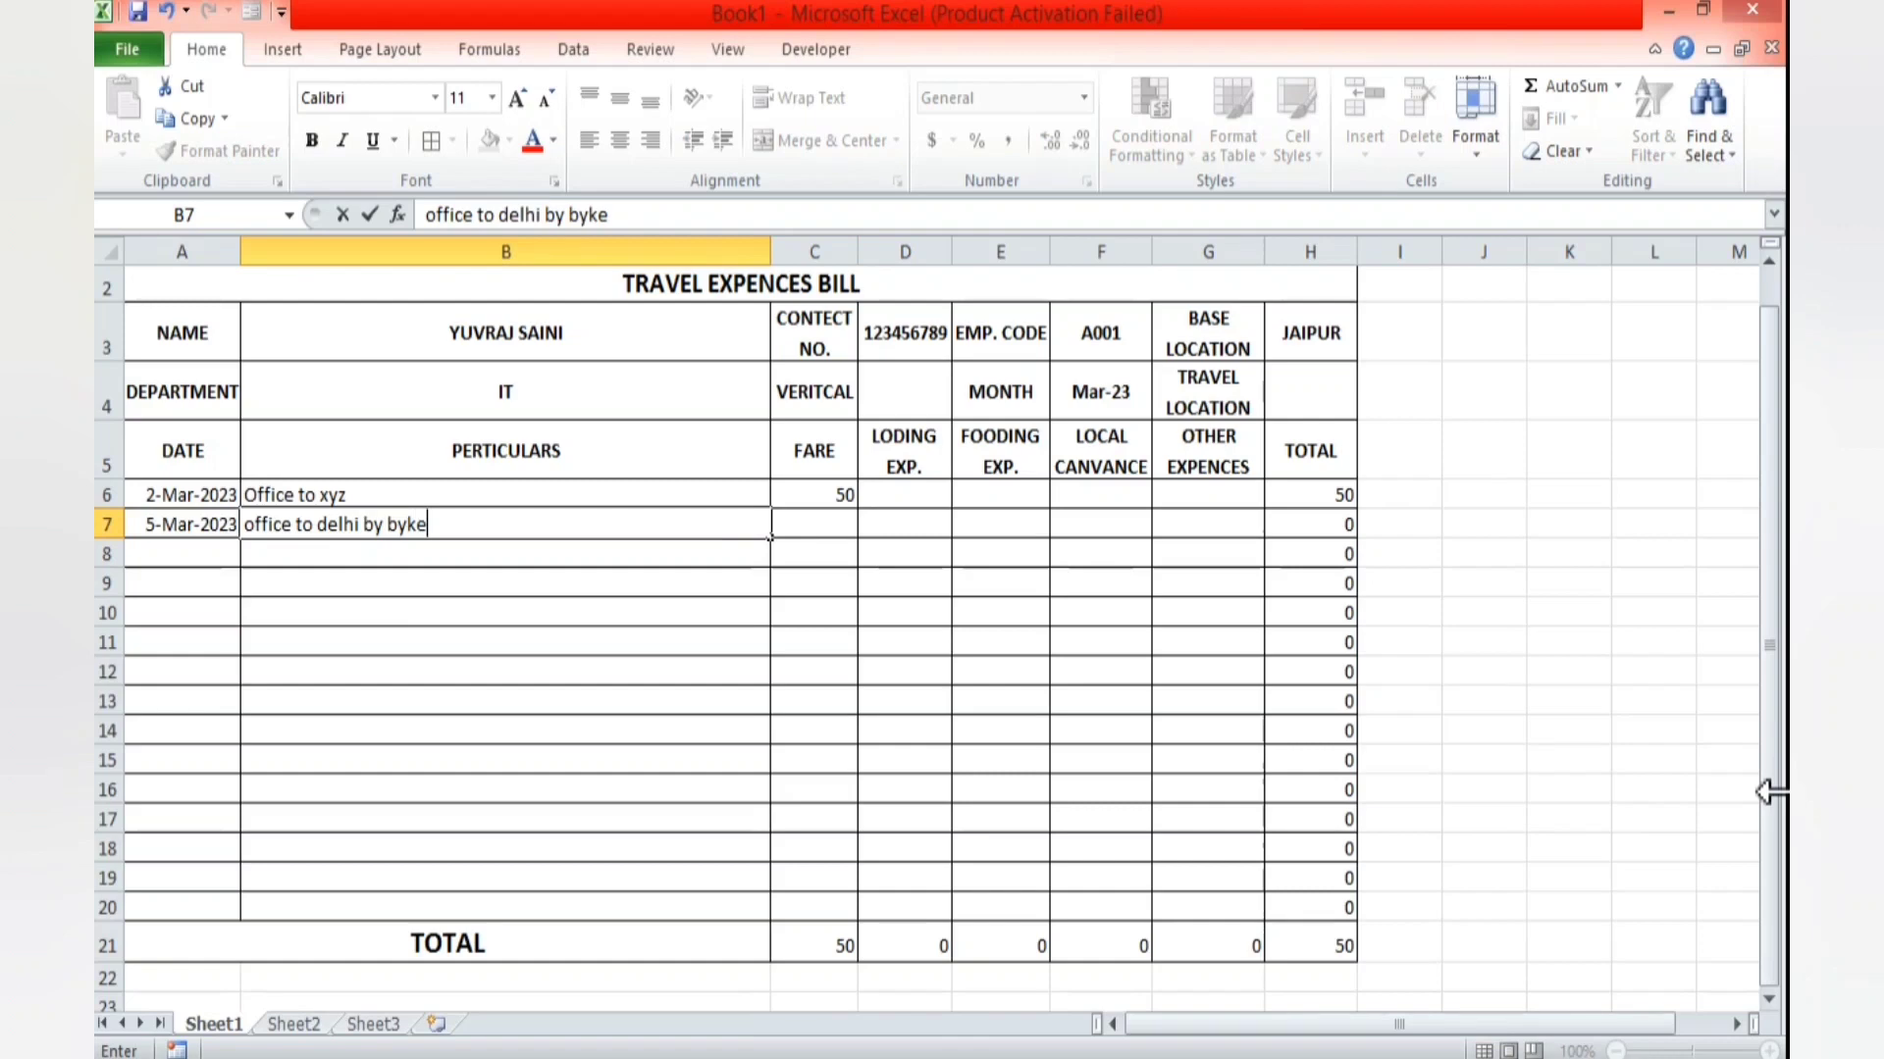
key(Tab)
key(Tab)
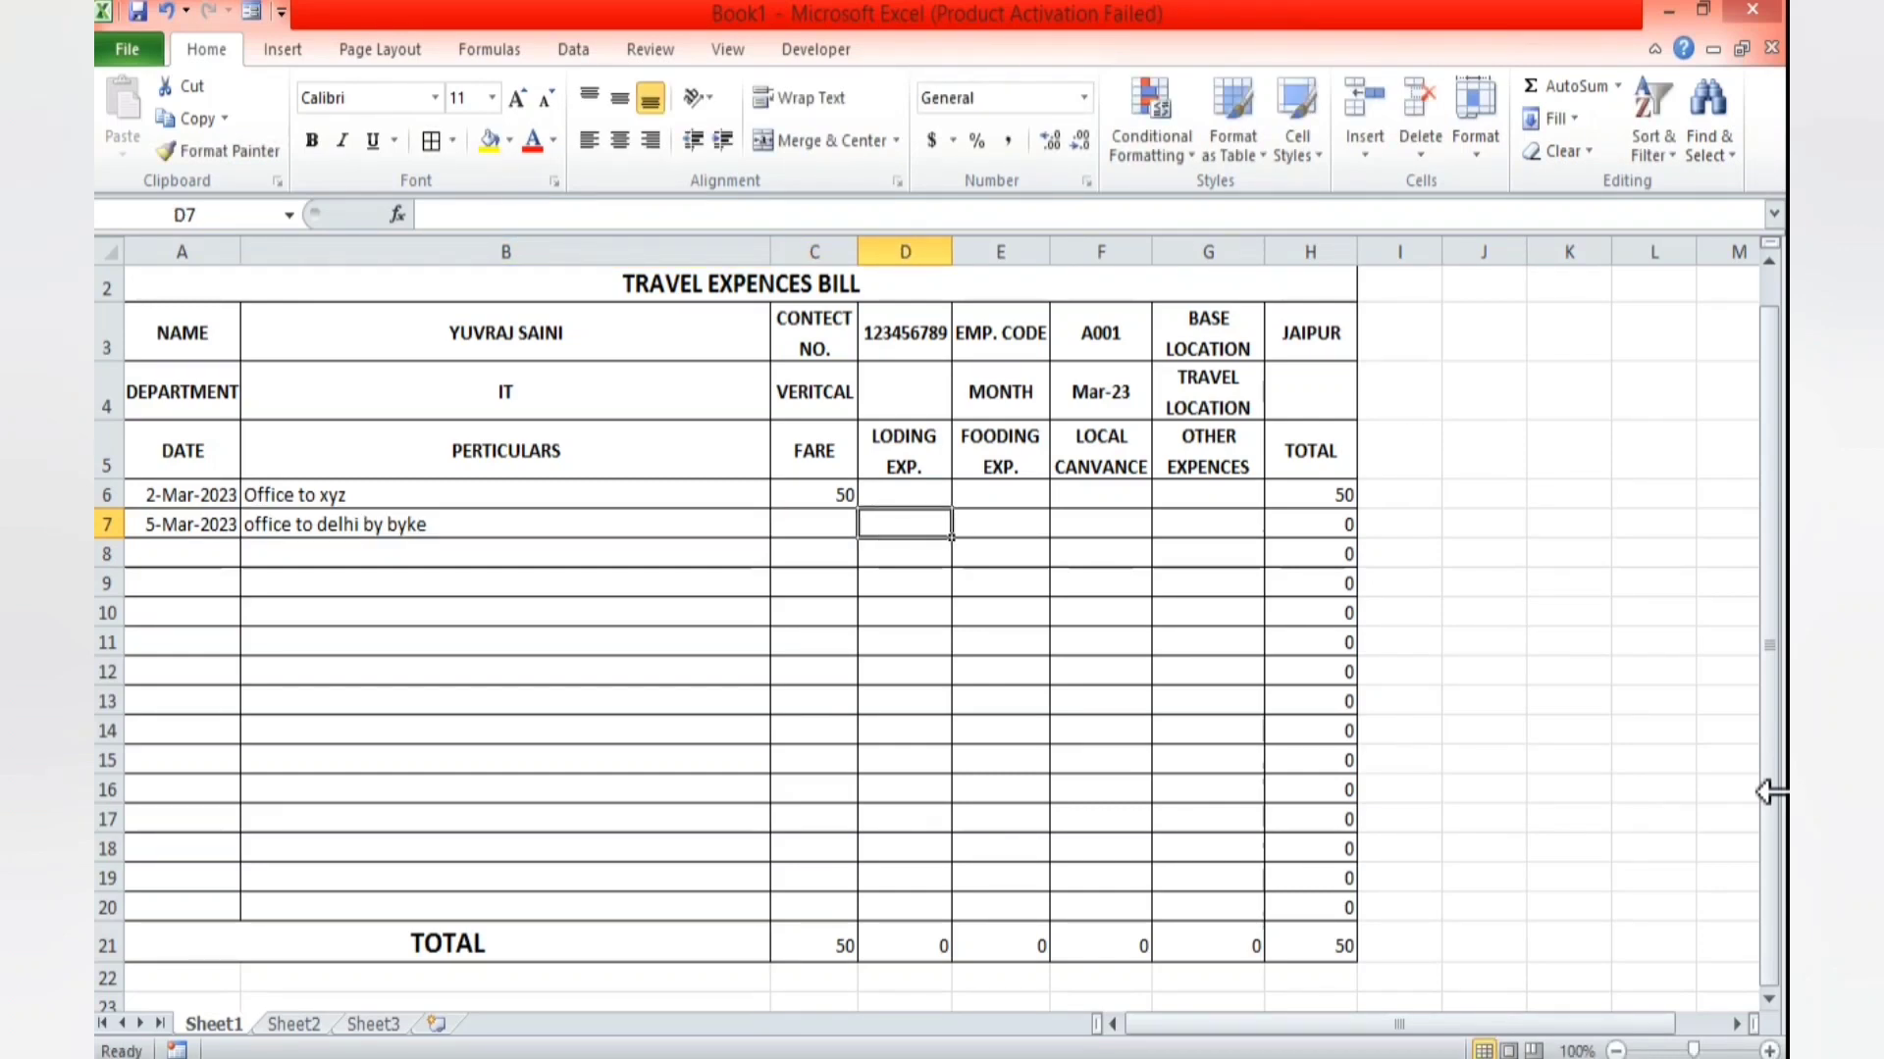
- Enter 500 as the local conveyance in F7
key(Tab)
key(Tab)
key(Tab)
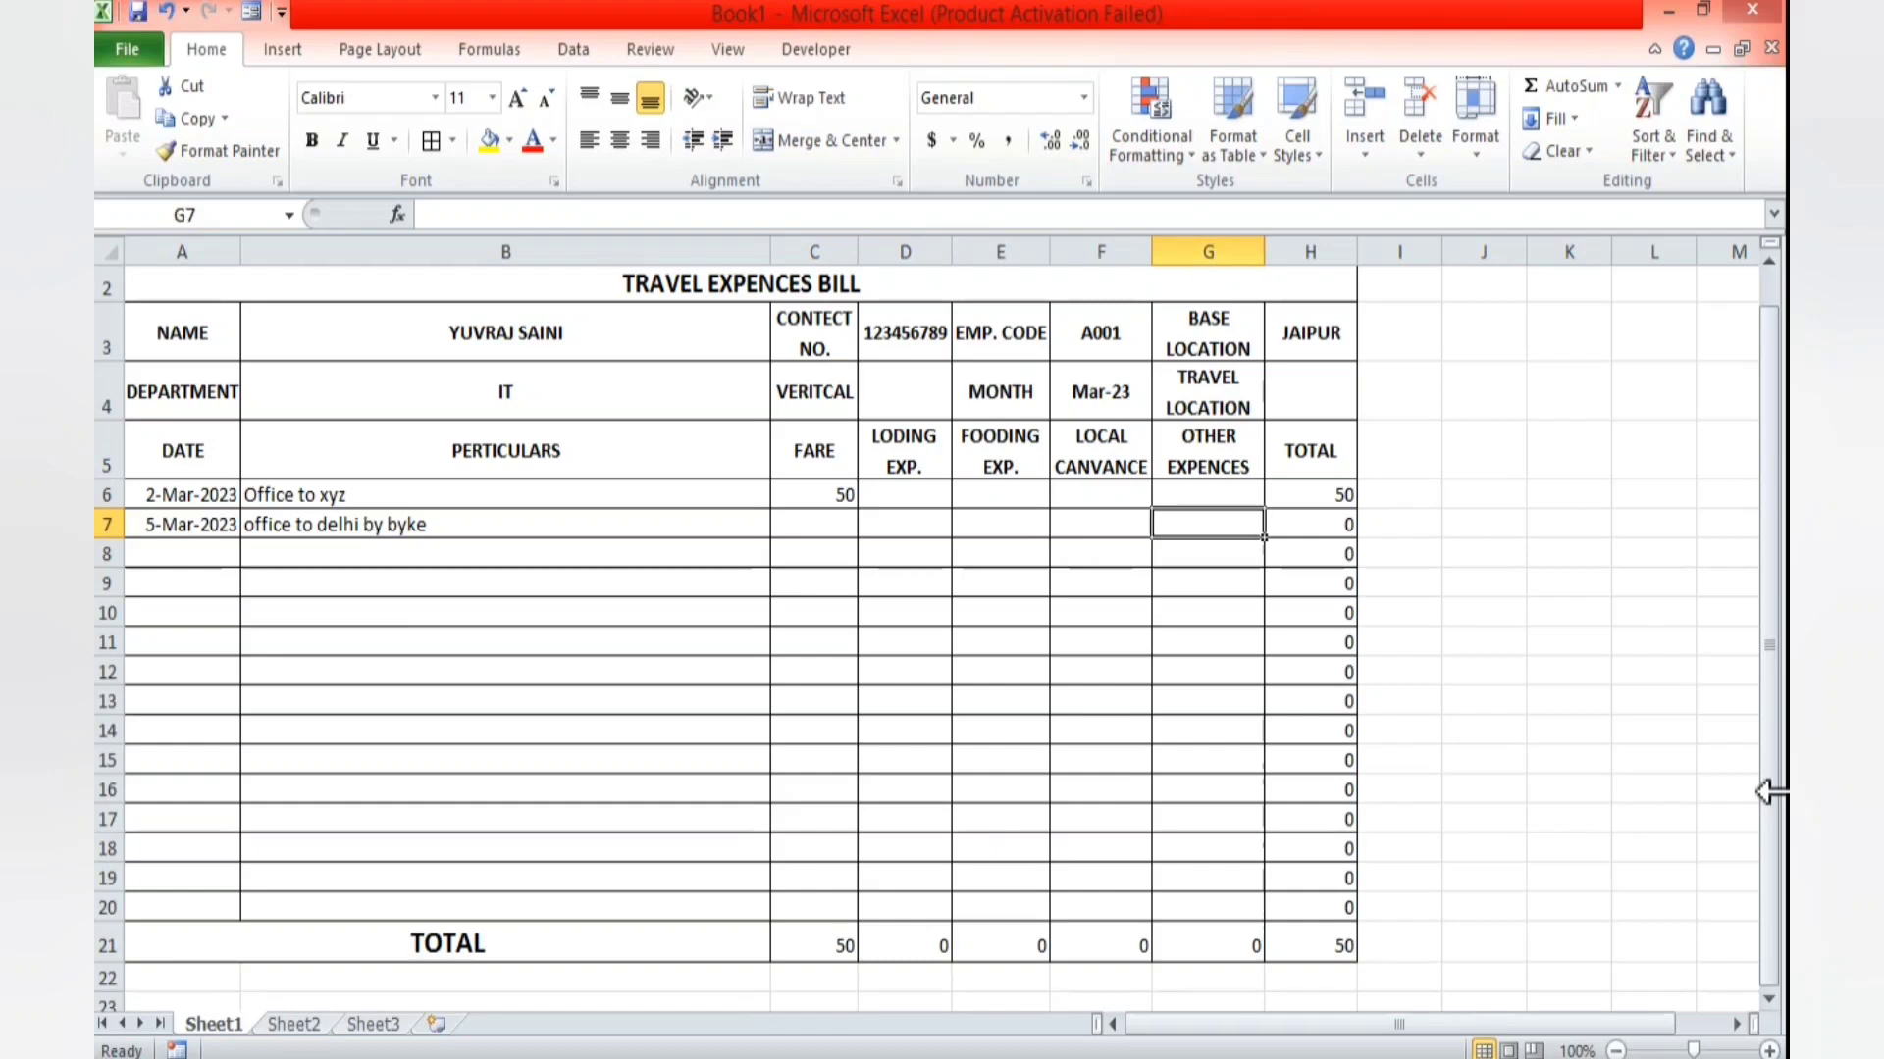
key(Left)
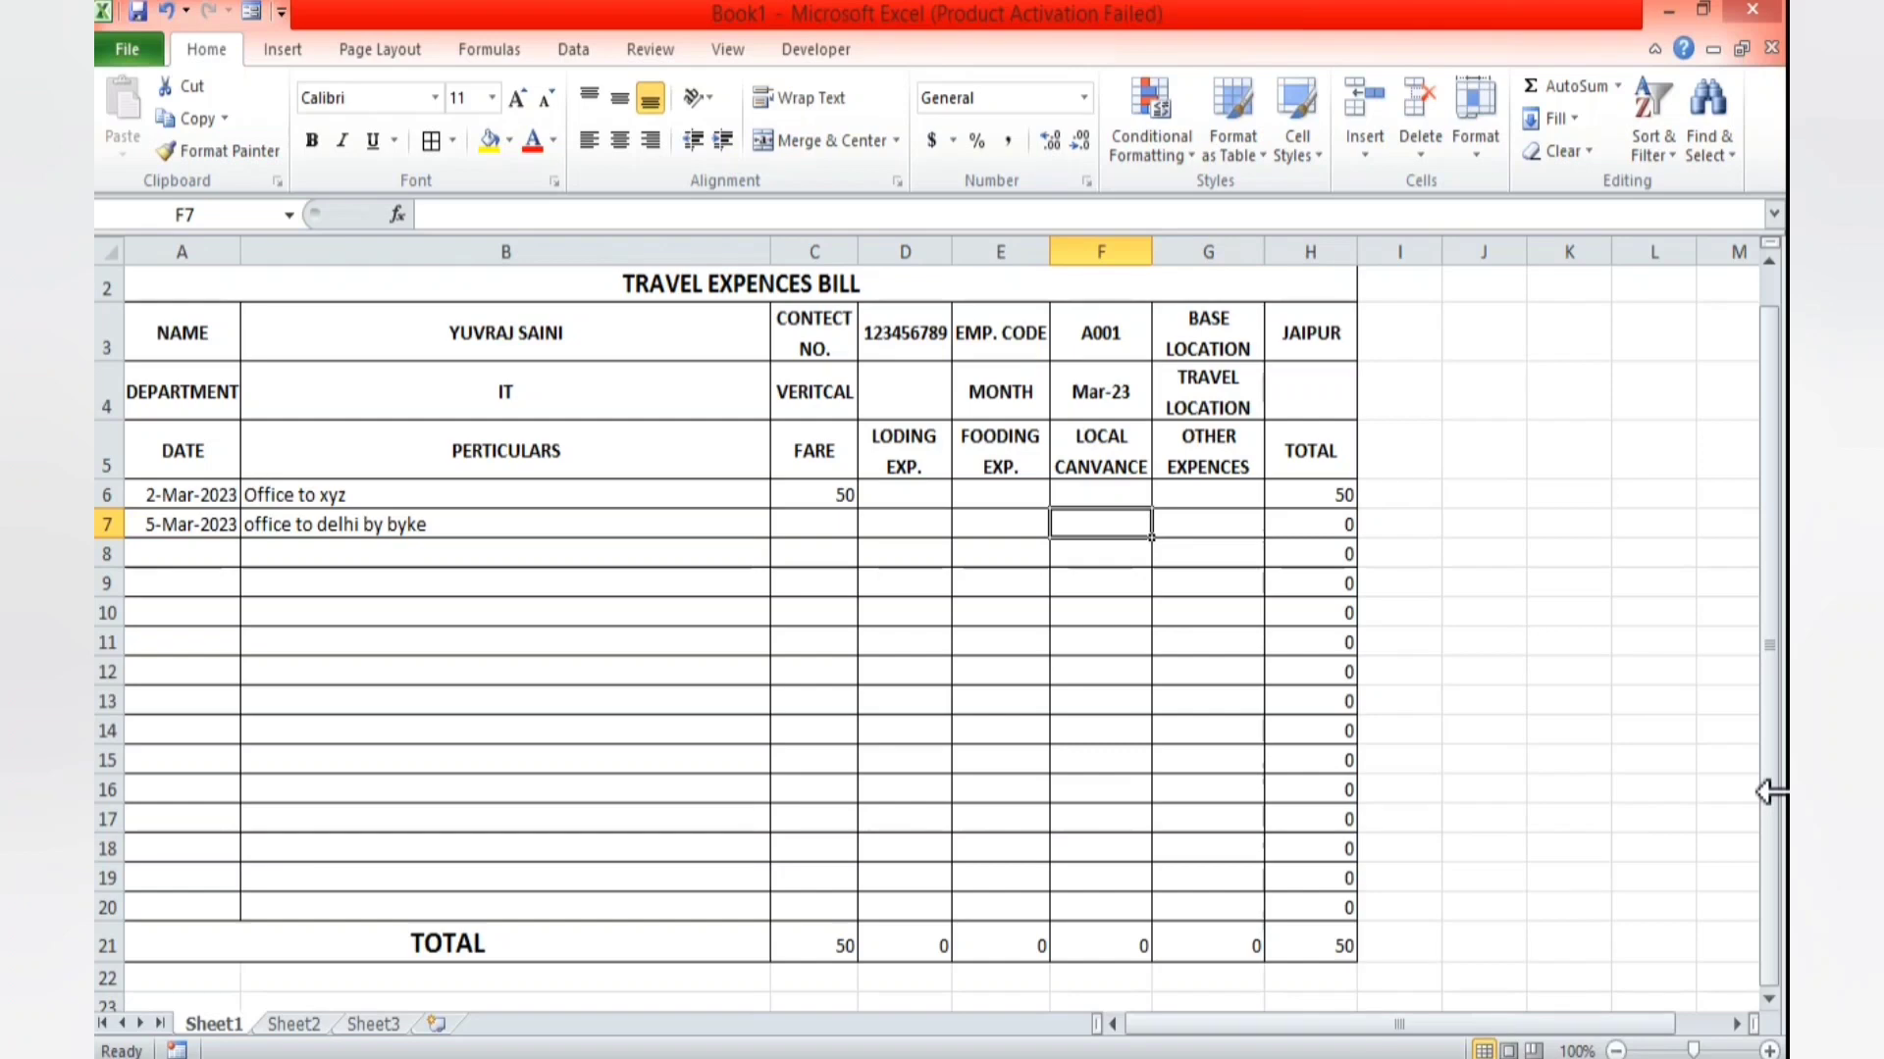
text(500)
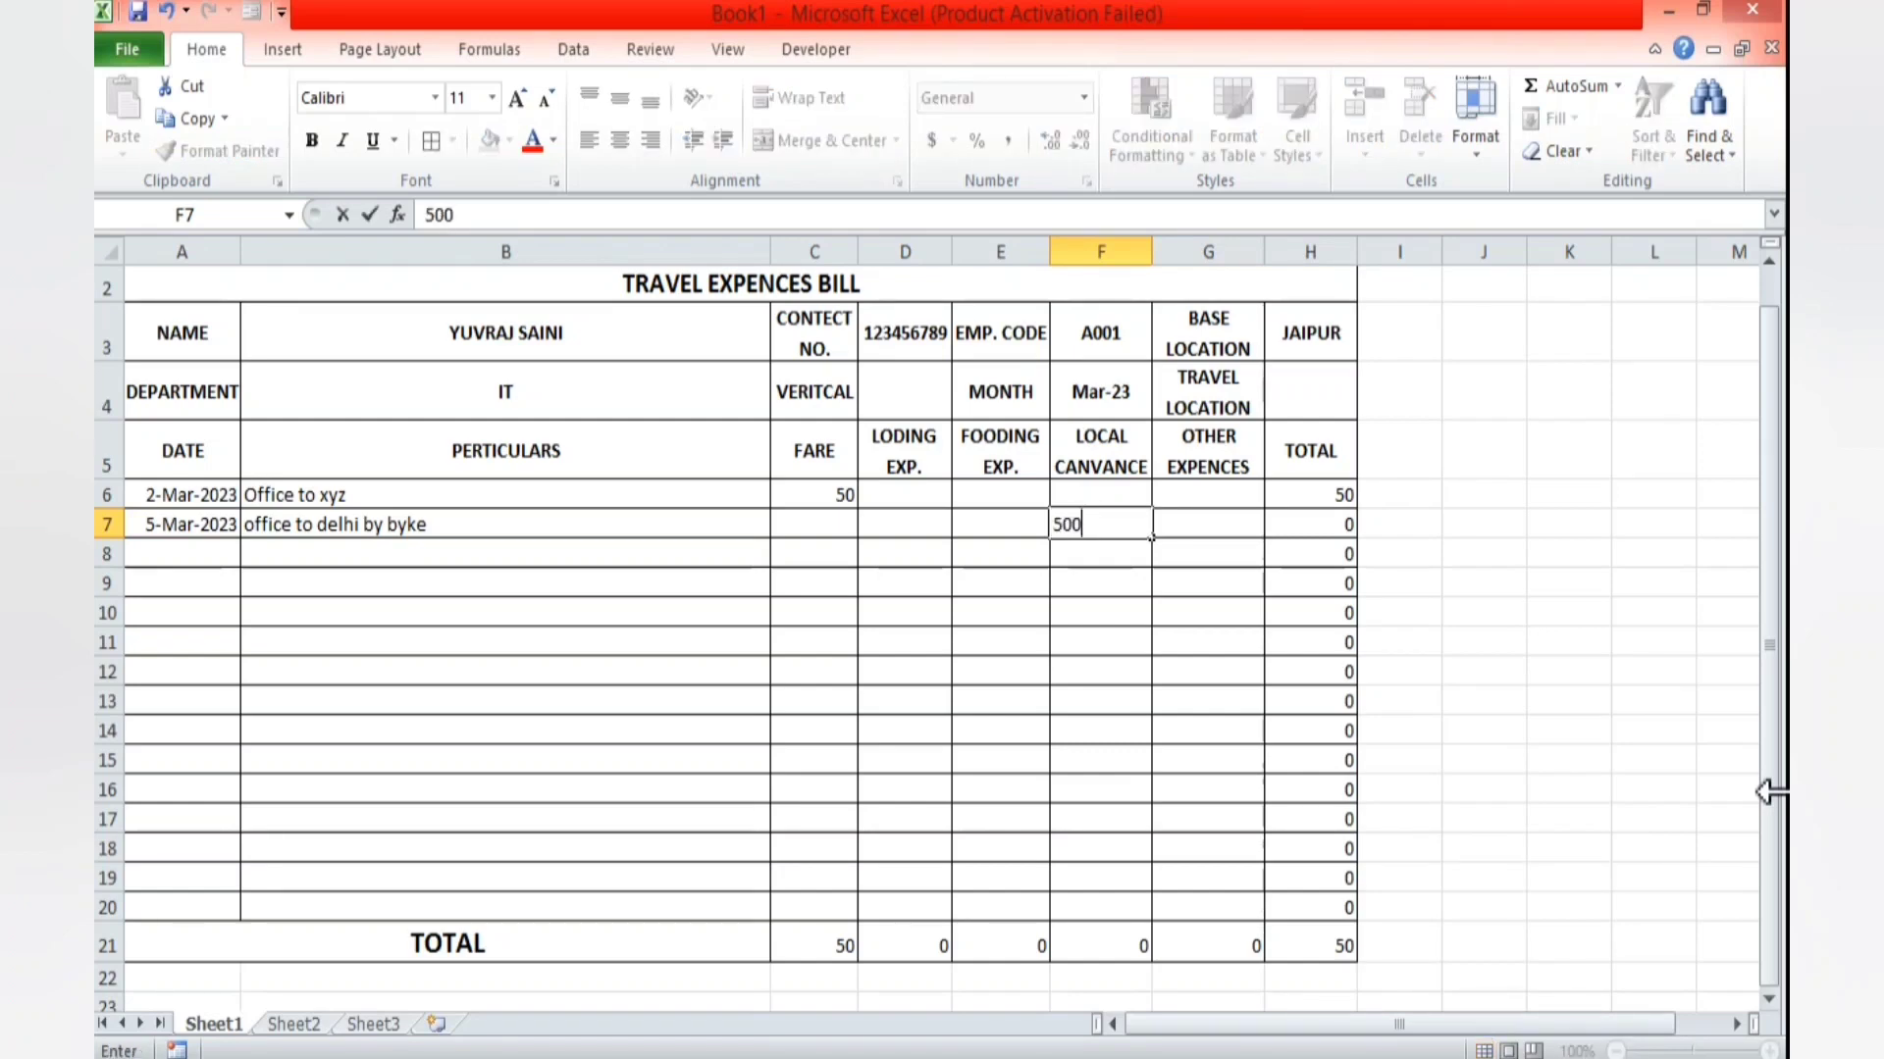
key(Return)
- Reopen the B7 description for editing and start adding 350
key(Up)
key(Left)
key(Left)
key(Left)
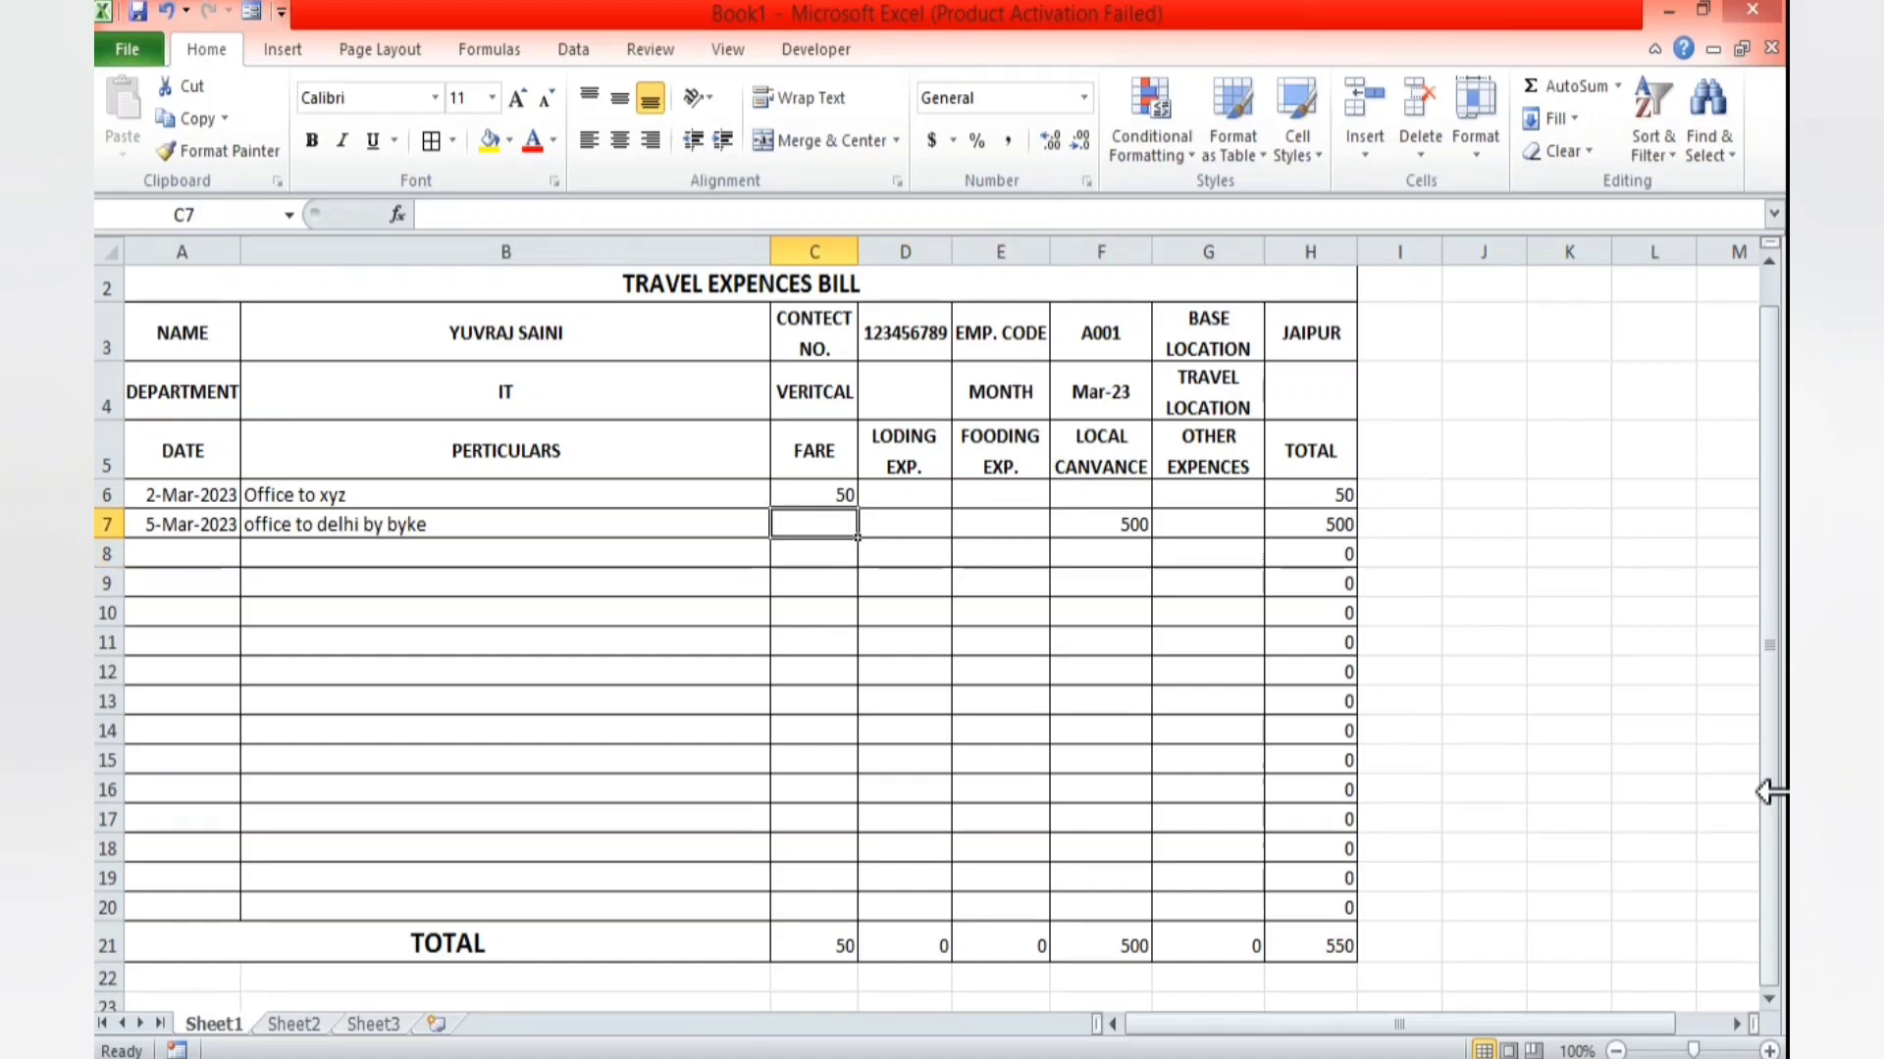
key(Left)
key(F2)
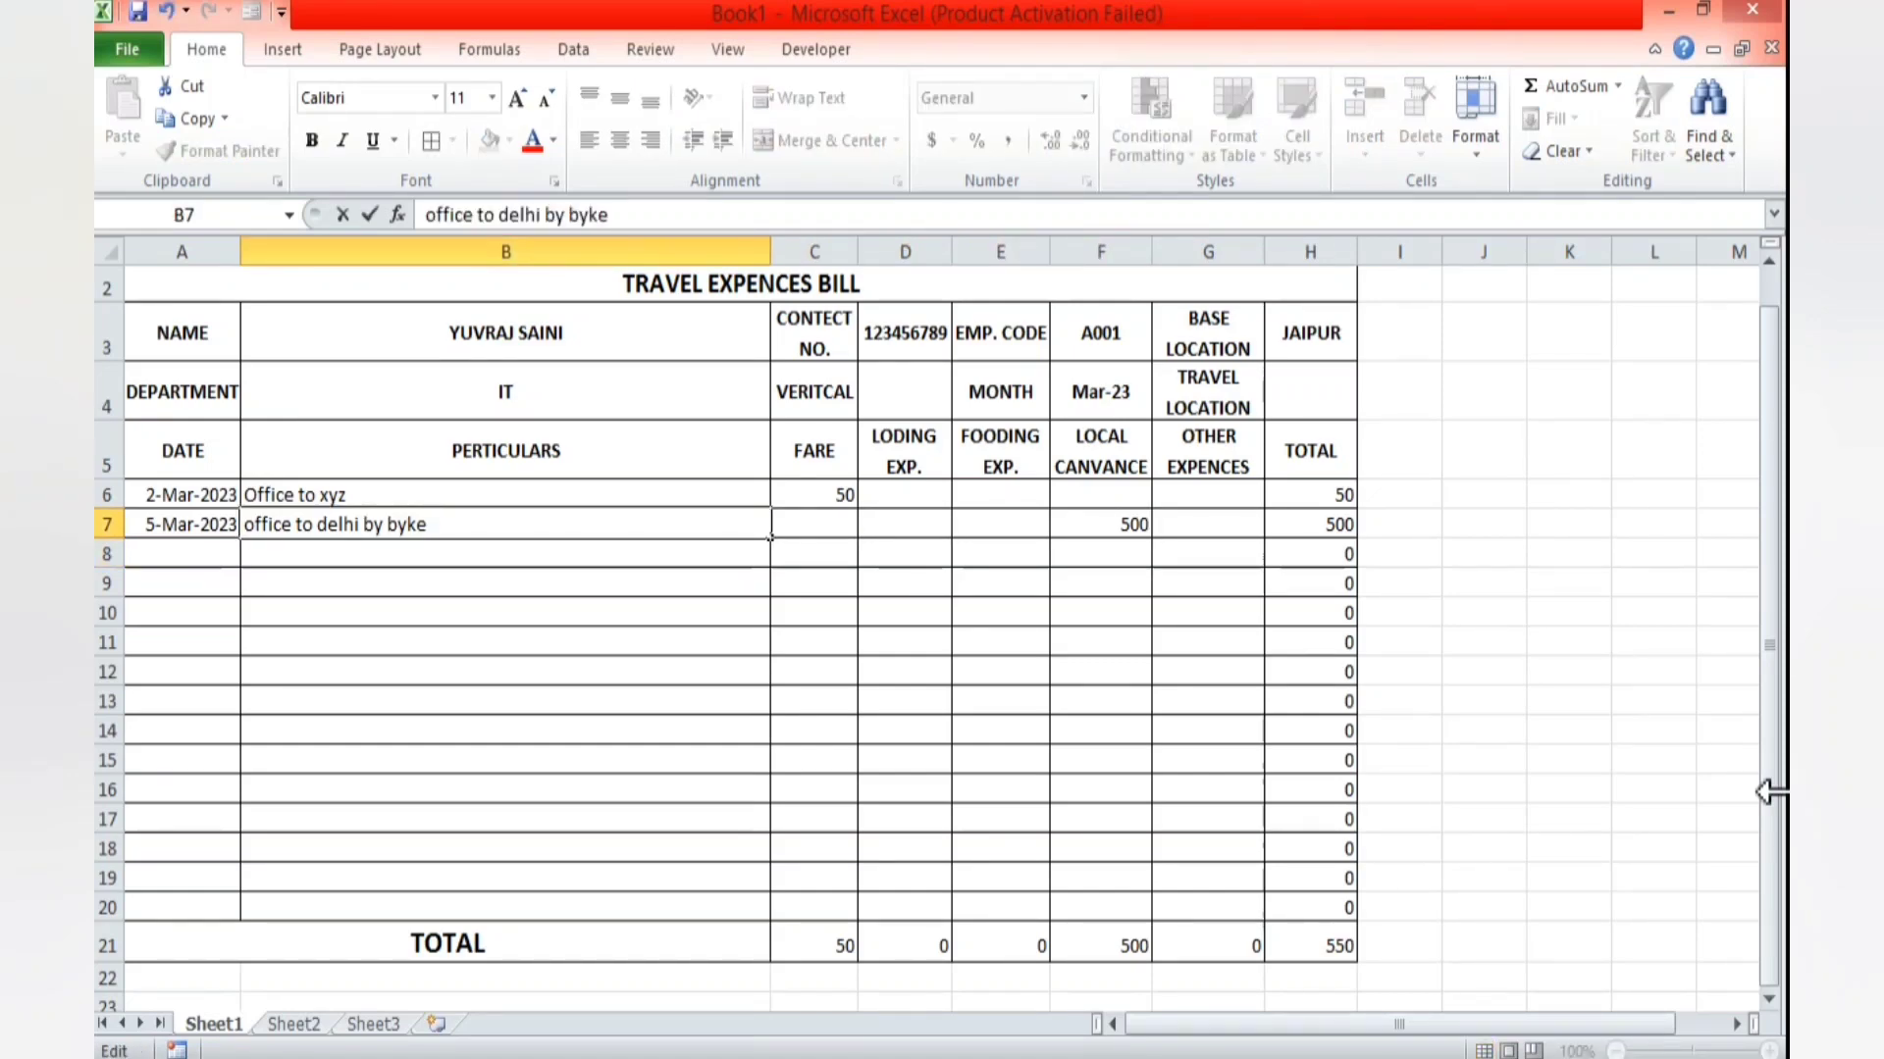
text(350)
- Finish the B7 description as 'office to delhi by byke (350*3)'
key(BackSpace)
key(BackSpace)
key(BackSpace)
text((350)
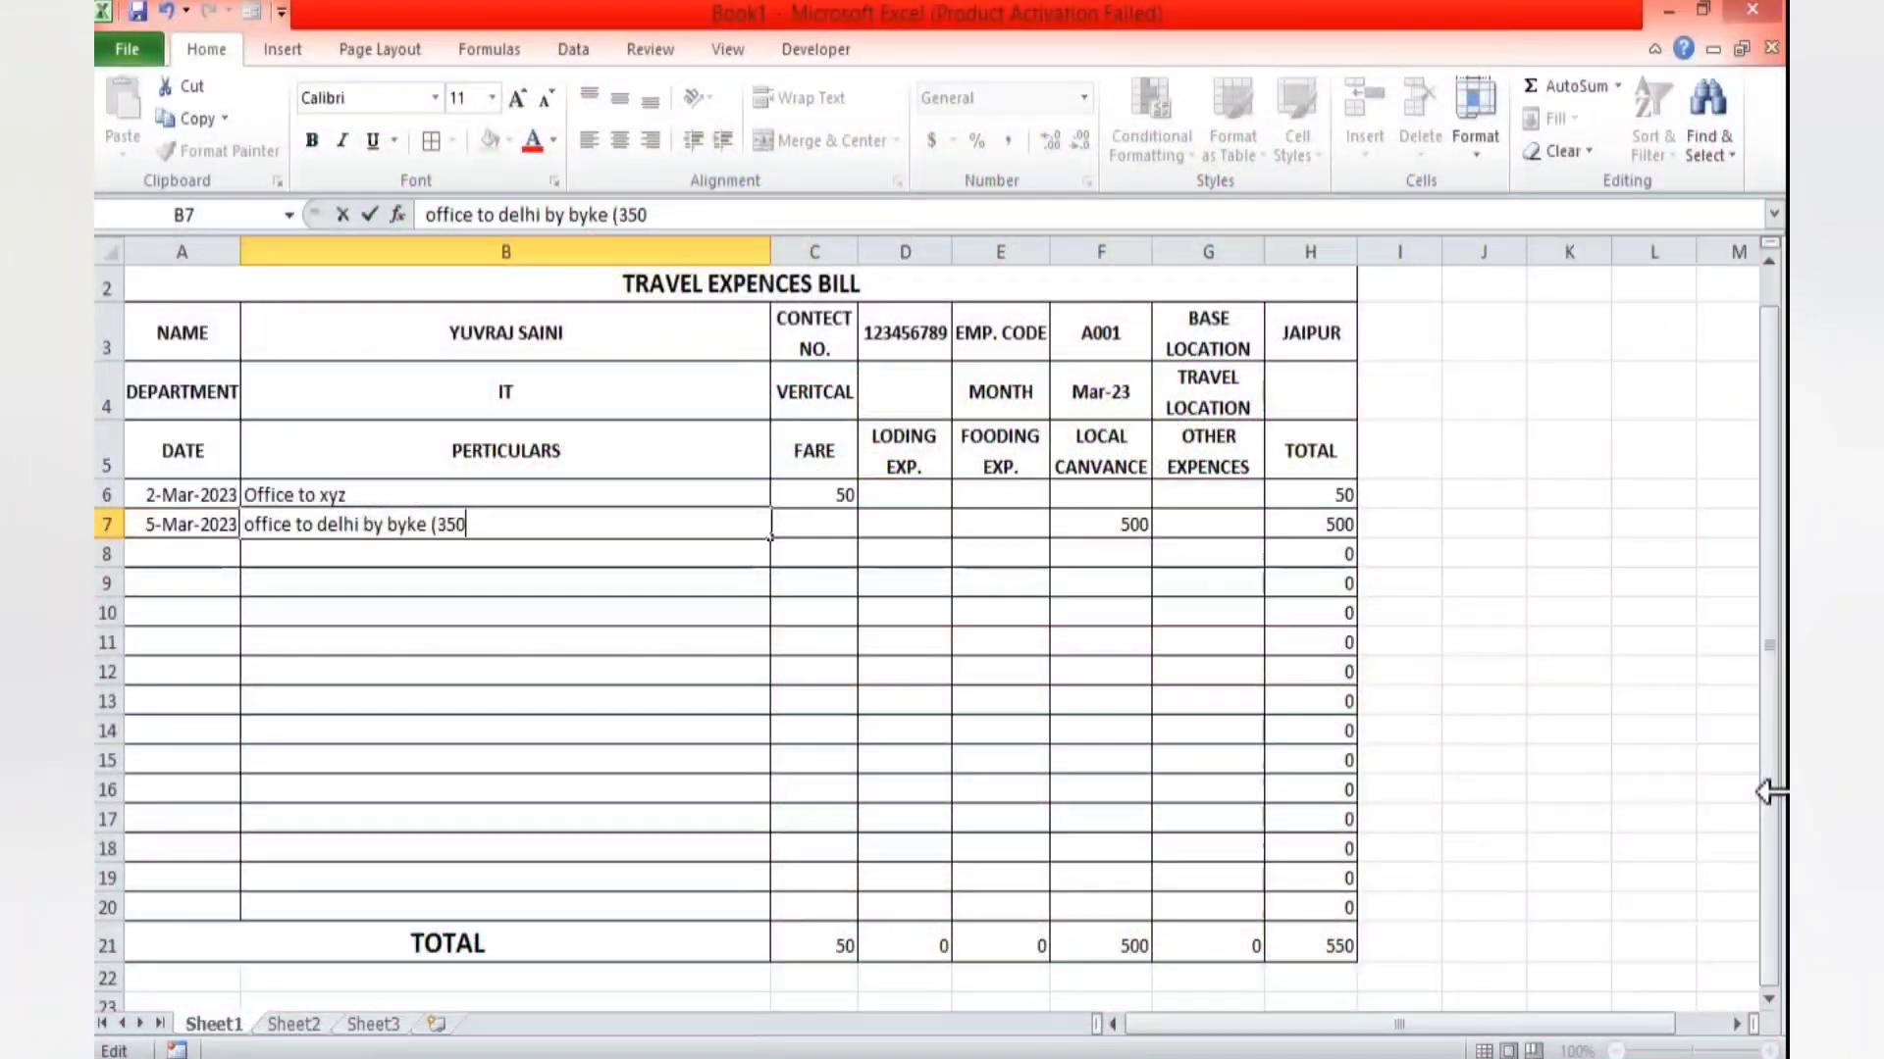
text(*3))
key(Tab)
key(Tab)
- Replace the 500 in F7 with the formula =350*3, giving 1050
key(Right)
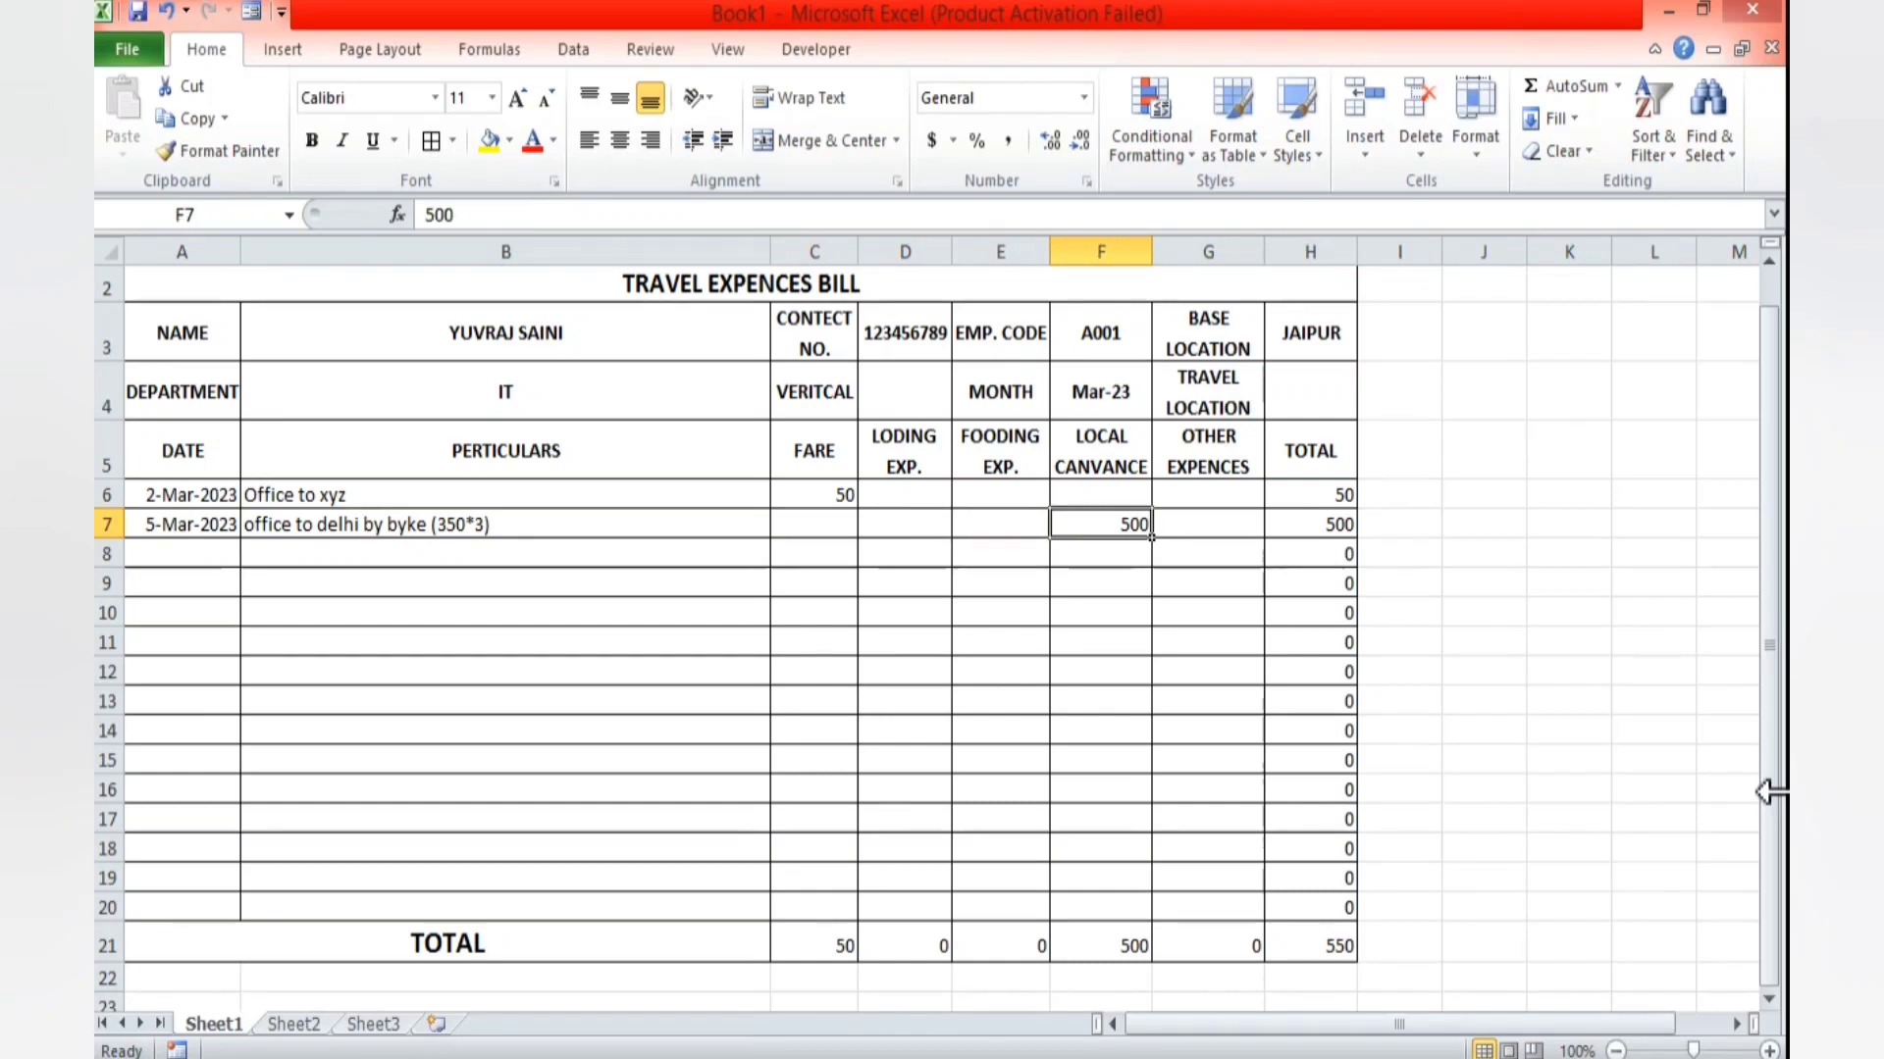
key(Delete)
text(=)
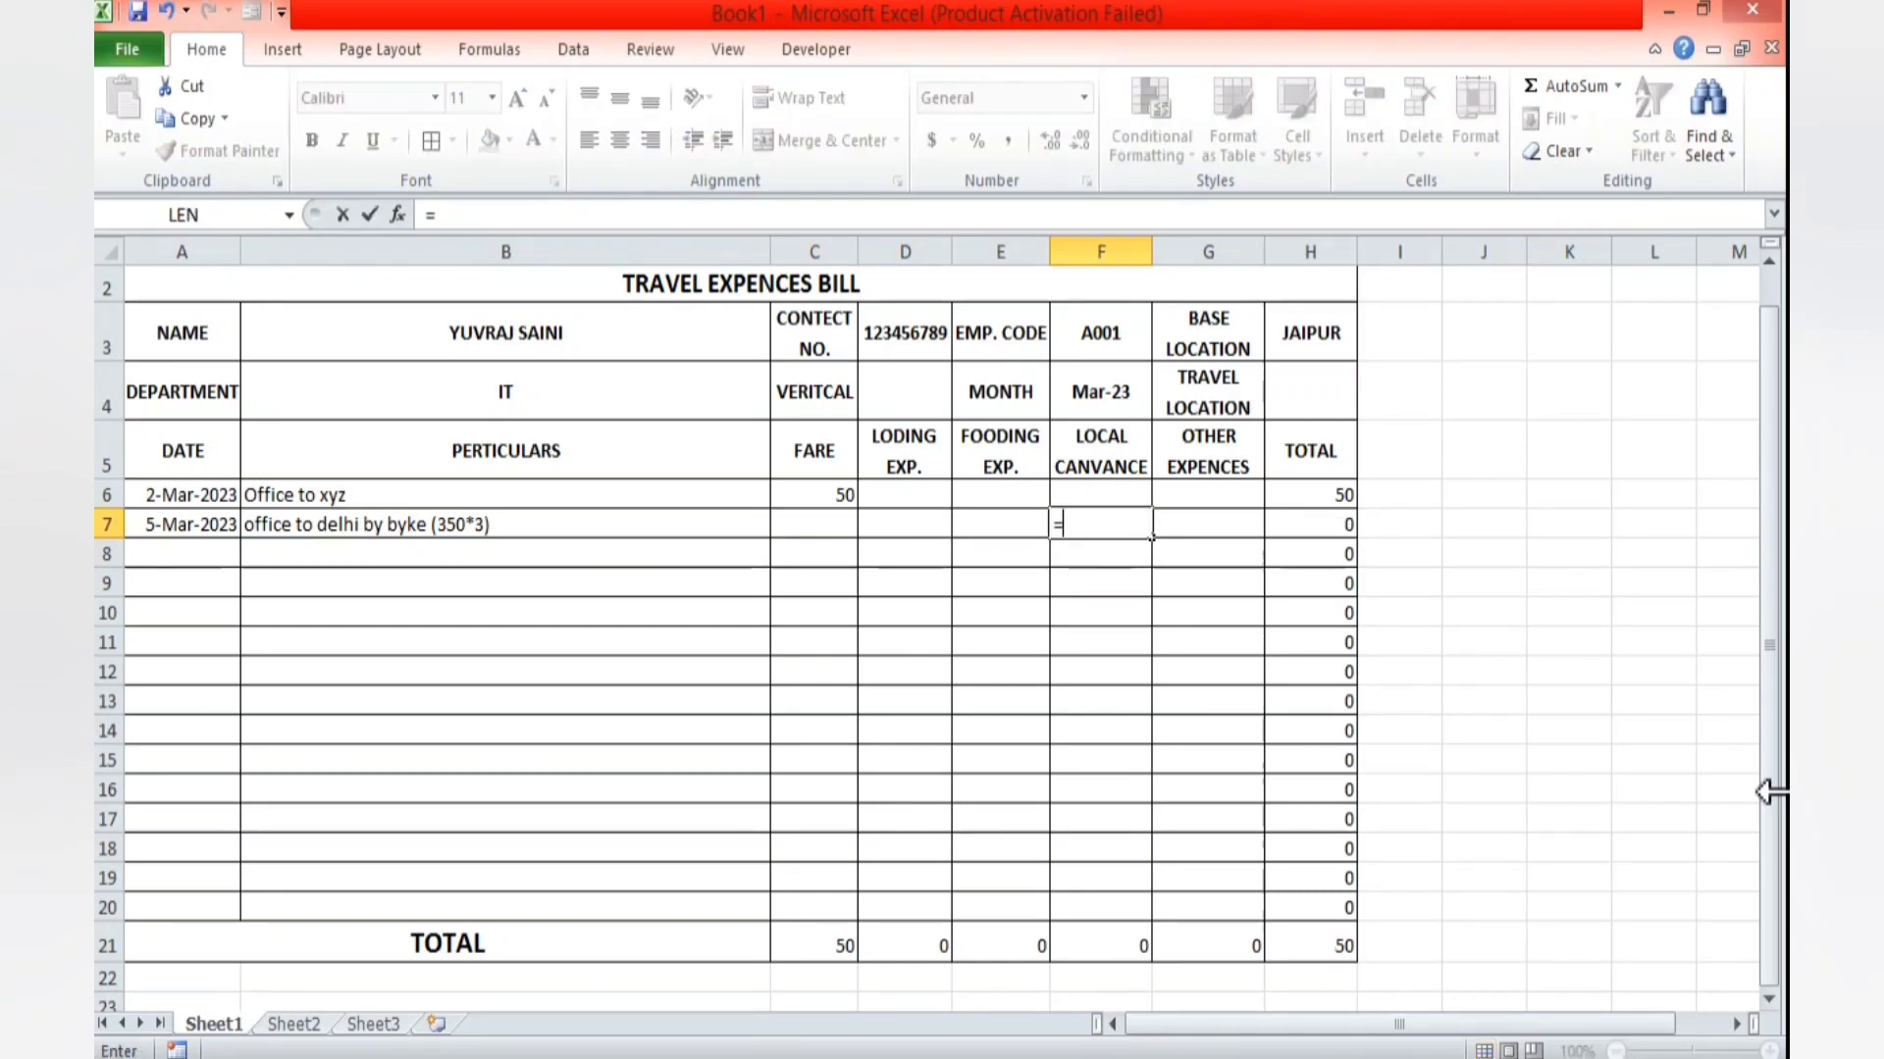
text(350*3)
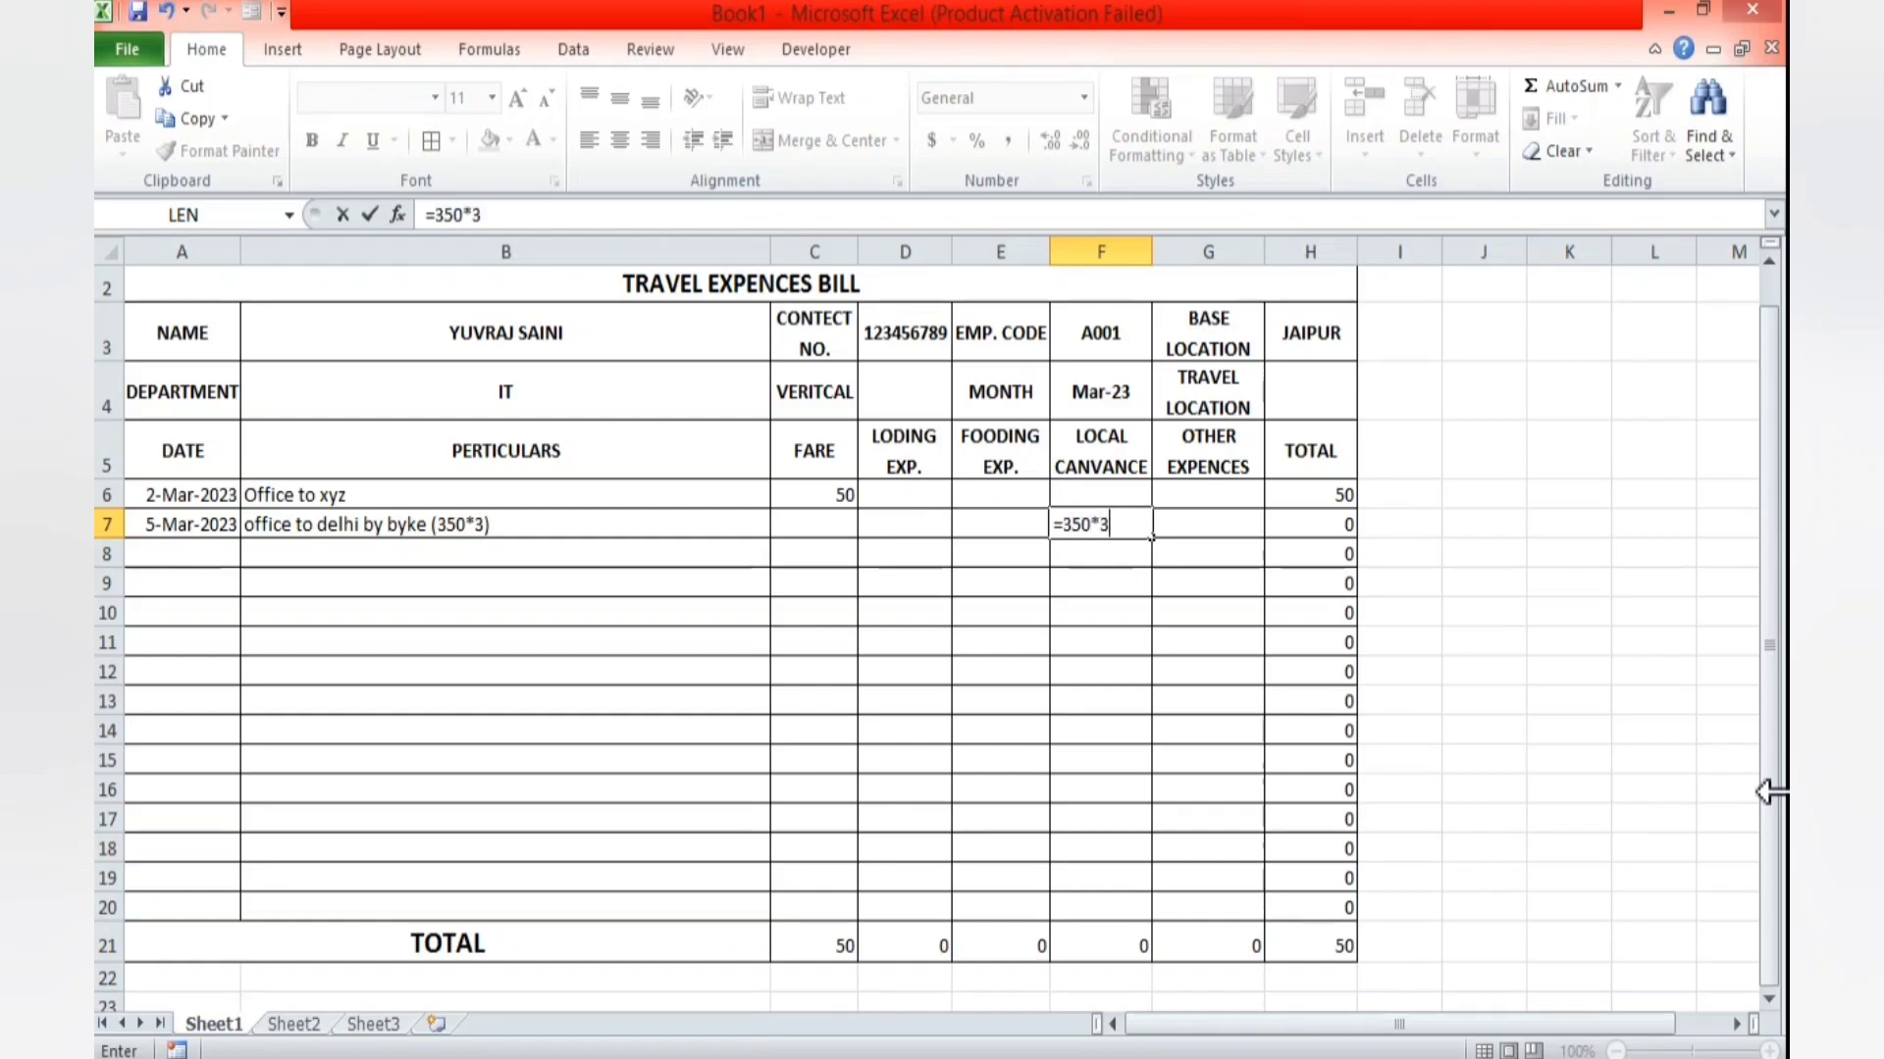
key(Return)
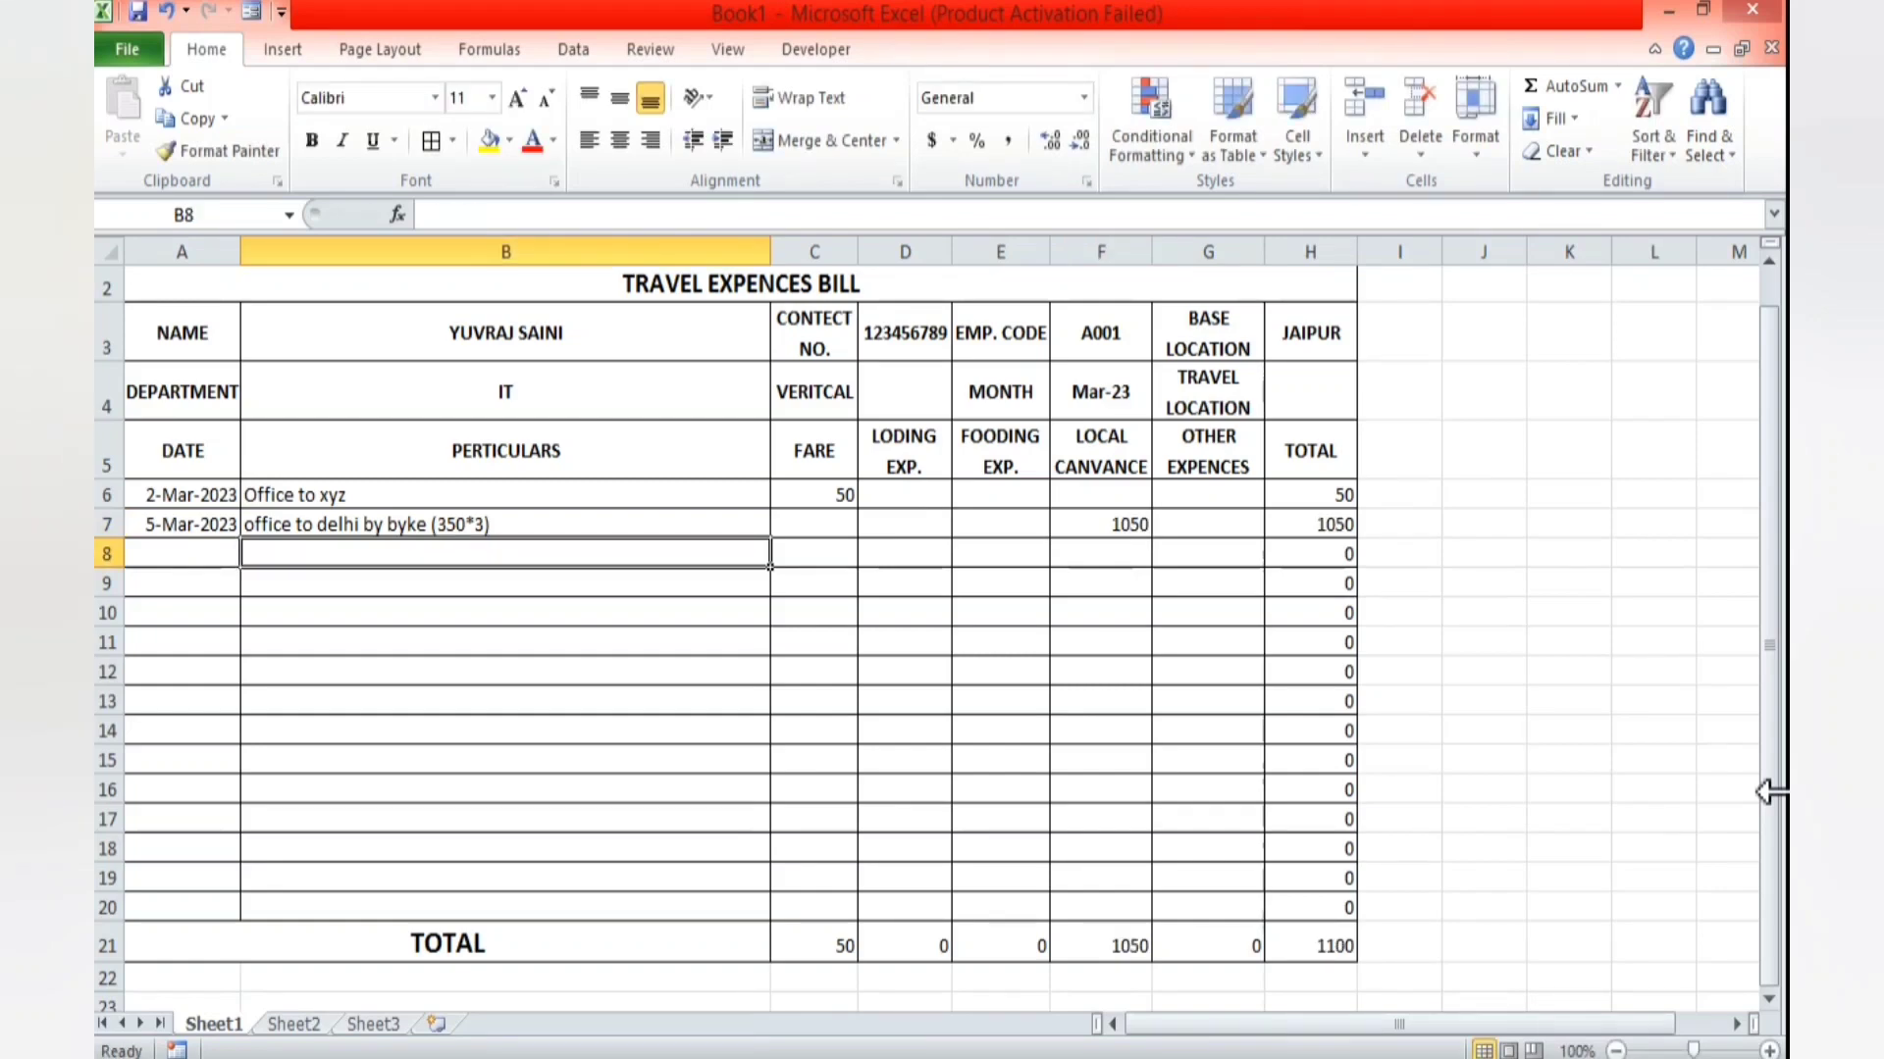
key(Right)
key(Right)
key(Right)
key(Right)
key(Up)
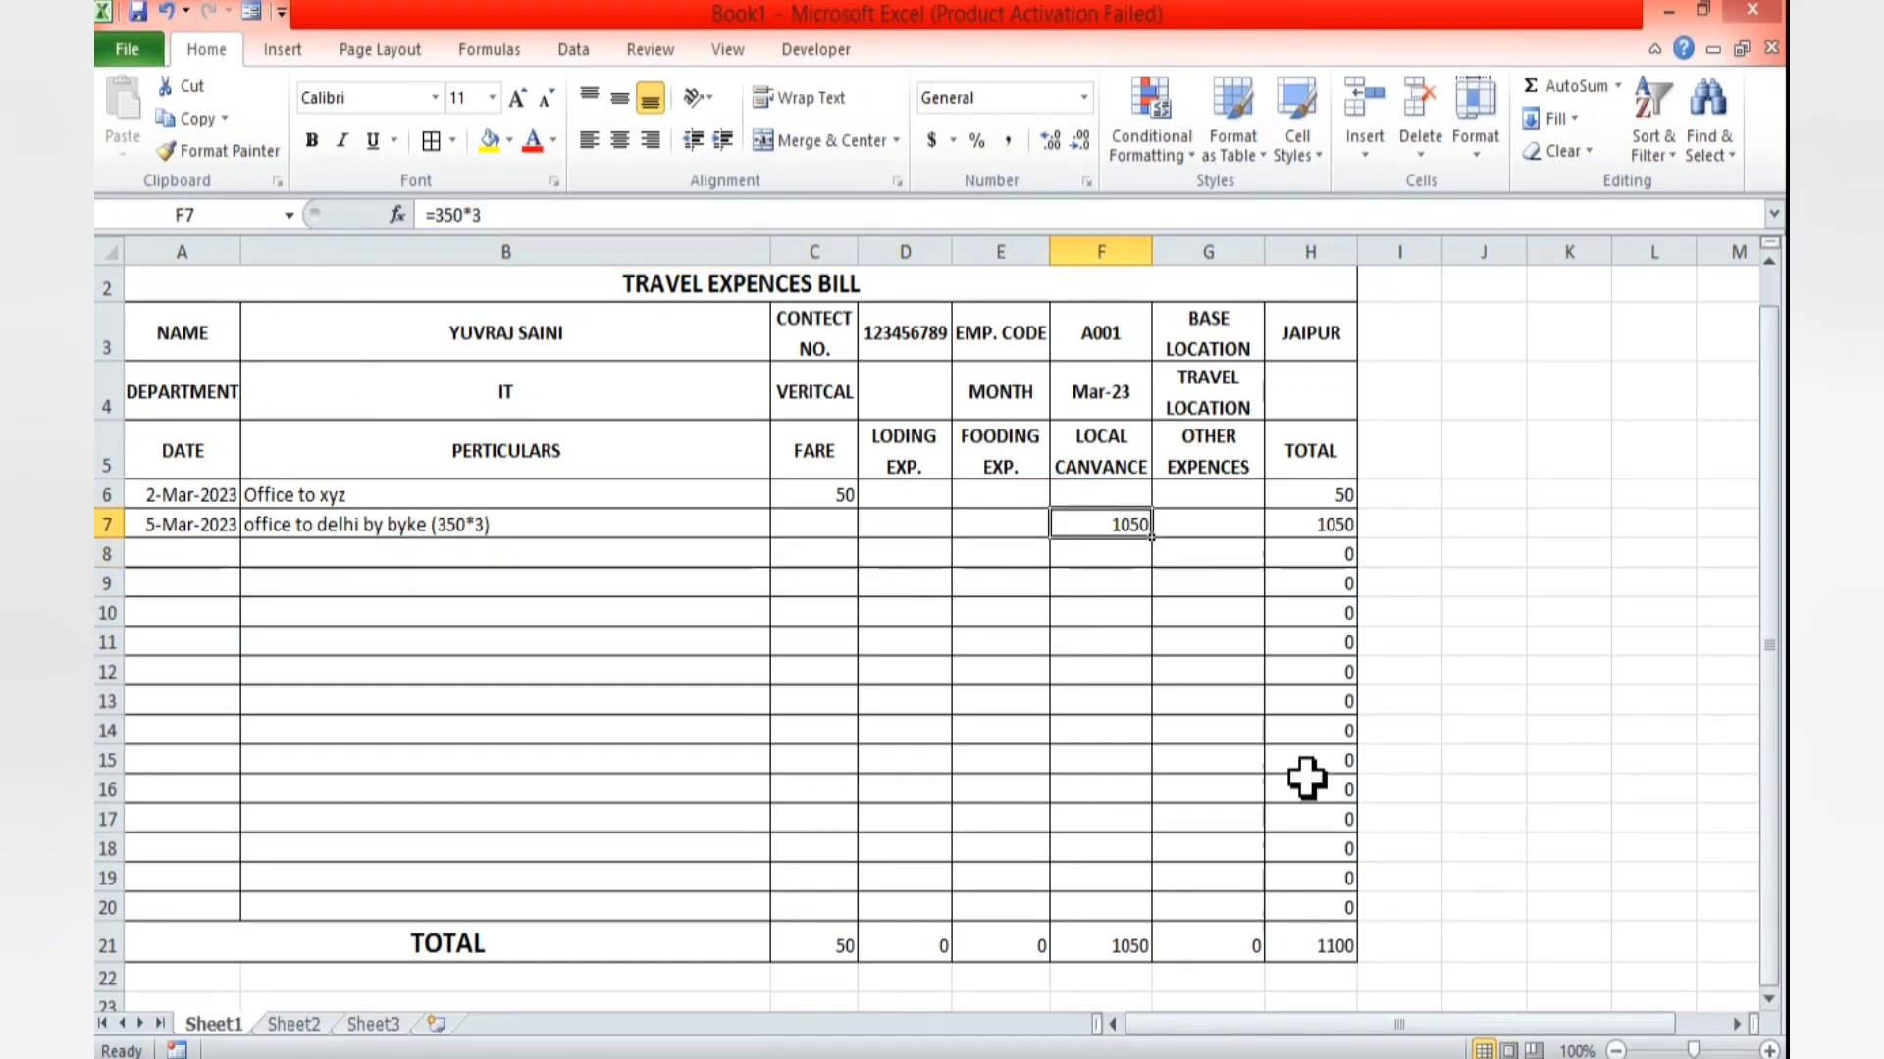
drag(820, 497, 828, 937)
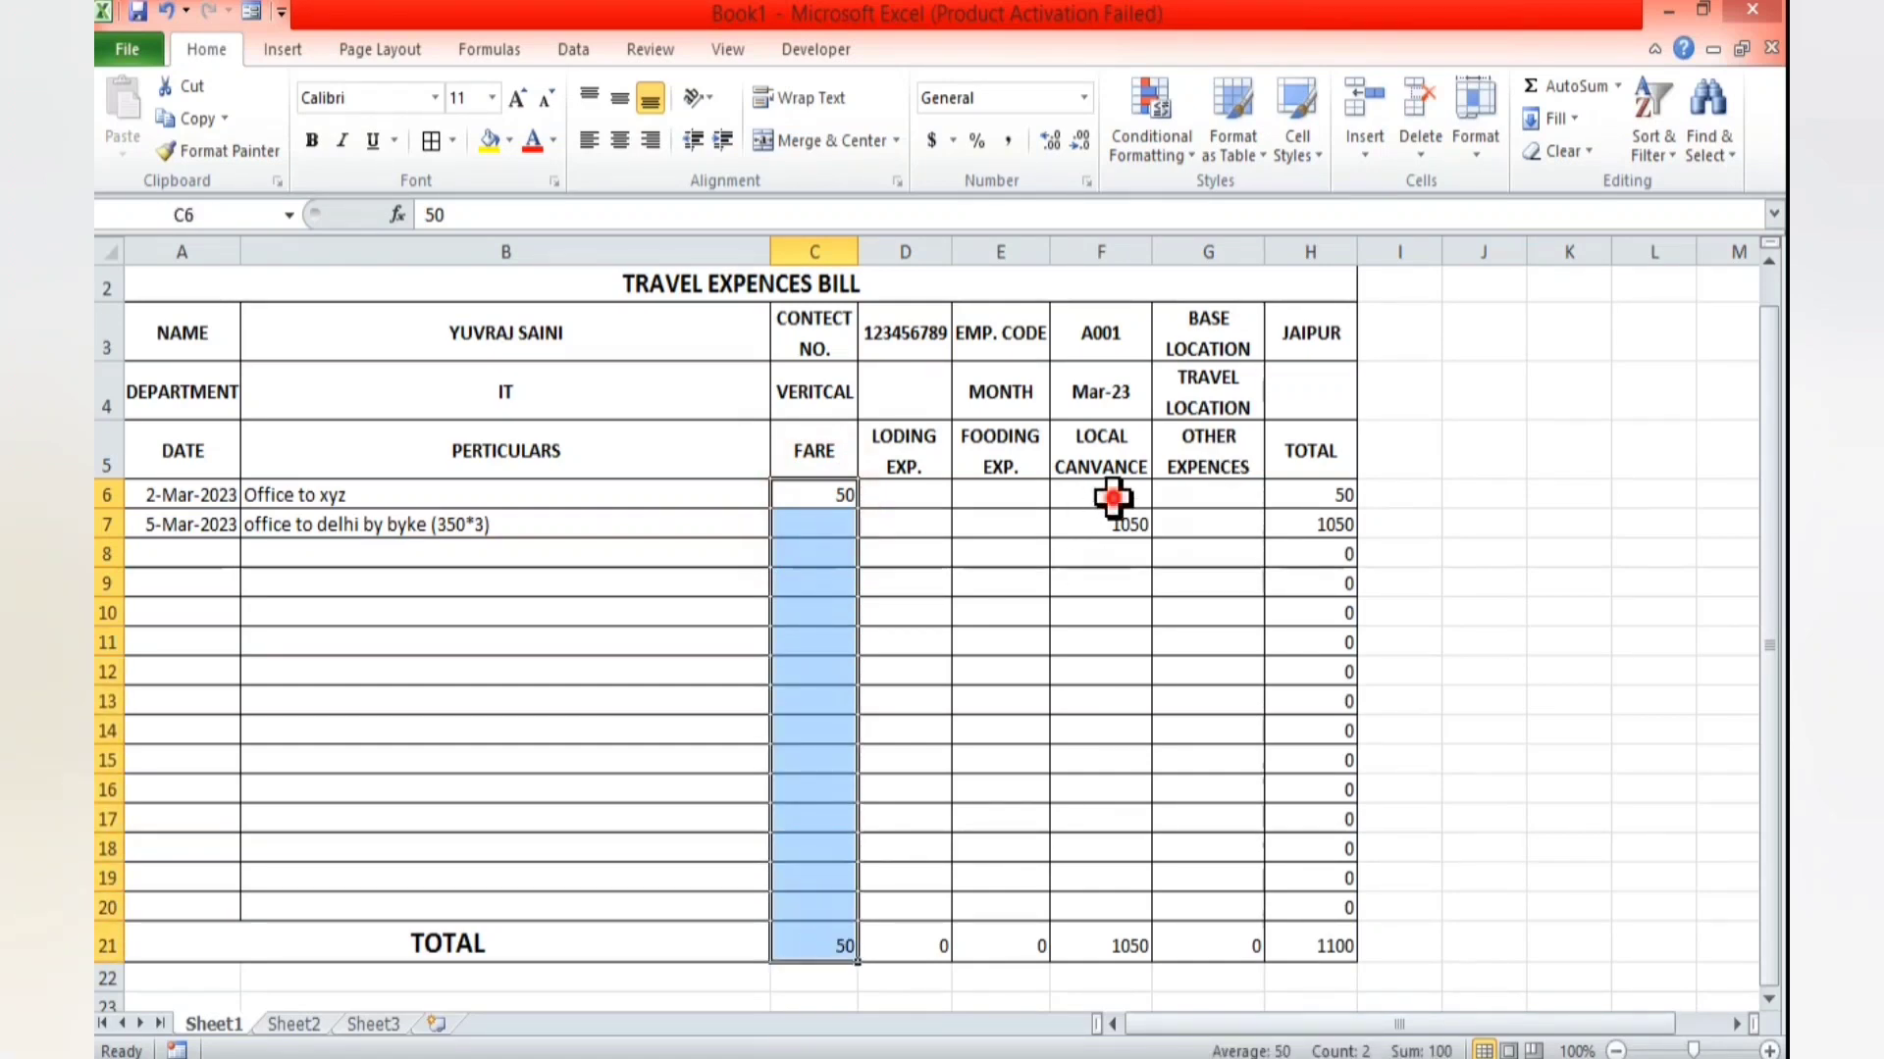
drag(1111, 497, 1138, 934)
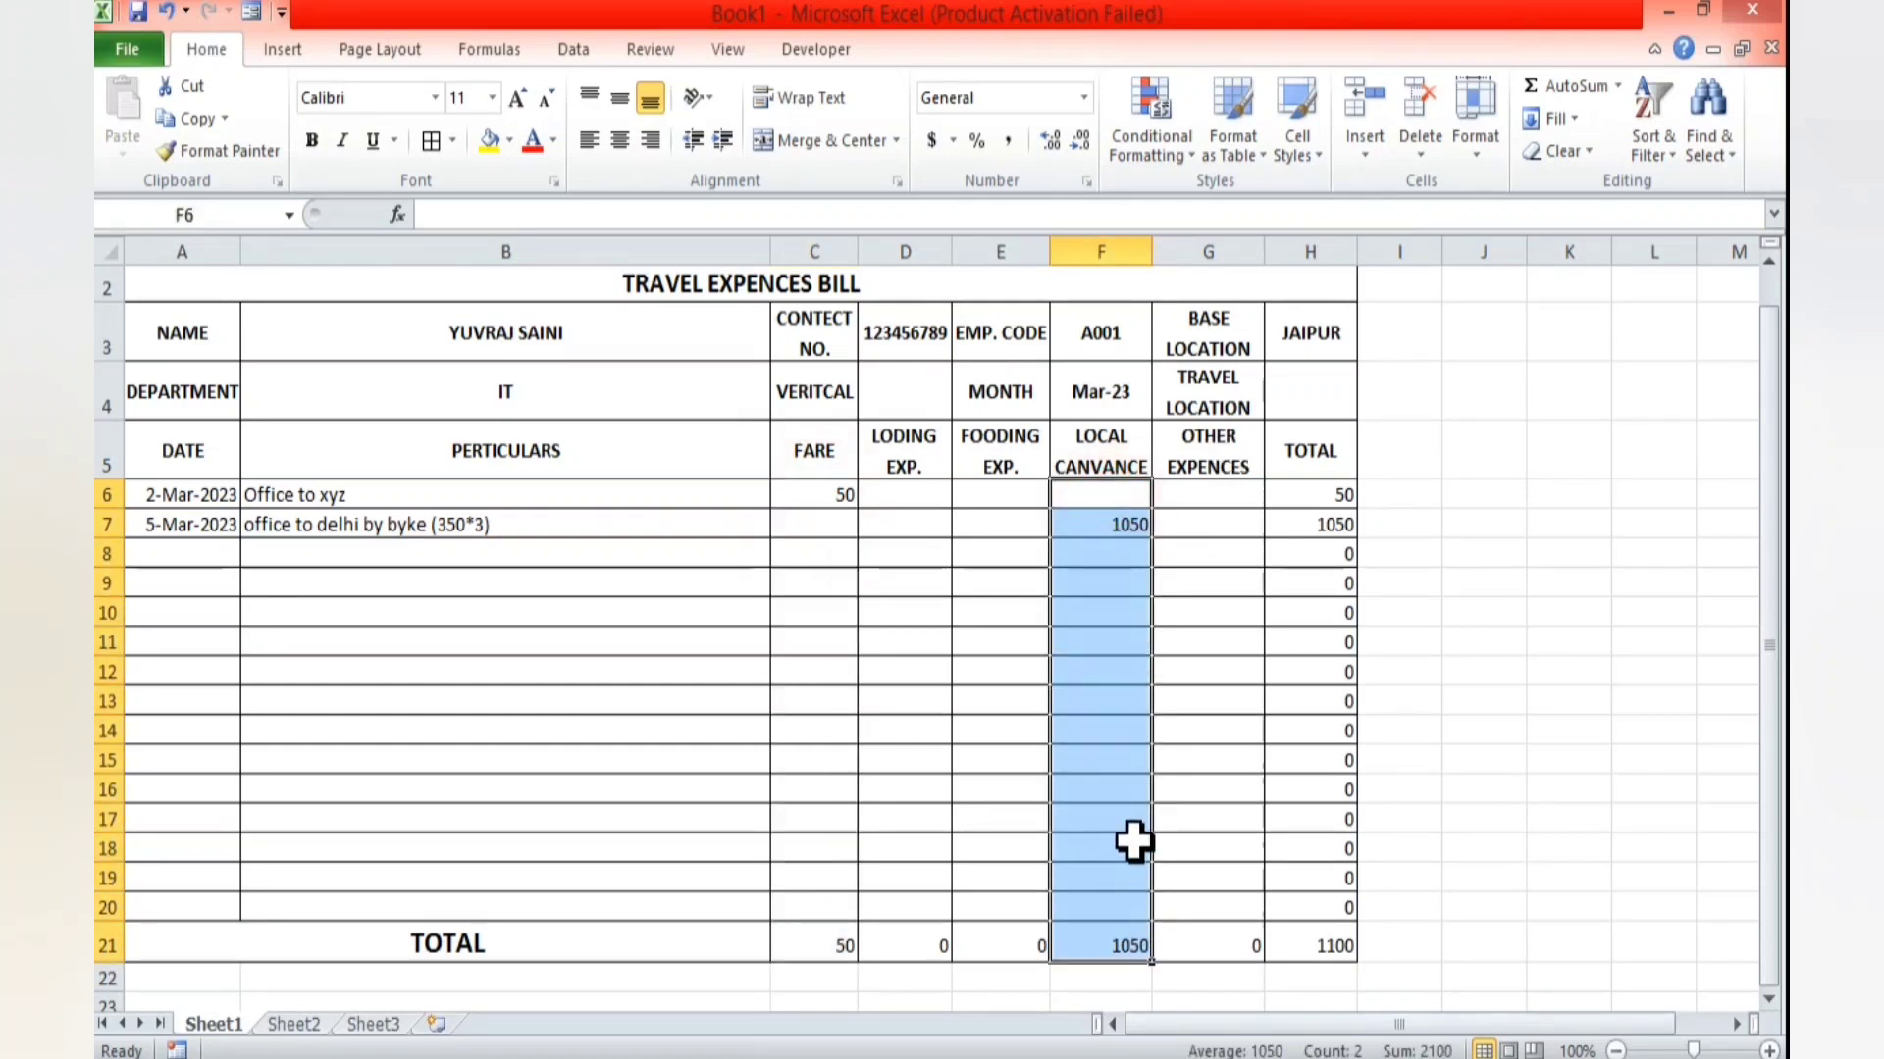
drag(1307, 497, 1312, 517)
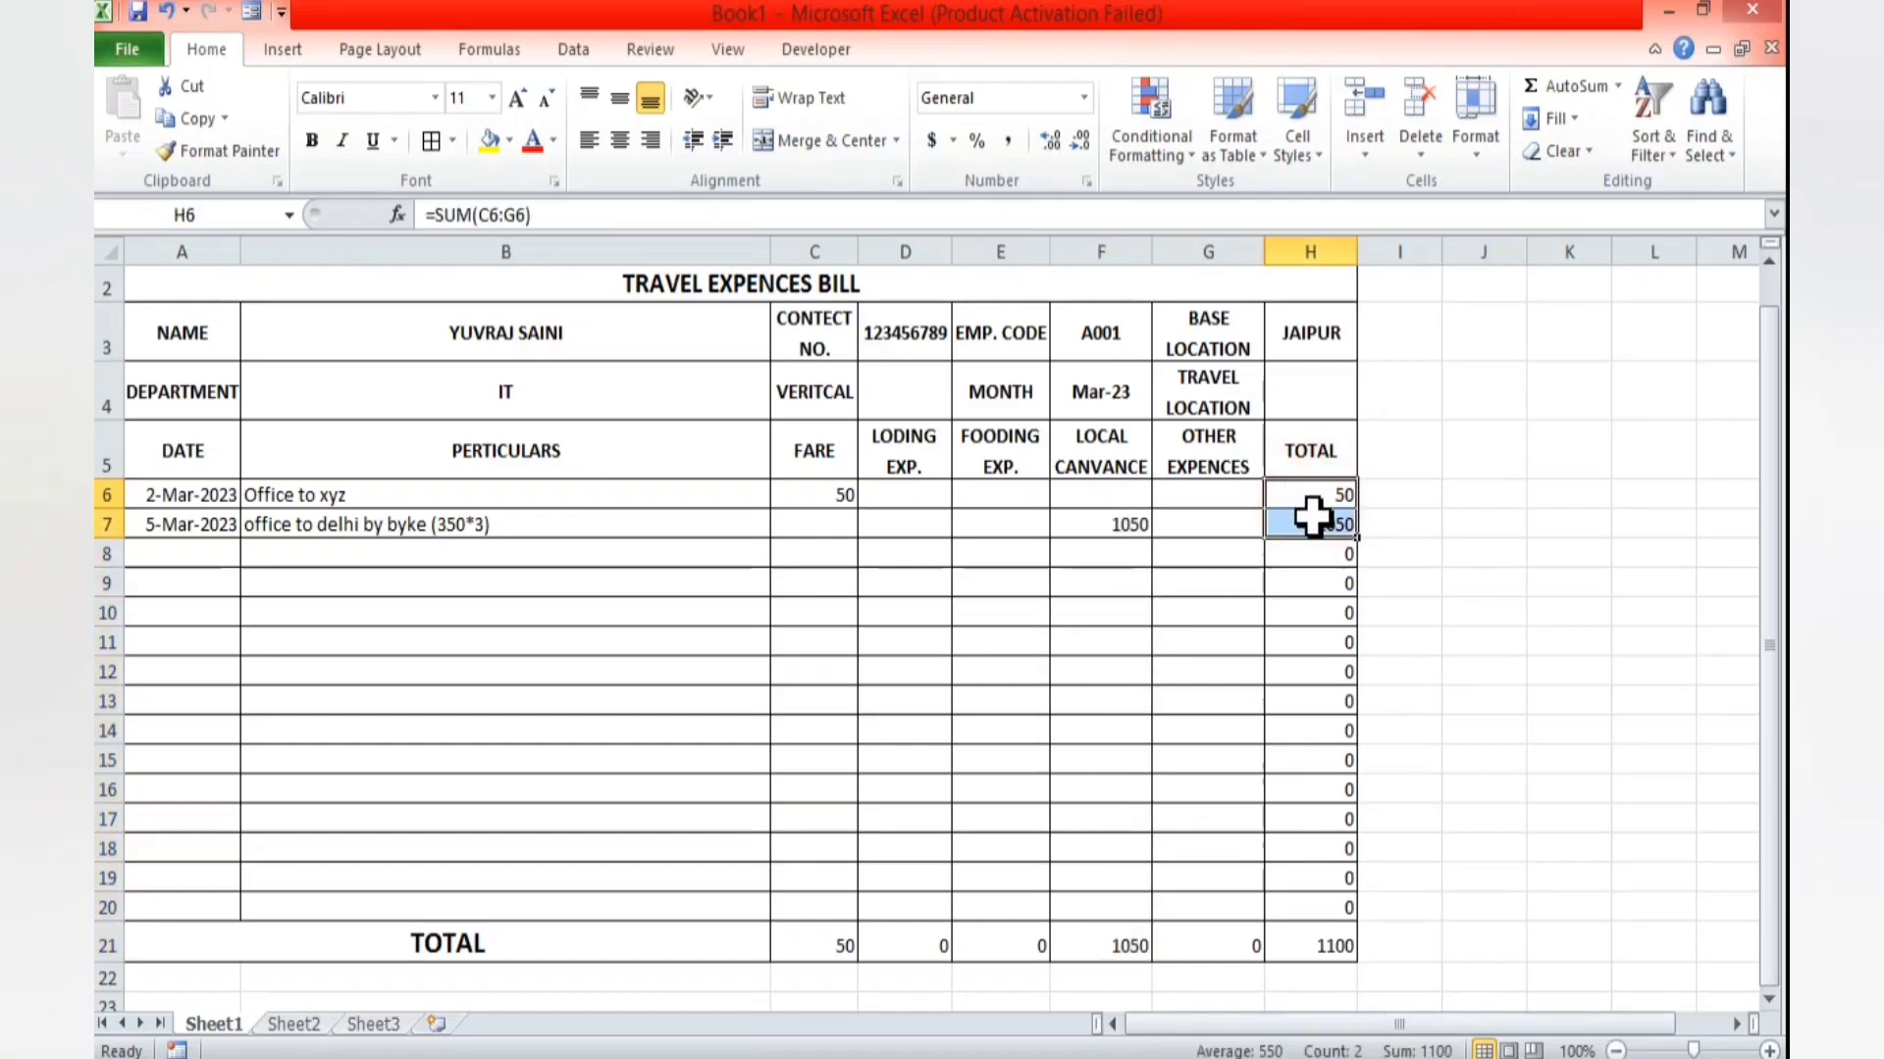
click(1316, 951)
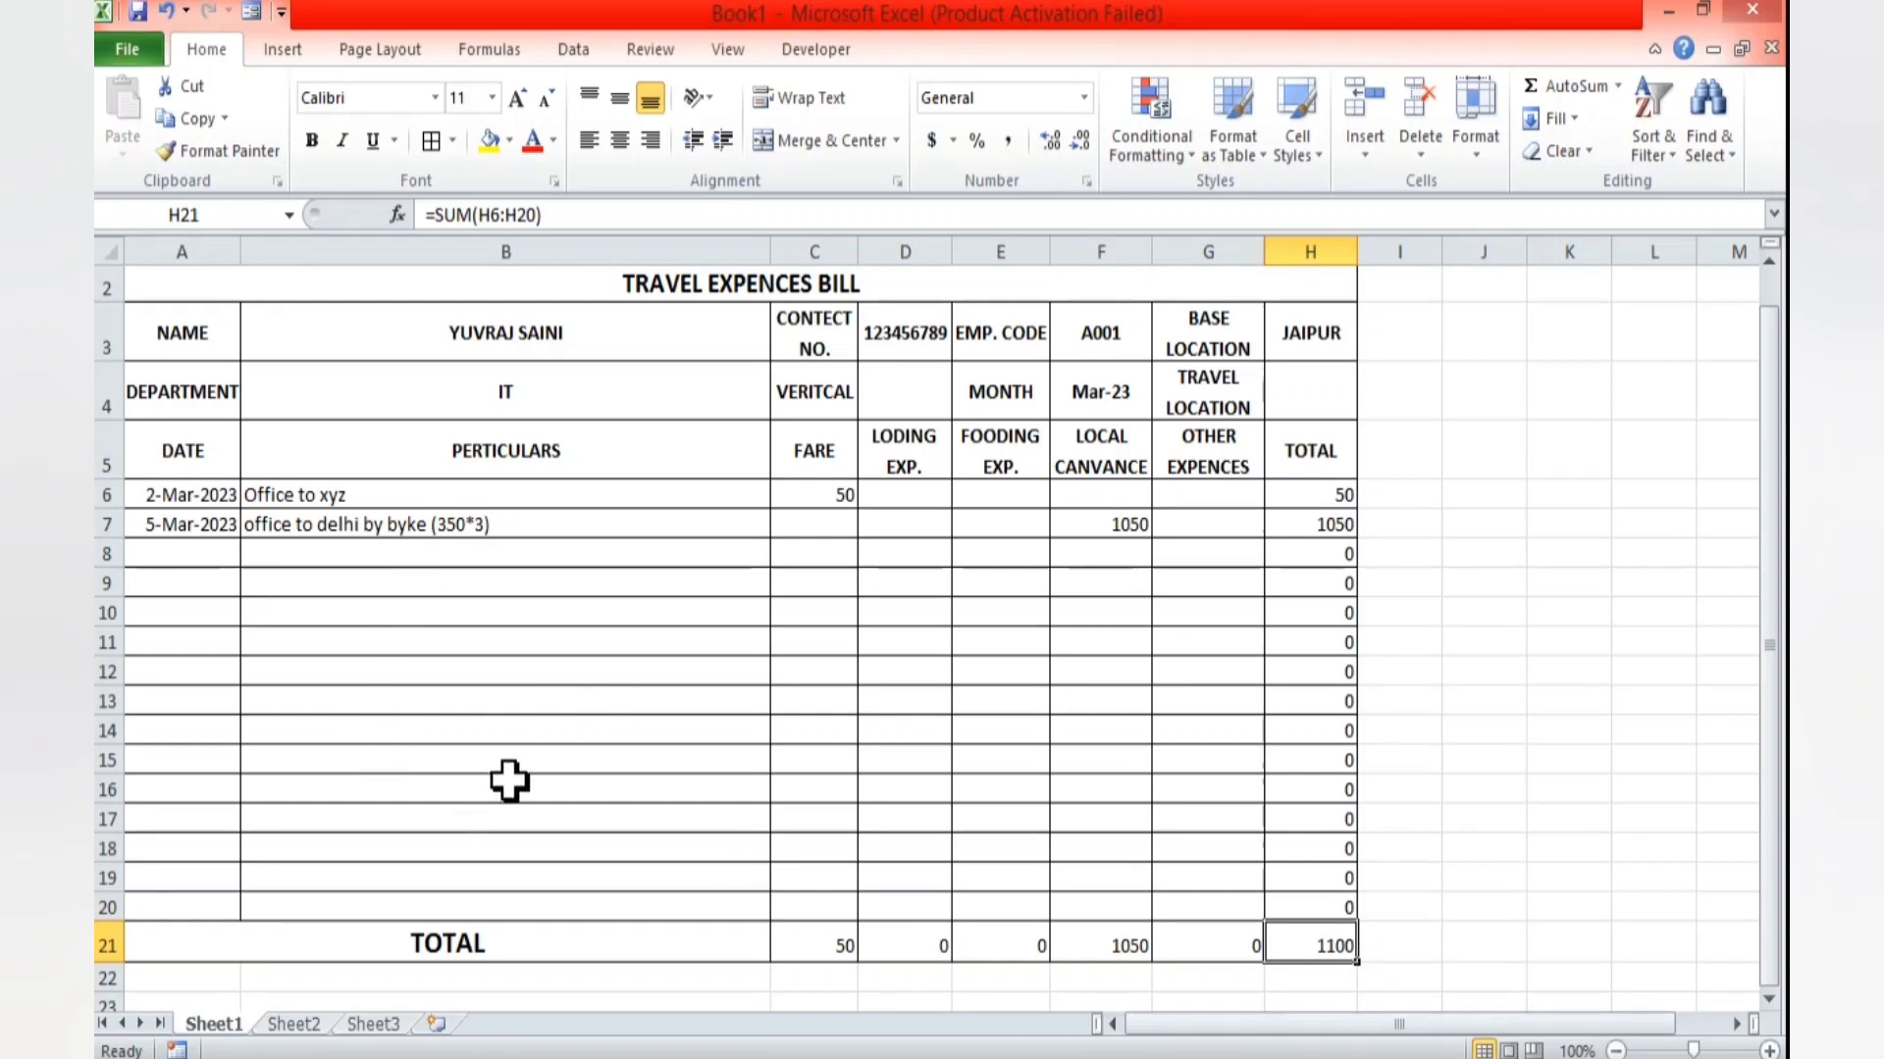
scroll(471, 730, up, 1)
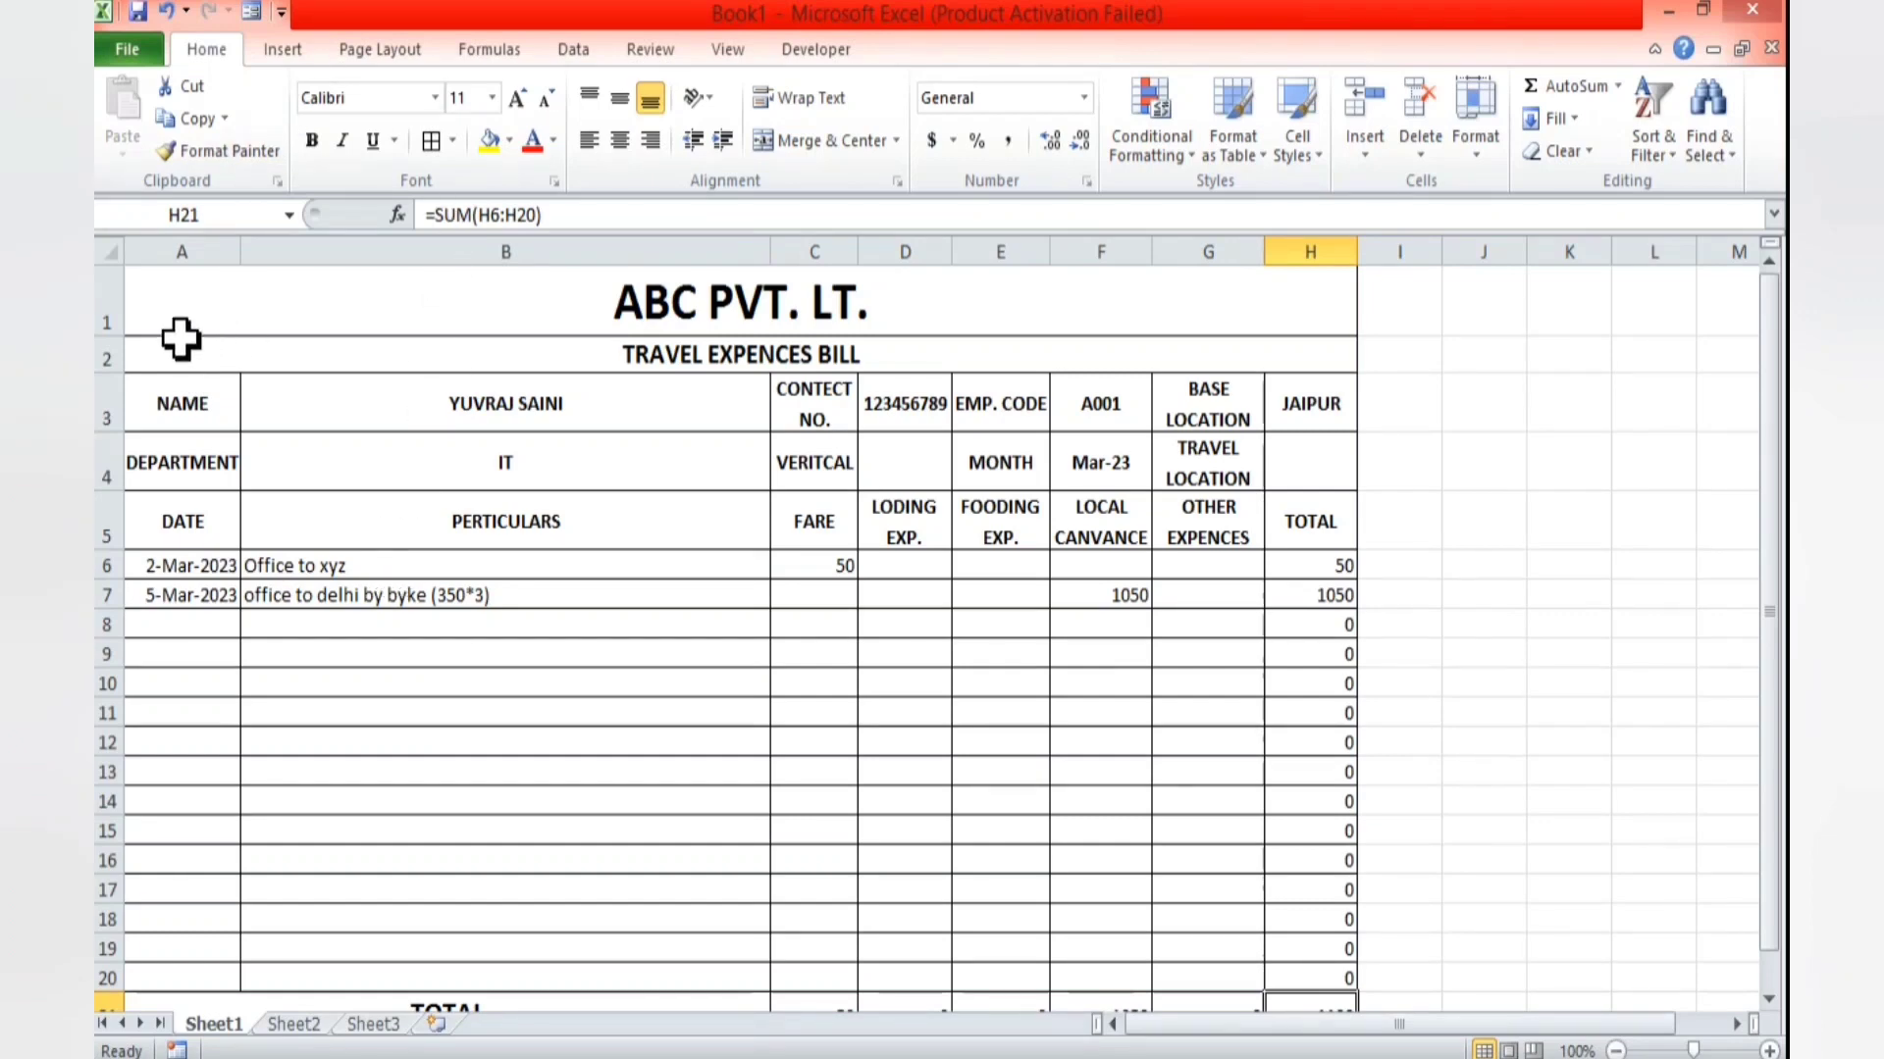
- Edit the A1 title ending so it reads ABC PVT. LTD
double_click(856, 294)
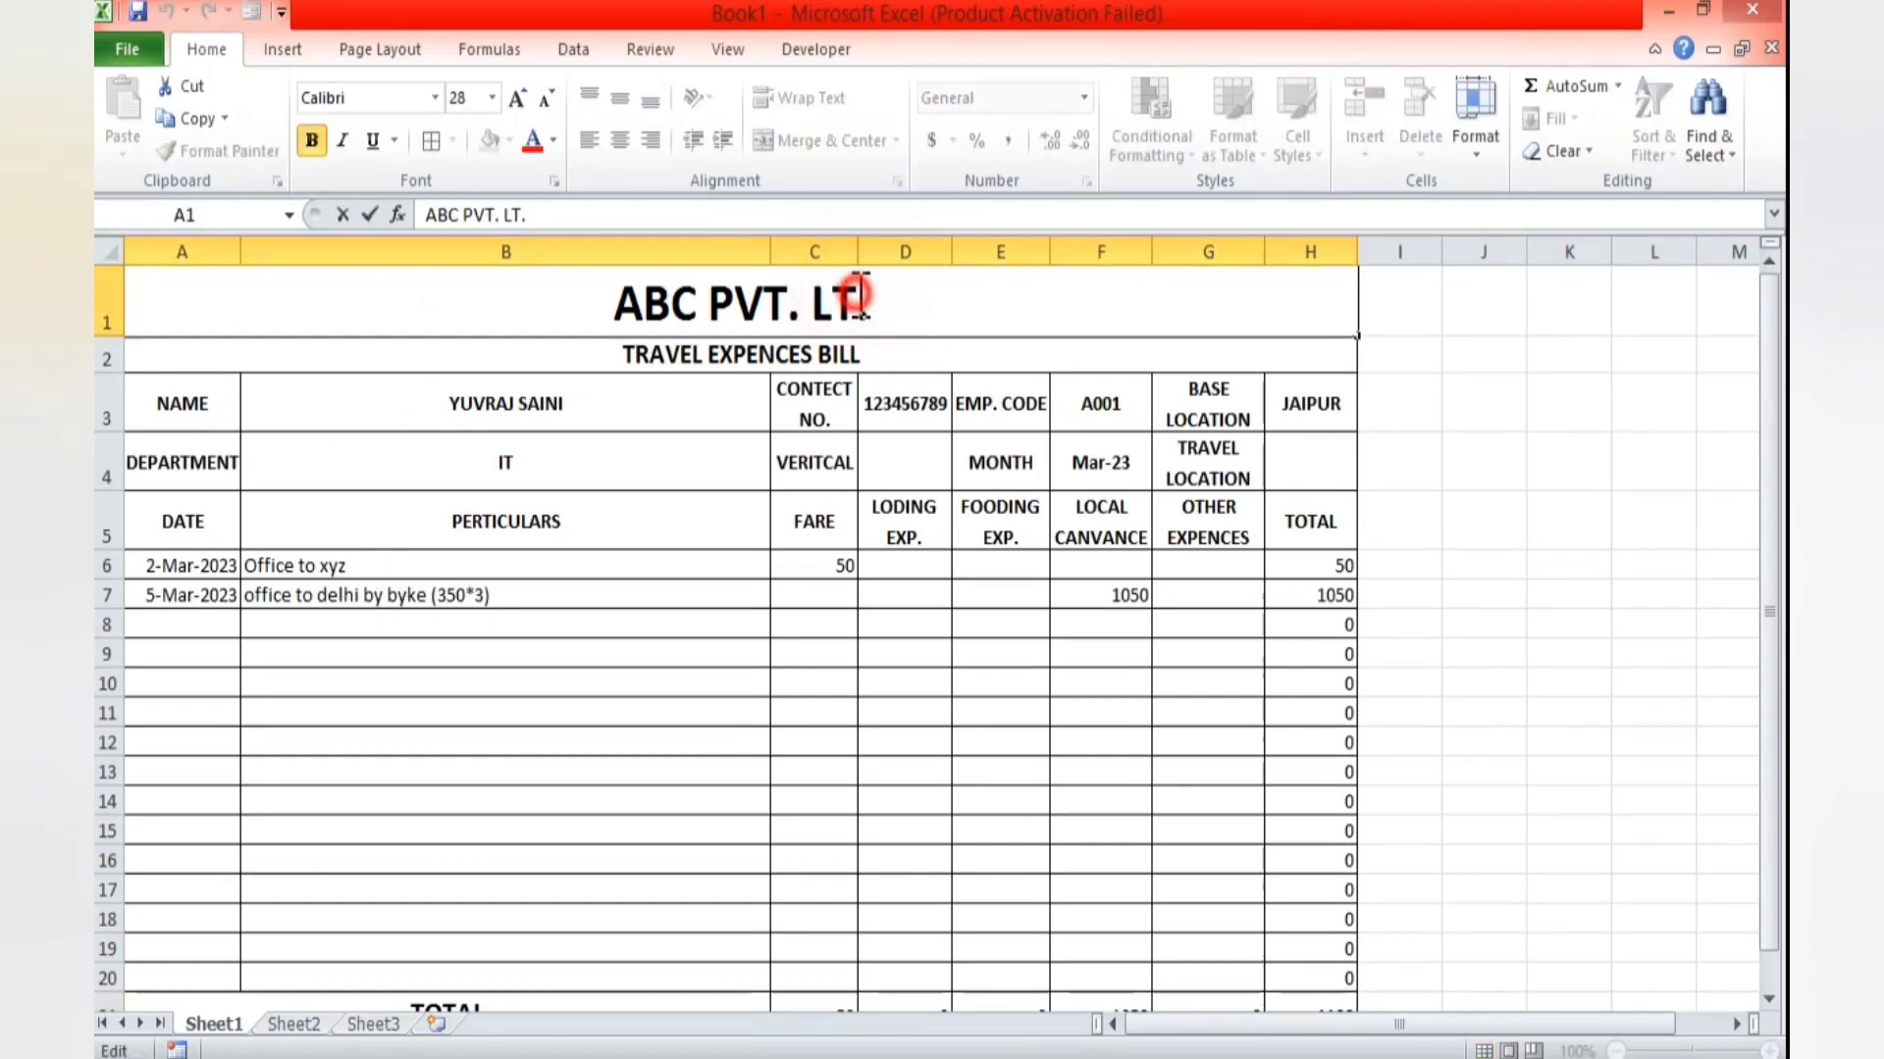
text(d)
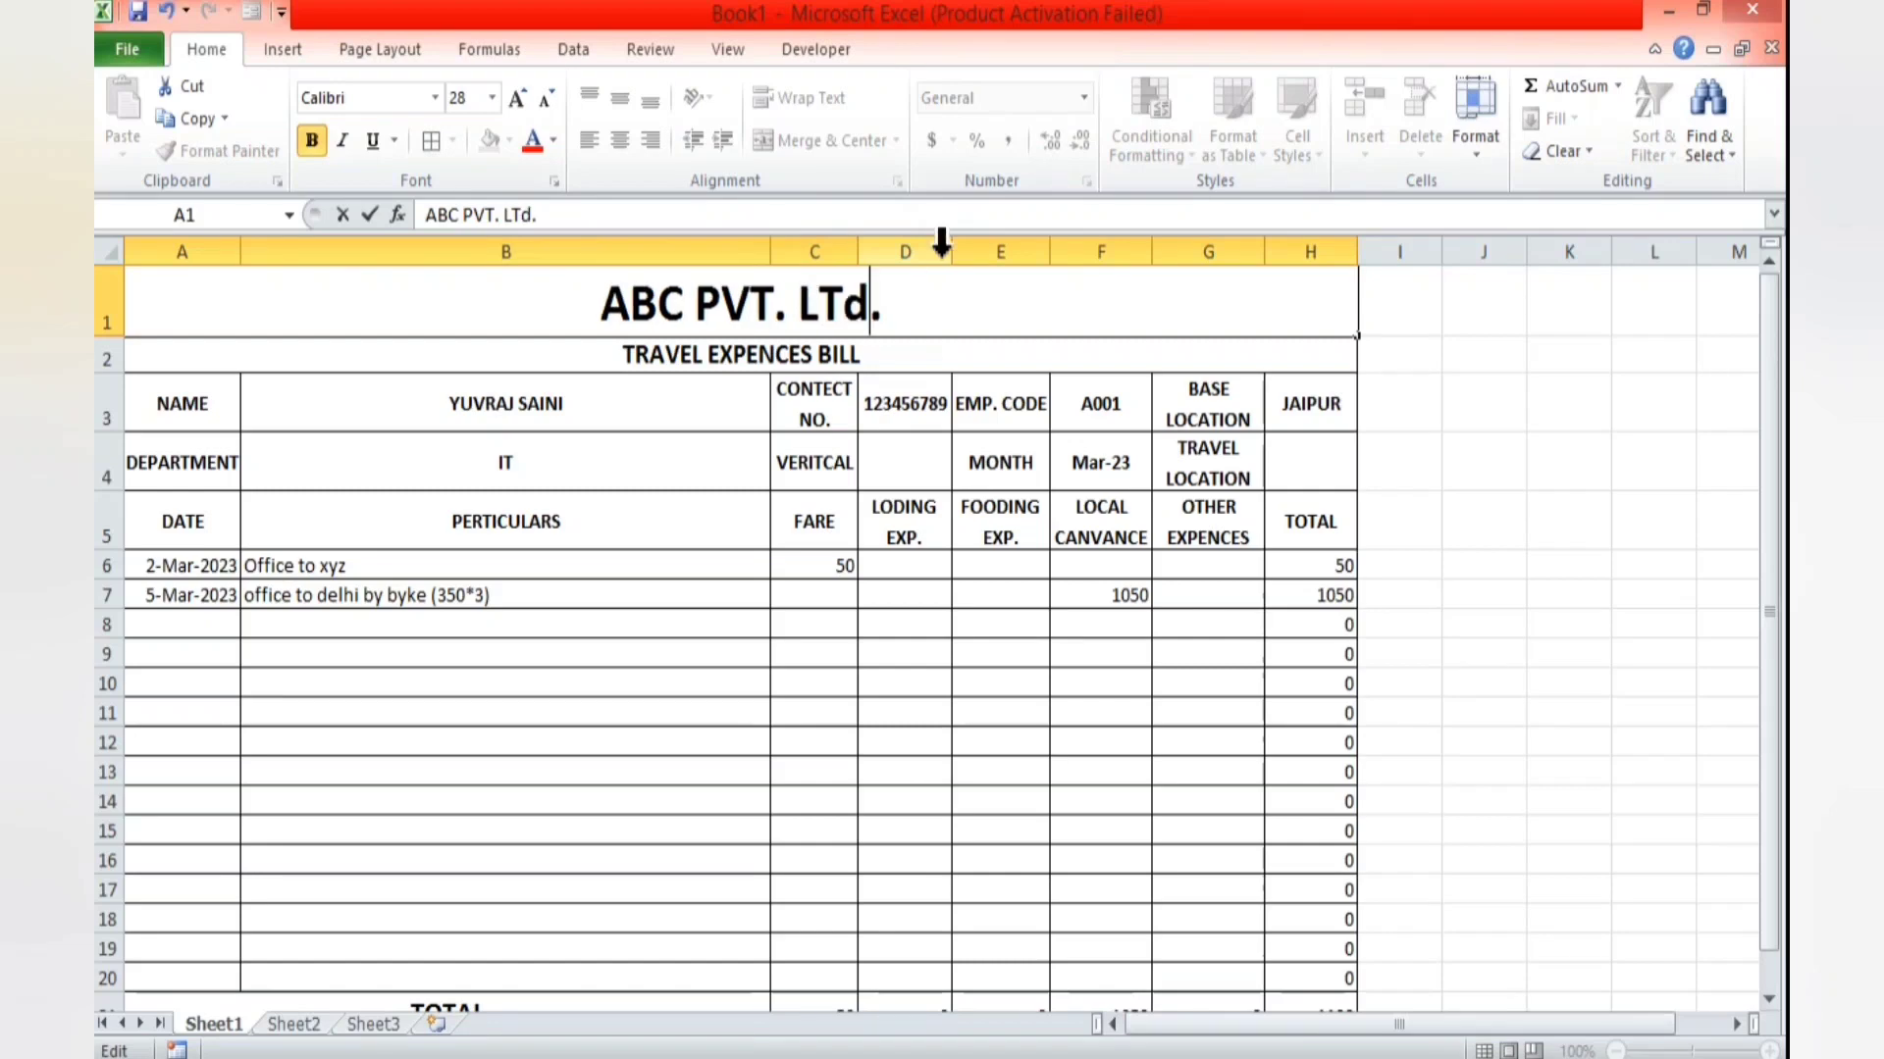
key(BackSpace)
text(D)
key(Return)
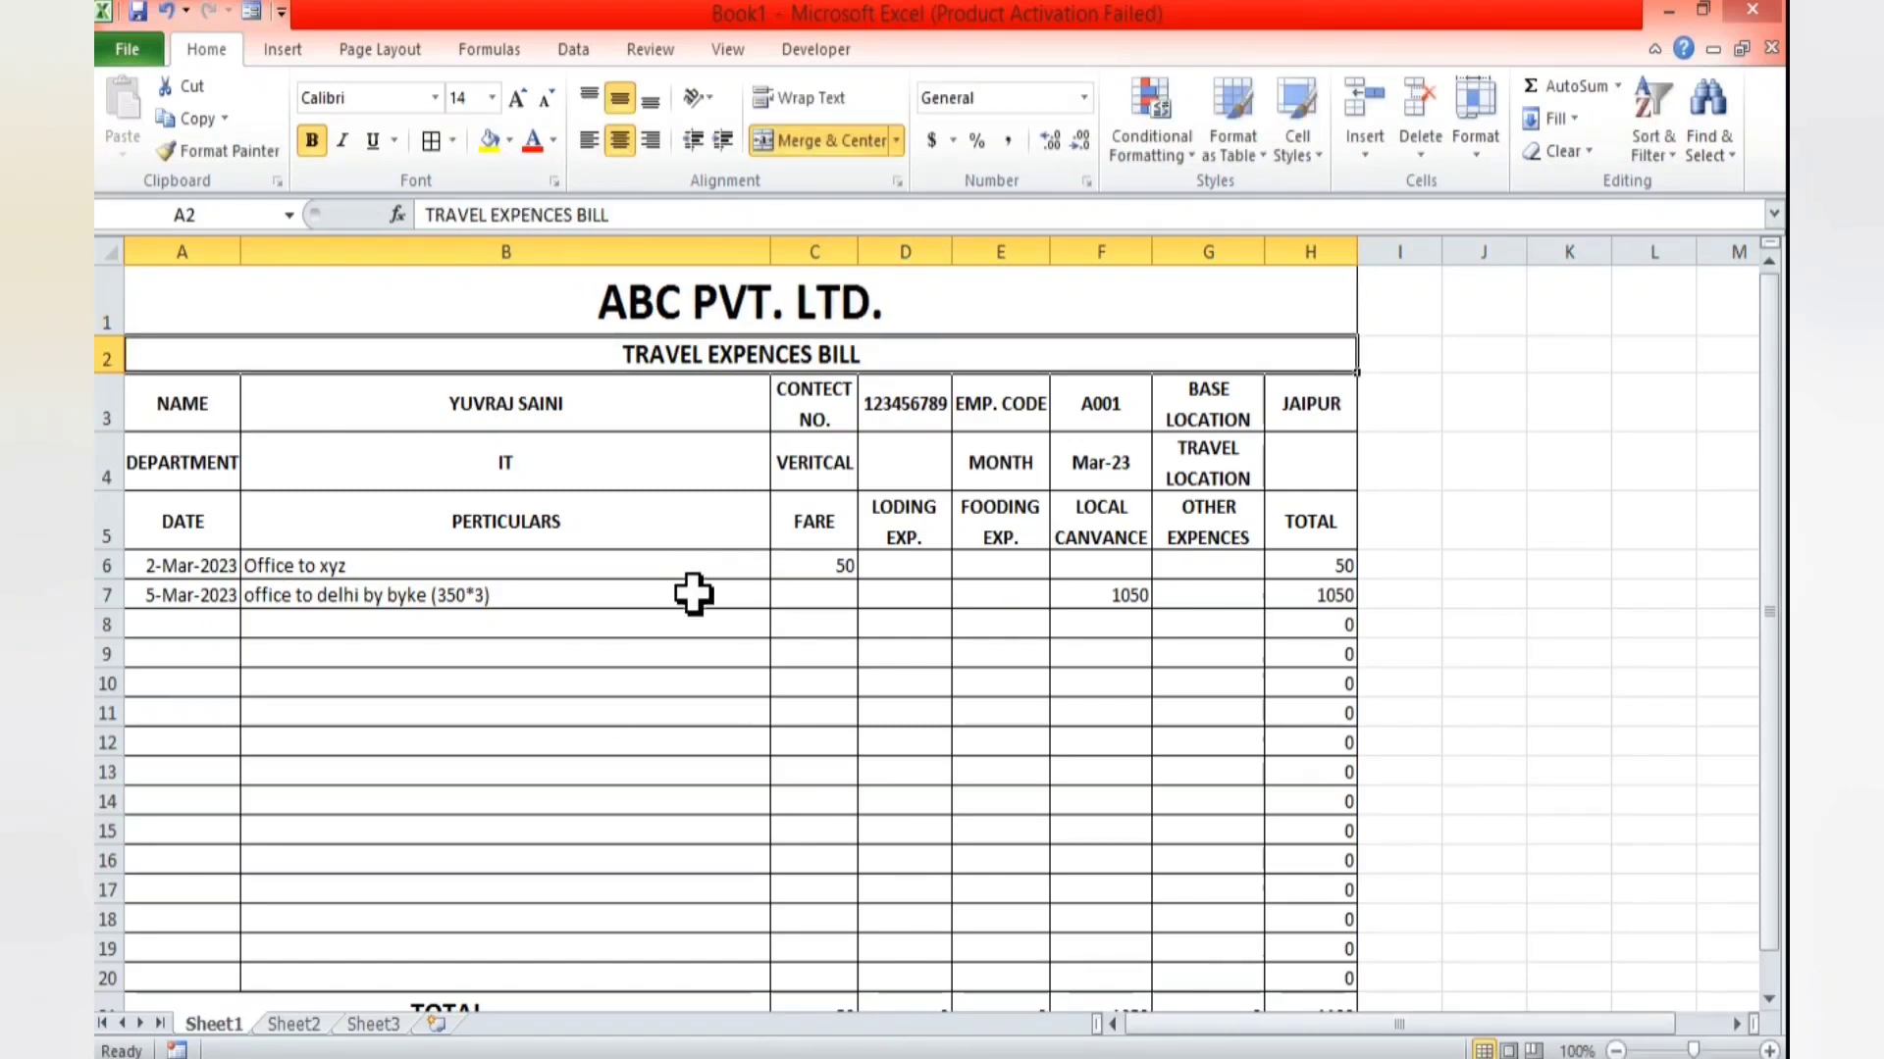
scroll(707, 693, down, 1)
scroll(706, 693, up, 1)
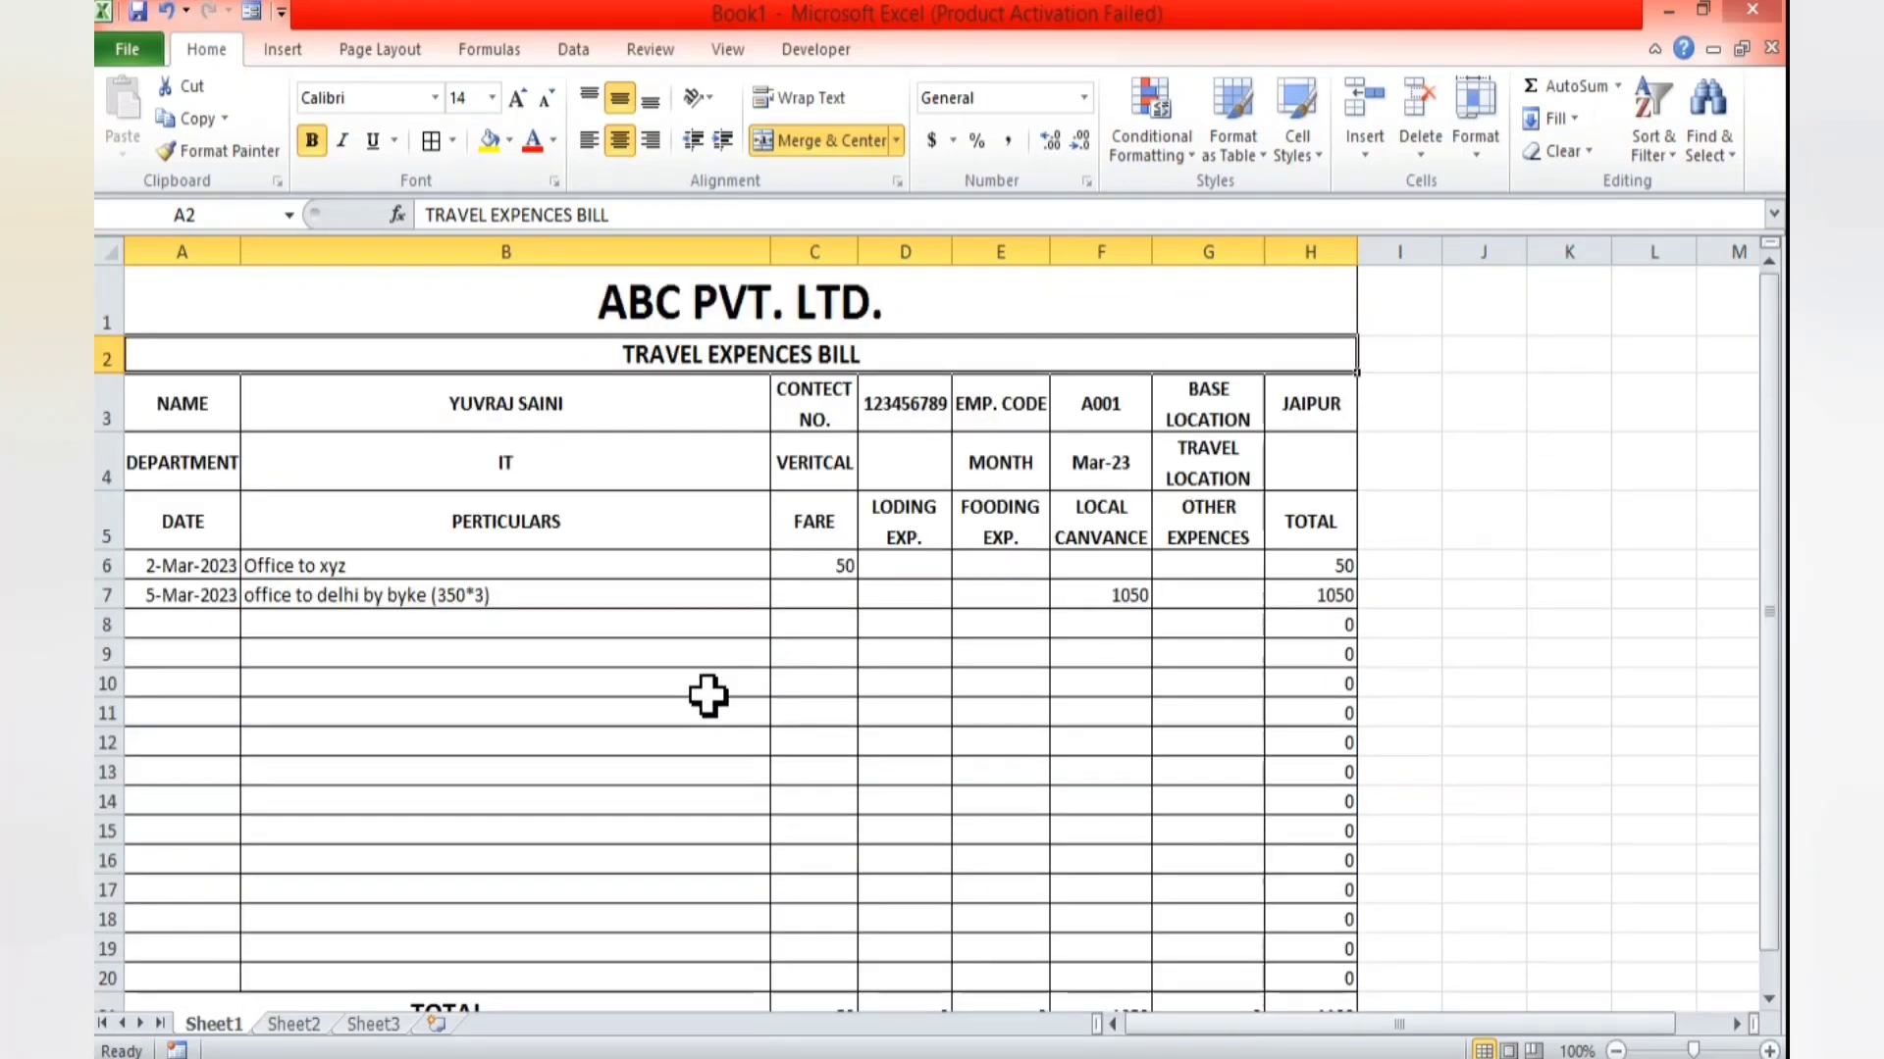
click(690, 351)
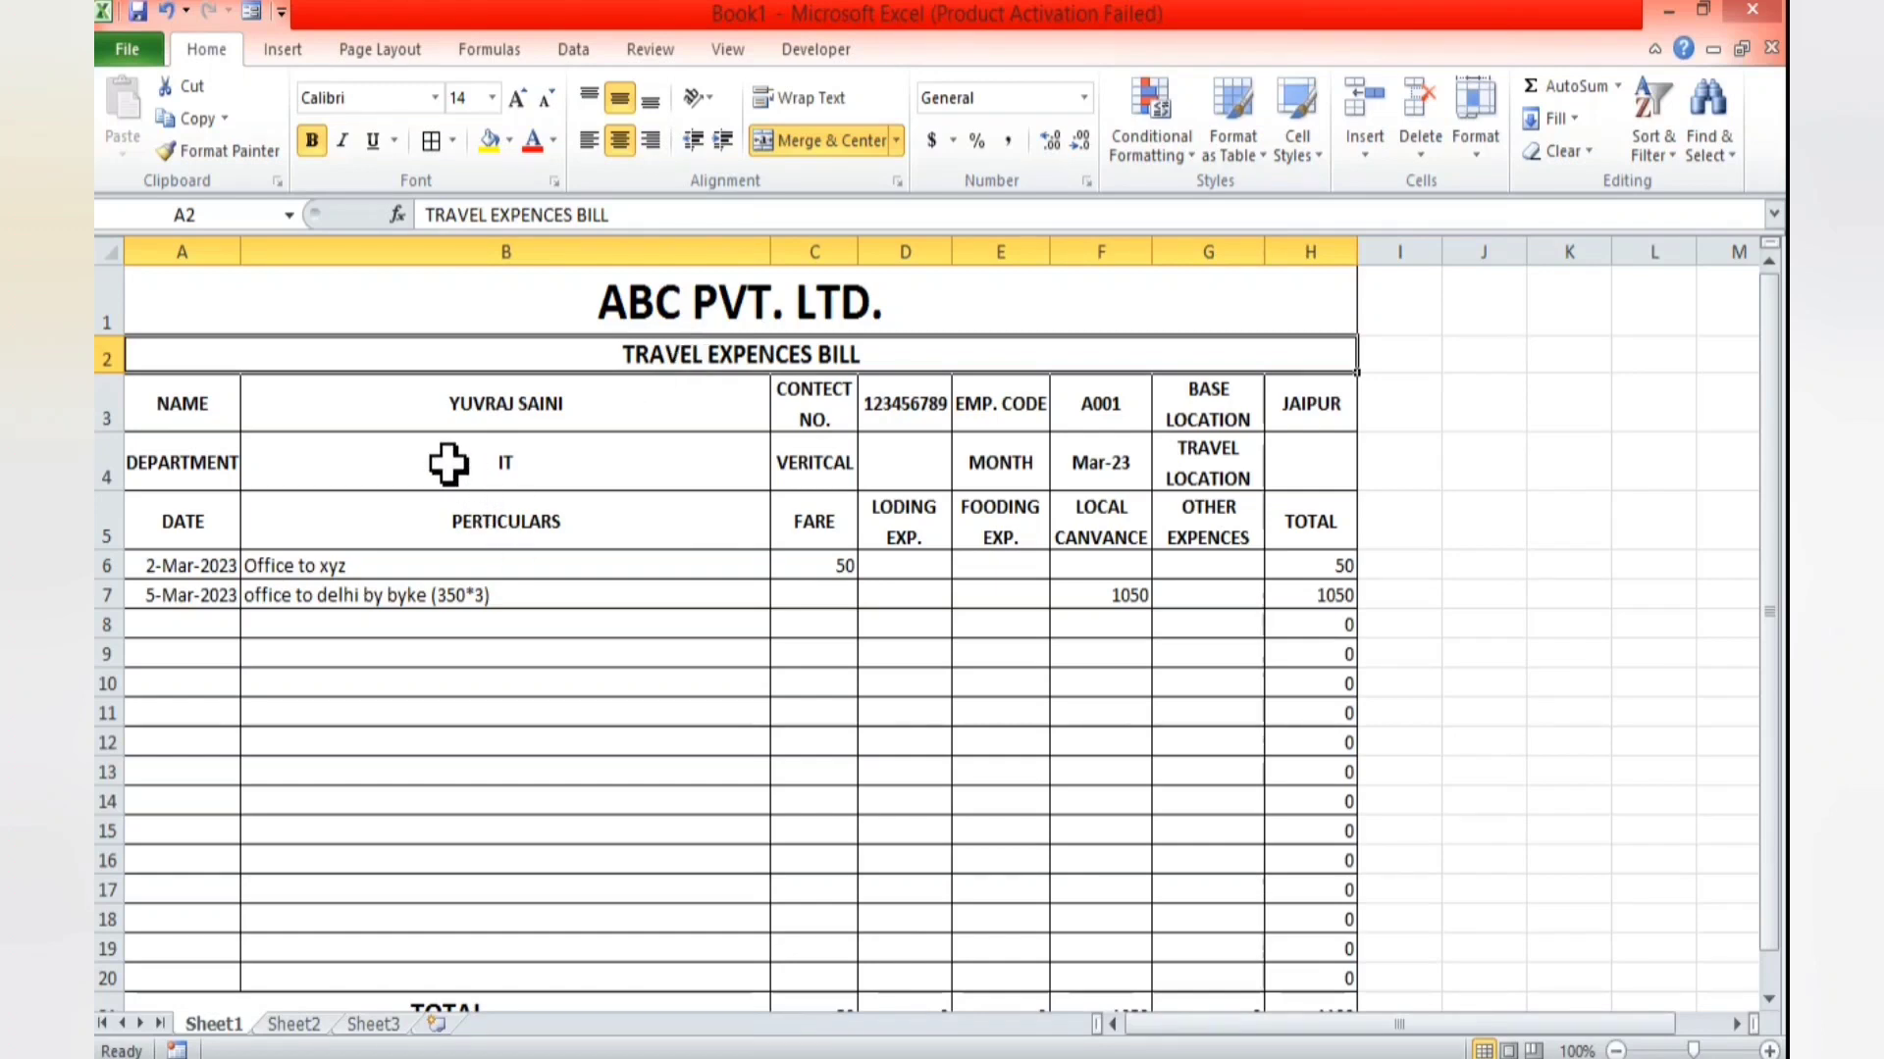
- Save the workbook to Documents with the file name 'expences bill'
click(127, 51)
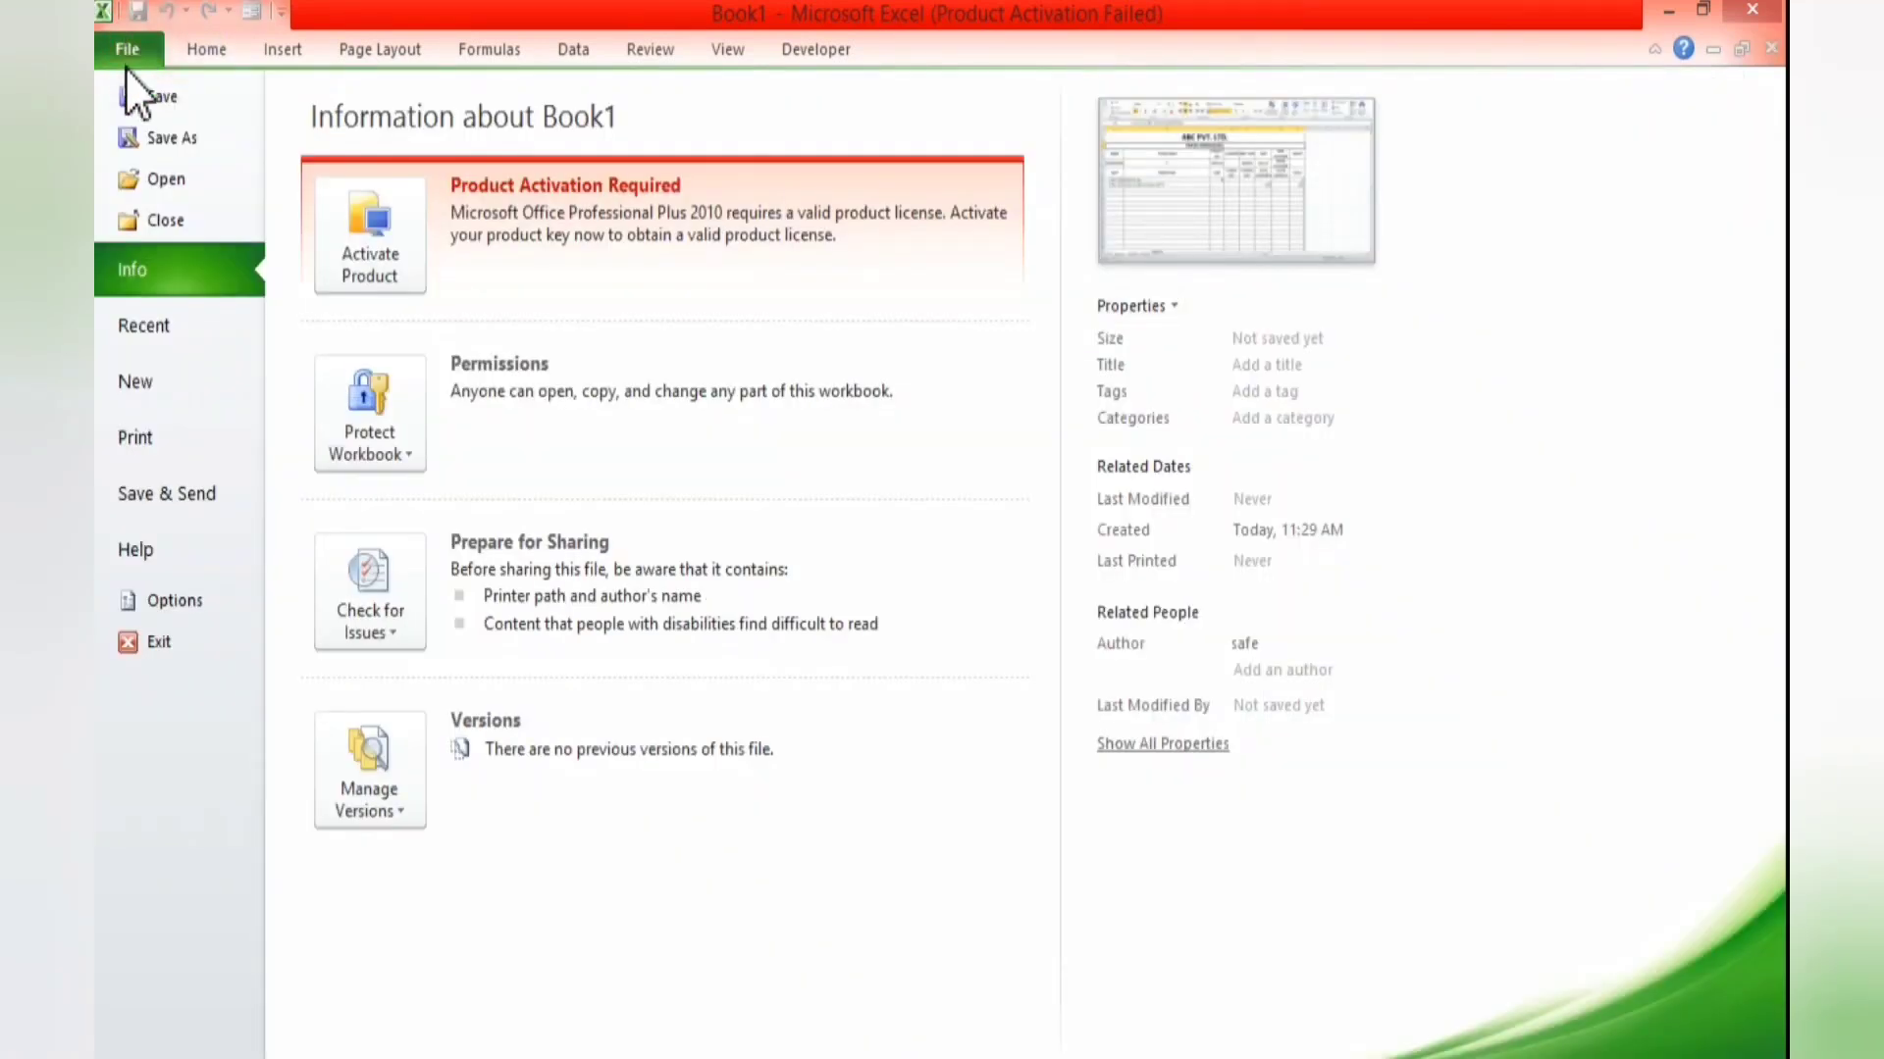
click(165, 95)
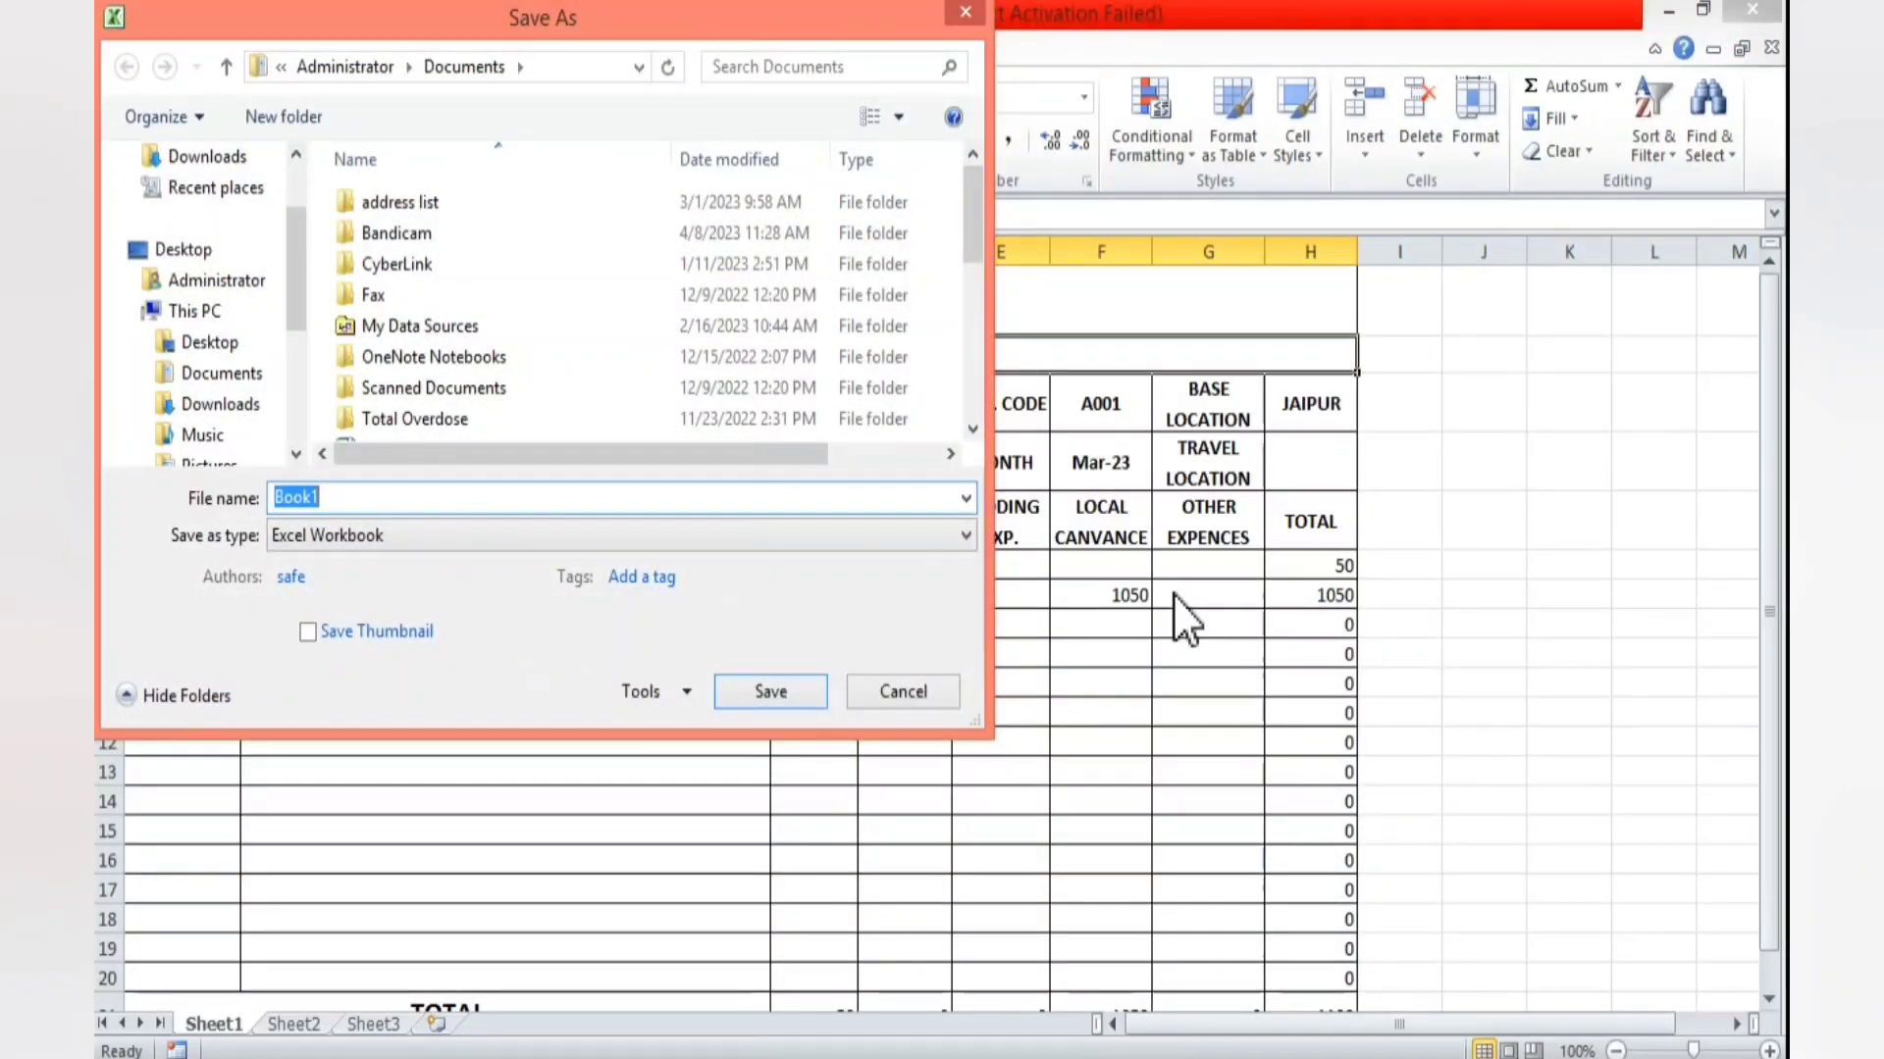
text(expences bill)
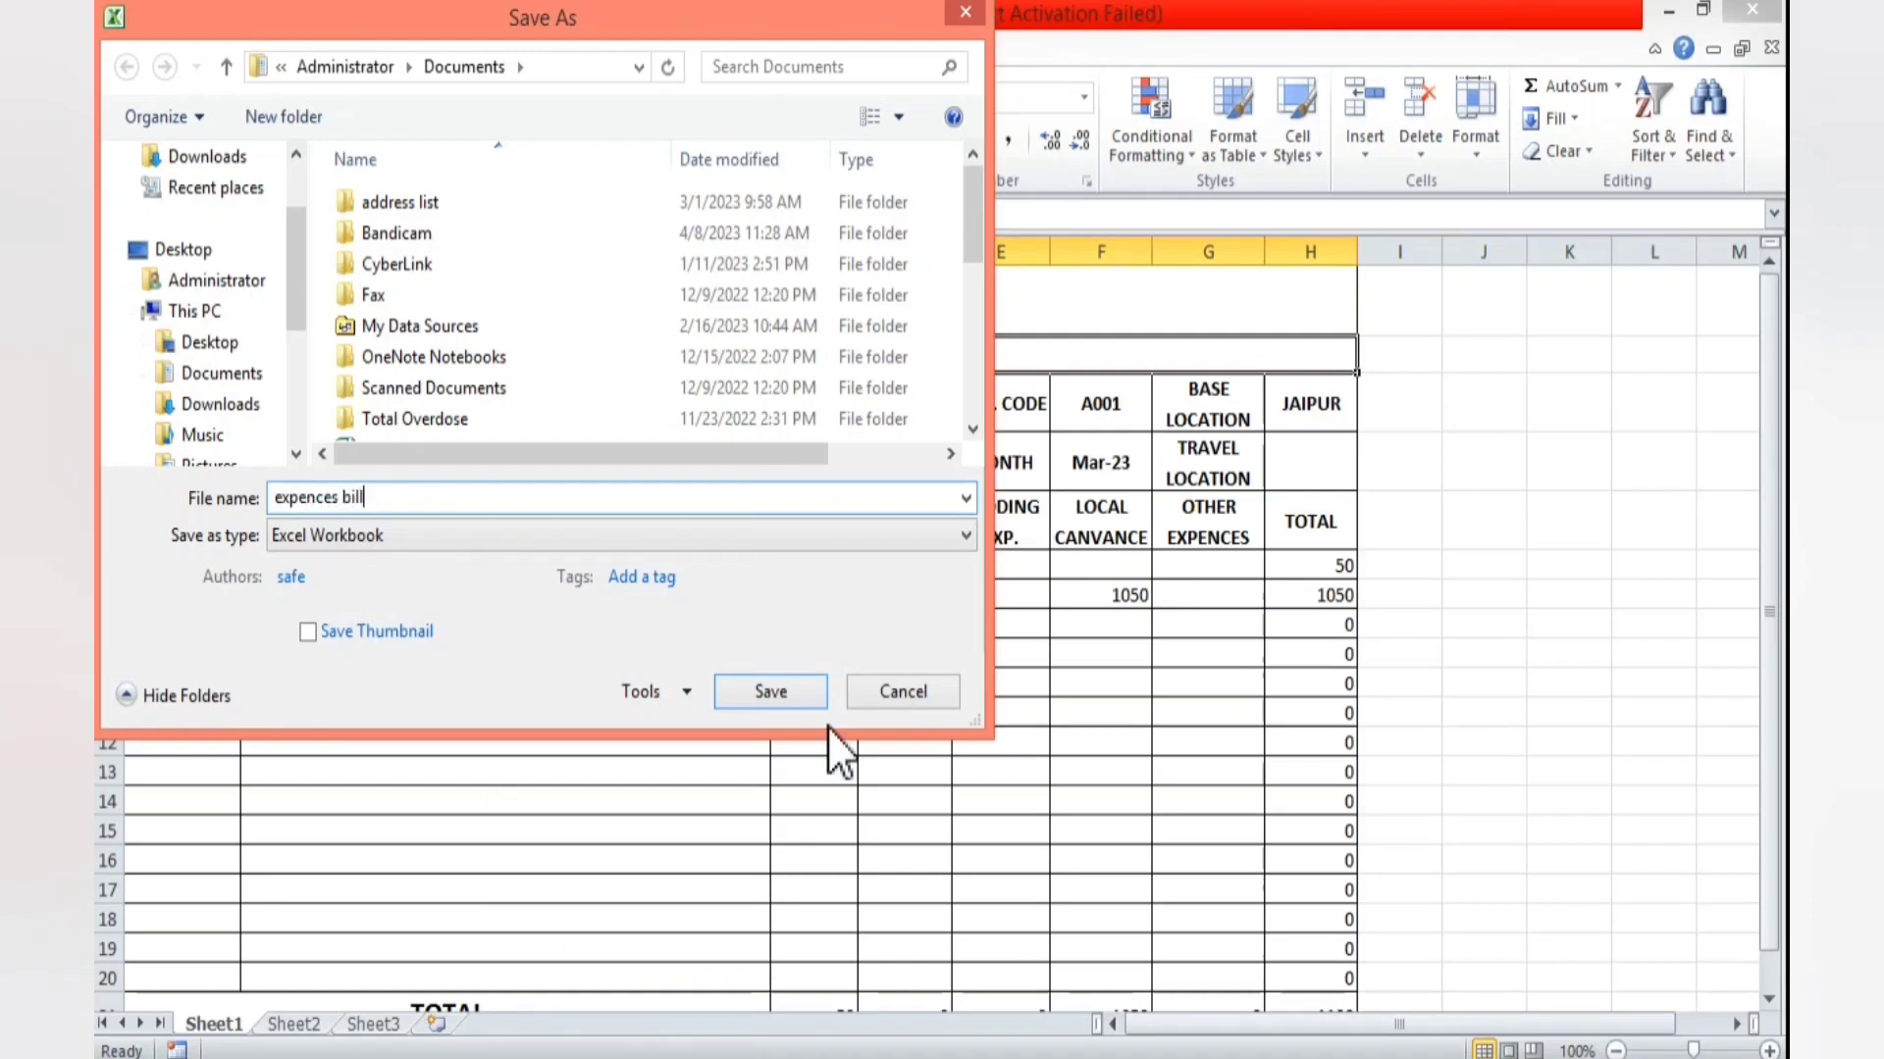
click(785, 690)
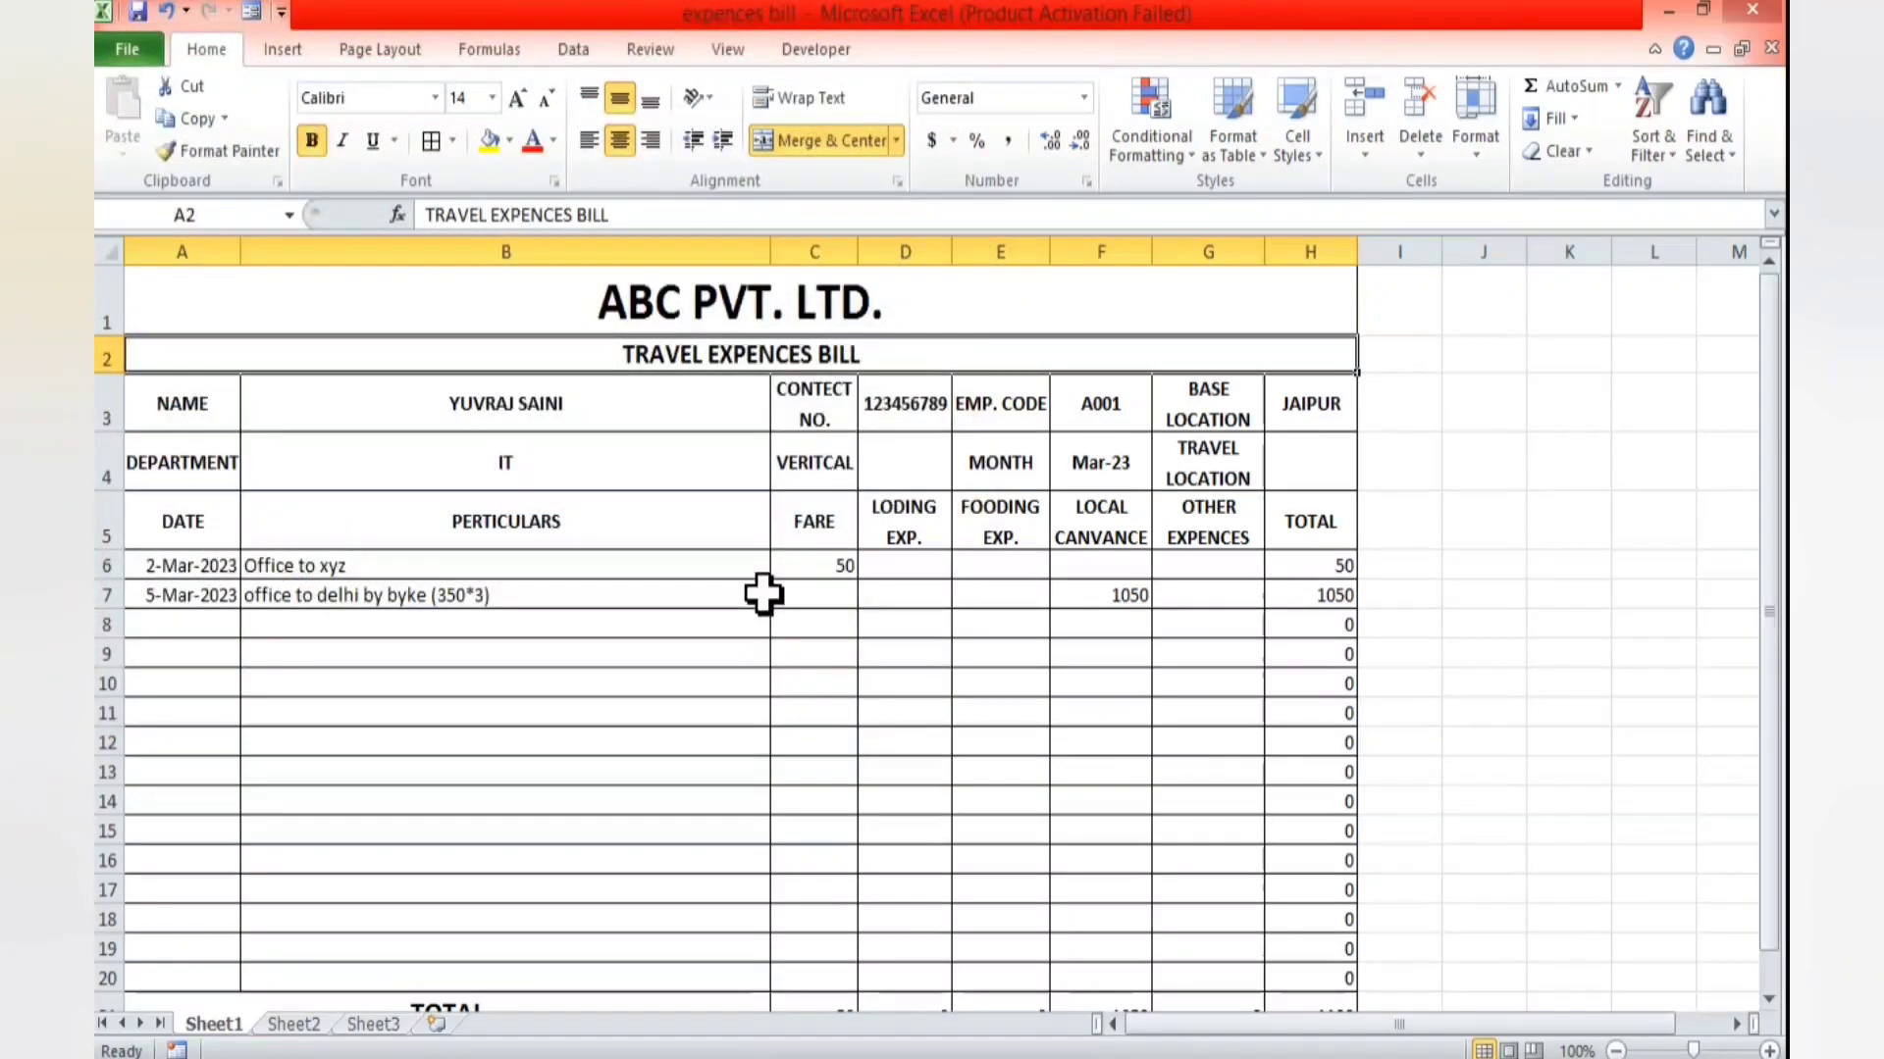